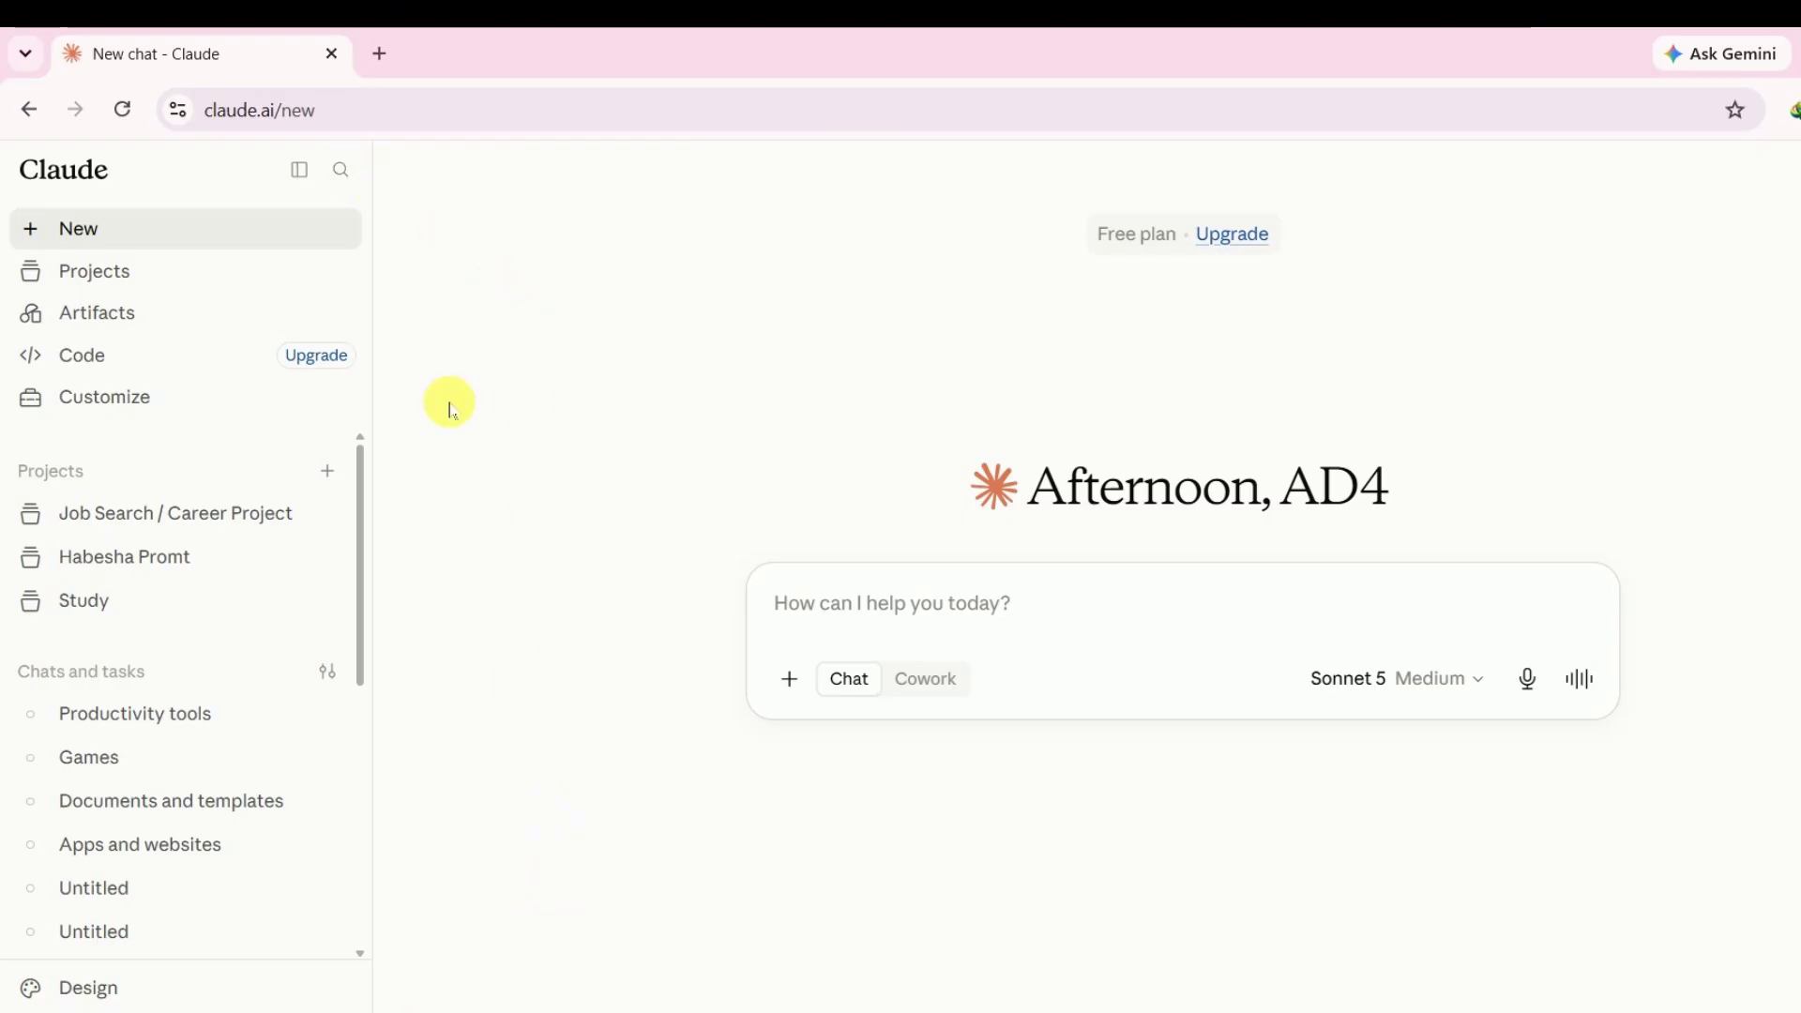
pyautogui.hotkey('ctrl', '.')
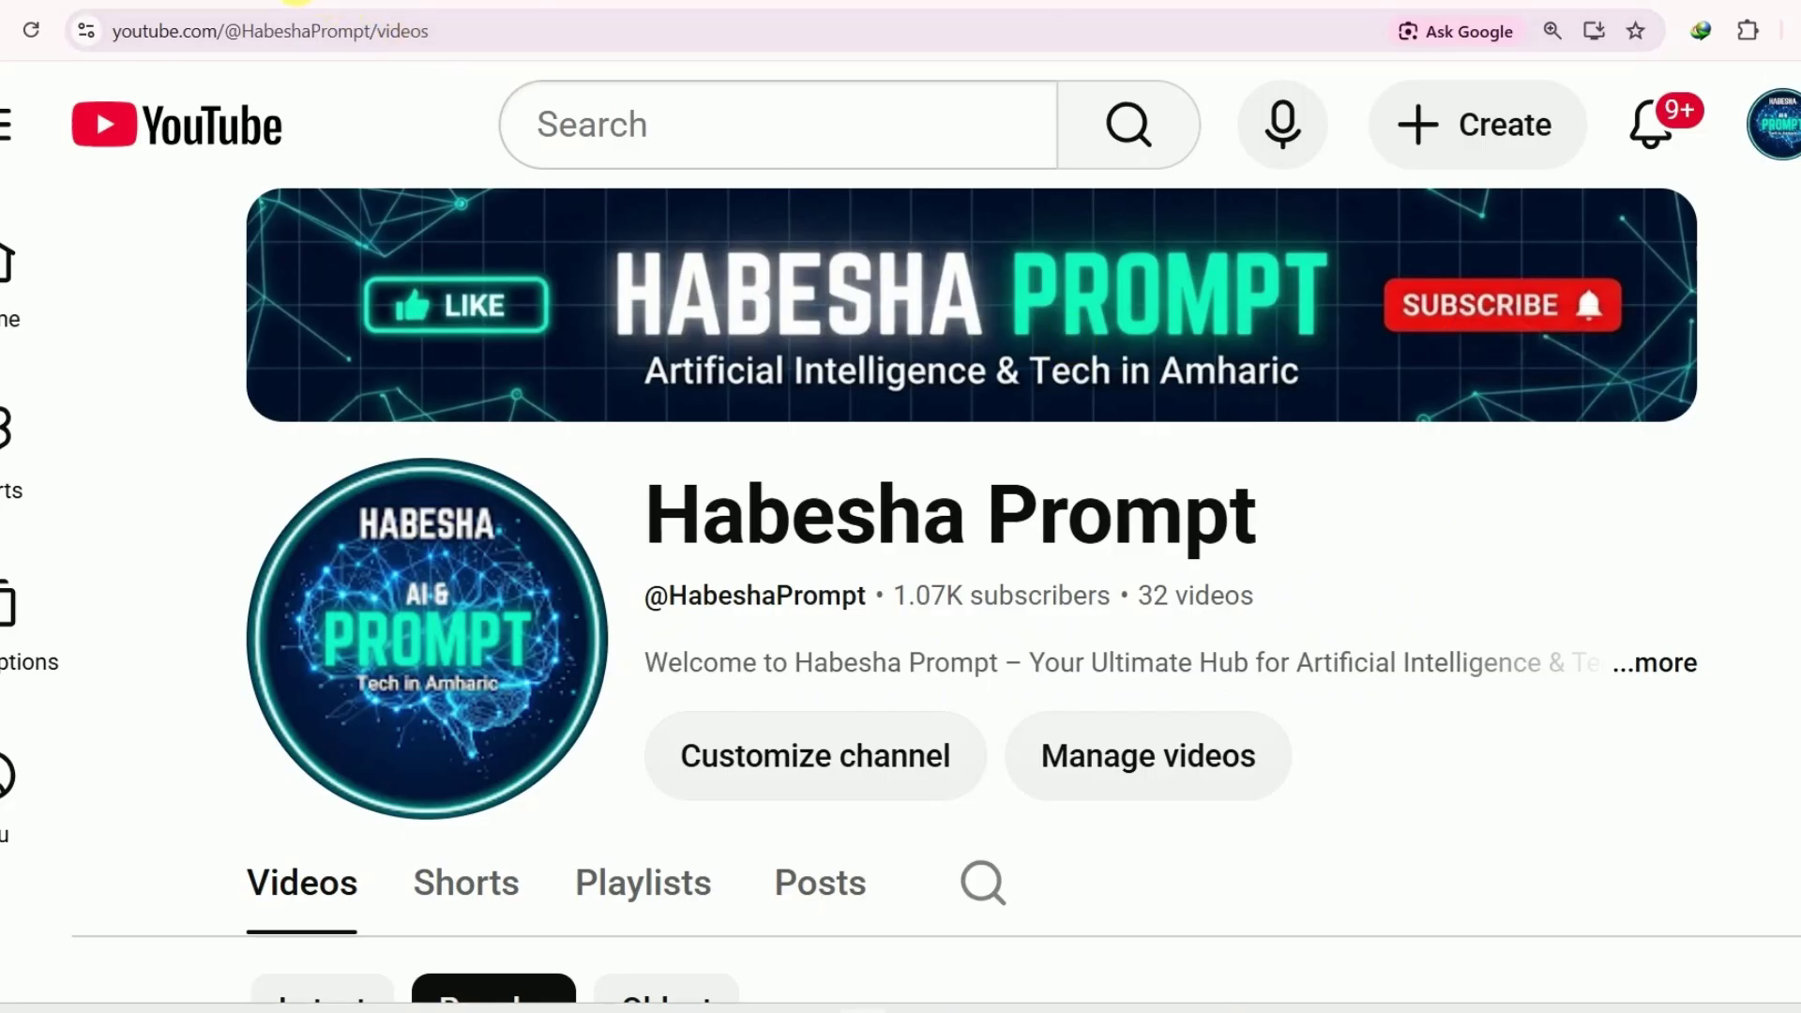
# - Open claude.ai in a new browser tab
pyautogui.click(294, 1)
pyautogui.write('claude.ai')
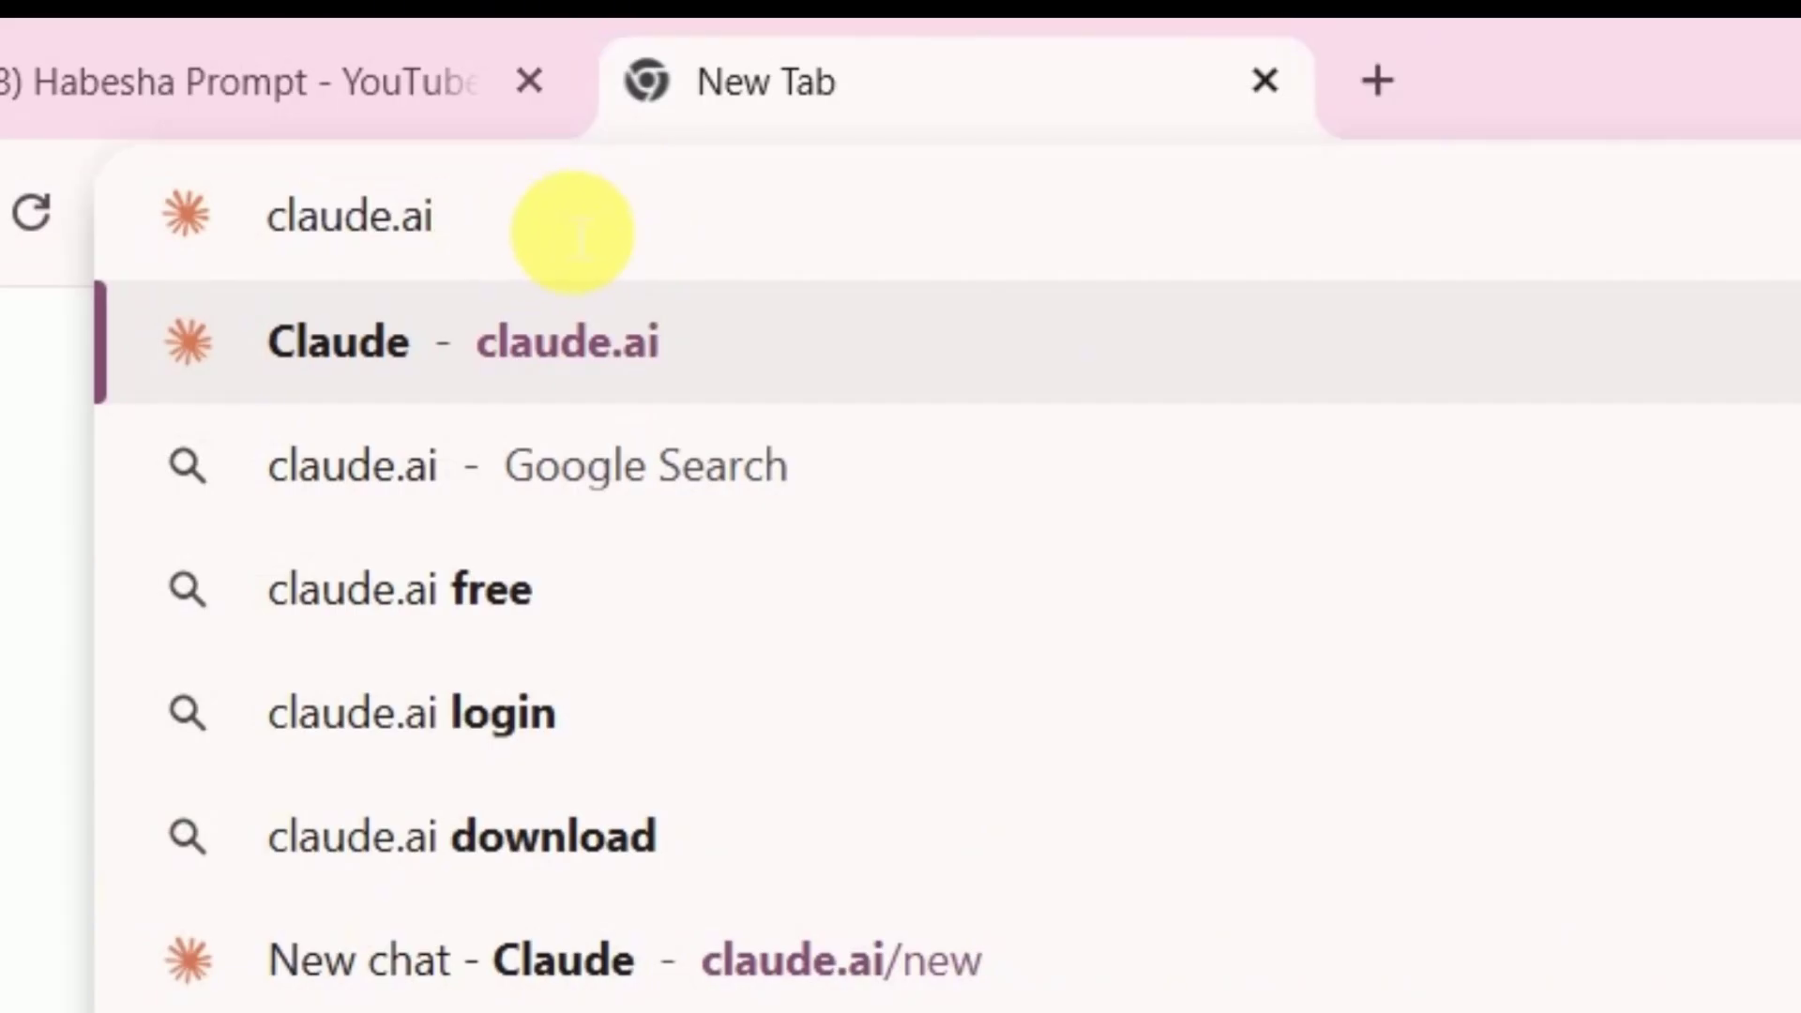
pyautogui.press('Return')
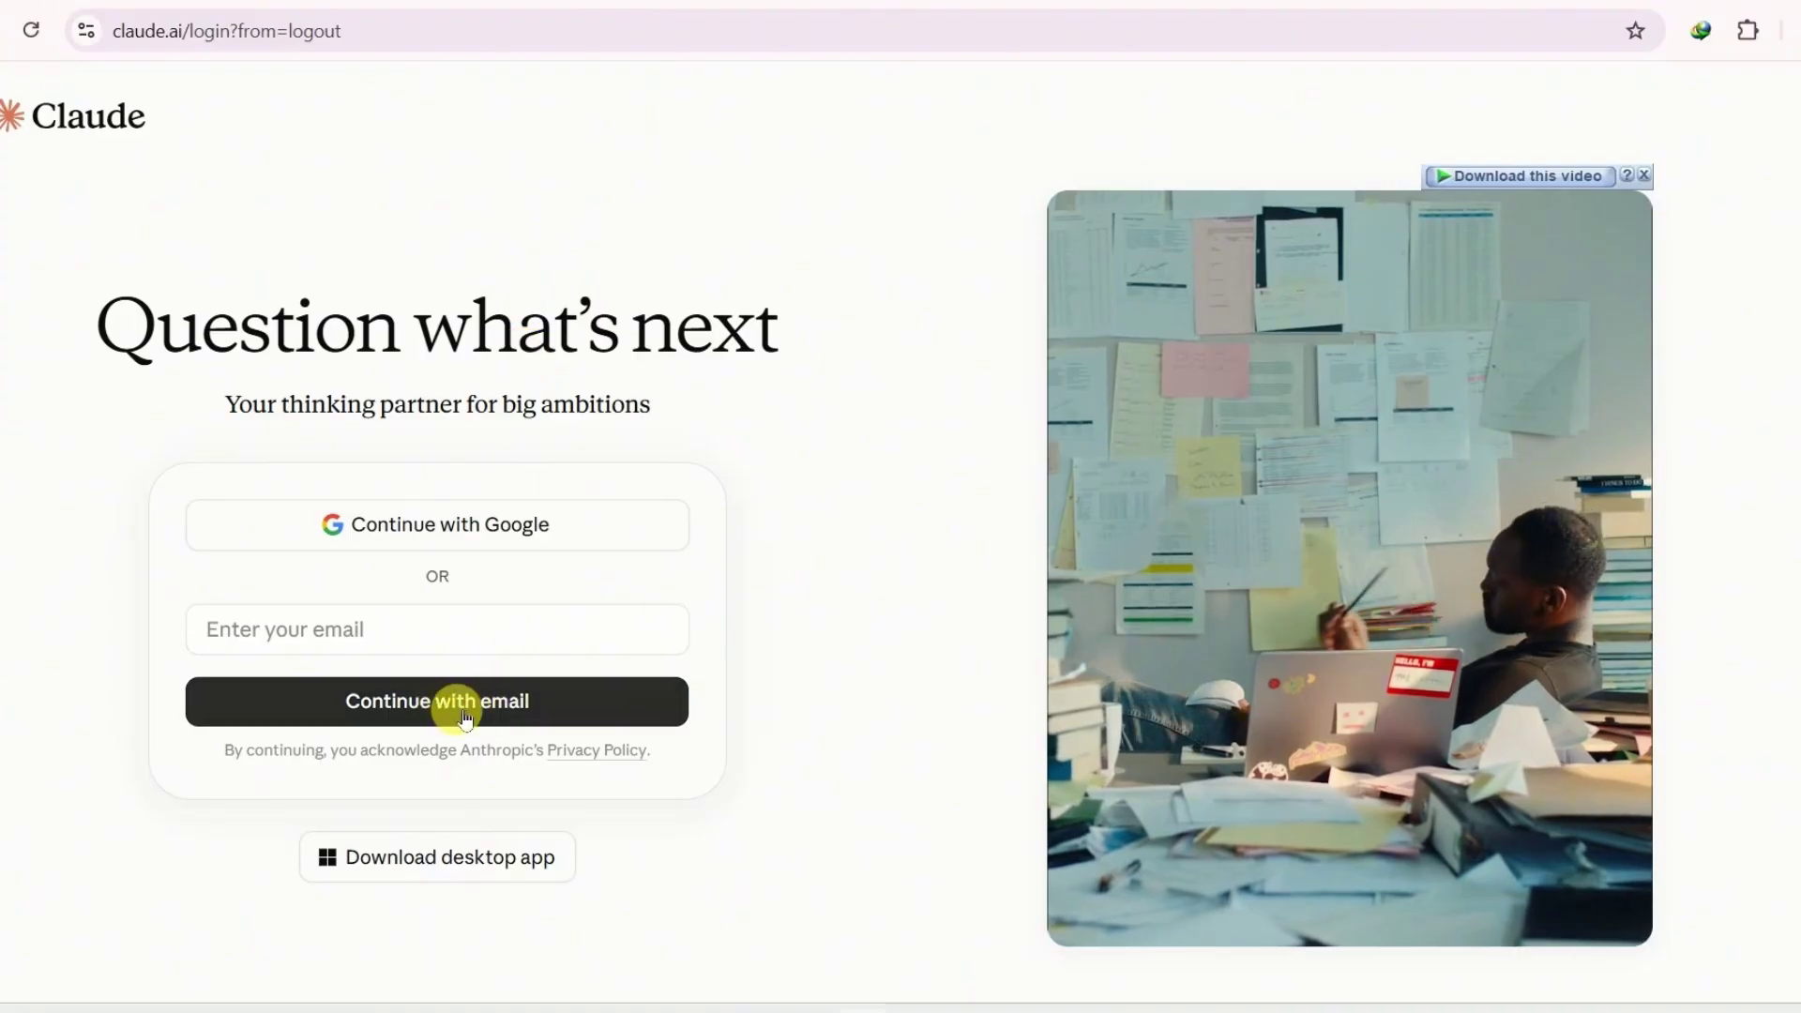
# - Sign in to Claude with an existing Google account and approve the sign-in
pyautogui.click(472, 536)
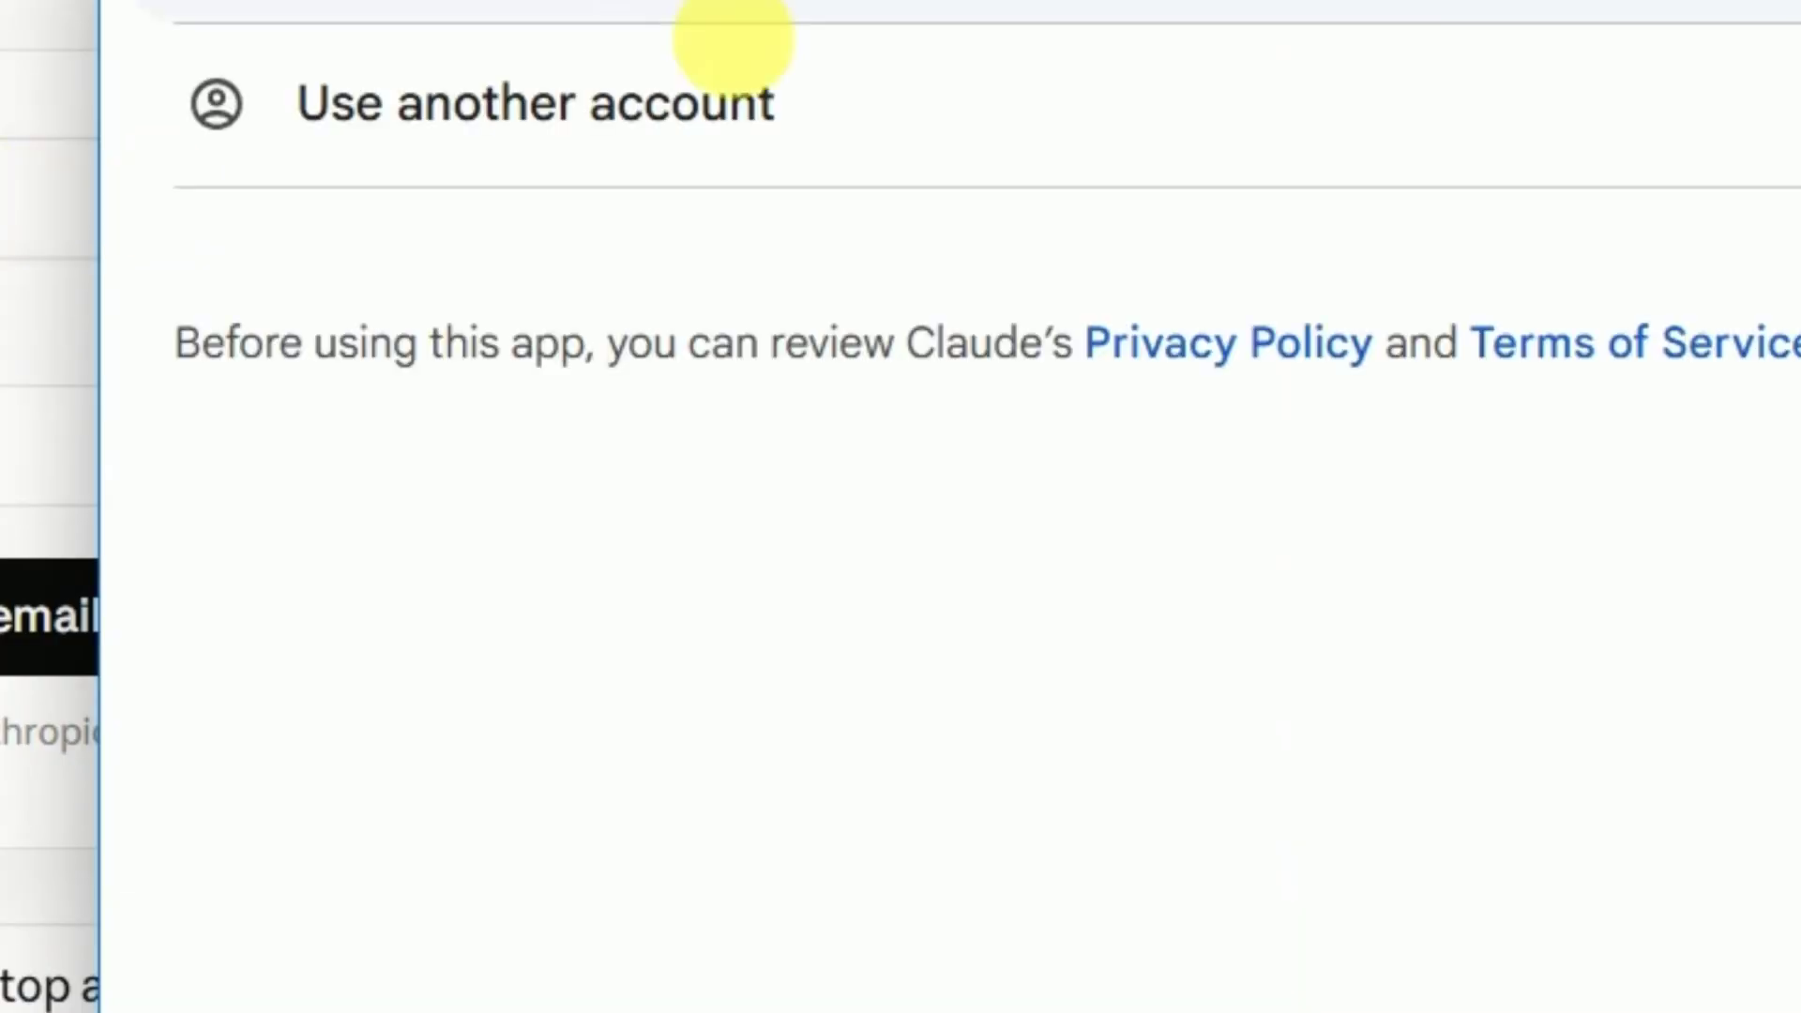
pyautogui.click(619, 8)
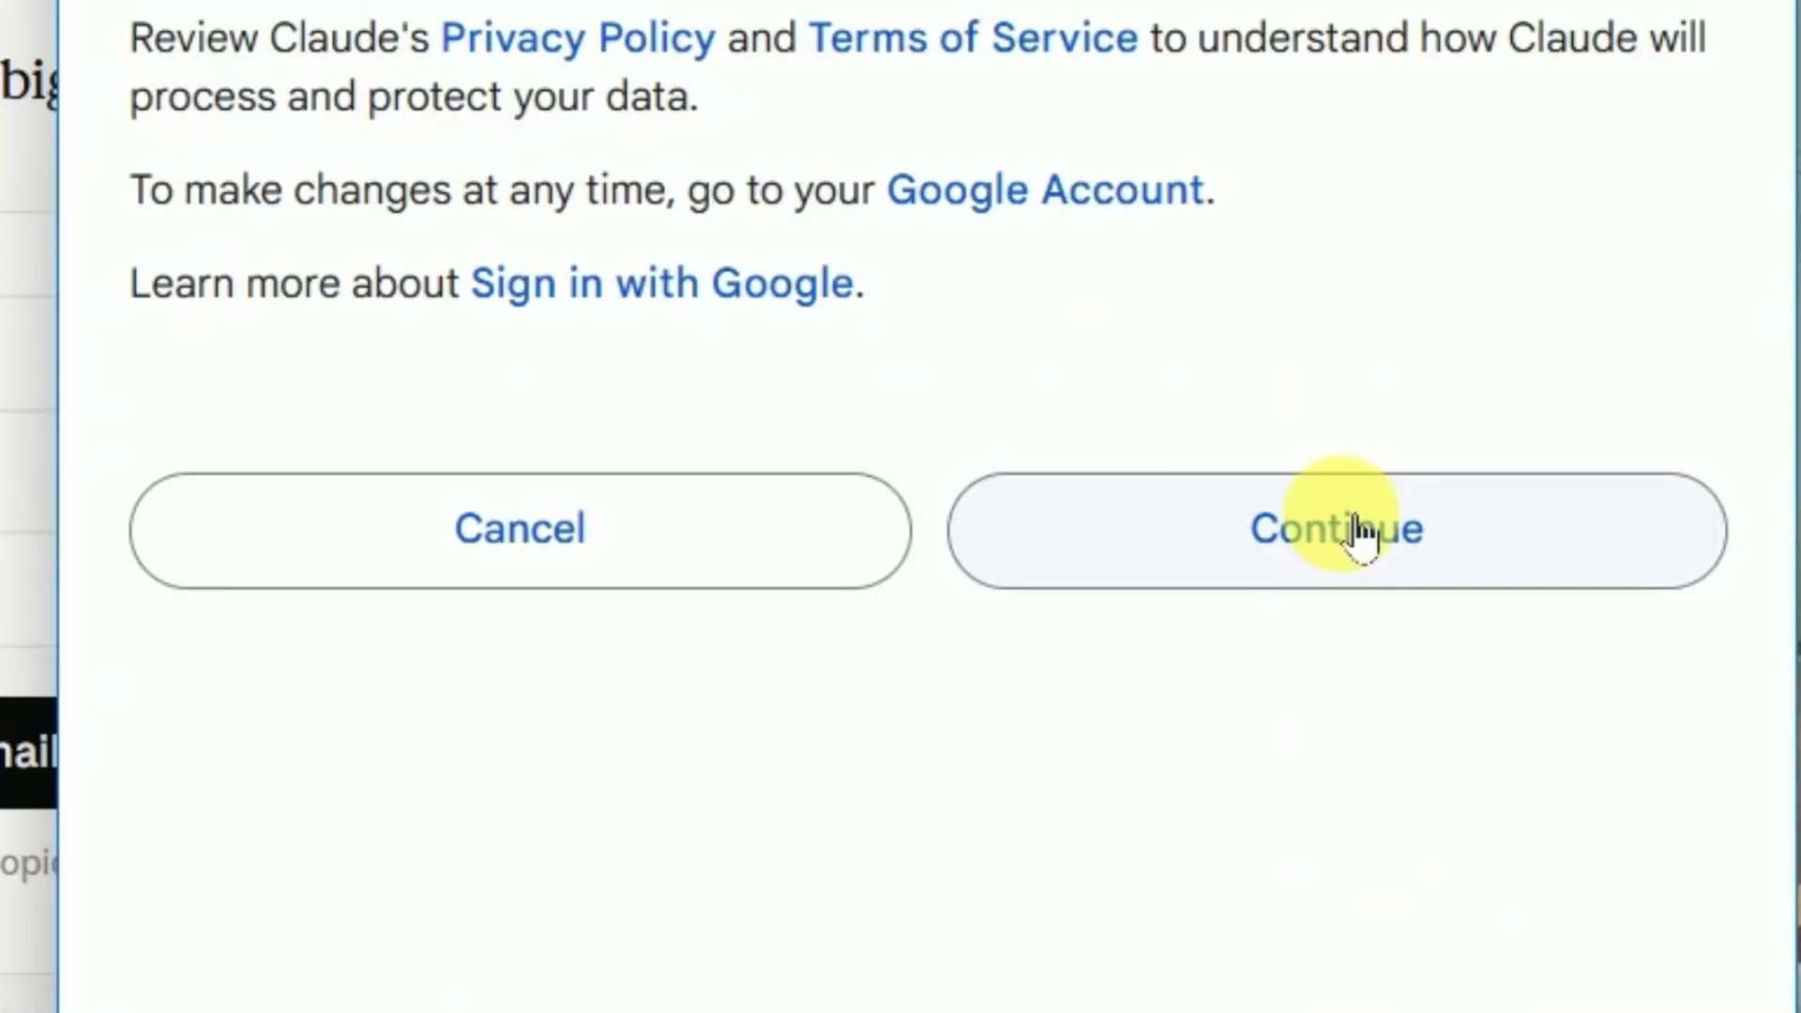
pyautogui.click(1357, 531)
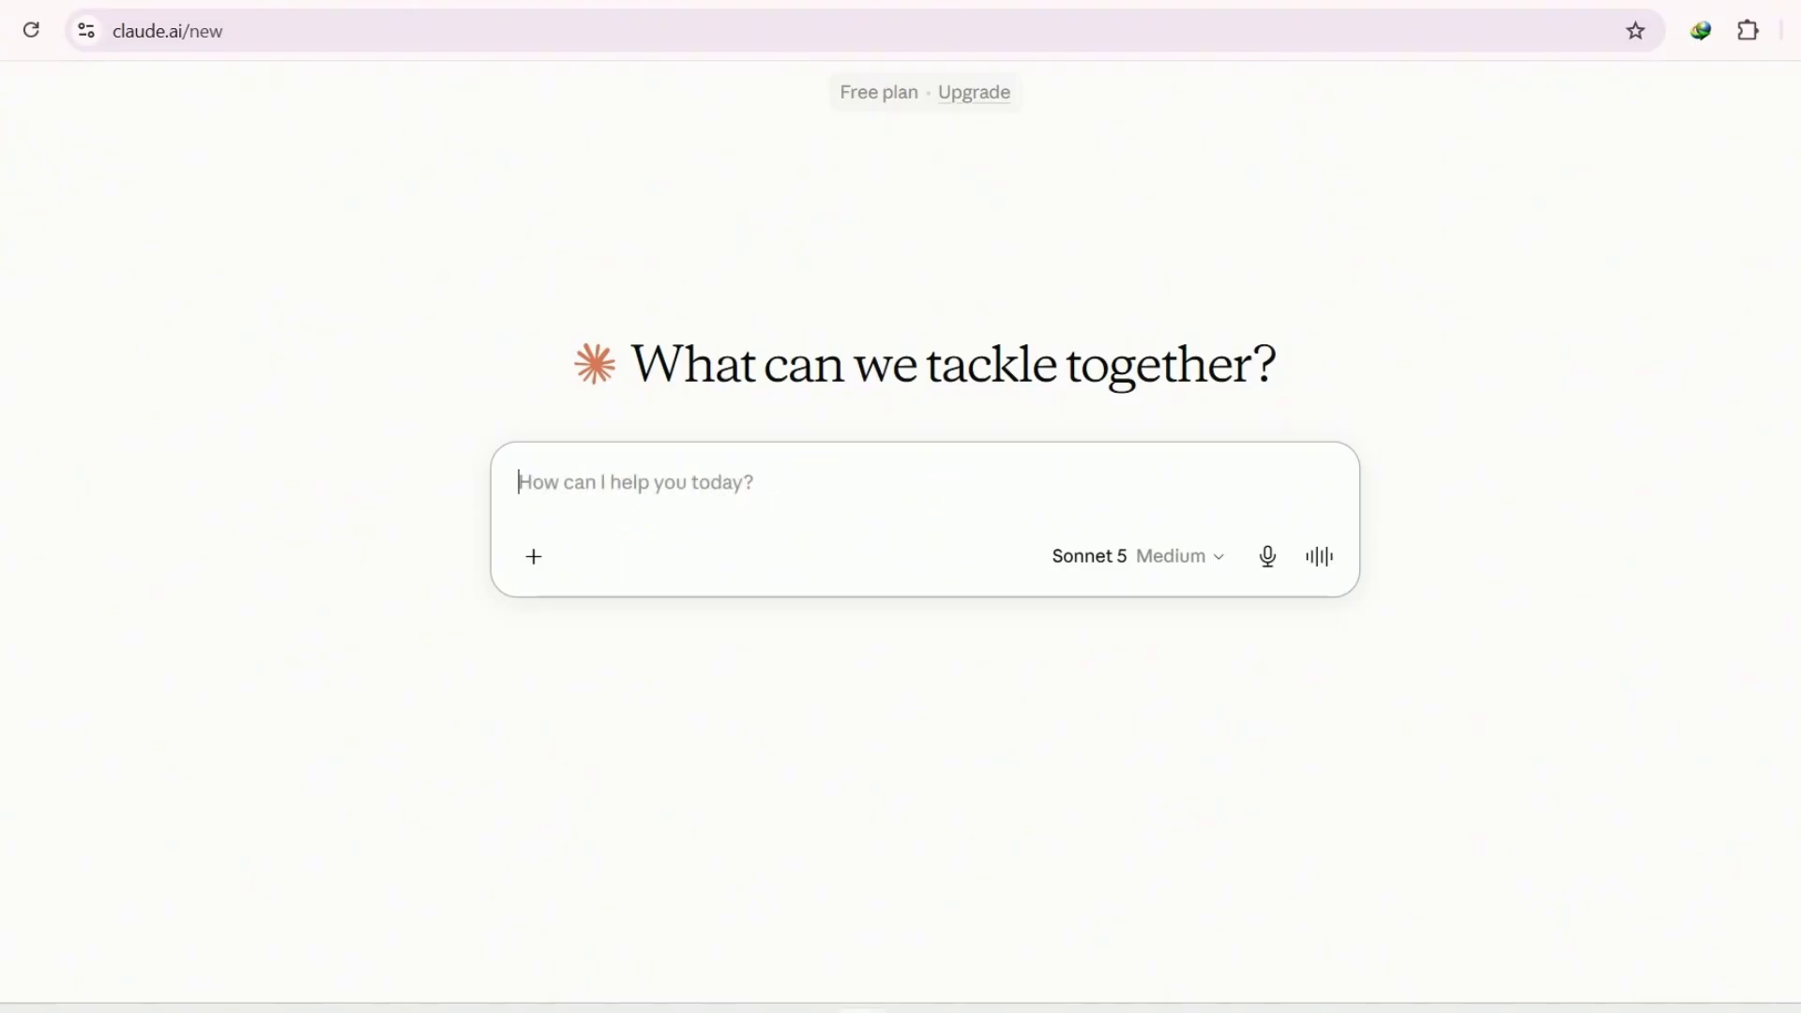
# - Collapse the sidebar and send the prompt "how to make money online"
pyautogui.moveTo(3, 154)
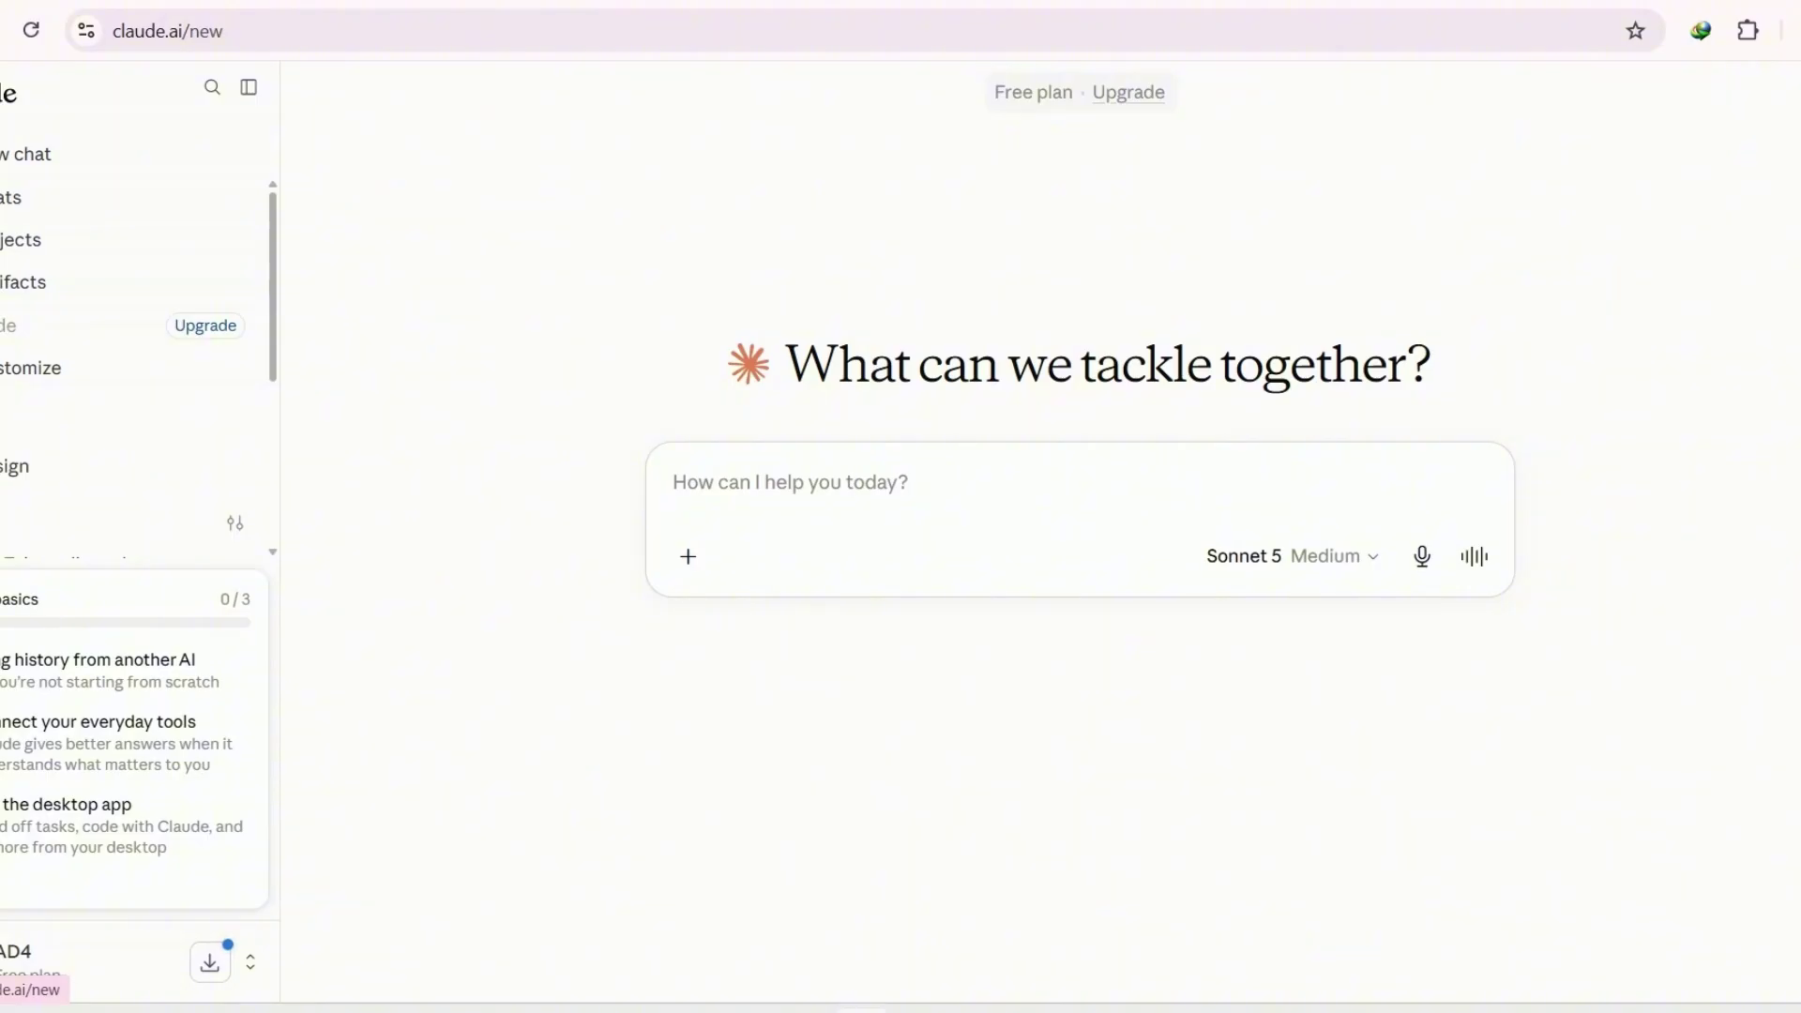
pyautogui.click(247, 88)
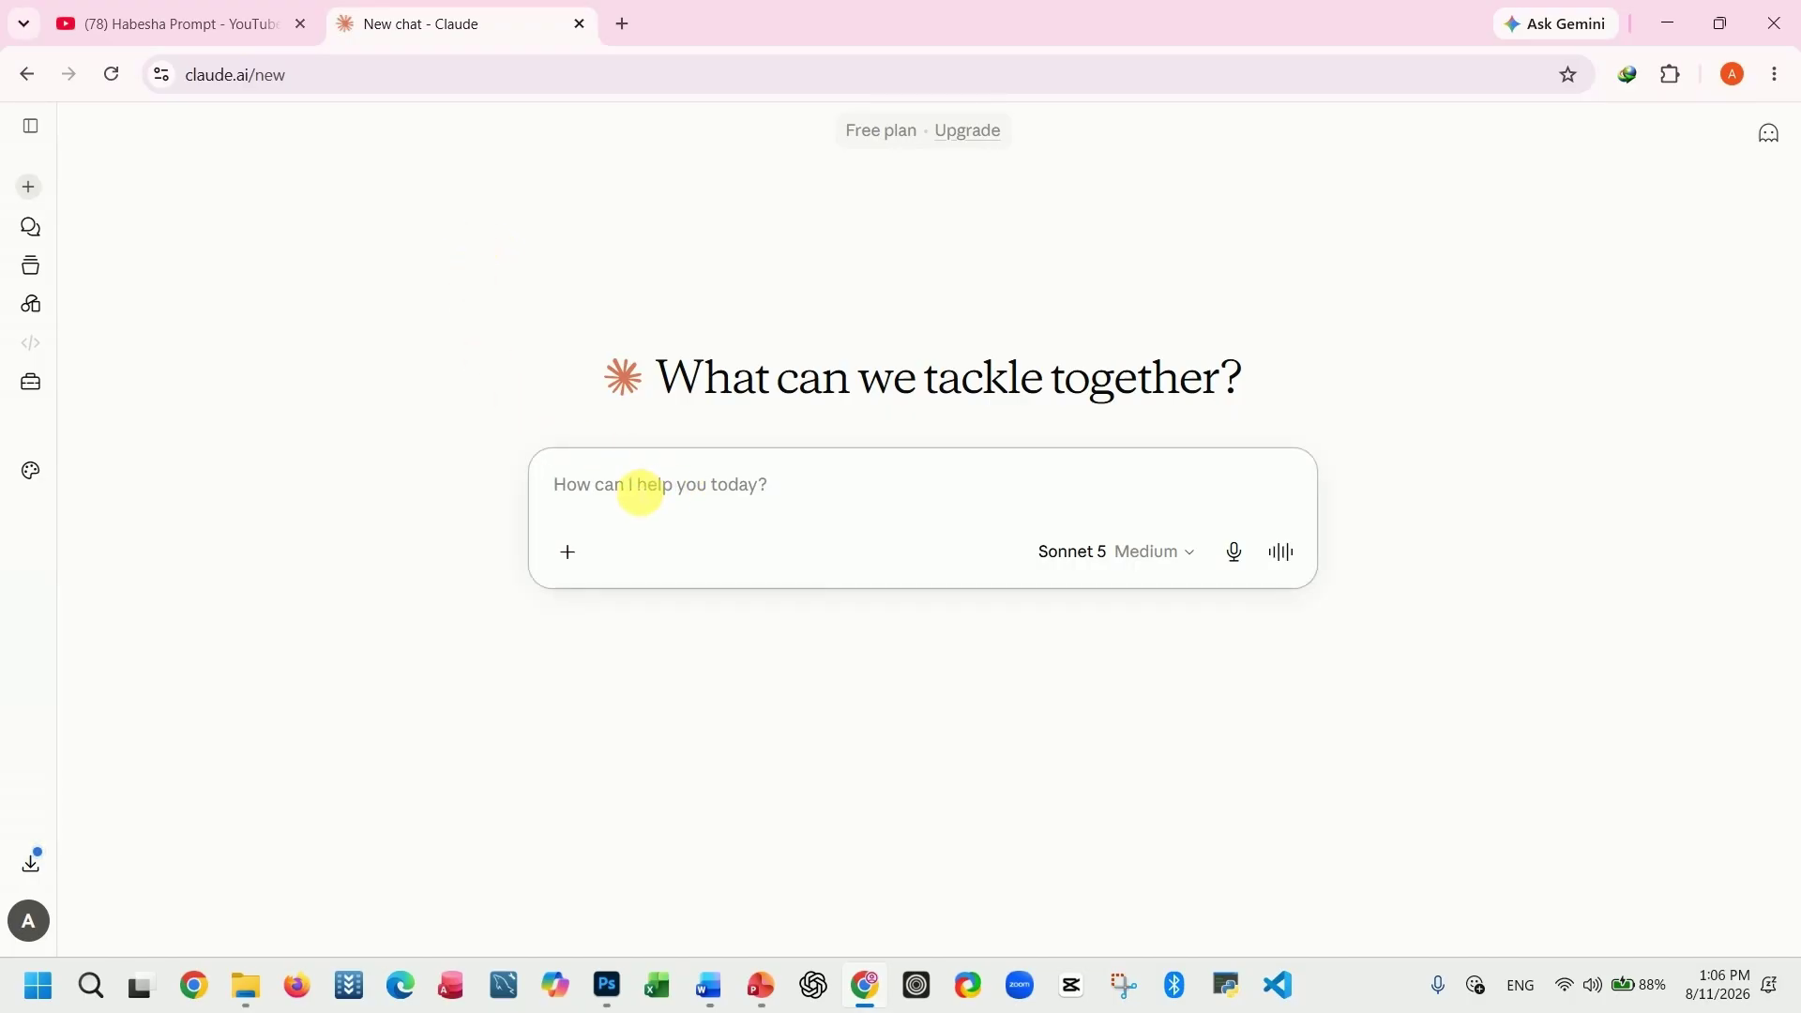
pyautogui.write('how to make money onl')
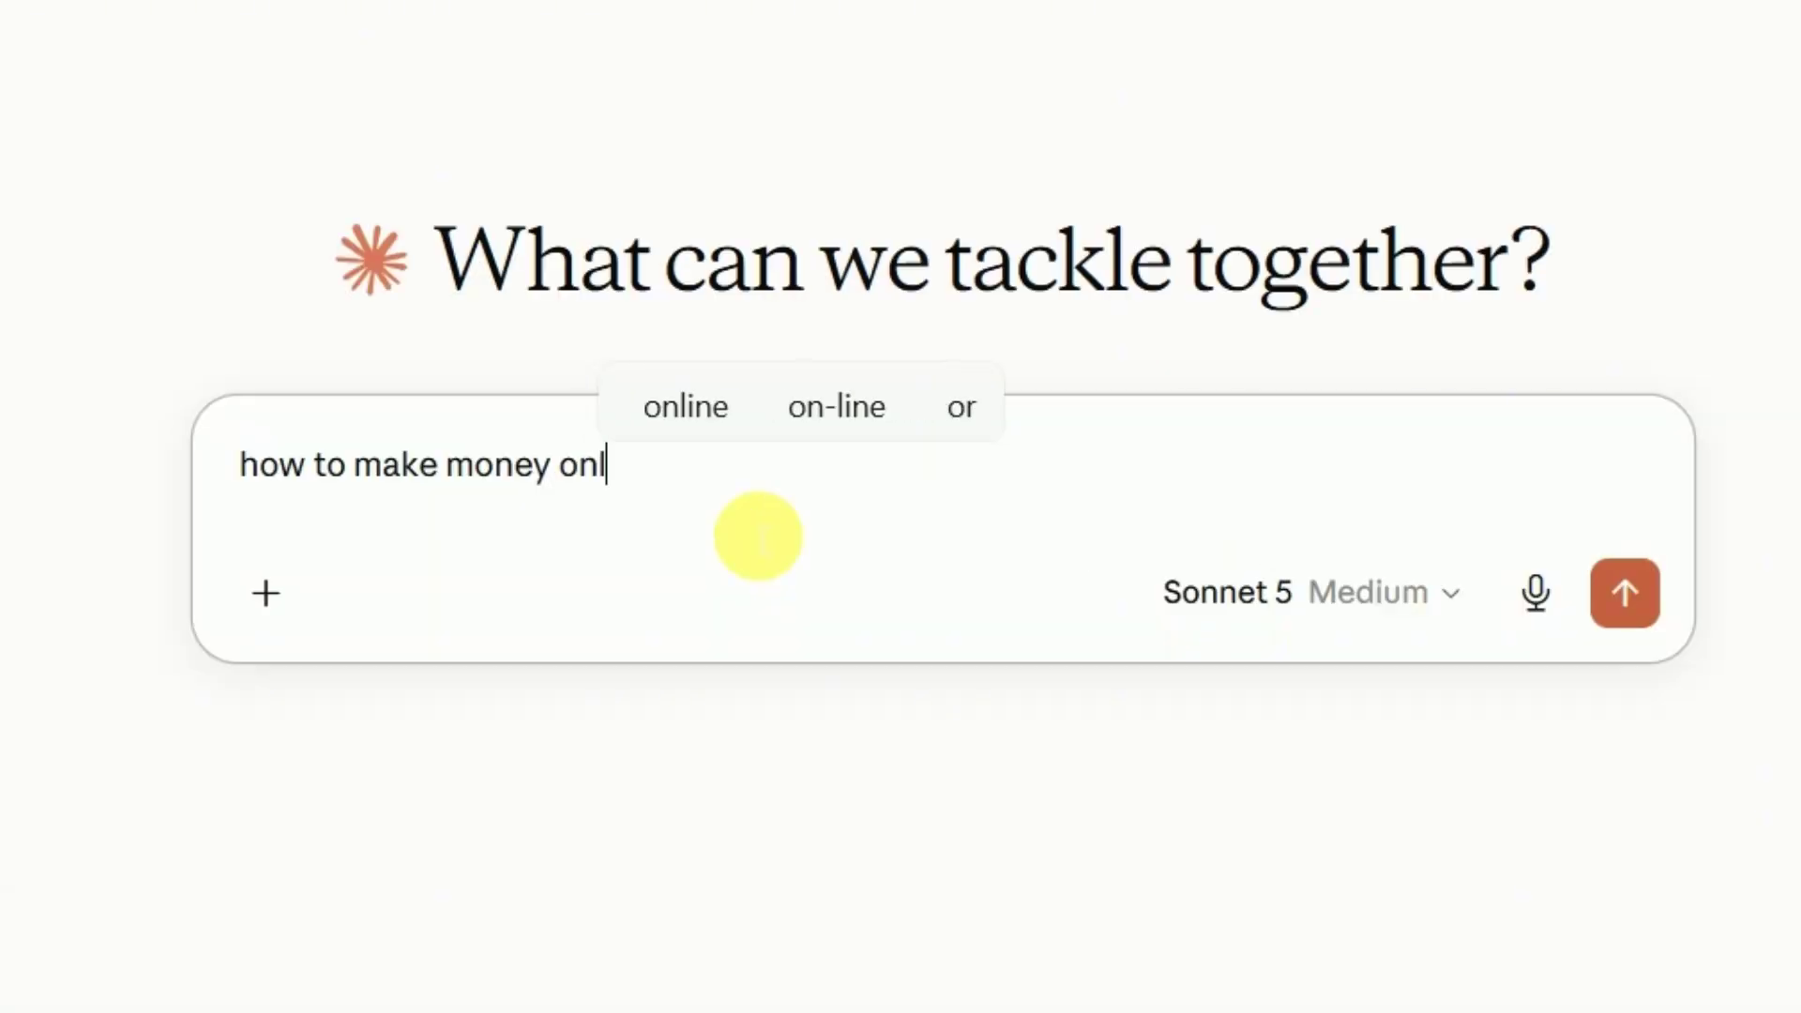
pyautogui.write('ine')
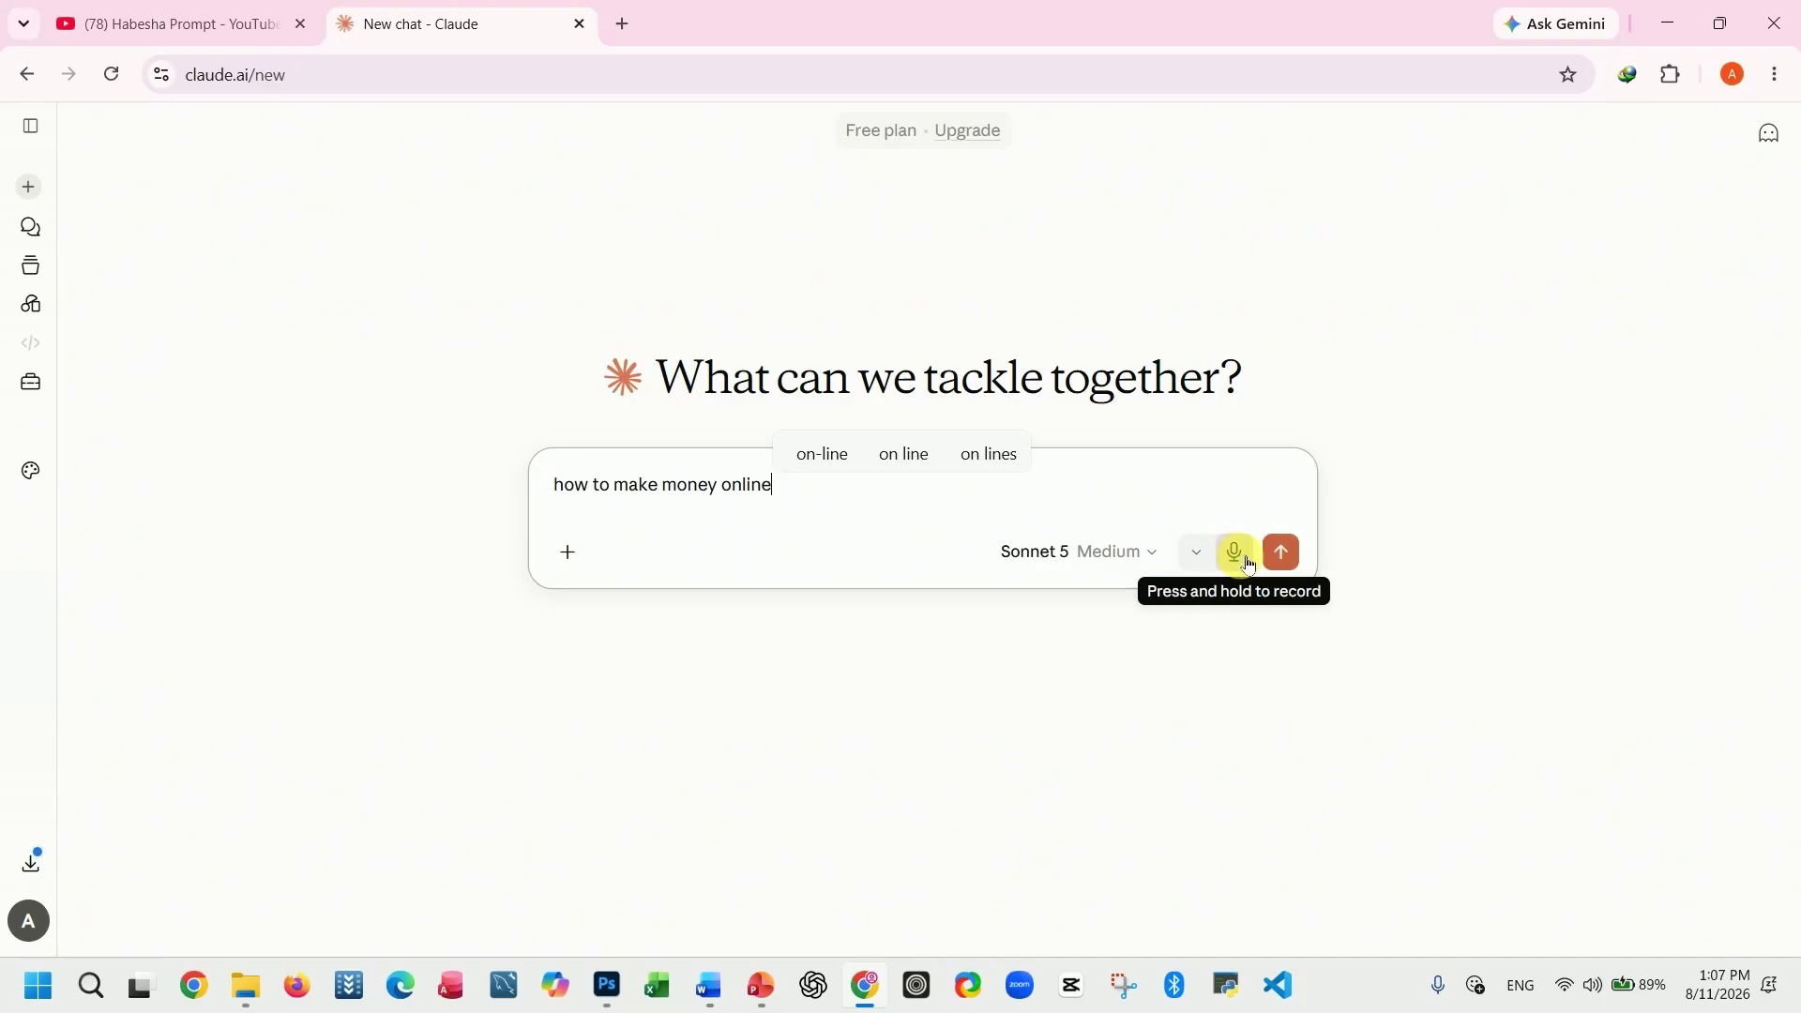
pyautogui.click(1294, 561)
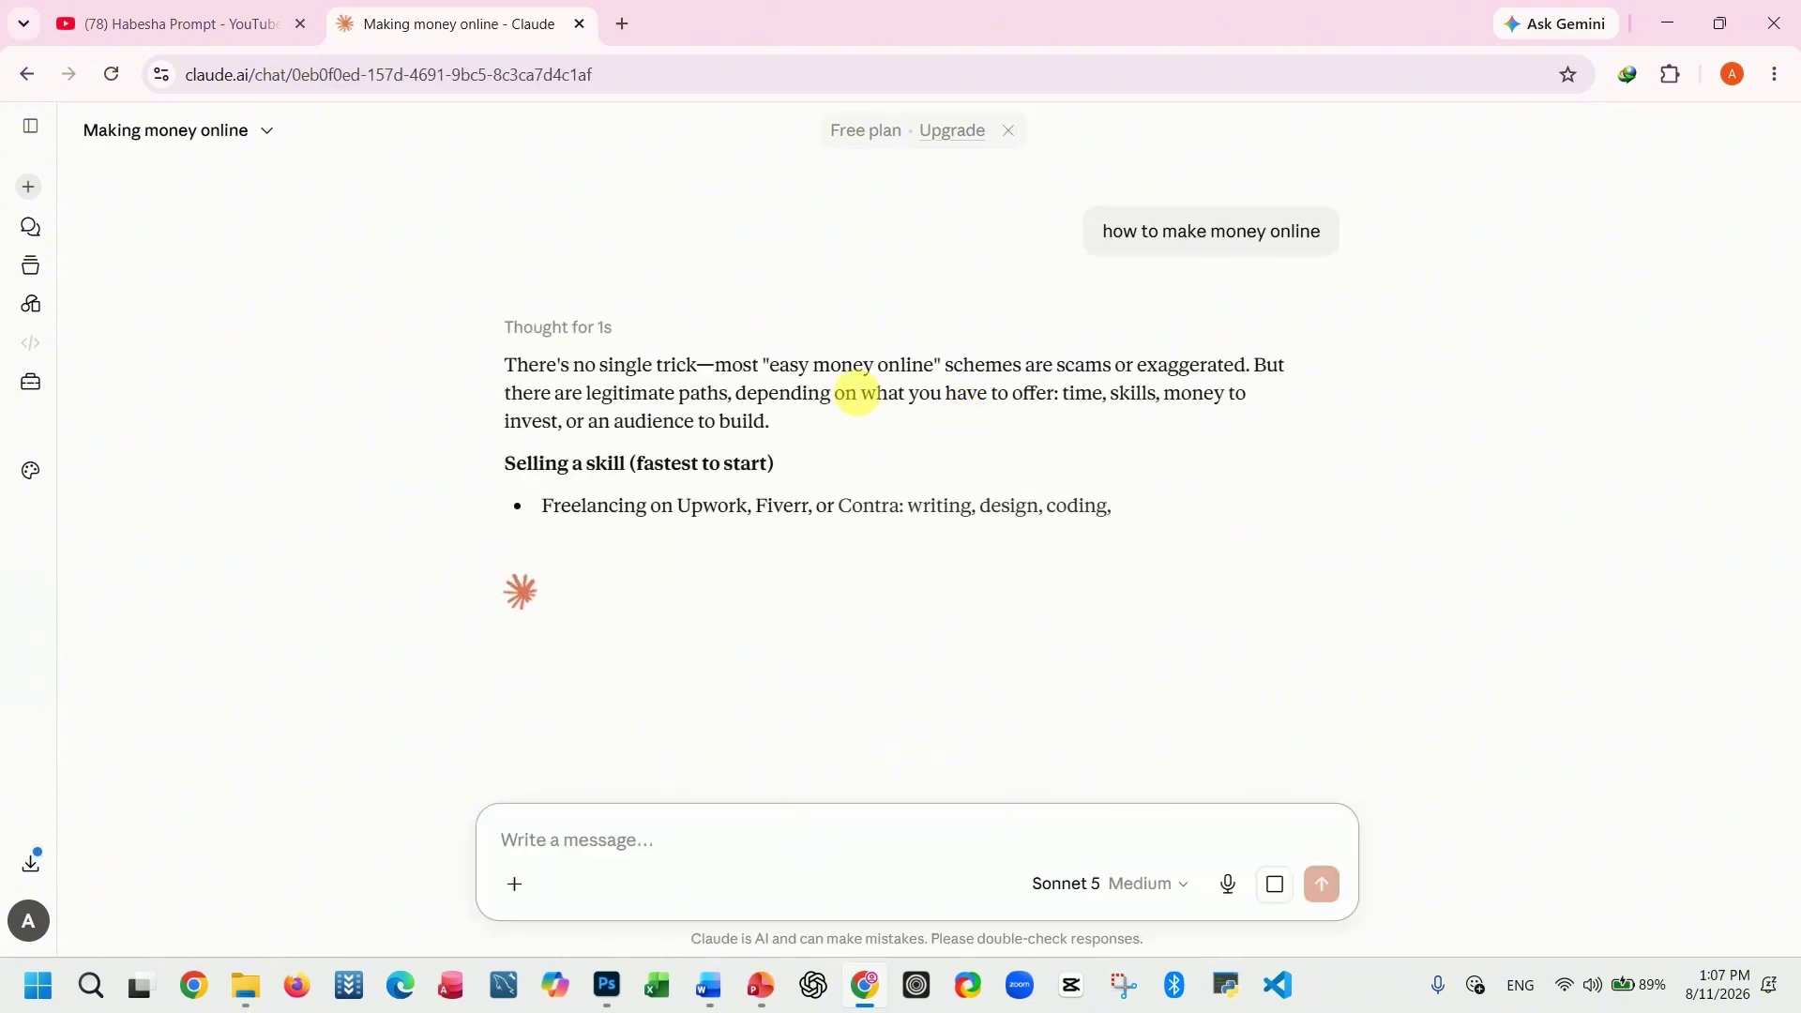
# - Edit the sent prompt to "how to make money online from Ethiopia" and resubmit it
pyautogui.scroll(-1, 750, 370)
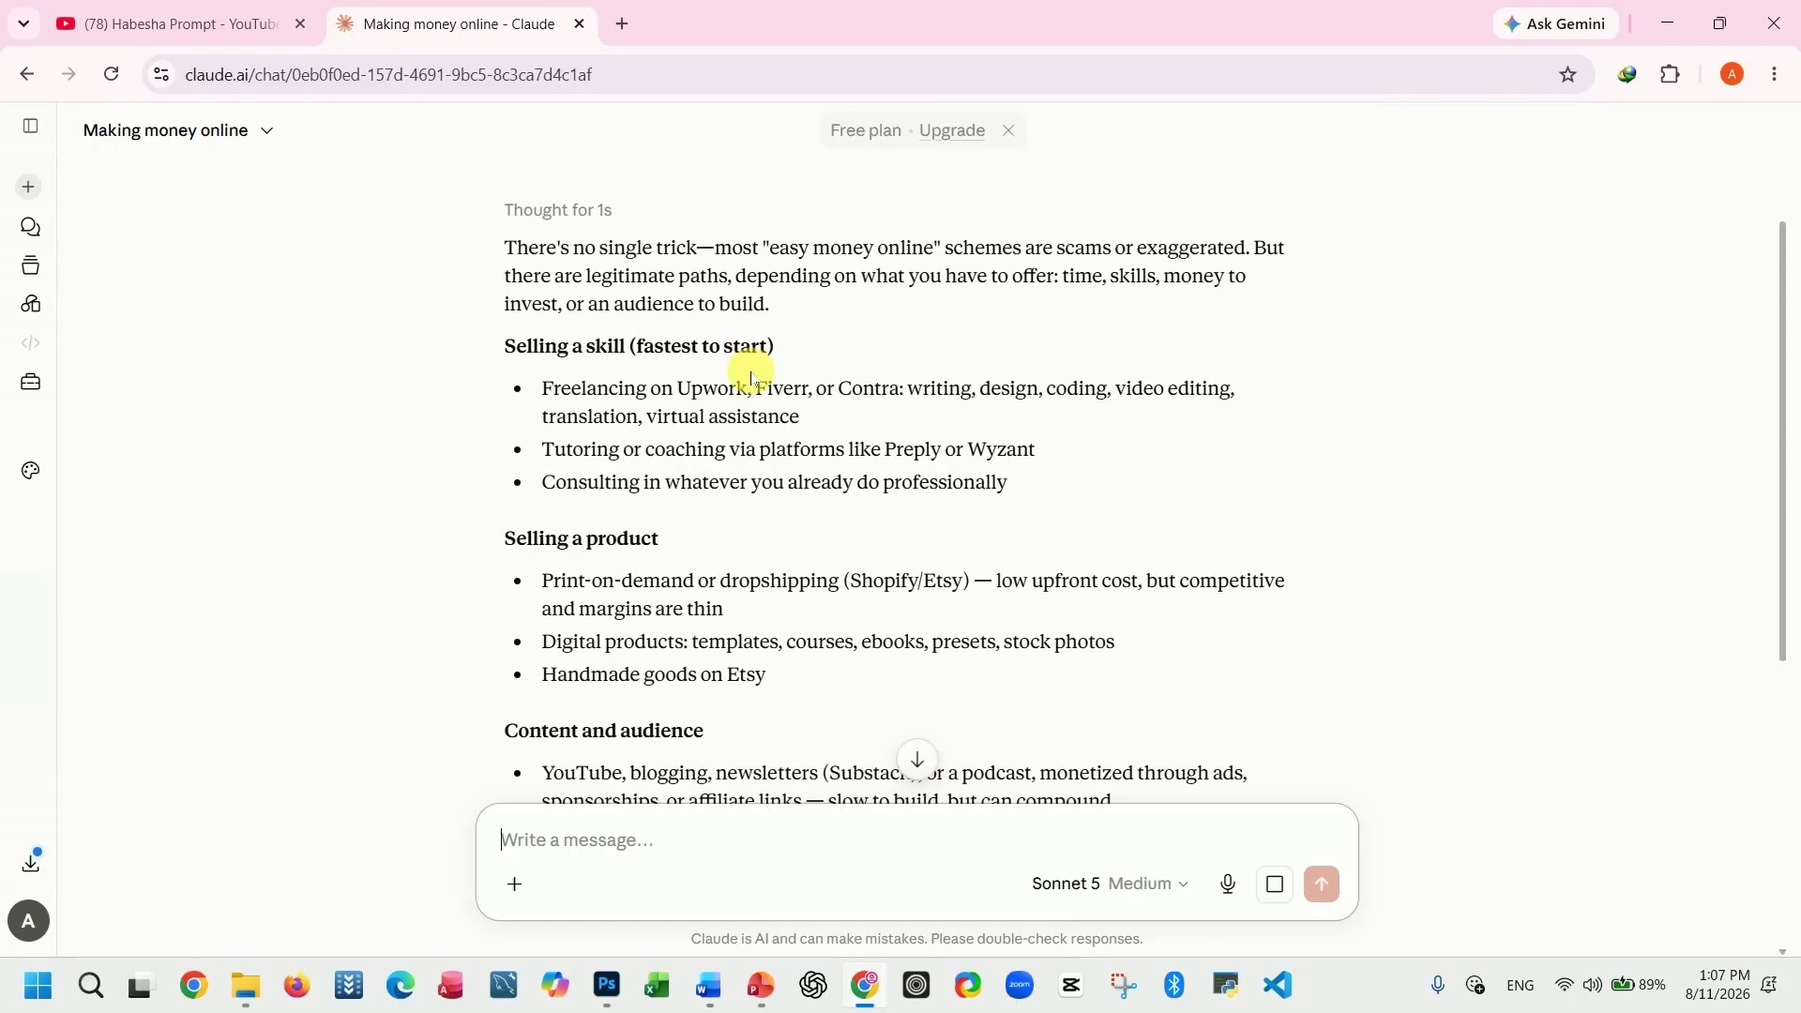
pyautogui.scroll(-4, 750, 377)
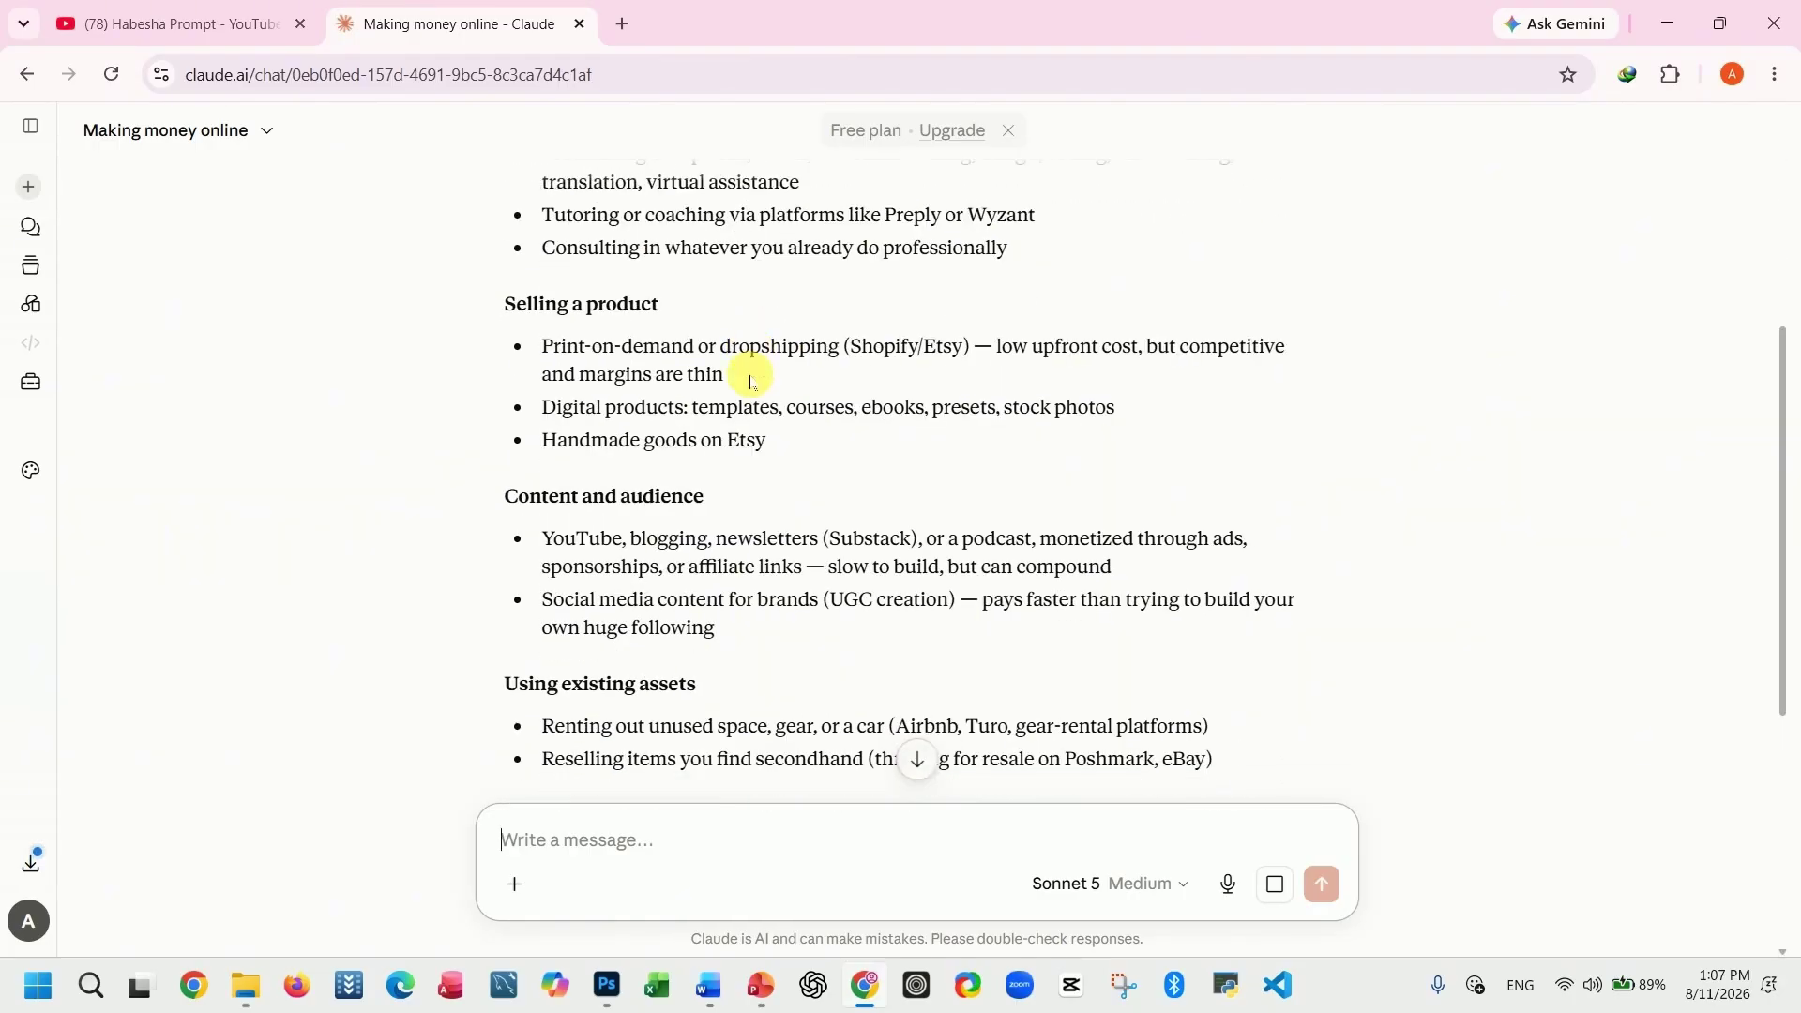
pyautogui.scroll(-4, 750, 377)
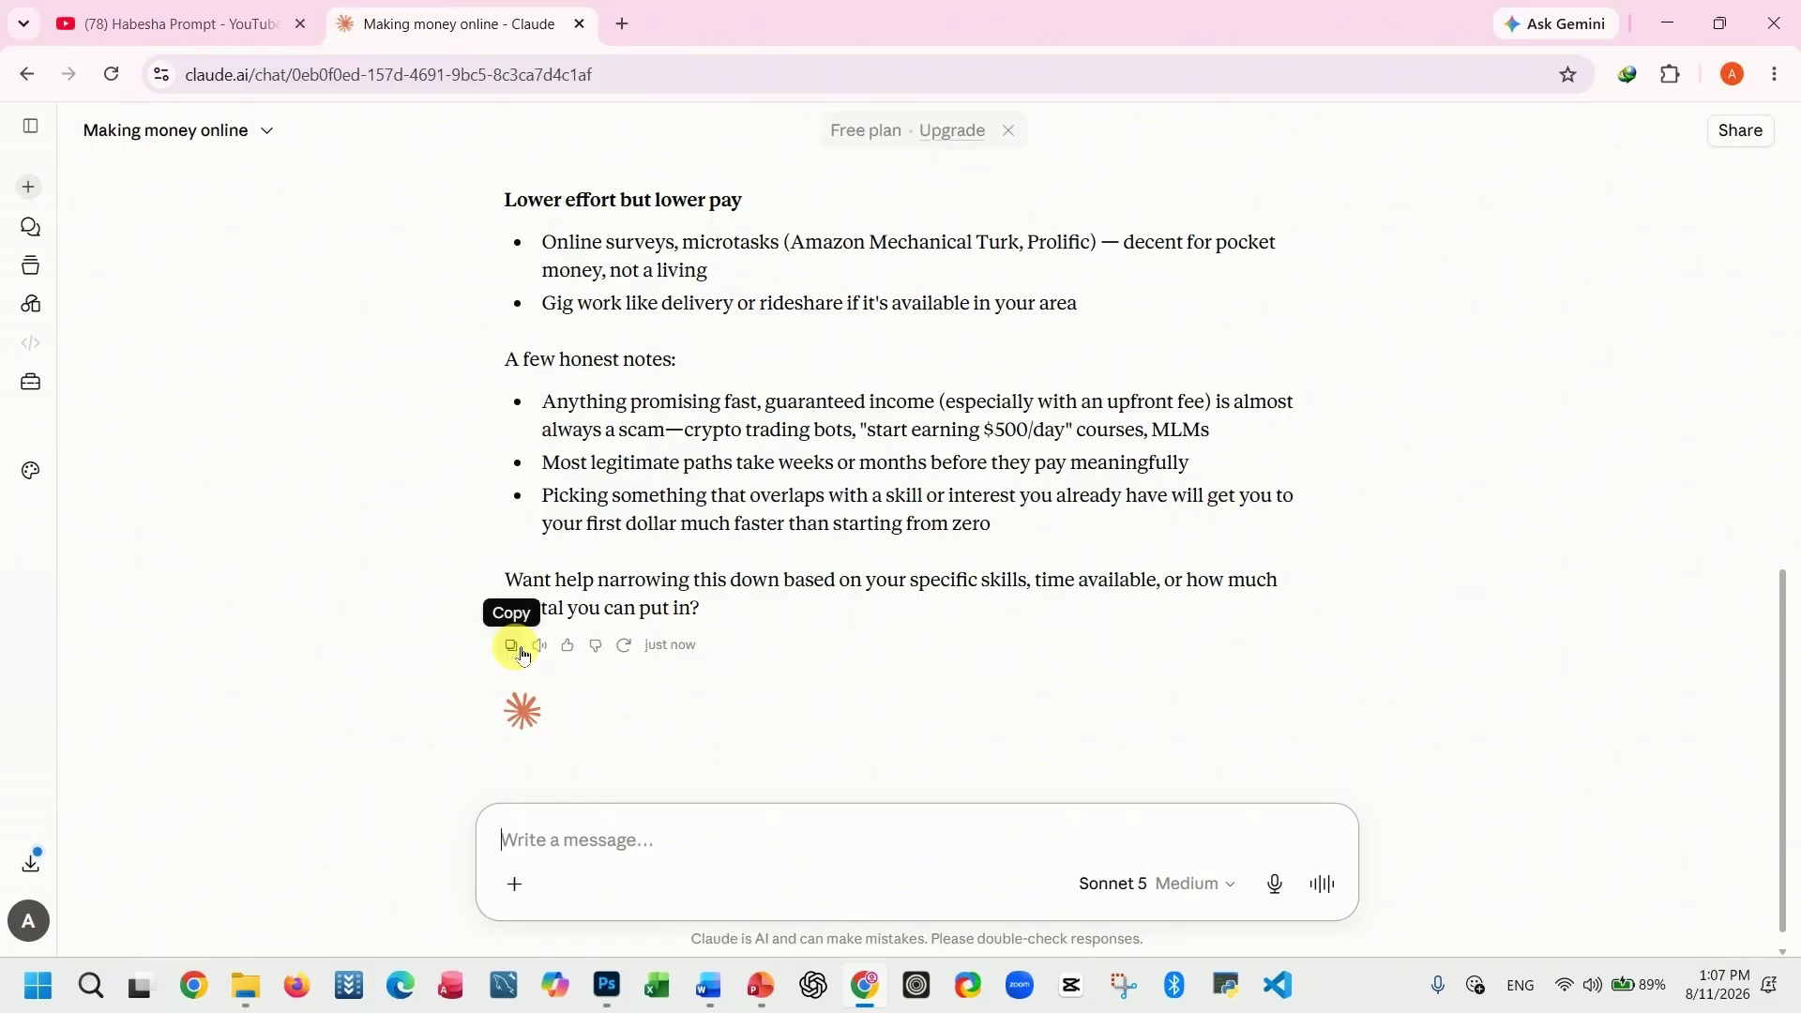
pyautogui.scroll(-1, 523, 653)
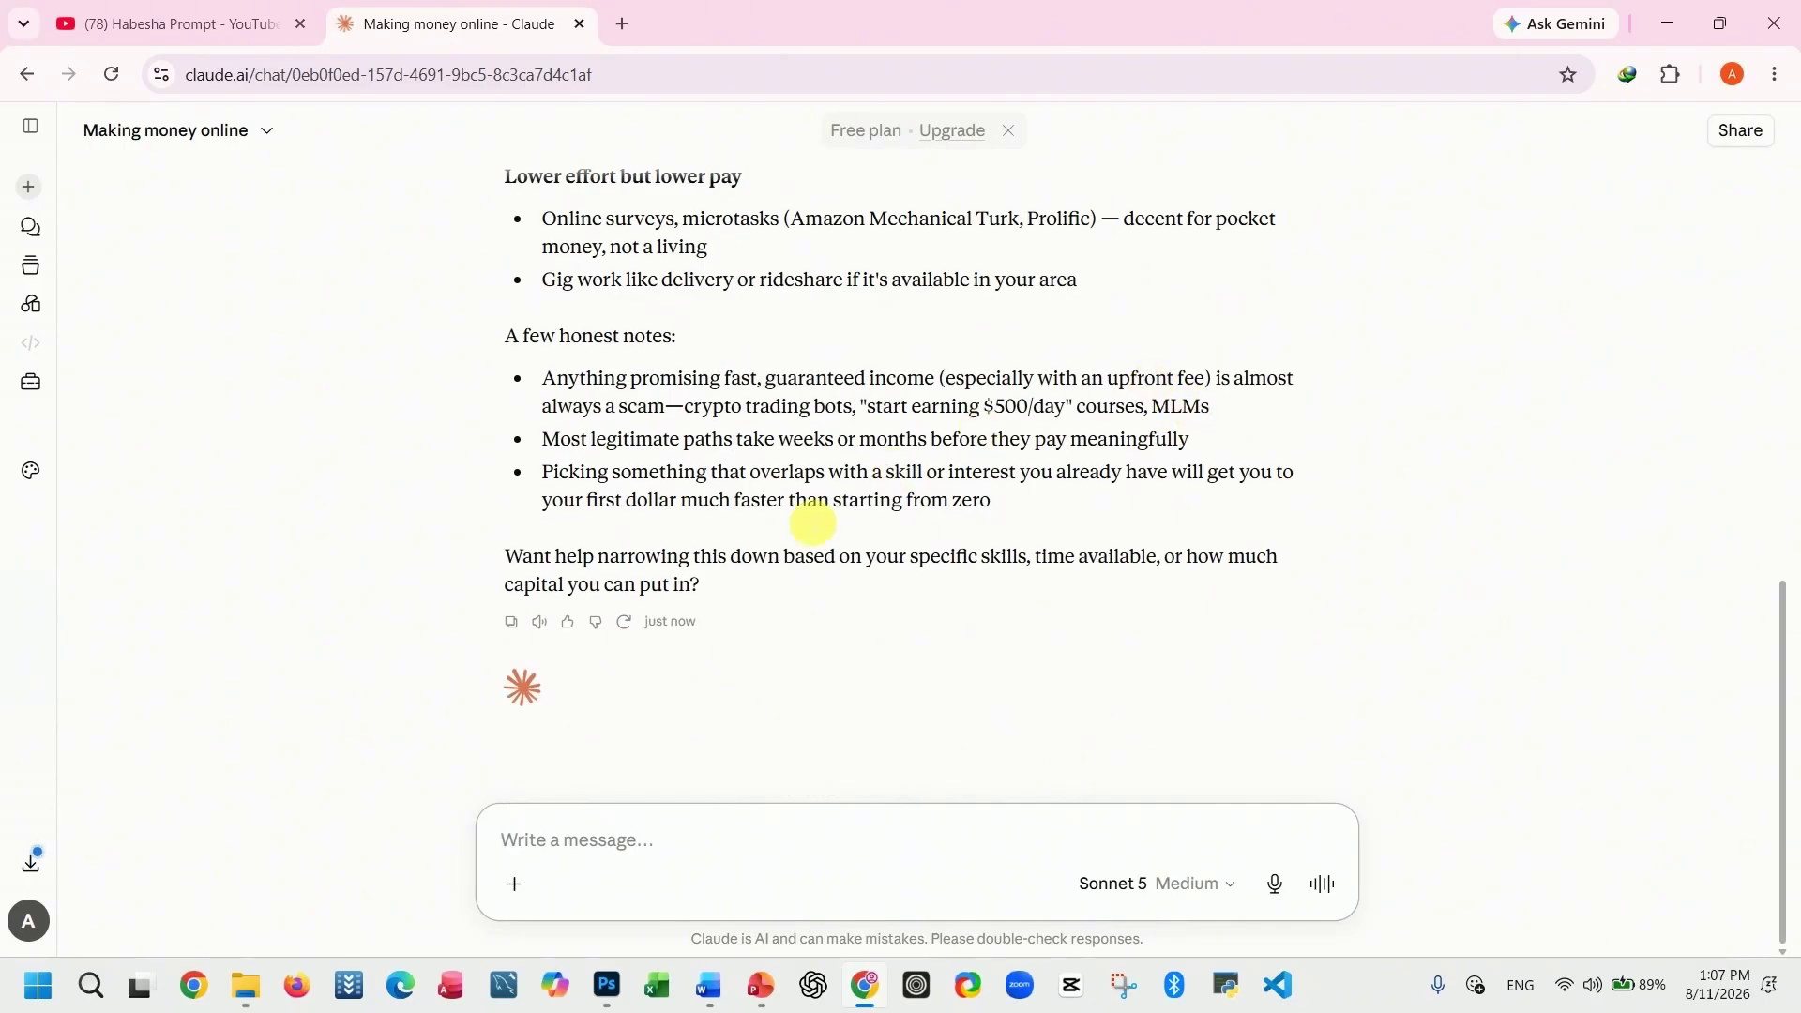
pyautogui.scroll(15, 816, 497)
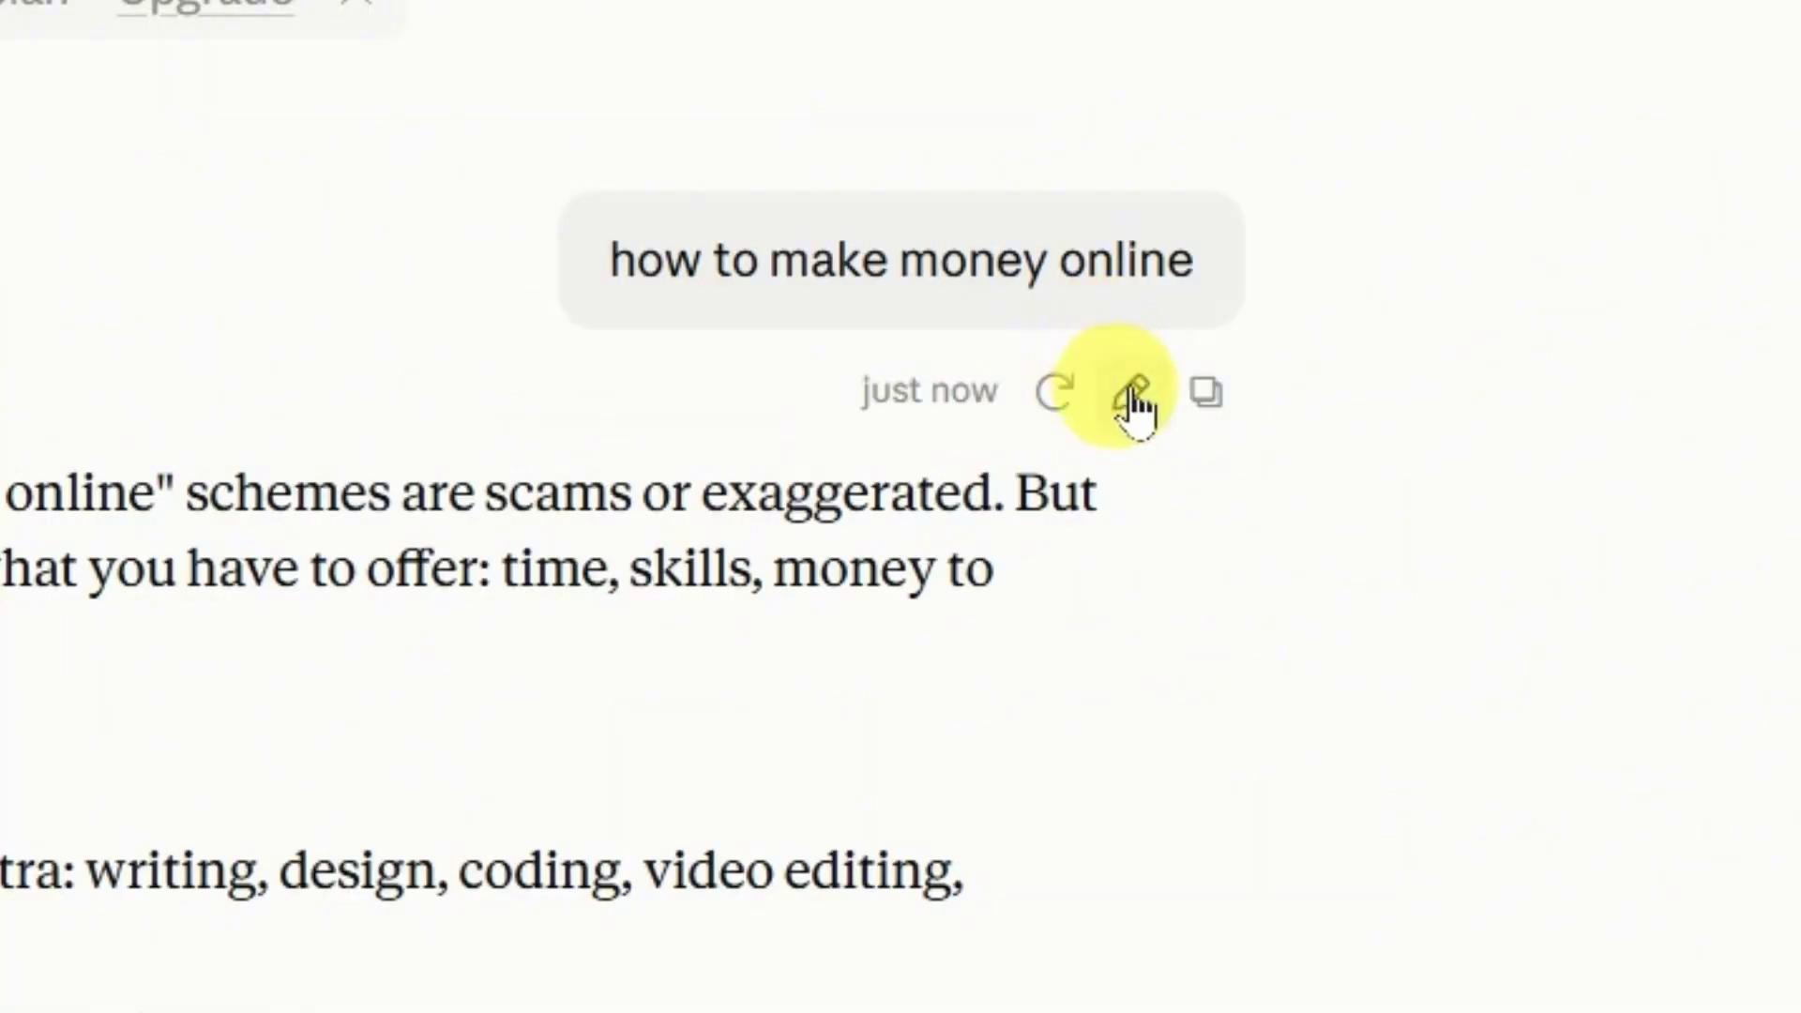
pyautogui.click(1154, 398)
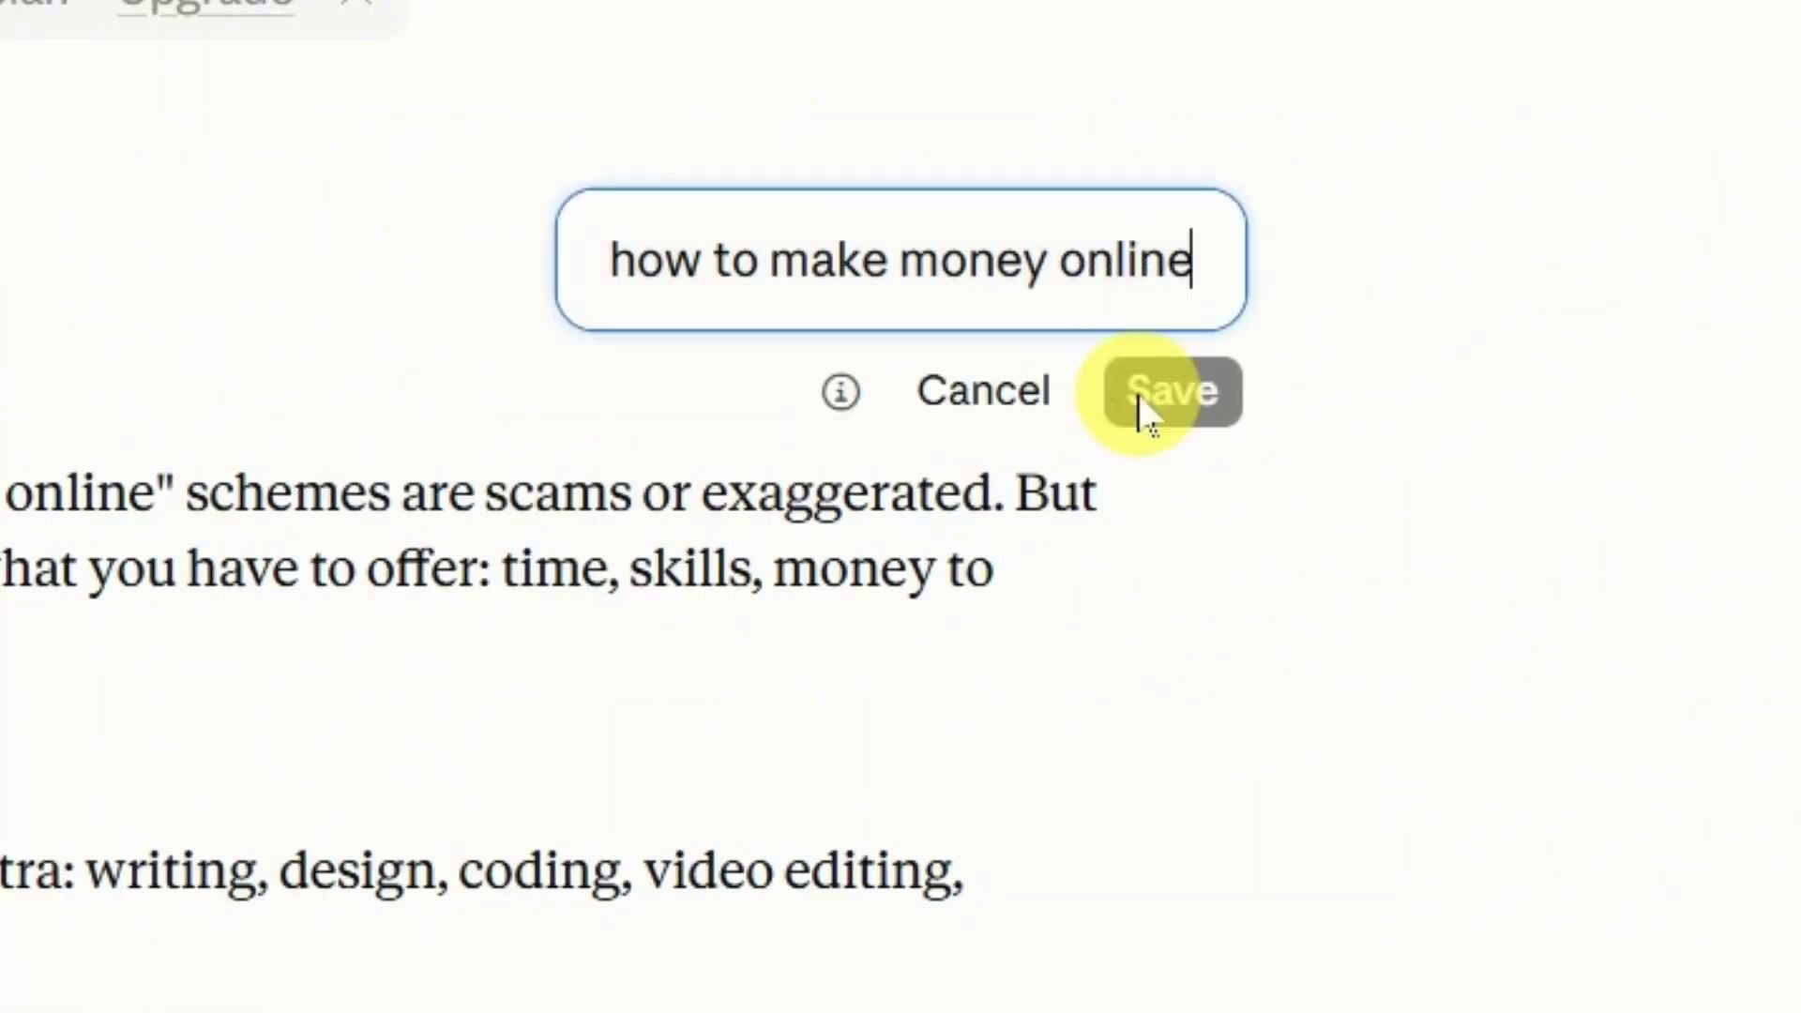
pyautogui.write('from')
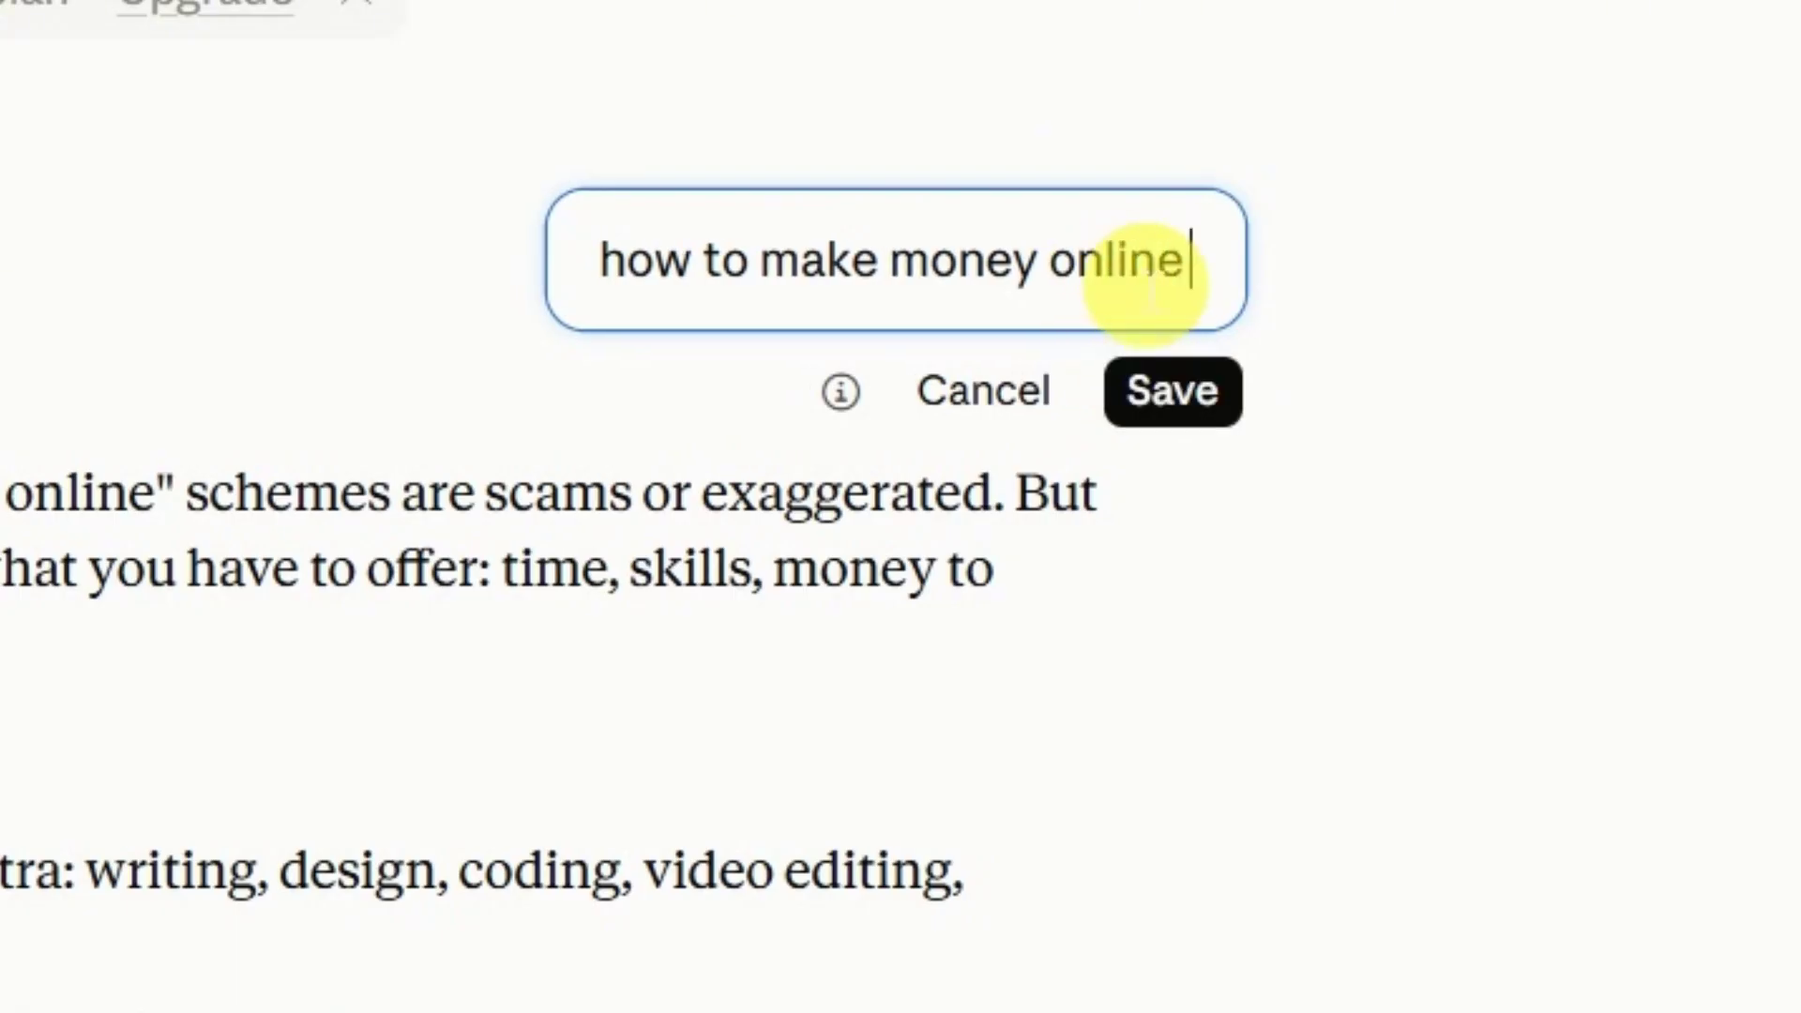
pyautogui.write(' Ethiopia')
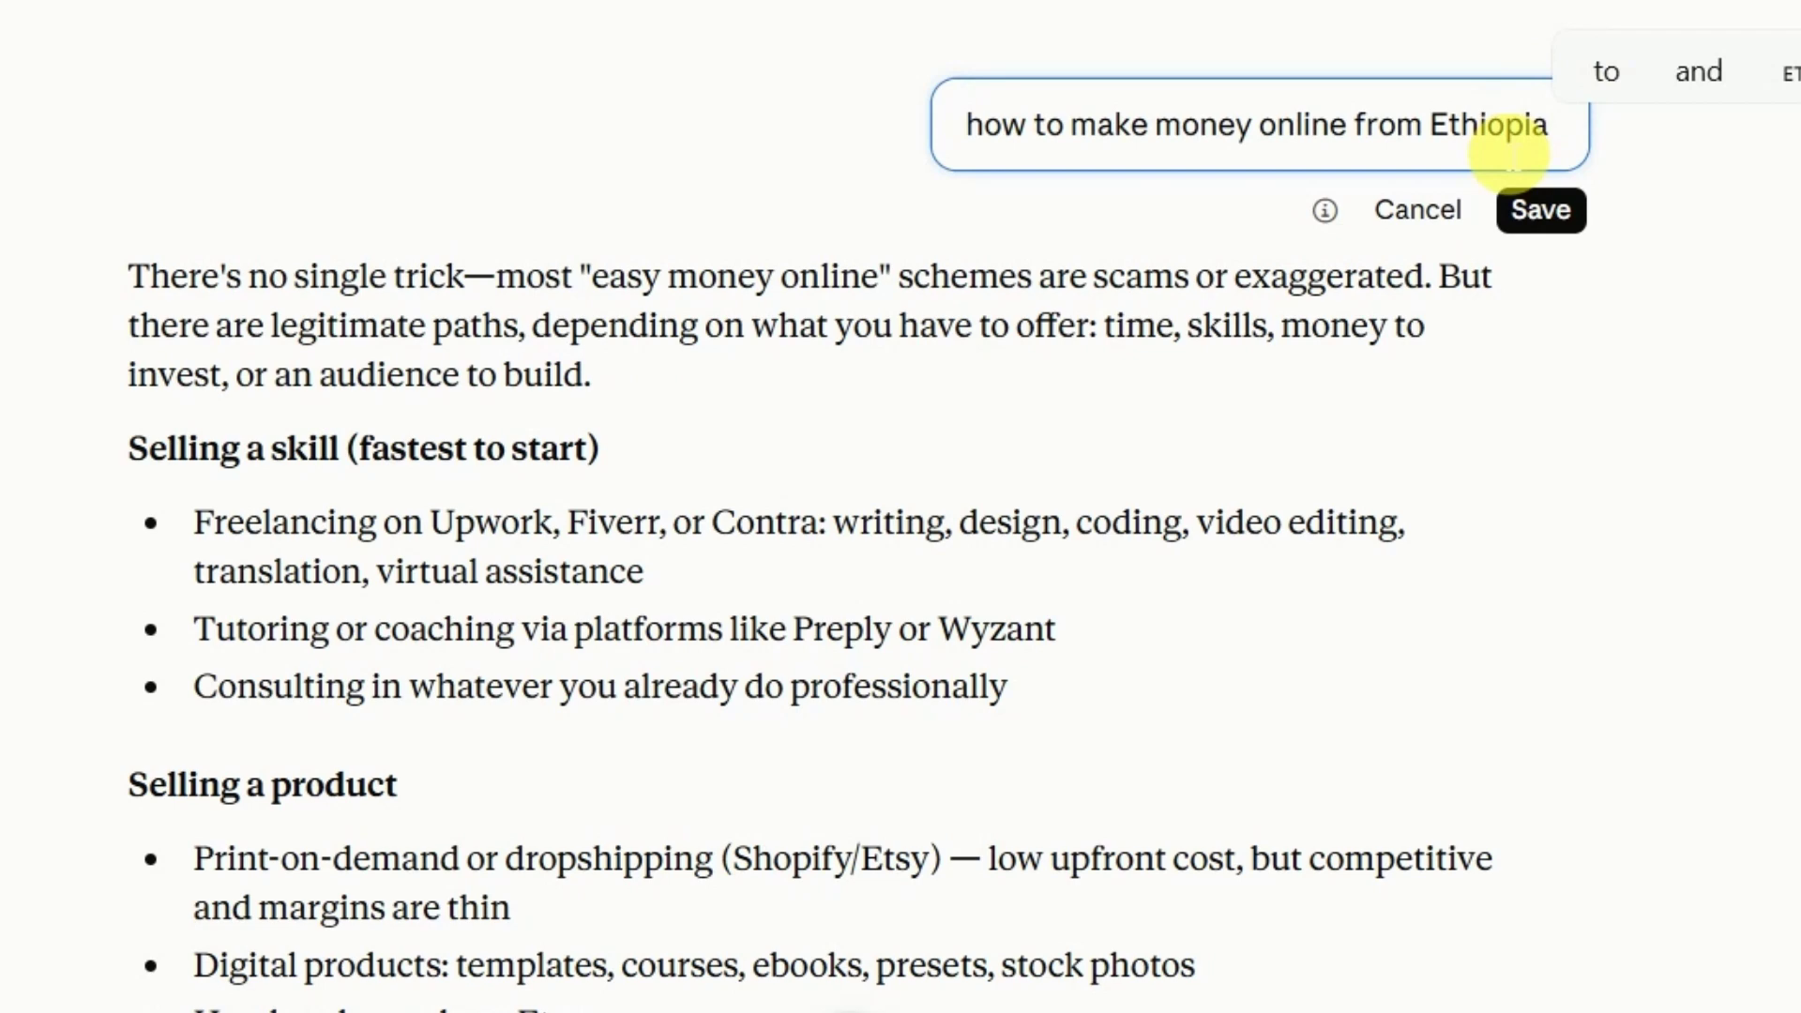
pyautogui.click(1540, 210)
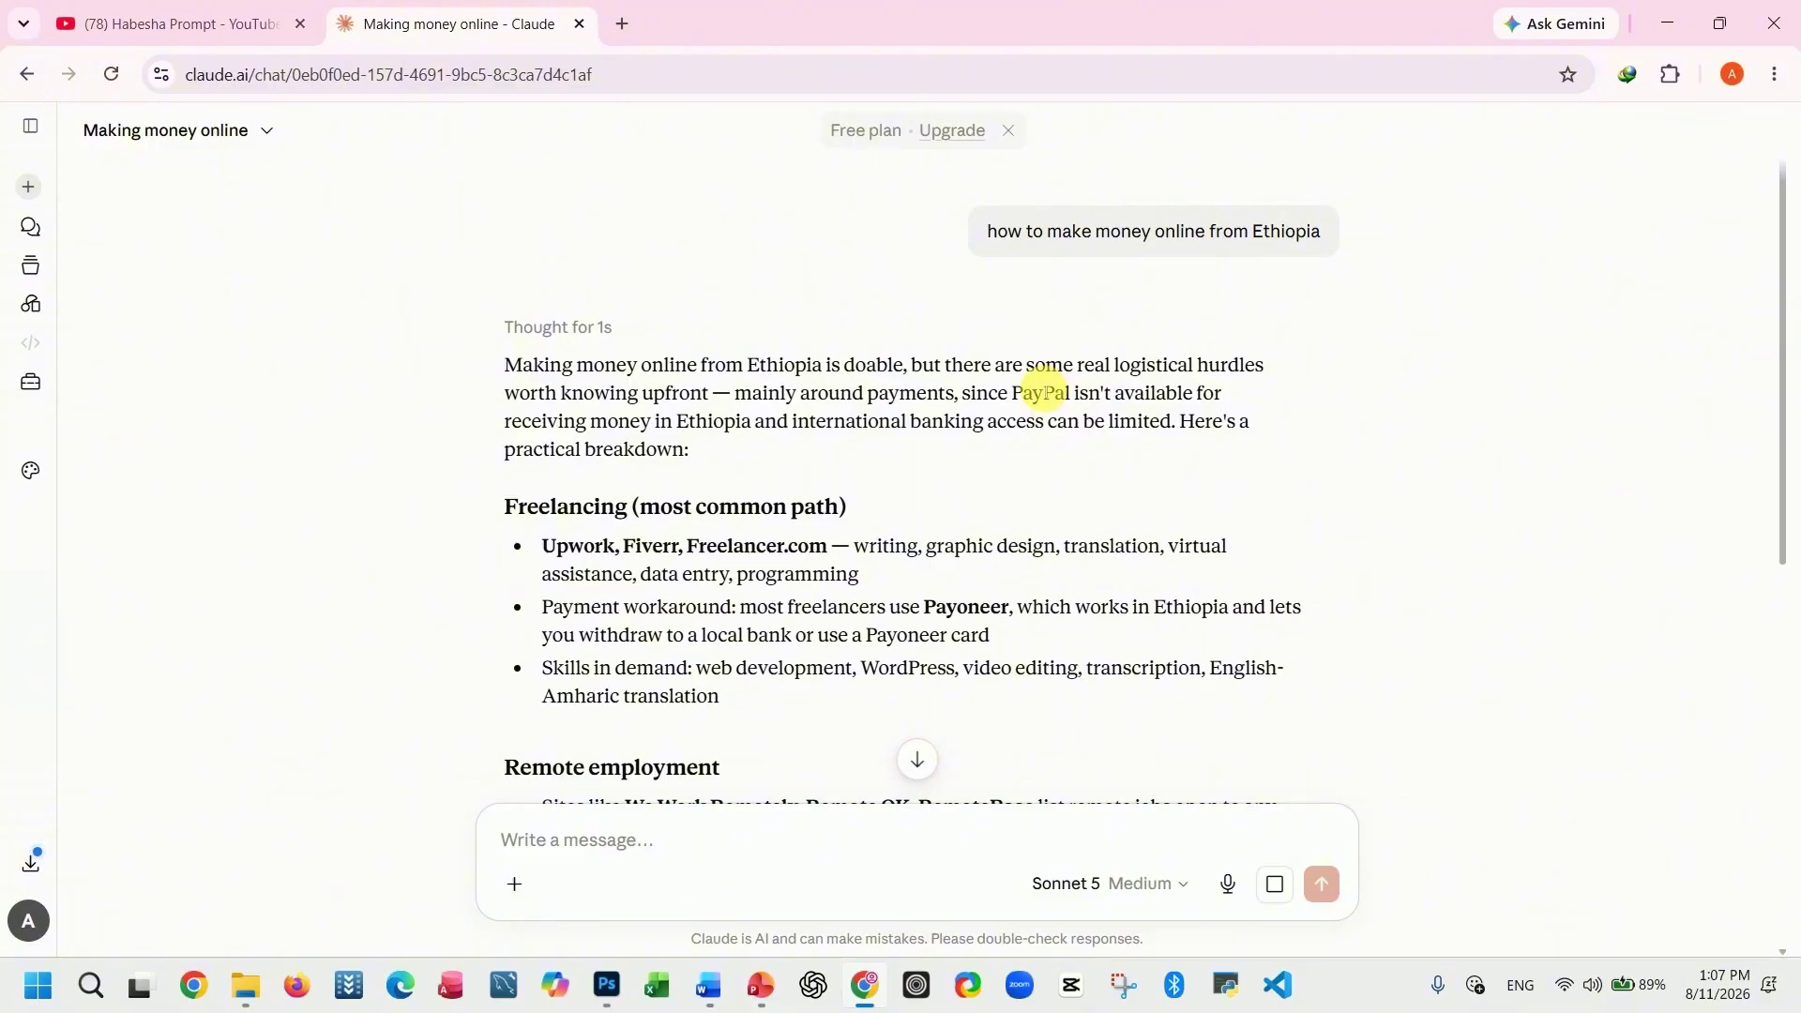
# - Start a new chat and dictate the prompt "How to grow my tube channel?", allowing microphone access while visiting the site
pyautogui.scroll(-5, 1041, 392)
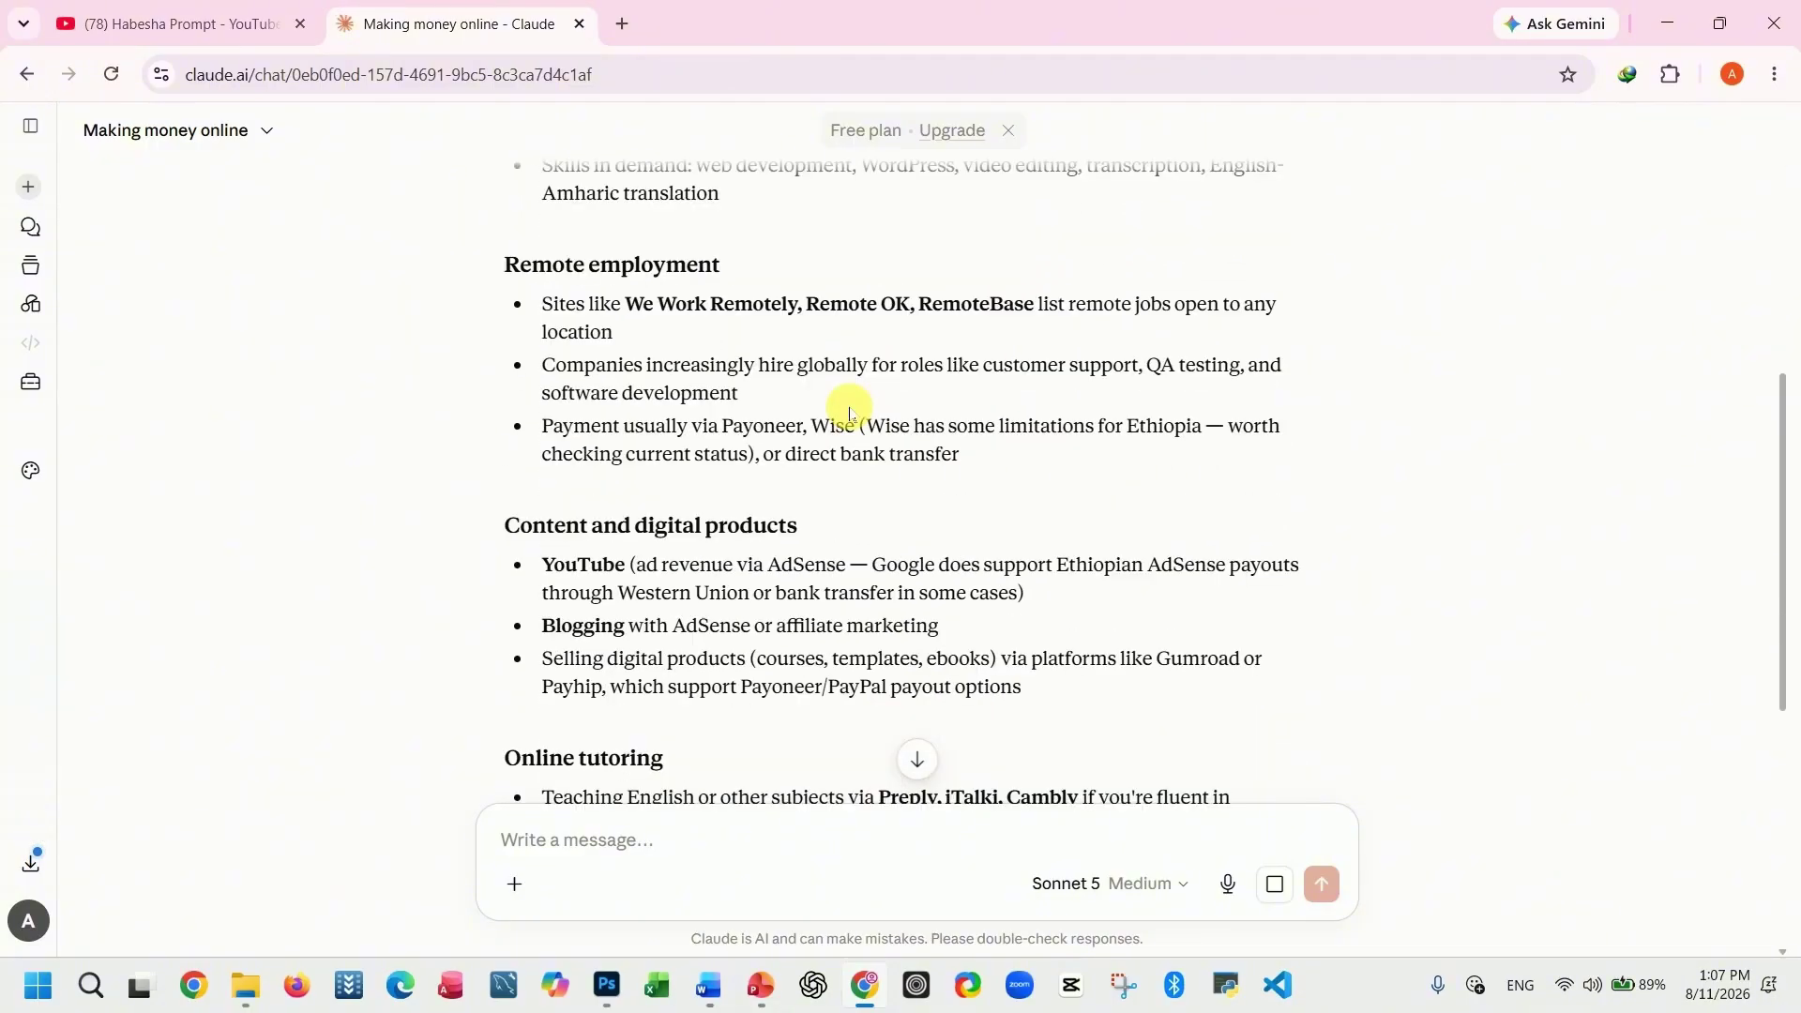
pyautogui.scroll(-6, 850, 410)
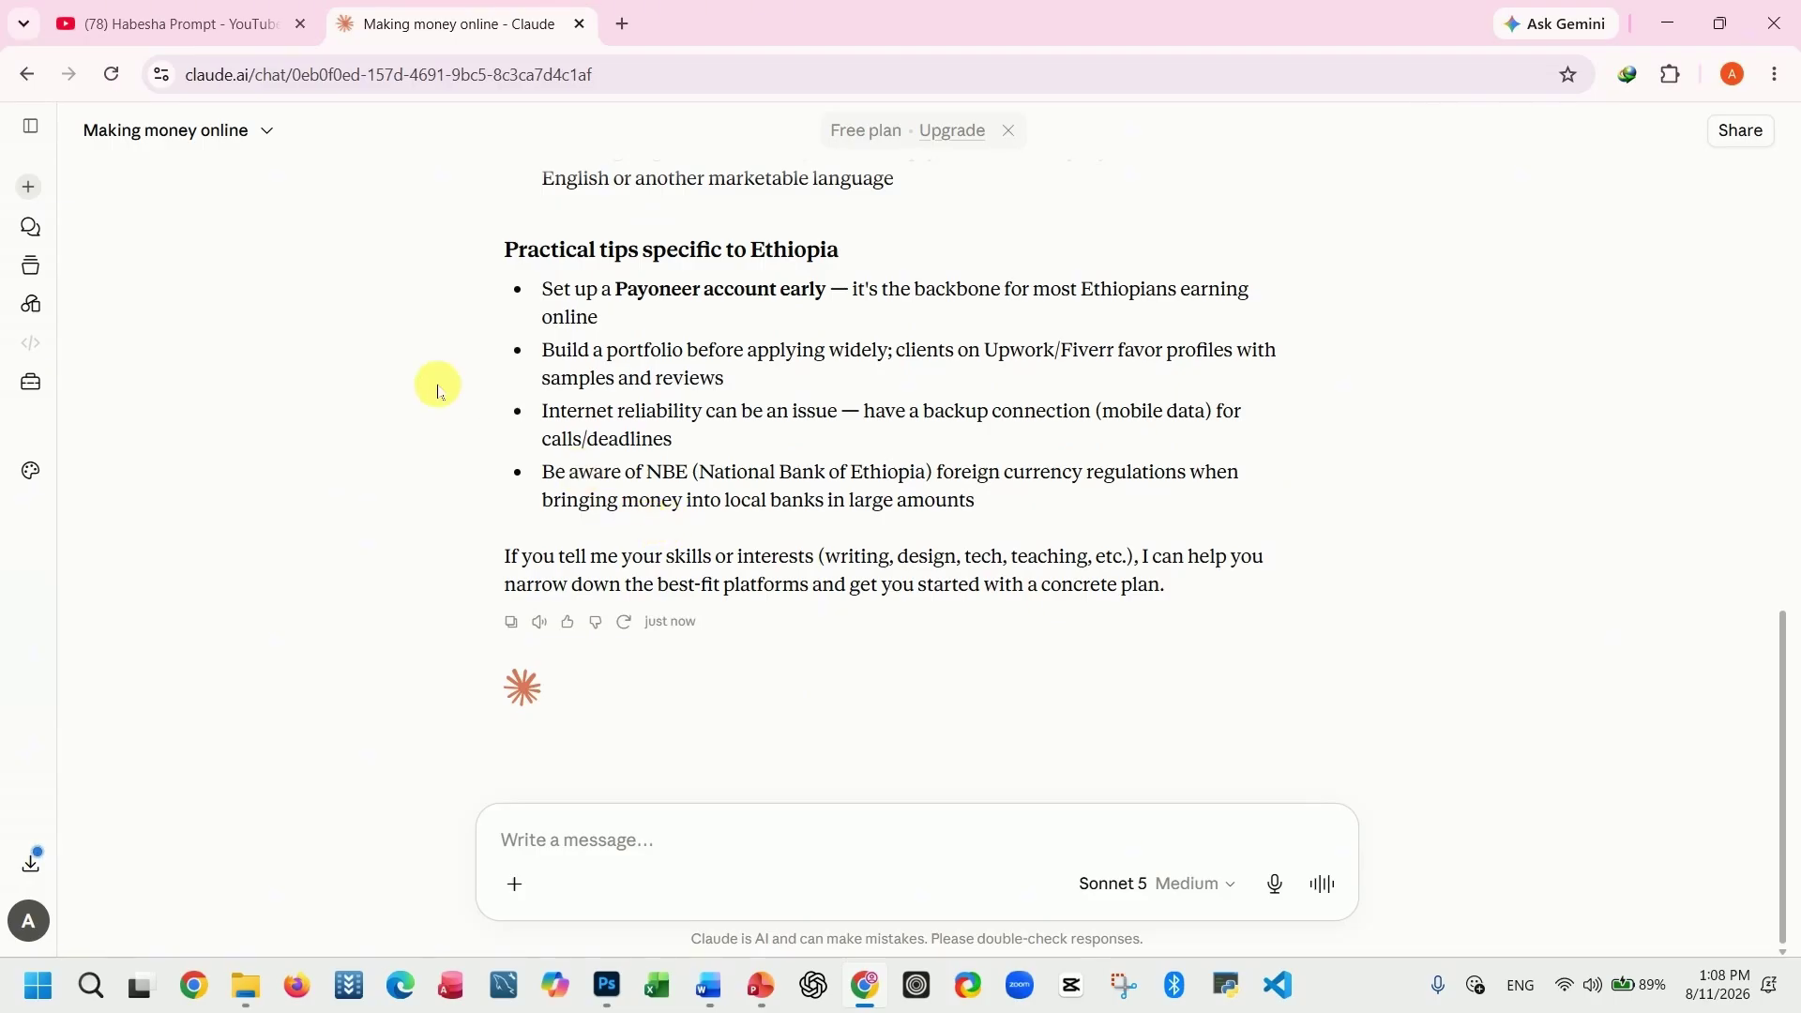
pyautogui.click(29, 190)
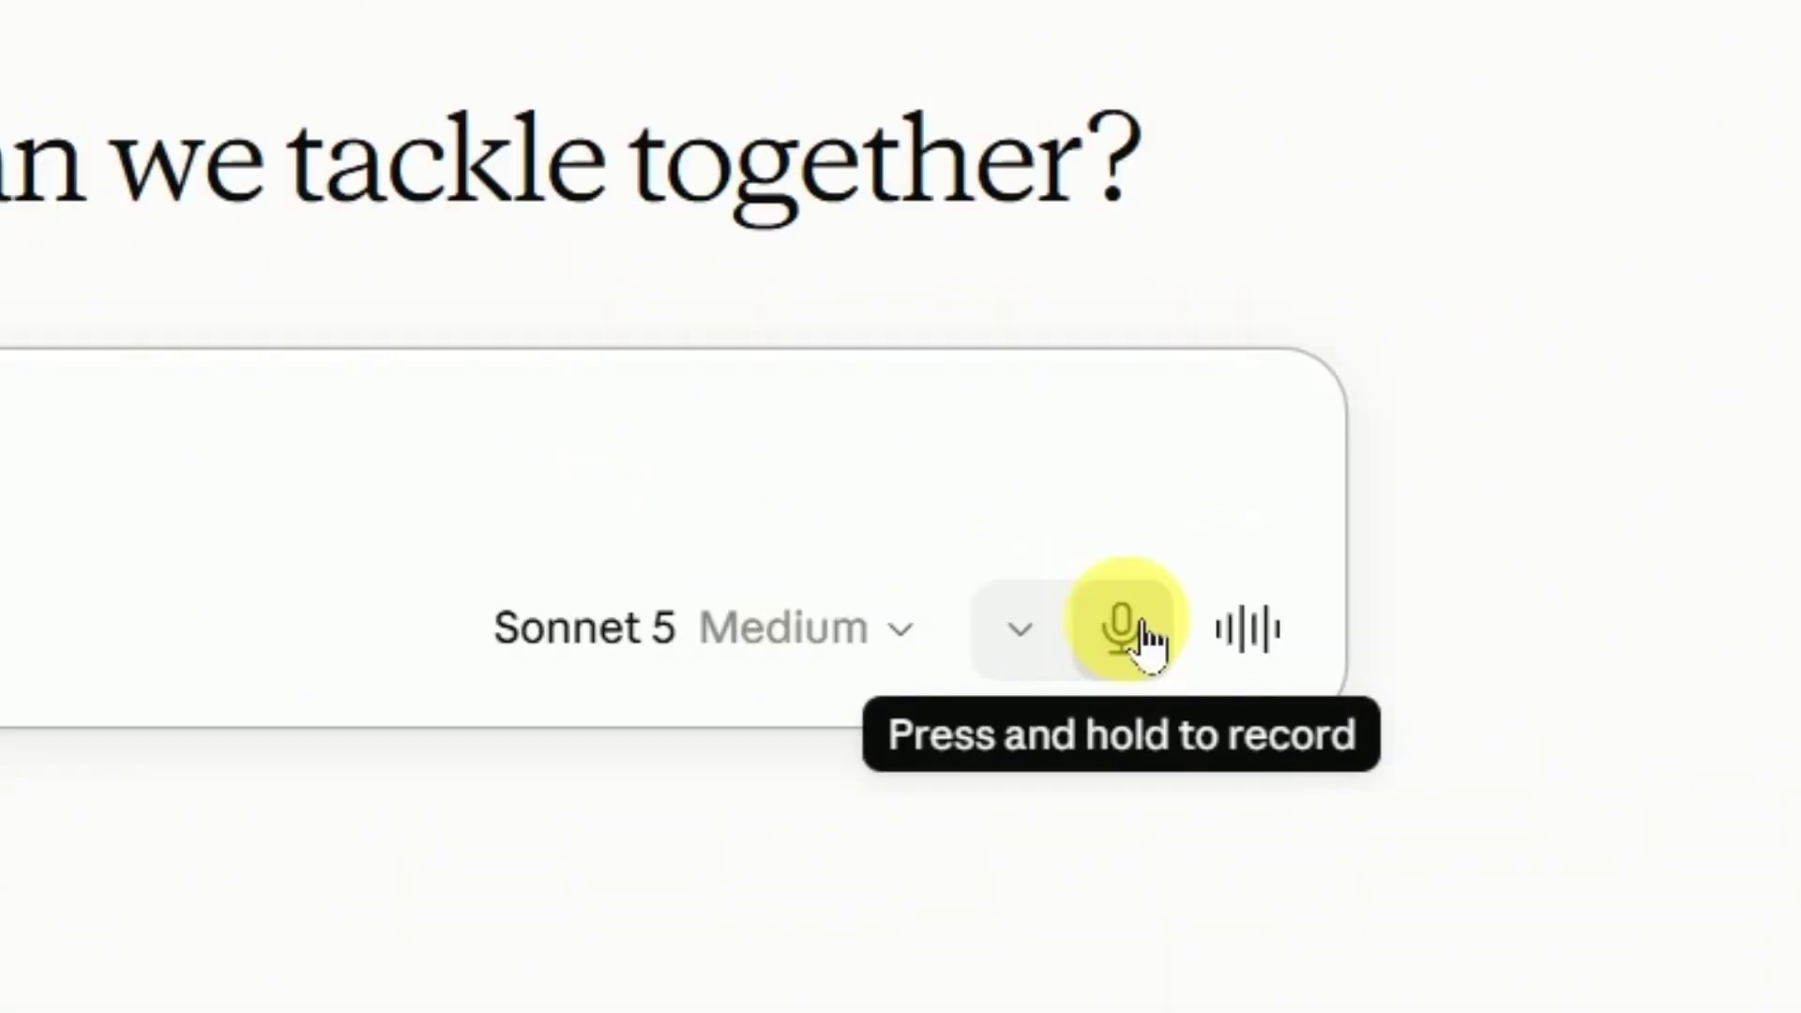
pyautogui.click(1146, 638)
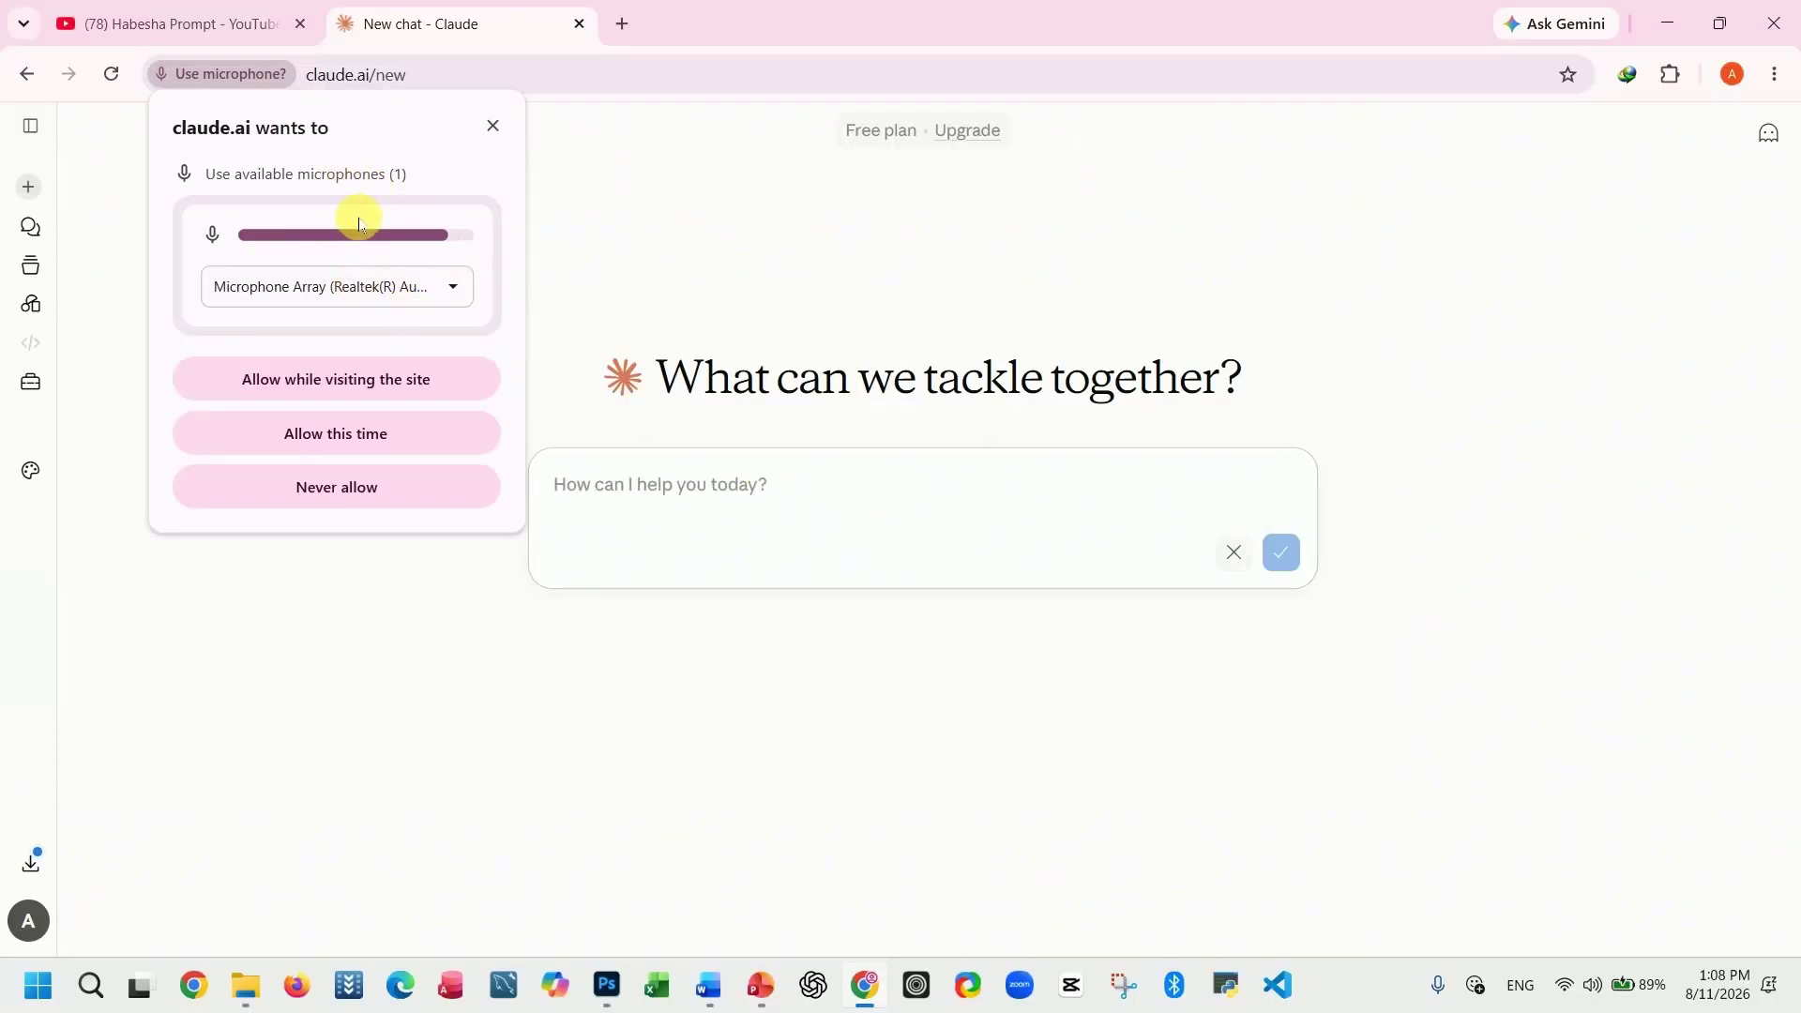
pyautogui.click(345, 377)
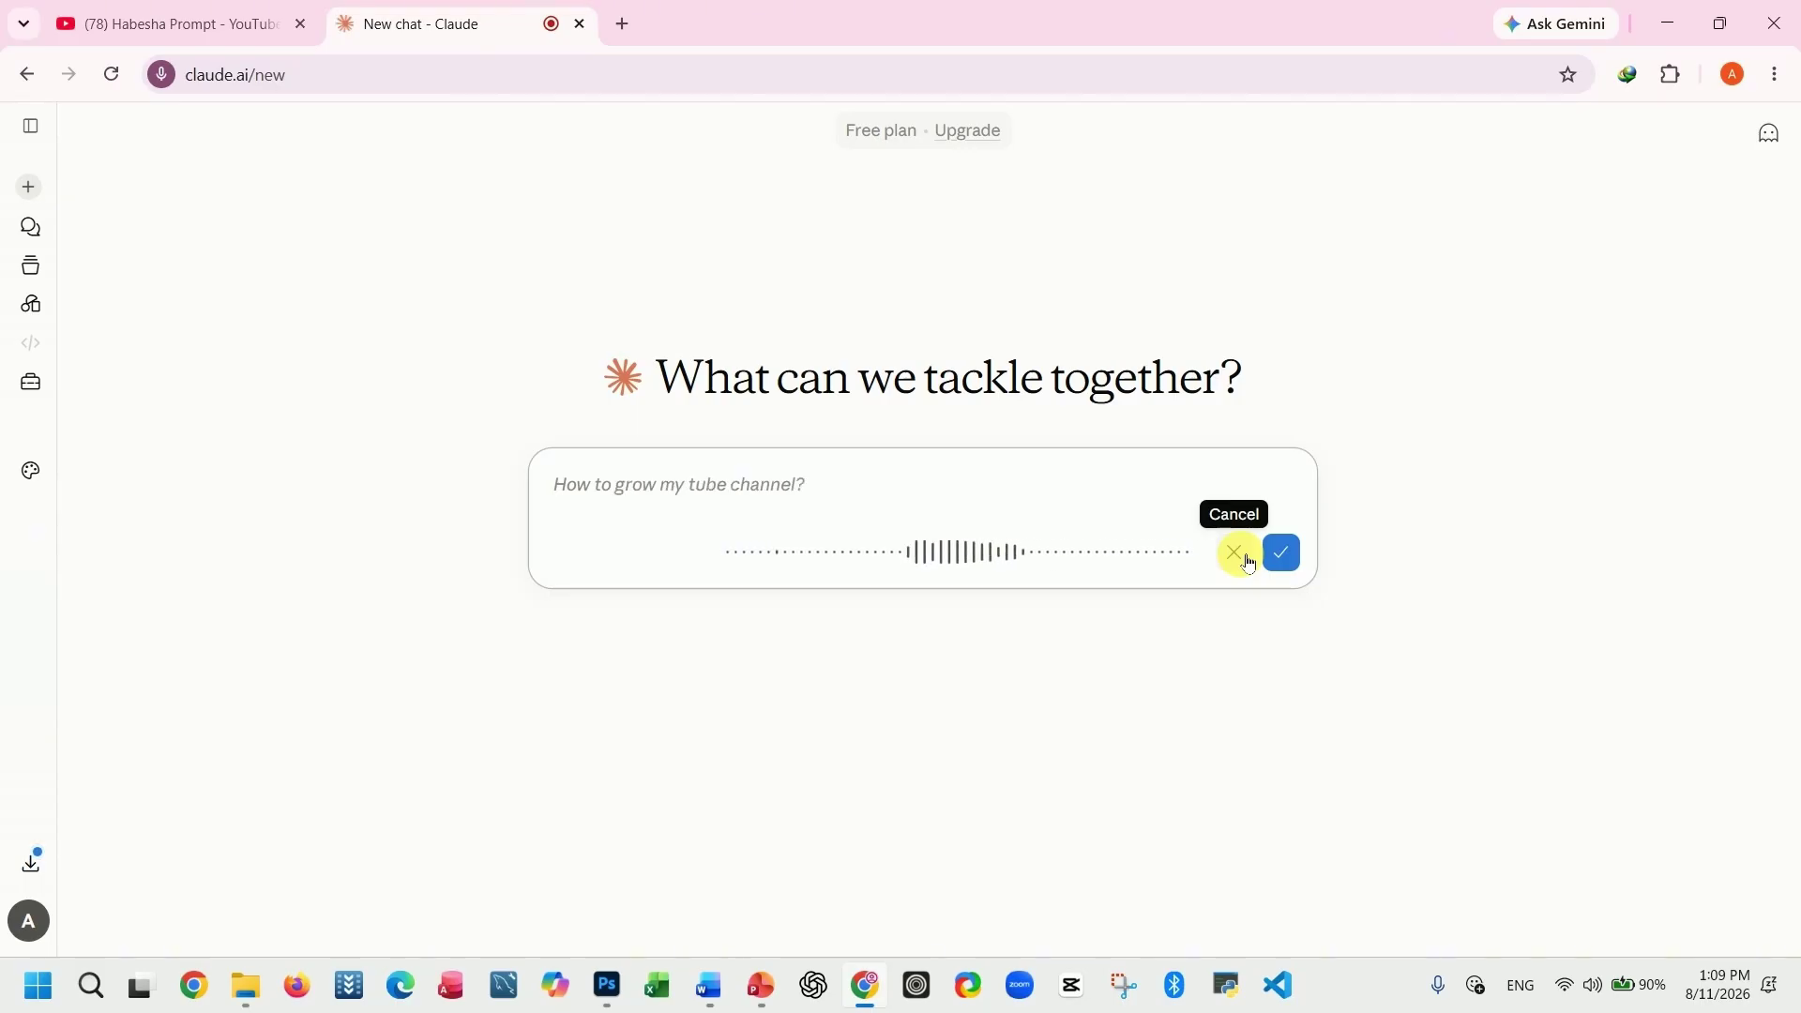
pyautogui.click(1302, 562)
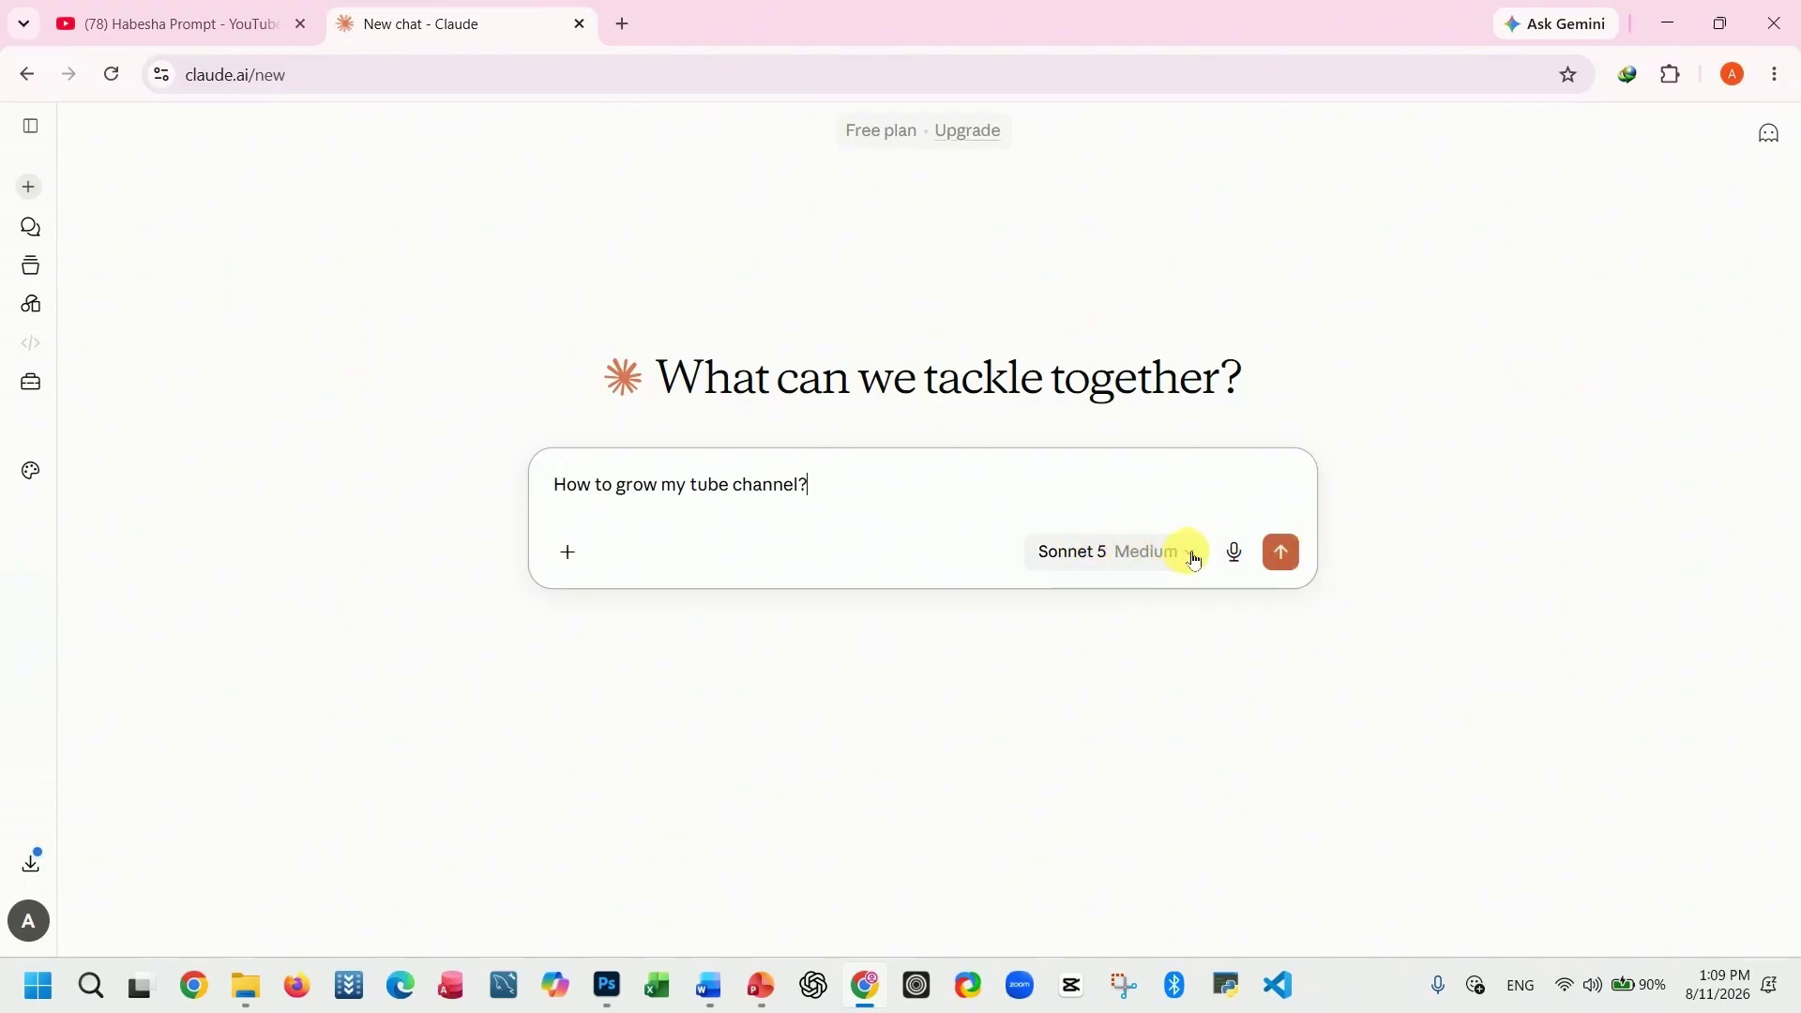
# - Examine the selectable Claude models, the effort levels with the Thinking option, and the additional models
pyautogui.click(1200, 563)
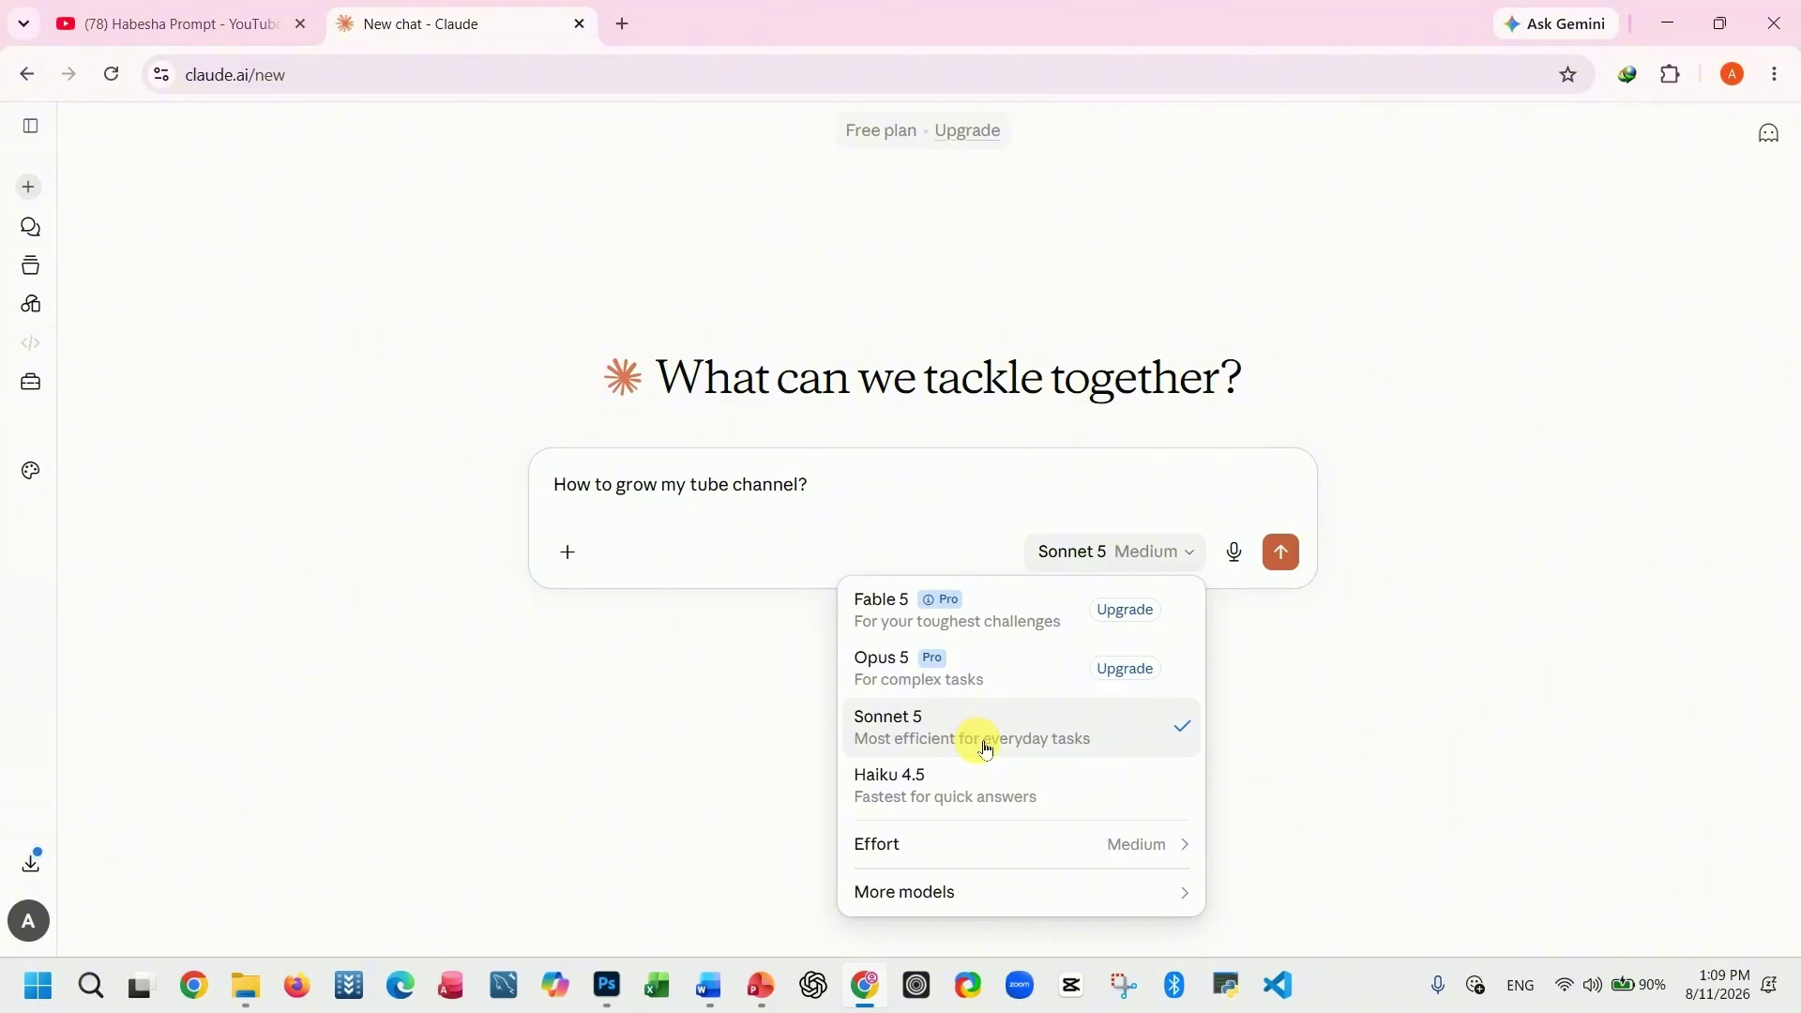
pyautogui.moveTo(1137, 860)
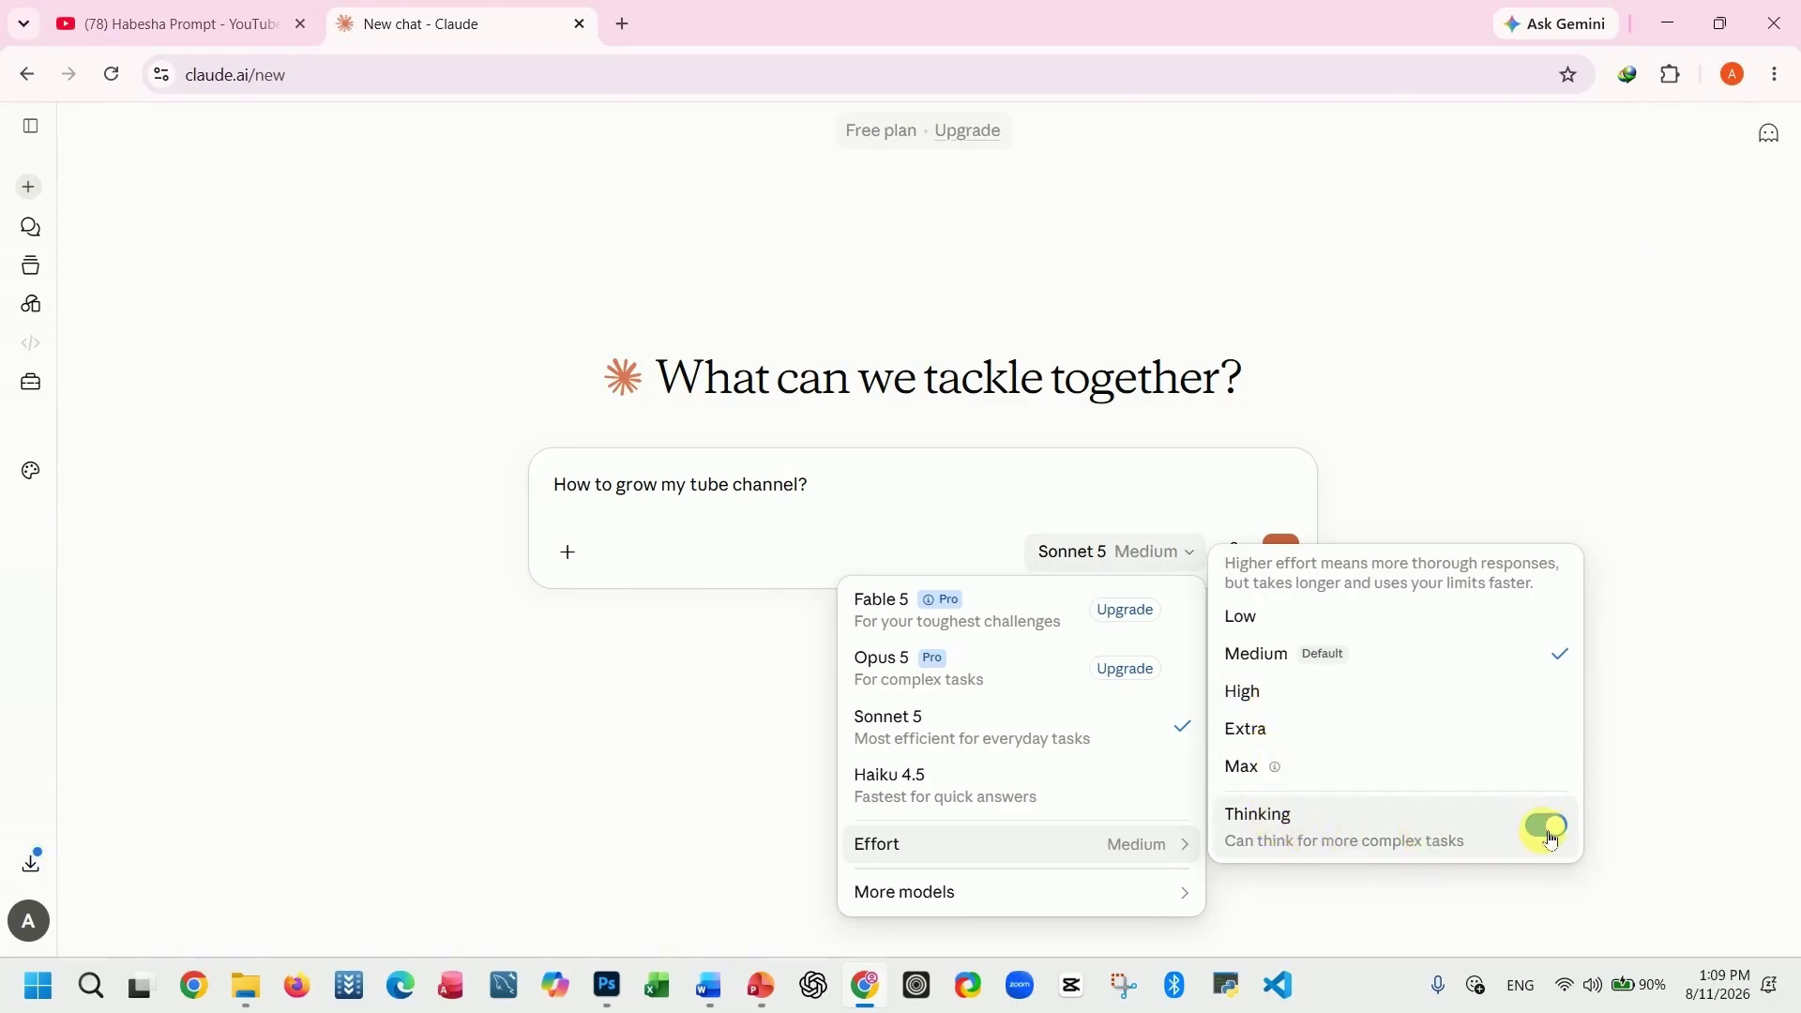
pyautogui.moveTo(1181, 908)
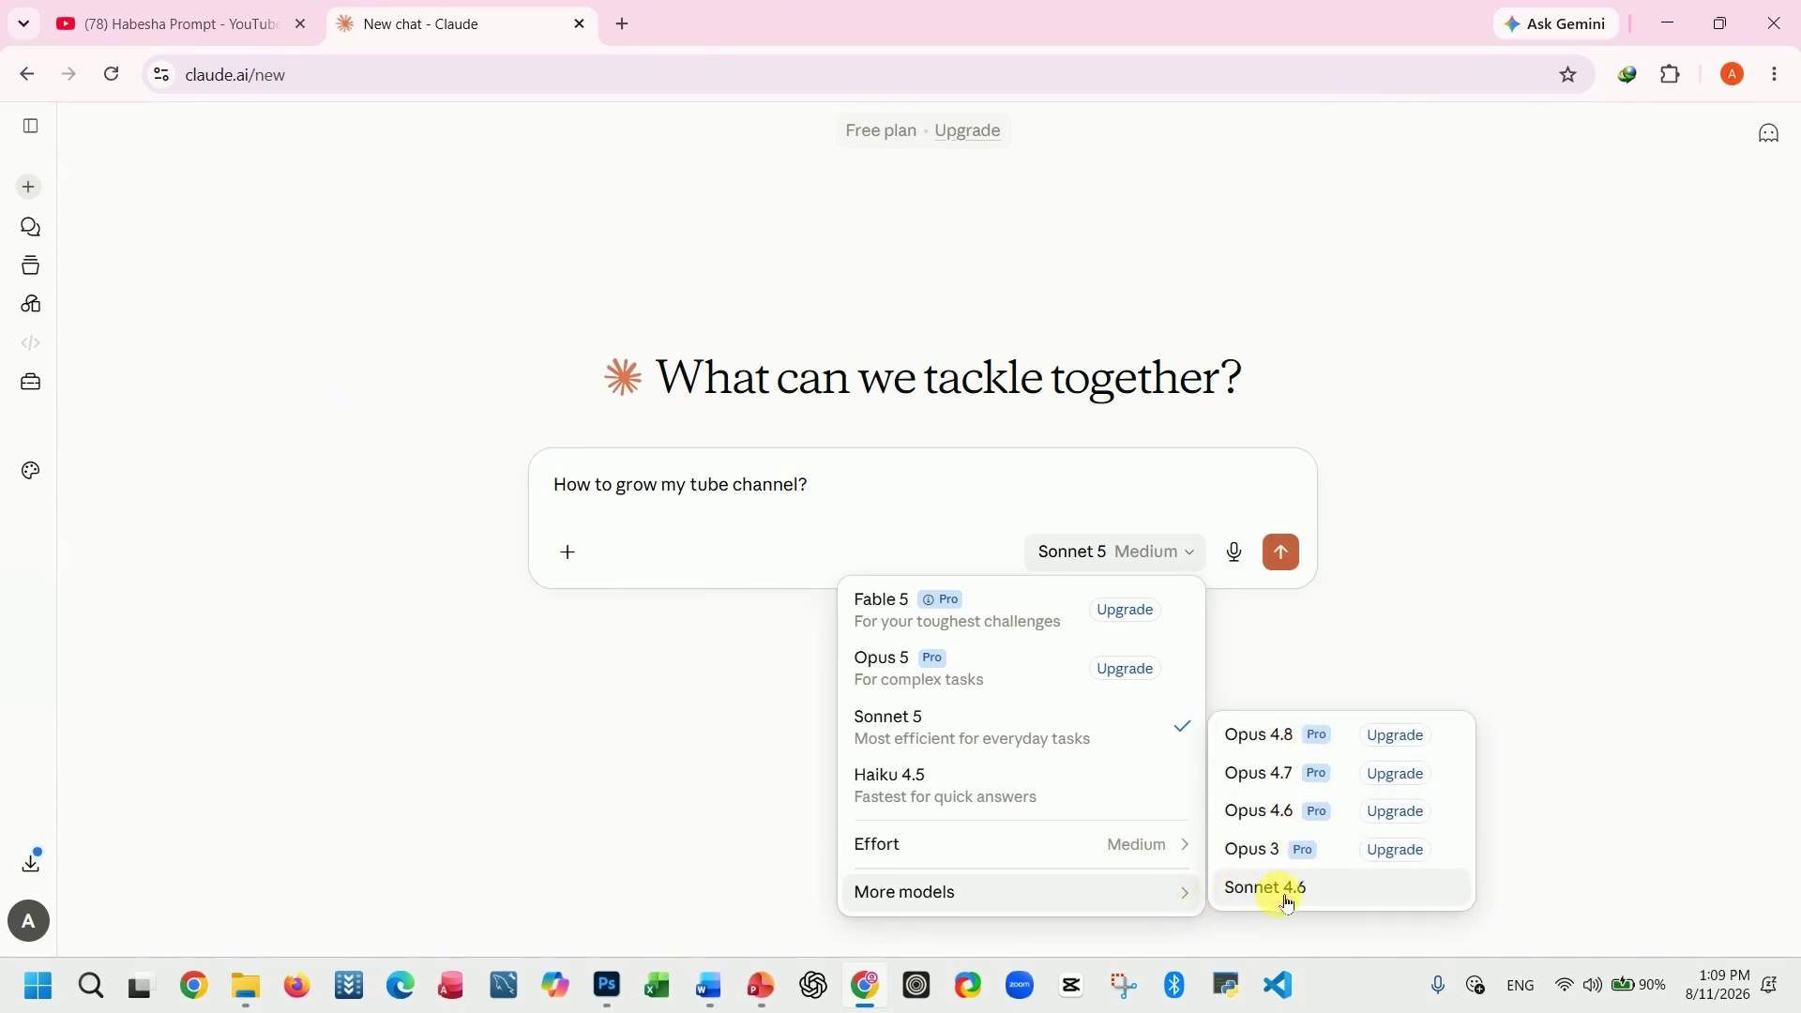
pyautogui.click(678, 718)
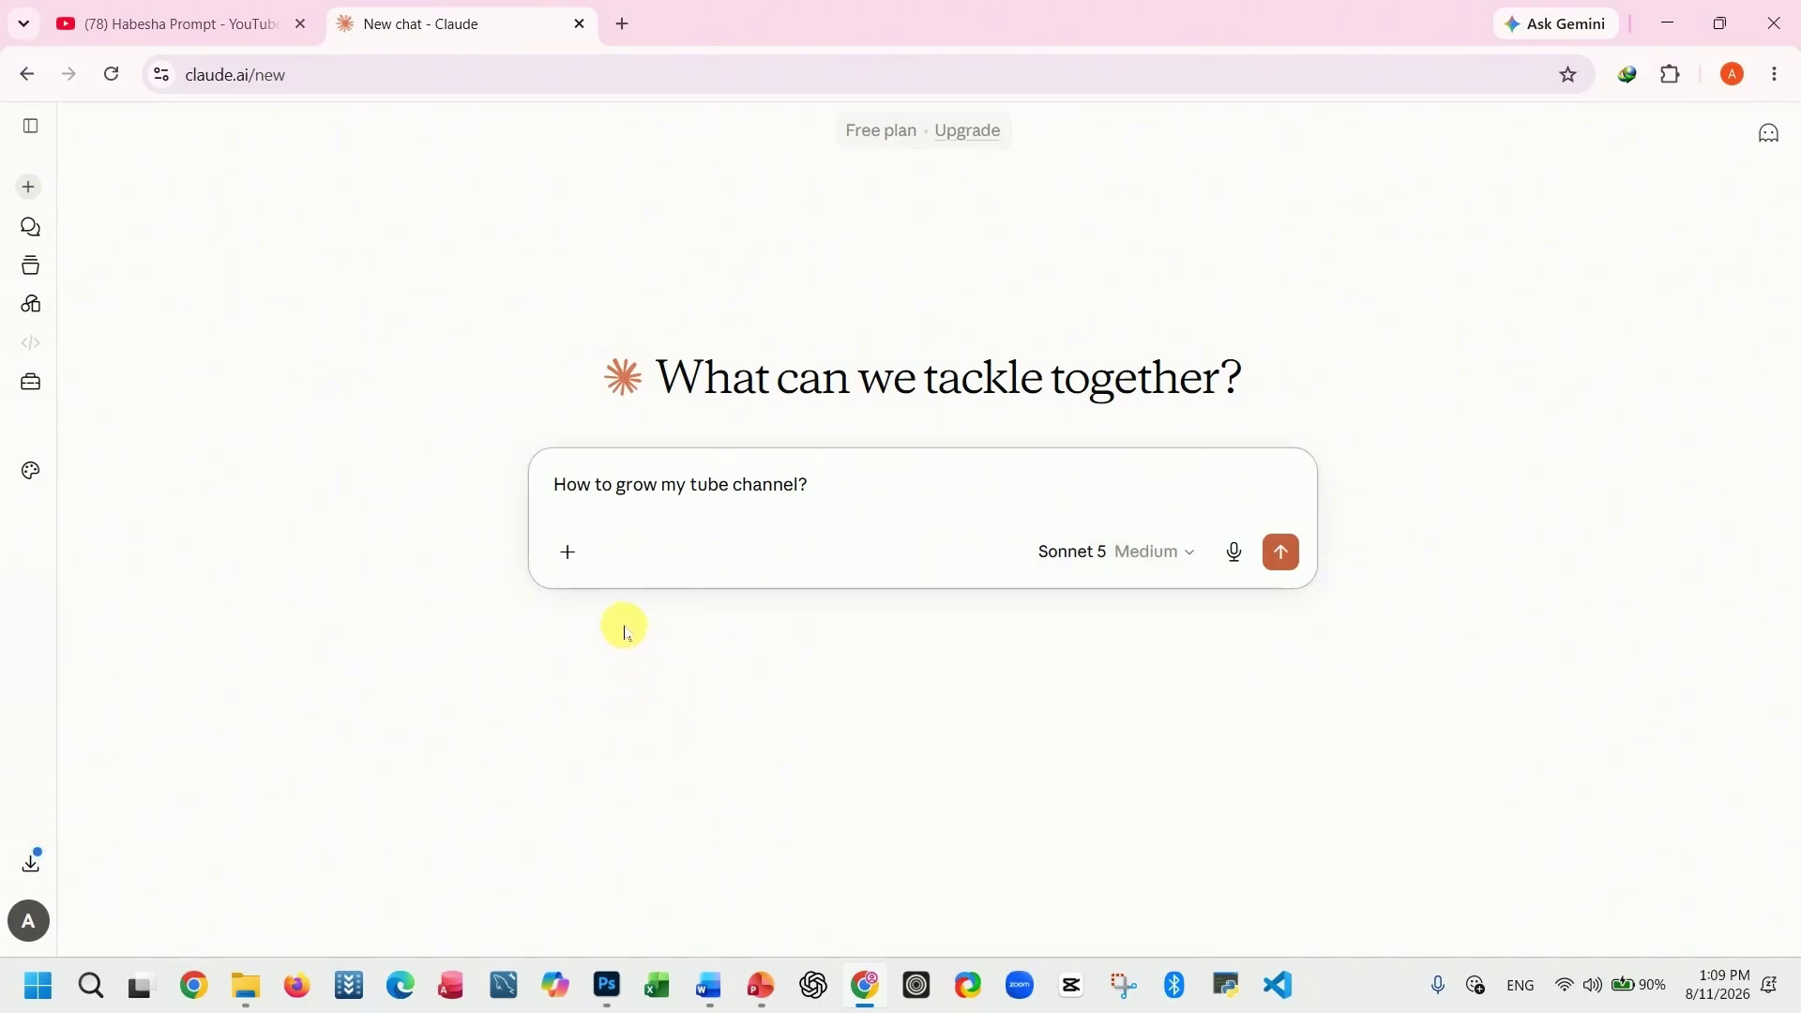
# - Clear the dictated prompt and attach the Excel file "5 excel tips" from the Documents folder
pyautogui.hotkey('ctrl', 'a')
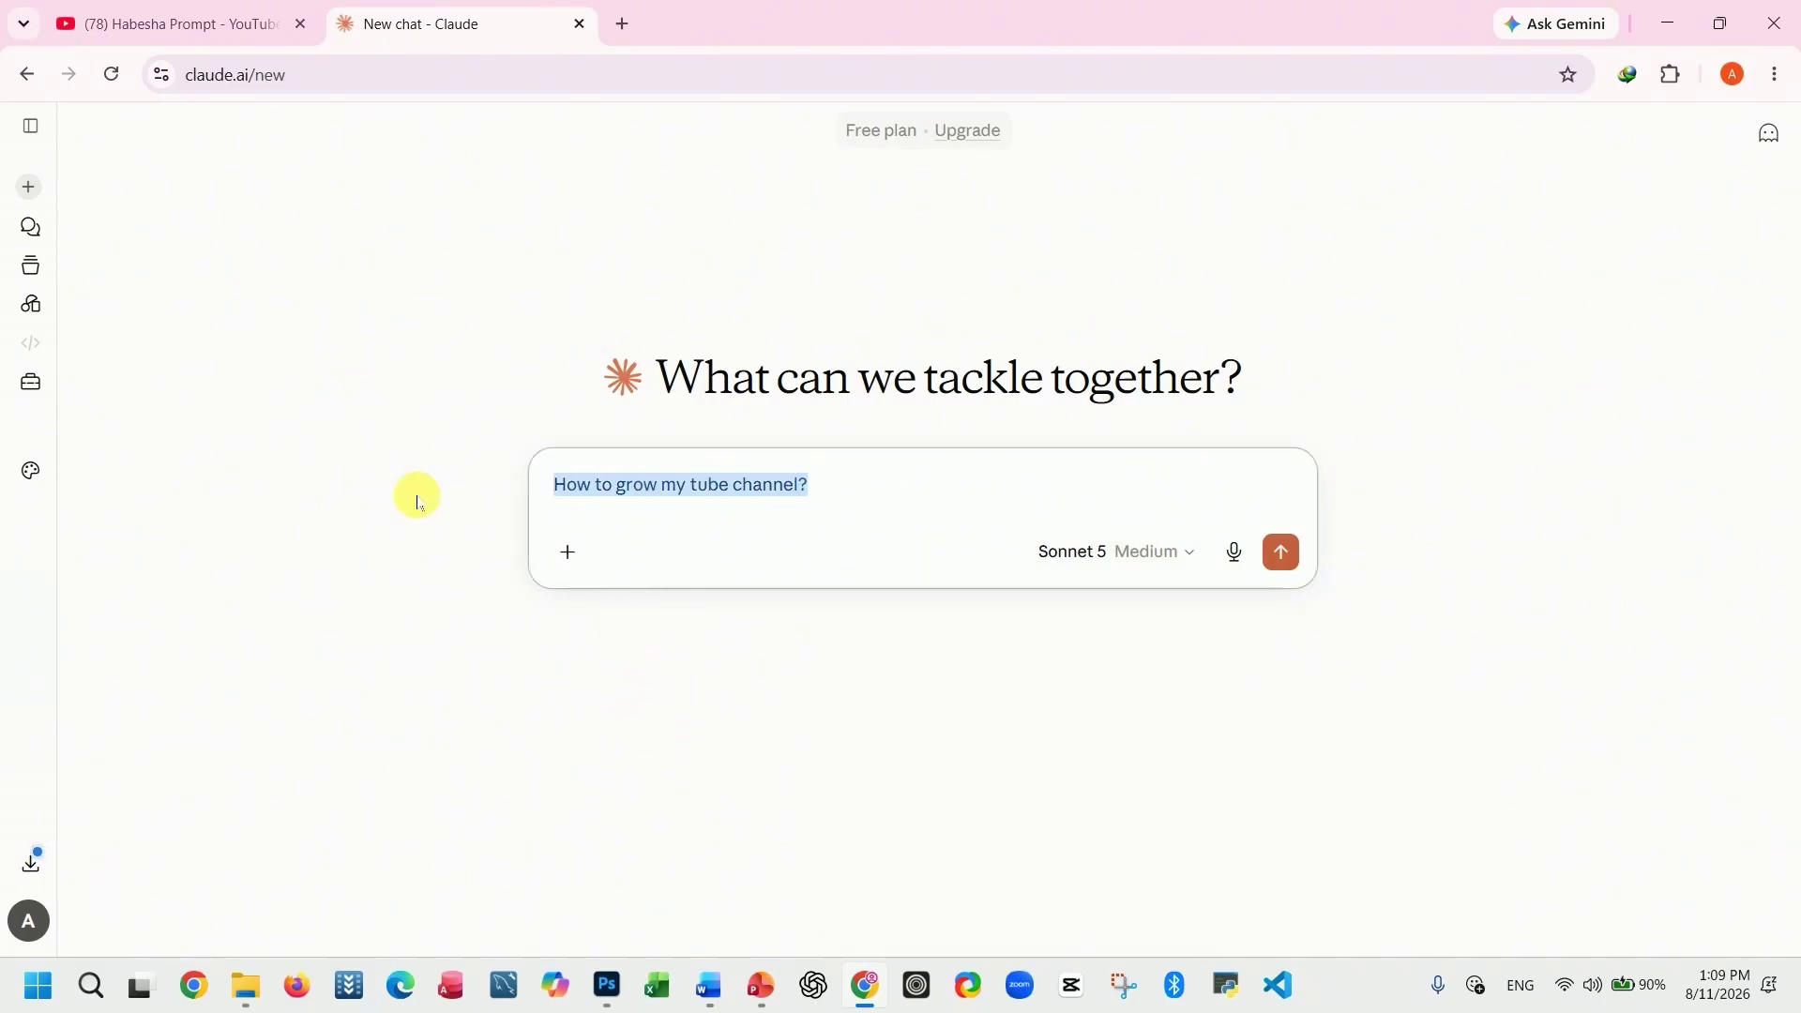
pyautogui.press('BackSpace')
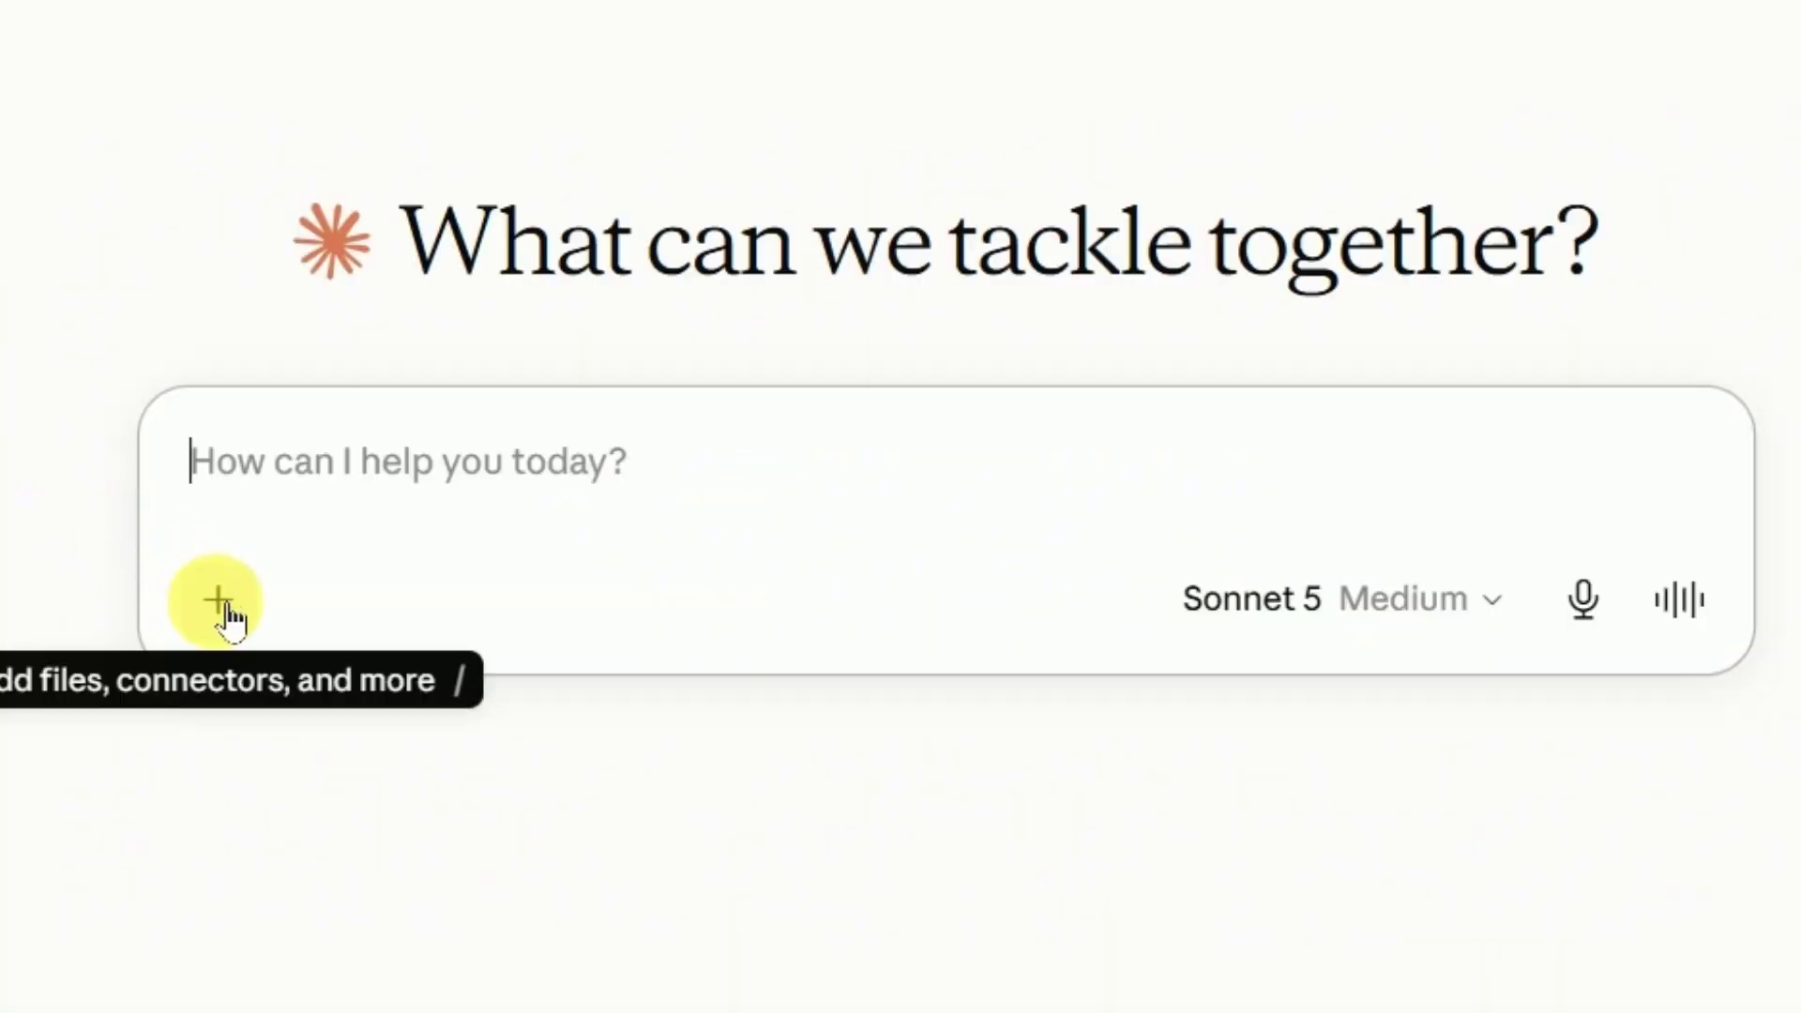
pyautogui.click(223, 615)
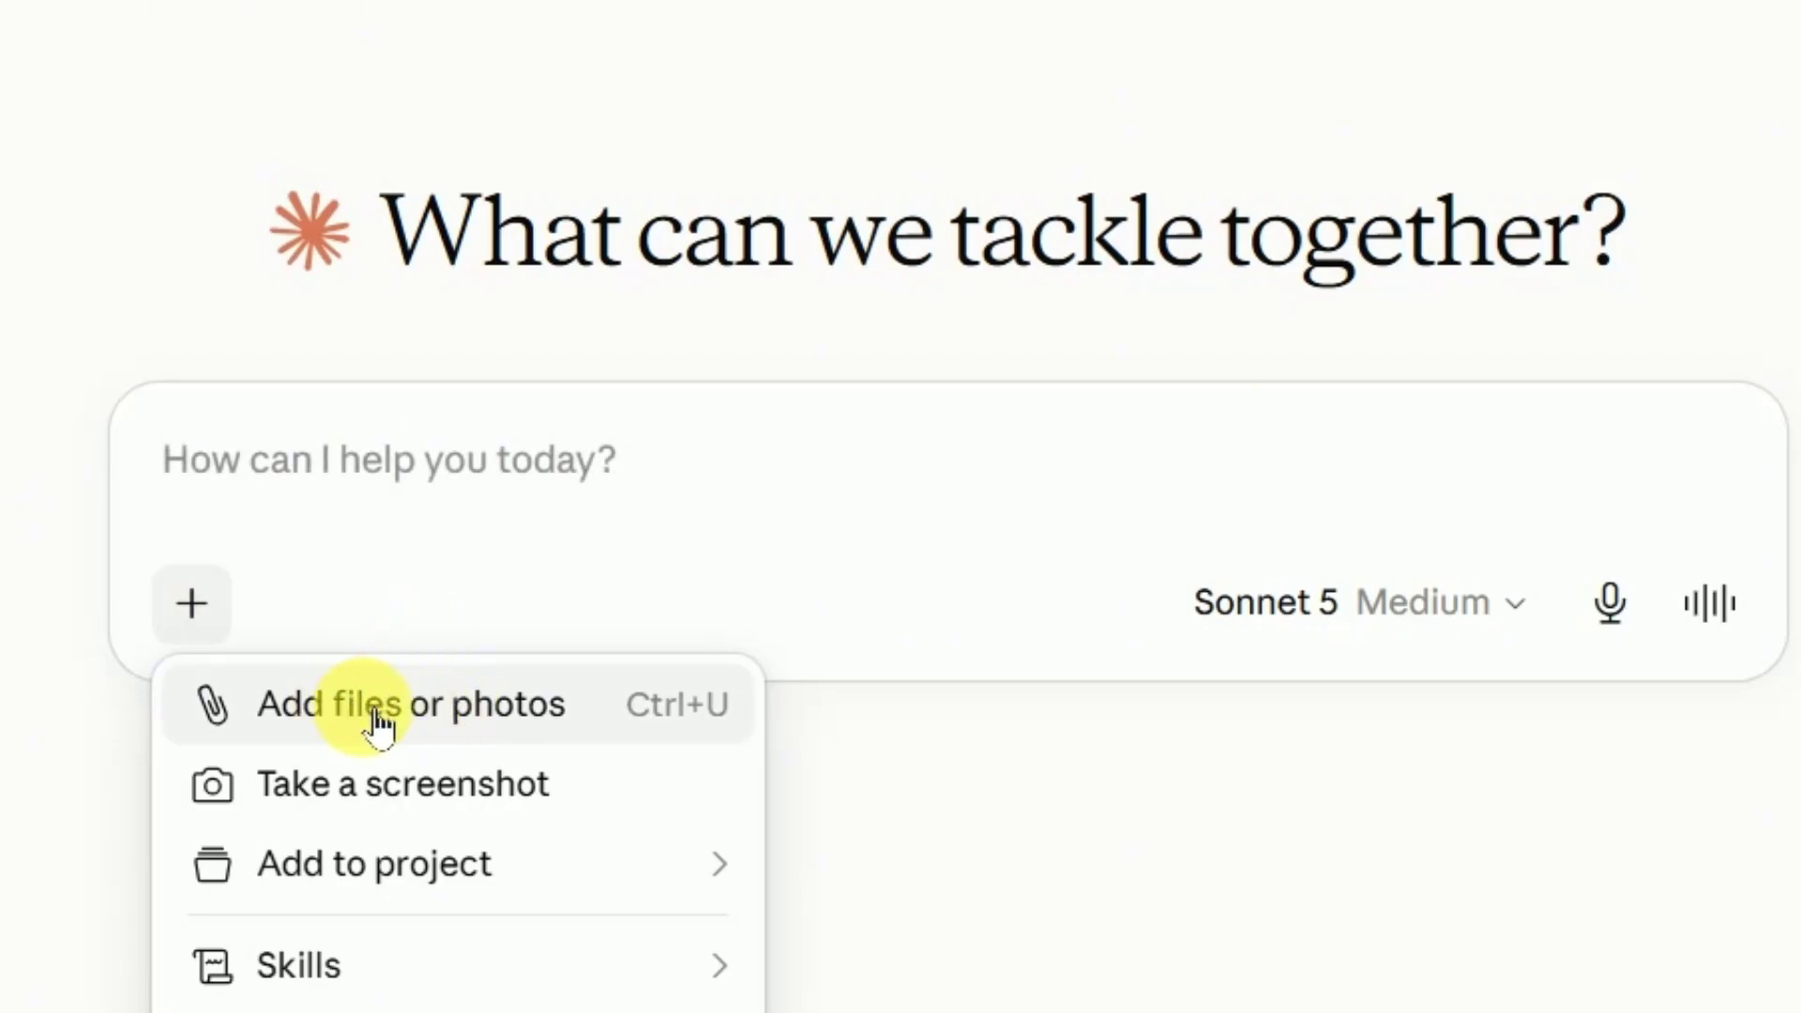
pyautogui.click(375, 722)
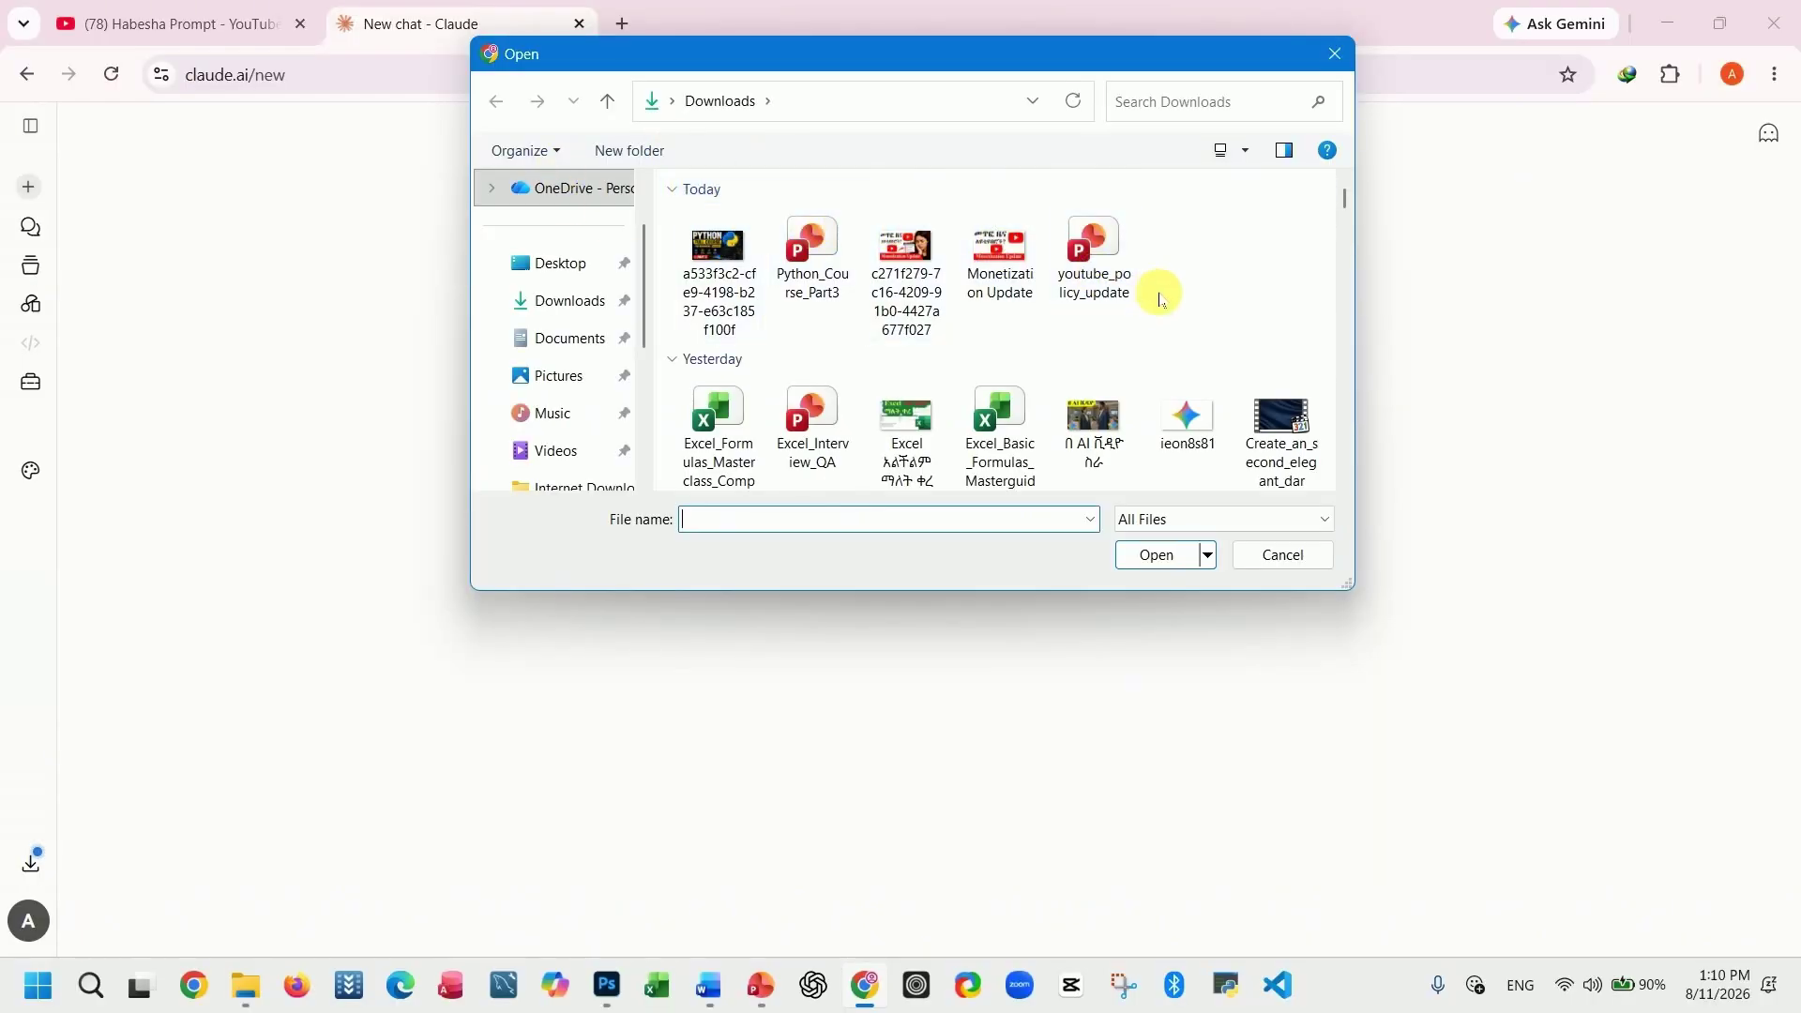
pyautogui.scroll(-2, 1161, 298)
pyautogui.scroll(-2, 1159, 308)
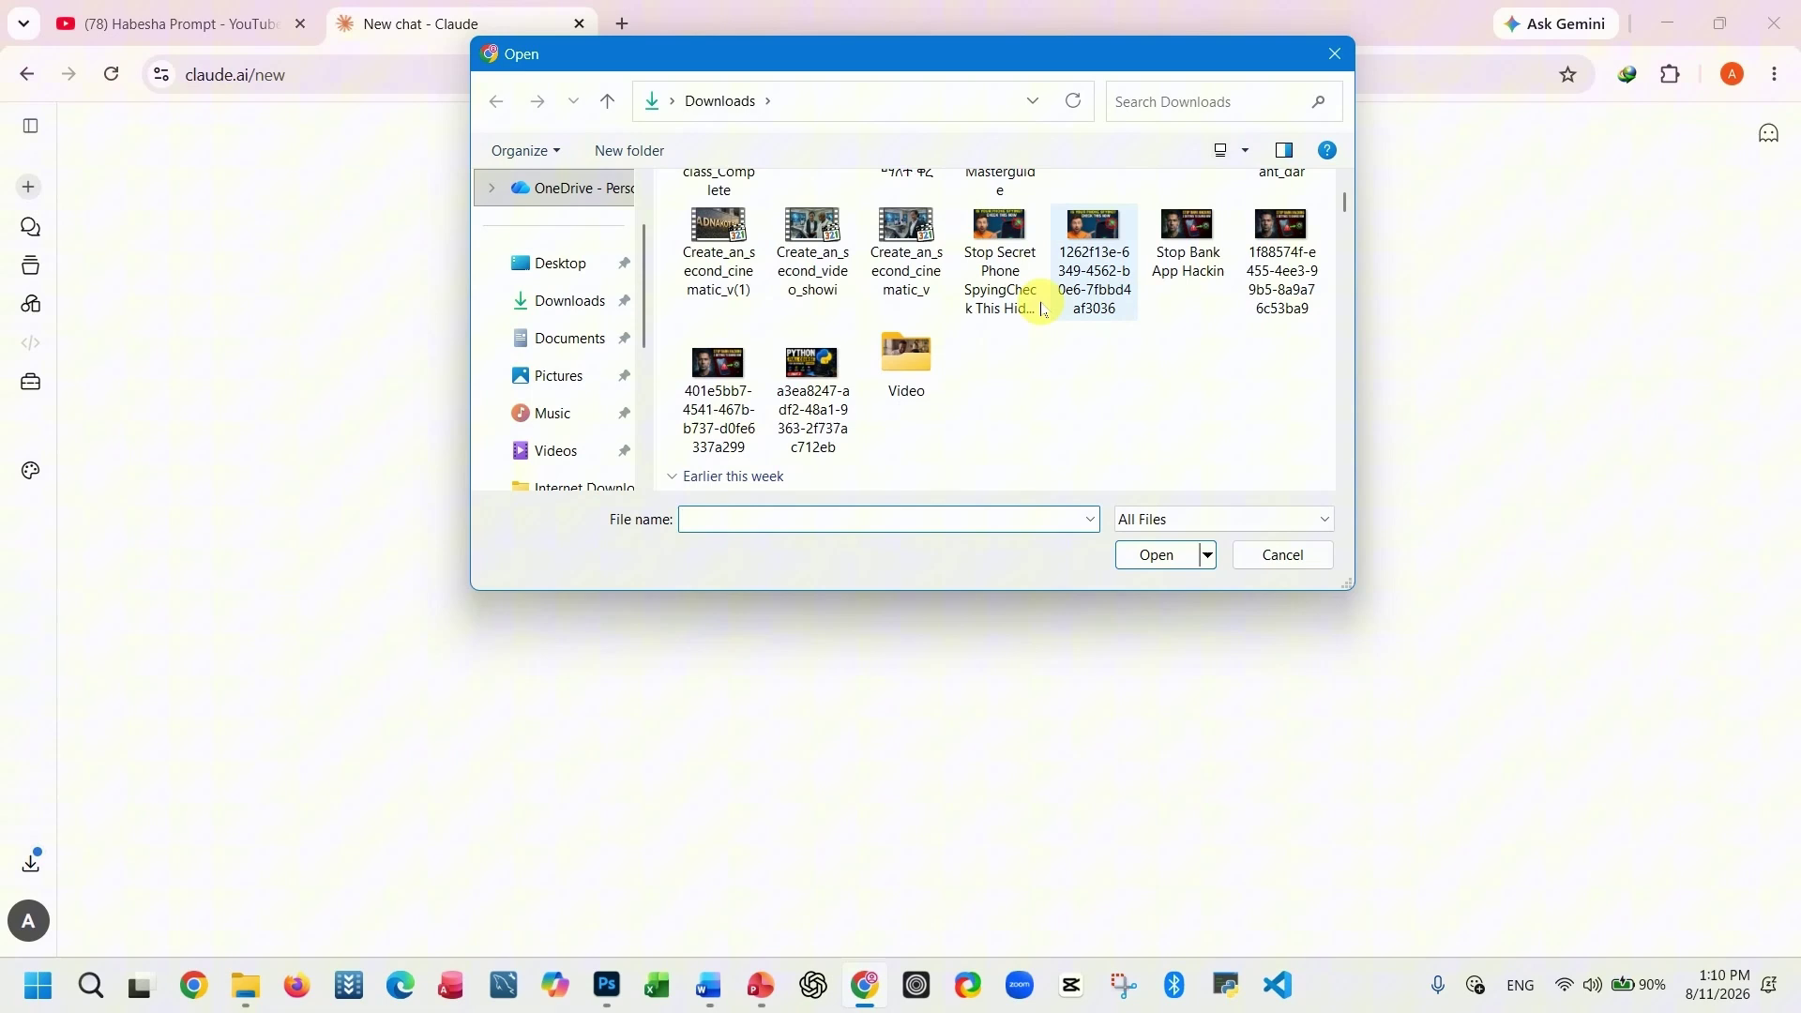
pyautogui.click(569, 339)
pyautogui.scroll(-10, 764, 341)
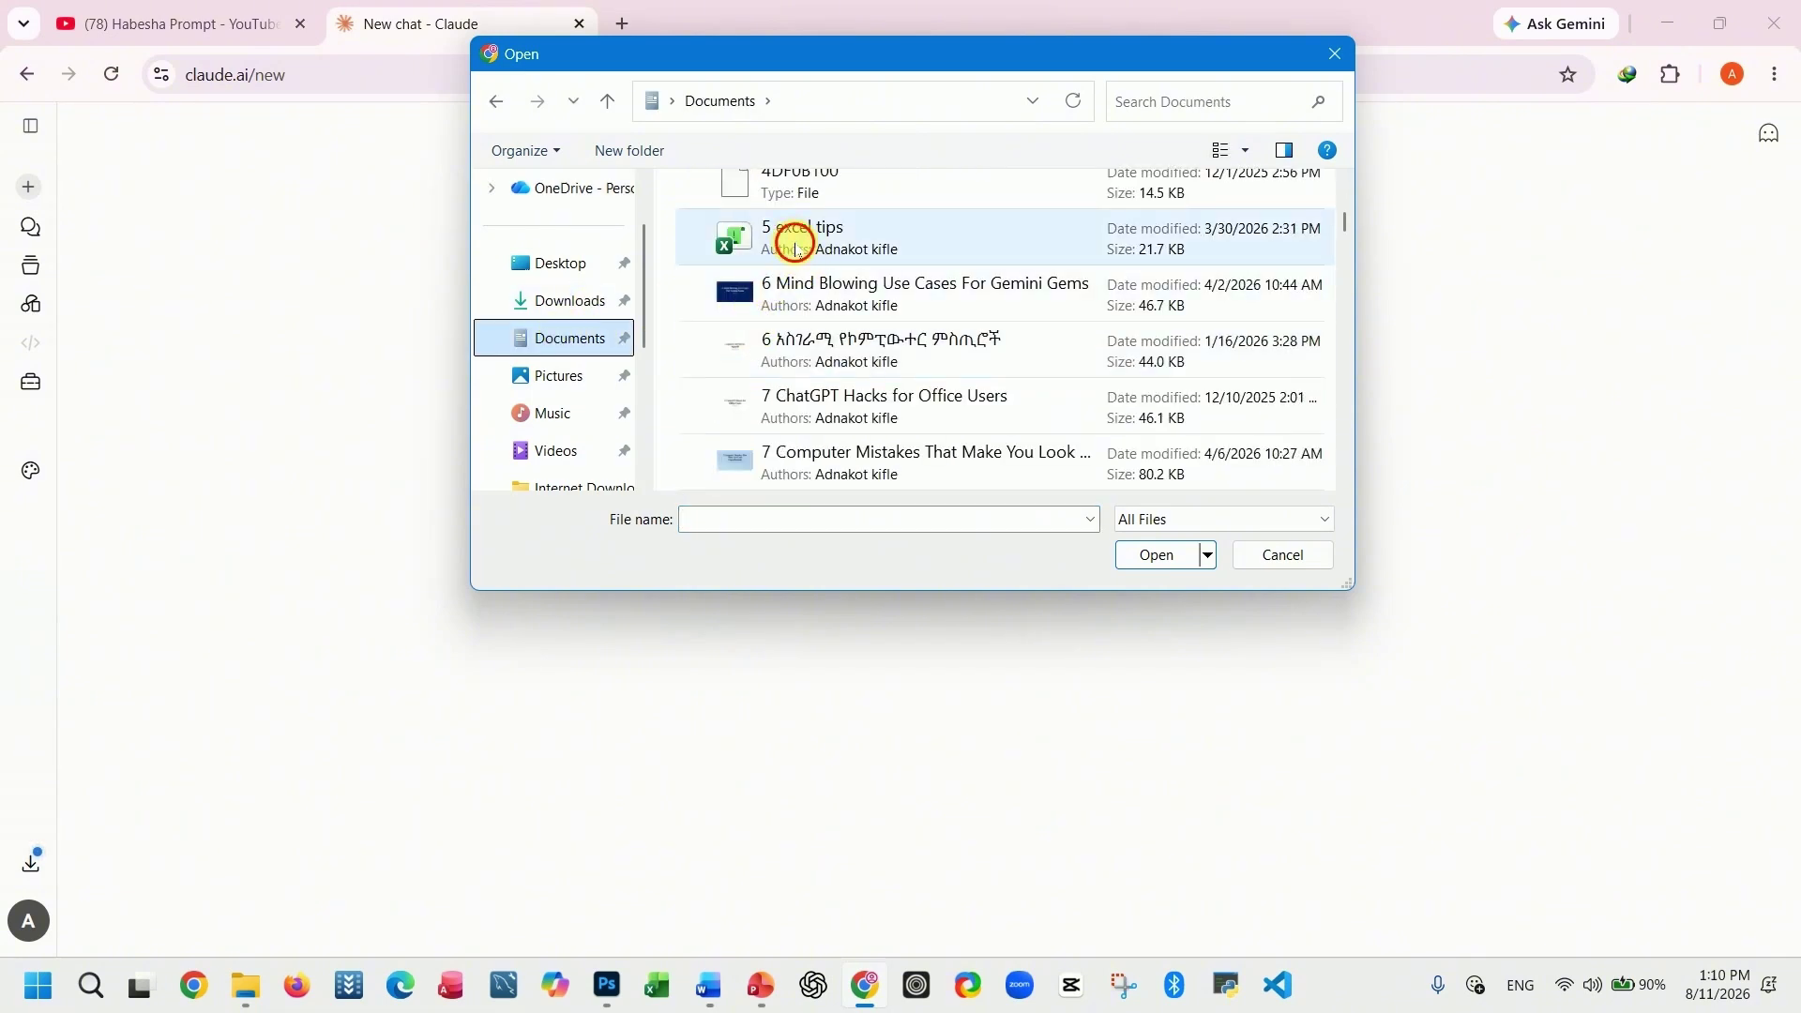
pyautogui.click(795, 245)
pyautogui.click(1156, 553)
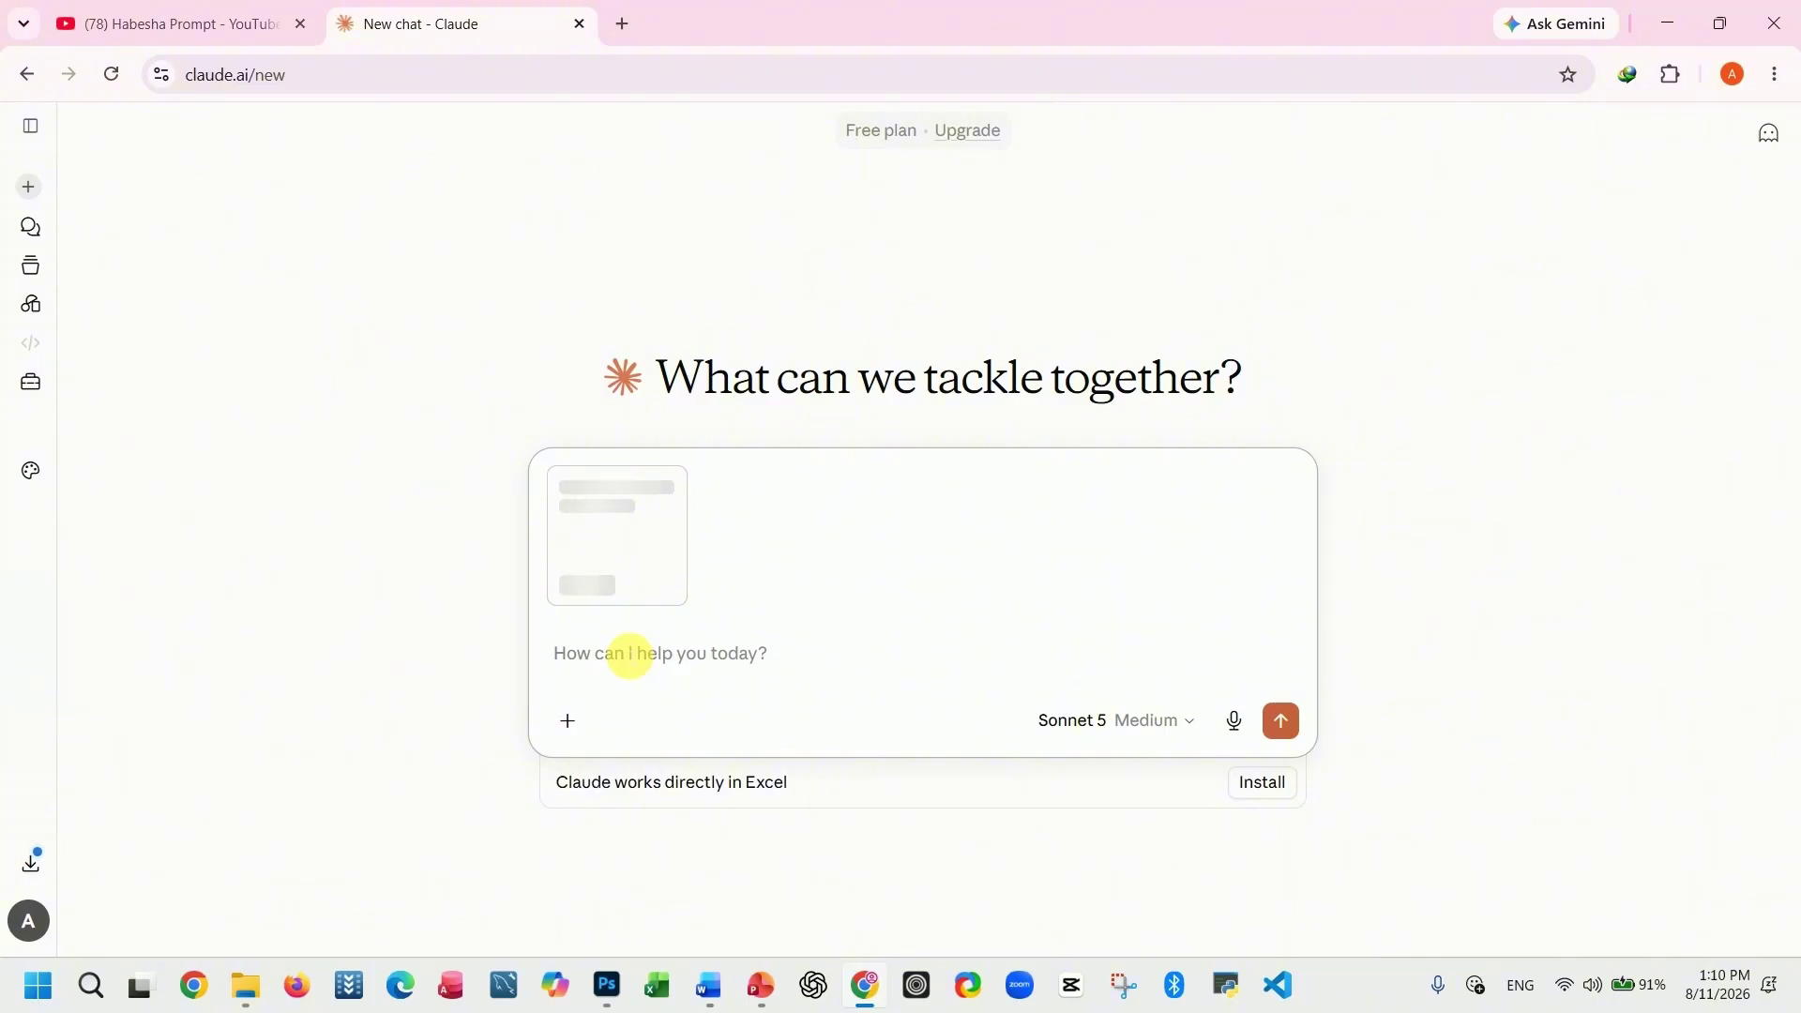
# - Attach a screenshot of the Basic-Computer-Course Word window to the prompt by sharing that window
pyautogui.click(569, 554)
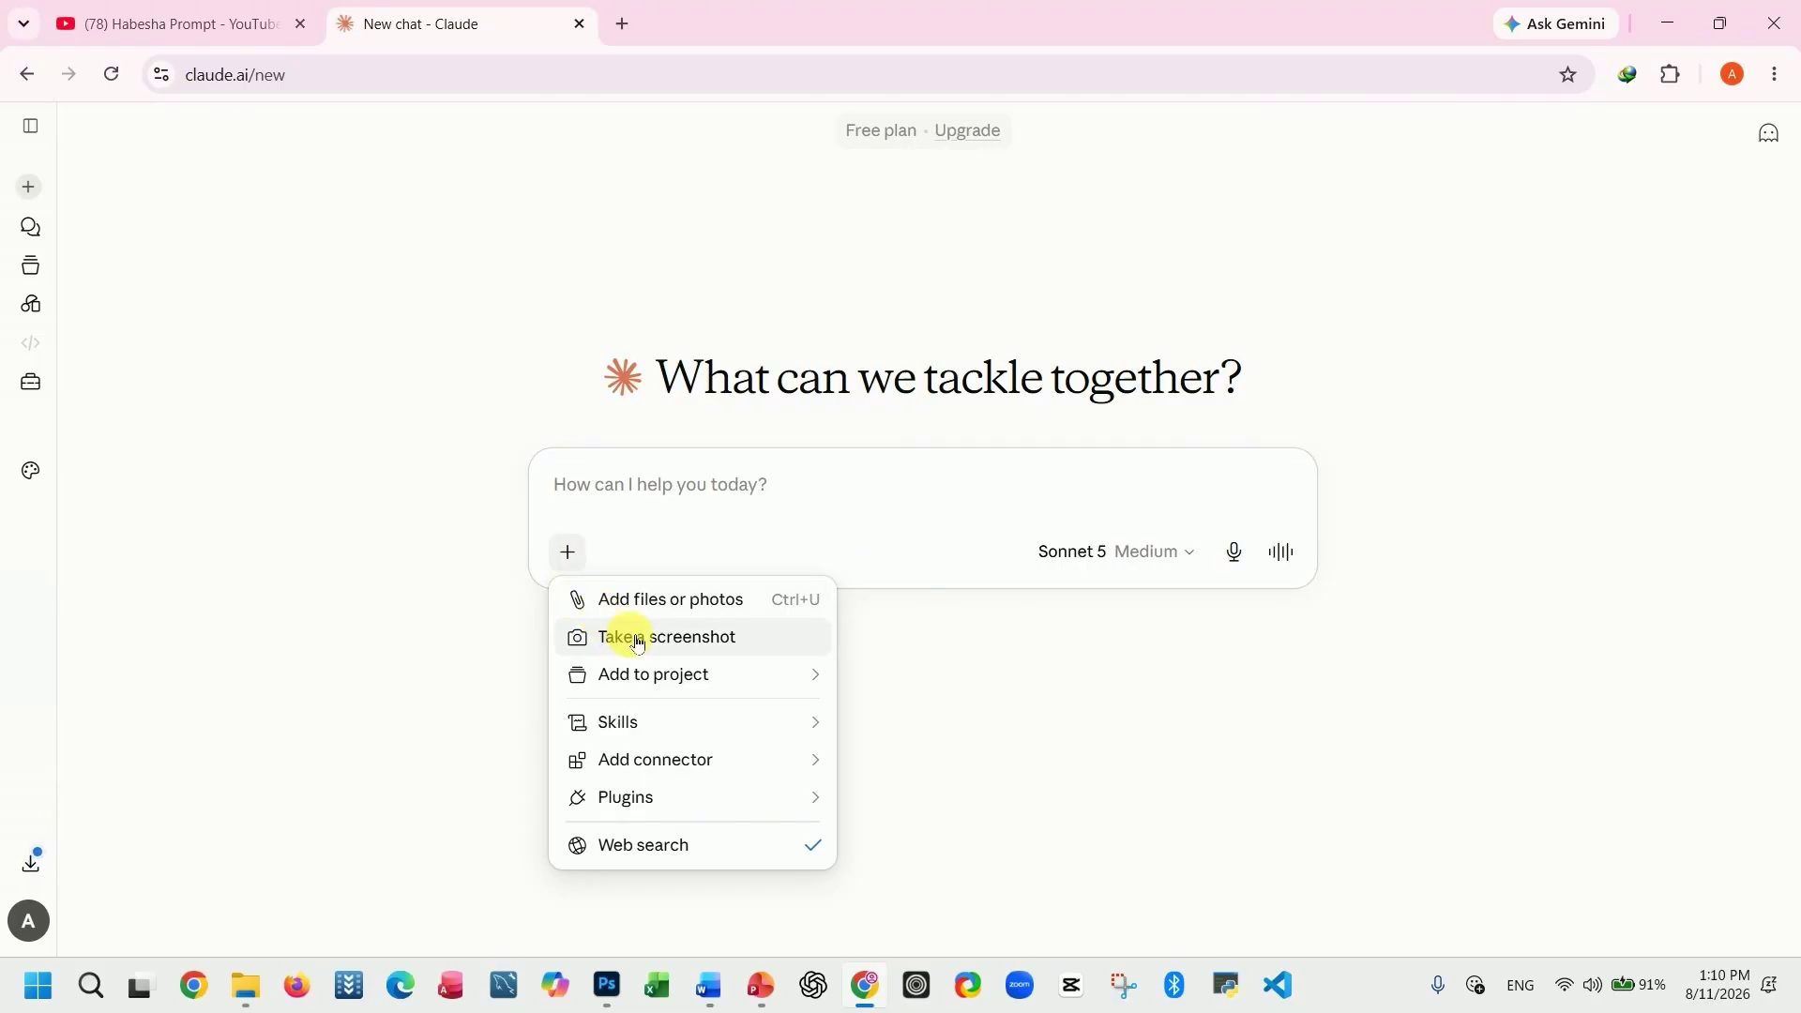
pyautogui.hotkey('alt', 'Tab')
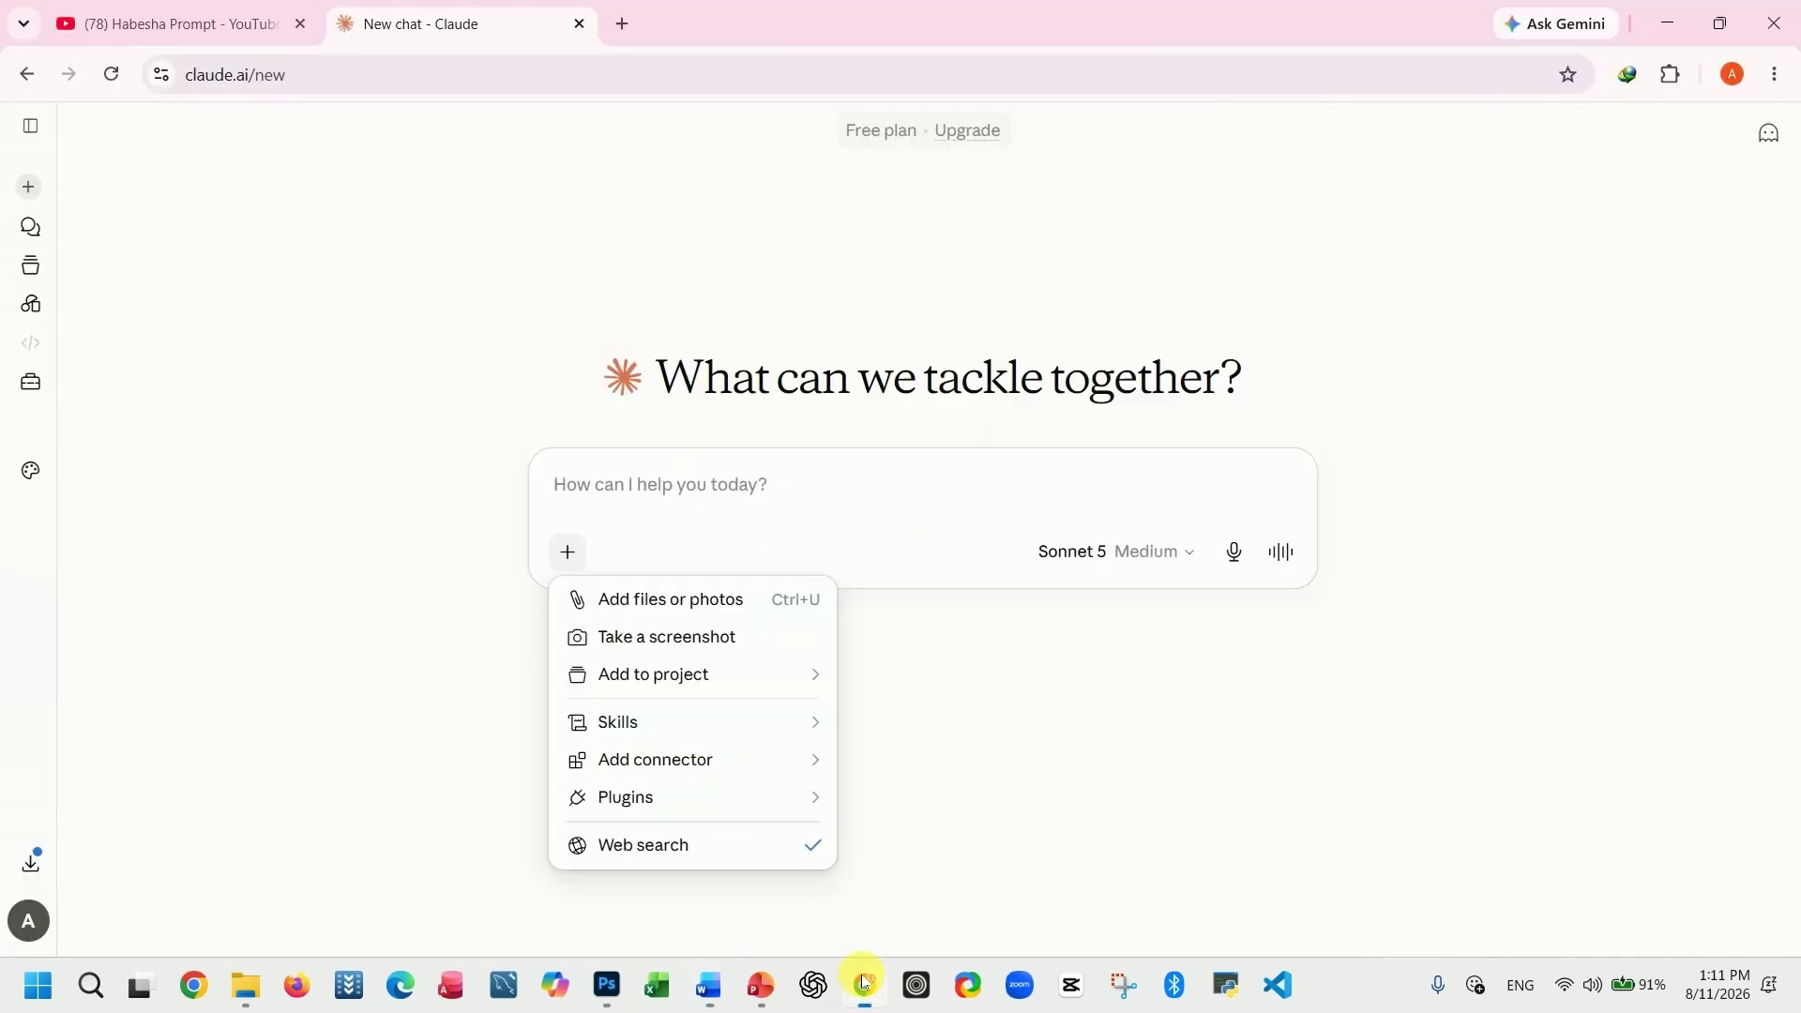
pyautogui.click(864, 985)
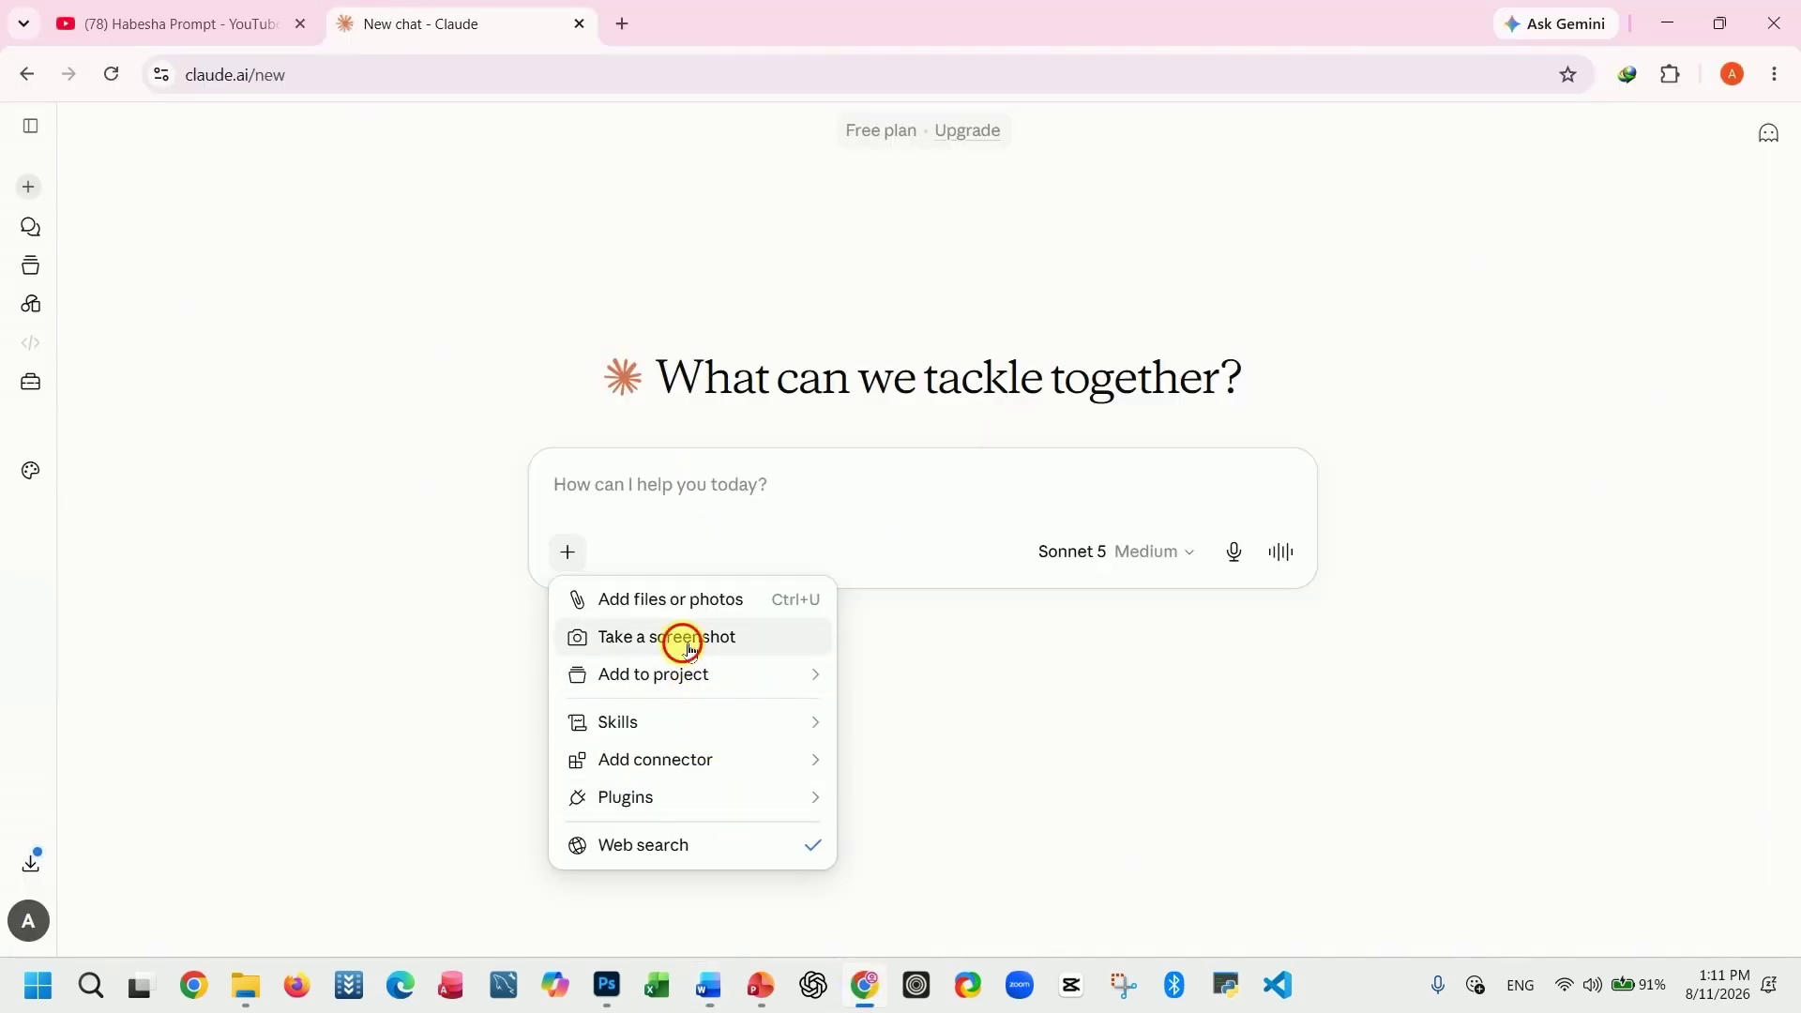
pyautogui.click(684, 637)
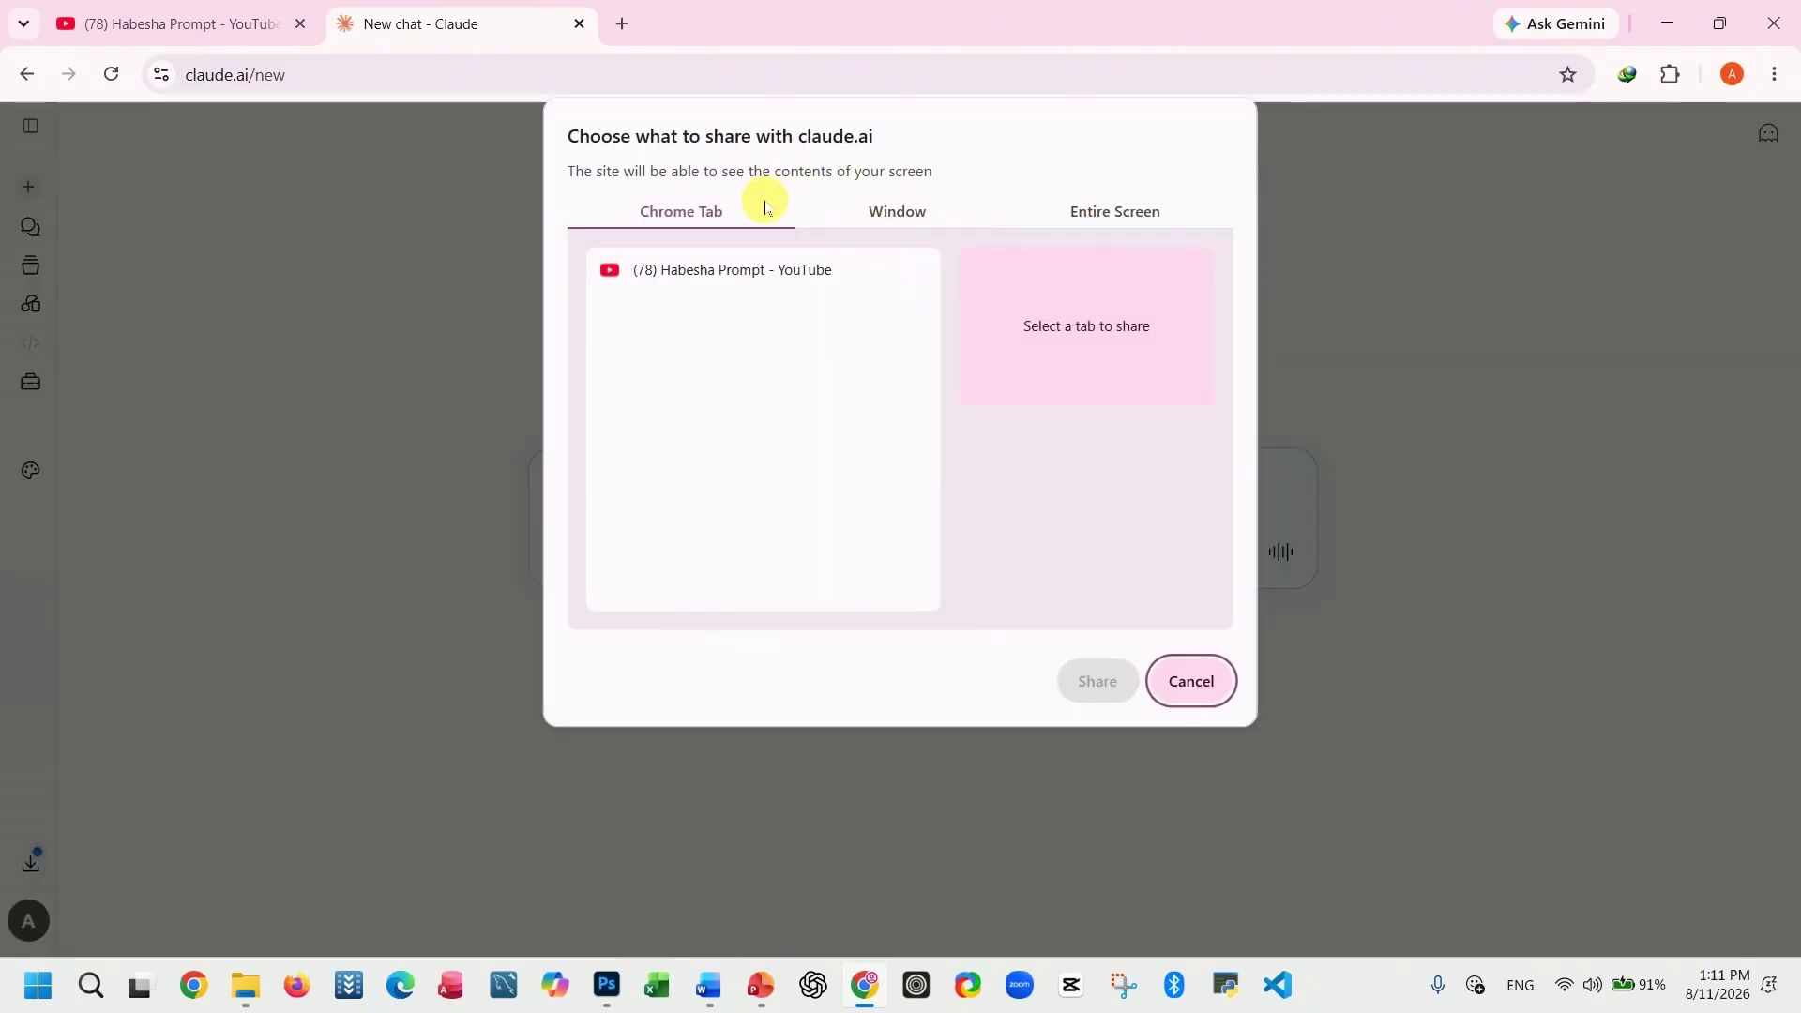
pyautogui.click(898, 210)
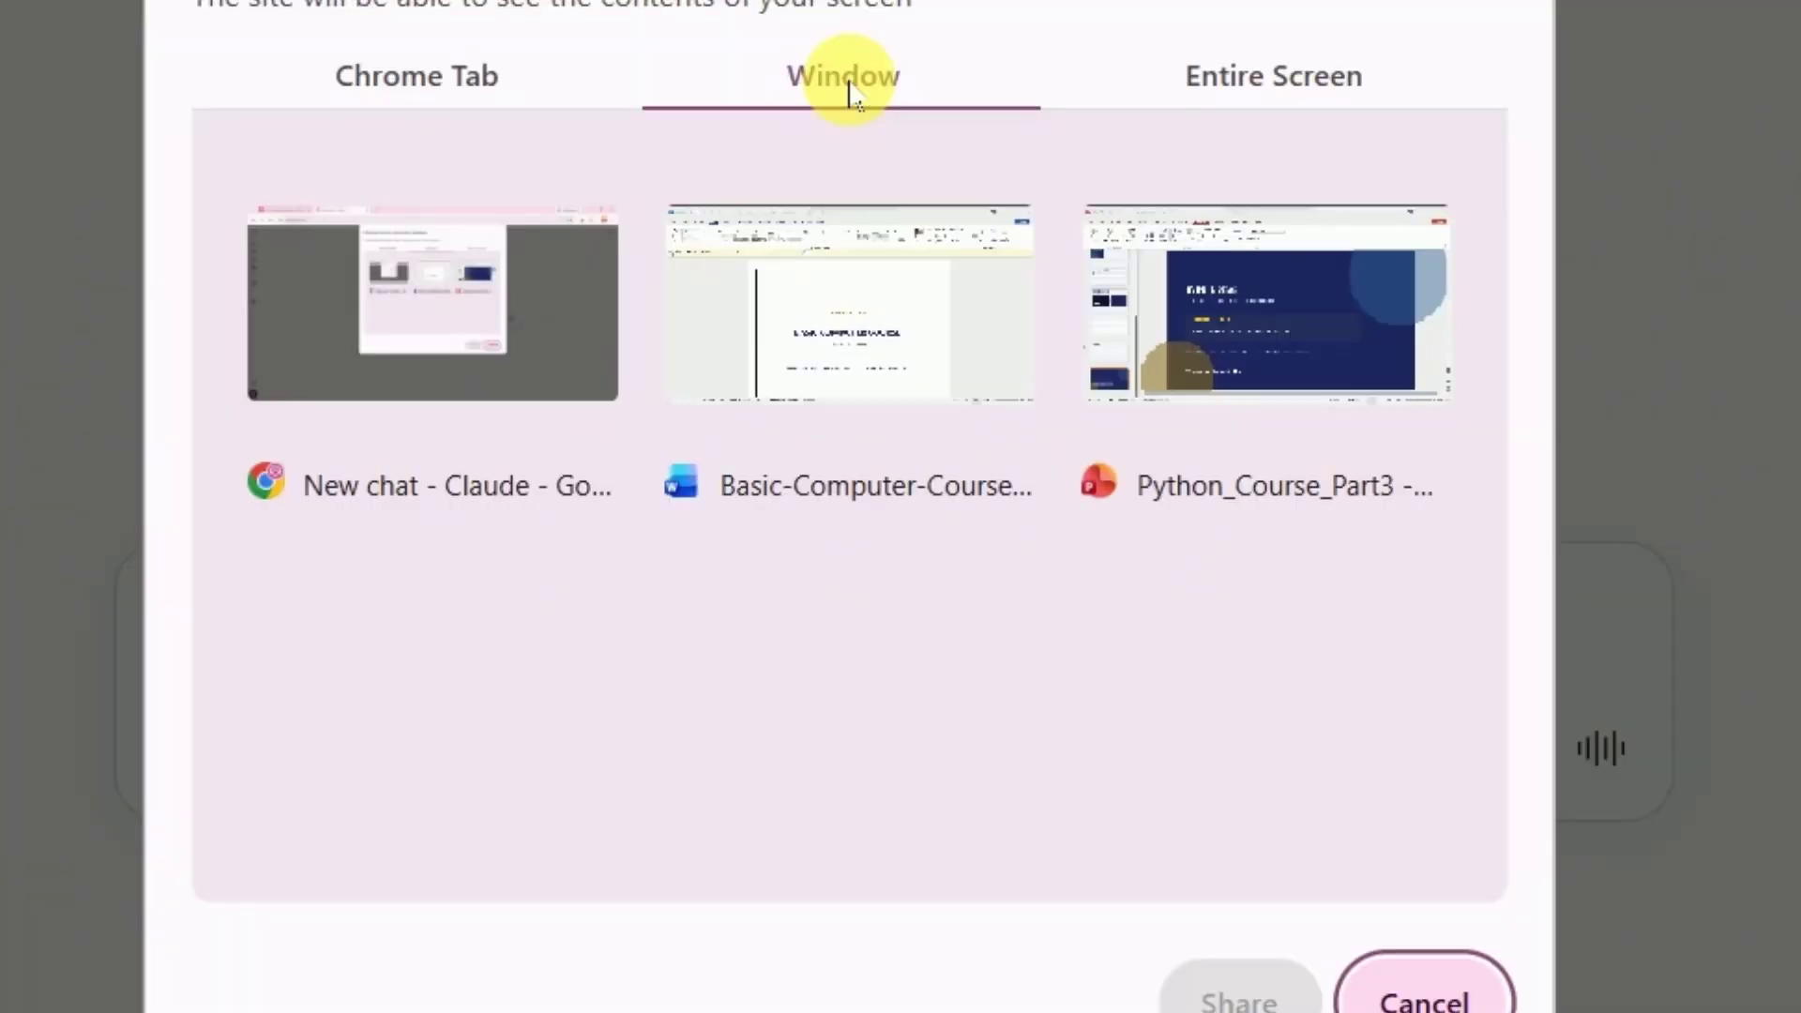
pyautogui.click(818, 333)
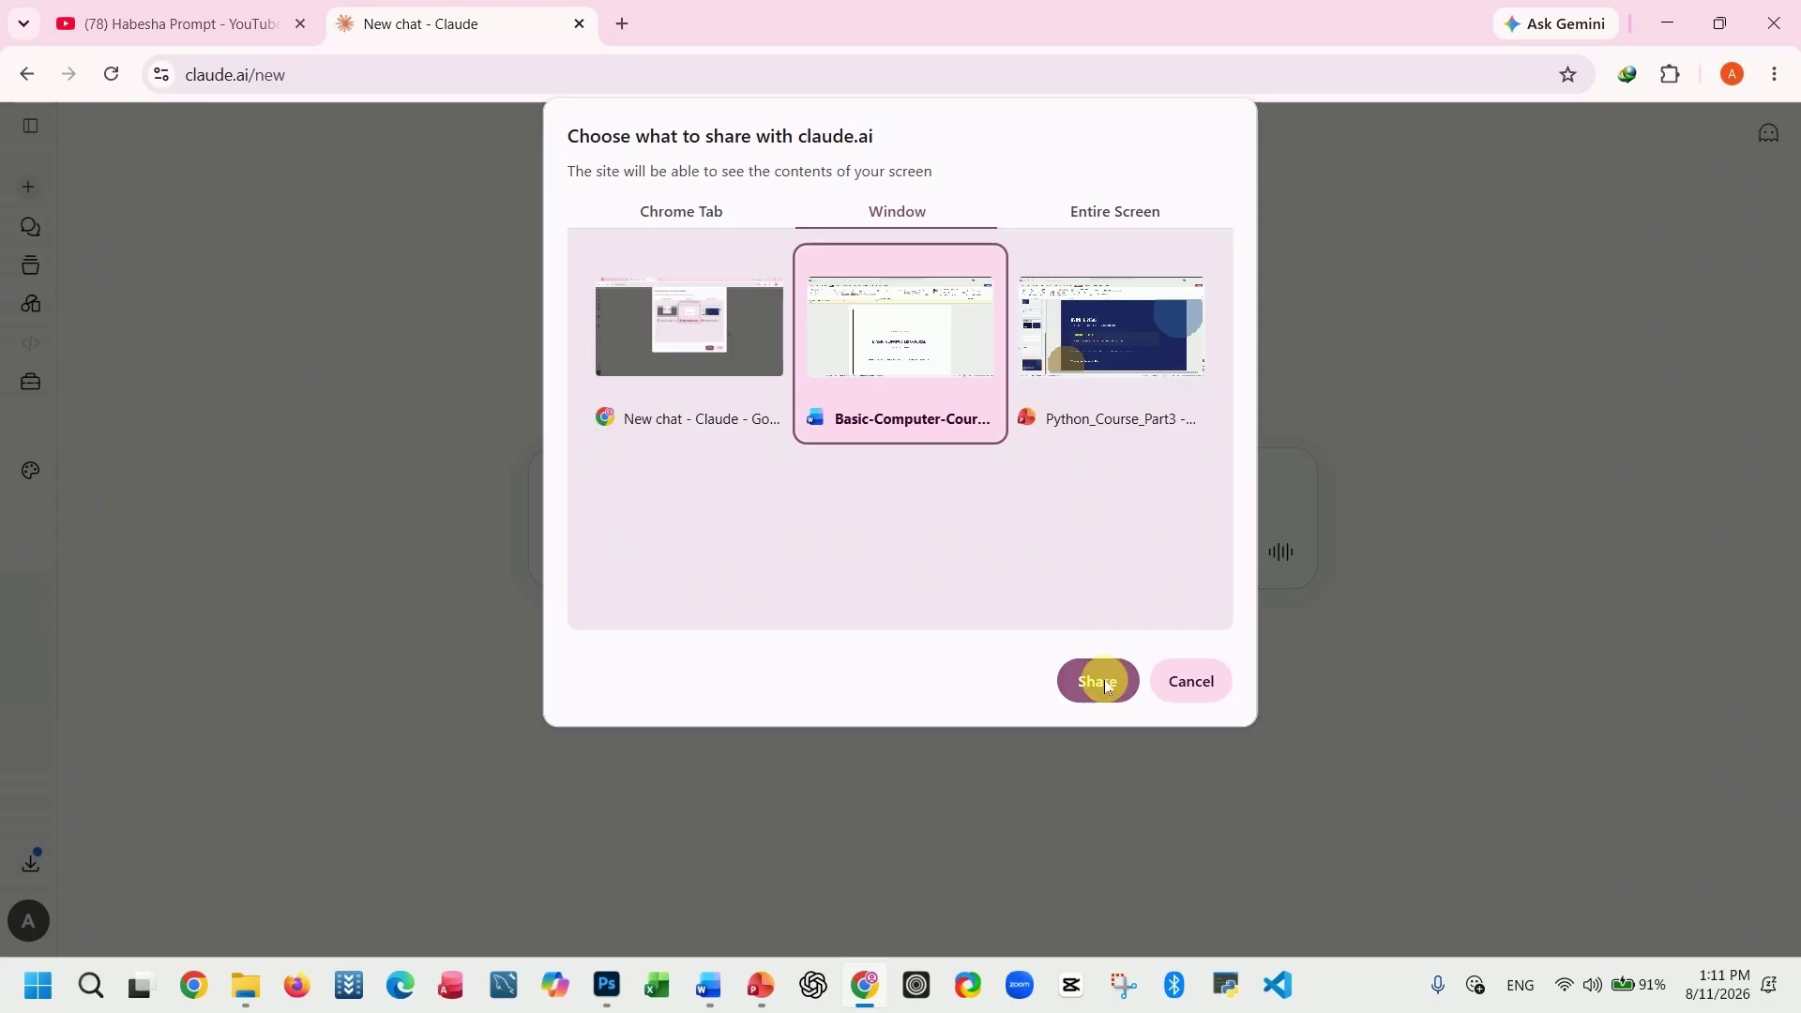
pyautogui.click(1252, 996)
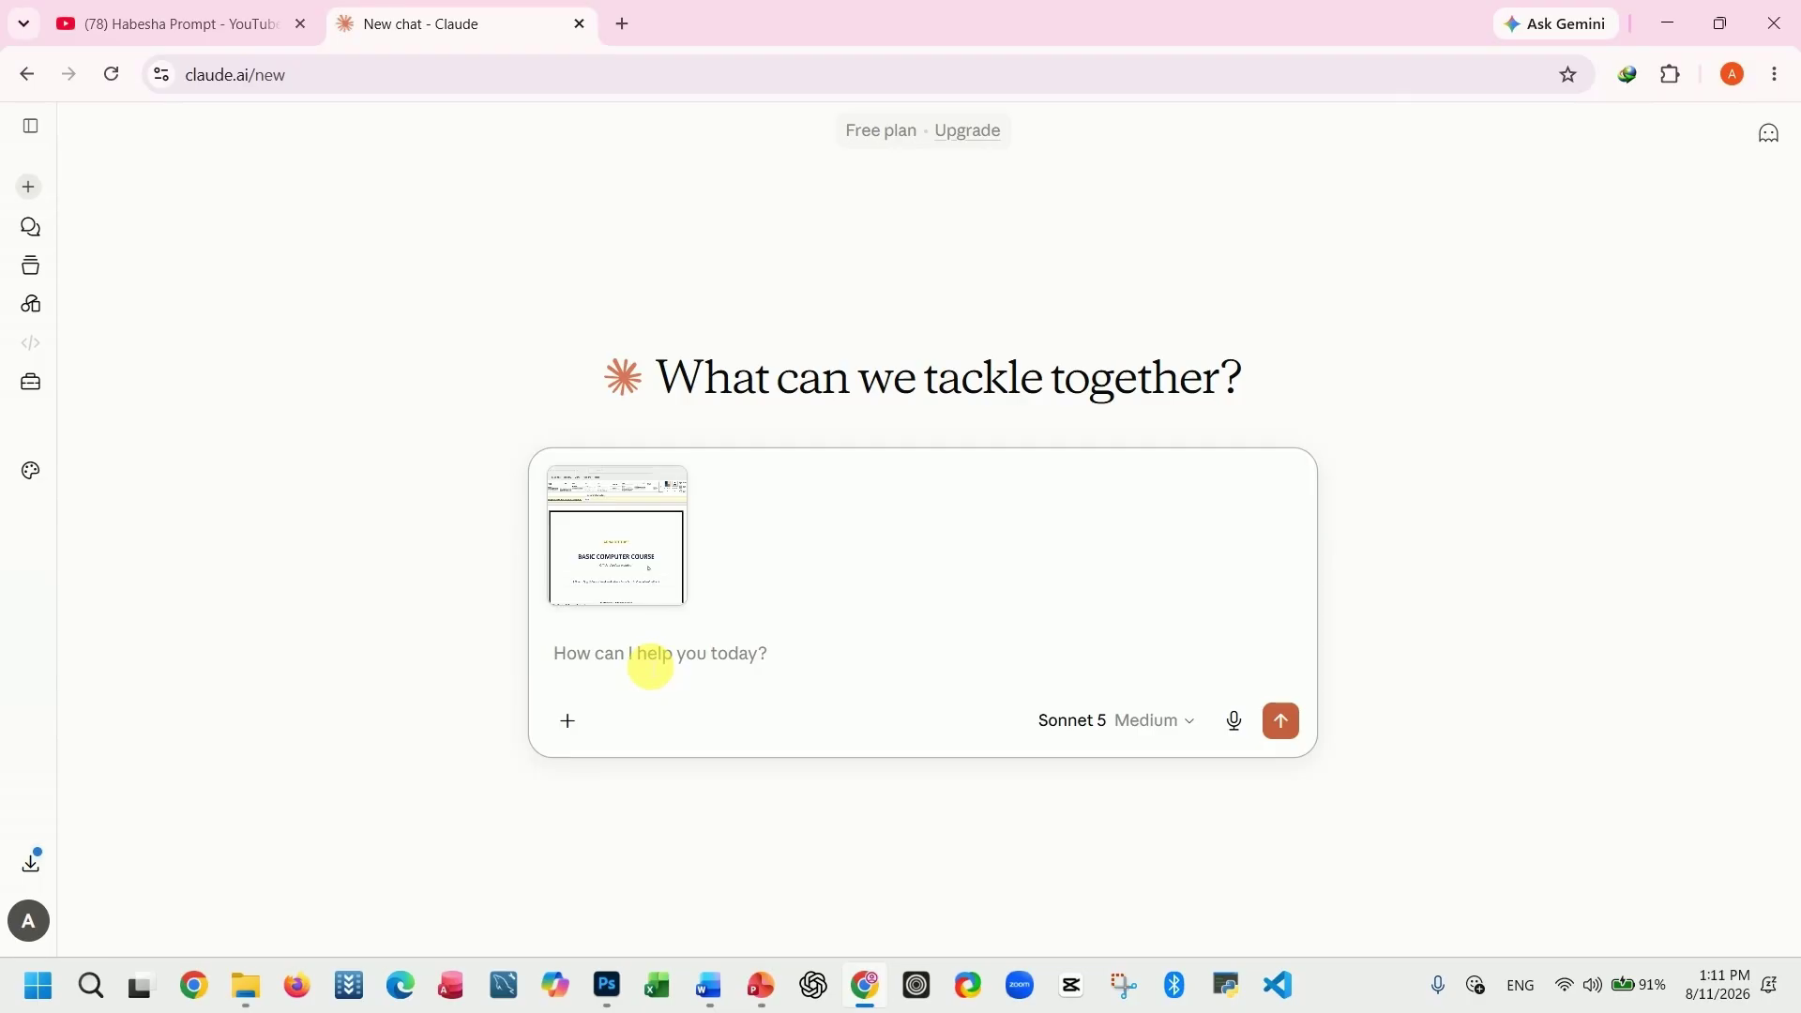
# - Review the Skills, connector and Plugins options that can be added to a prompt
pyautogui.click(570, 555)
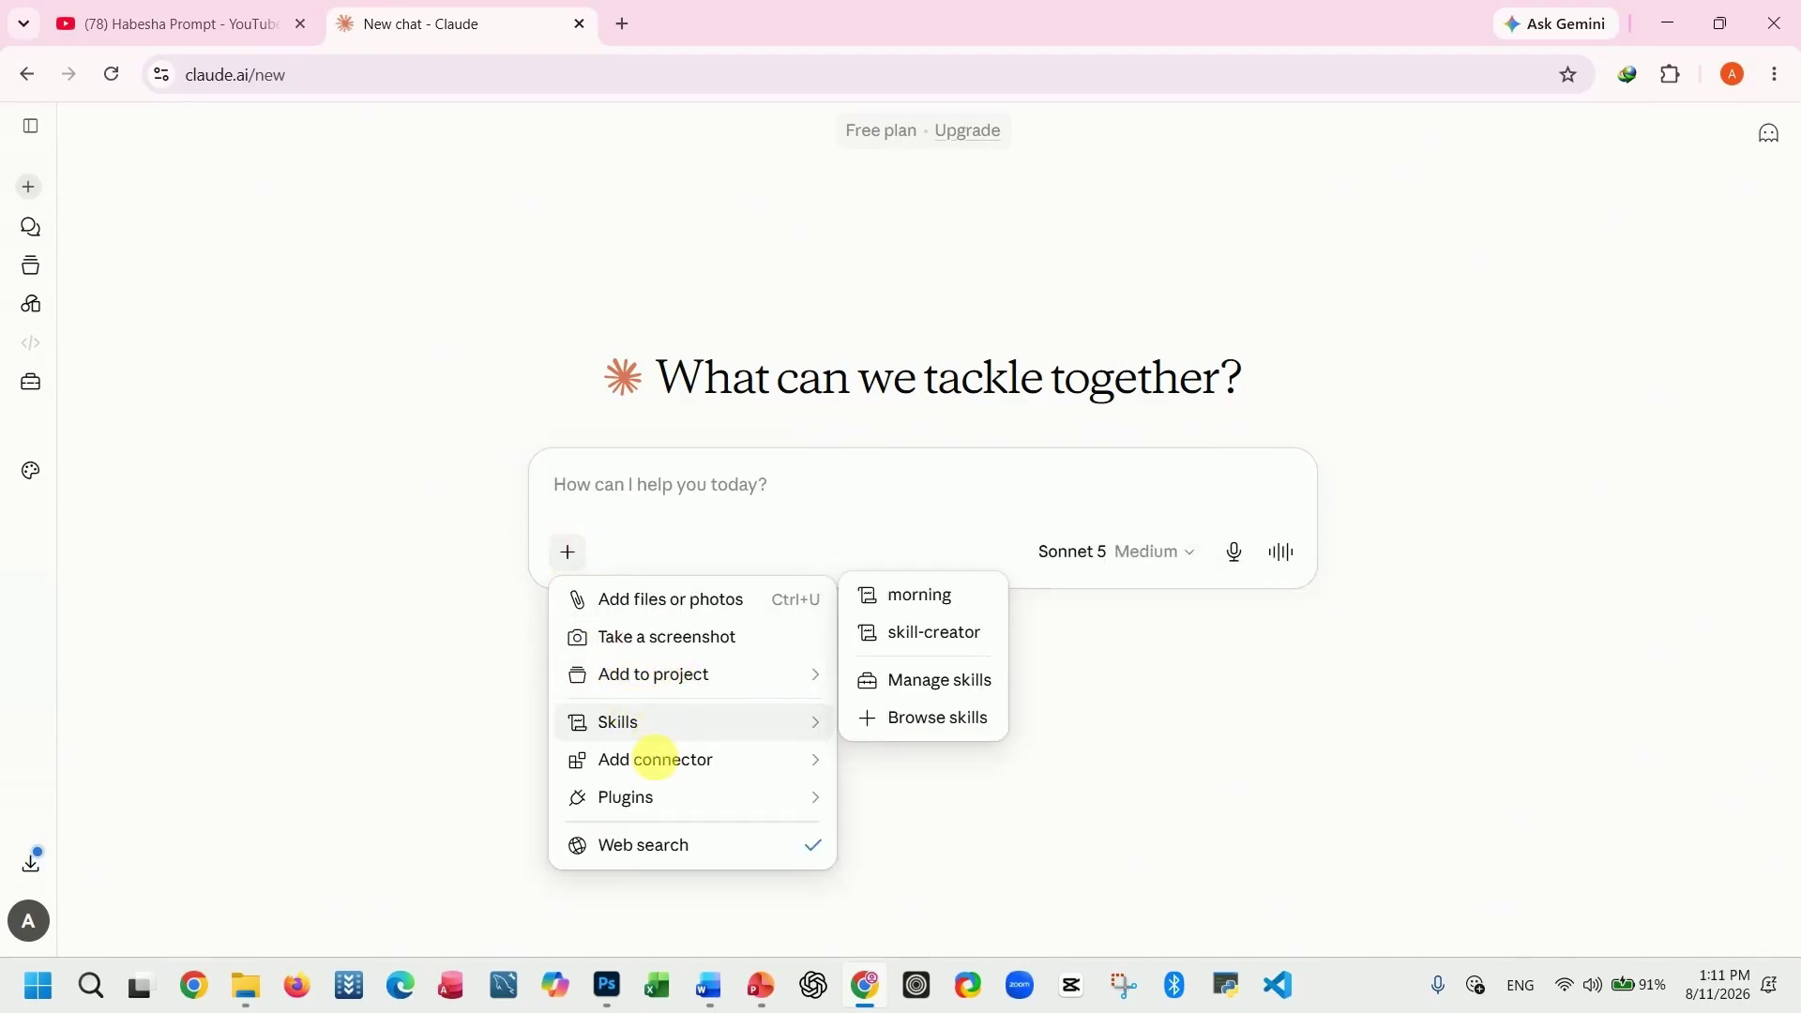
pyautogui.moveTo(680, 812)
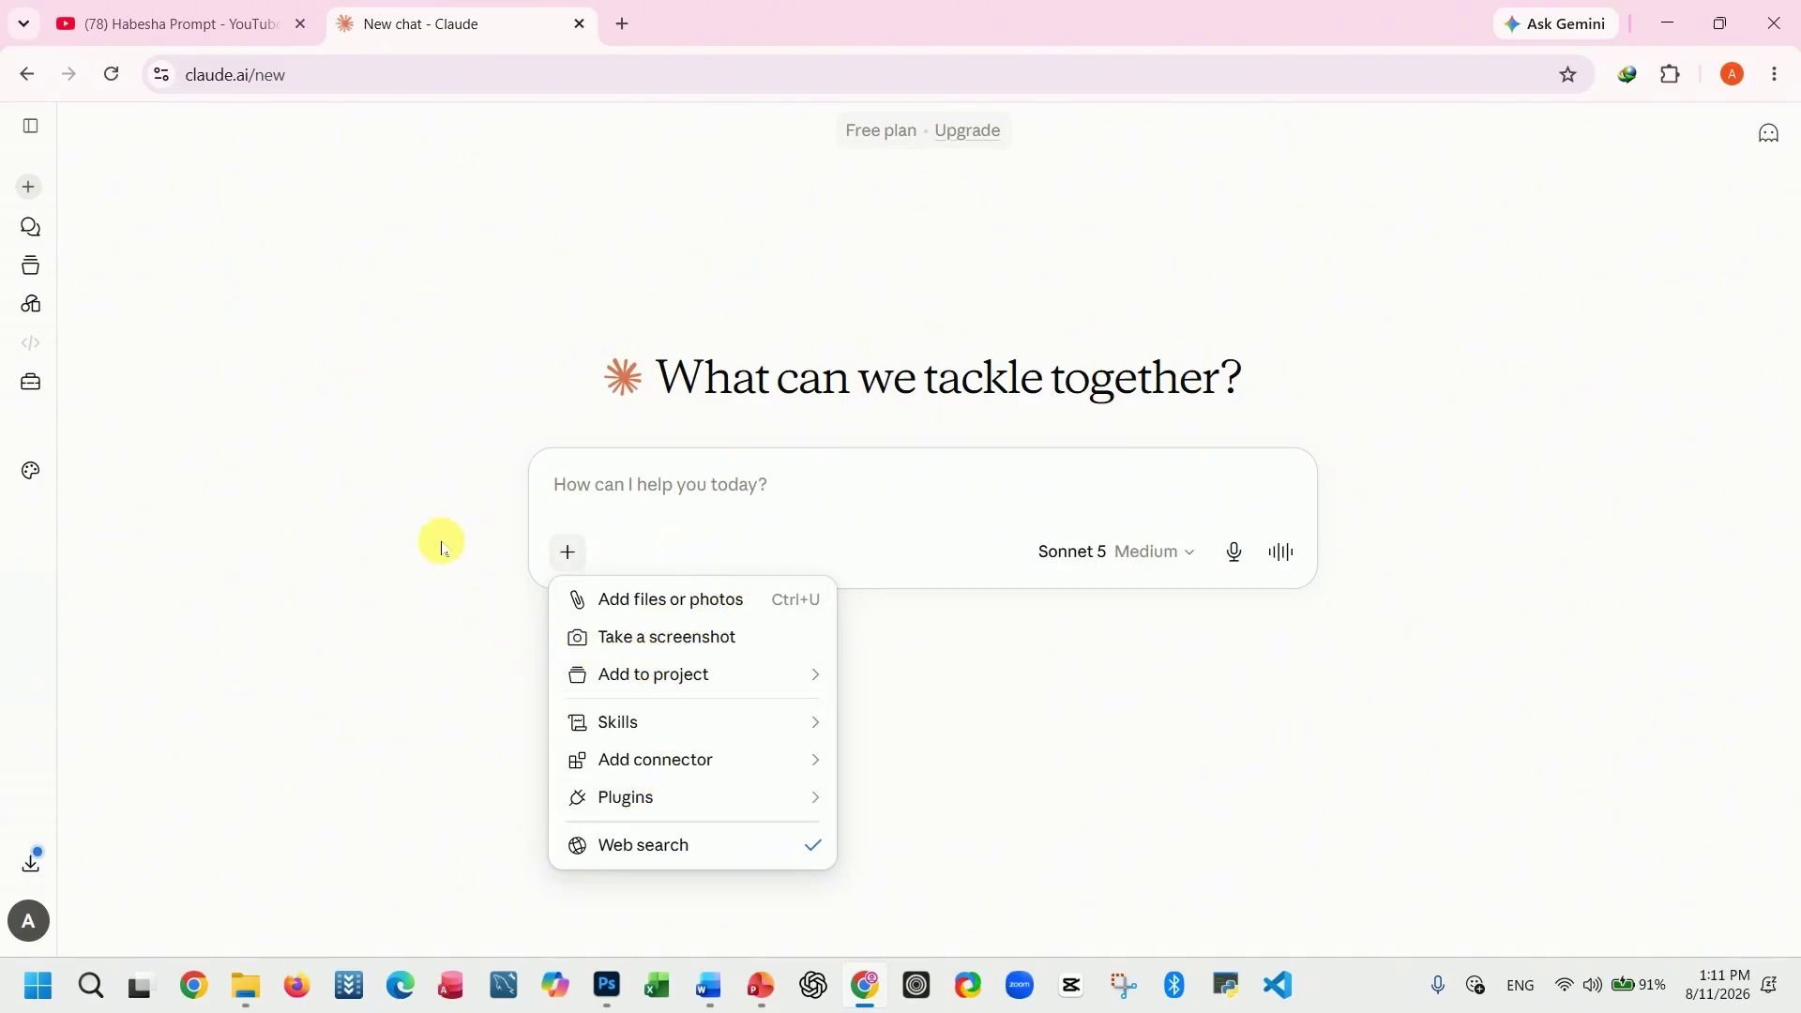
pyautogui.click(473, 474)
# - Expand the sidebar and open the general account settings at the Instructions for Claude field
pyautogui.click(46, 132)
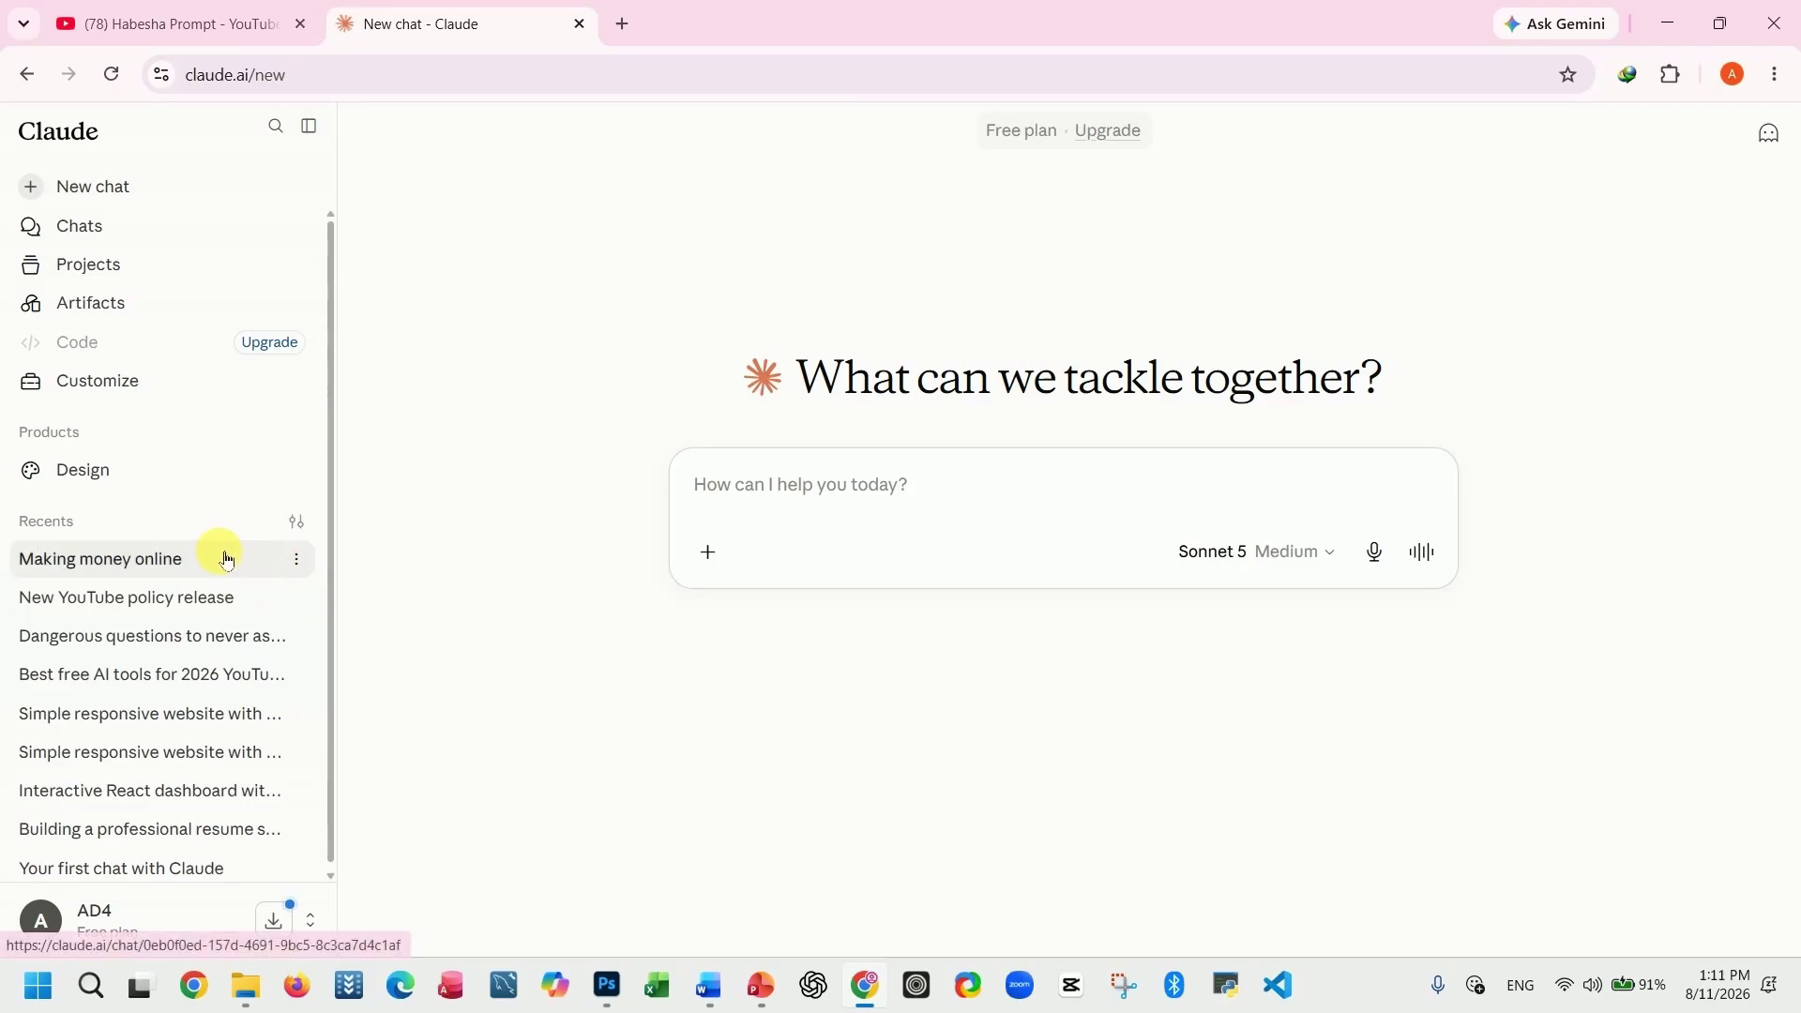
pyautogui.click(53, 923)
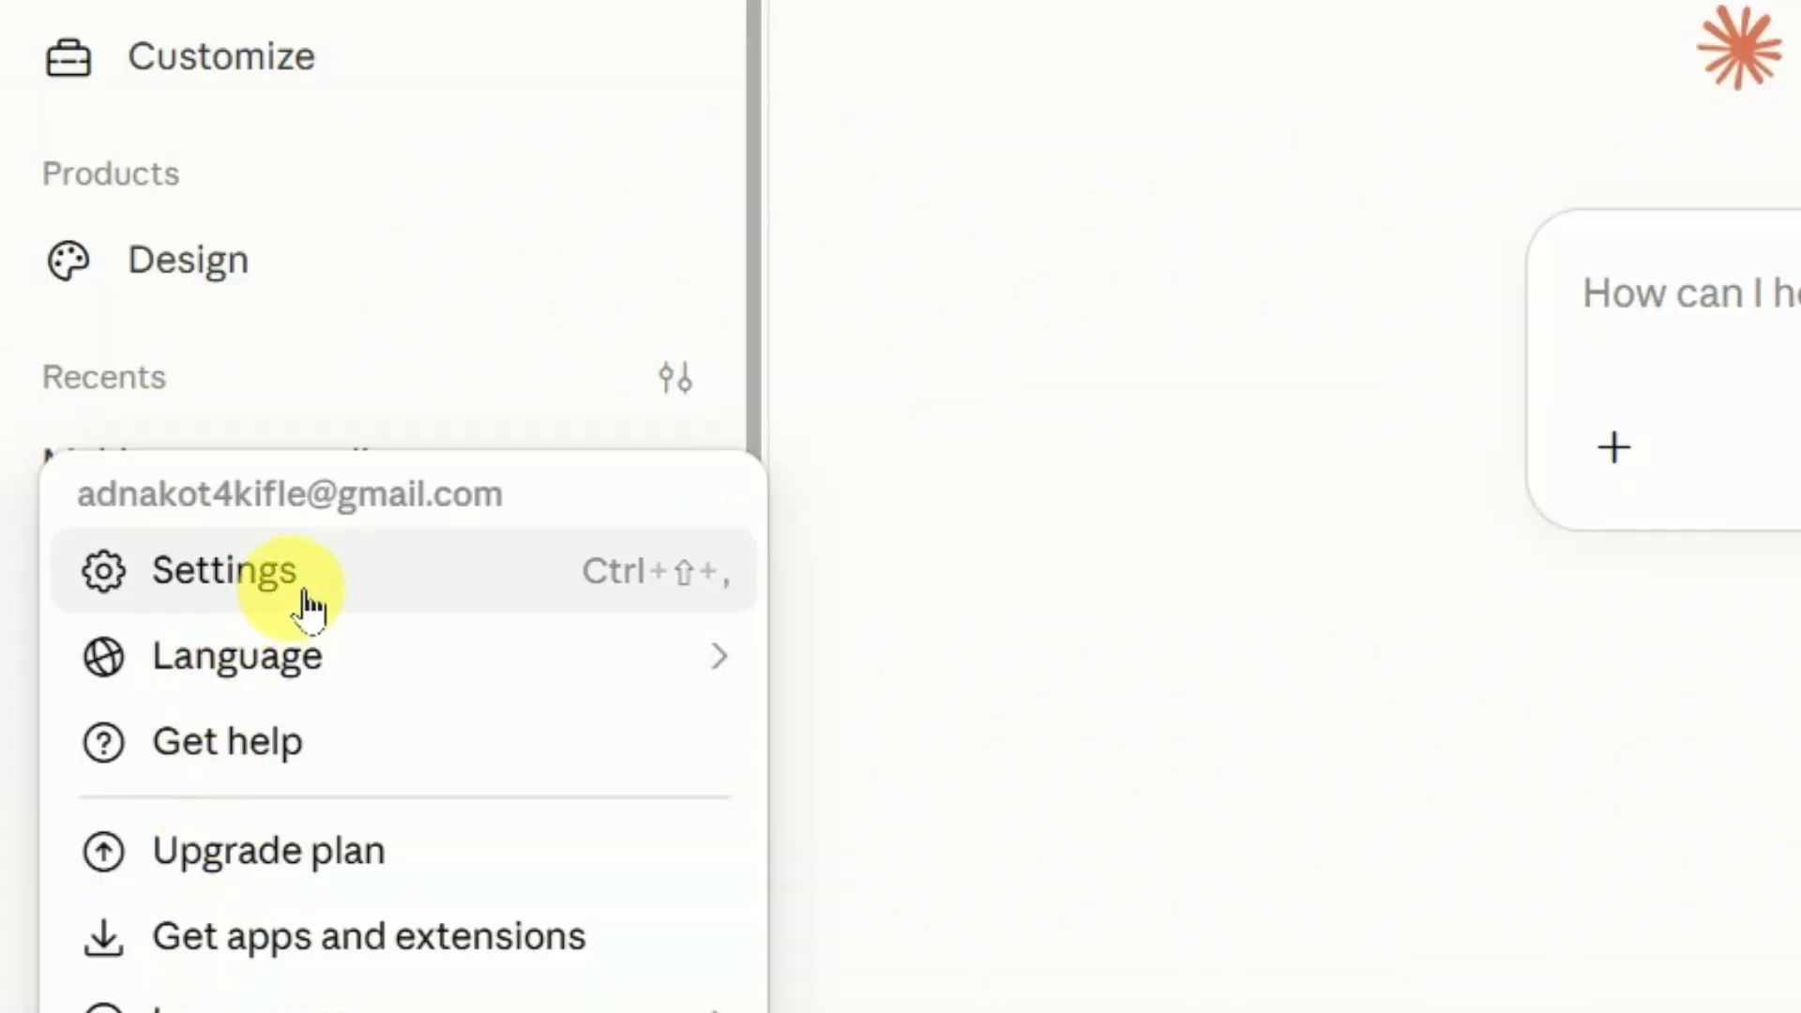
pyautogui.click(310, 605)
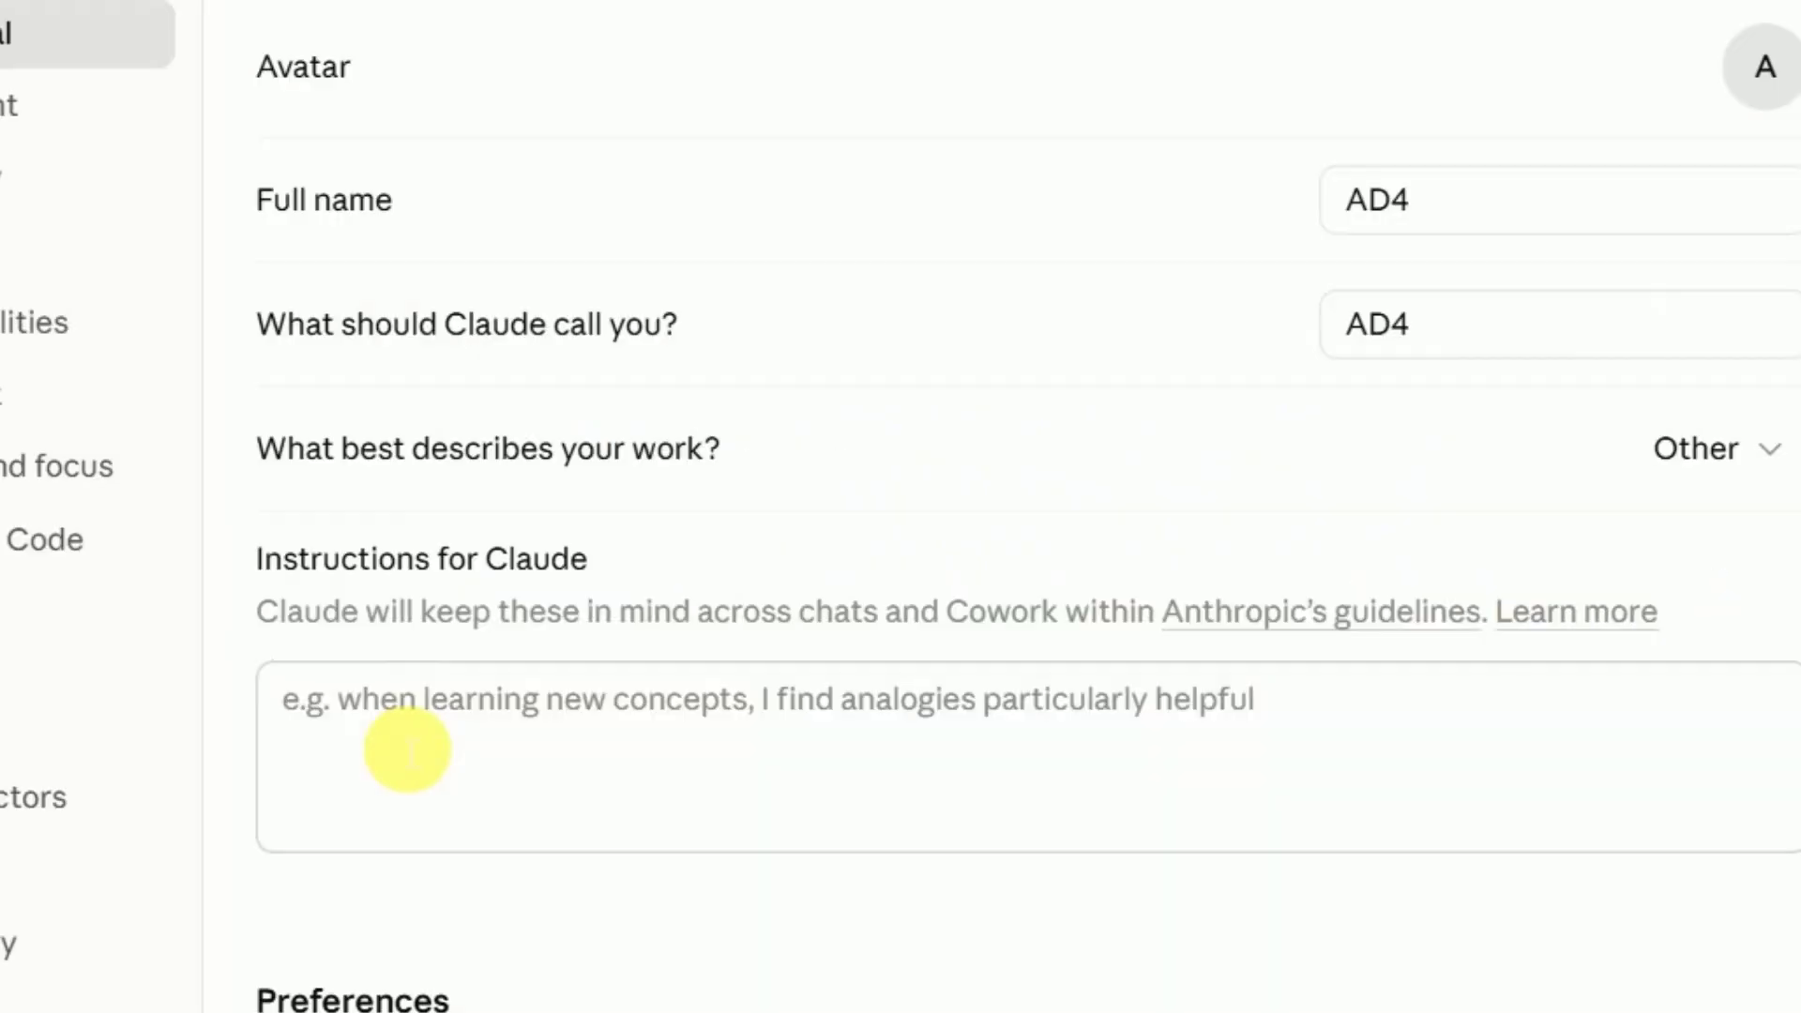
pyautogui.click(417, 750)
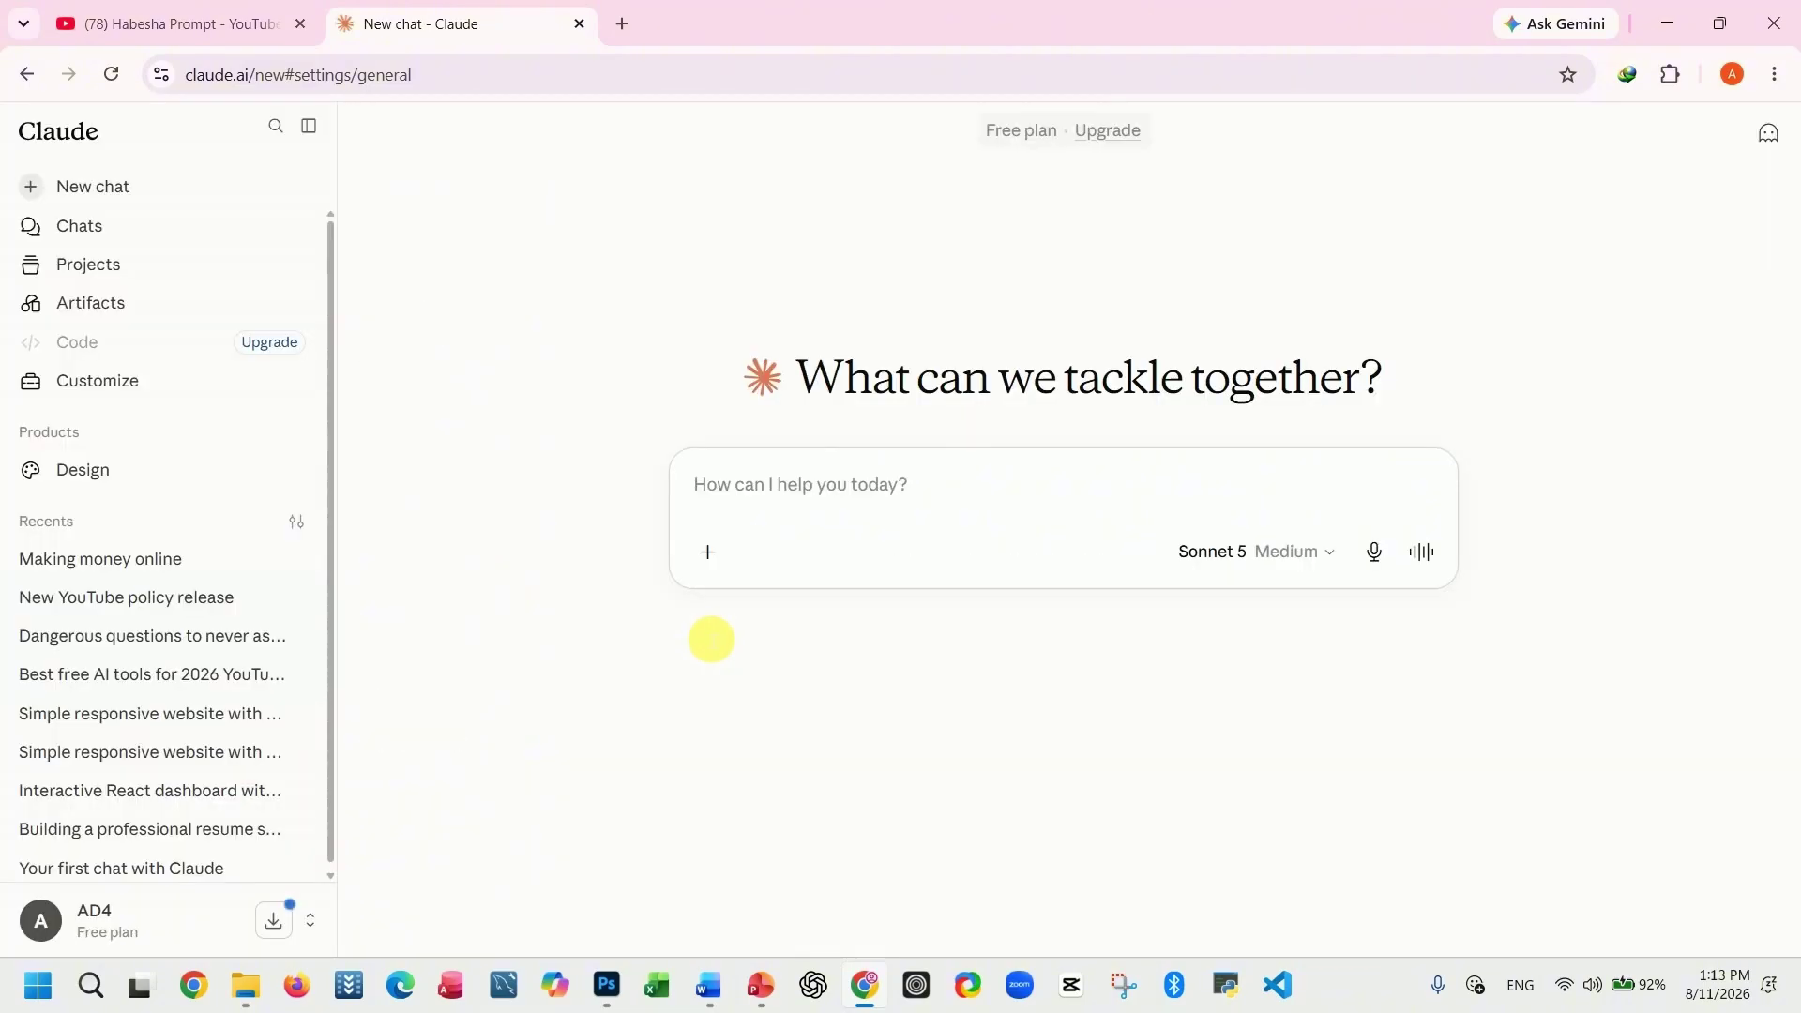
# - Try the dark appearance, set the appearance to light, and close the settings
pyautogui.scroll(-2, 709, 639)
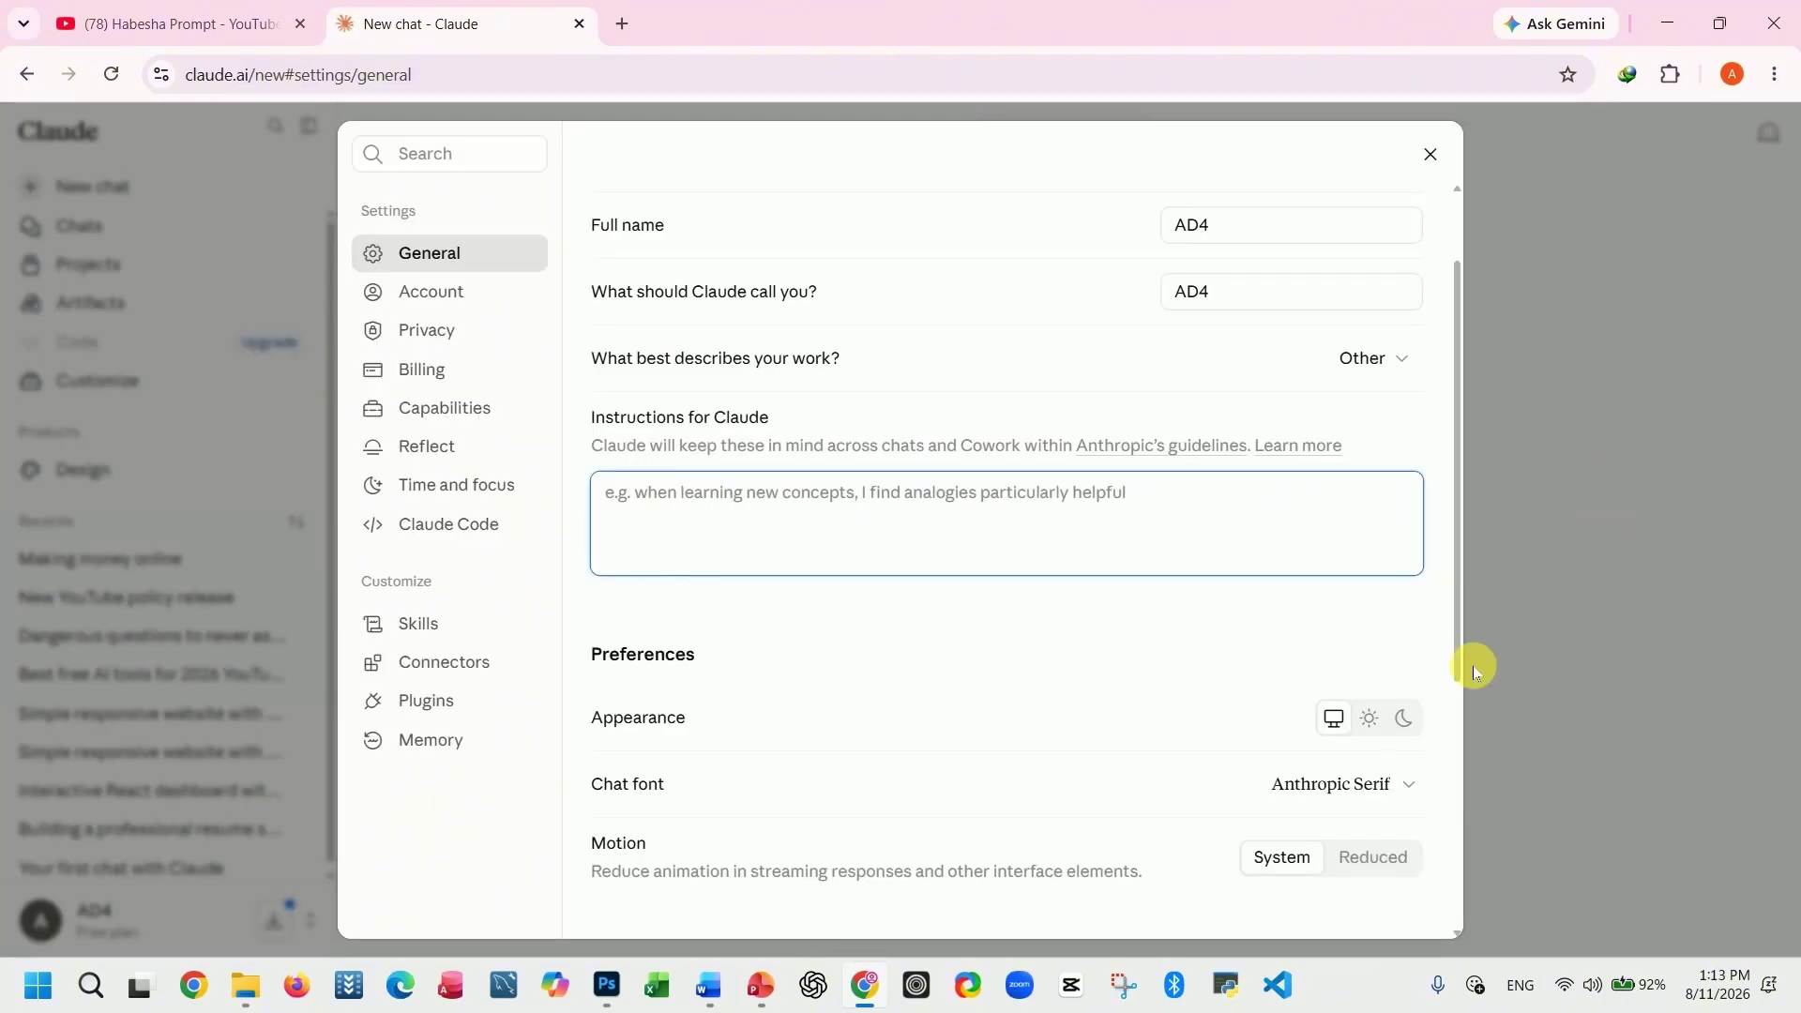
pyautogui.click(1410, 722)
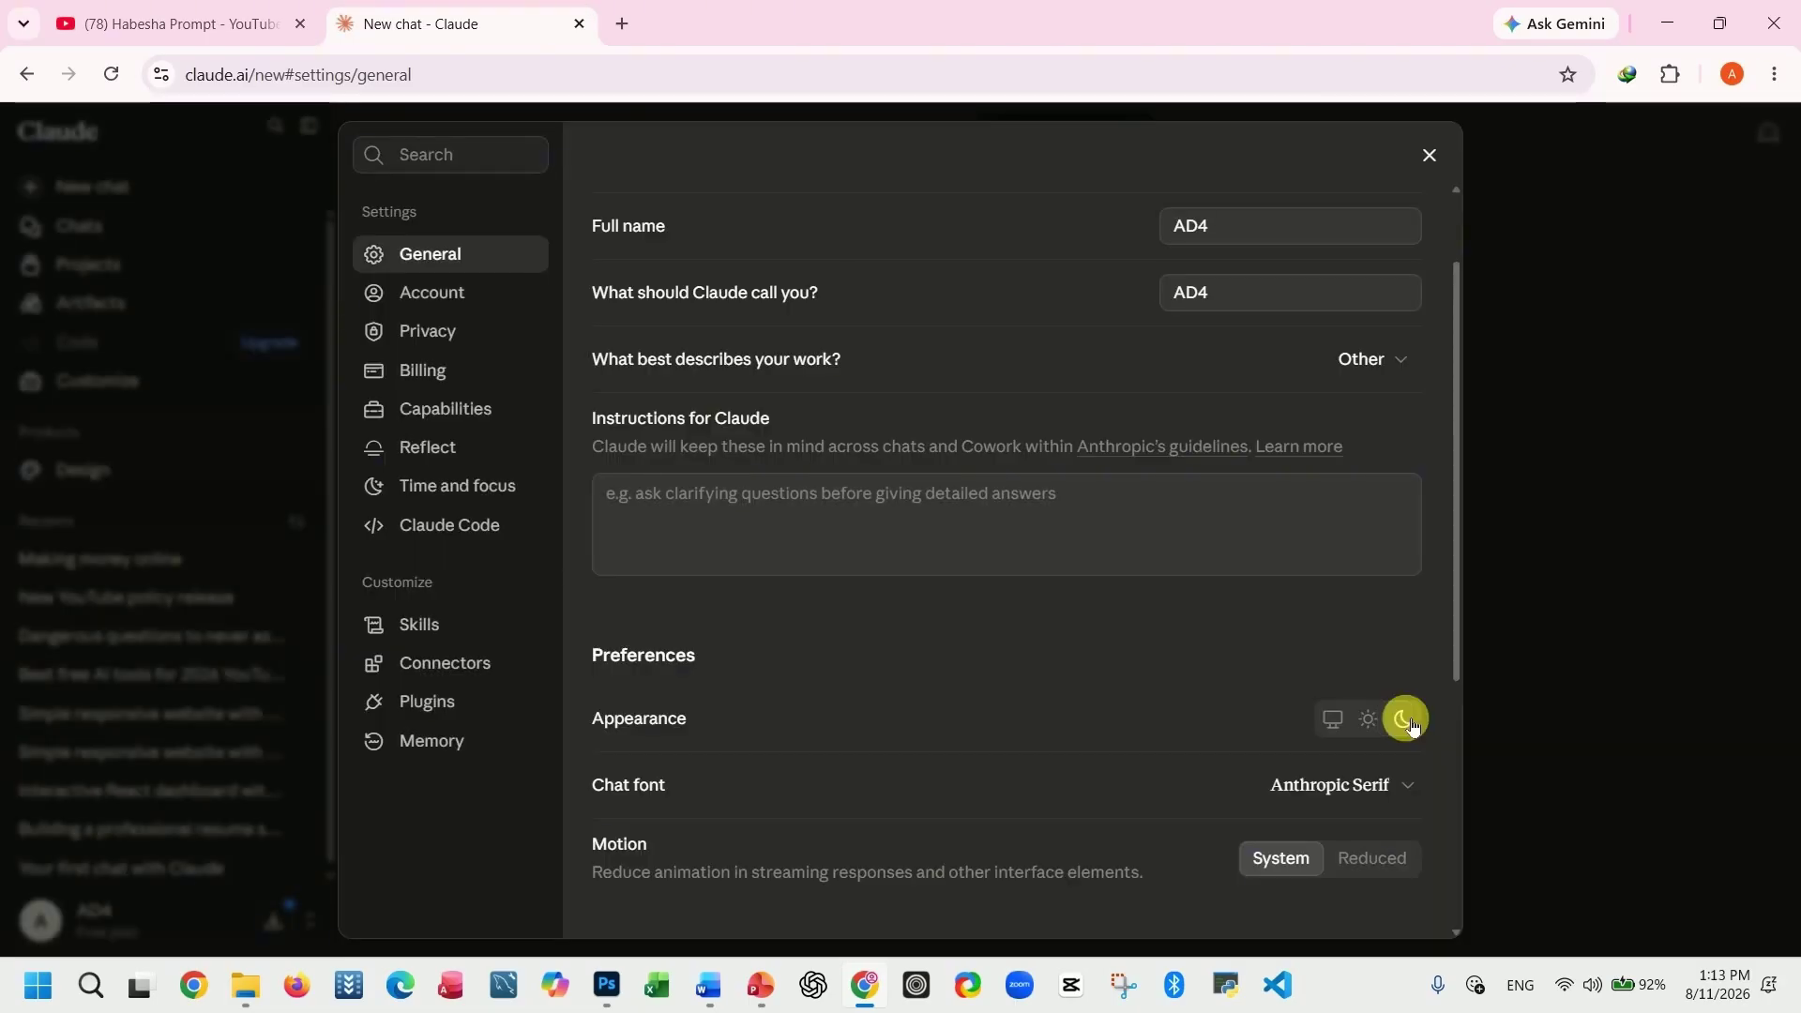
pyautogui.click(1369, 722)
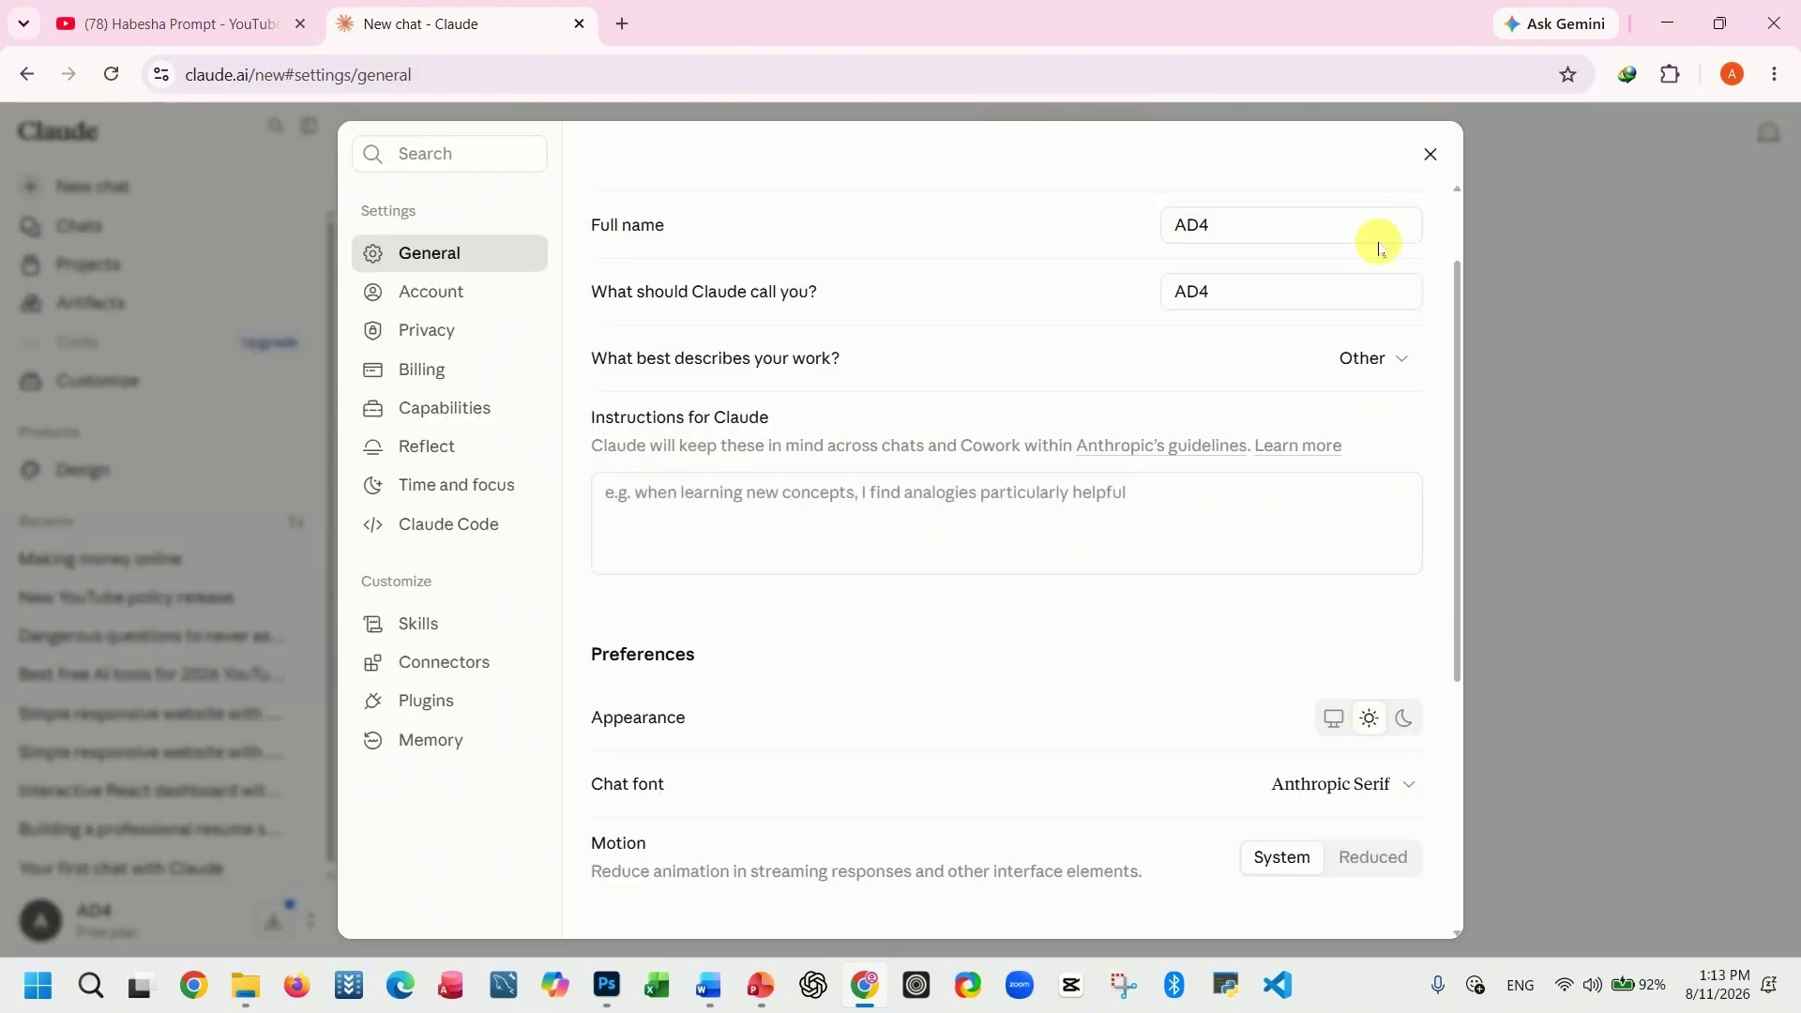
pyautogui.click(1430, 156)
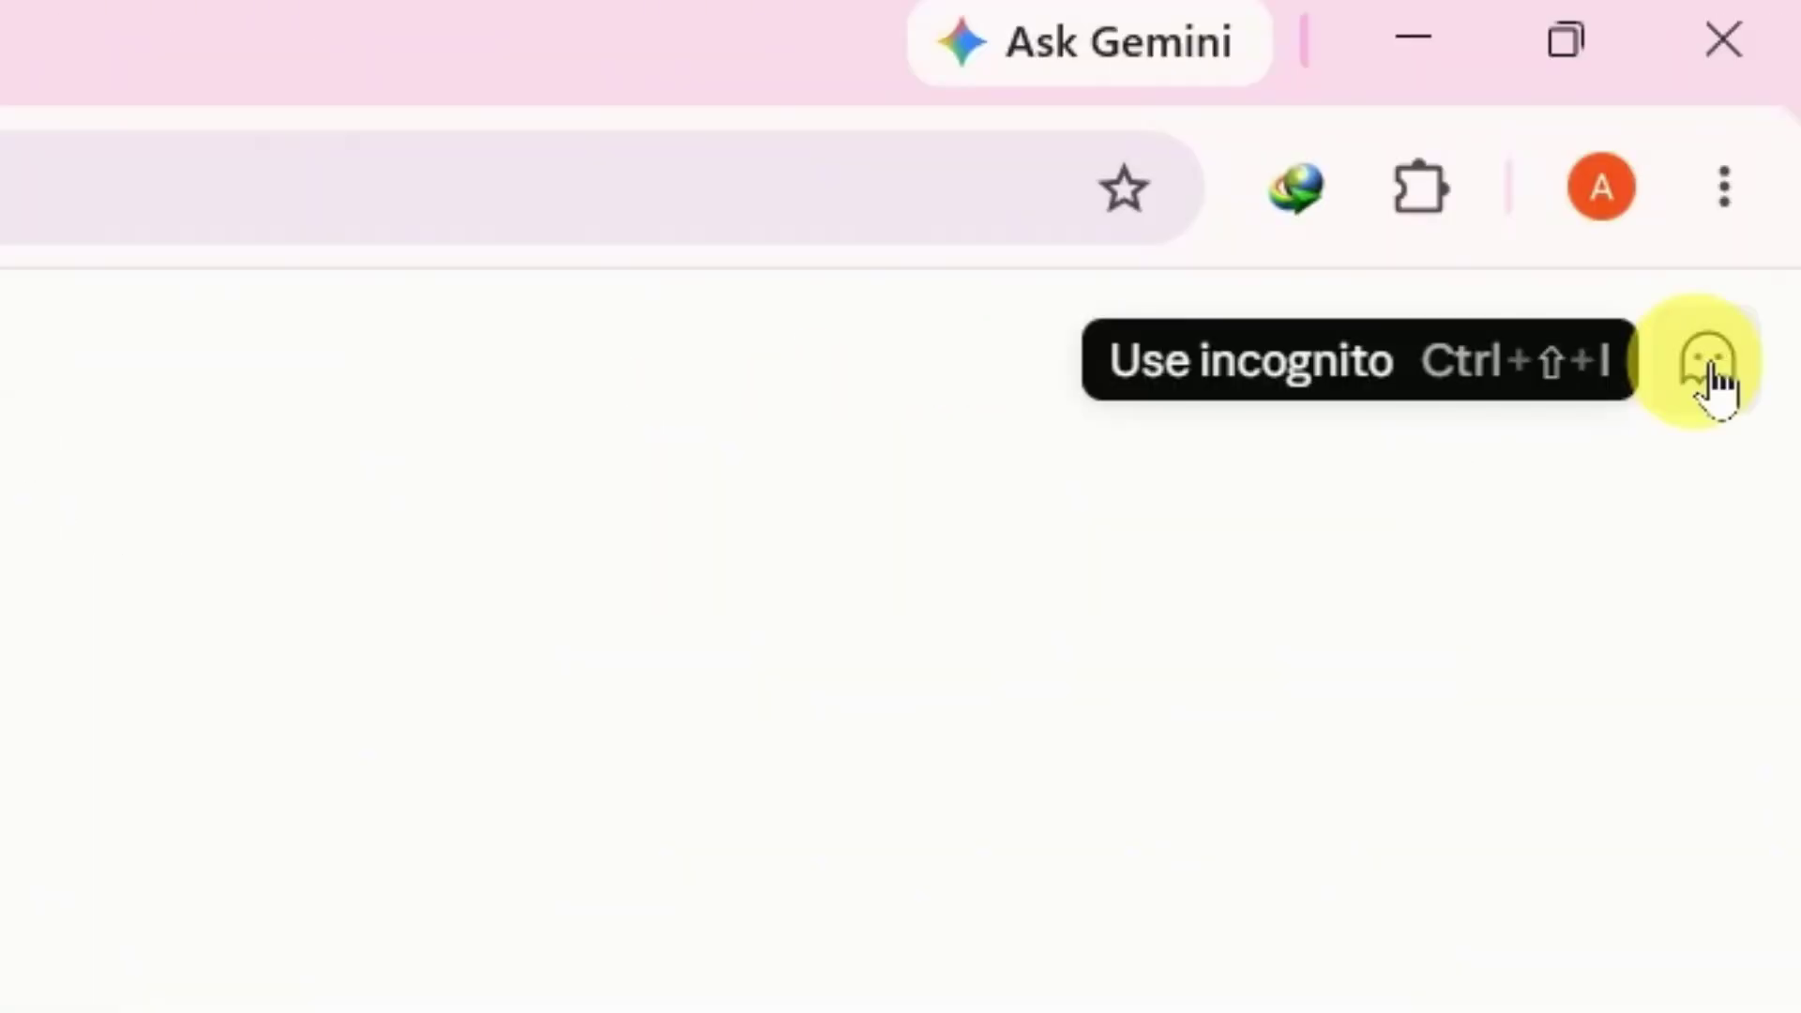
# - Collapse the sidebar, start an incognito chat and send the prompt "what is Ai"
pyautogui.click(32, 113)
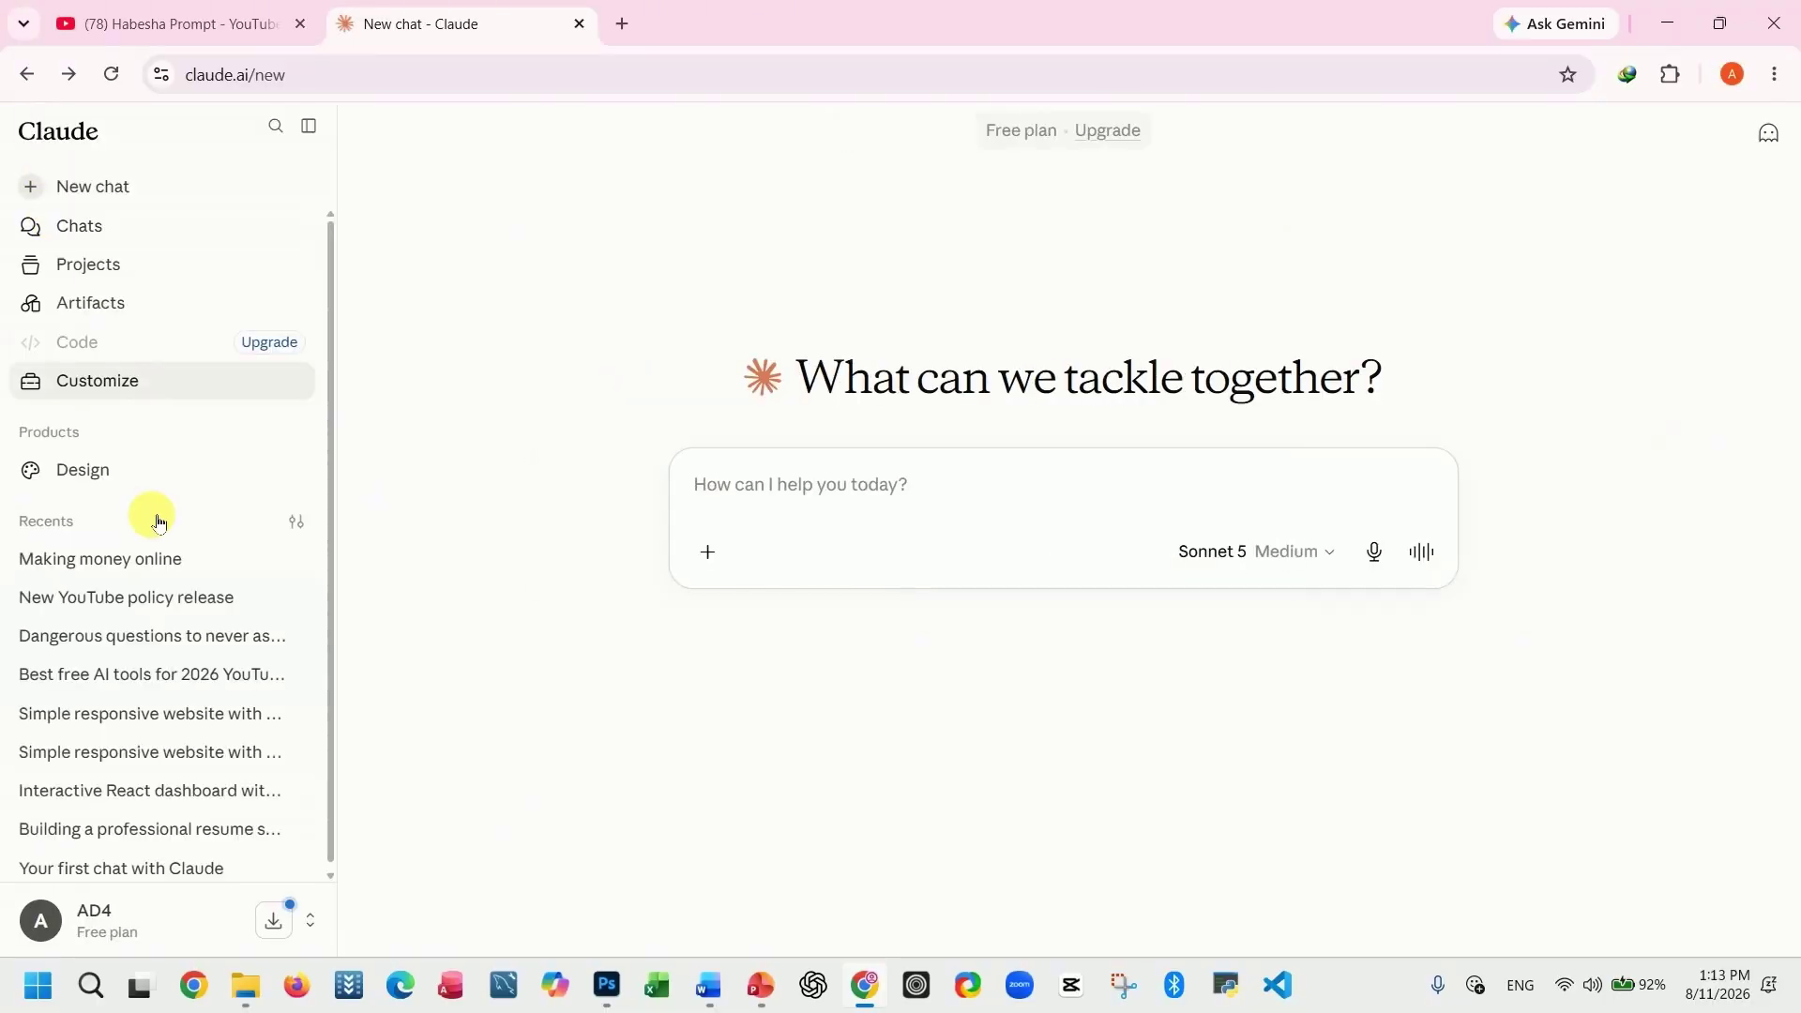
pyautogui.click(309, 126)
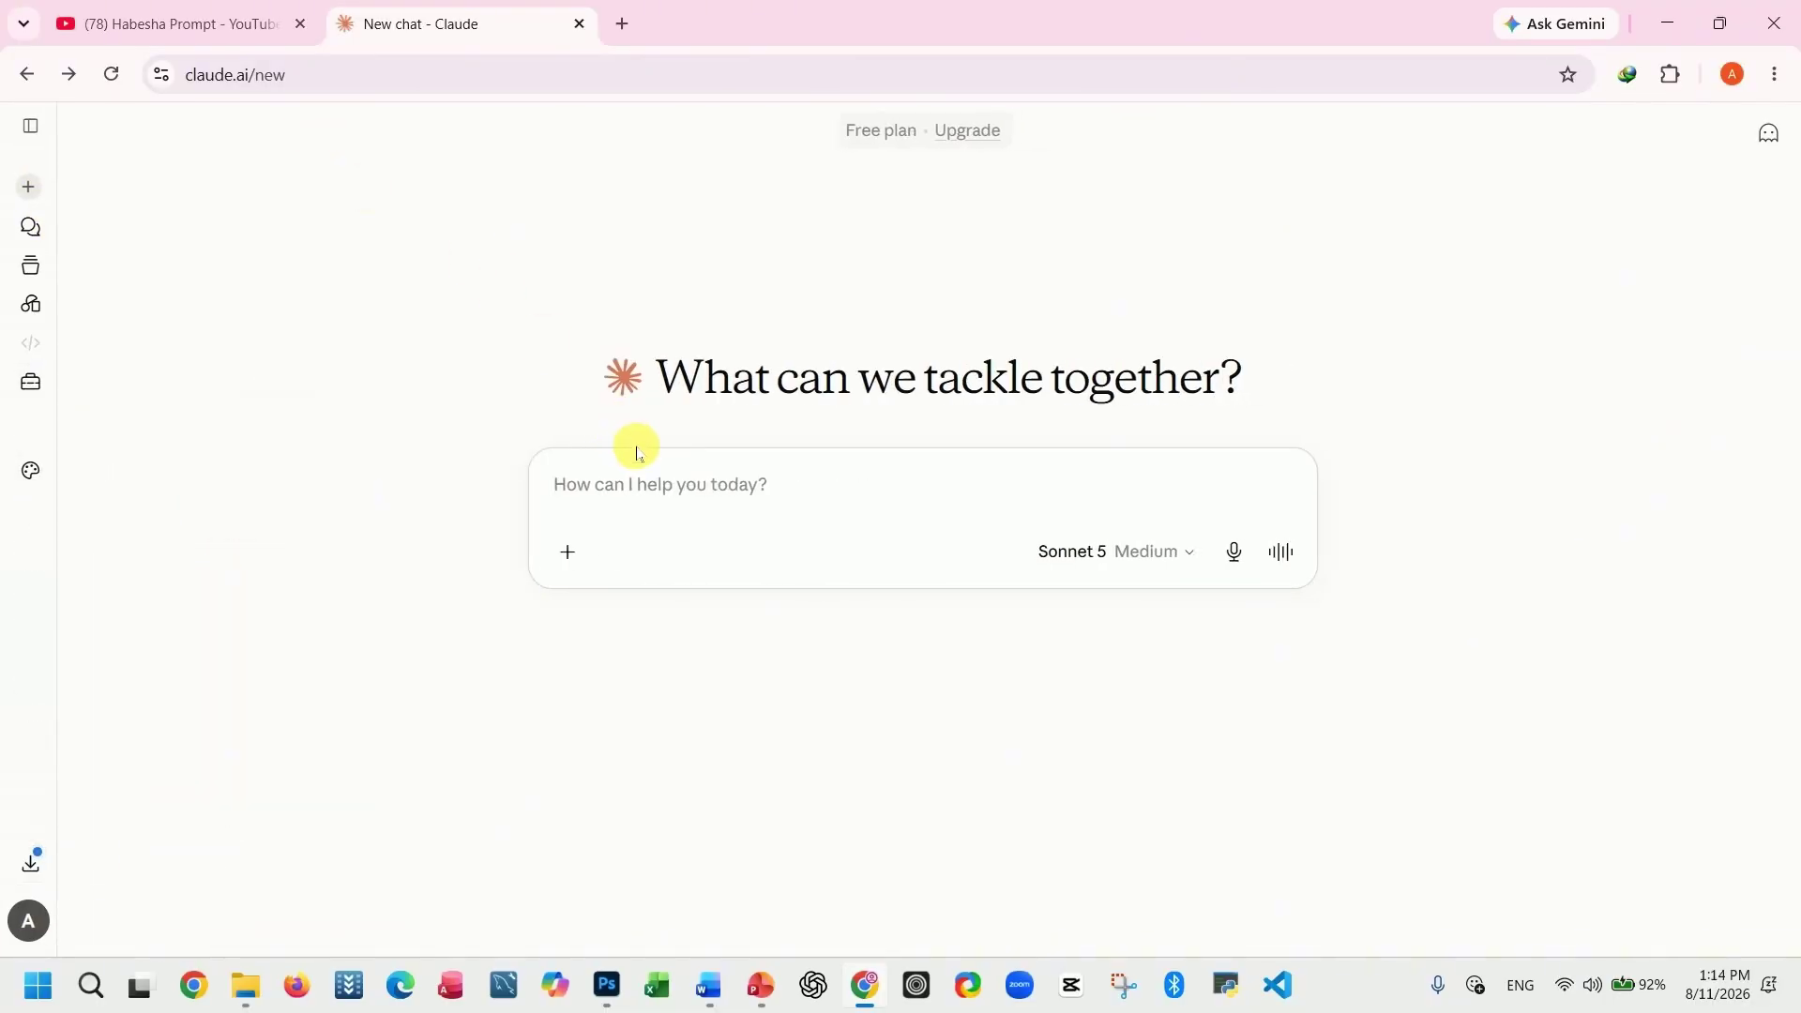
pyautogui.click(1772, 136)
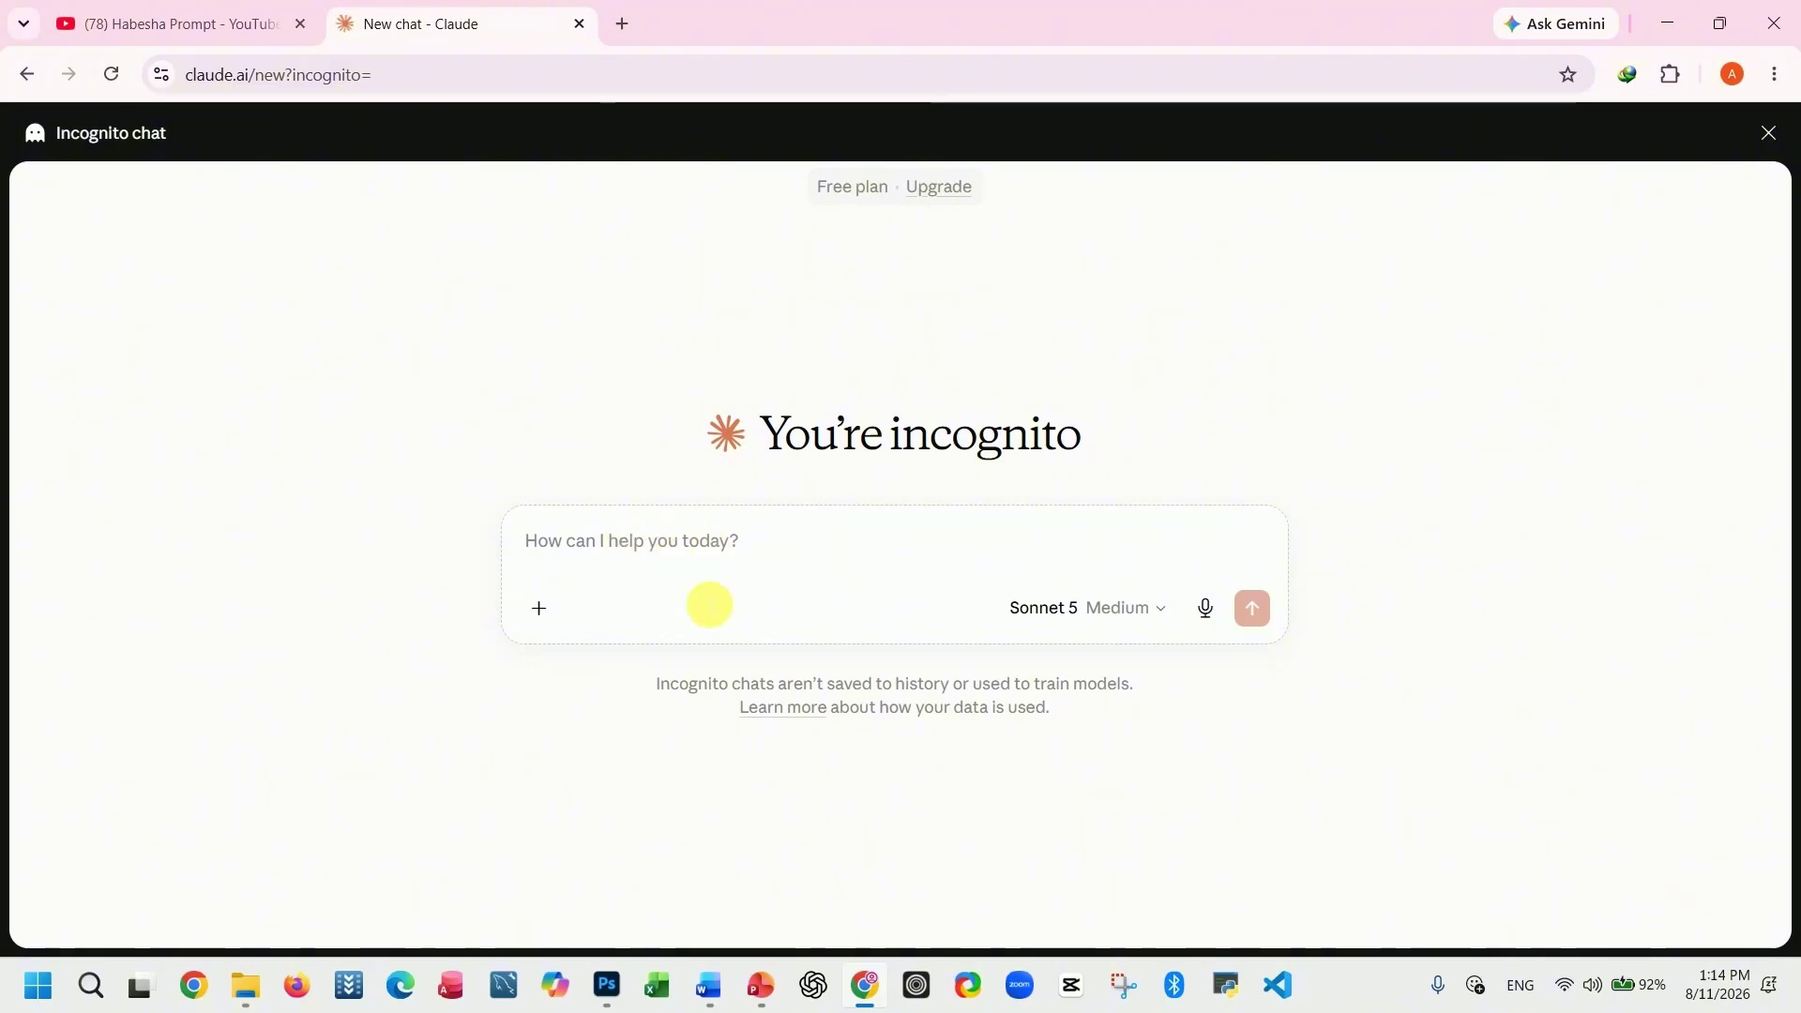
pyautogui.write('wh')
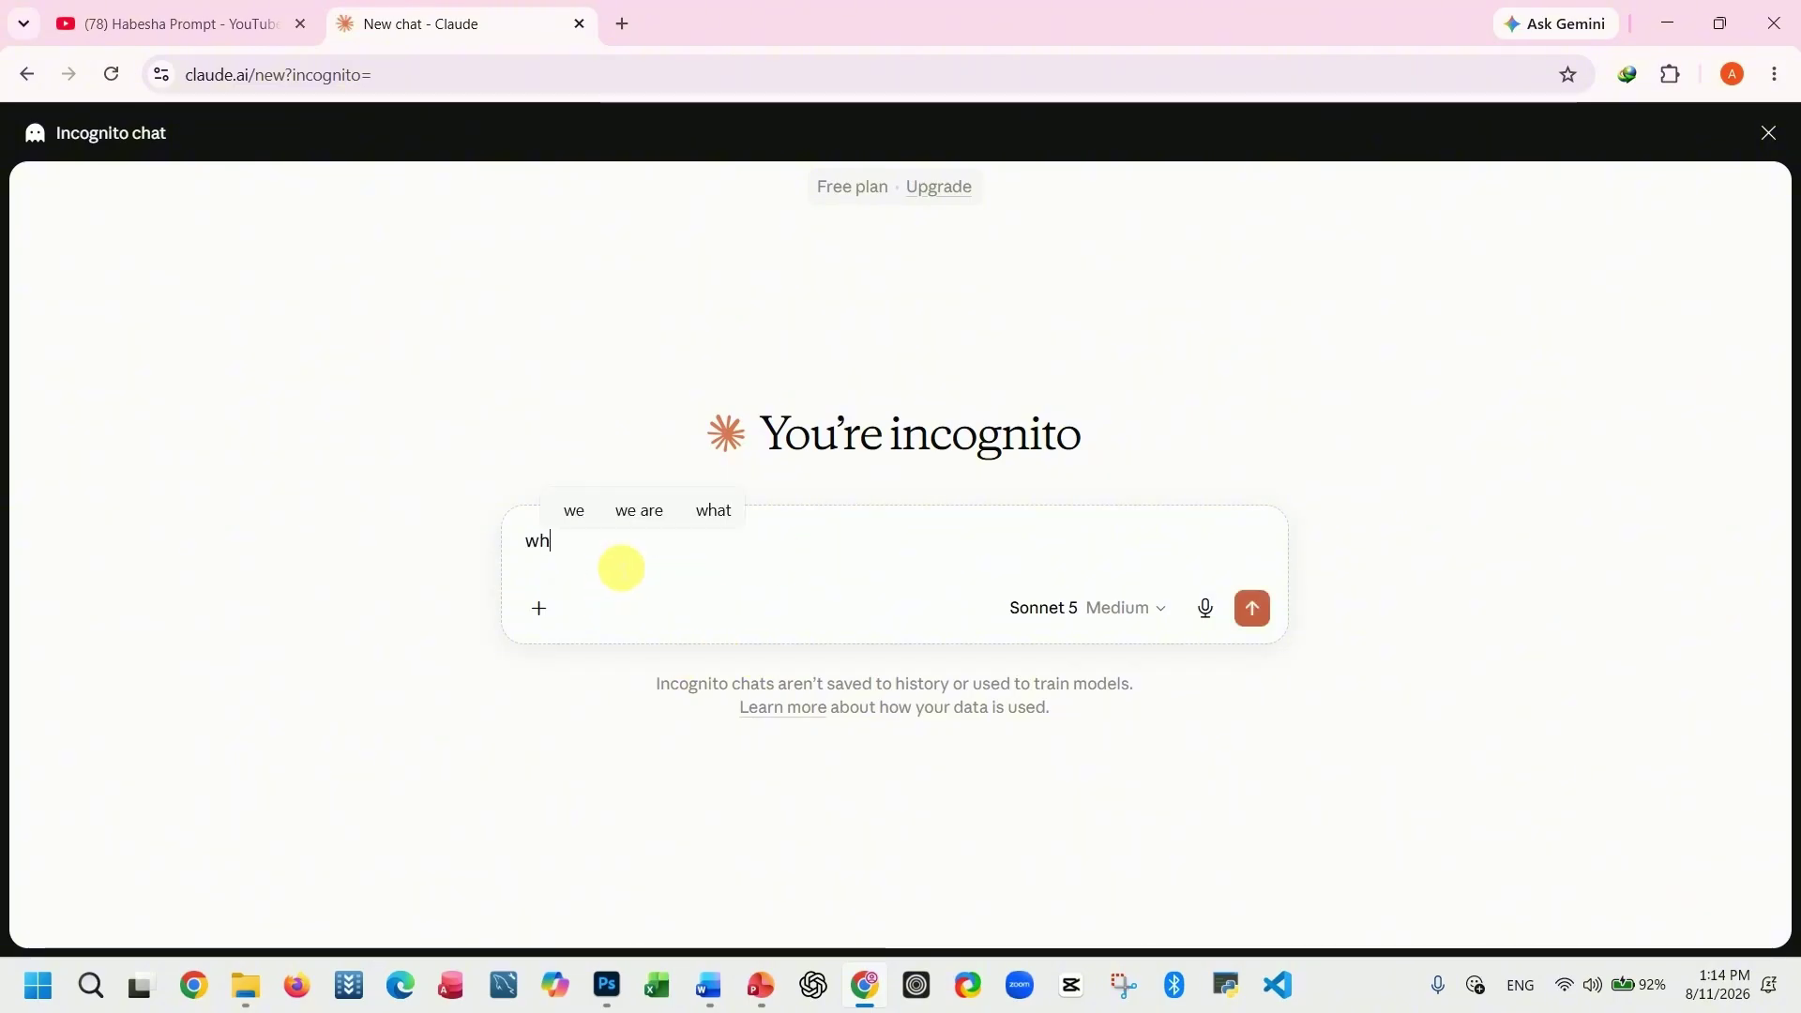
pyautogui.write('at is Ai')
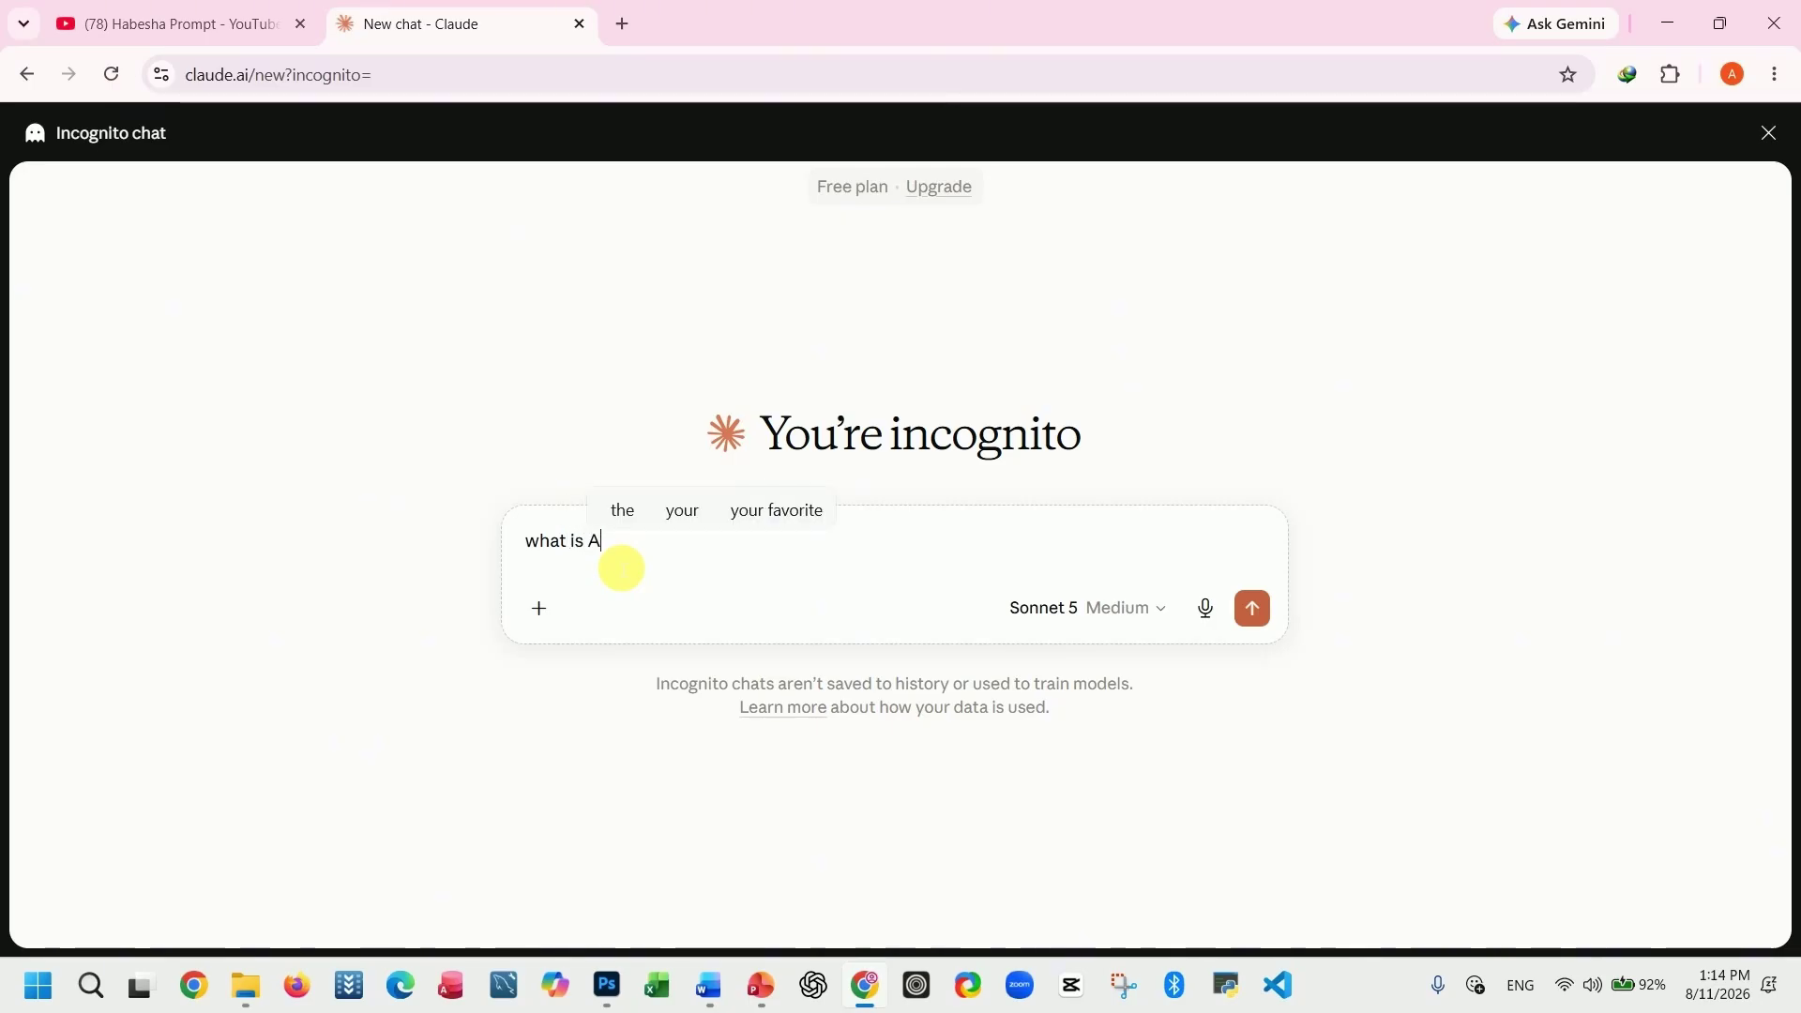
pyautogui.click(1253, 609)
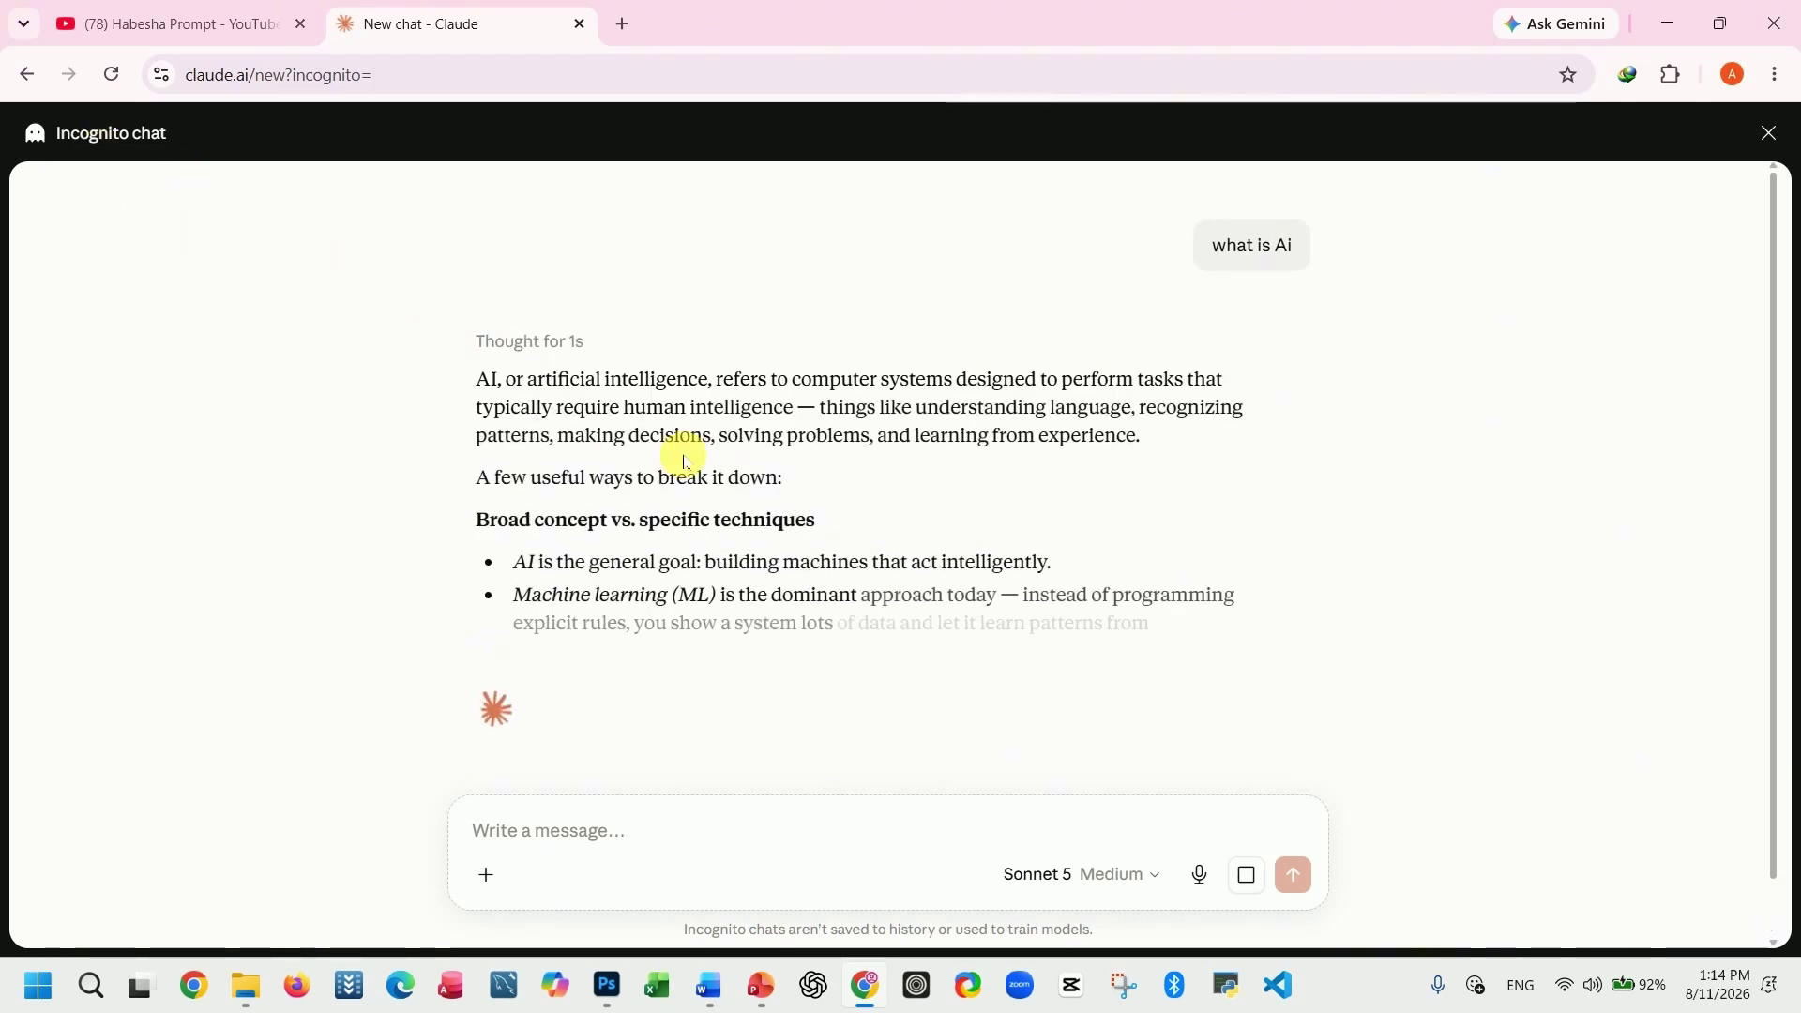
# - Read through the answer, exit the incognito chat and expand the sidebar to check the recent chats
pyautogui.scroll(-3, 755, 458)
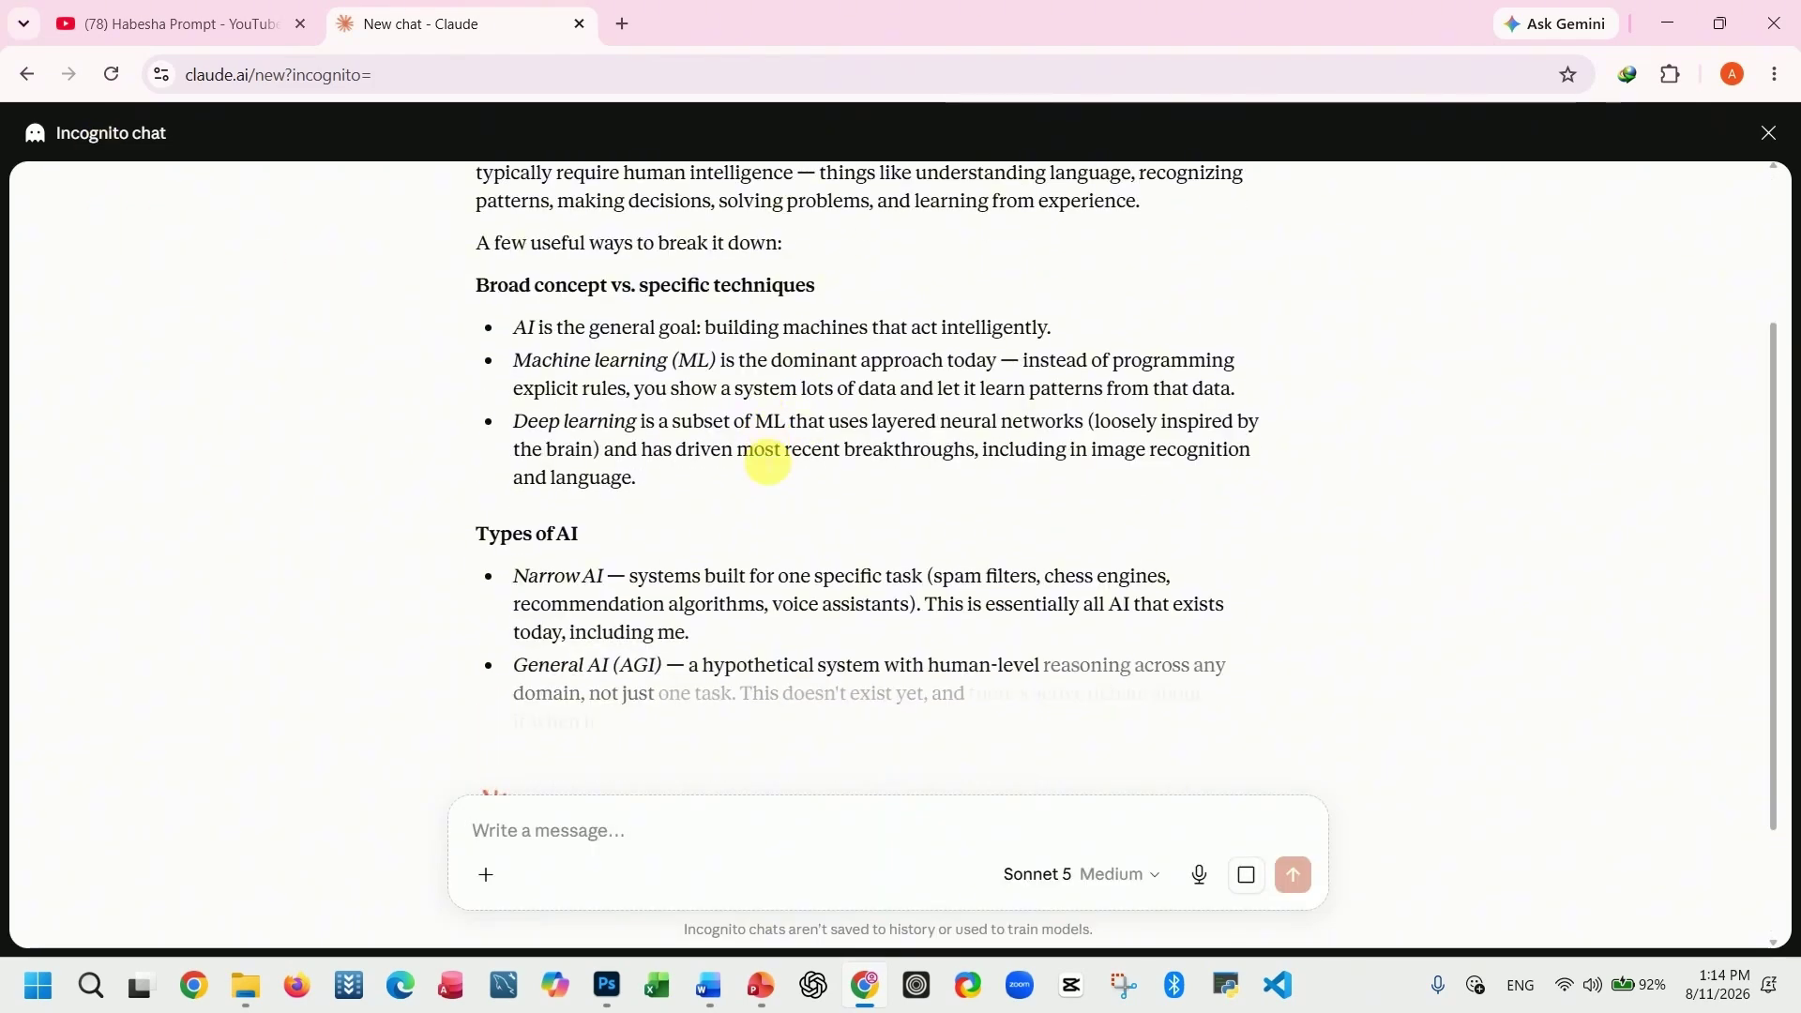
pyautogui.scroll(-4, 768, 459)
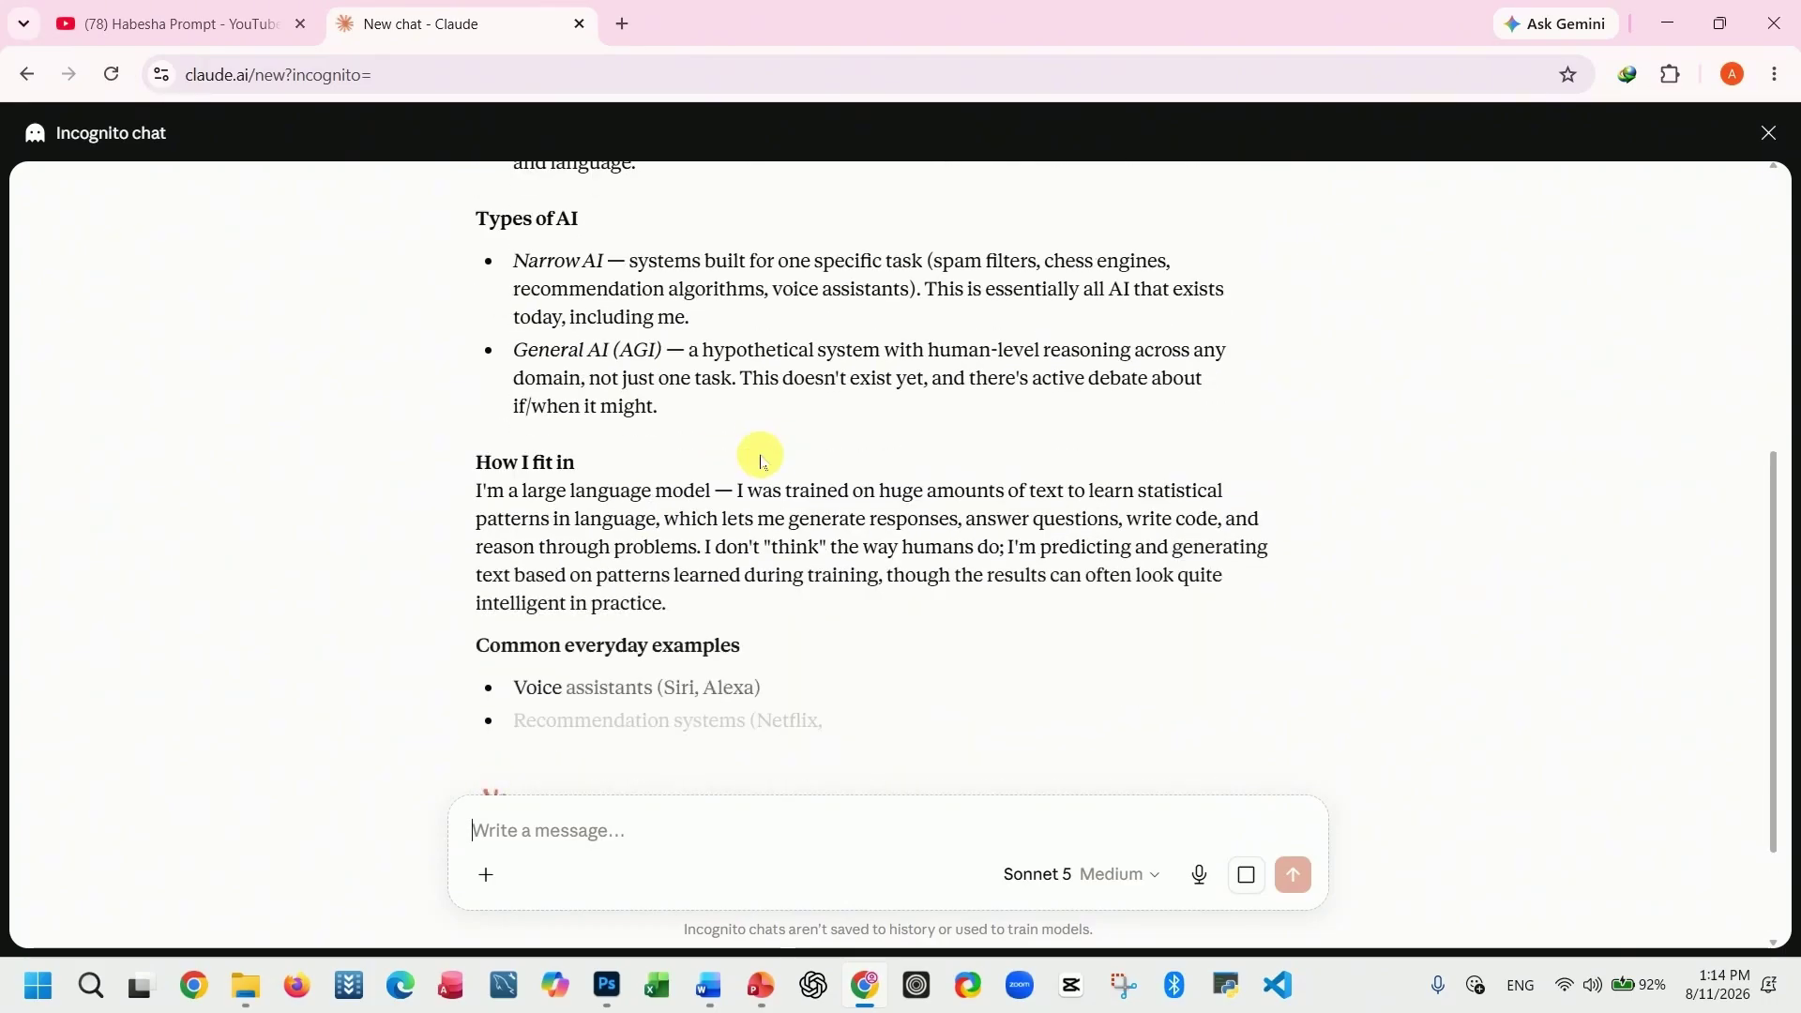
pyautogui.scroll(-3, 762, 463)
pyautogui.scroll(9, 767, 465)
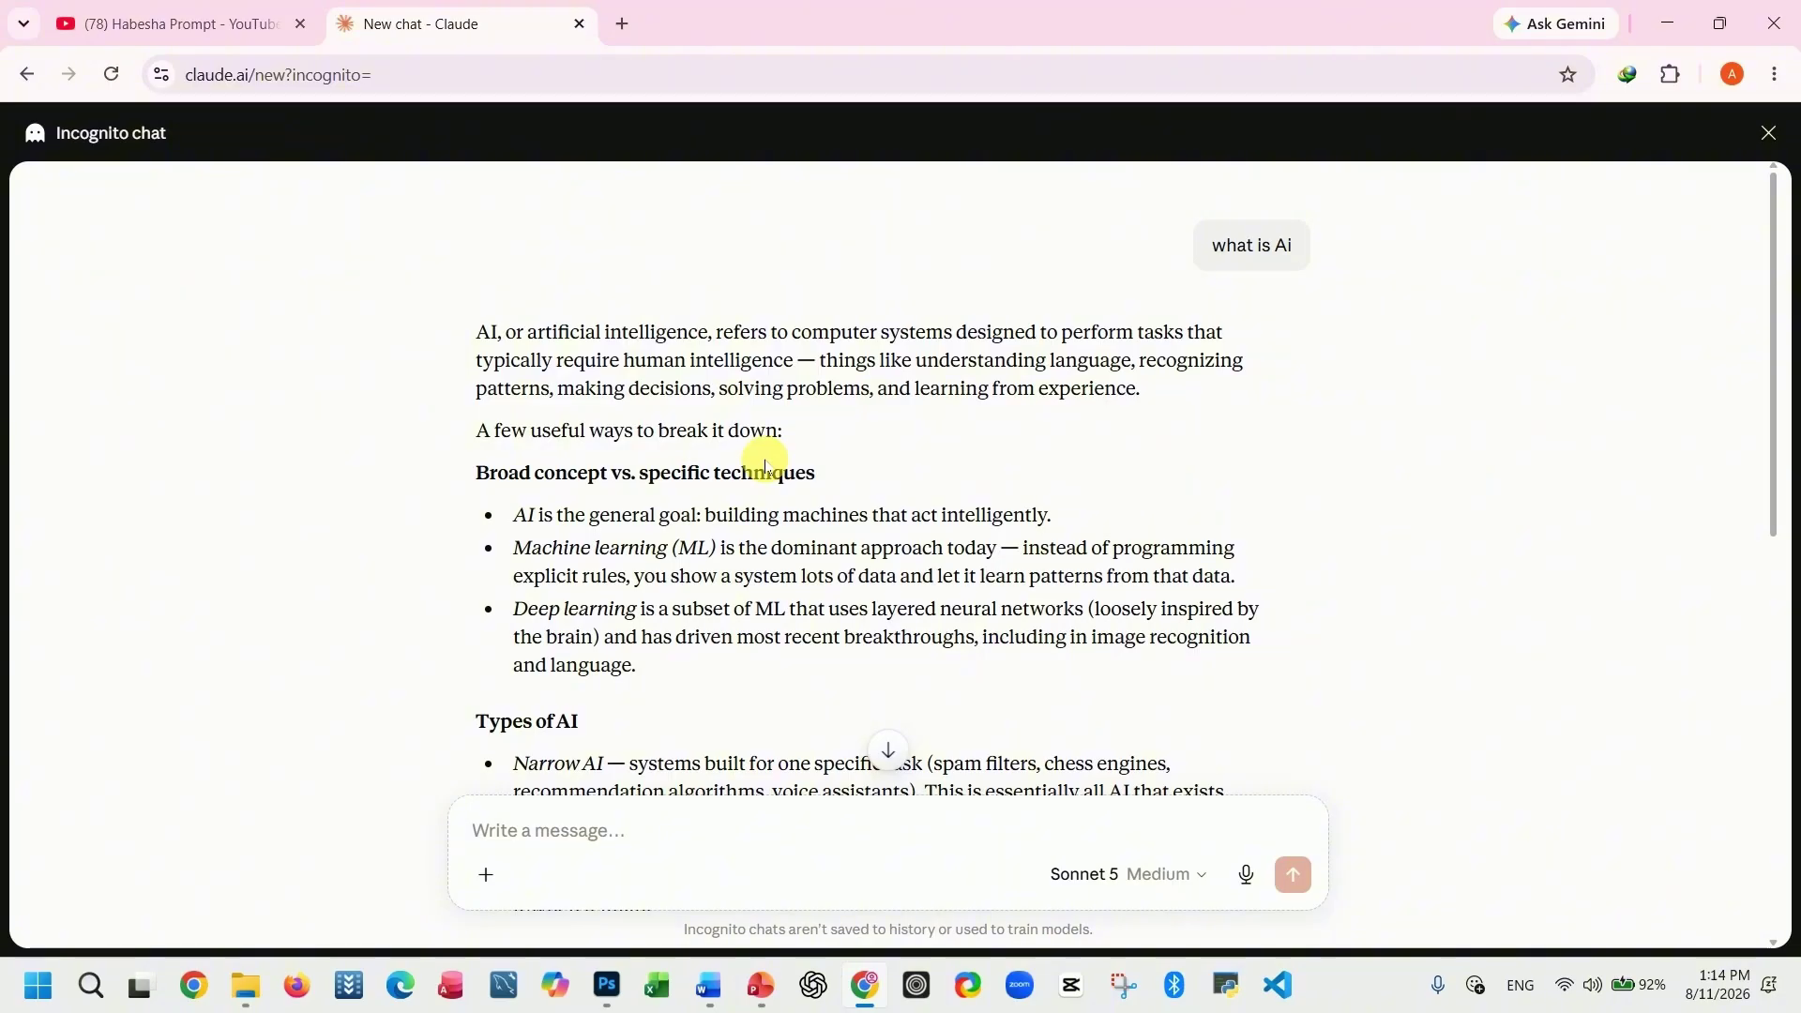
pyautogui.click(1768, 132)
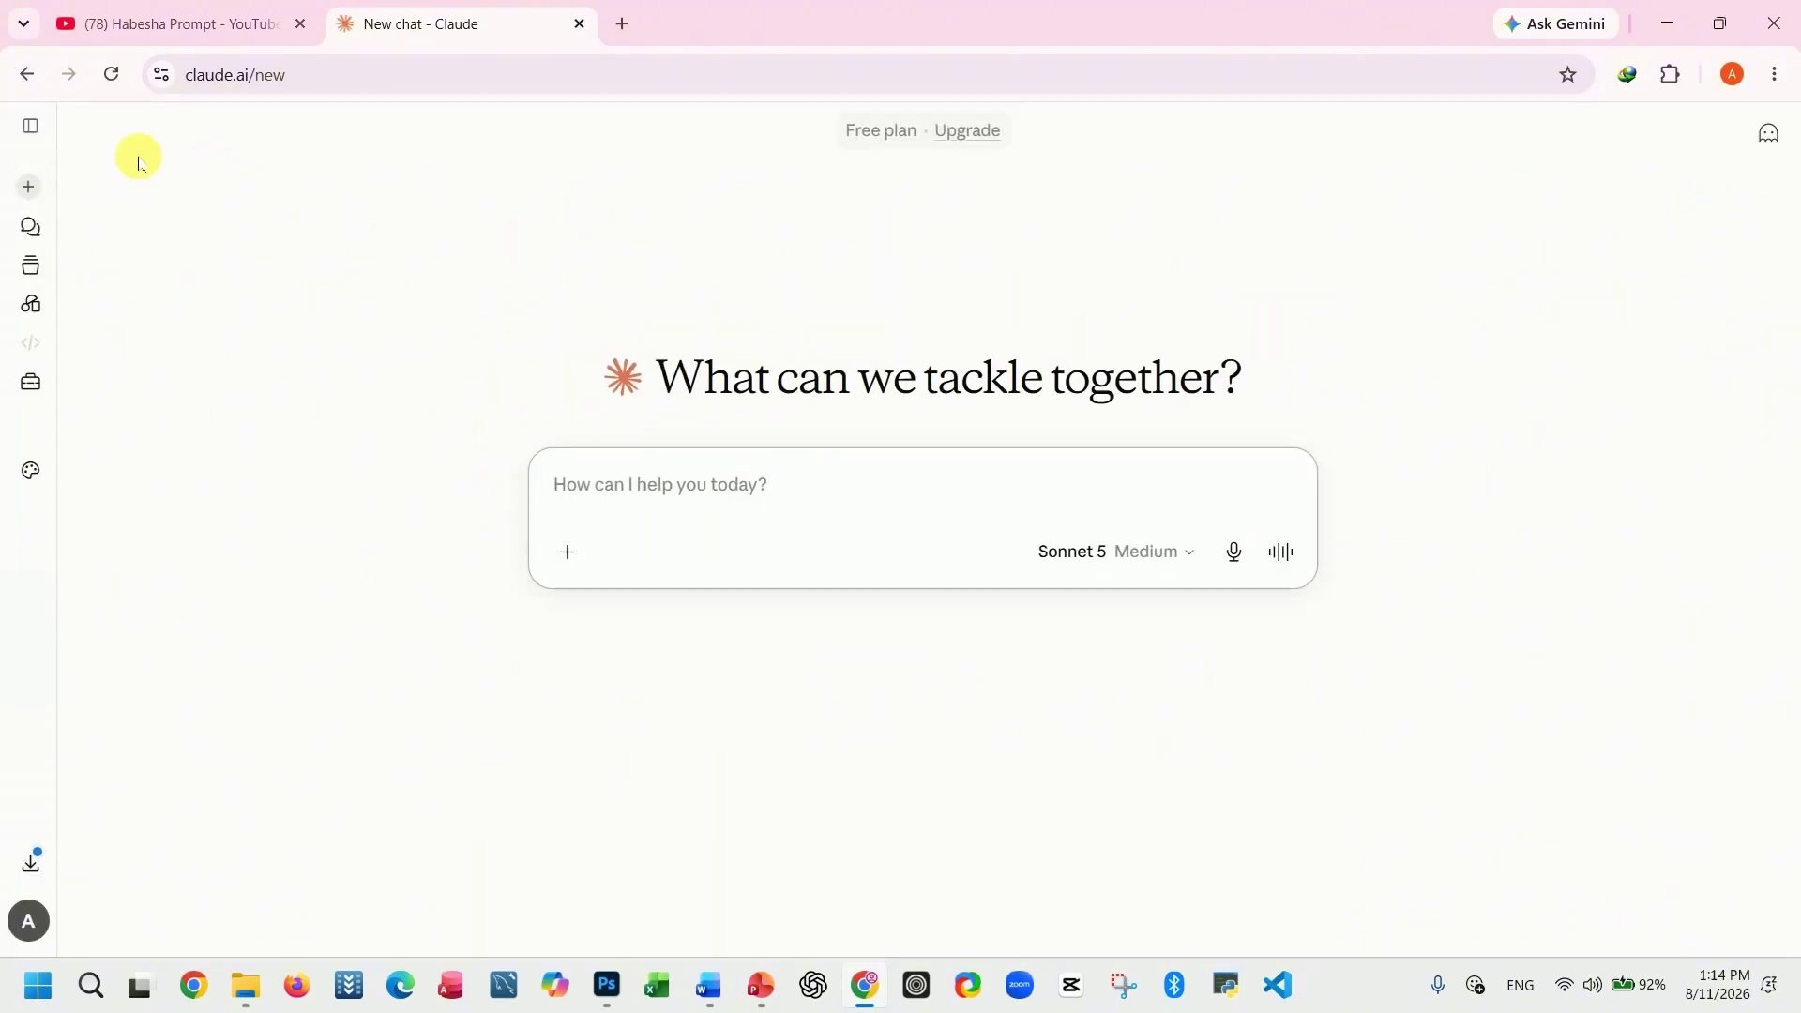
pyautogui.click(30, 126)
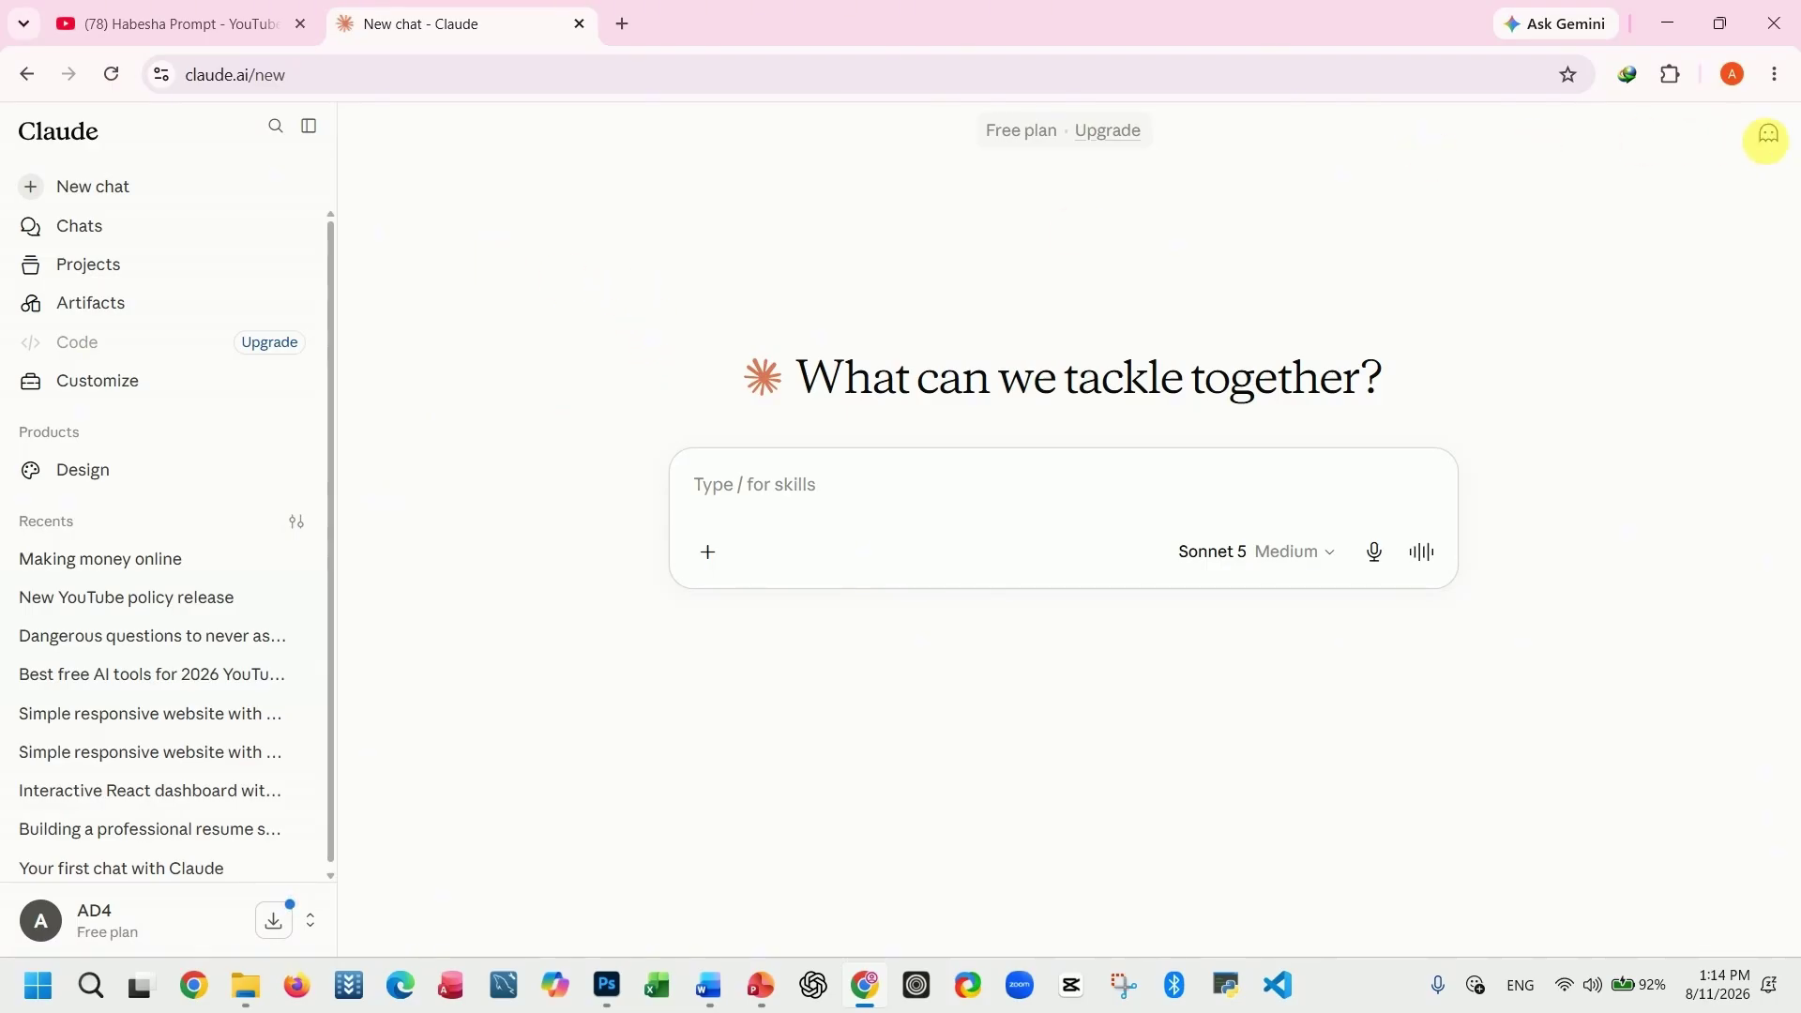
# - Collapse the sidebar, send the Amharic prompt "ኢትዮጵያ ውስጥ ልሰራቸ የምችላቸውን ቢዝነሶች ንገረኝ", and dismiss the notification offer
pyautogui.click(309, 126)
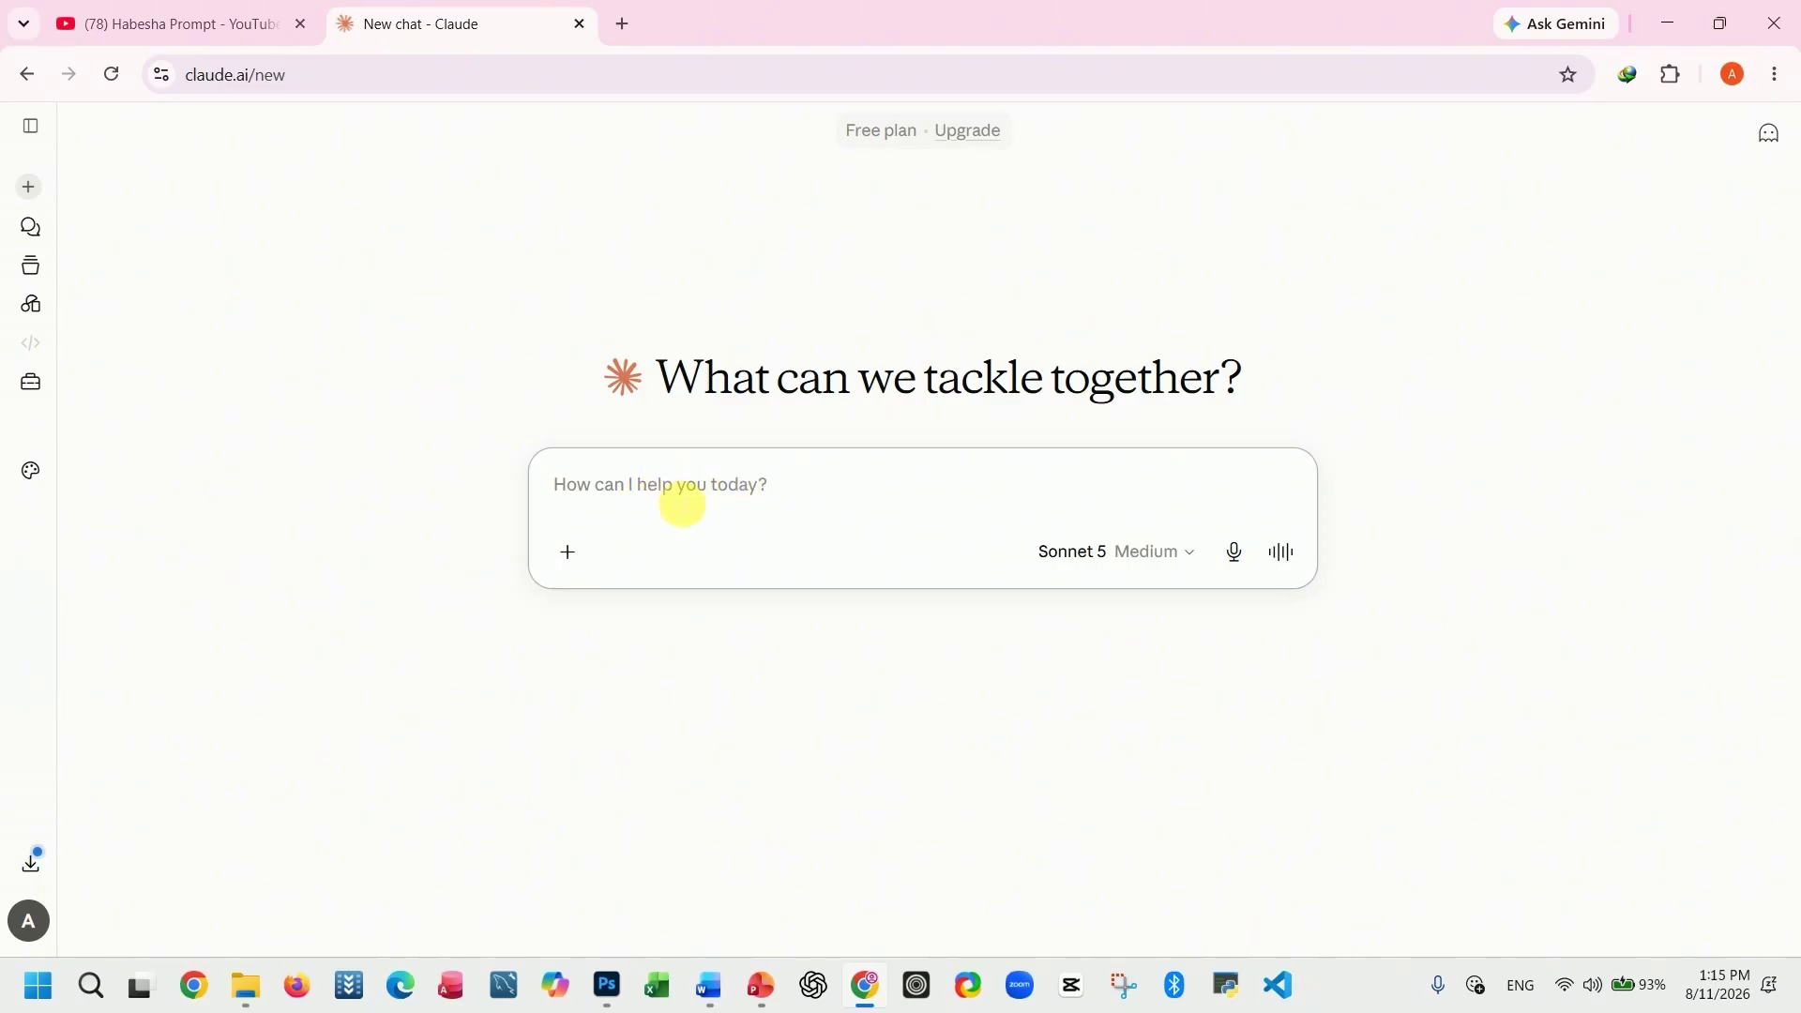
pyautogui.hotkey('alt', 'shift')
pyautogui.write('ሌት')
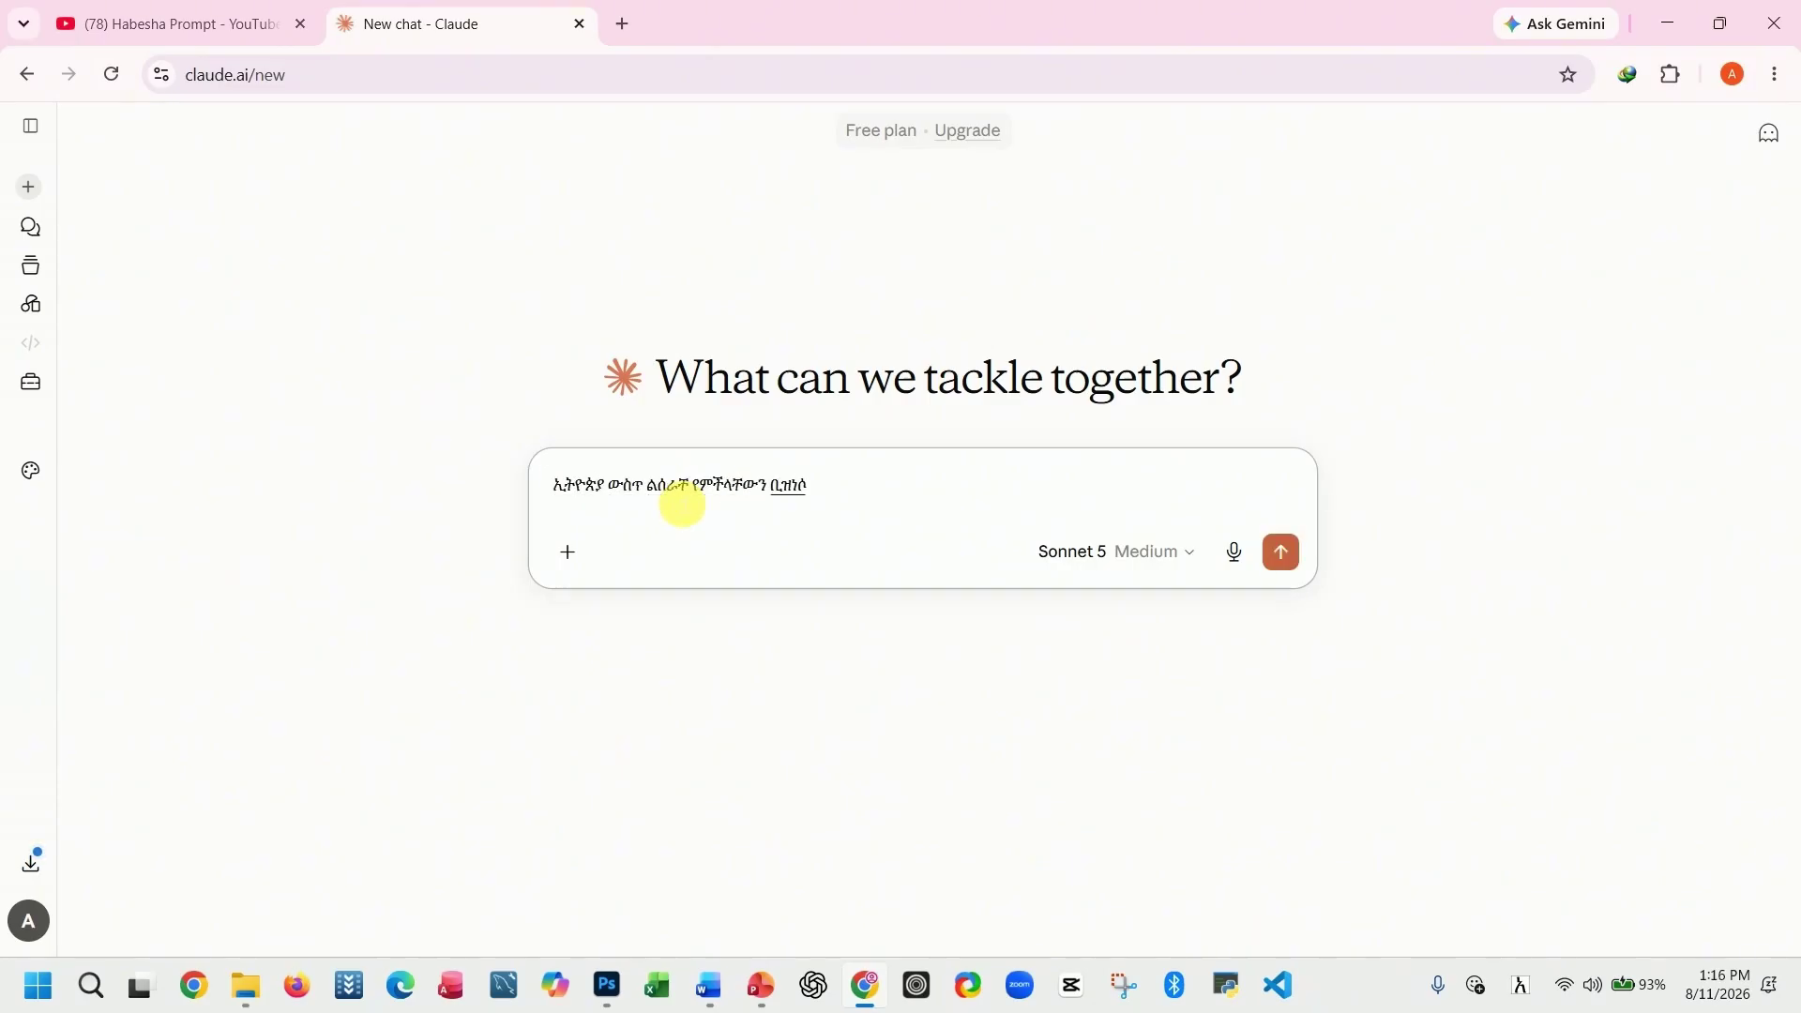
pyautogui.write('ሶች ንገረኝ')
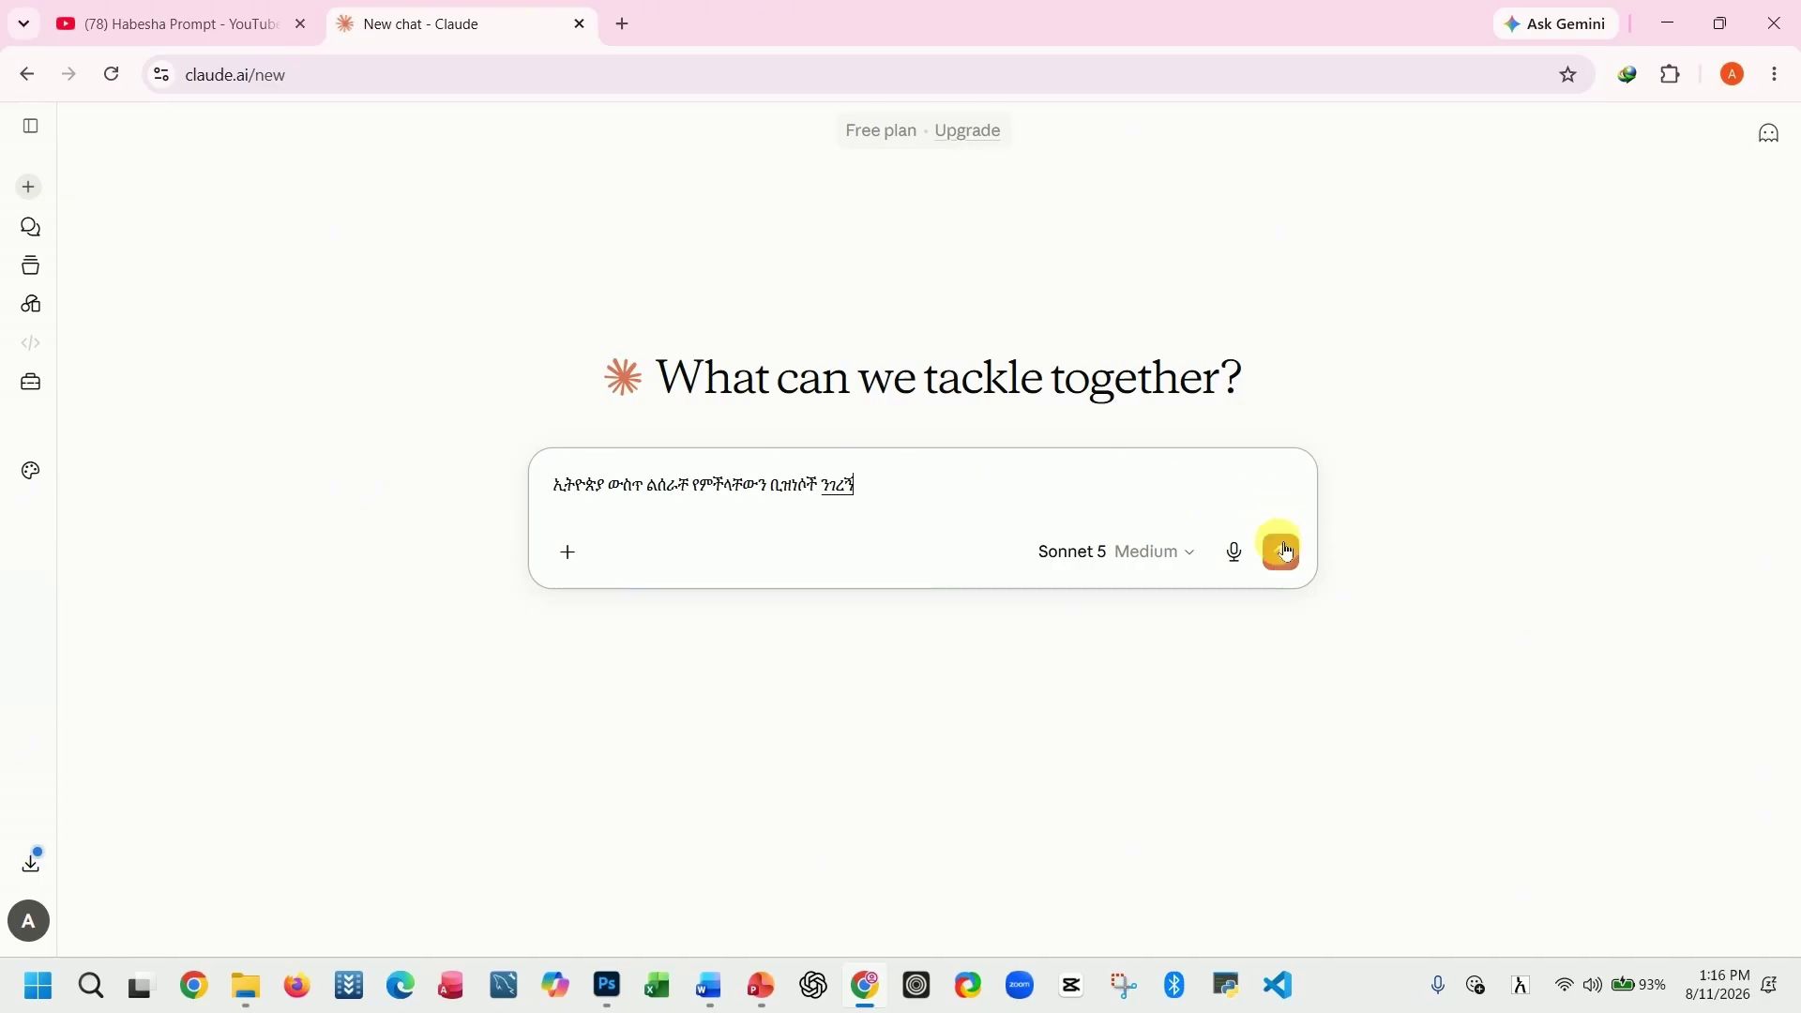
pyautogui.click(1285, 557)
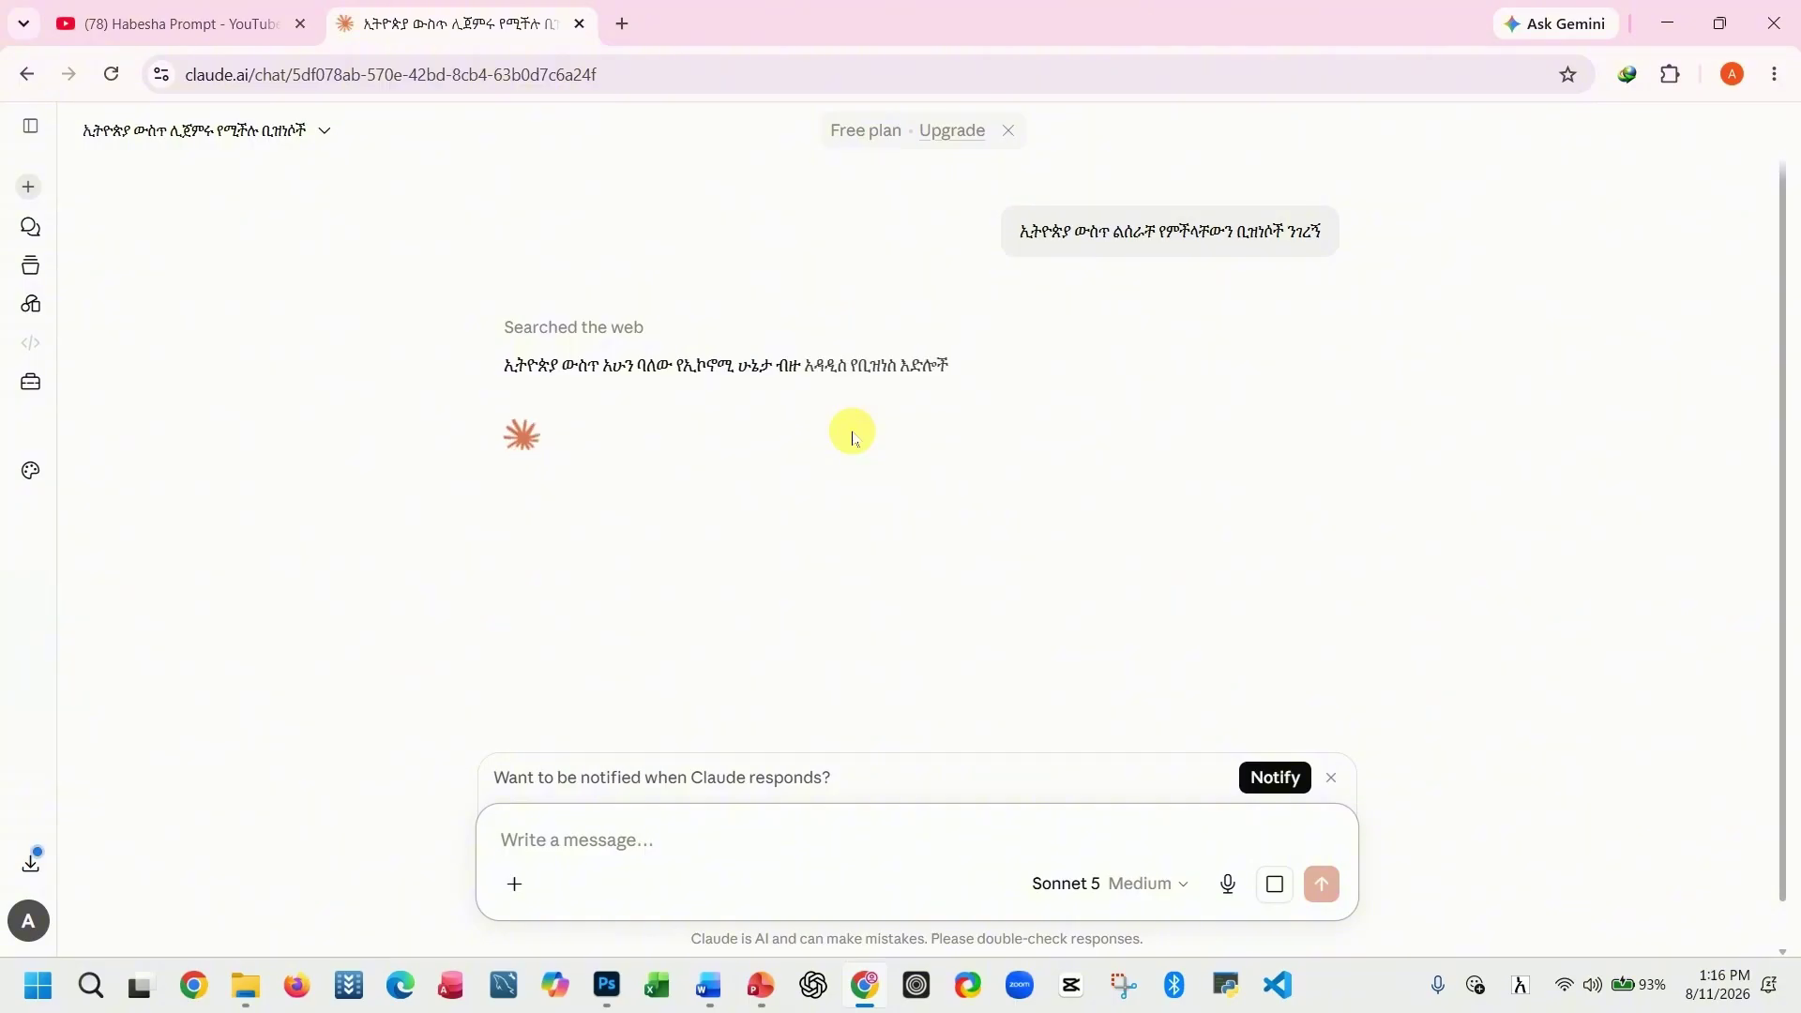
pyautogui.click(1343, 780)
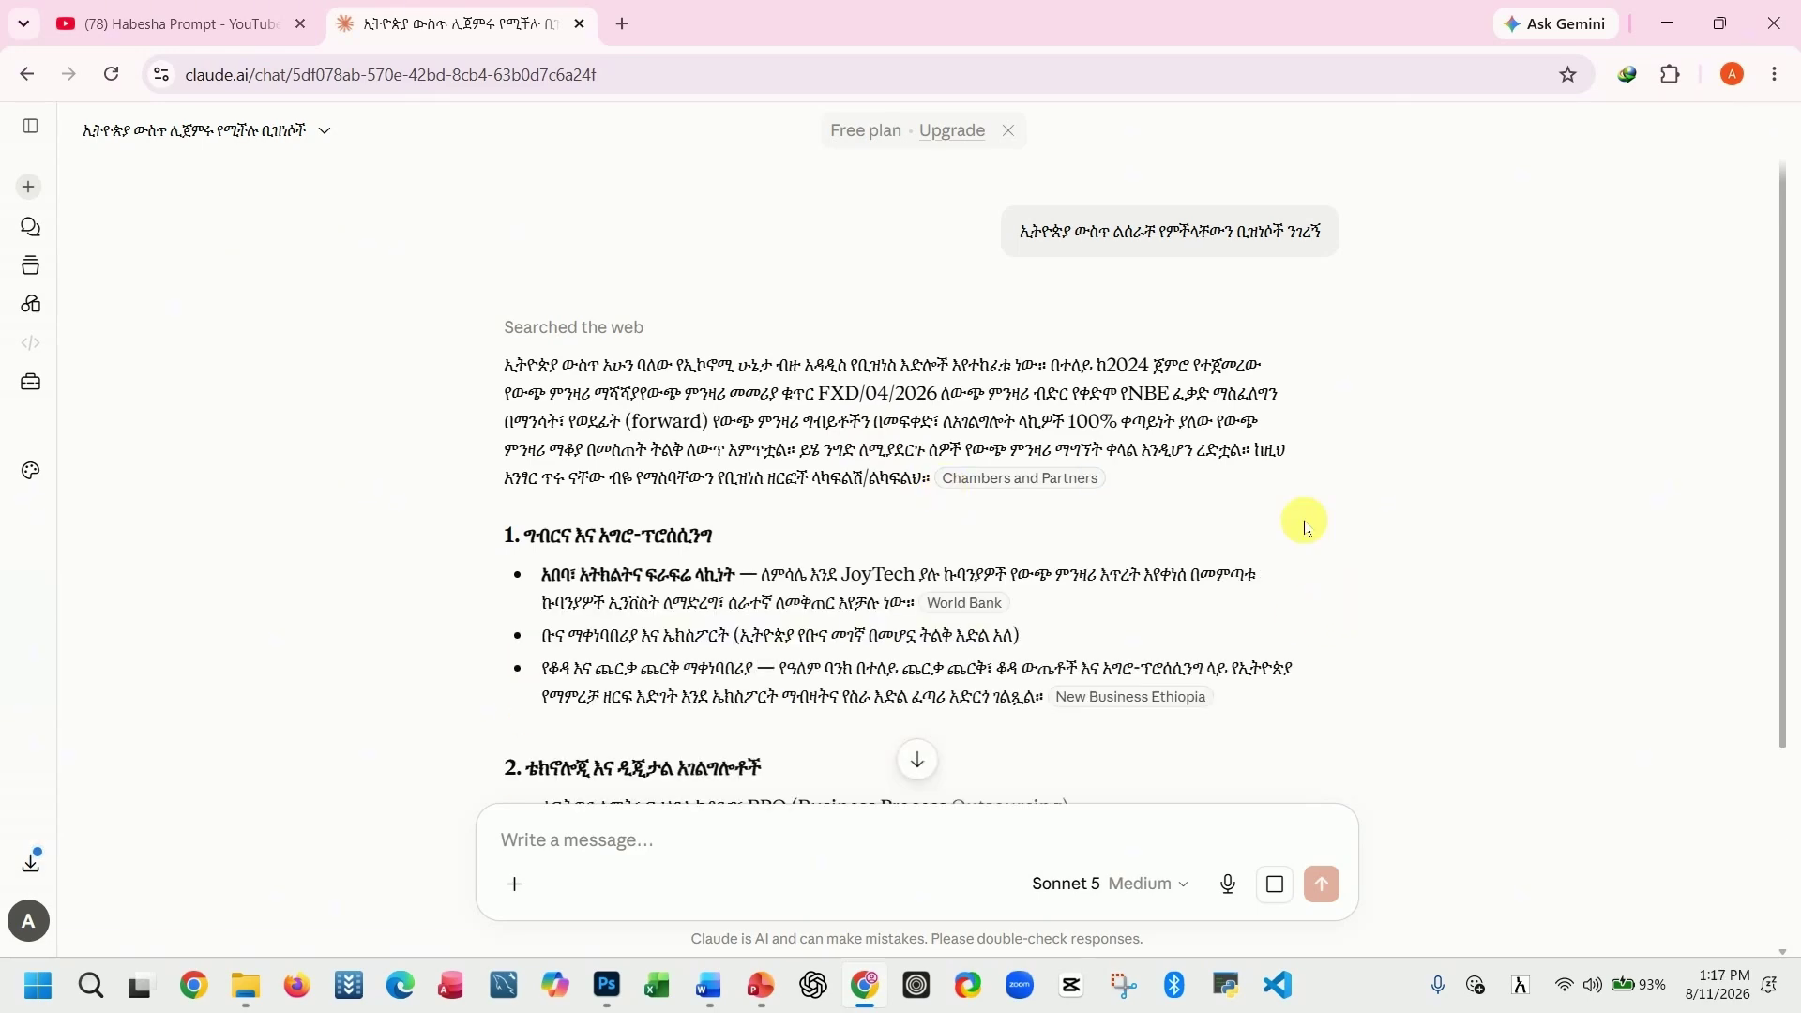
# - Skim the Amharic answer, then edit the sent prompt by adding "ከ0 ተነስቼ" at its end and save it
pyautogui.scroll(-3, 1077, 525)
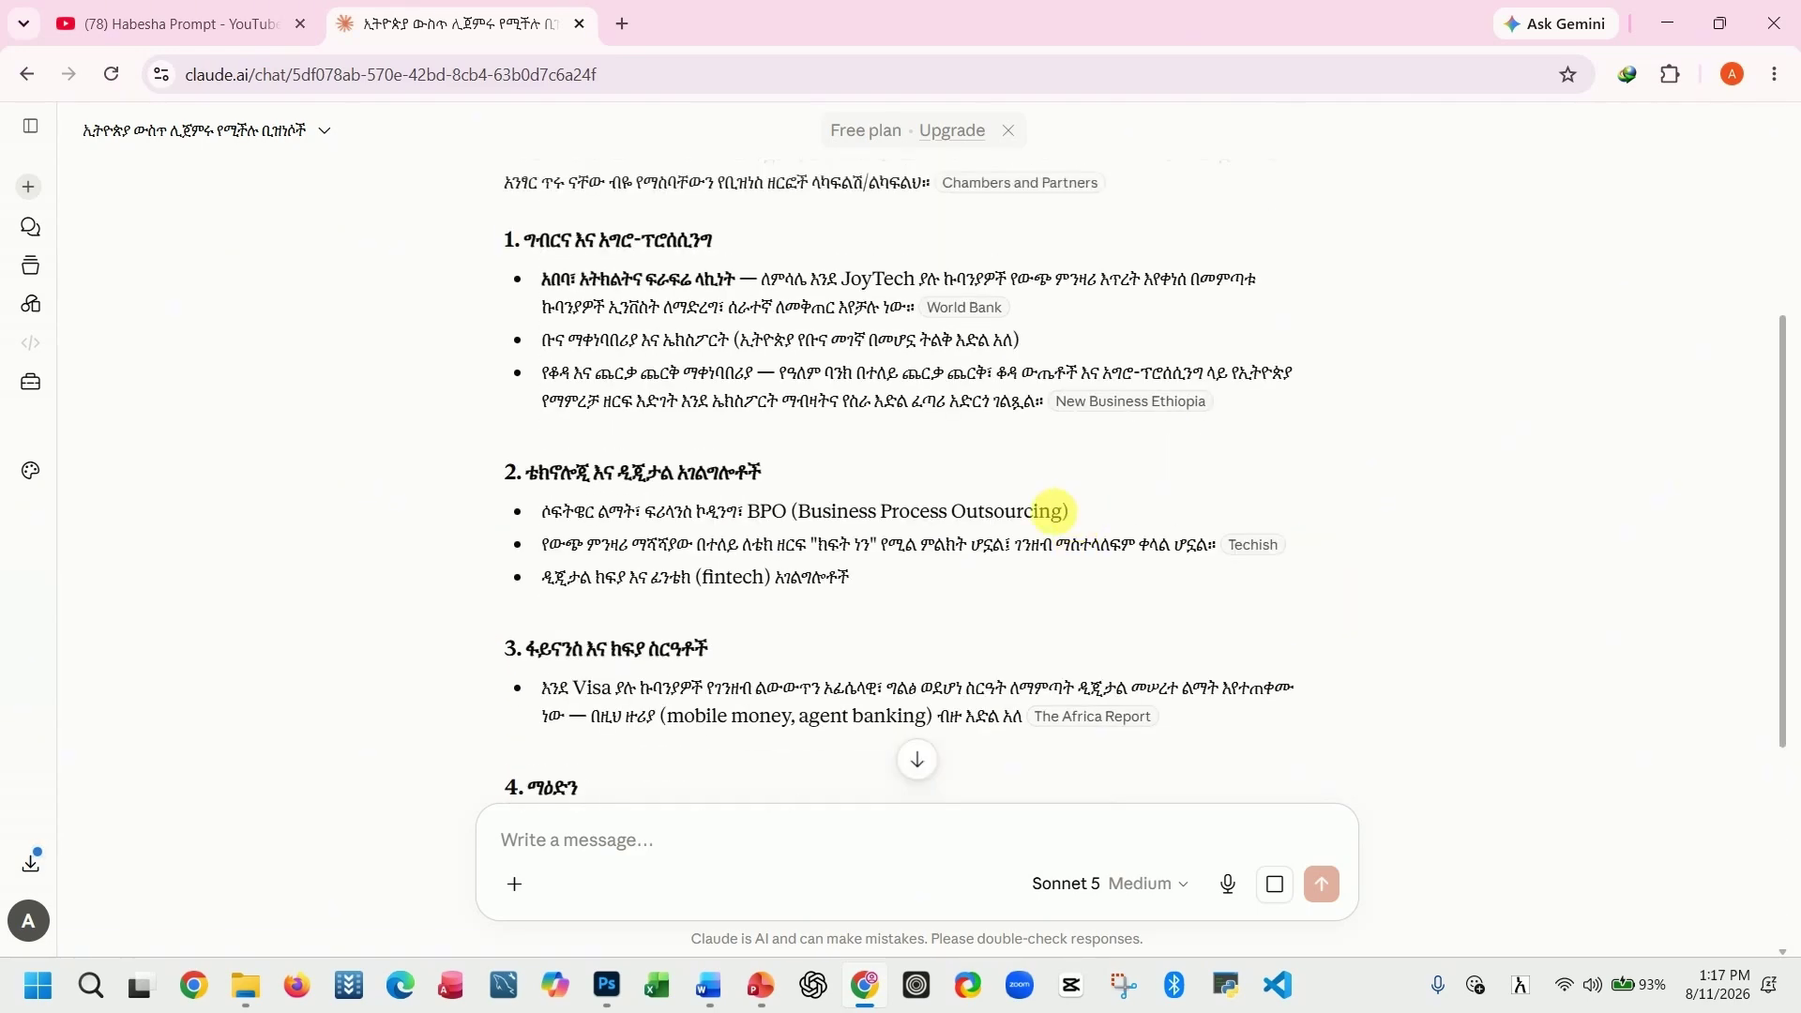
pyautogui.scroll(-5, 855, 404)
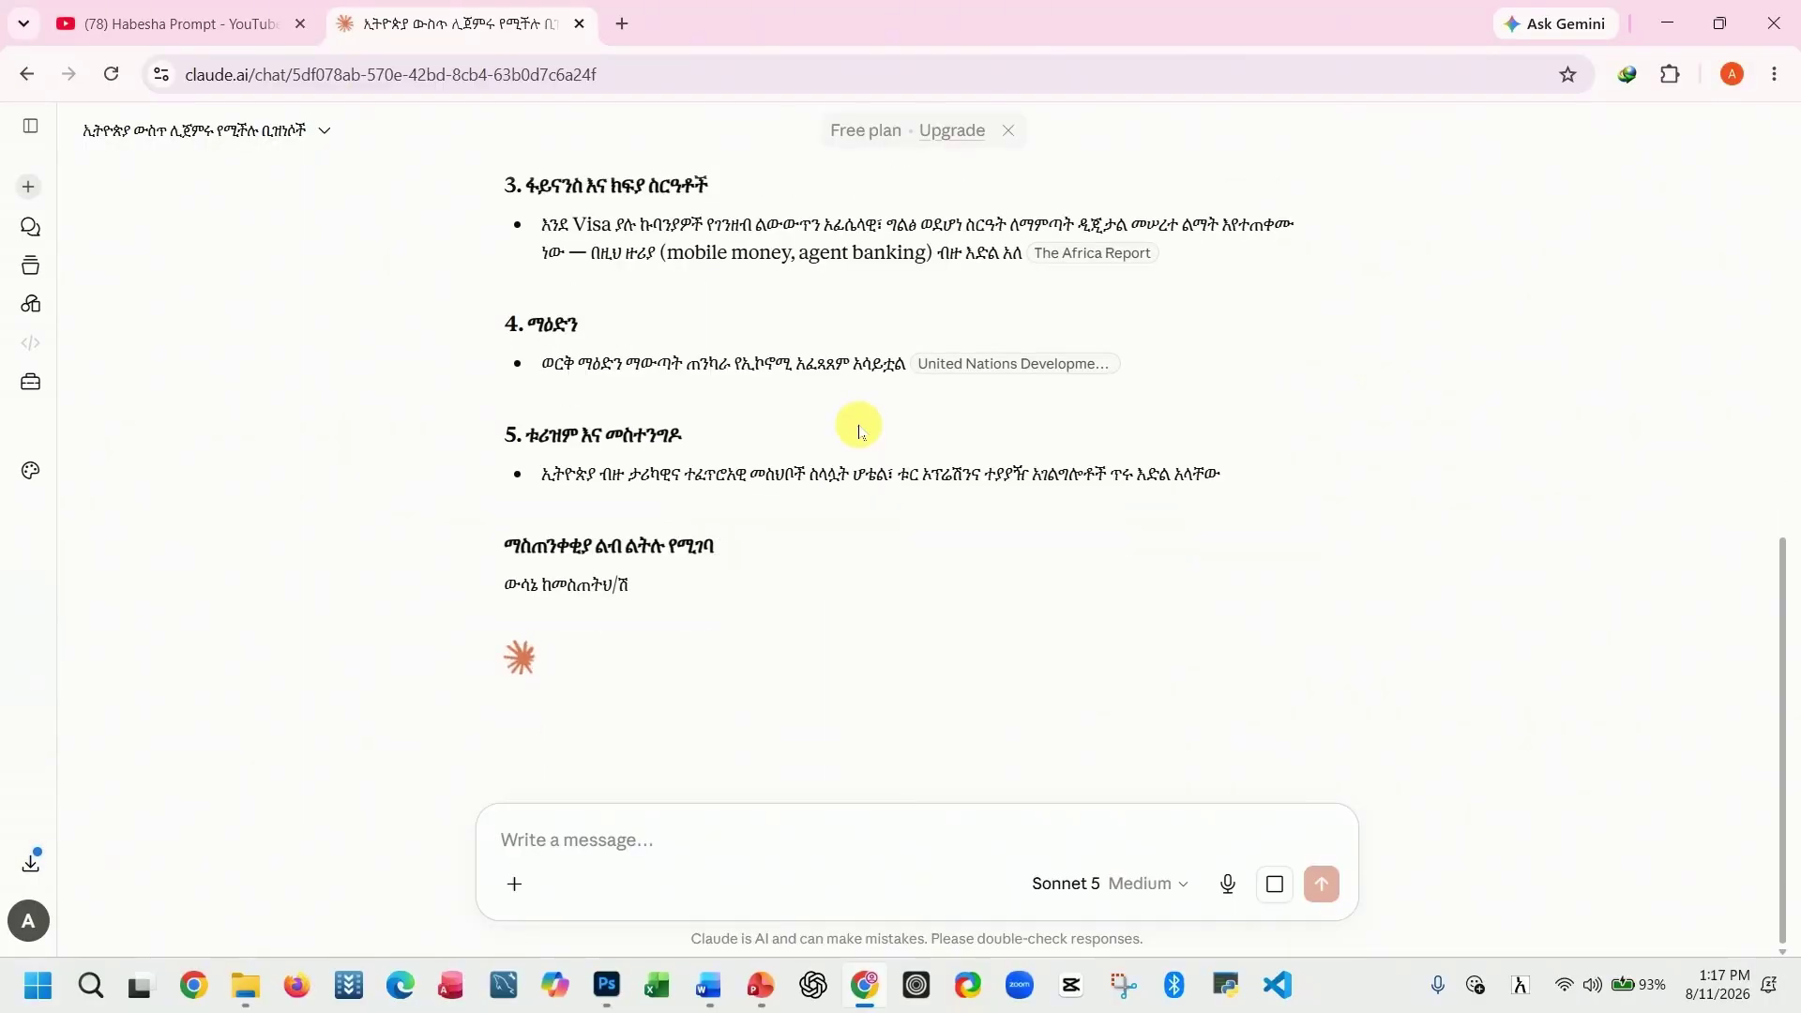
pyautogui.scroll(2, 861, 439)
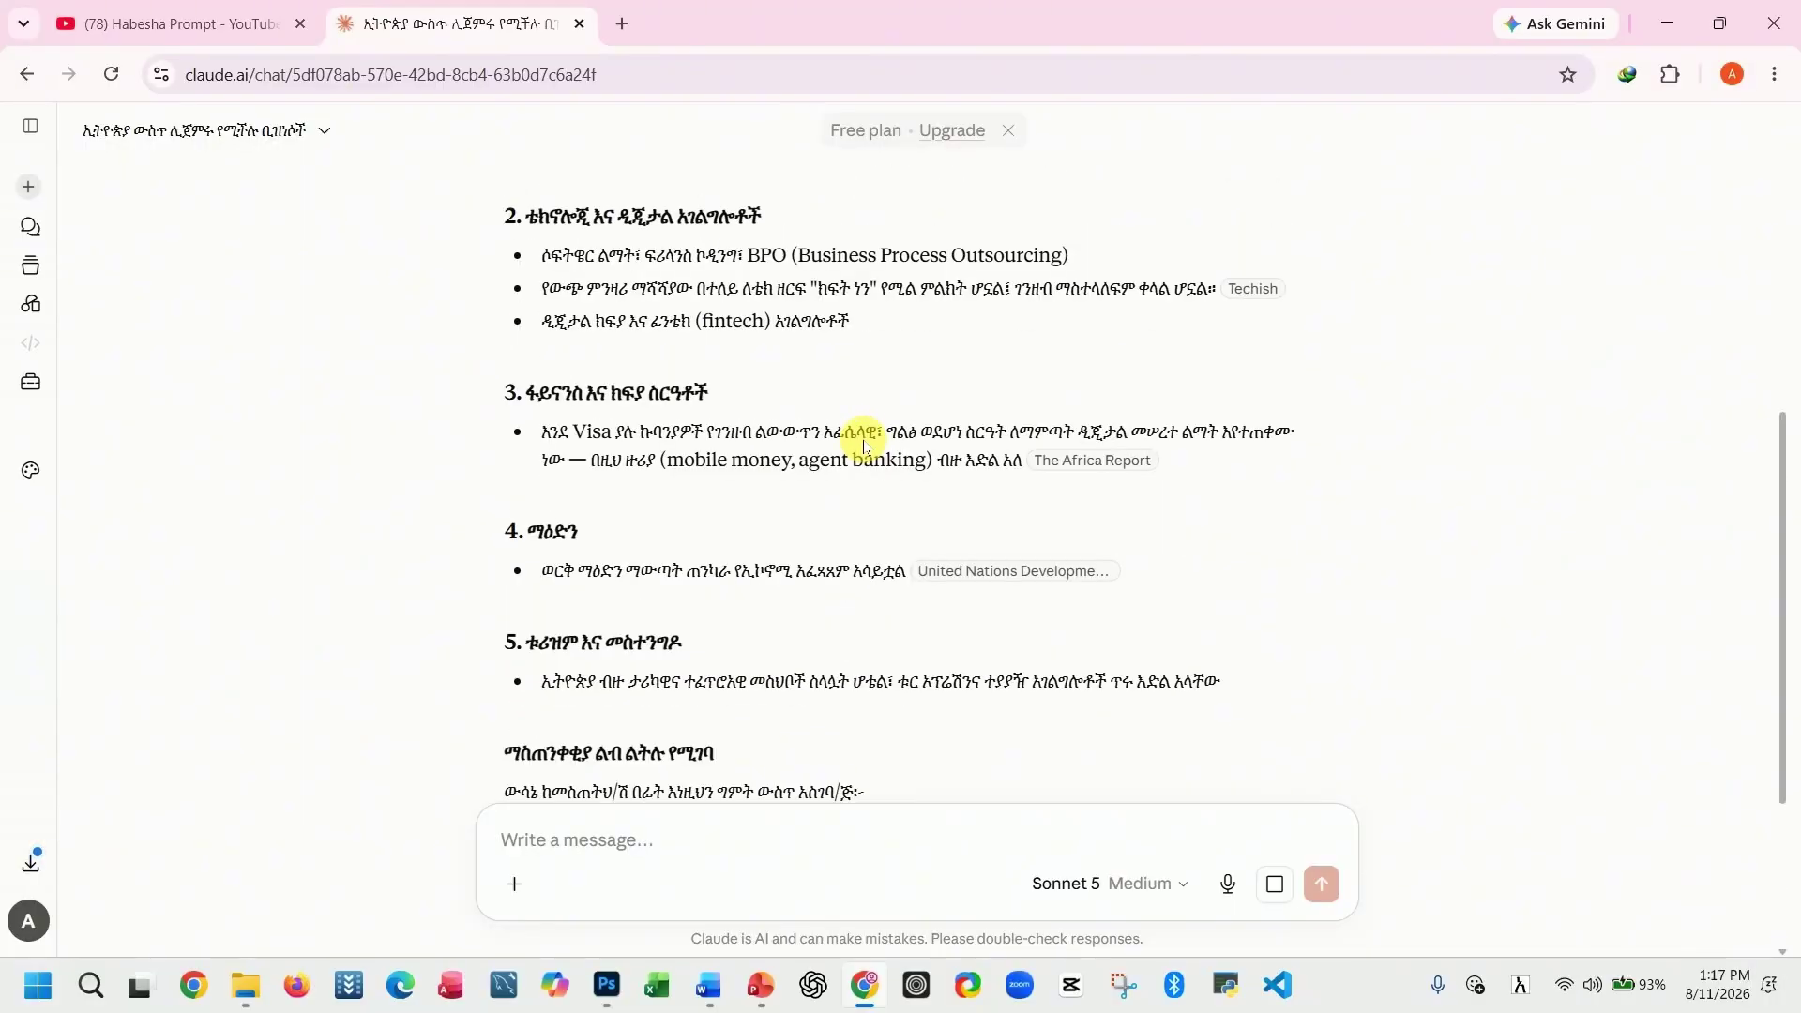
pyautogui.scroll(2, 864, 445)
pyautogui.scroll(5, 870, 446)
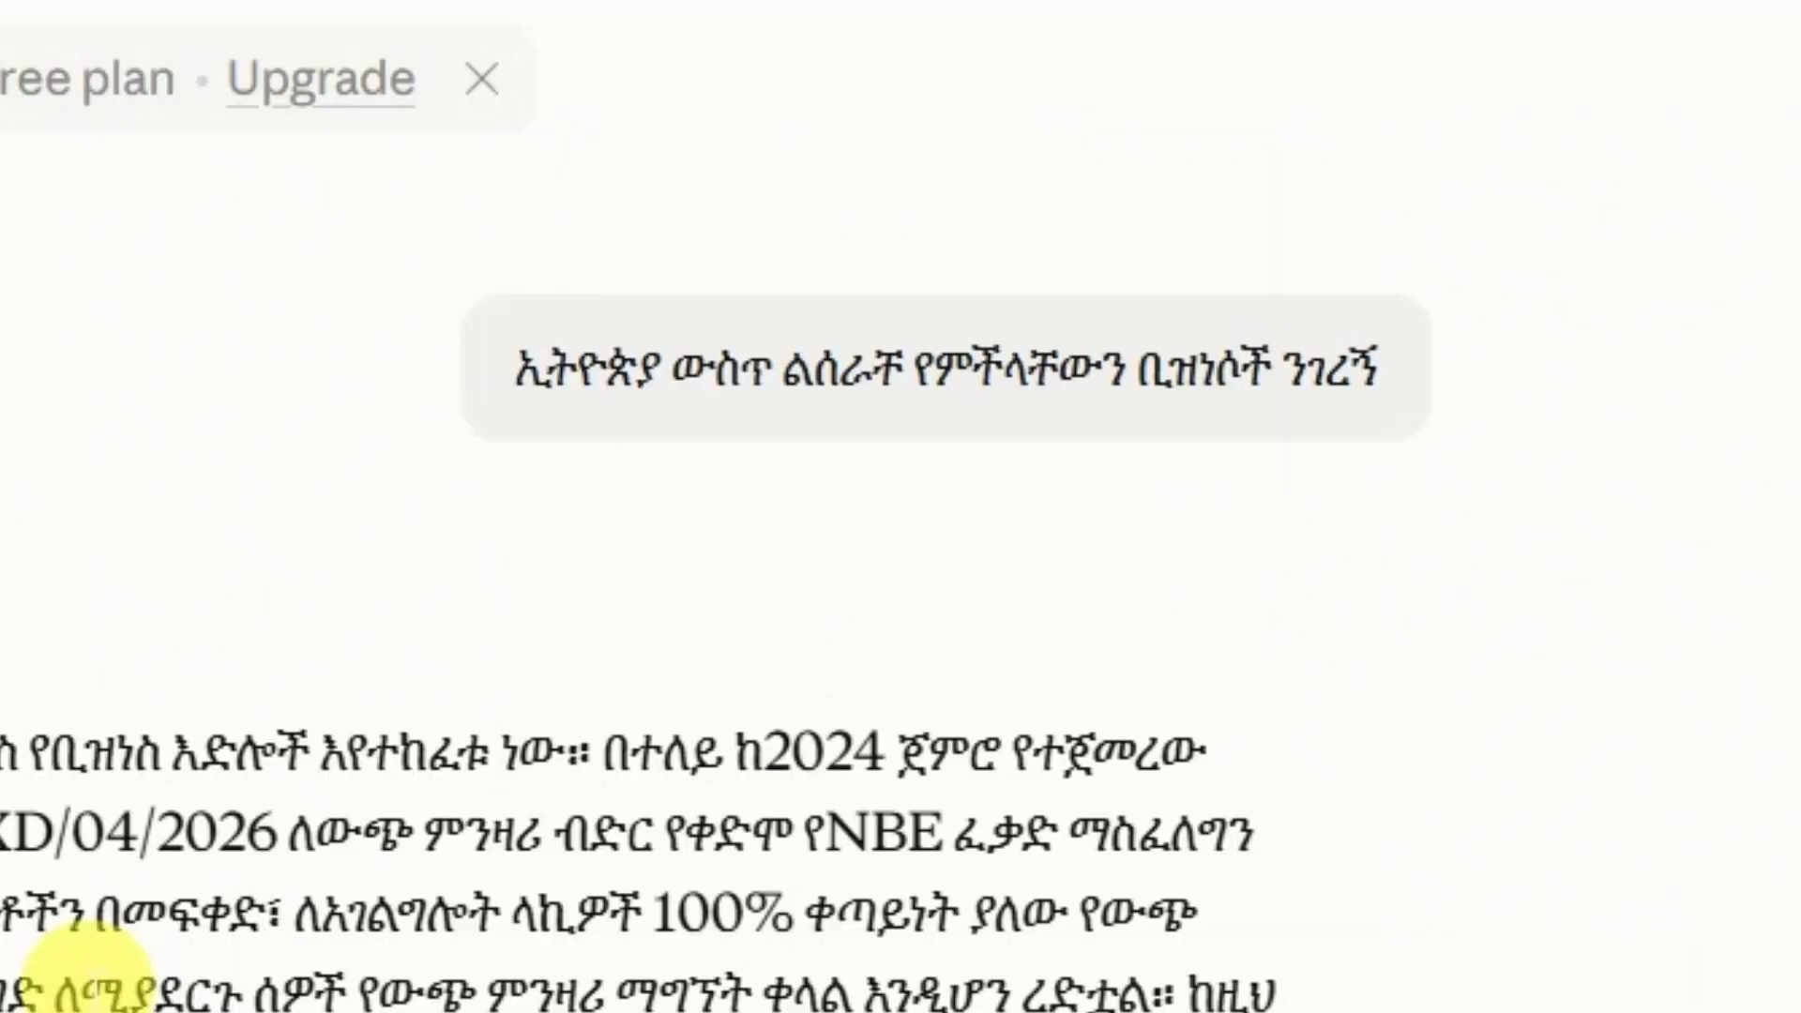
pyautogui.moveTo(901, 403)
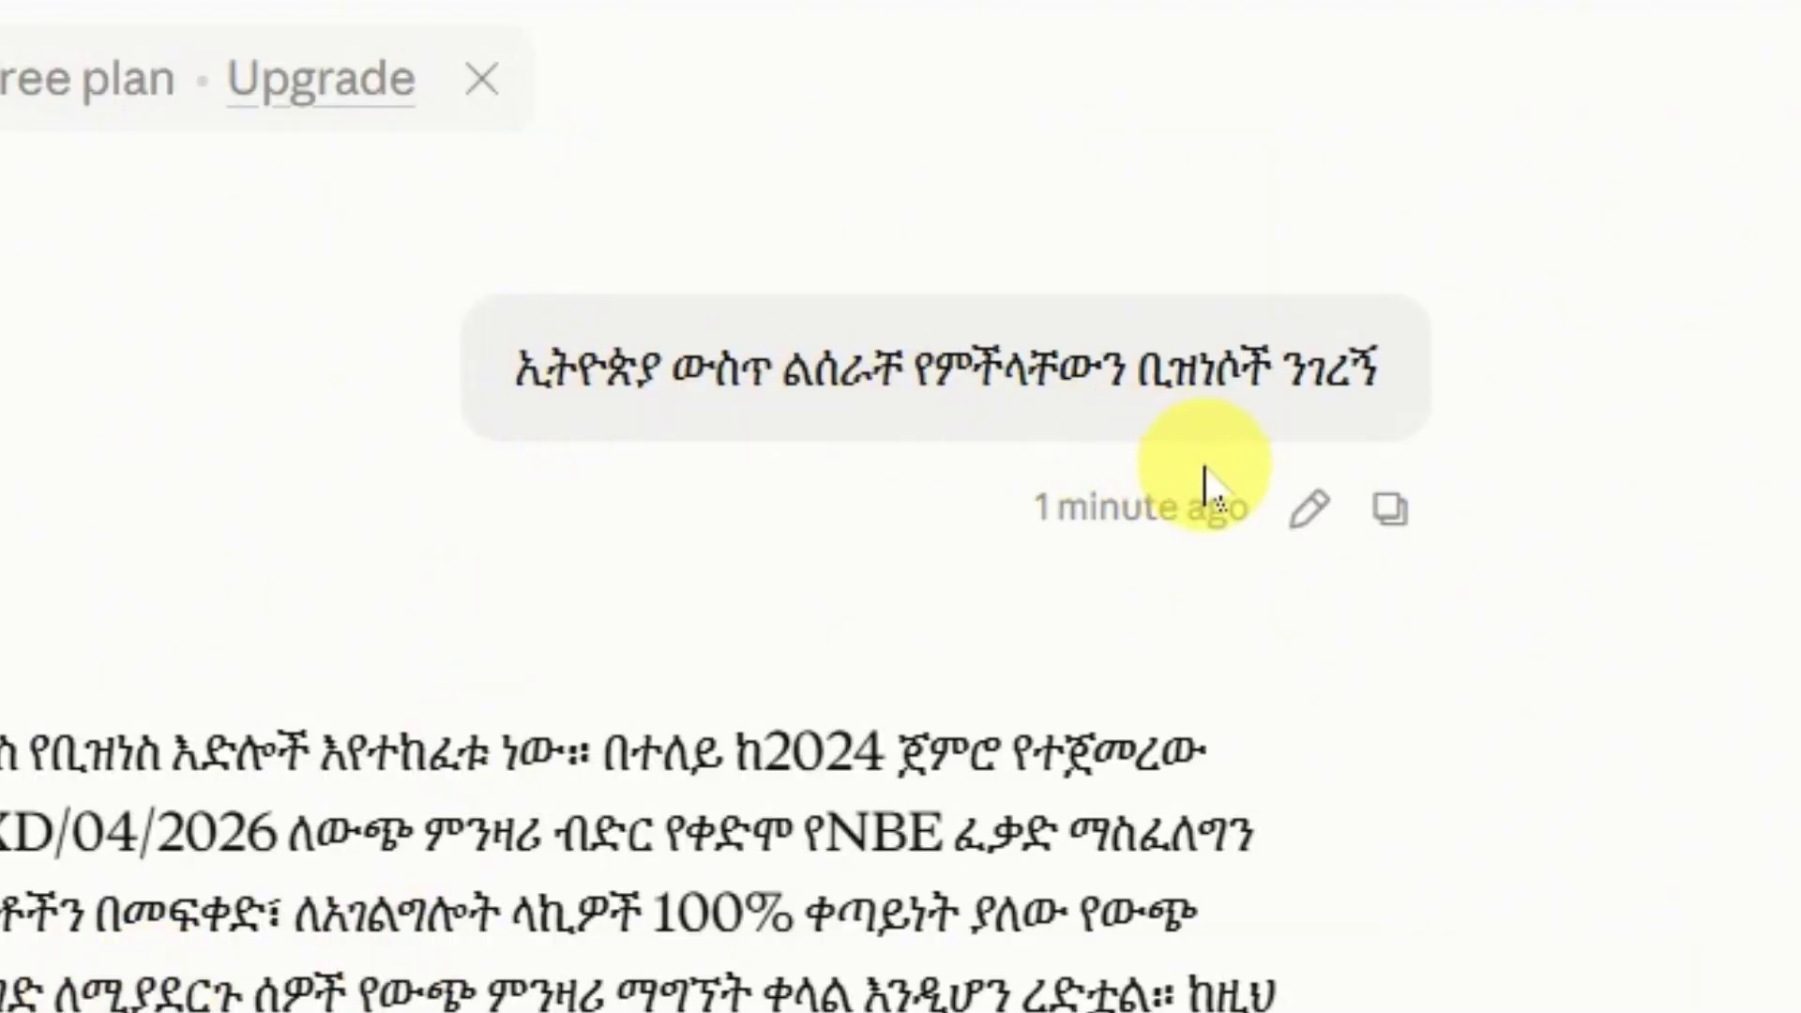
pyautogui.click(1318, 514)
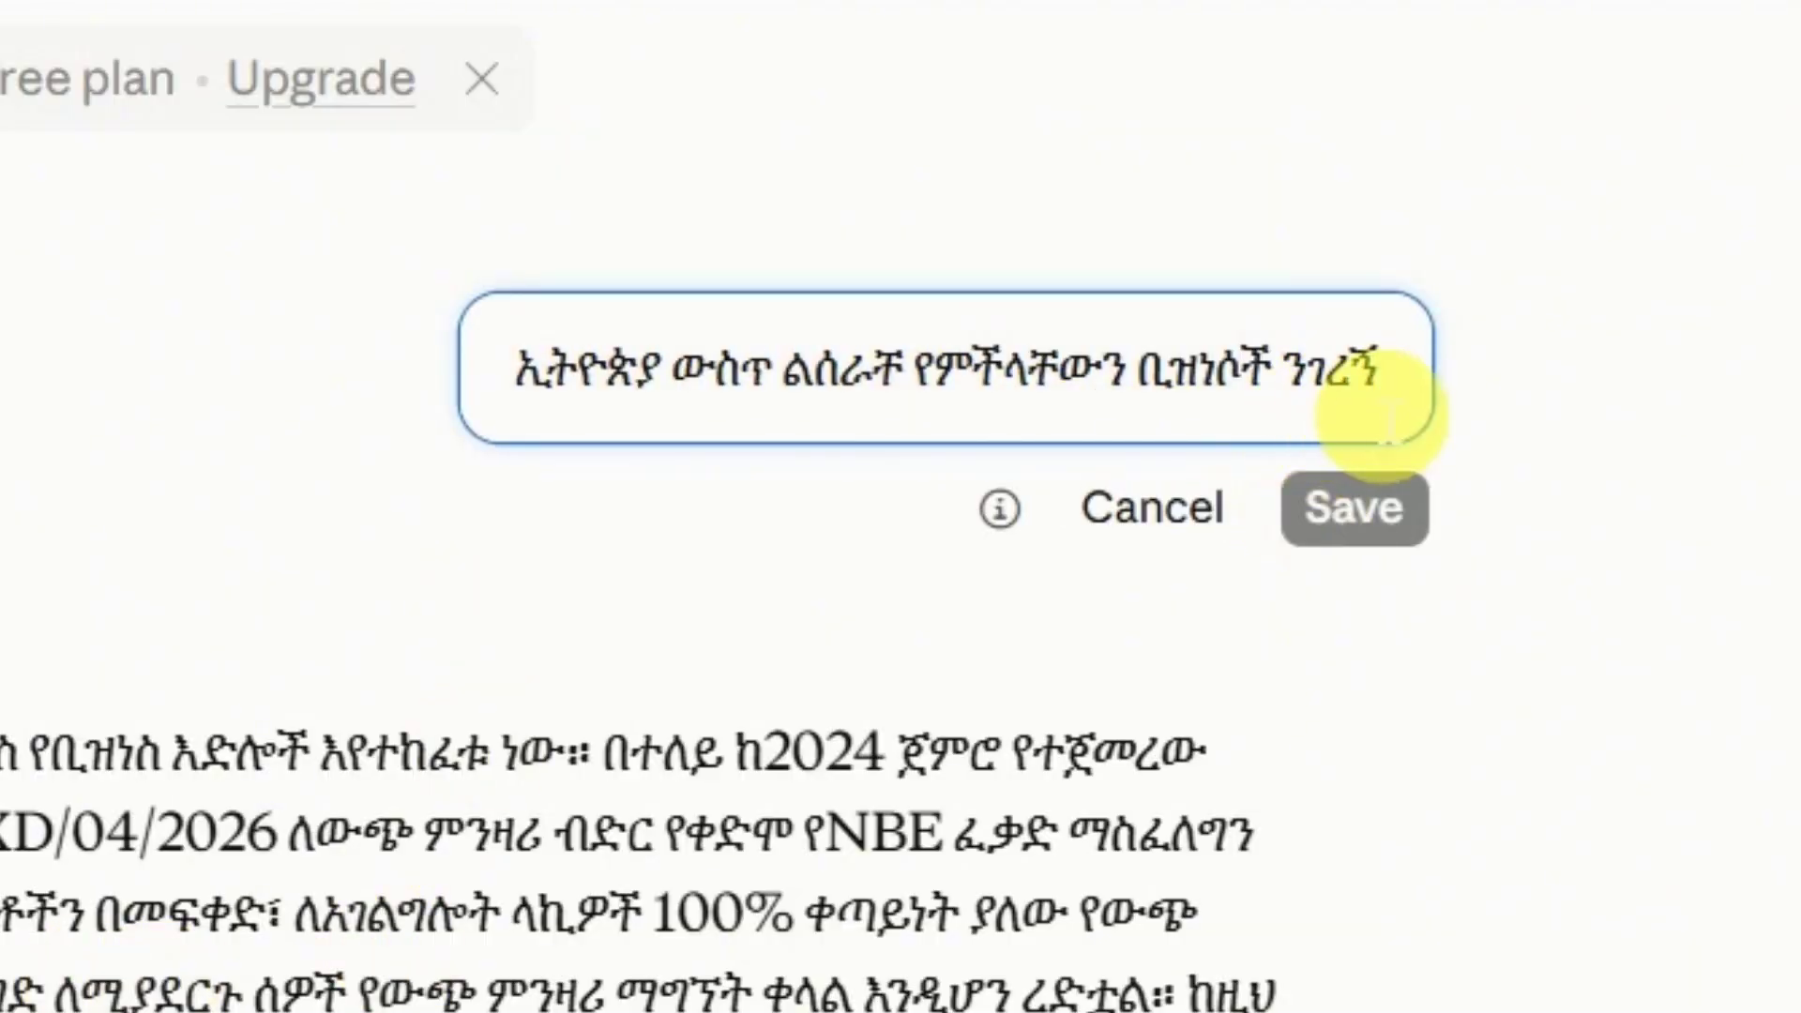
pyautogui.write('፧')
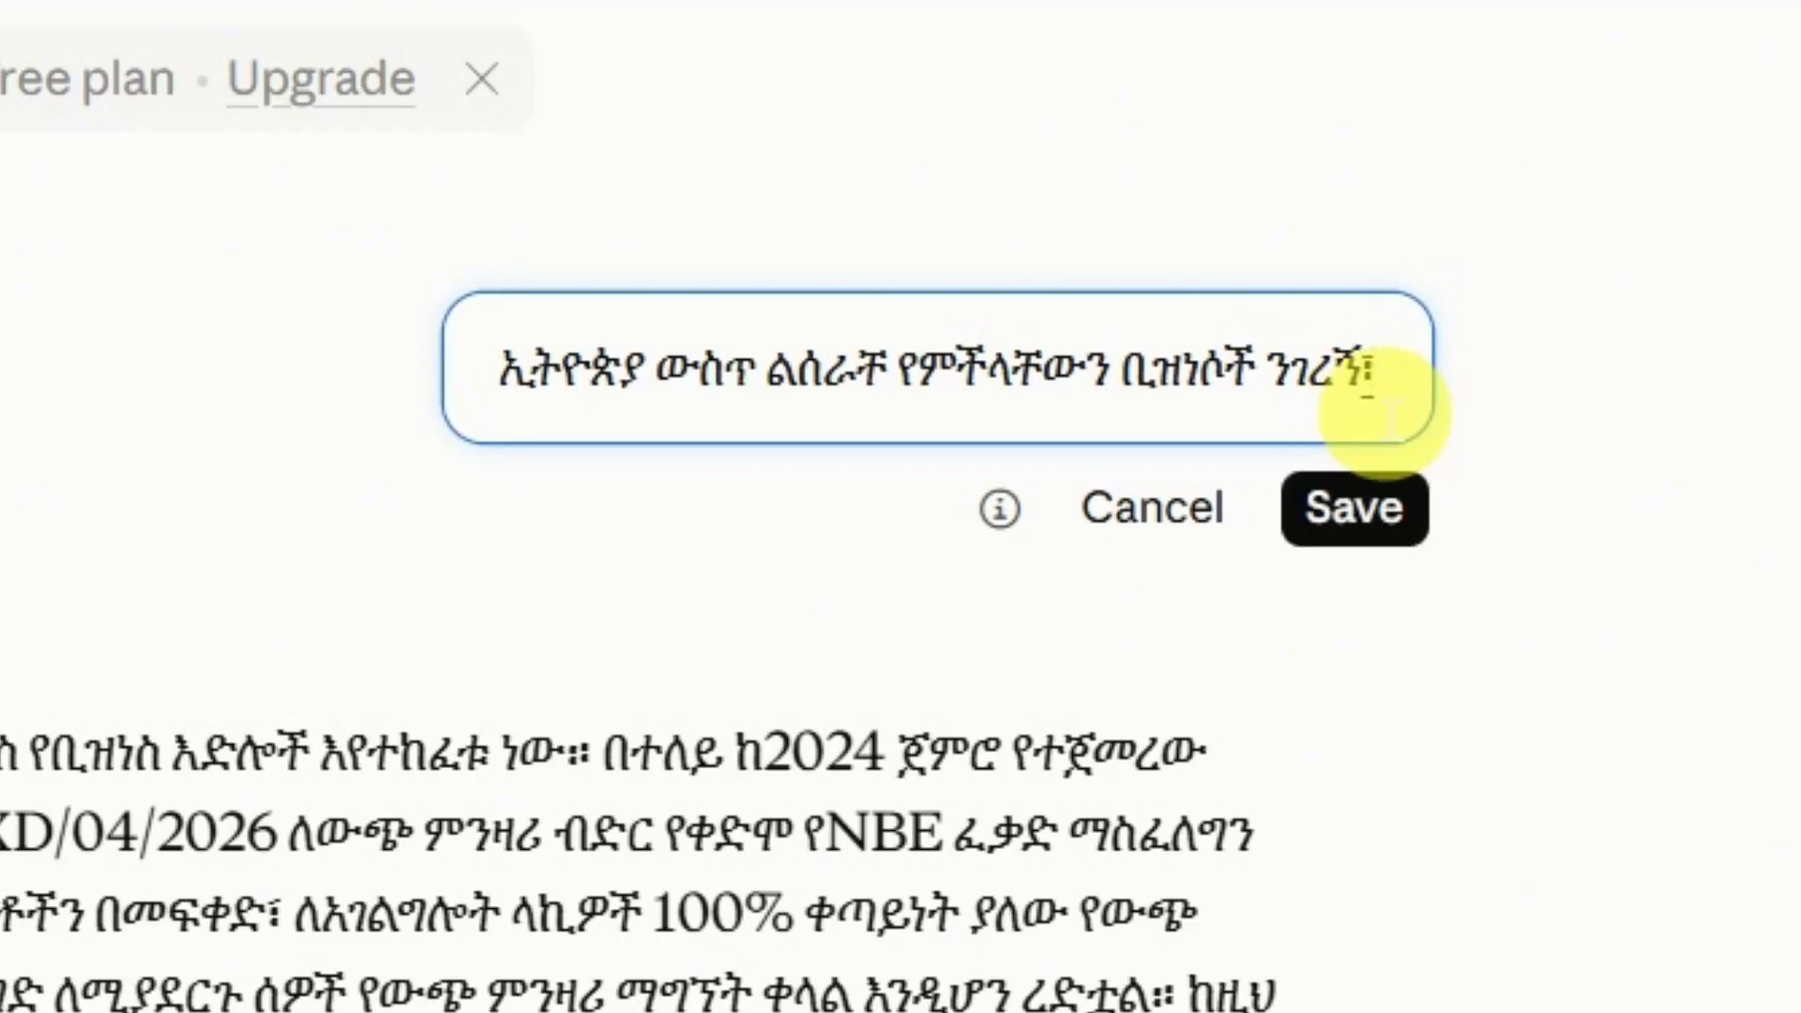
pyautogui.write('ከ0 ተነስቼ')
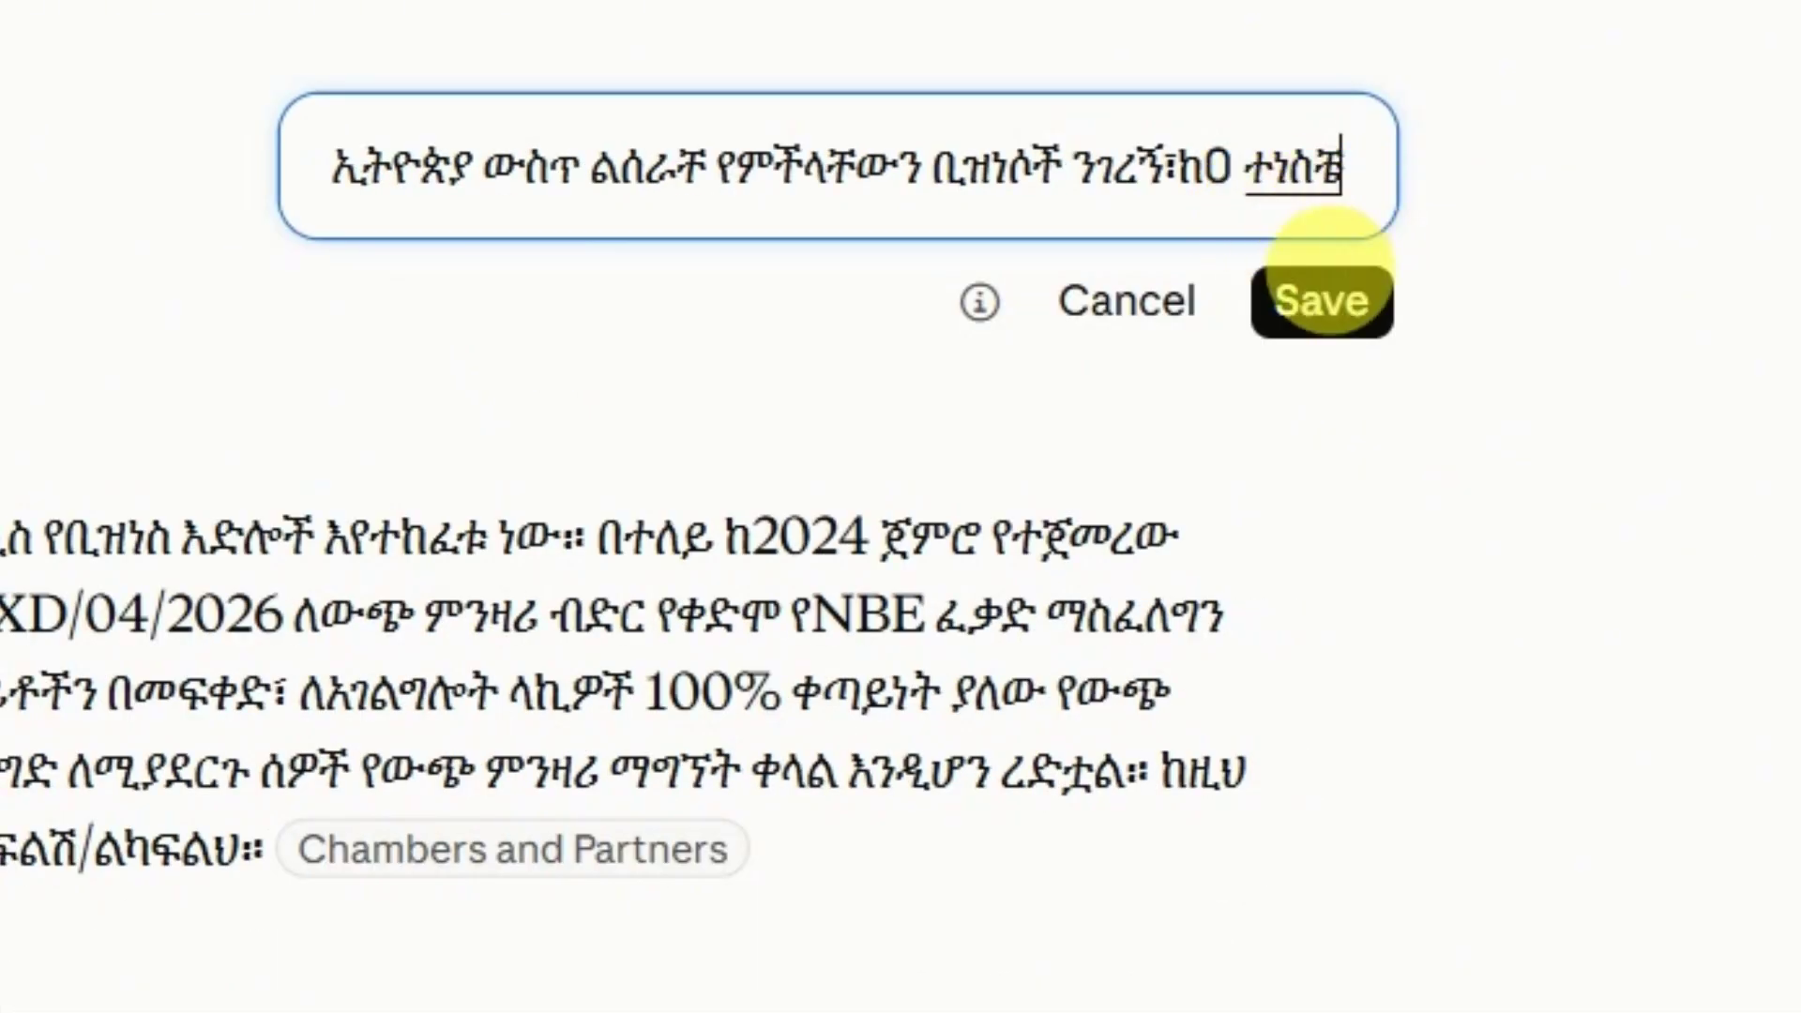
pyautogui.click(1331, 313)
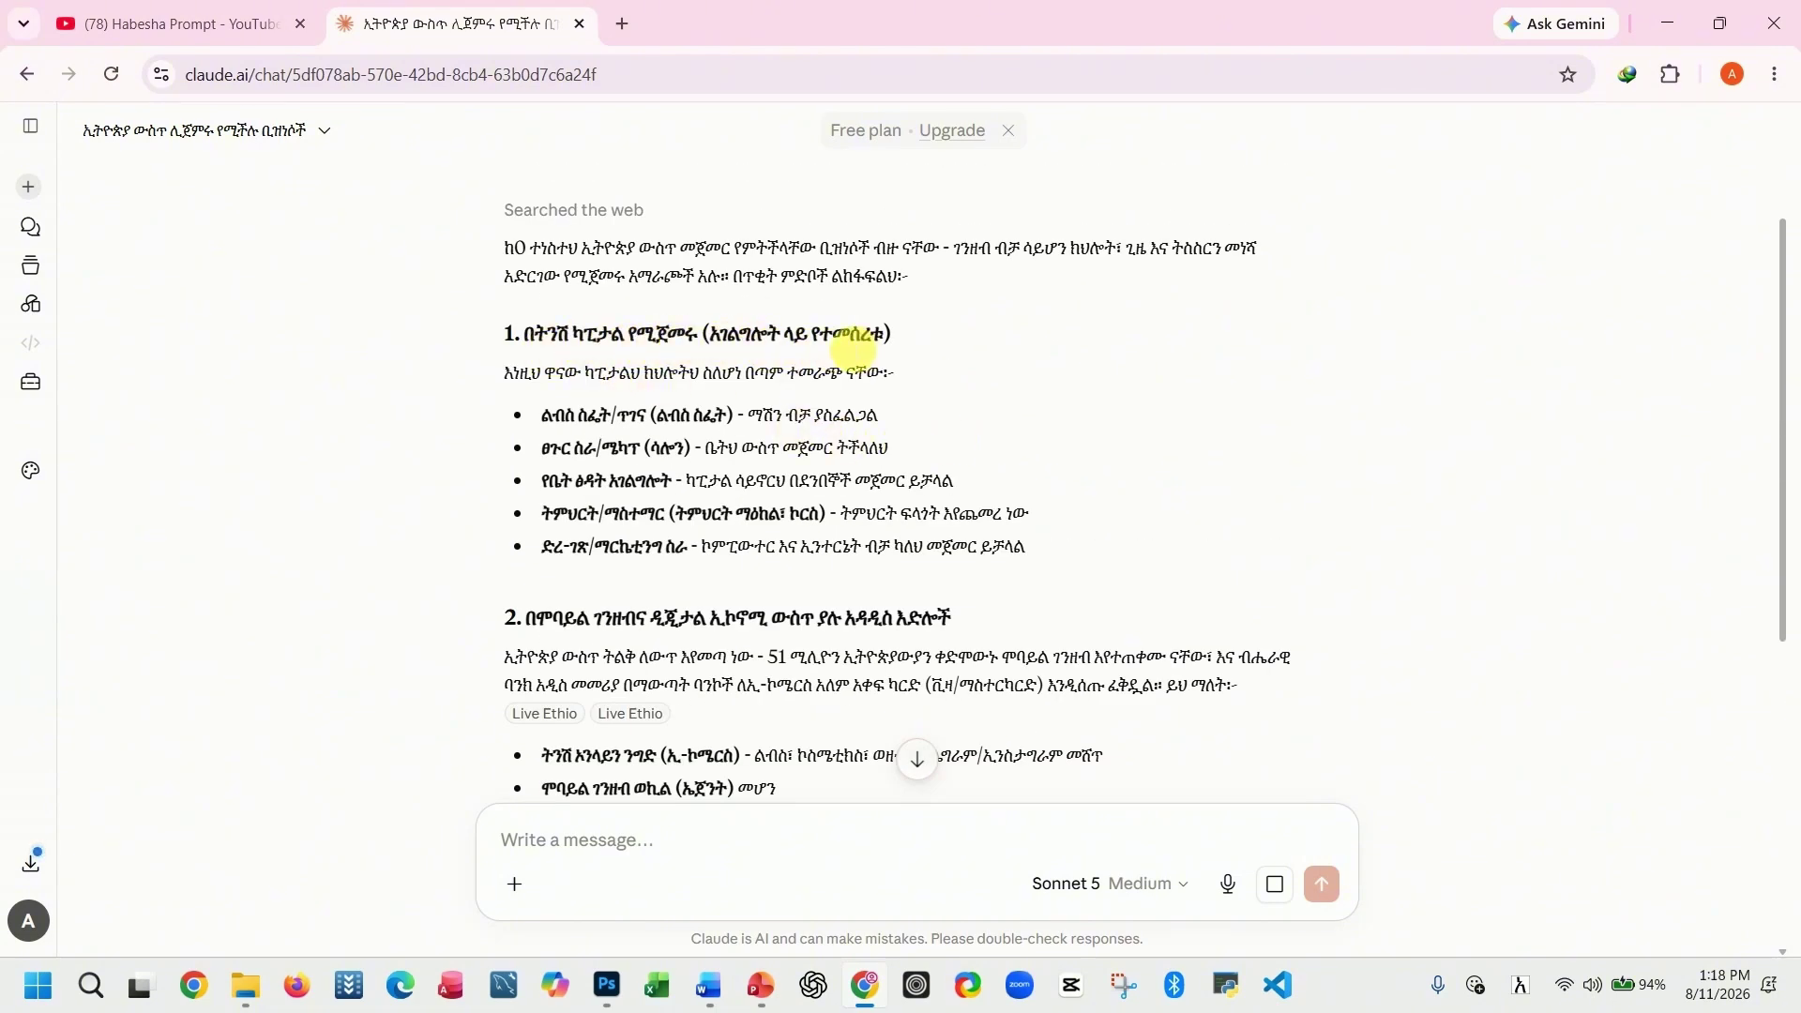
# - Read through the regenerated business answer, highlighting the bulleted ideas in its first section
pyautogui.moveTo(554, 424); pyautogui.dragTo(1050, 560)
pyautogui.scroll(-3, 812, 561)
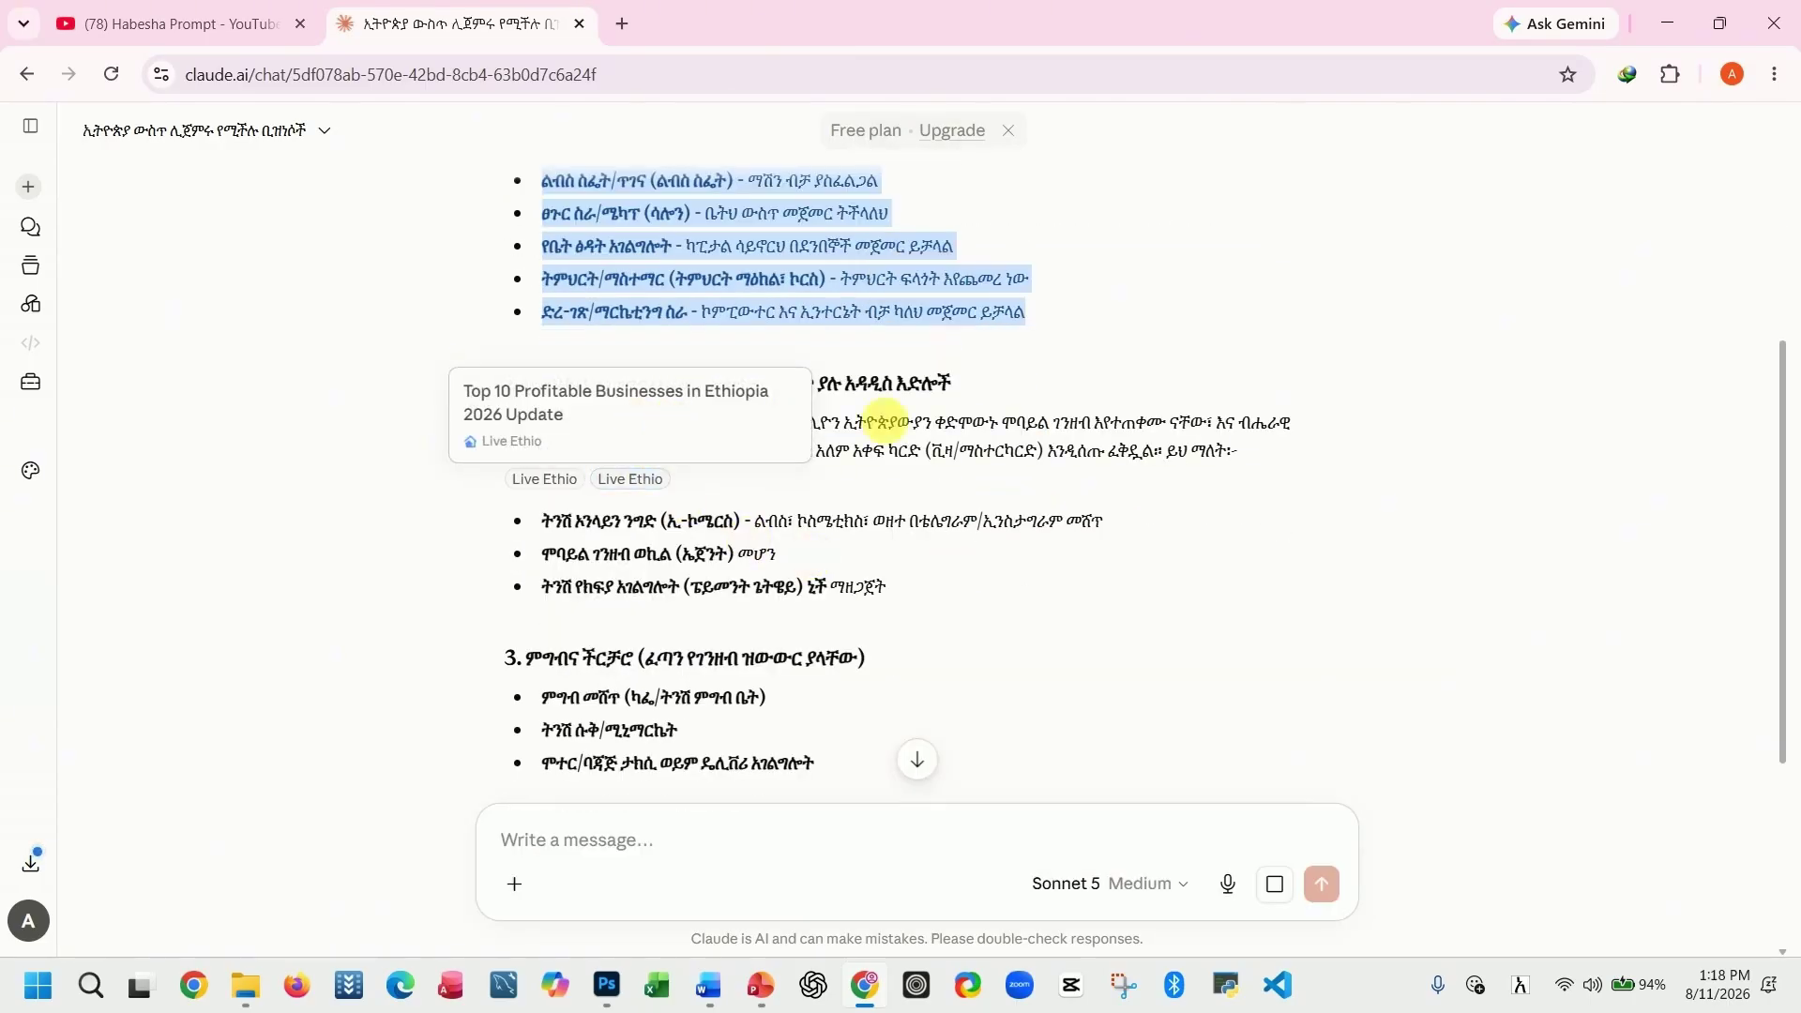
pyautogui.scroll(-1, 961, 514)
pyautogui.scroll(-2, 745, 435)
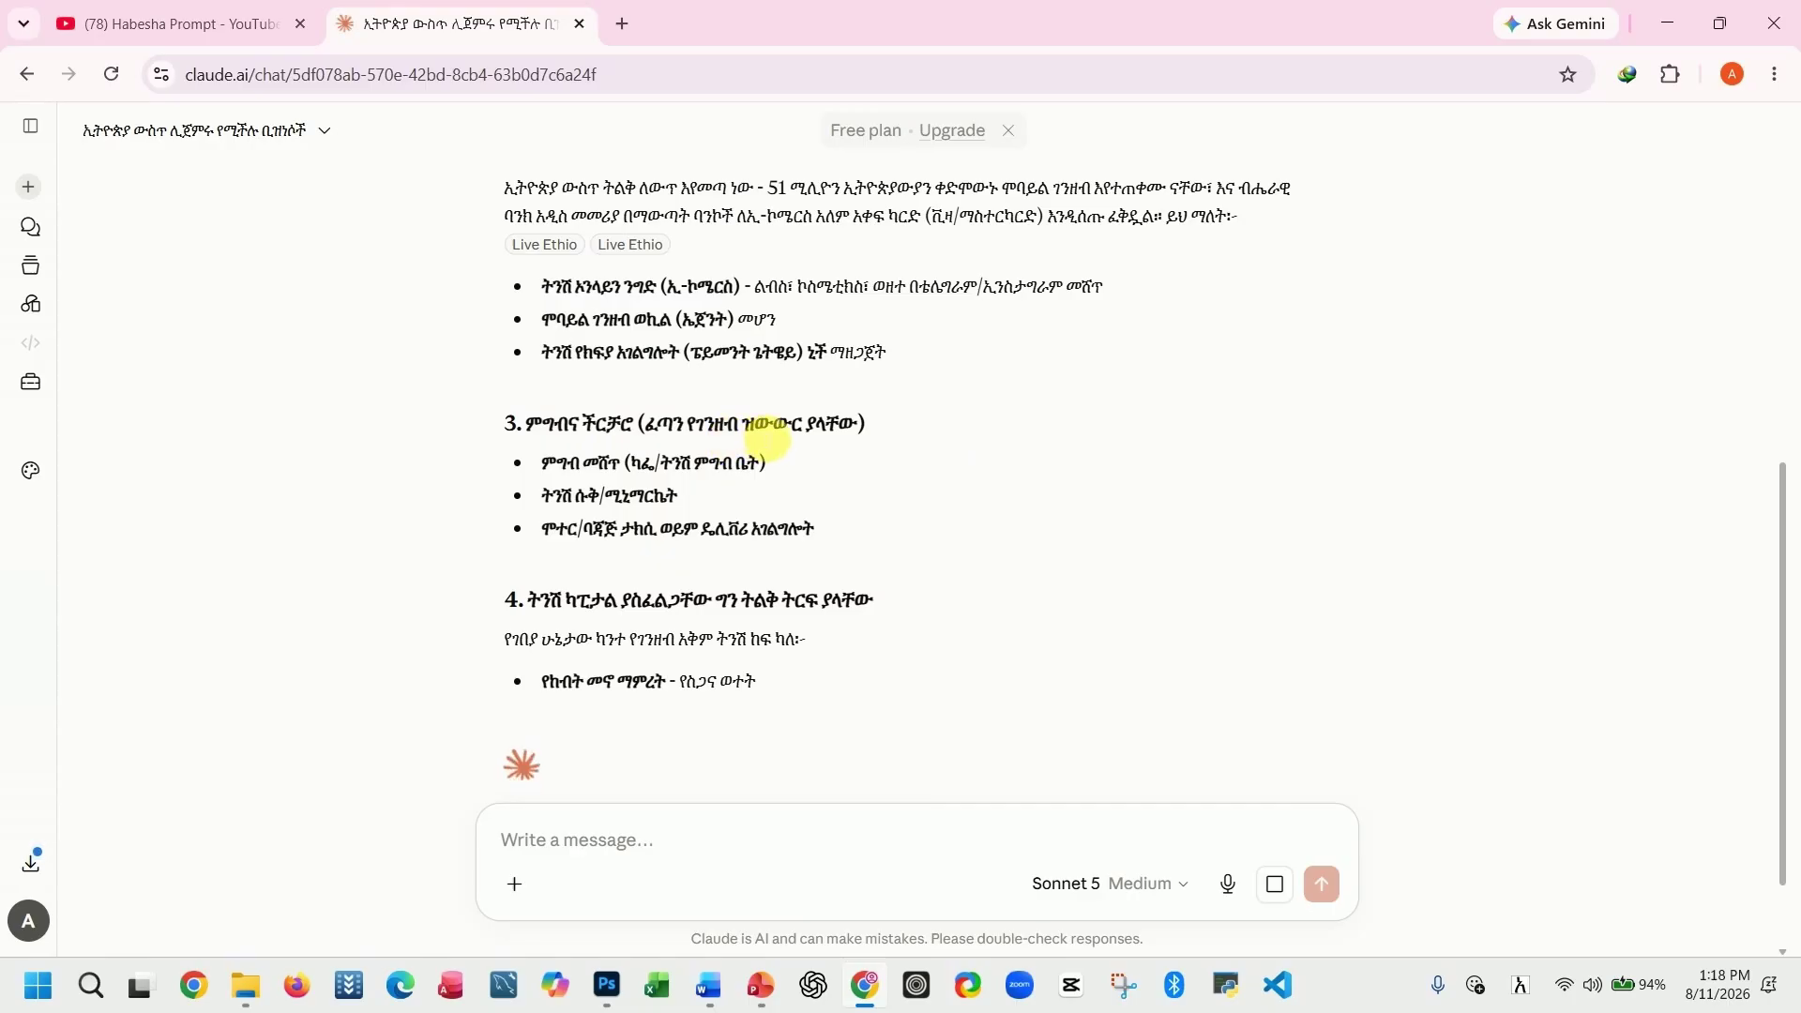
pyautogui.scroll(-1, 694, 469)
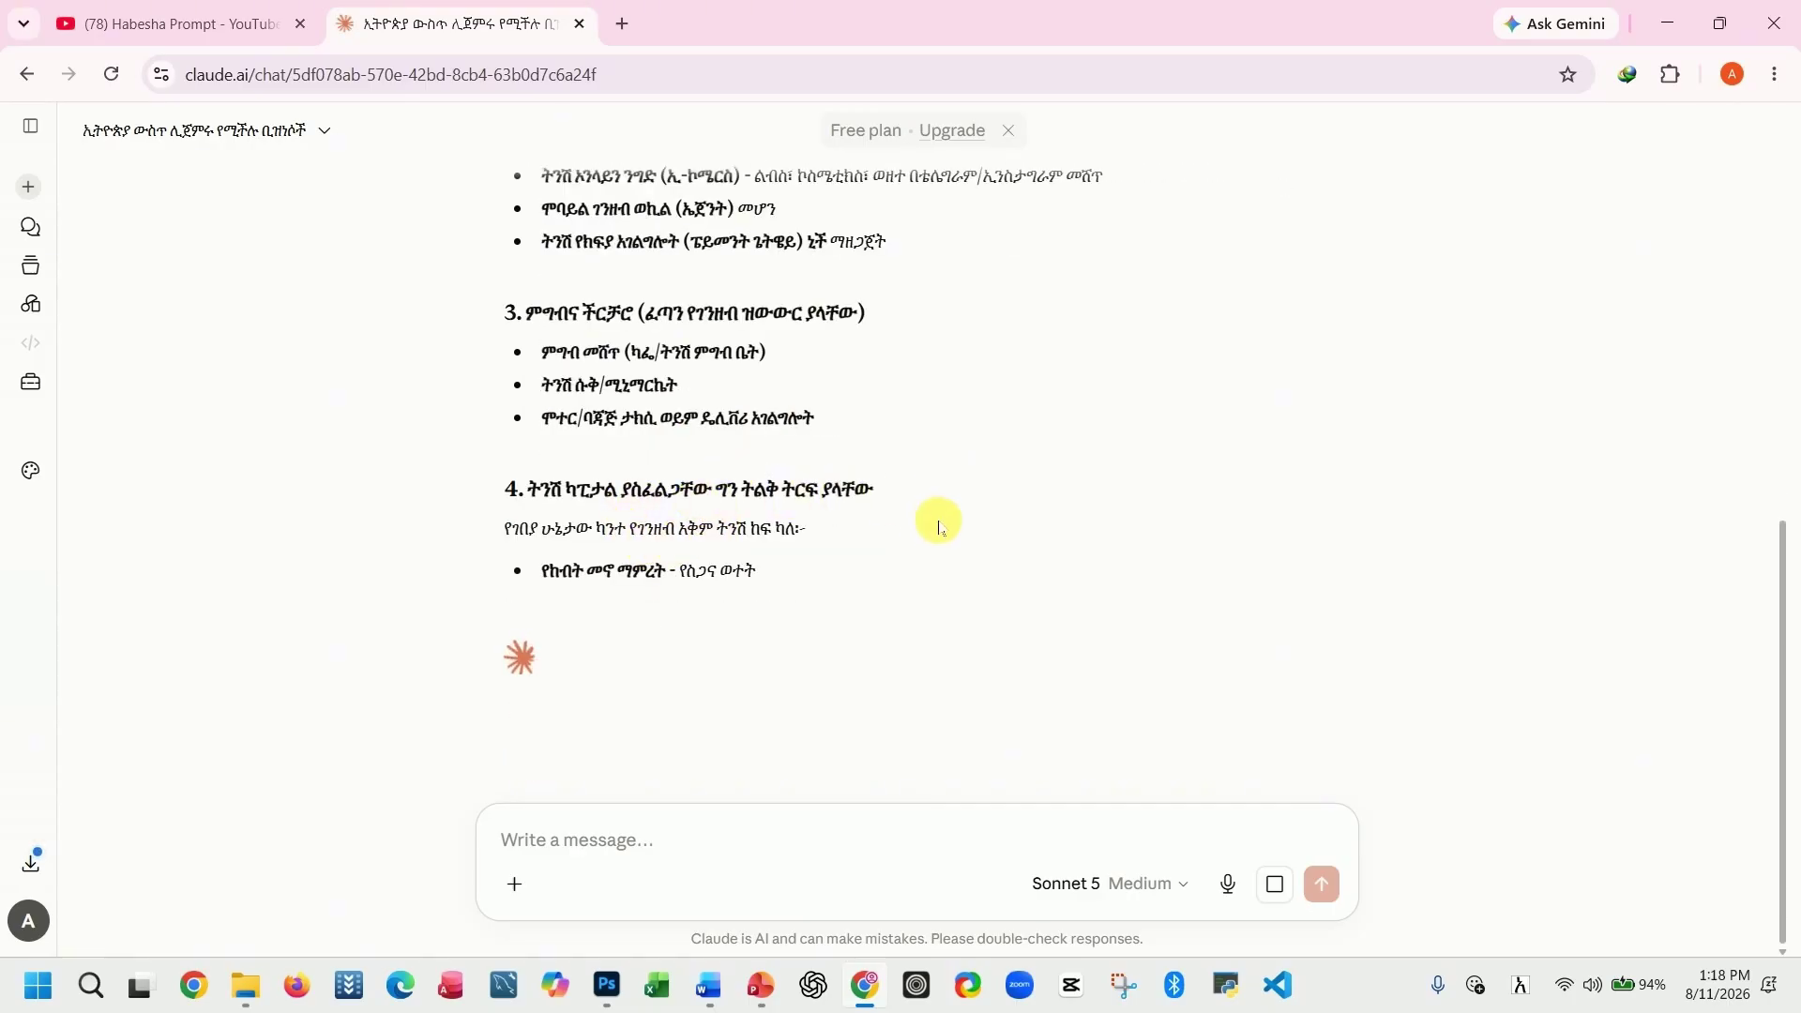
pyautogui.scroll(3, 938, 521)
pyautogui.scroll(-3, 939, 527)
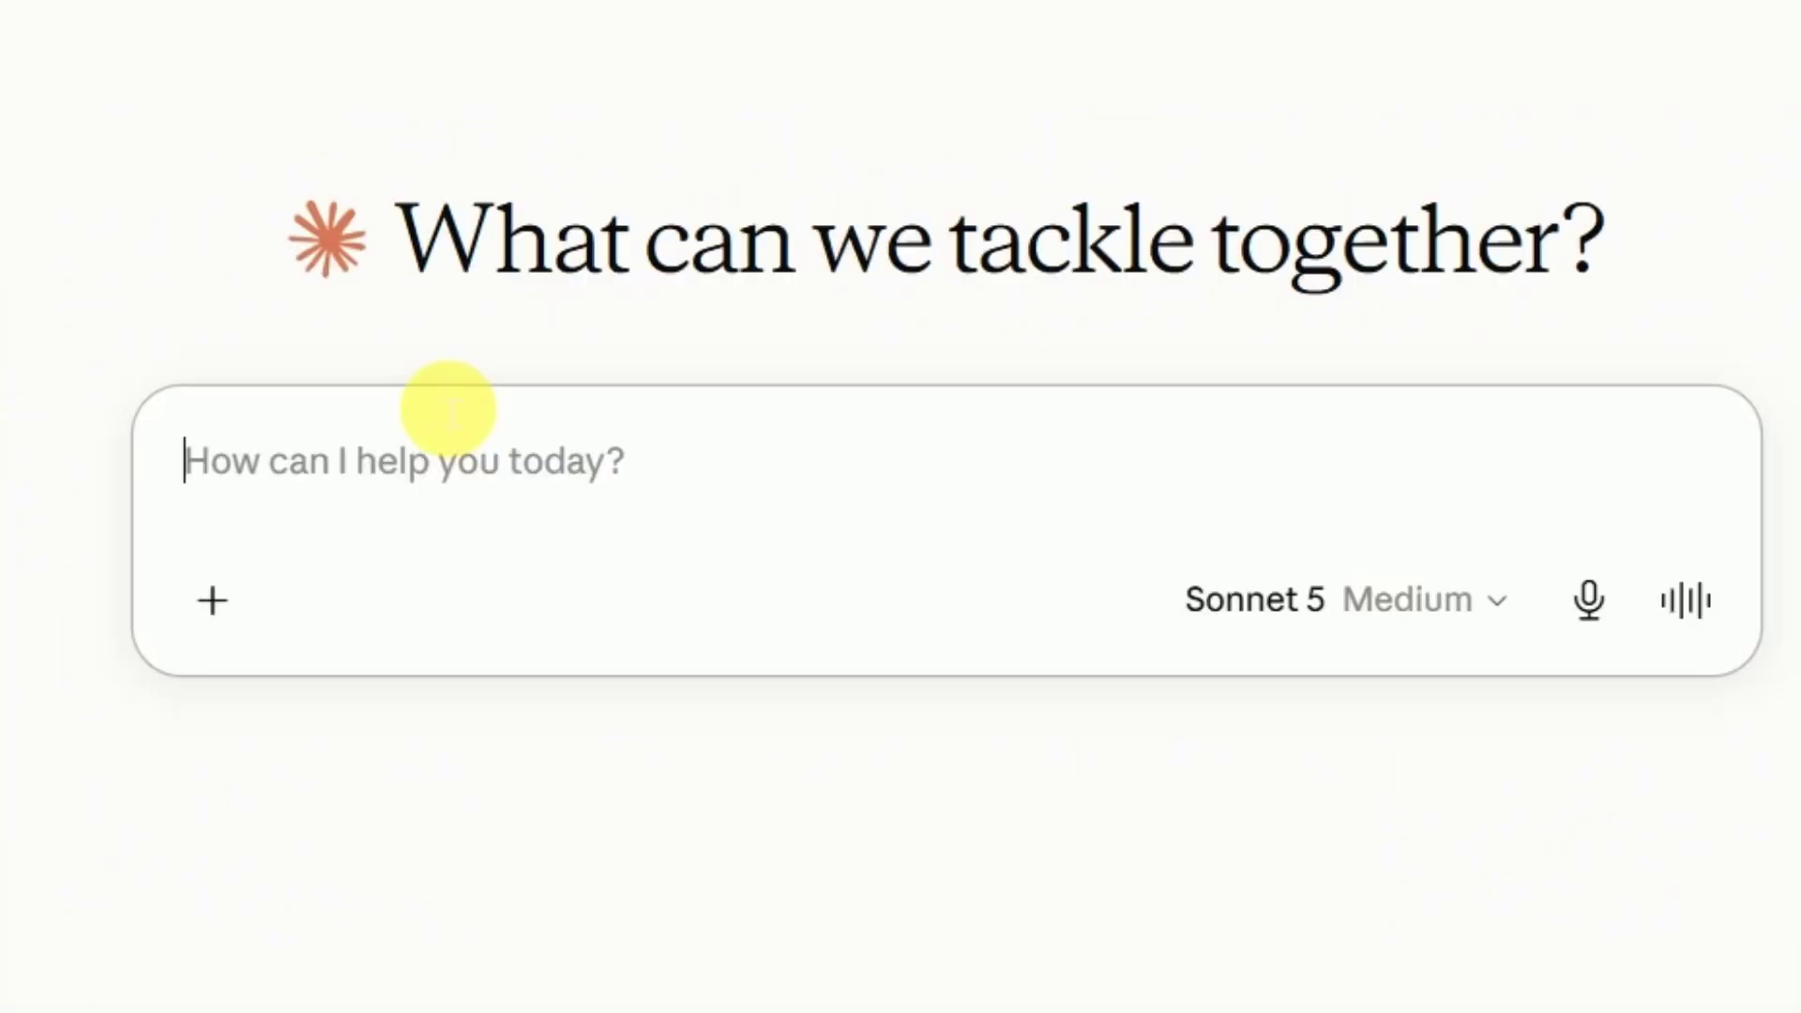
# - In a new chat, request a professional 7-day beginner English study plan with daily lessons, exercises and quizzes as a clean table, and read it
pyautogui.write('Create a professional 7-day study plan for learning English. Make it simple for a beginner, with daily lessons, exercises, and a small quiz at the end of each day. Format it as a clean table.')
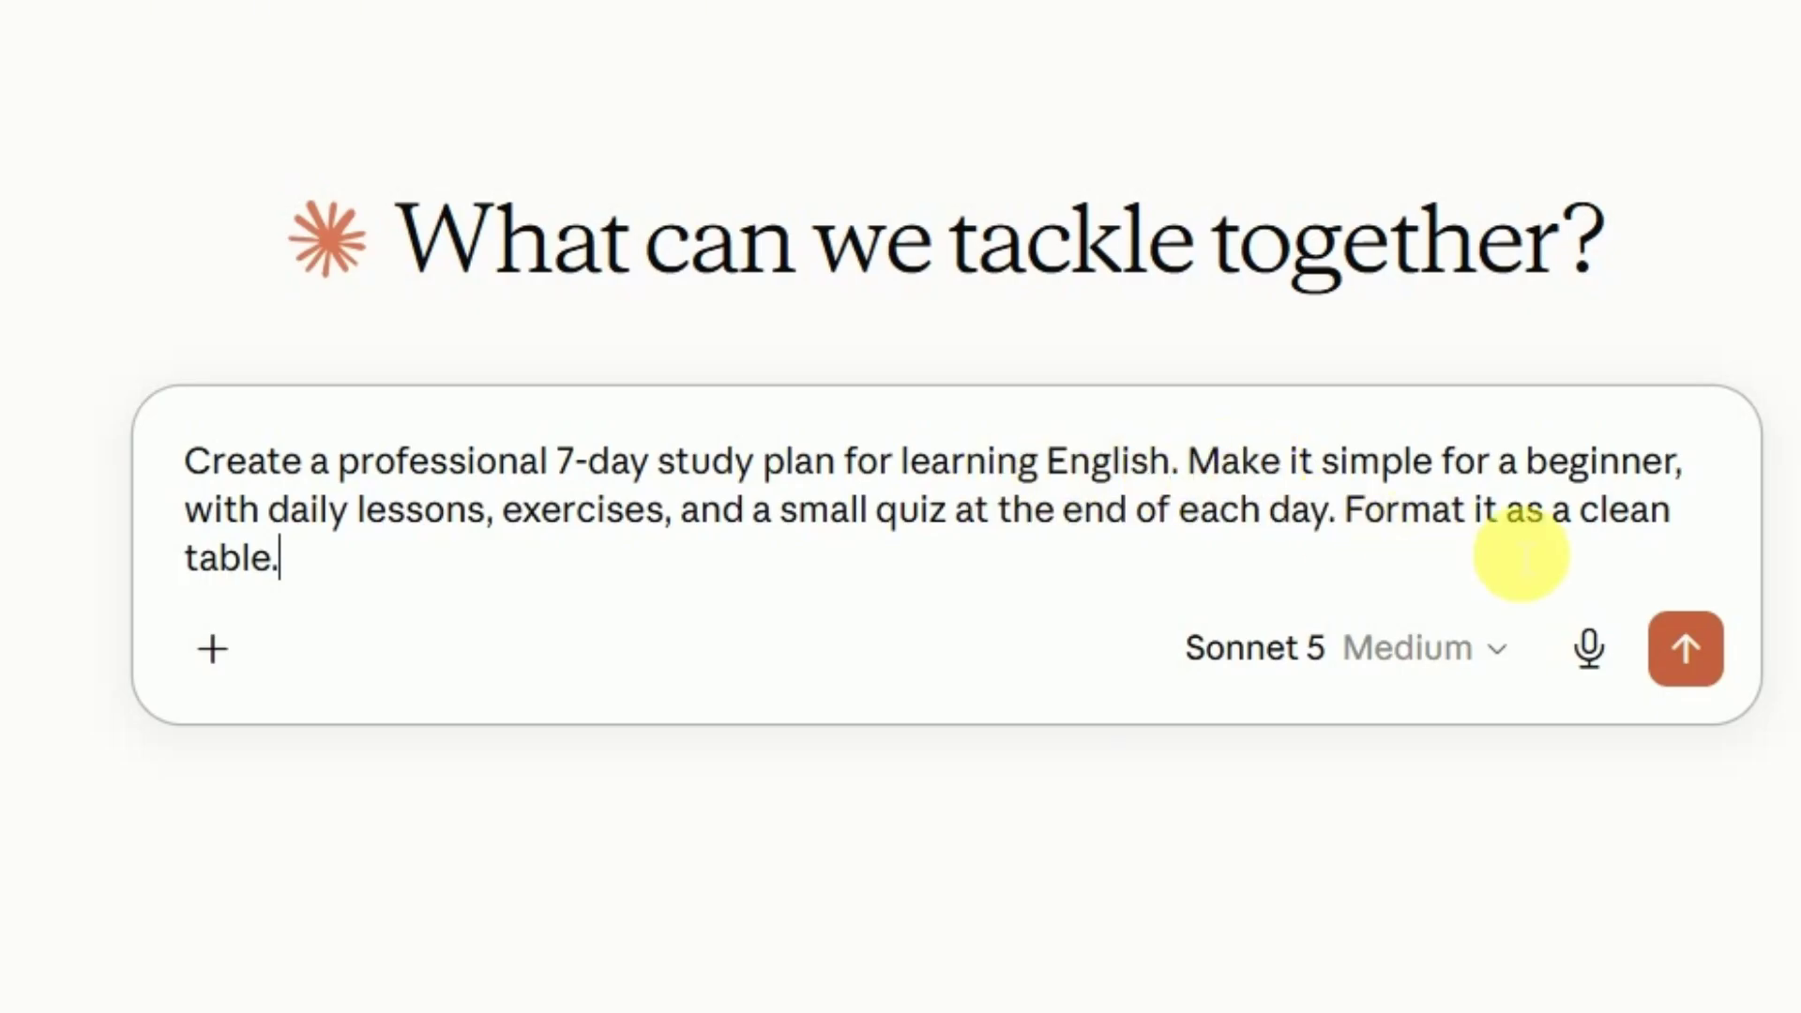
pyautogui.click(1686, 647)
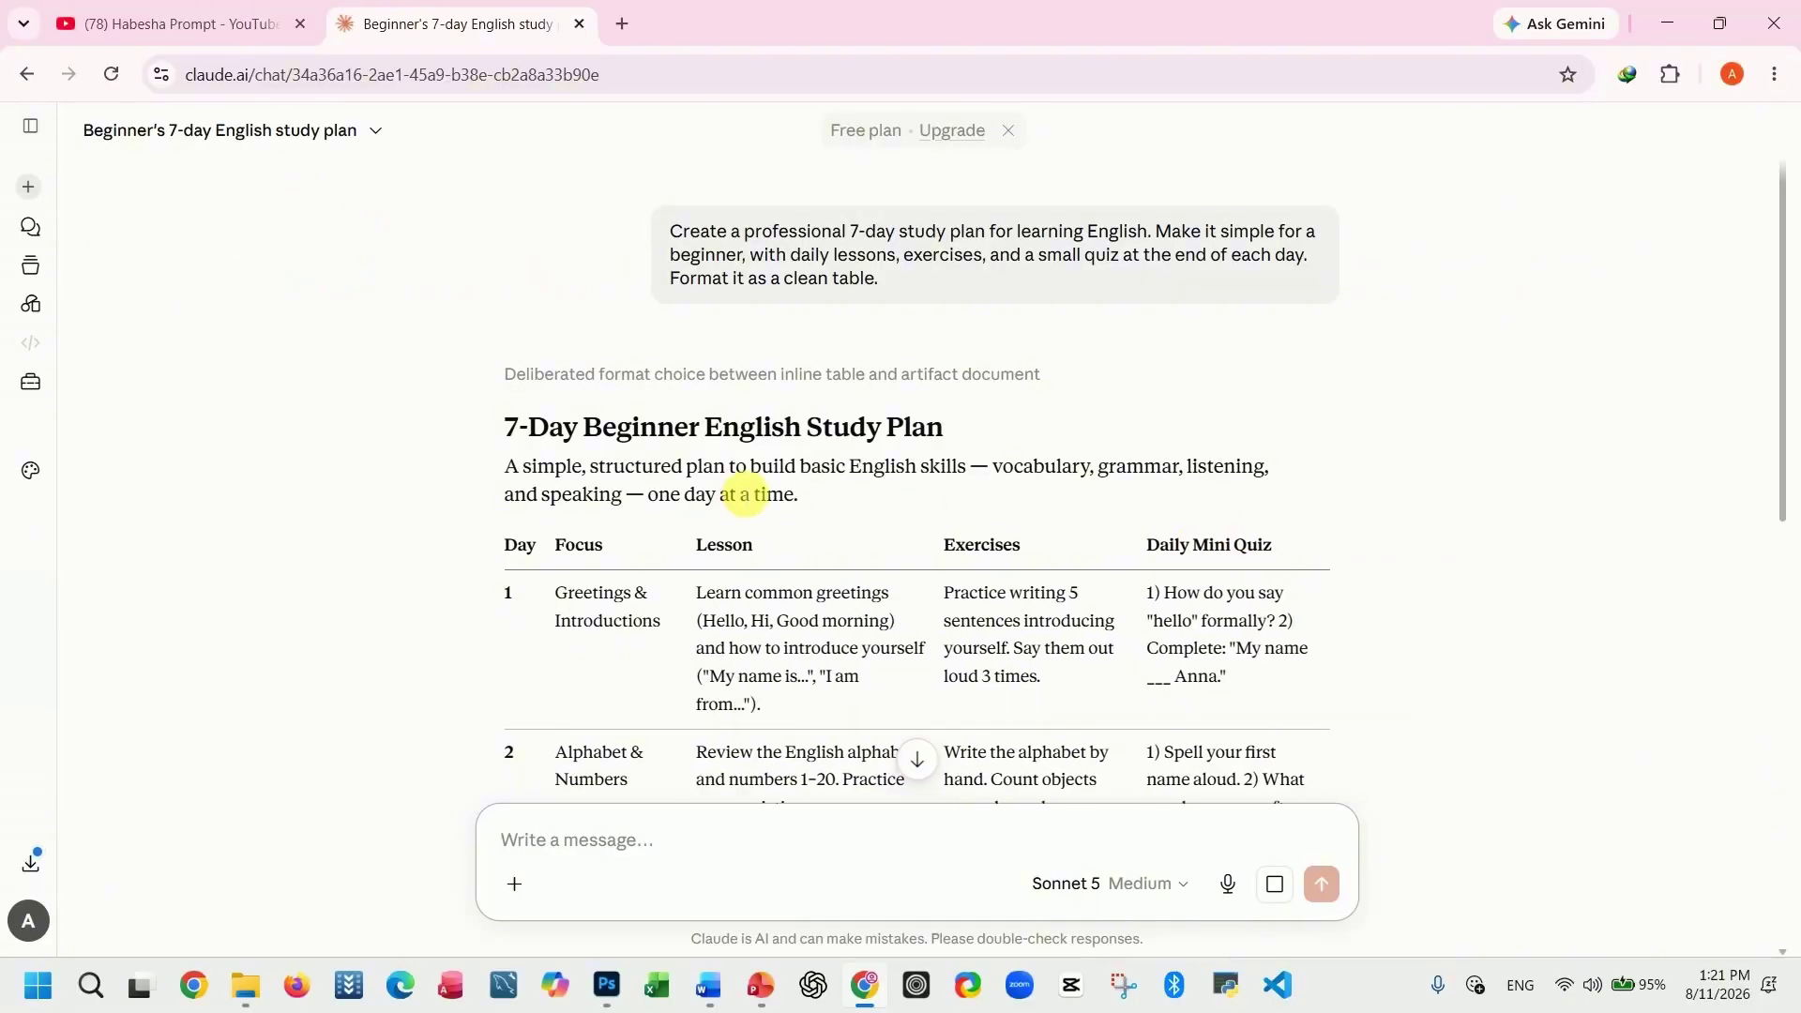
pyautogui.scroll(-4, 723, 495)
pyautogui.scroll(-10, 737, 488)
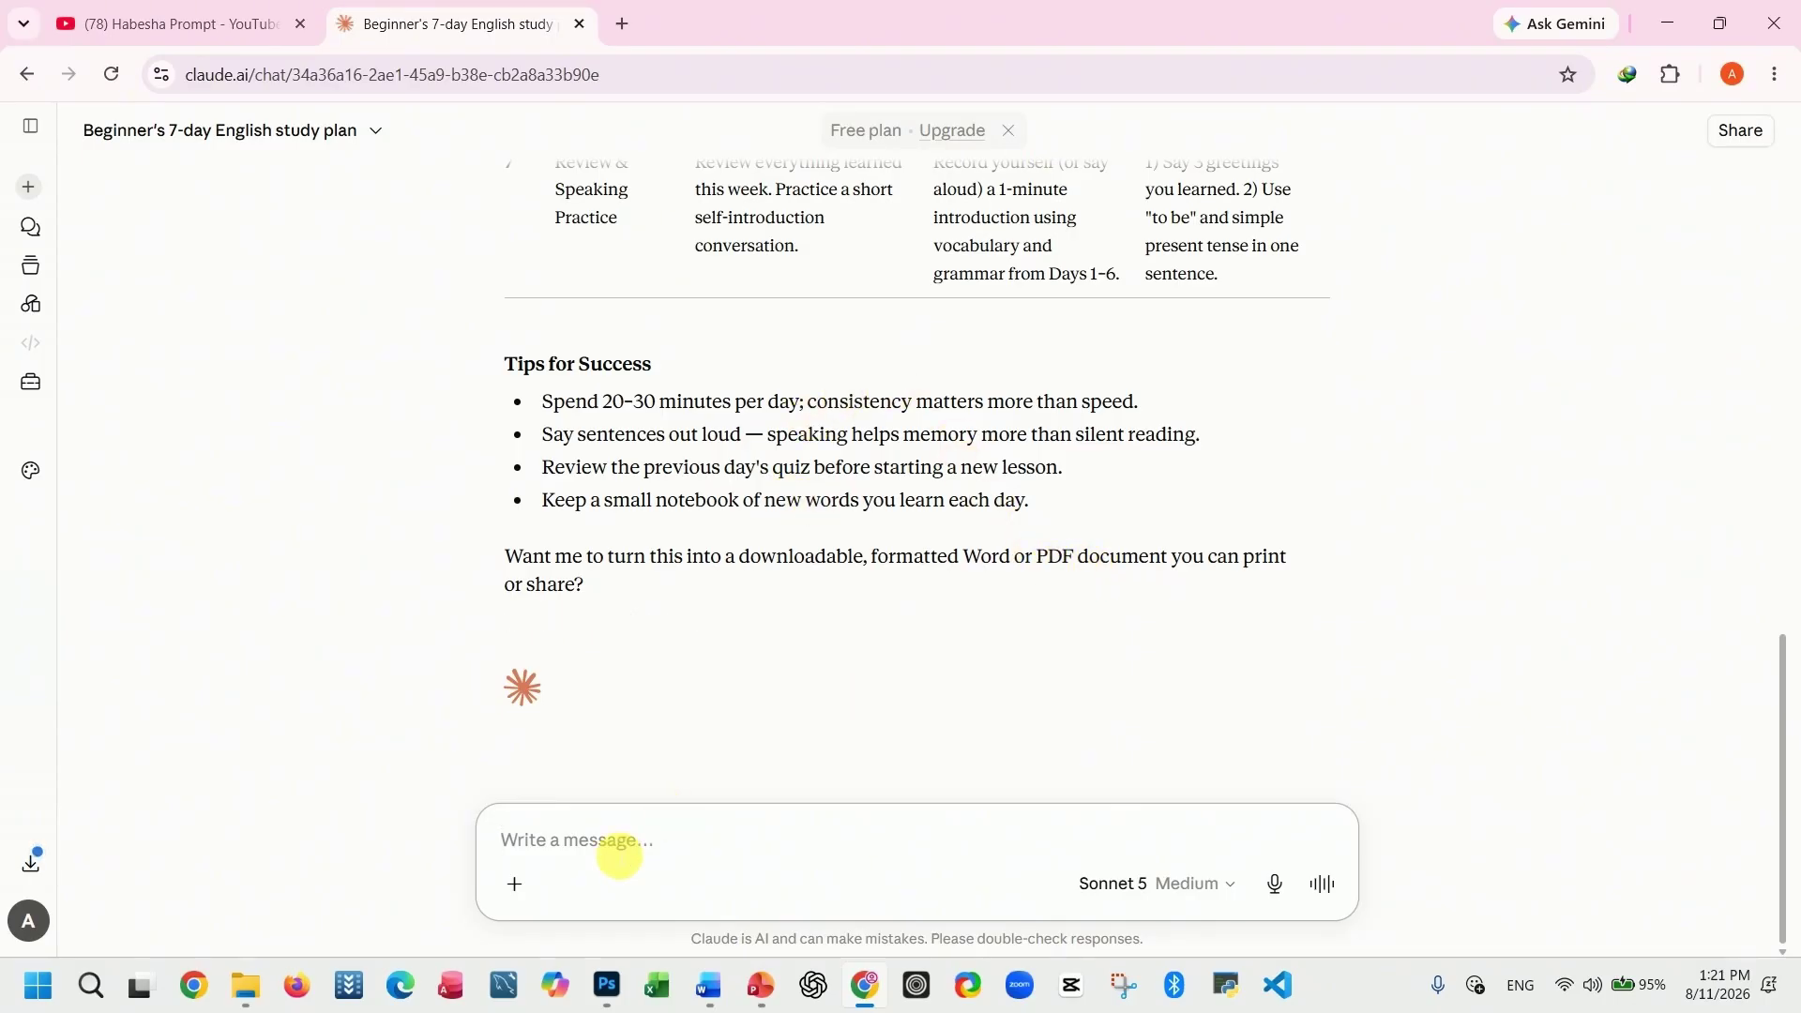
# - Reply "yes" to have the study plan turned into a downloadable document, and look through the DOCX preview
pyautogui.write('yes')
pyautogui.press('Return')
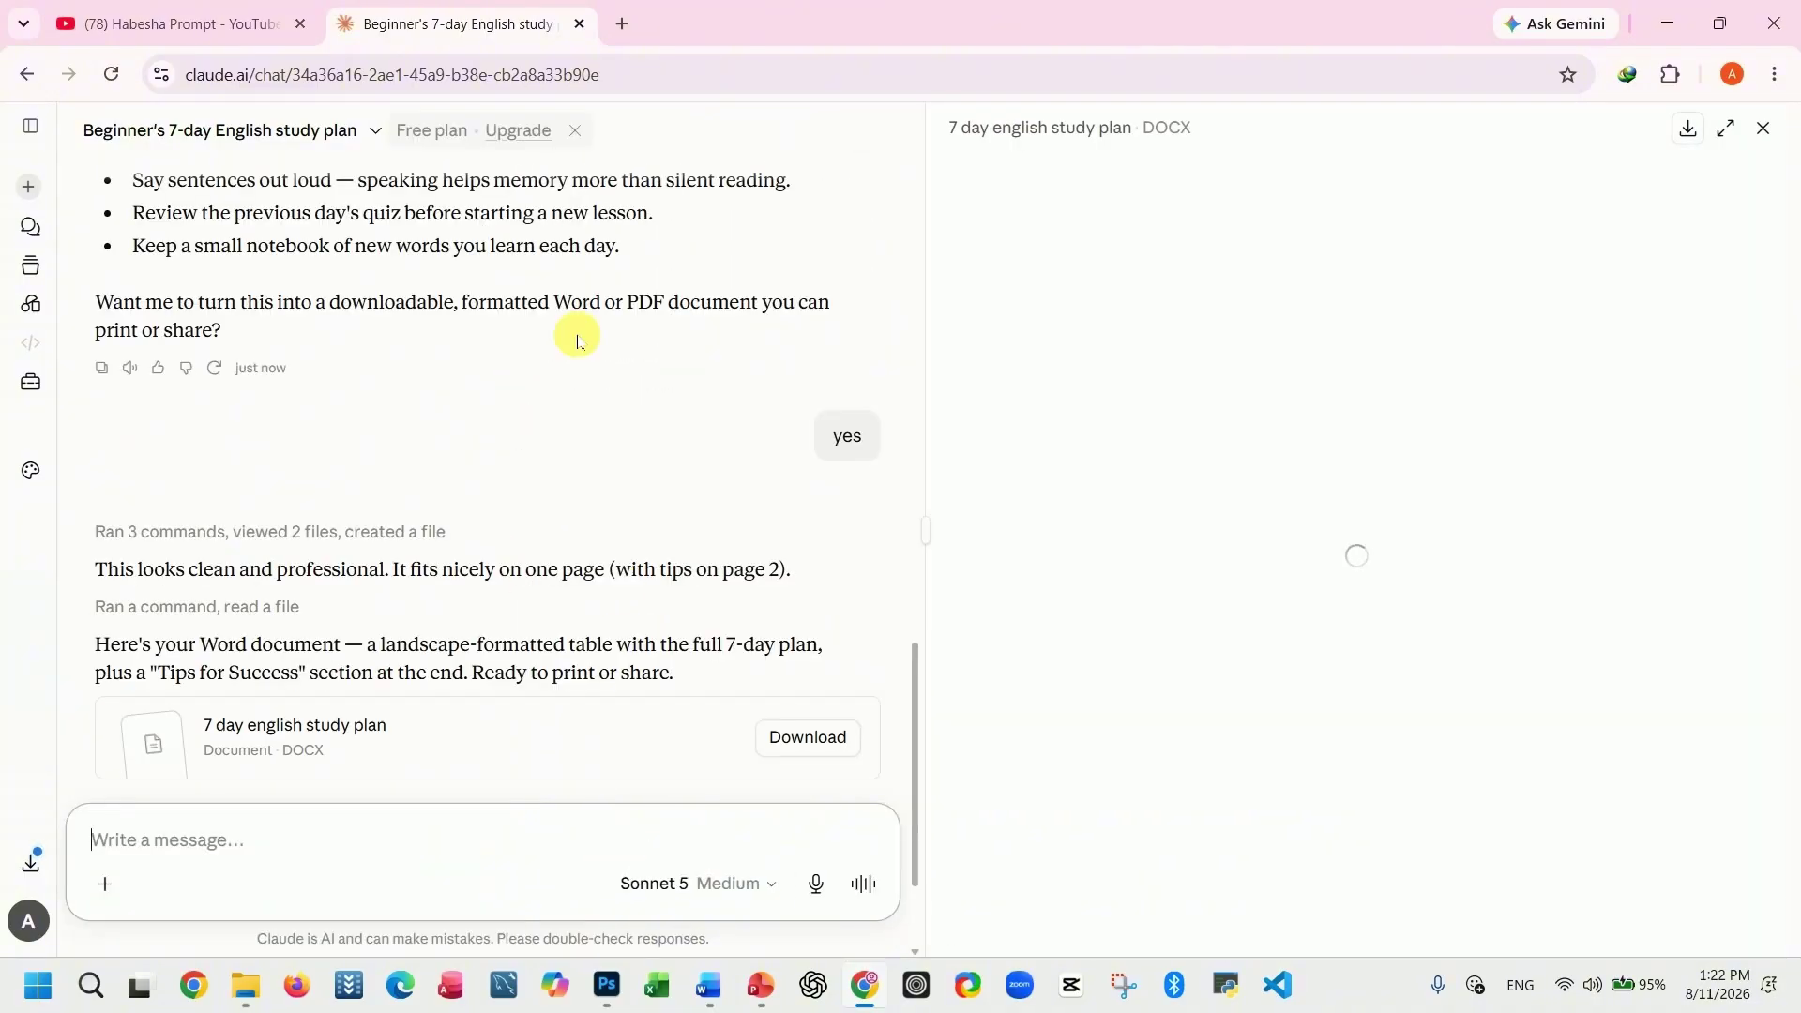
pyautogui.scroll(2, 591, 390)
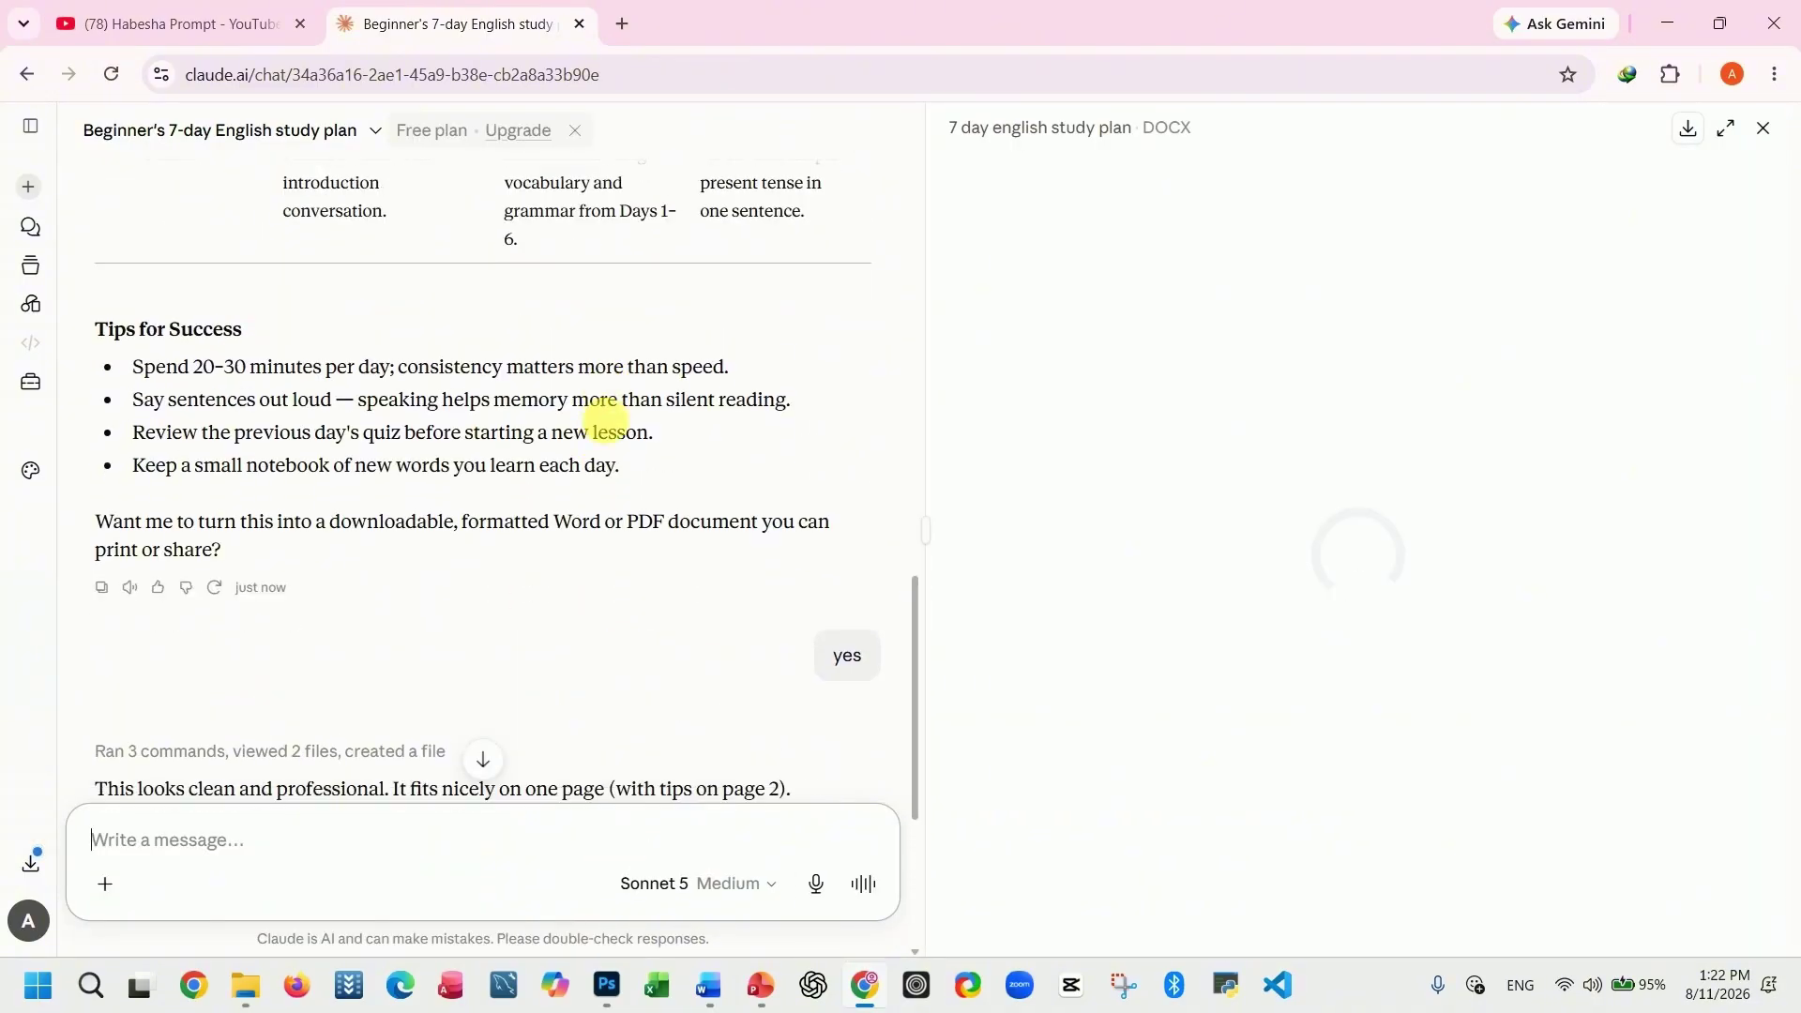
pyautogui.scroll(-4, 784, 661)
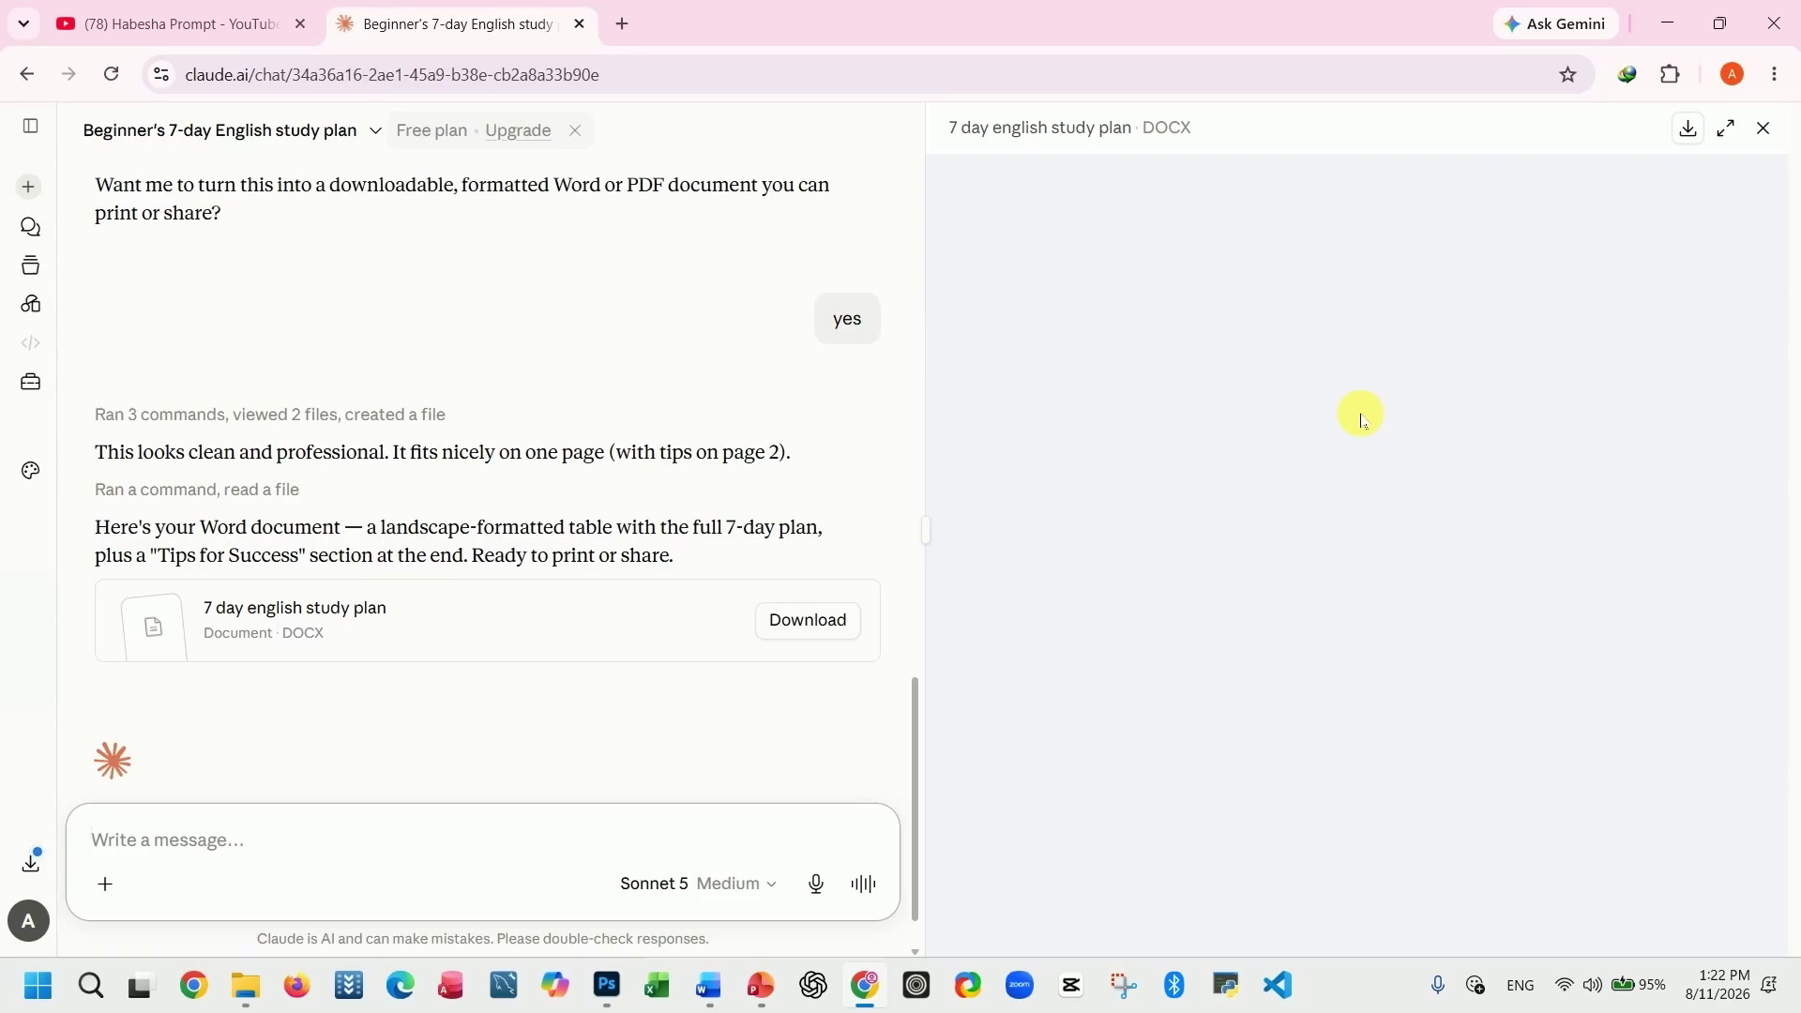
pyautogui.scroll(-5, 1359, 451)
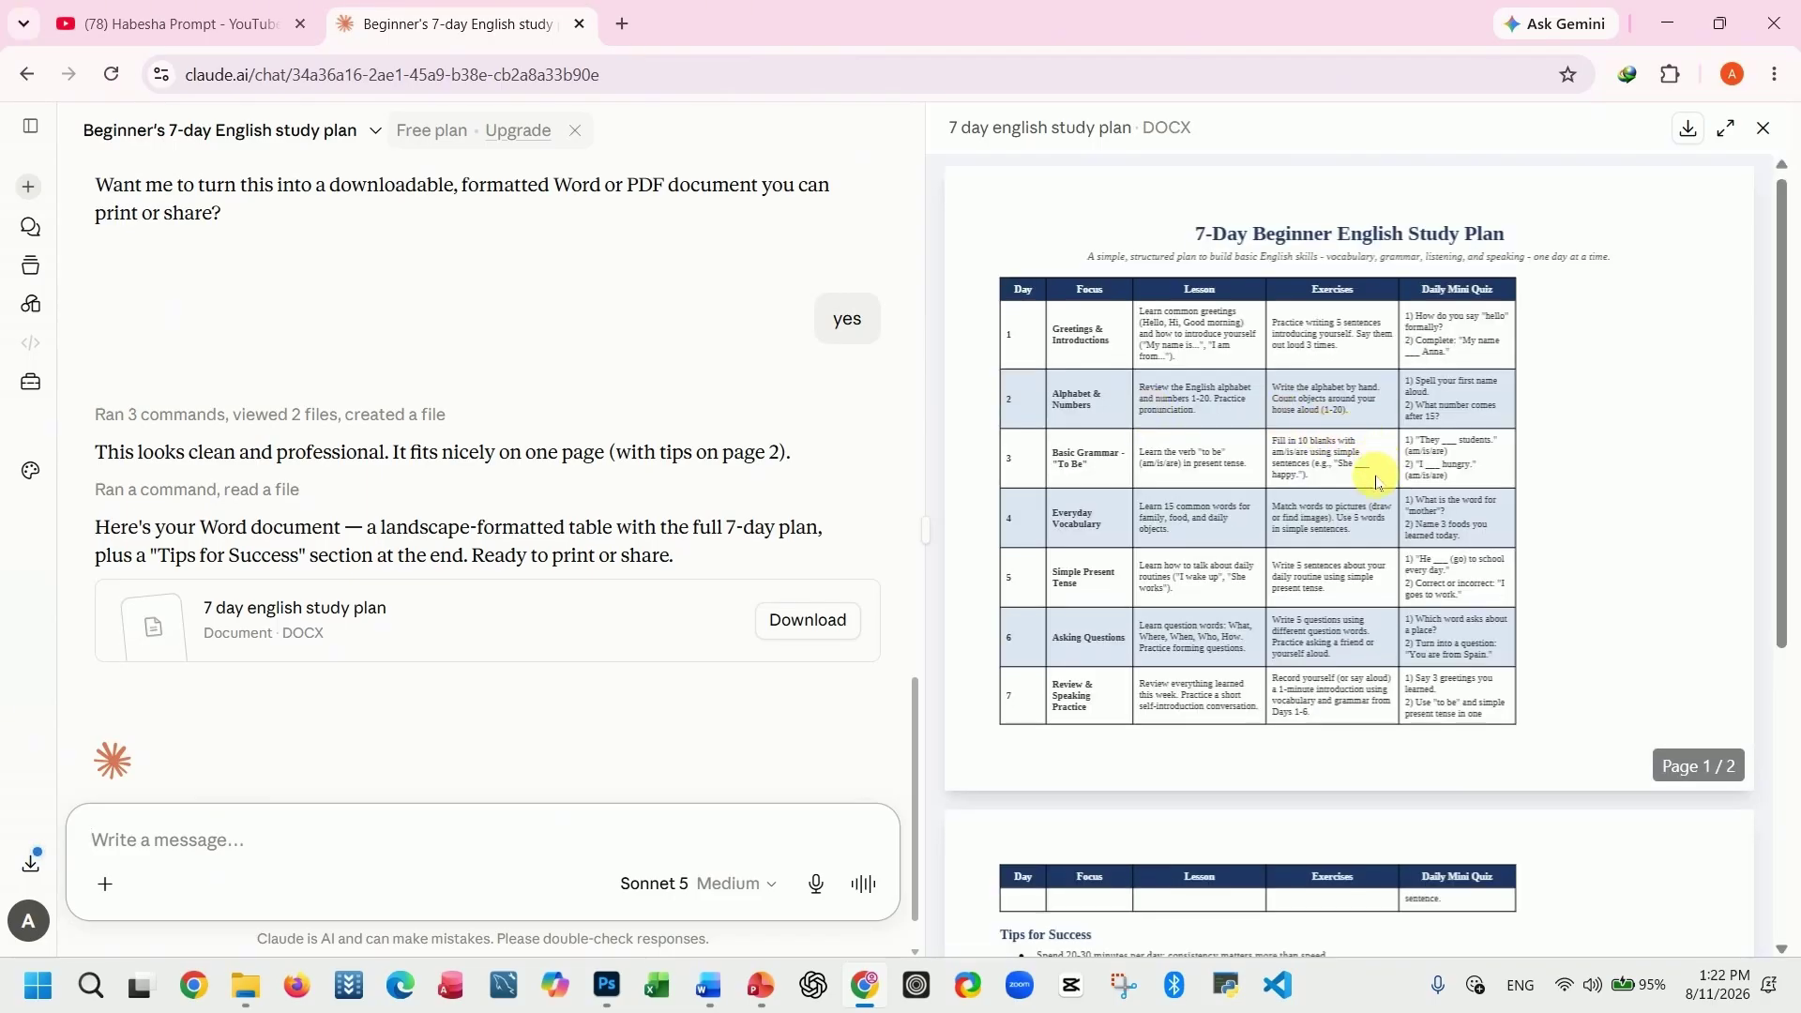
pyautogui.scroll(5, 1378, 490)
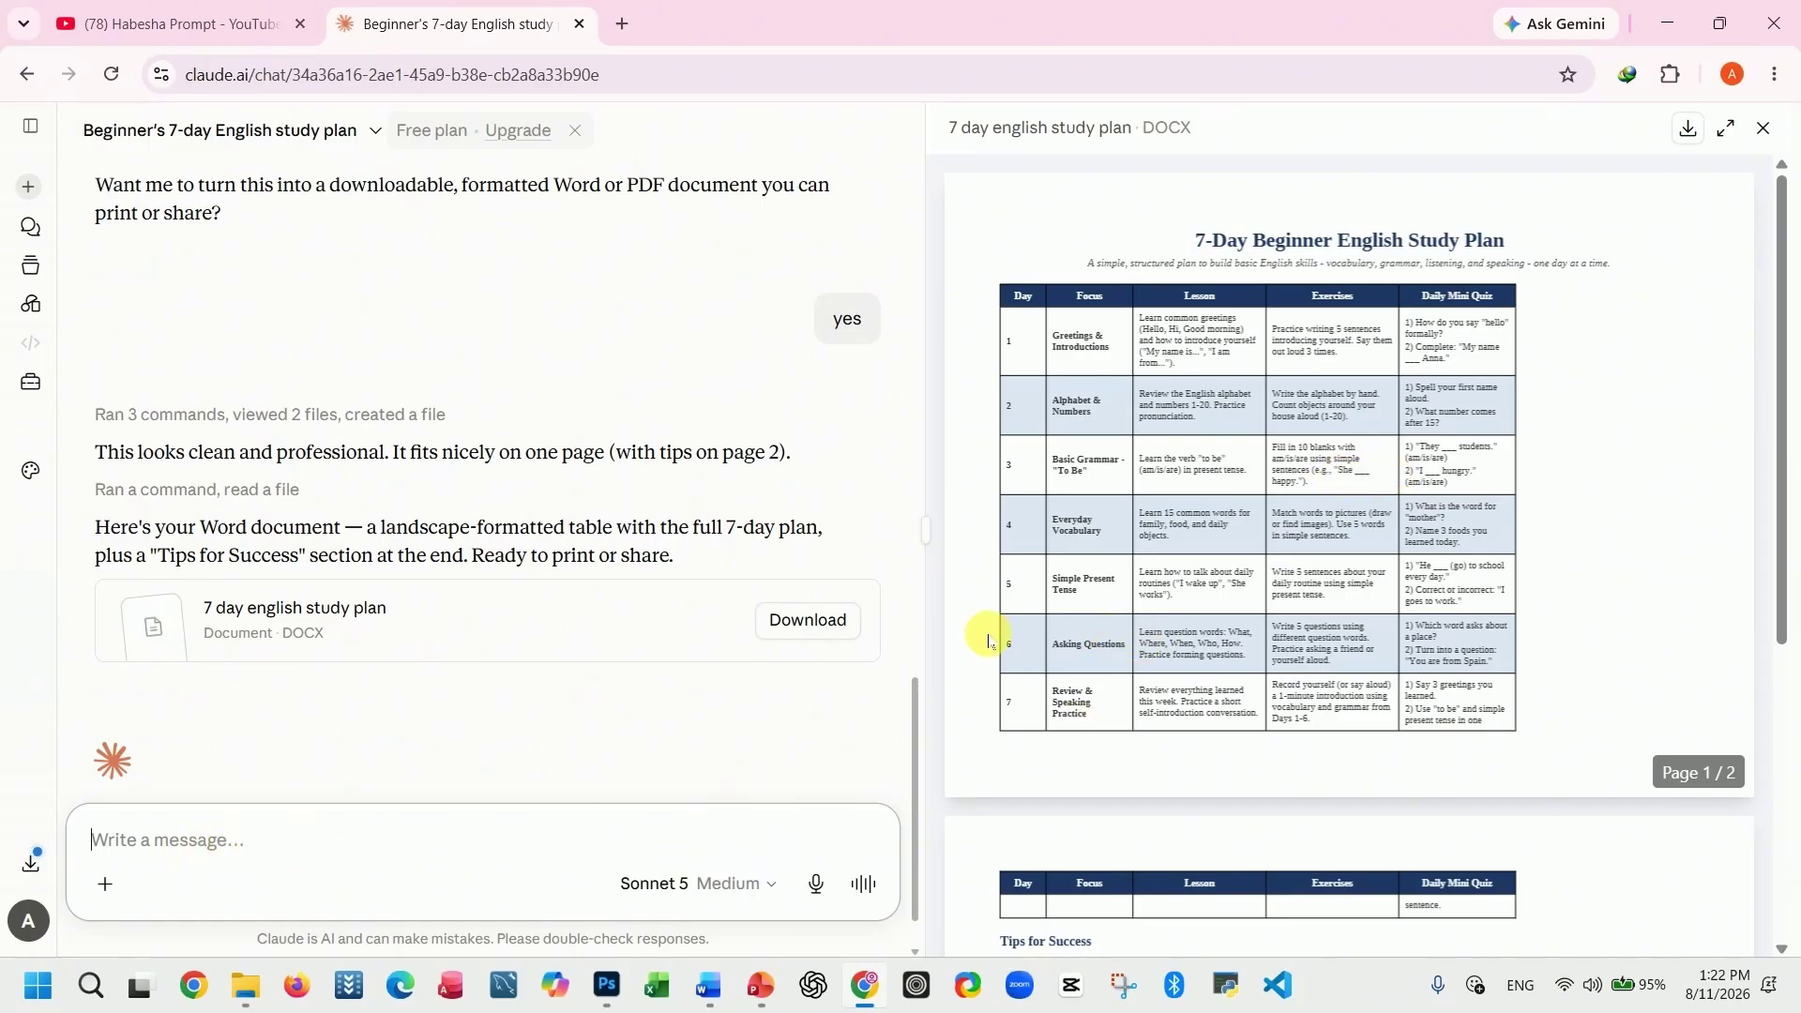
# - Download the study plan DOCX, open it in Word and enable editing
pyautogui.click(1689, 132)
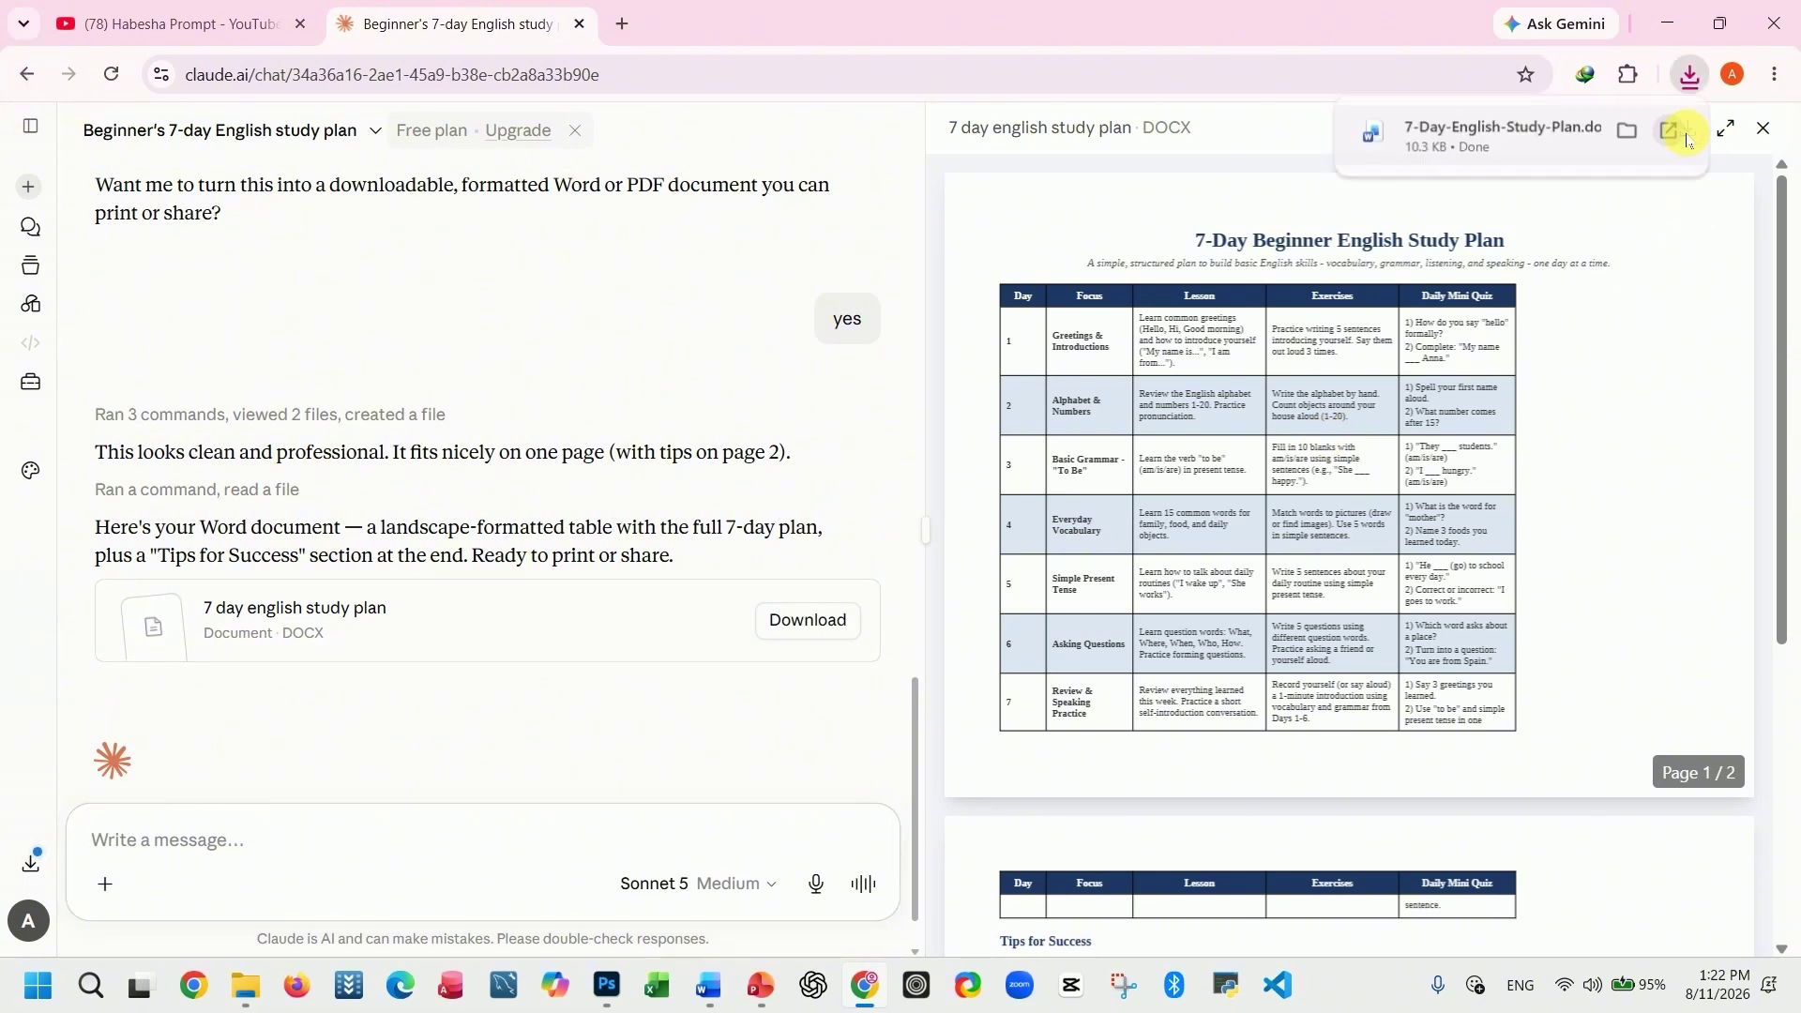
pyautogui.click(1627, 134)
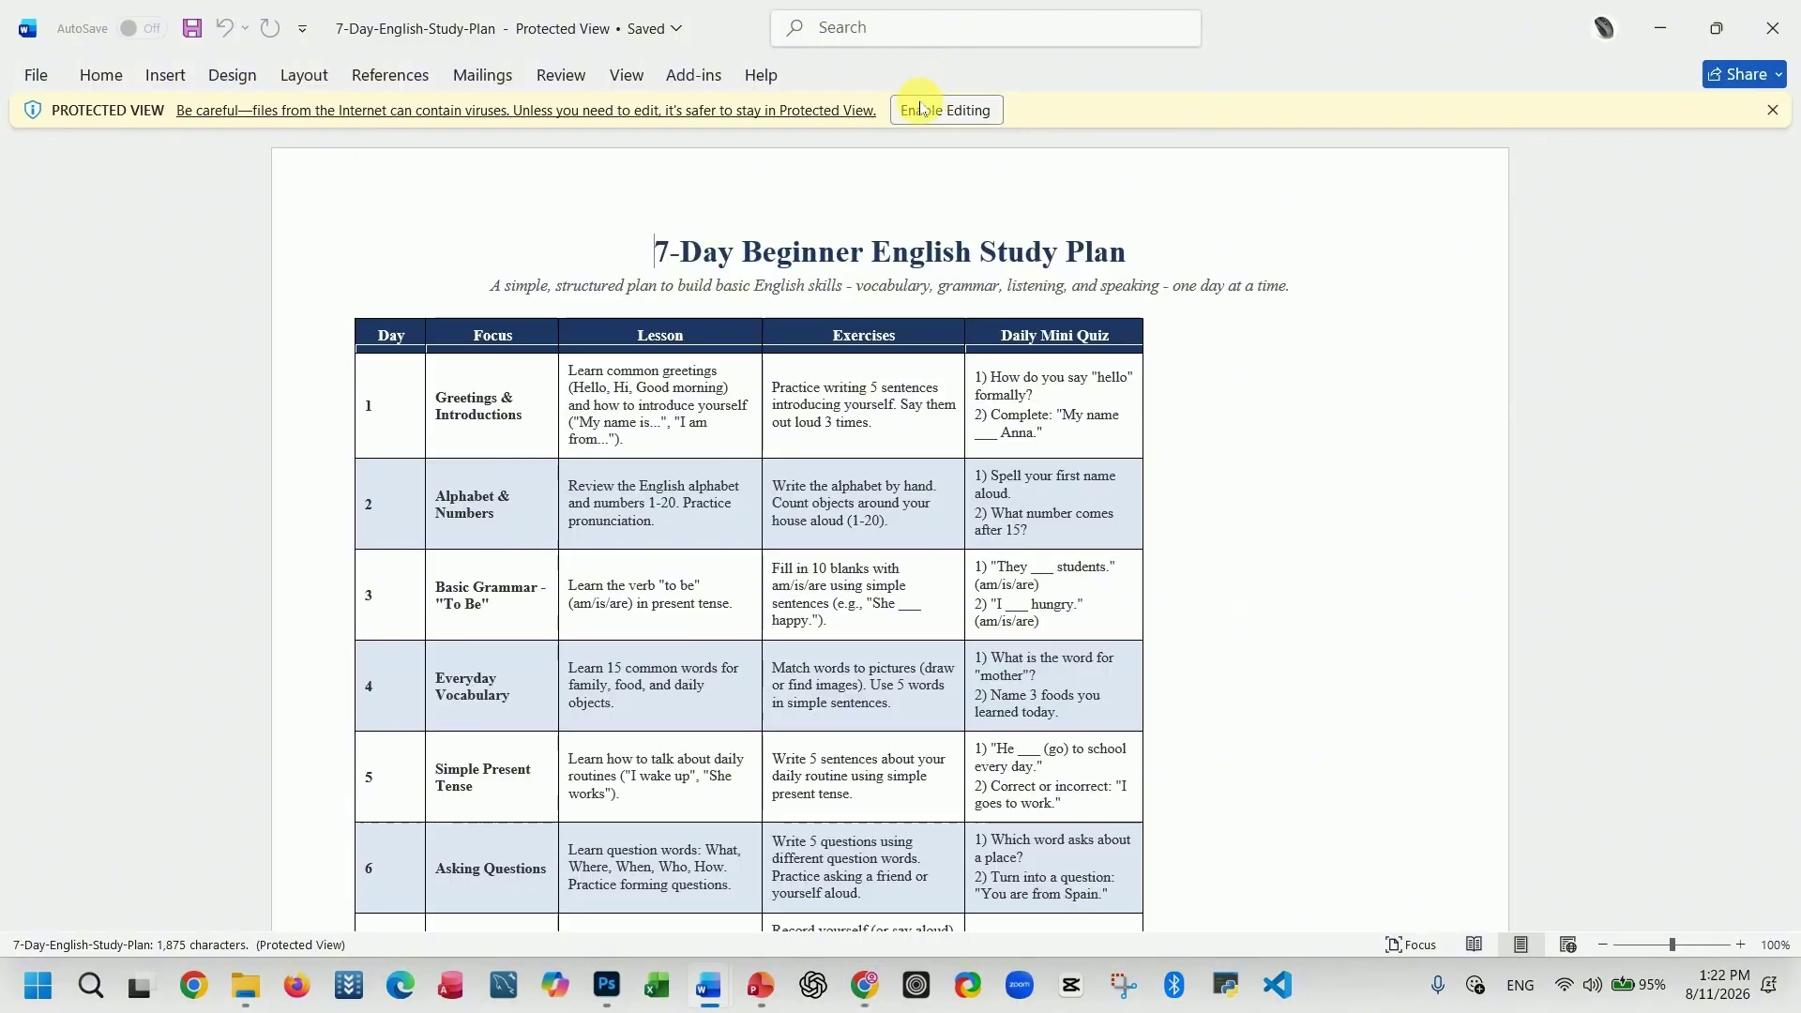
pyautogui.click(932, 113)
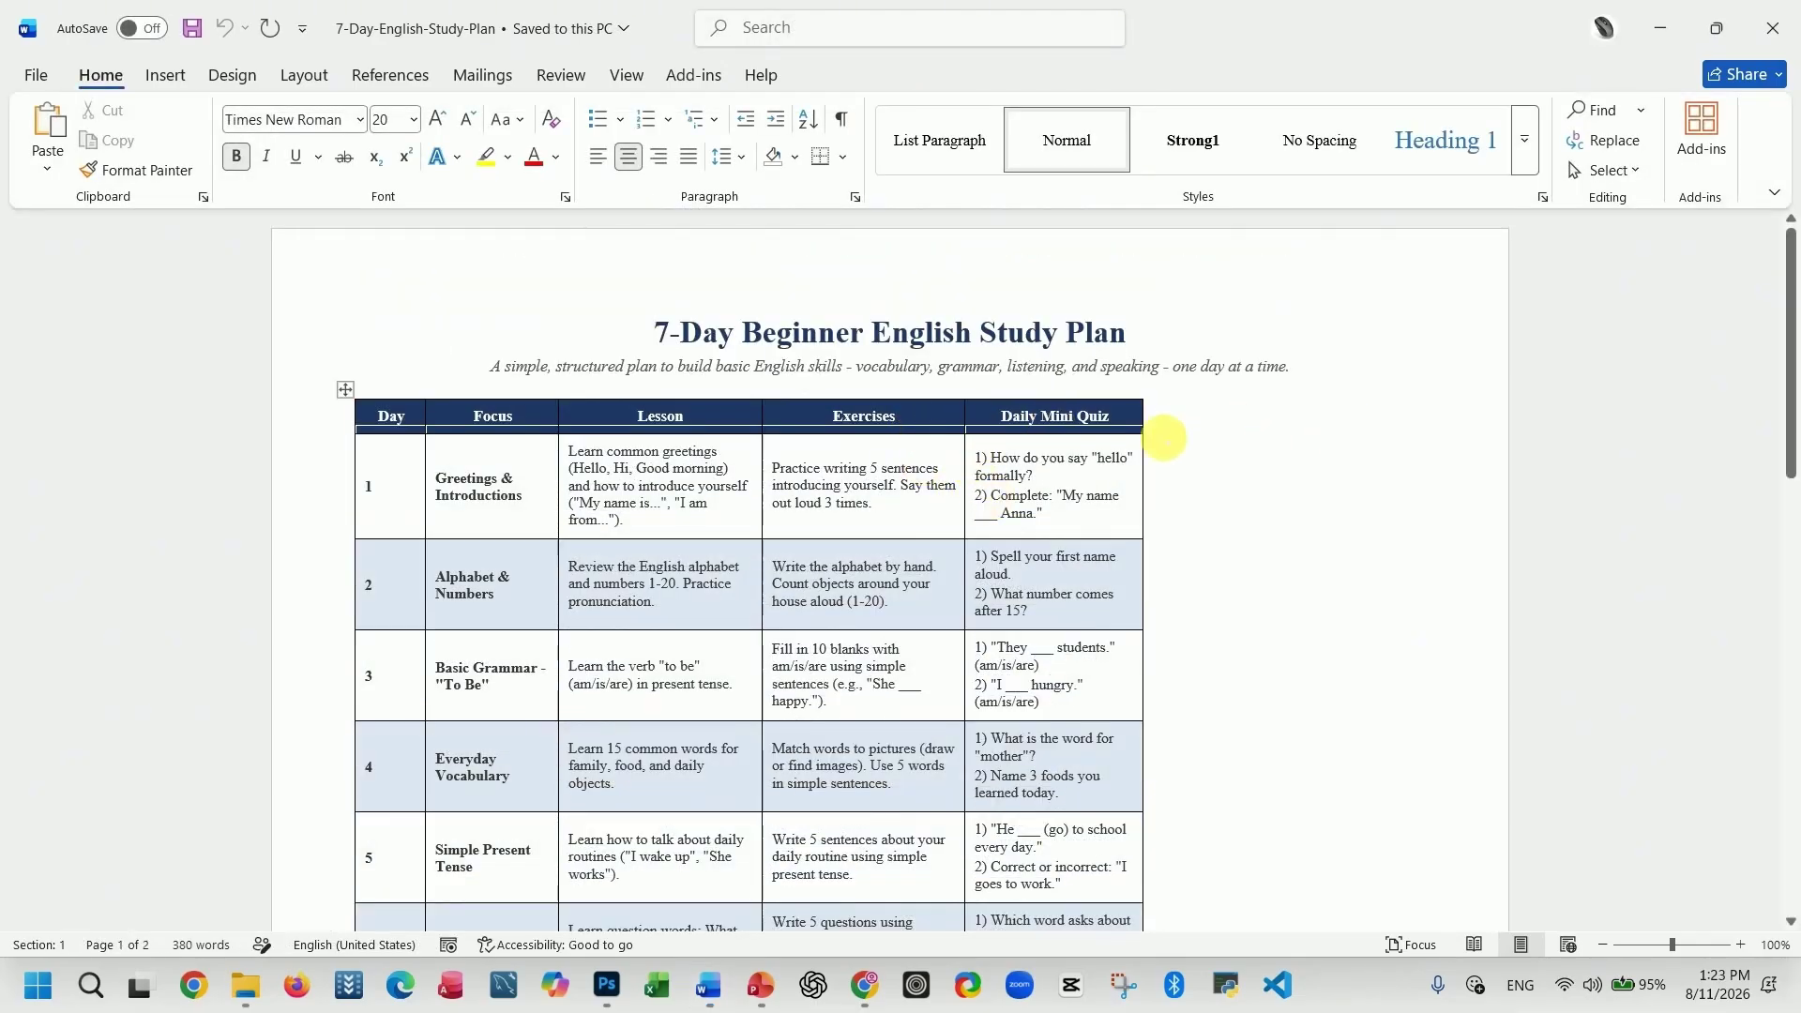
# - Back in Claude, start a new chat and request a modern one-file HTML and CSS portfolio website with header, About Me, Skills, Projects and contact button
pyautogui.hotkey('alt', 'Tab')
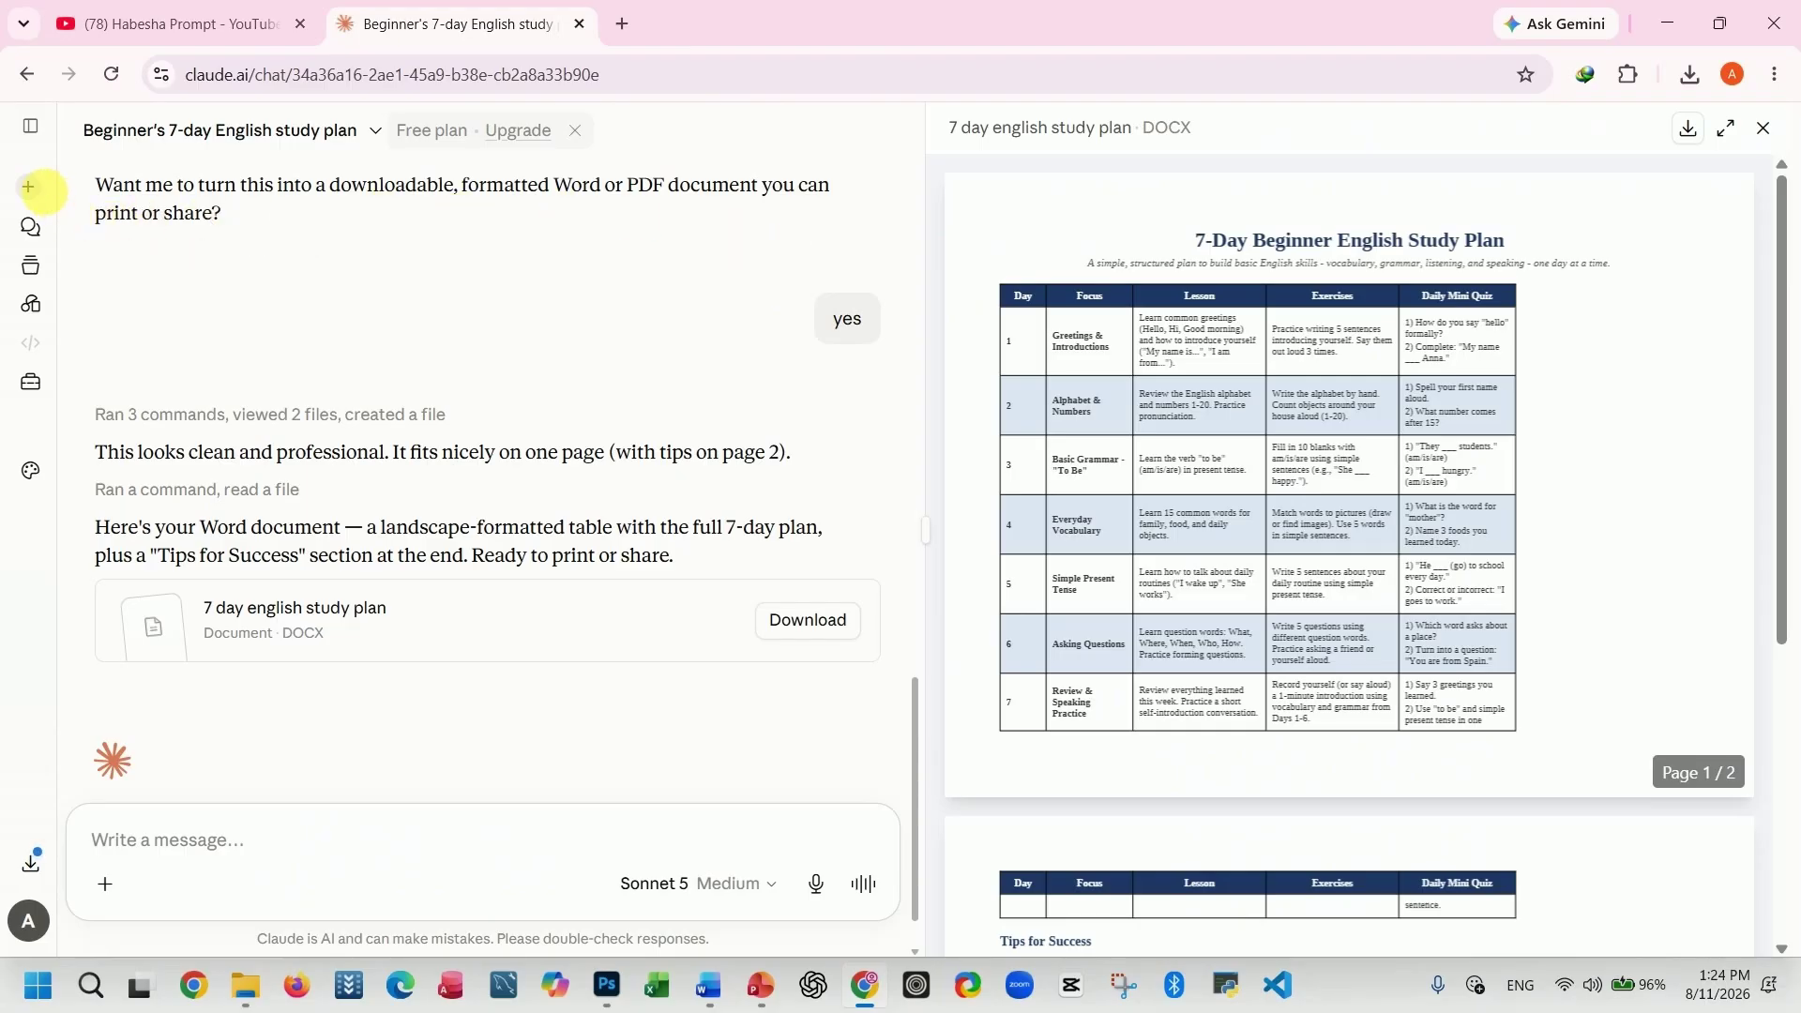
pyautogui.click(28, 187)
pyautogui.click(734, 484)
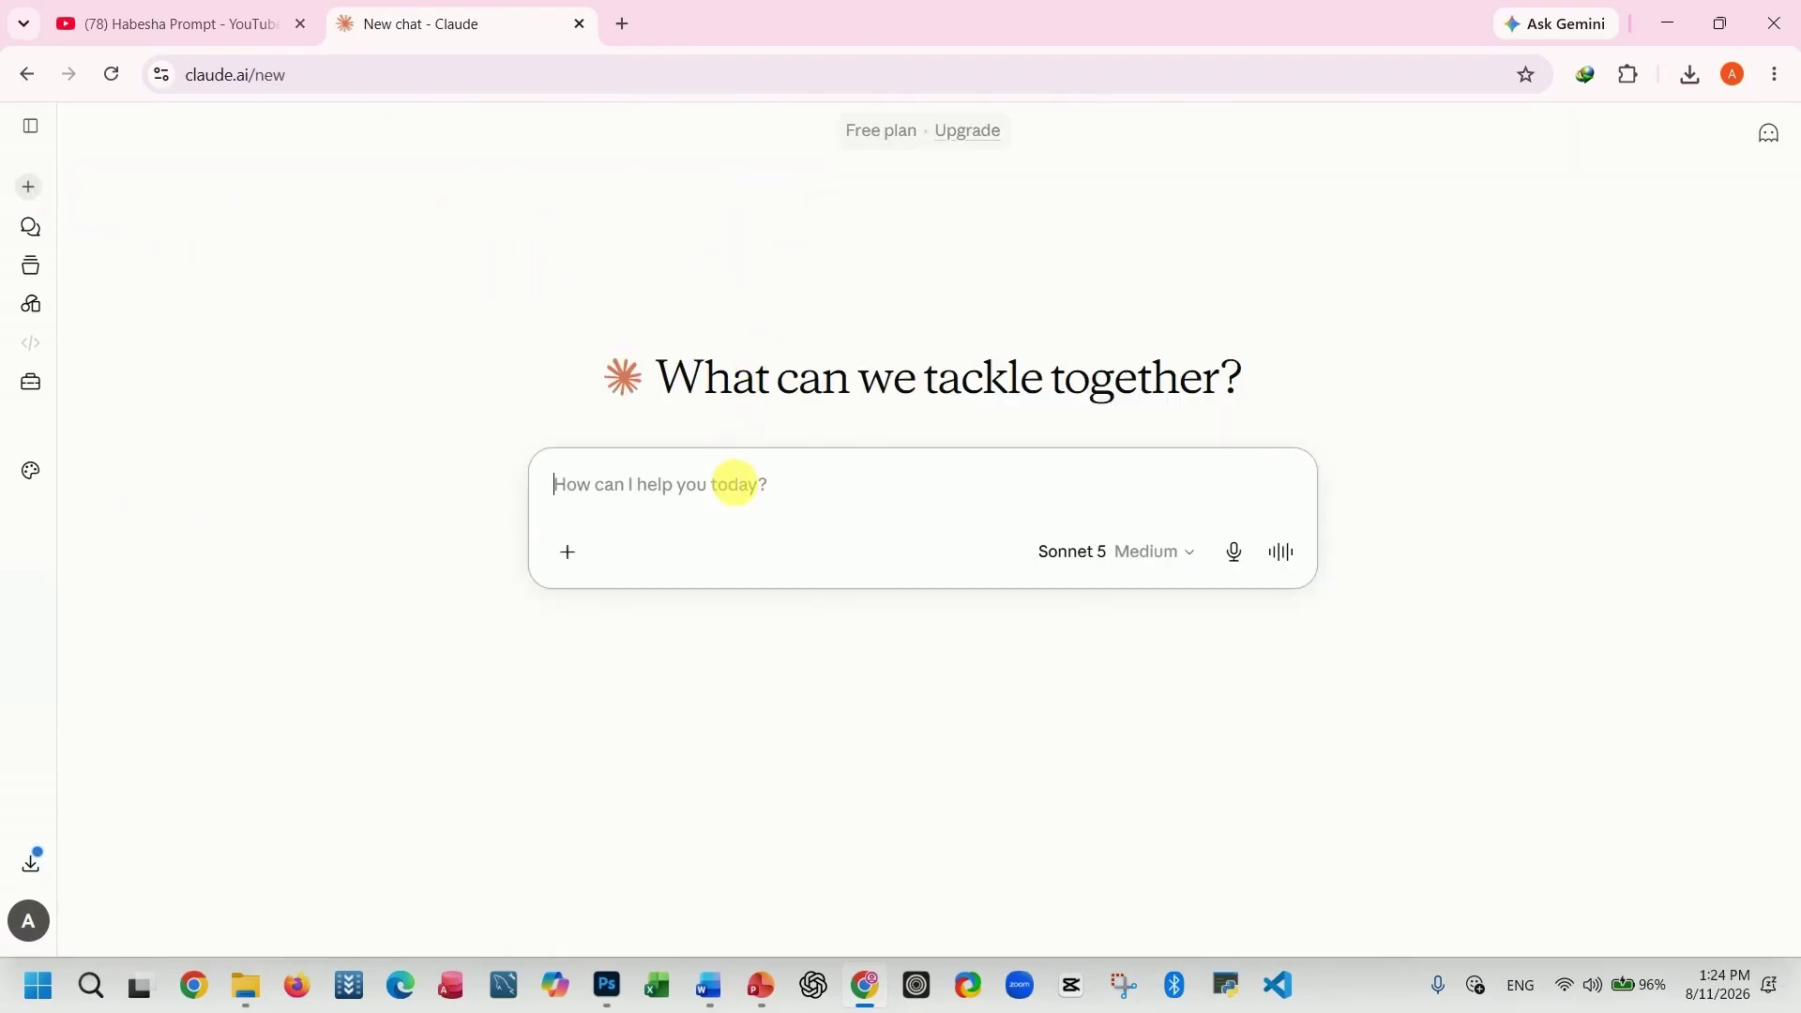
pyautogui.write('Create a simple professional personal portfolio website for **Adnakot** using HTML and CSS. Include: - A header with my name: Adnakot - A short About Me section - Skills section - Projects section - Contact button Make it modern, clean, mobile-friendly, and put everything in one HTML file so I can open it directly in a browser.')
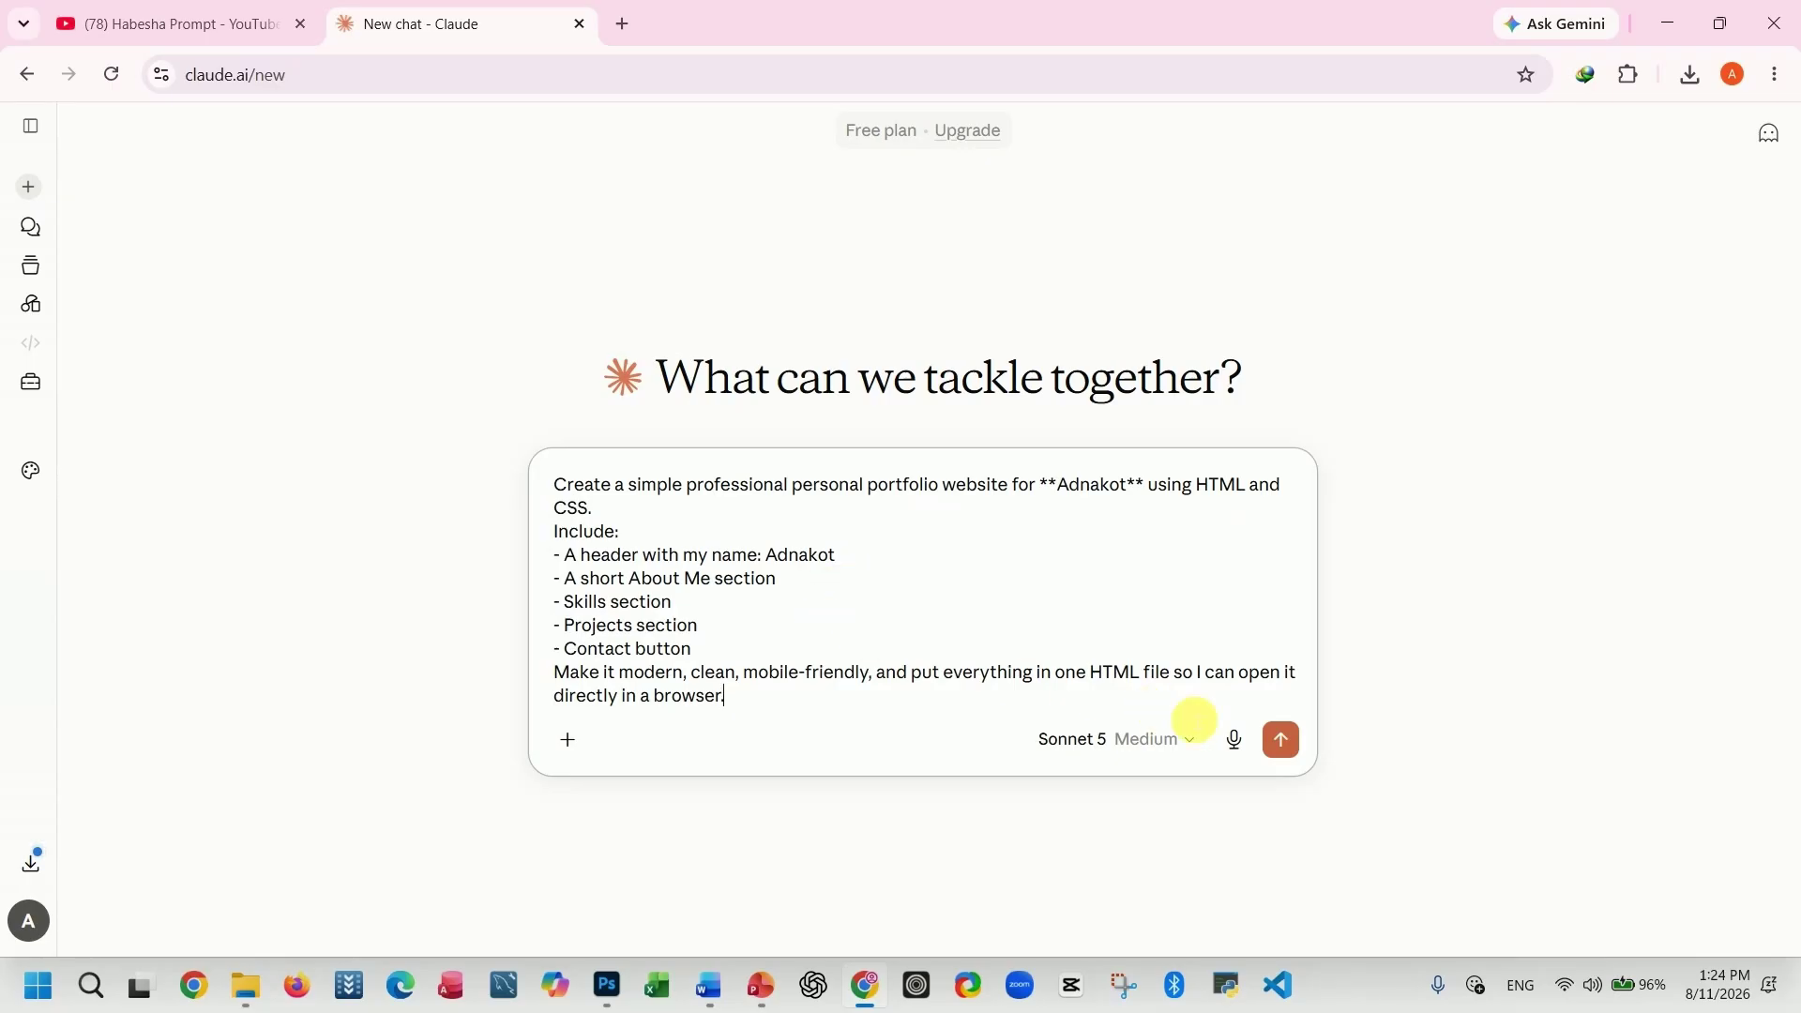
pyautogui.click(1281, 741)
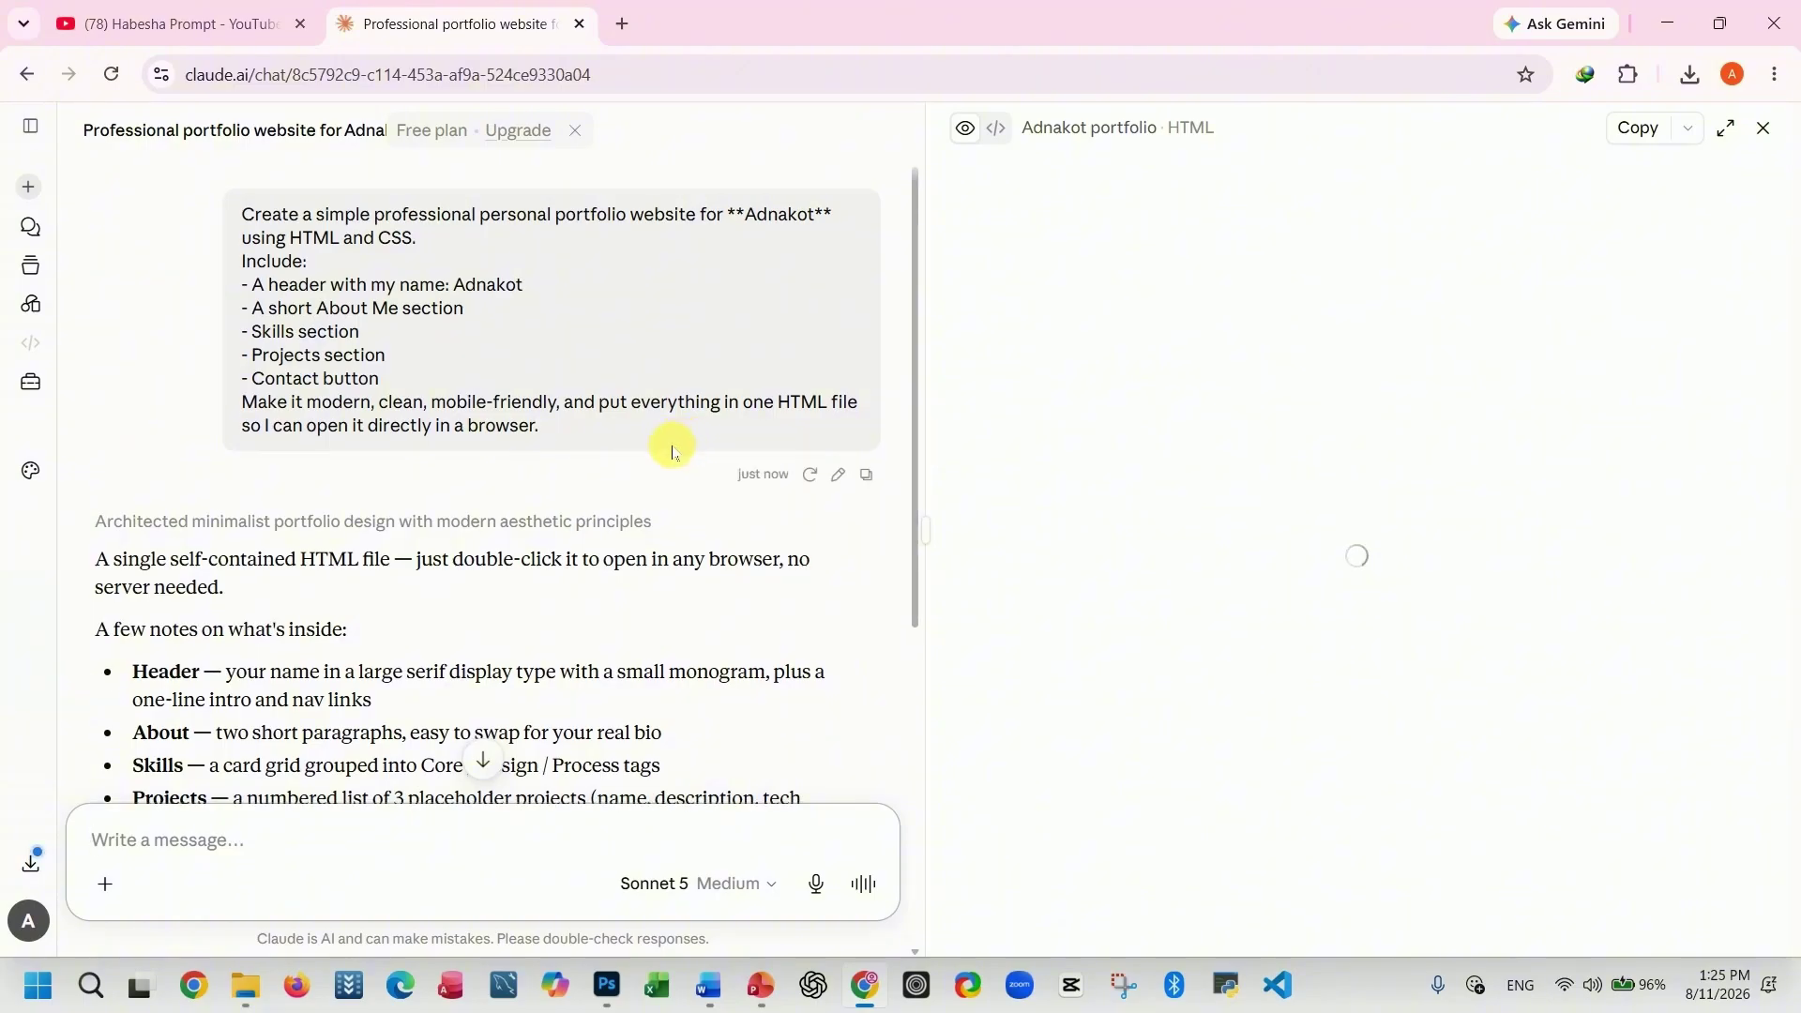
# - Read the notes on the generated portfolio website and look through its preview from header to contact section
pyautogui.scroll(-6, 672, 447)
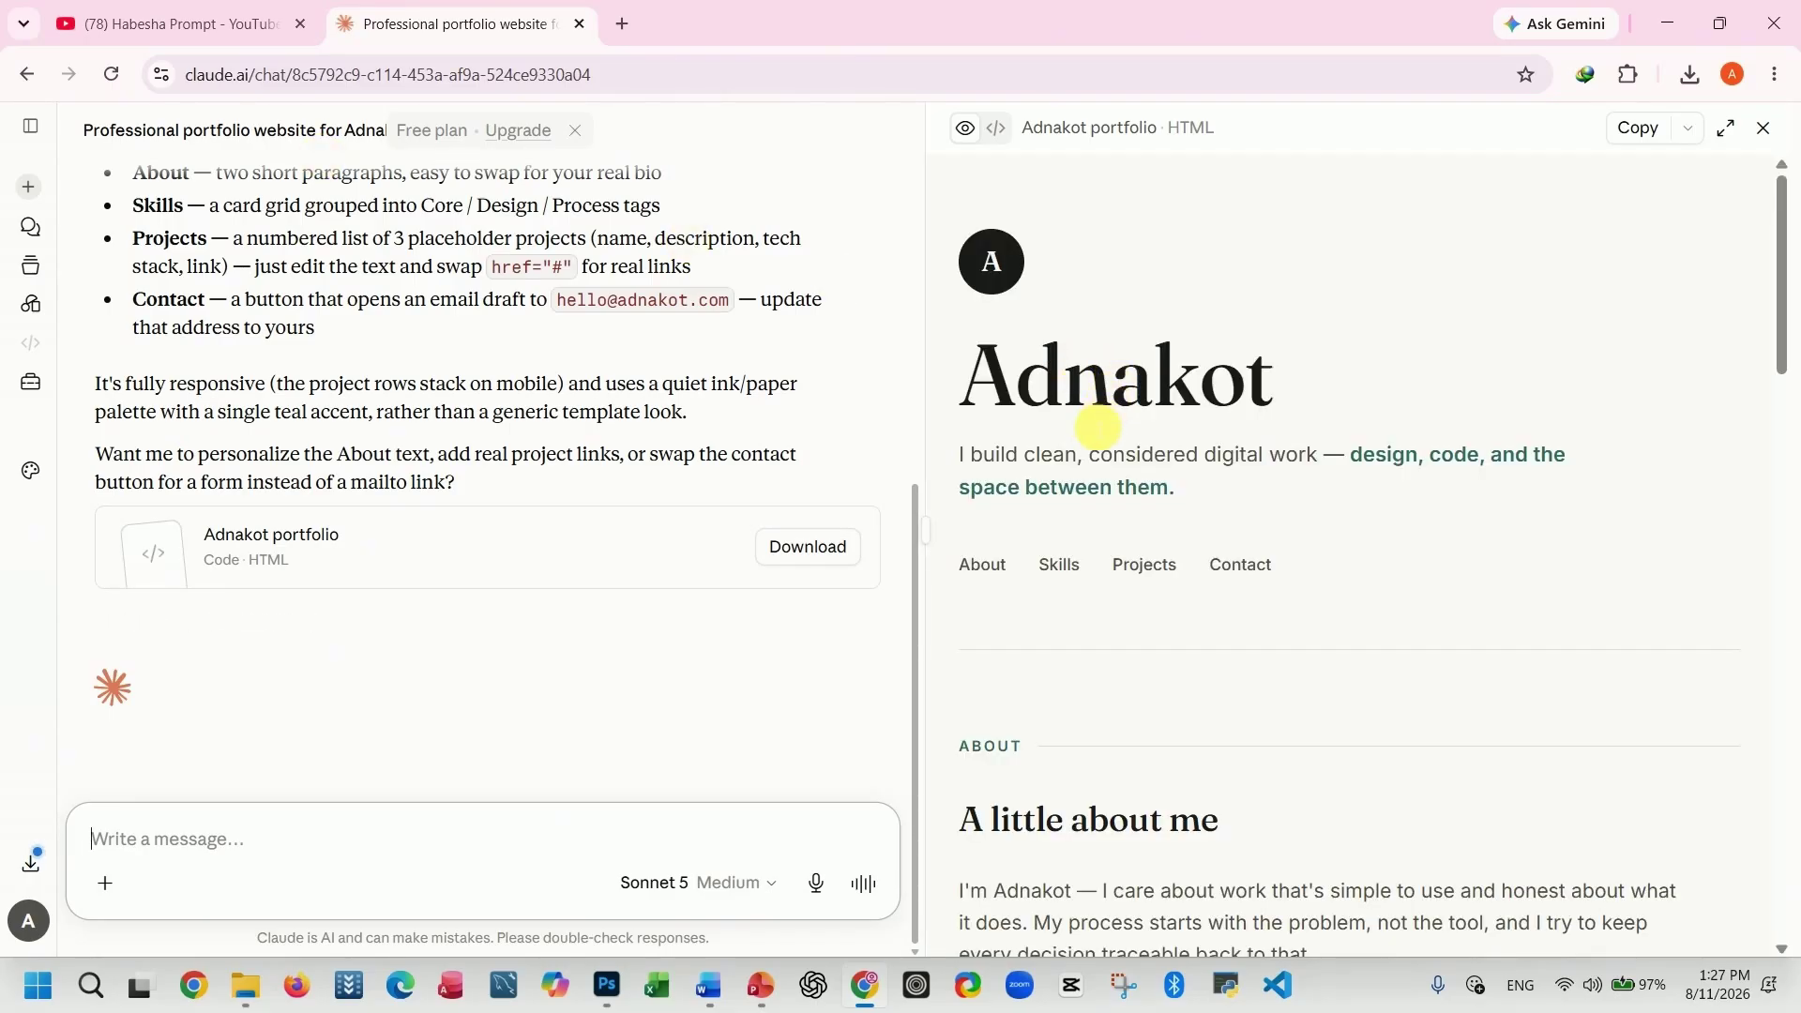
pyautogui.scroll(-6, 1116, 394)
pyautogui.scroll(-12, 1177, 450)
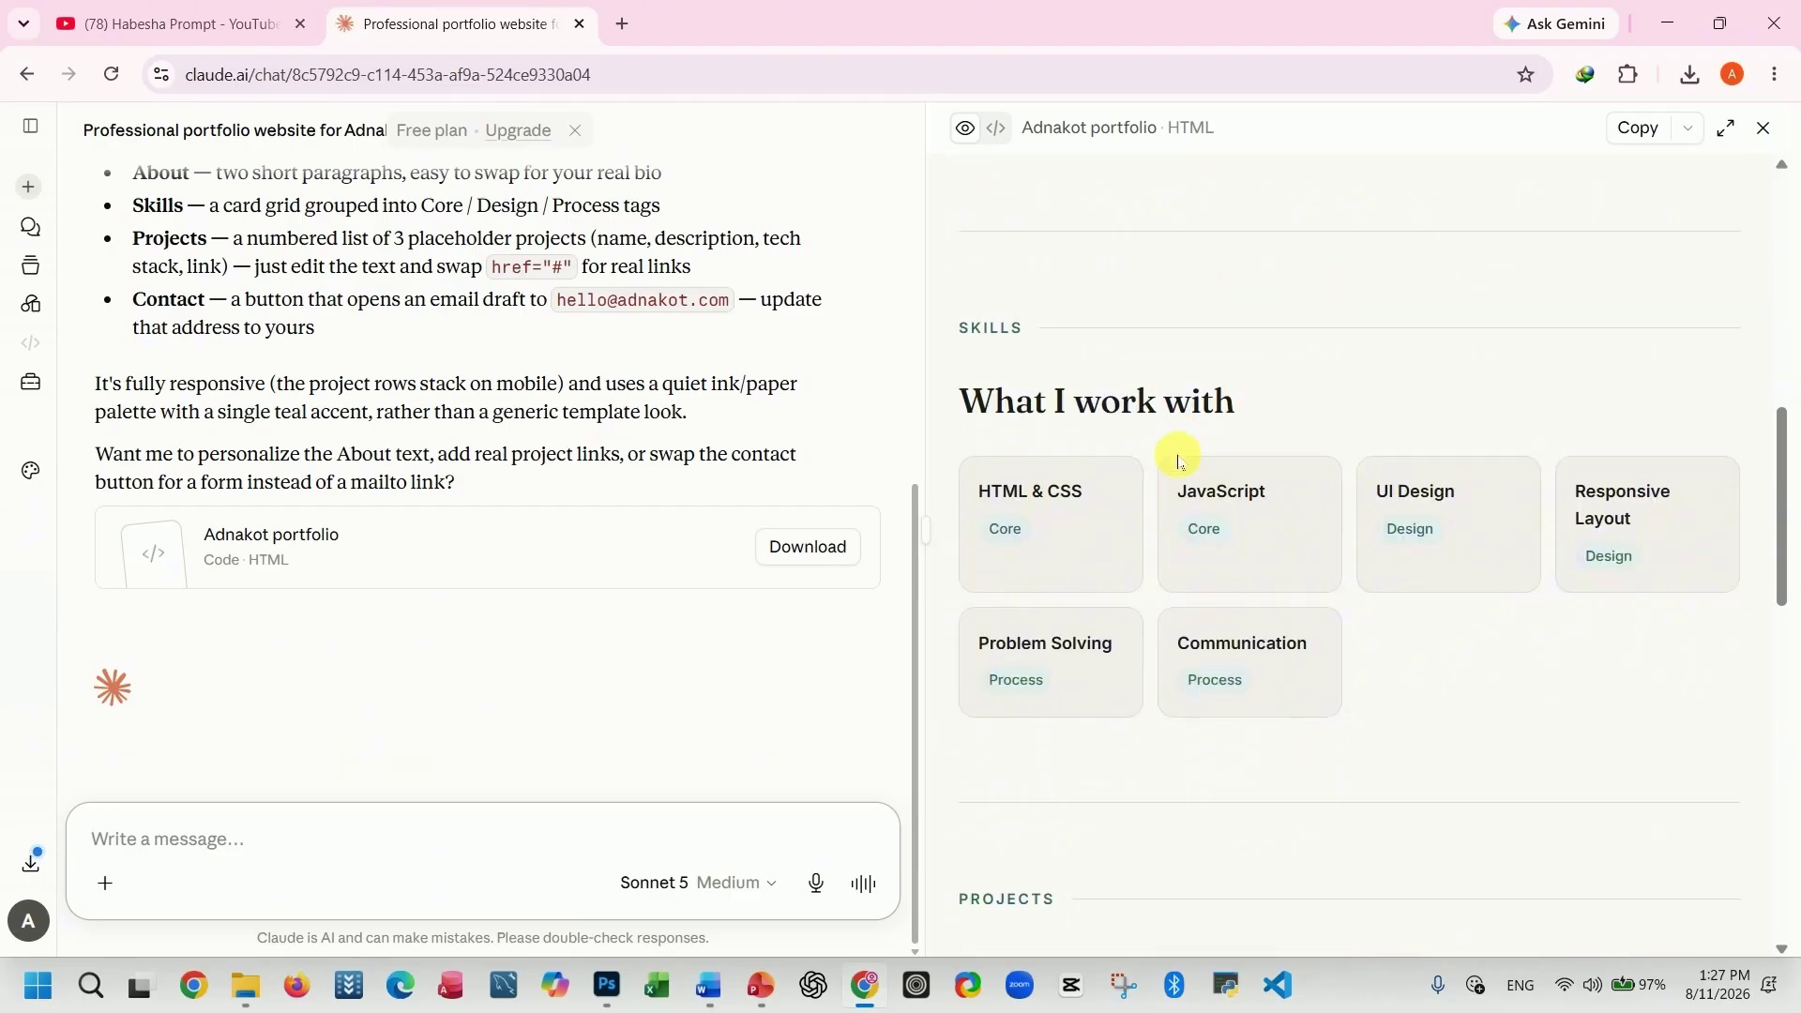
pyautogui.scroll(-4, 1180, 460)
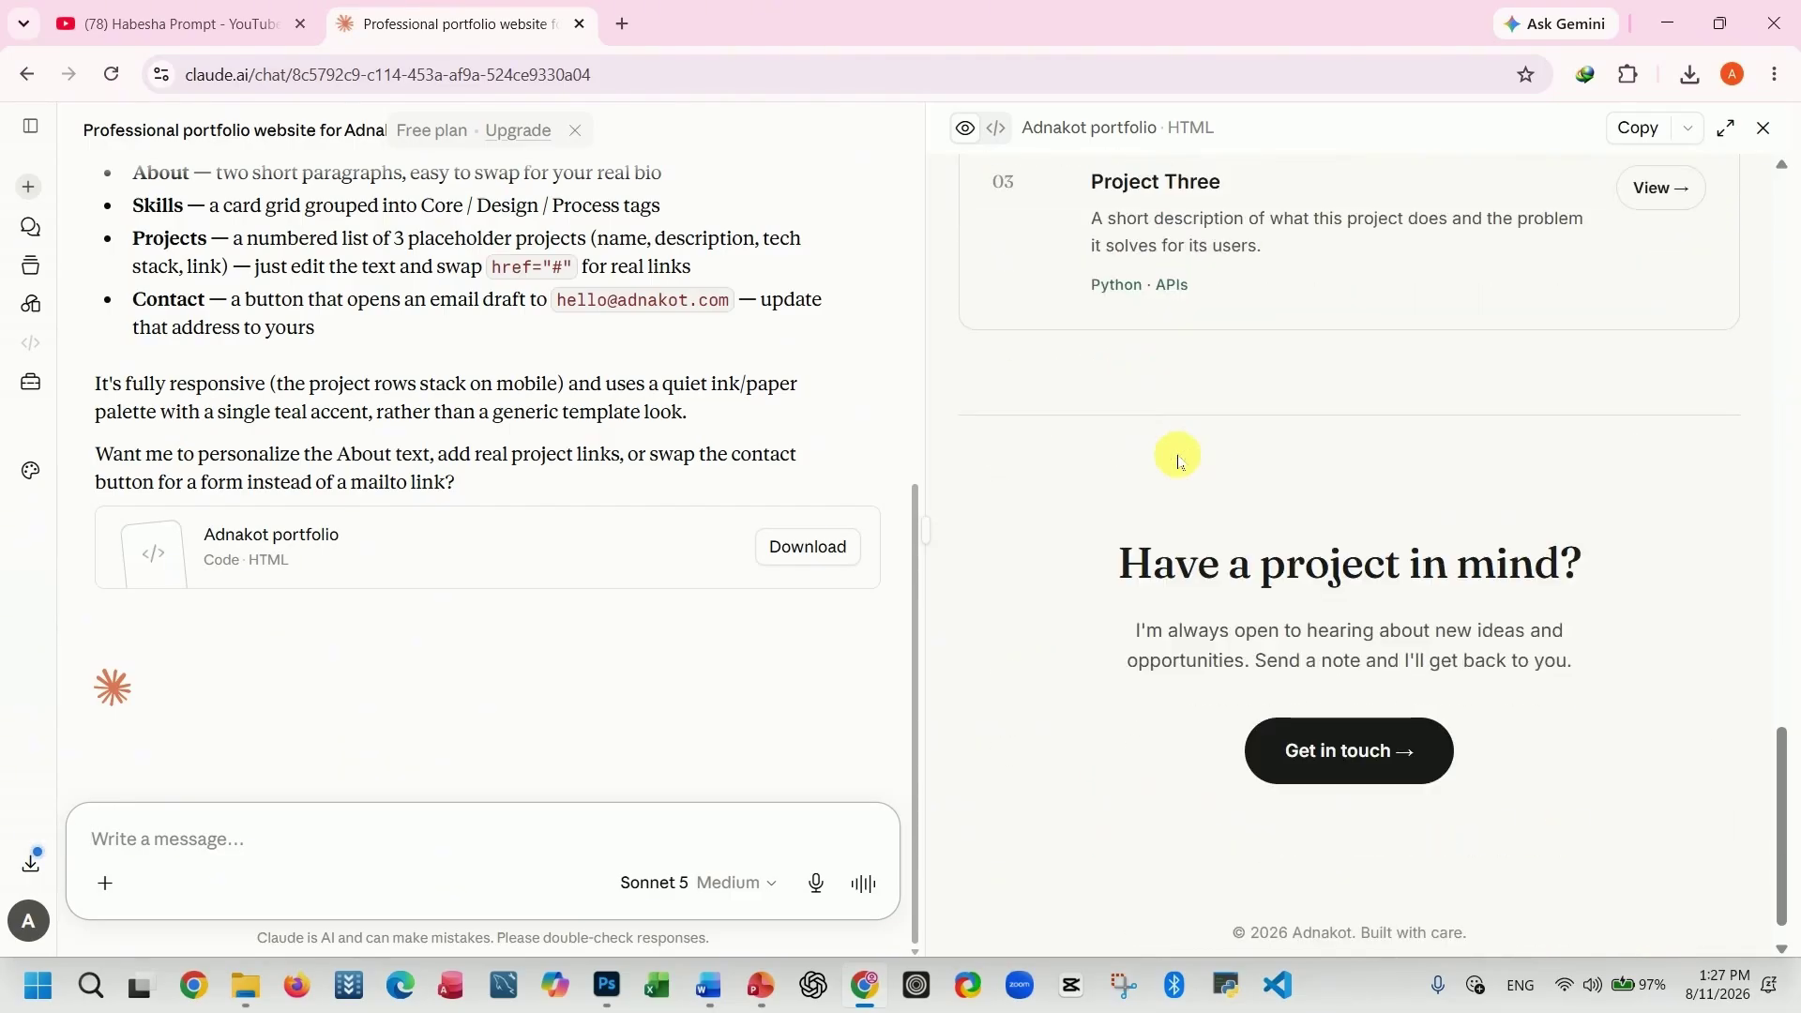
pyautogui.click(1703, 139)
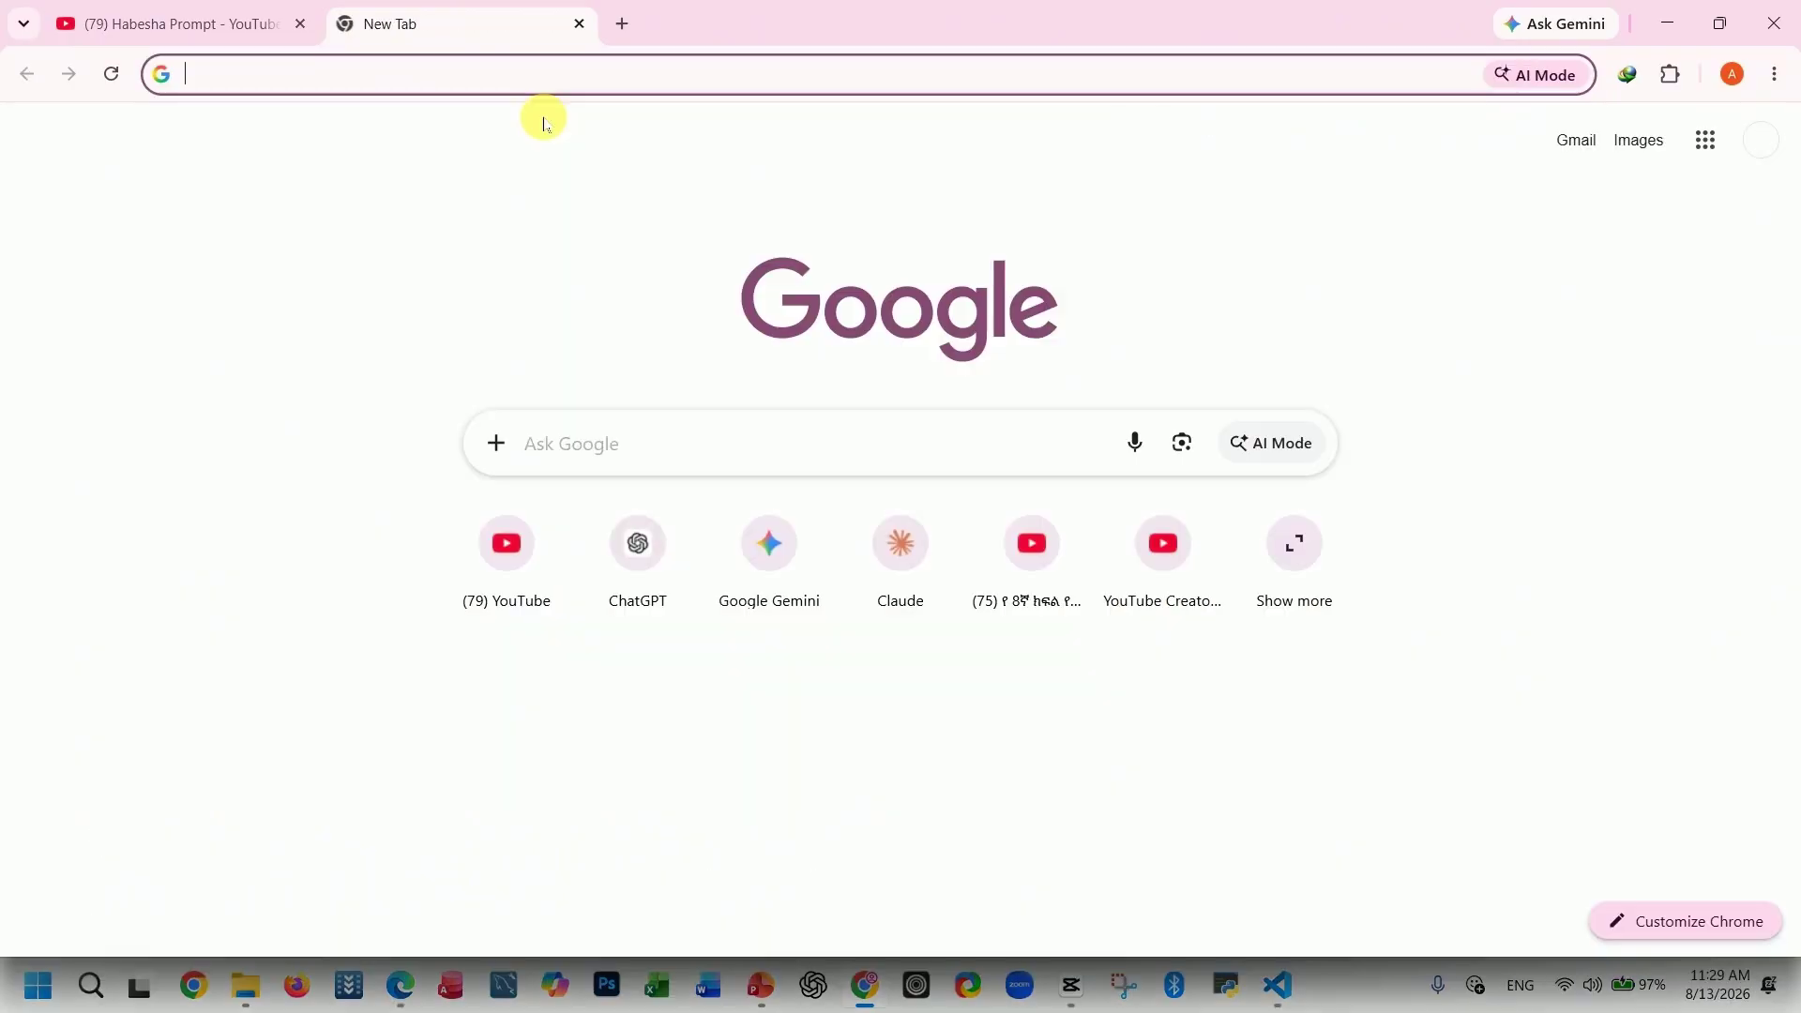
# - Open claude.ai in a new tab, briefly expand the sidebar, and go to the Projects page
pyautogui.write('CL')
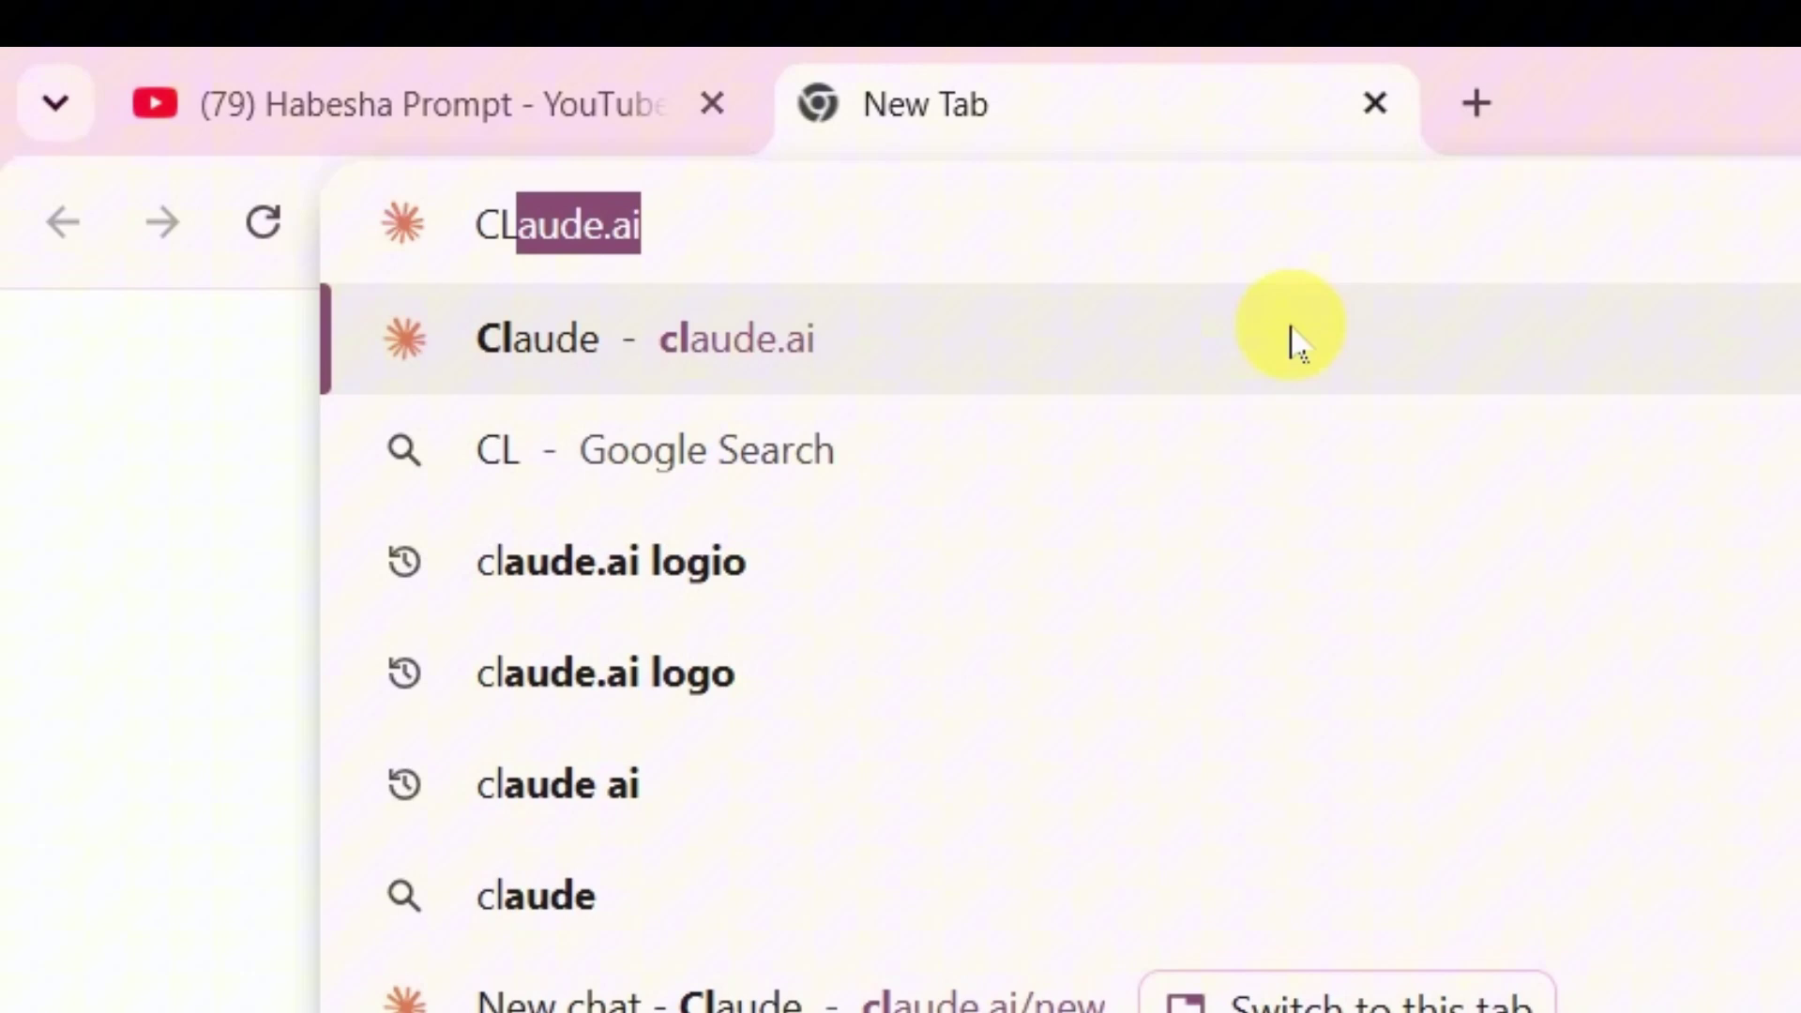
pyautogui.click(544, 121)
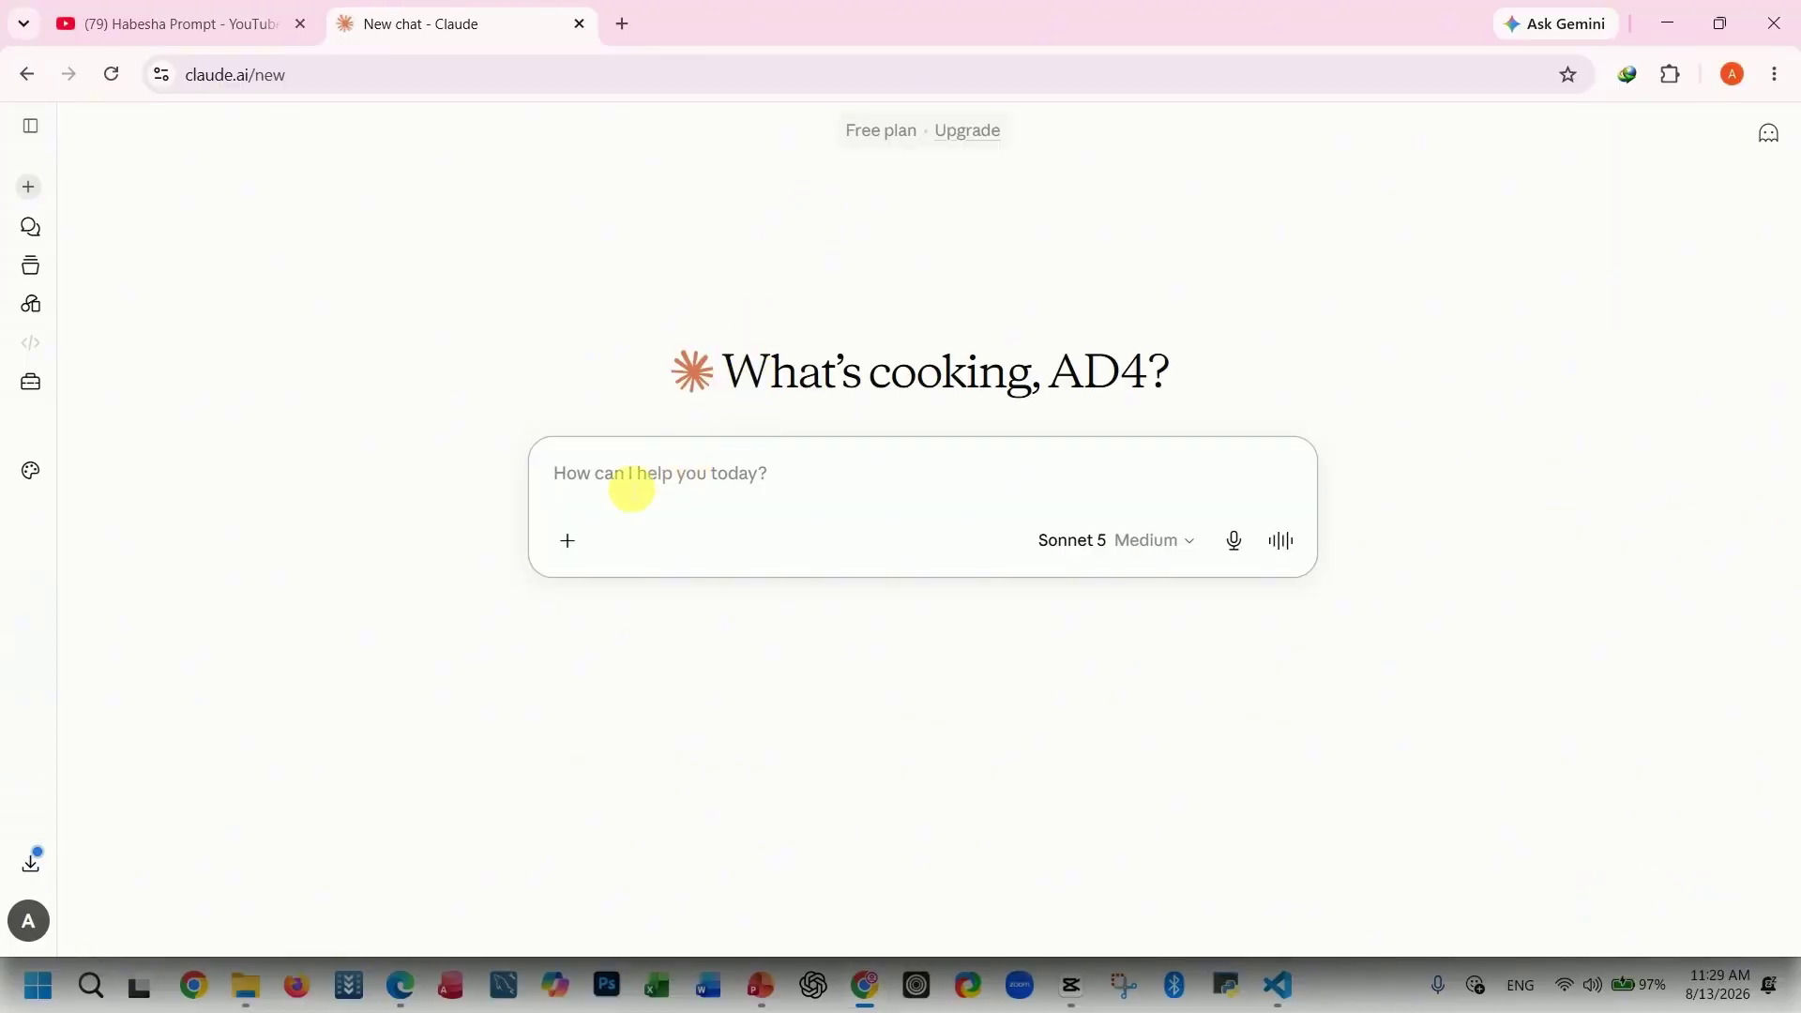
pyautogui.click(727, 486)
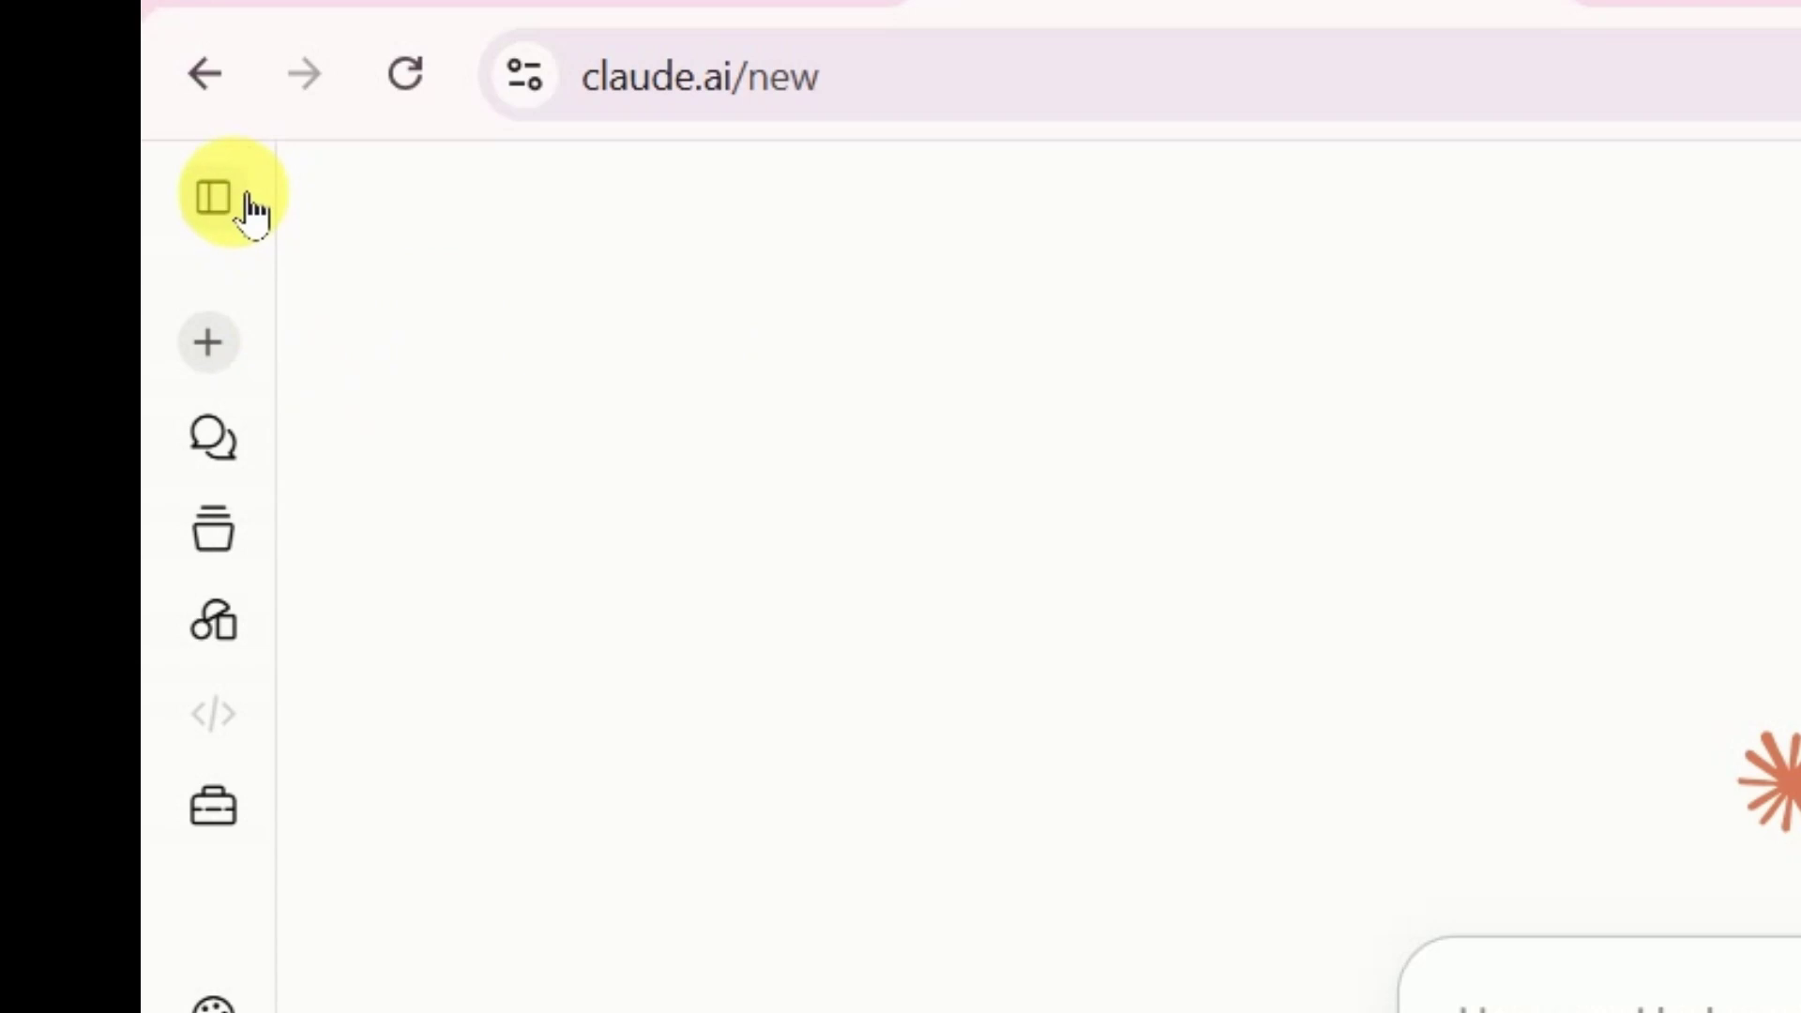
pyautogui.click(253, 213)
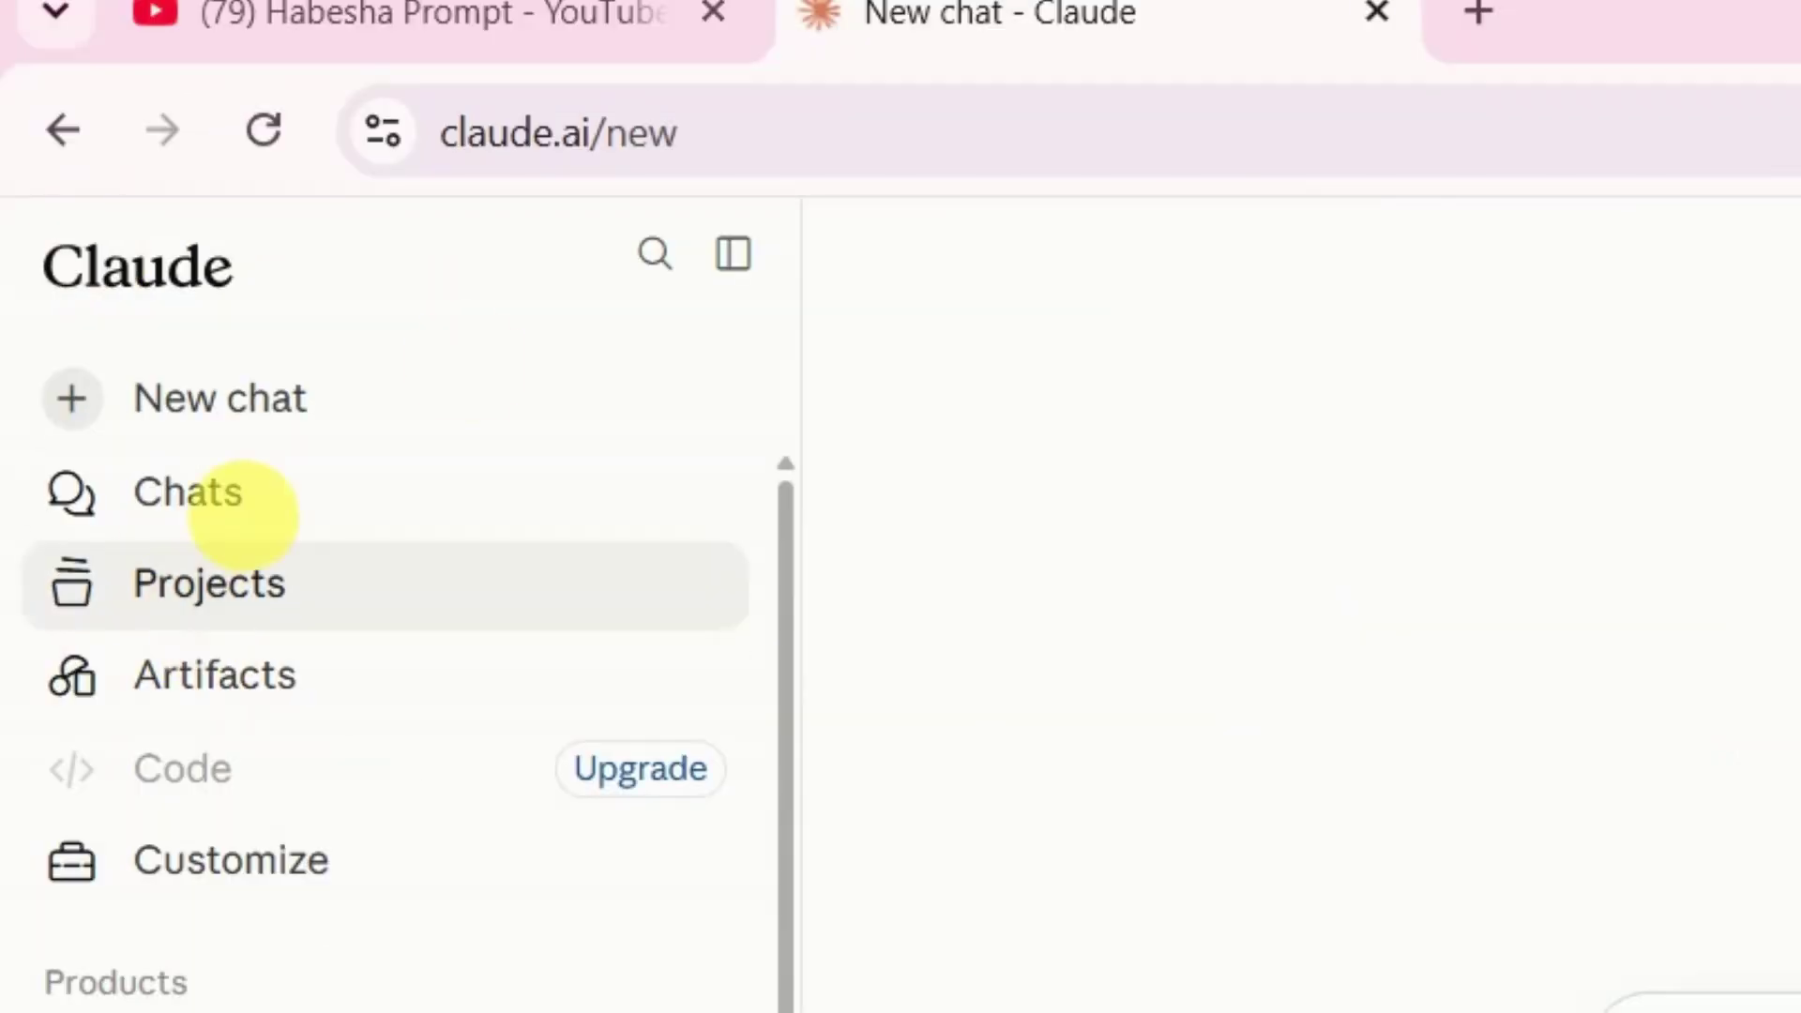
pyautogui.click(734, 255)
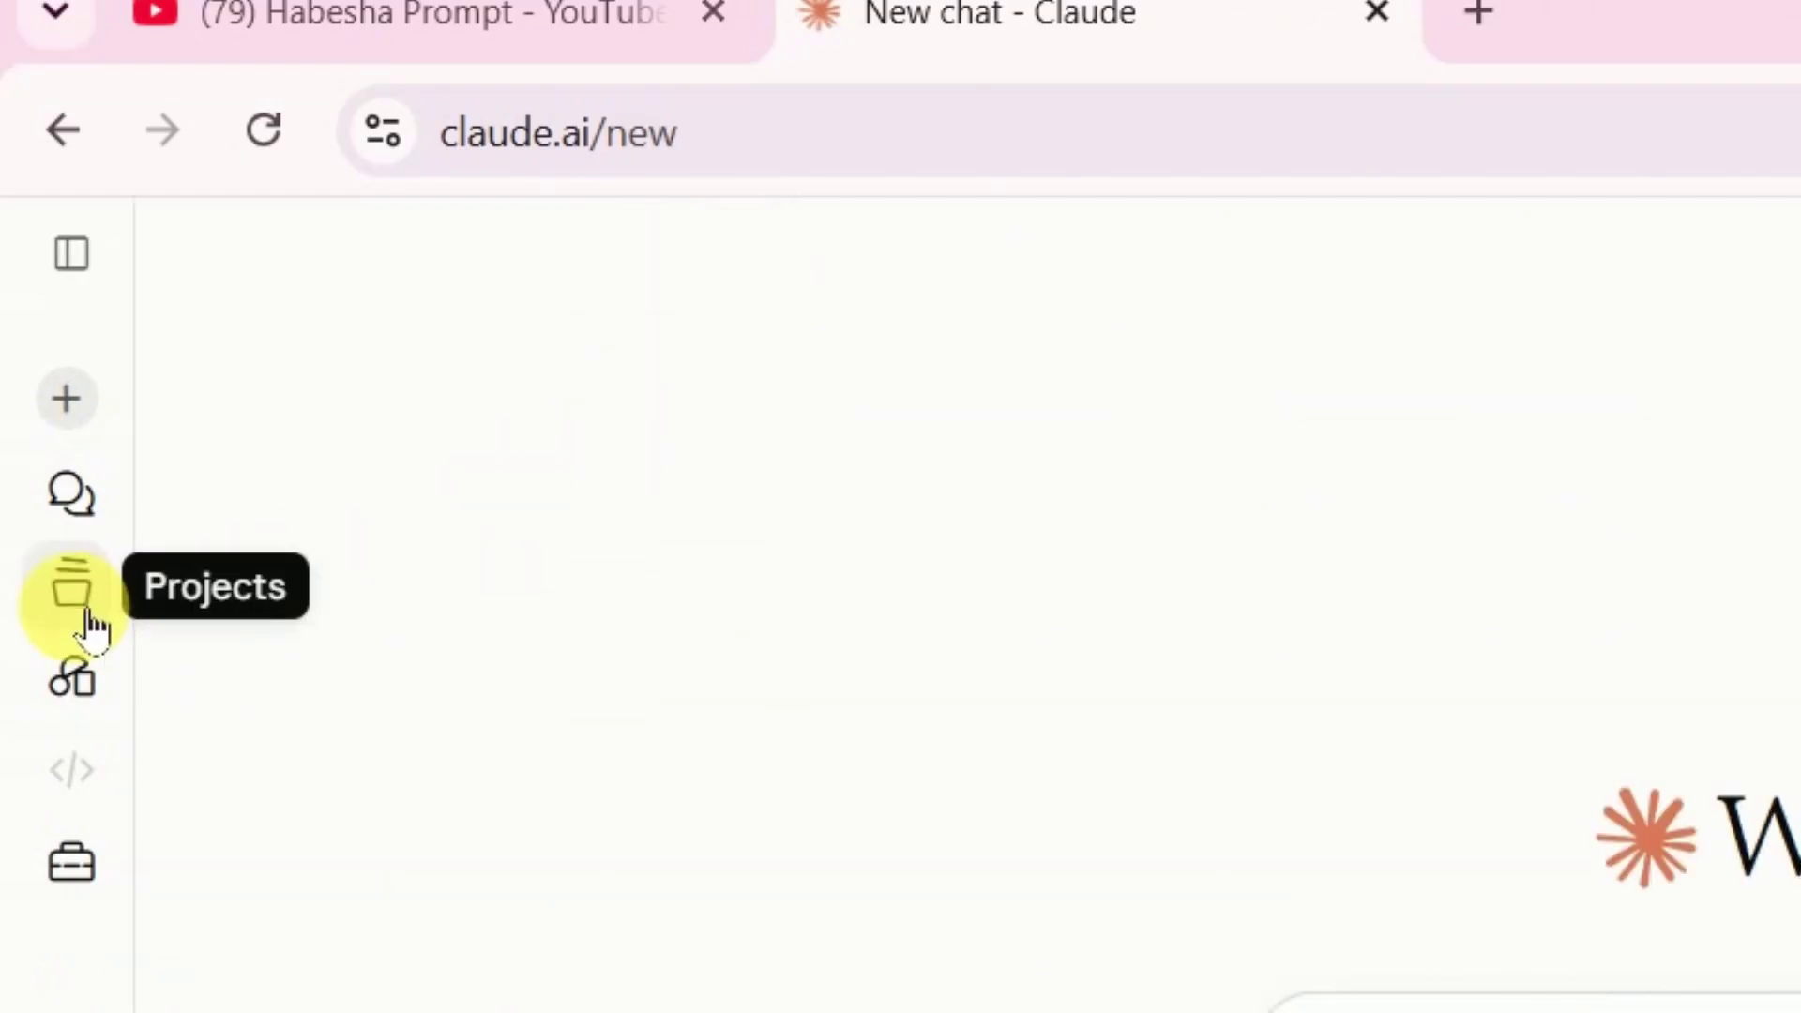
pyautogui.click(94, 619)
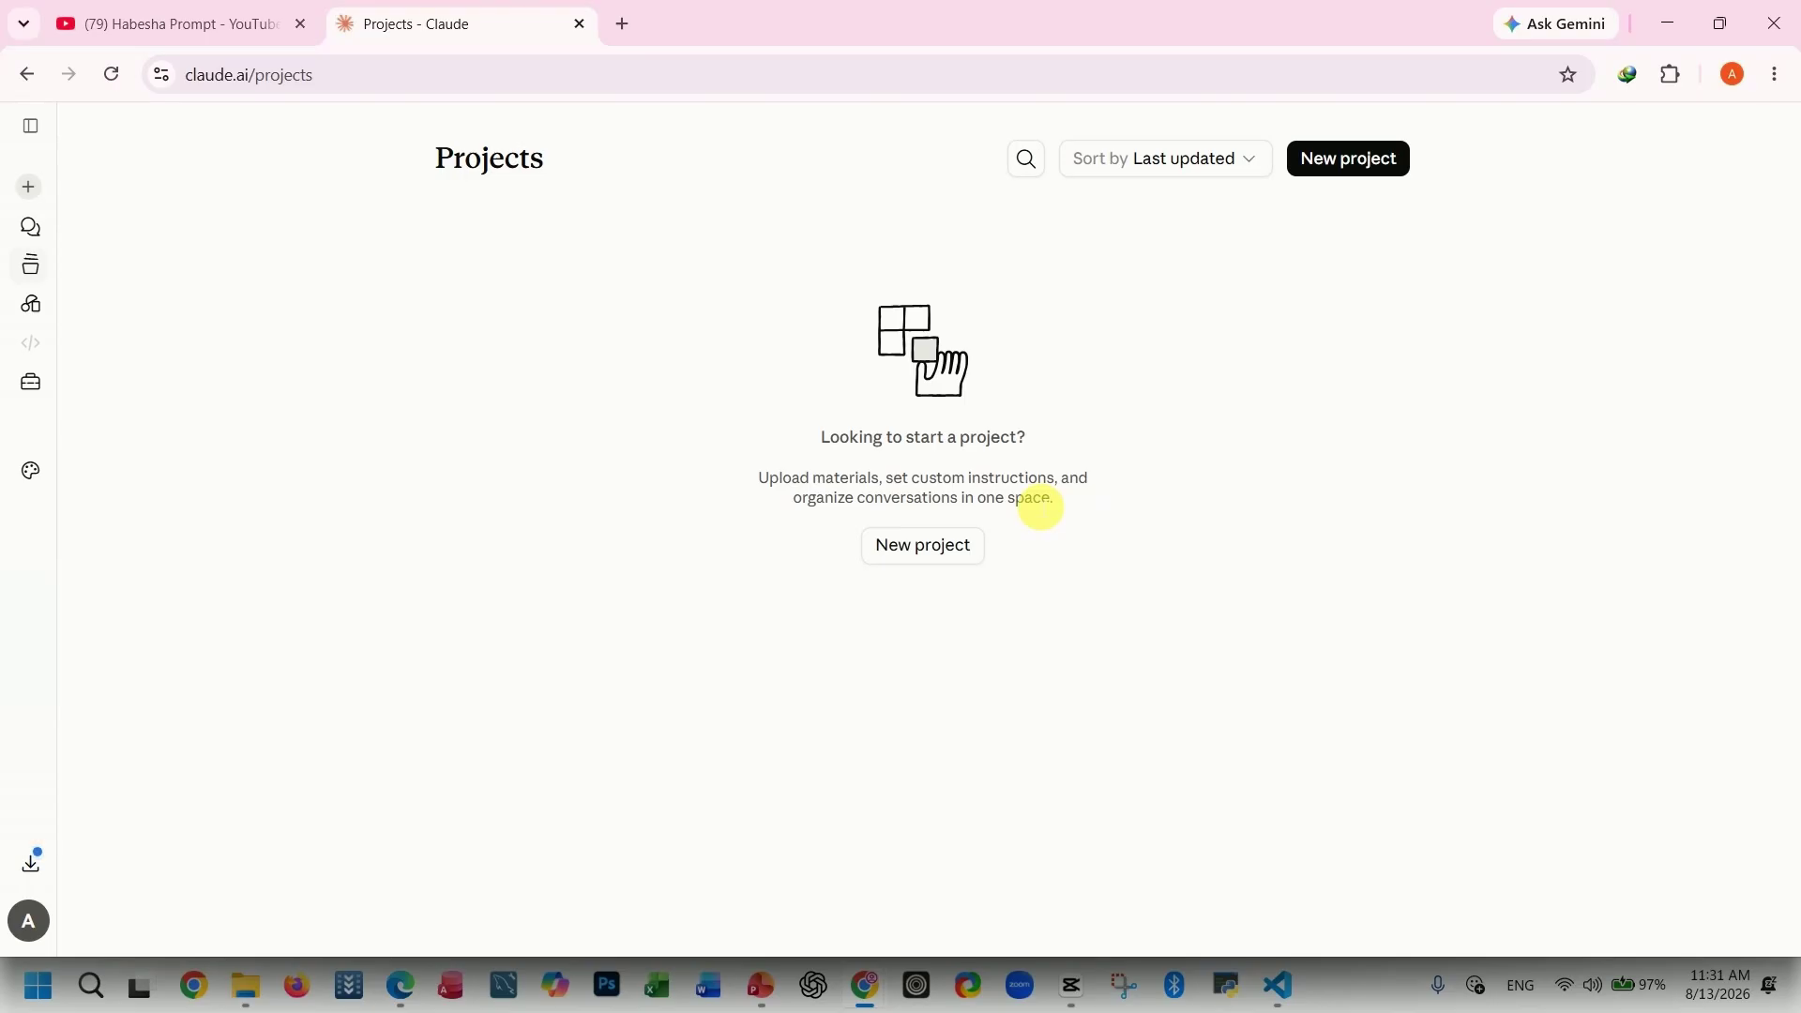
# - Start creating a new project and name it "Study"
pyautogui.click(914, 552)
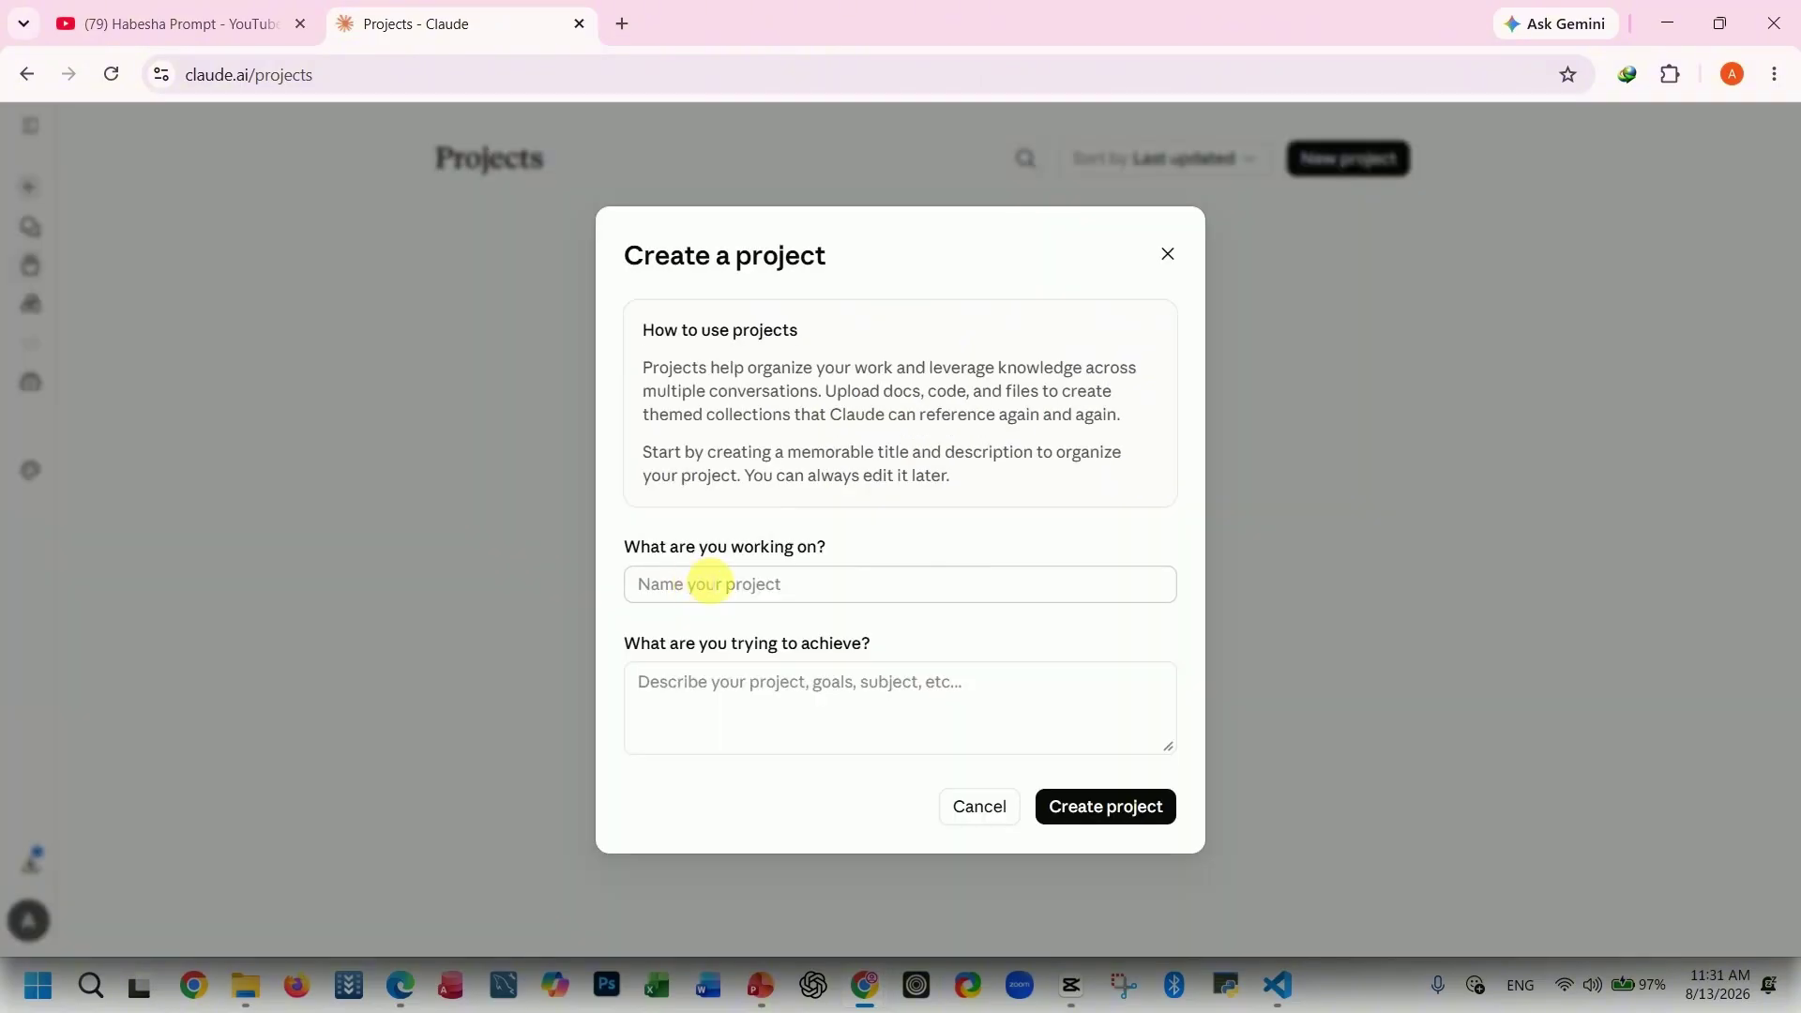
pyautogui.press('Escape')
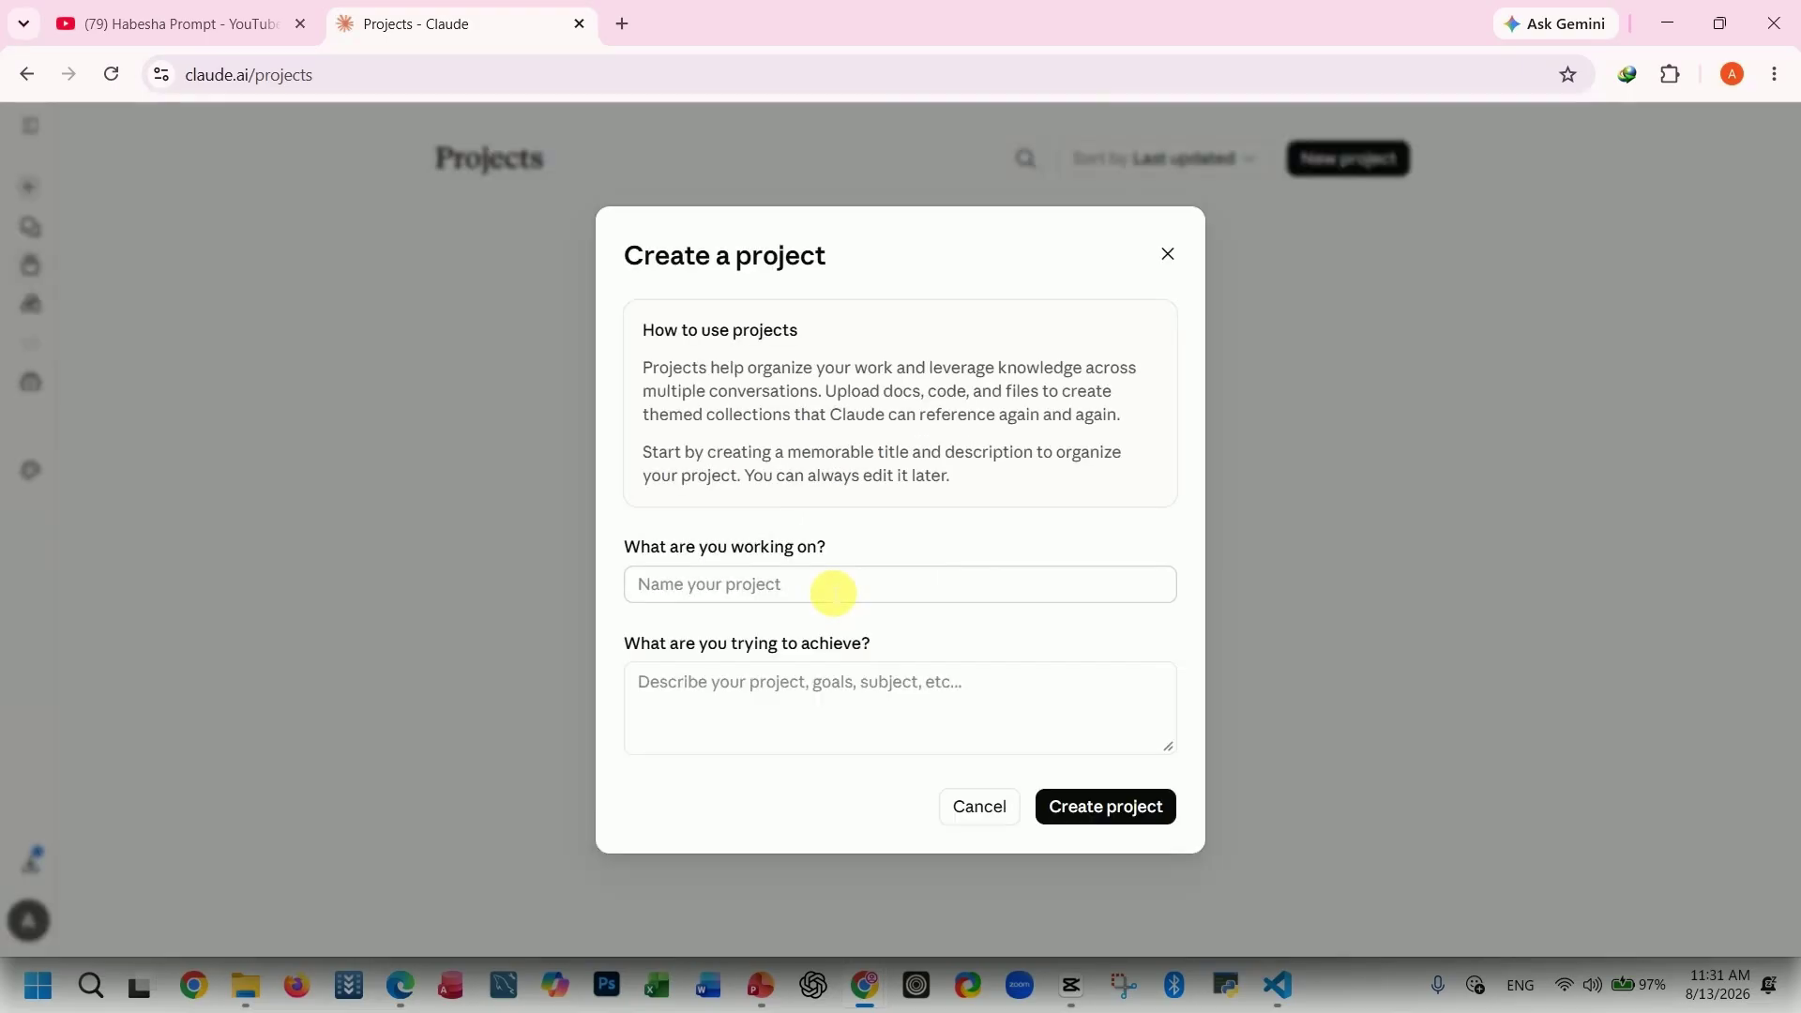
pyautogui.click(833, 592)
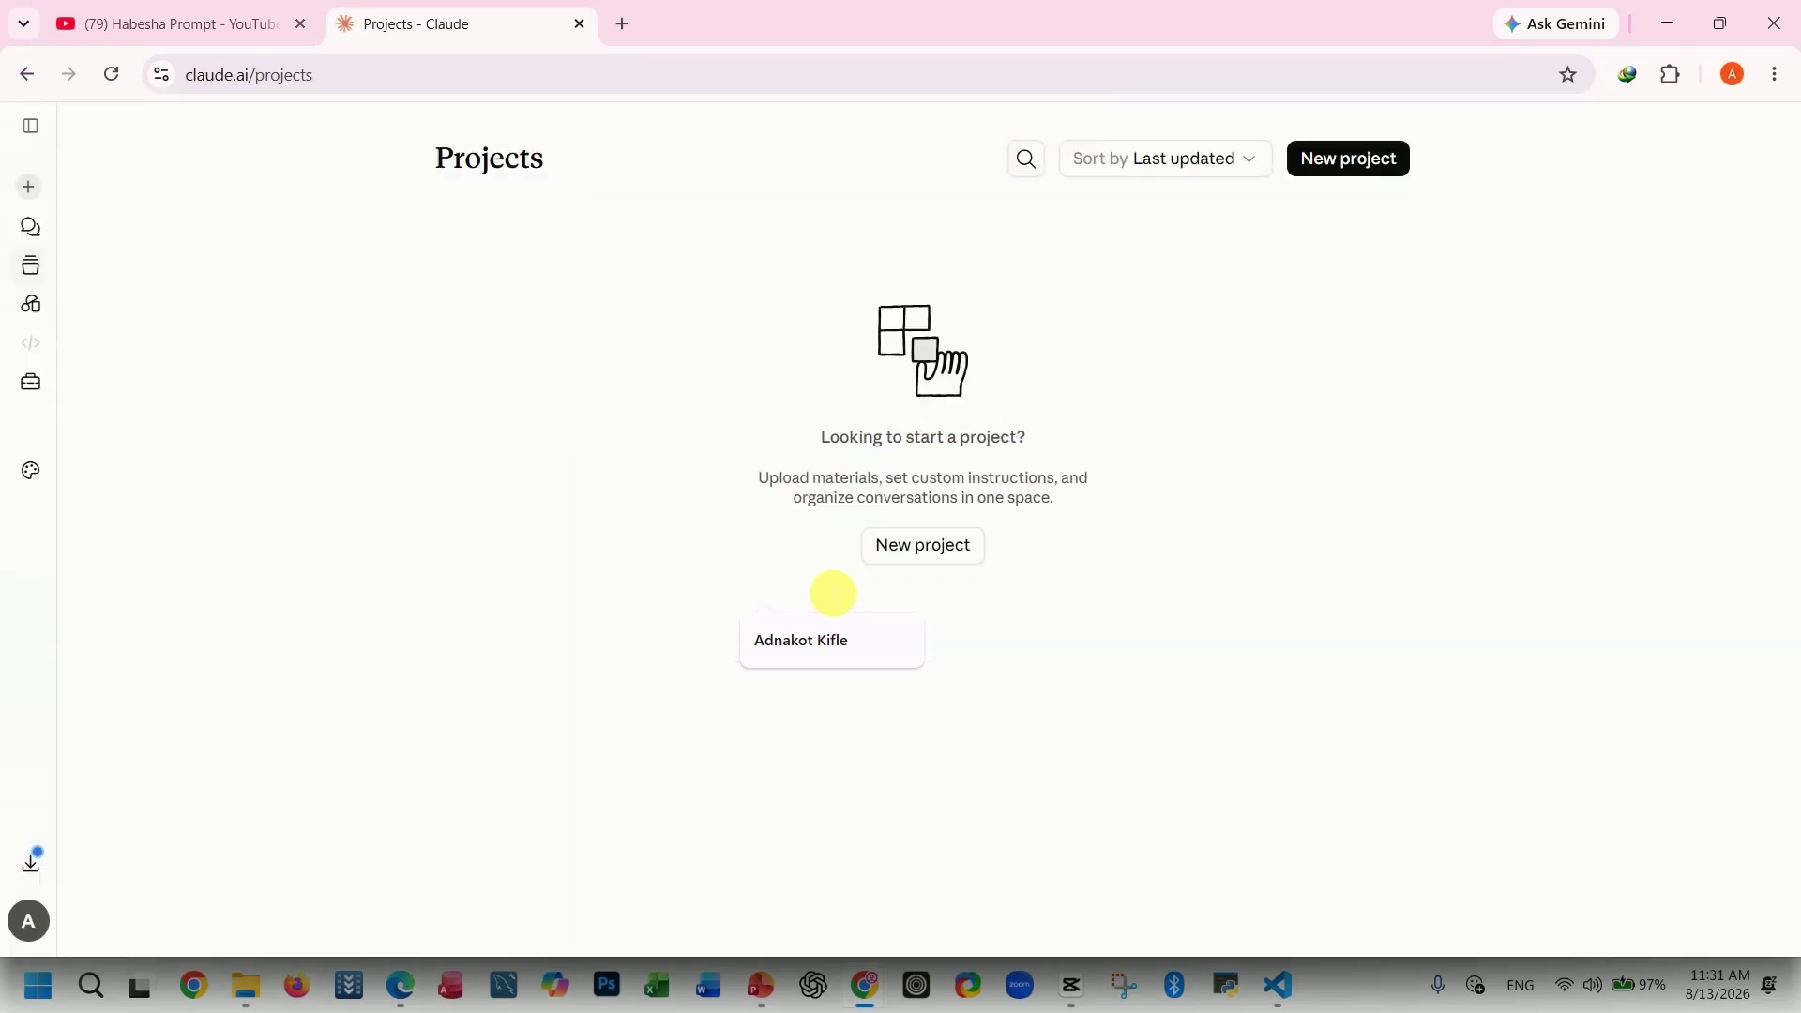
pyautogui.write('sTU')
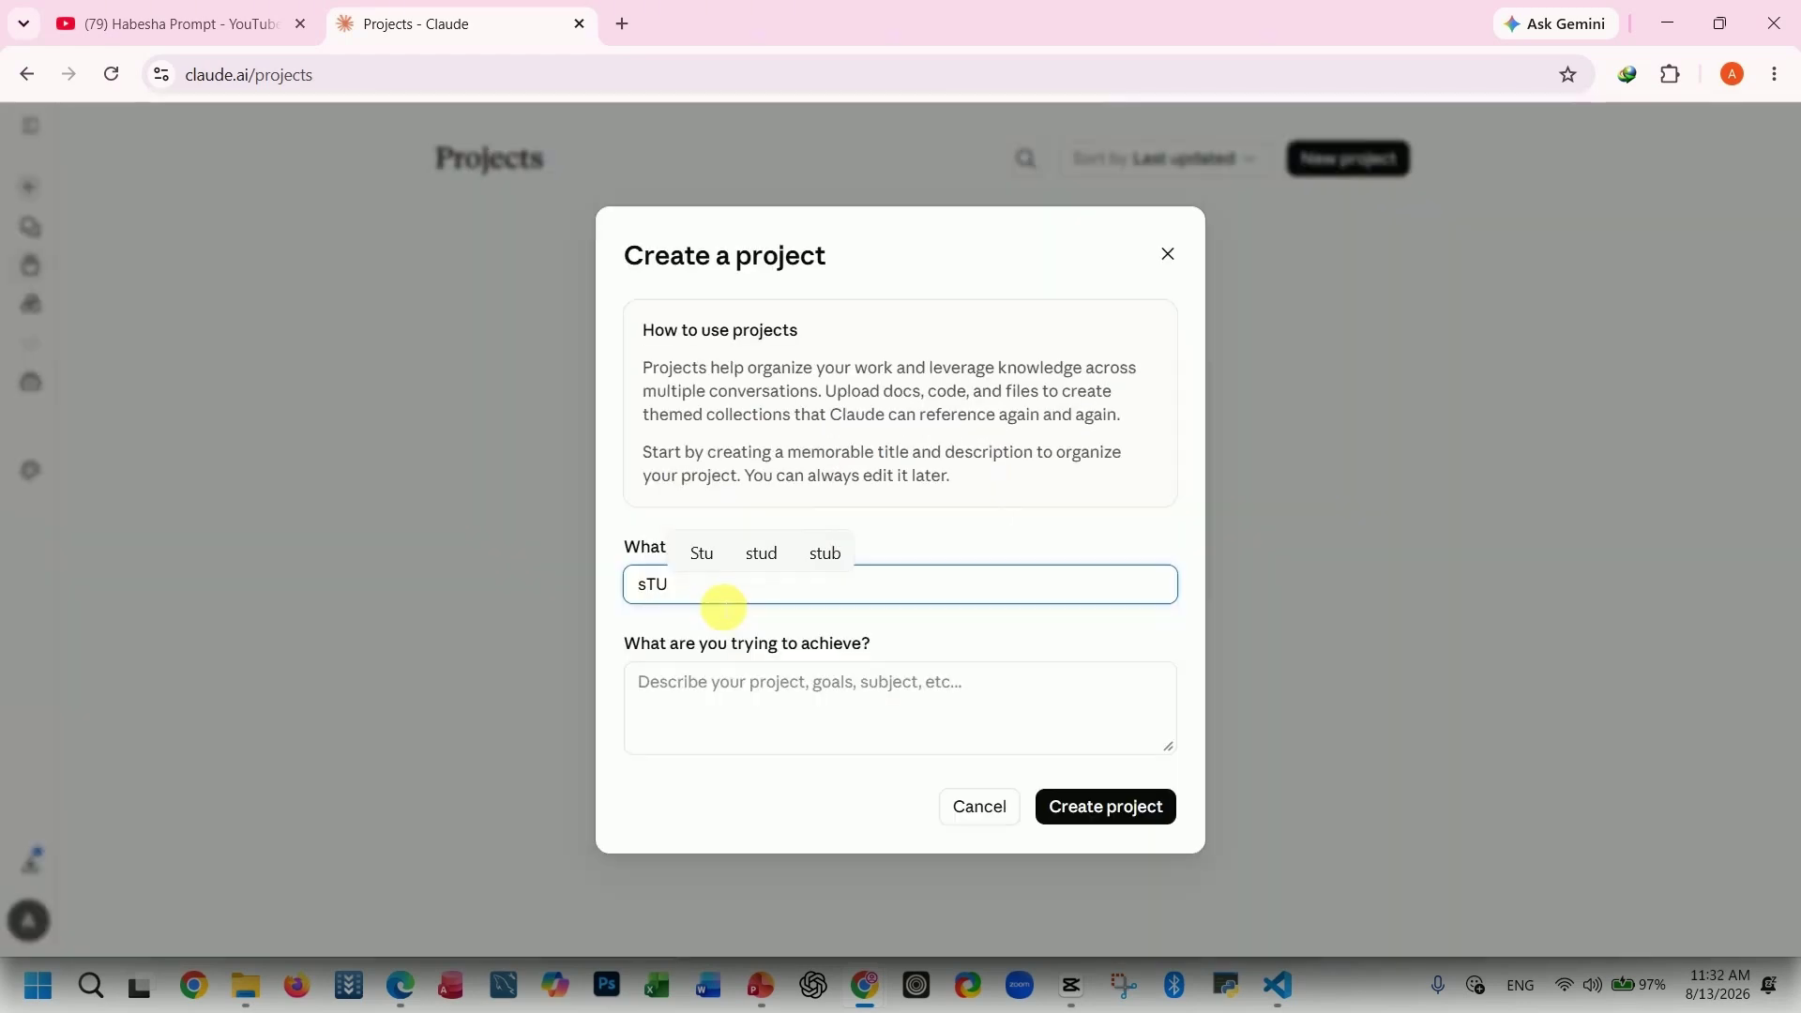
pyautogui.press('BackSpace')
pyautogui.press('BackSpace')
pyautogui.press('BackSpace')
pyautogui.write('Study')
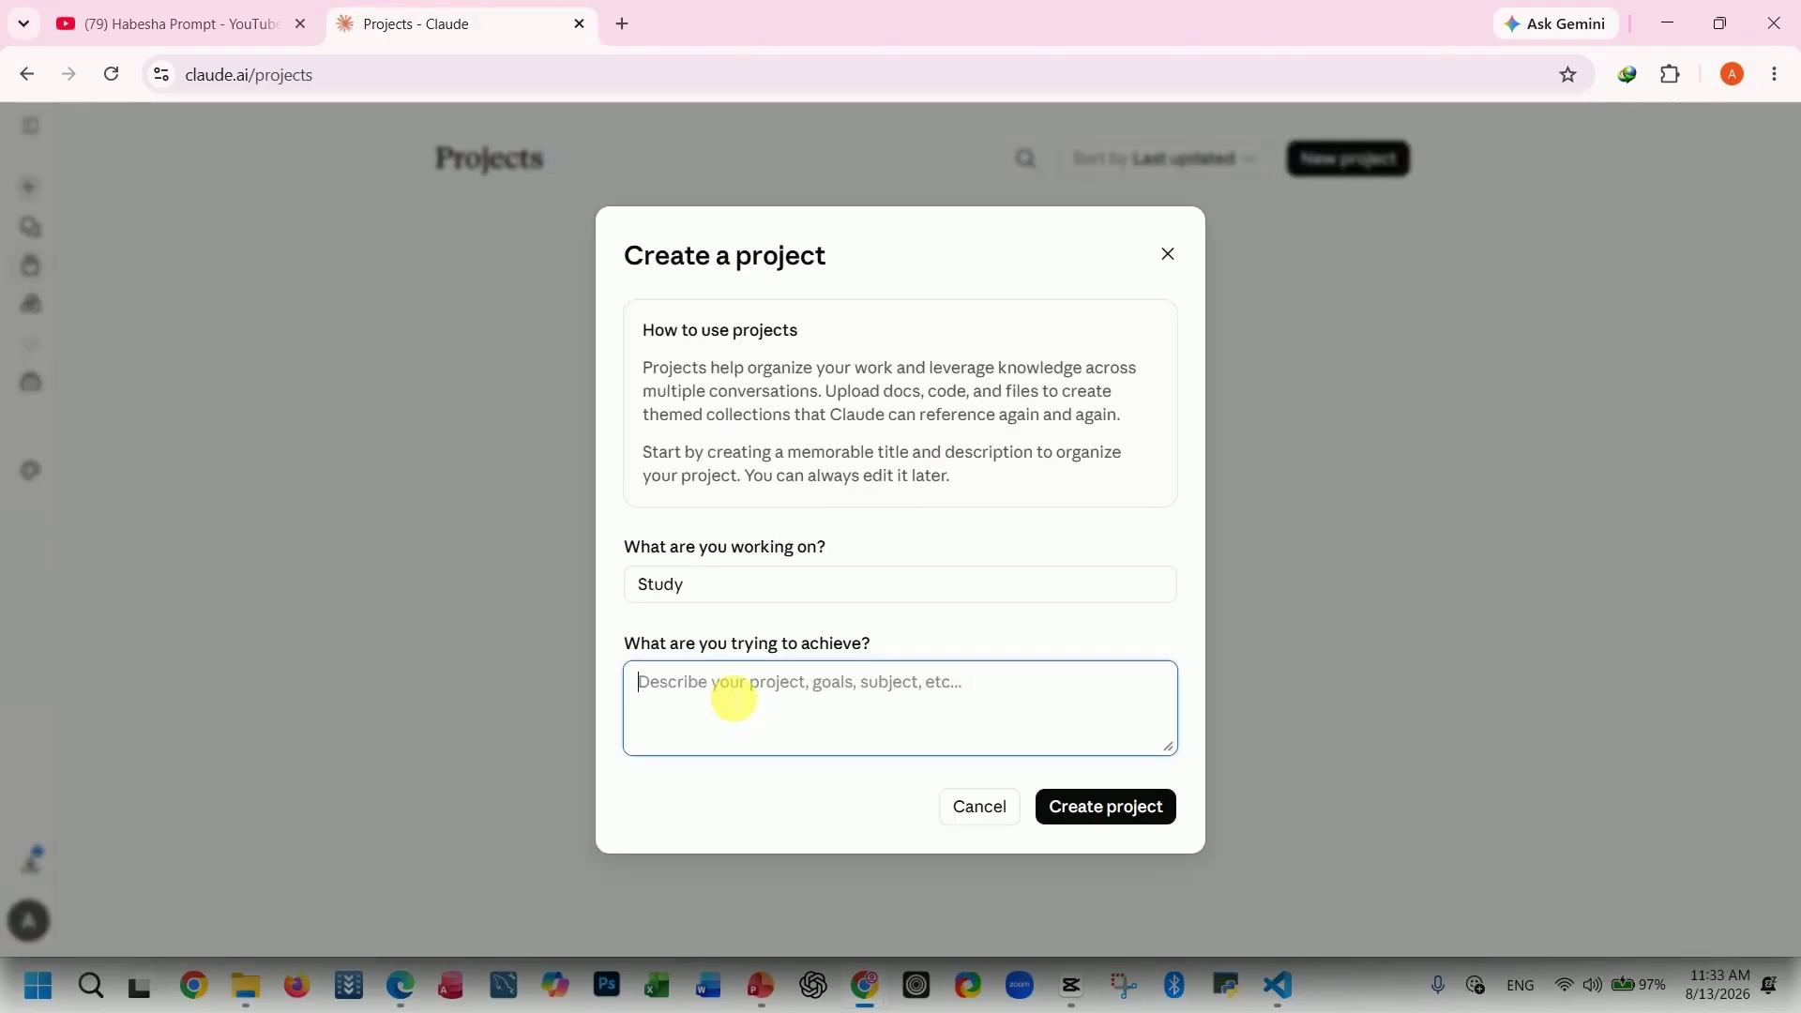
# - Describe the project's goal as "Score A" and create the project
pyautogui.write('So')
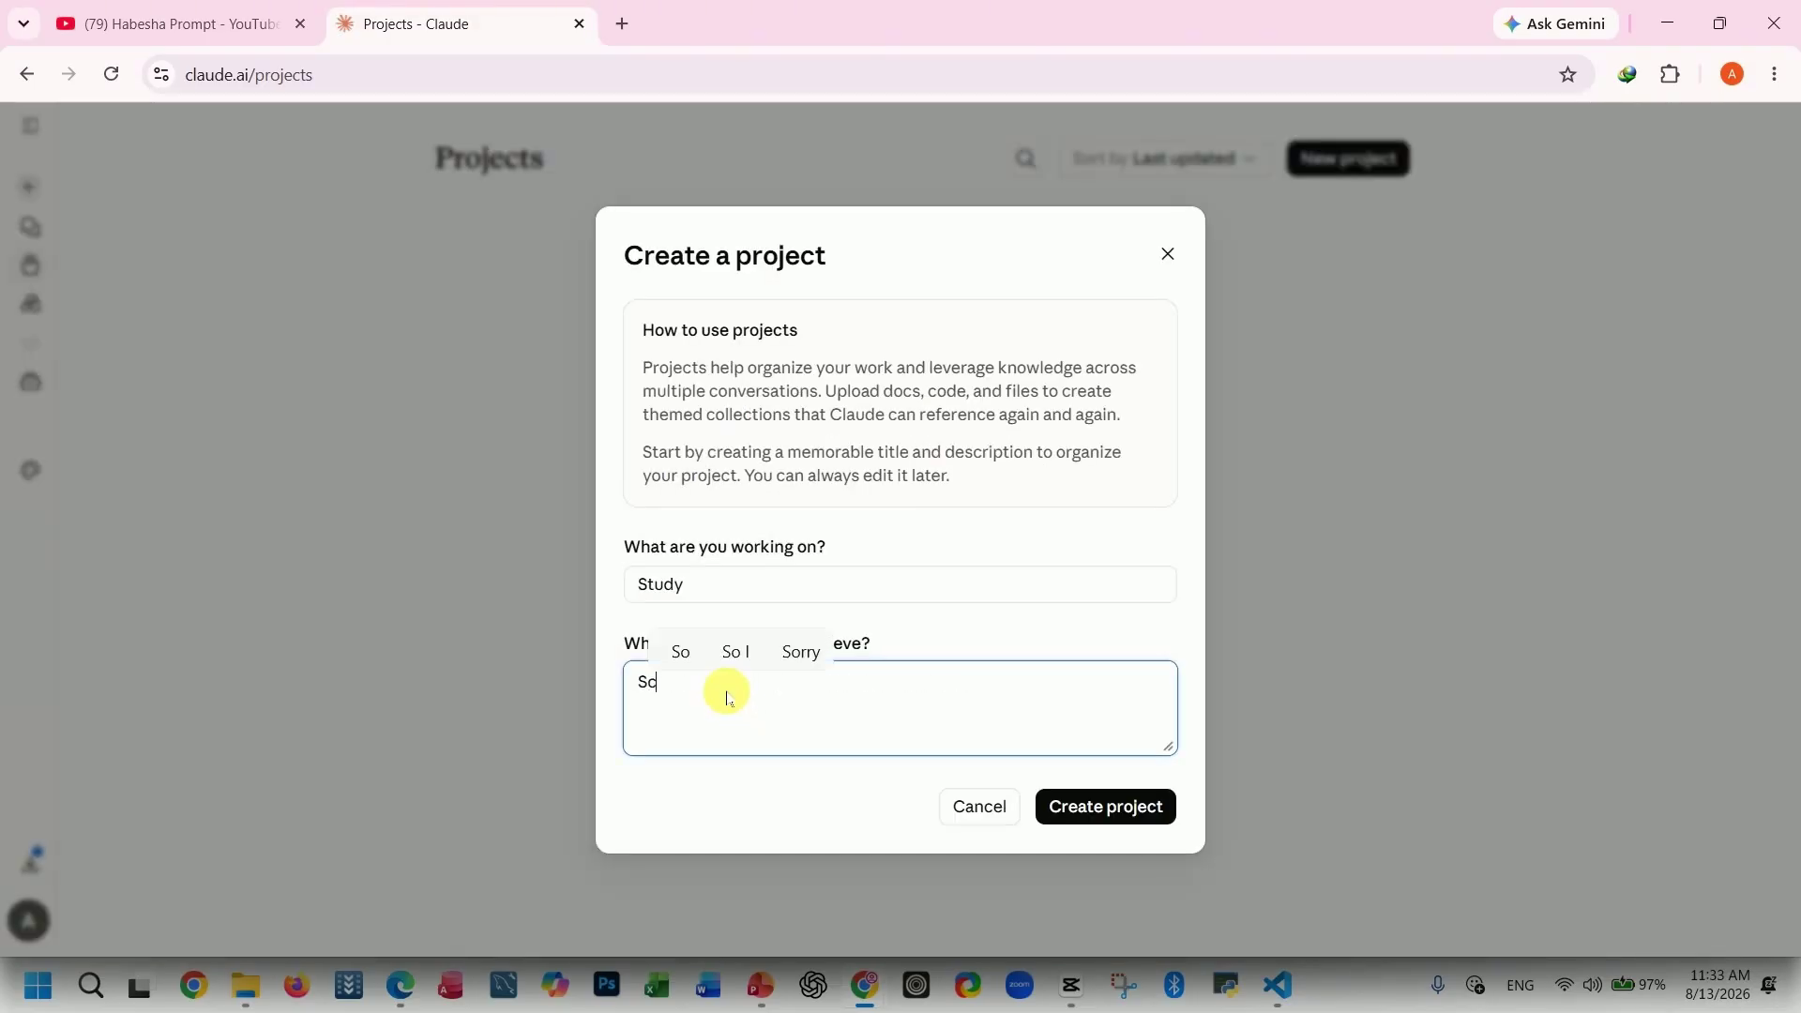
pyautogui.write('ore')
pyautogui.write('A')
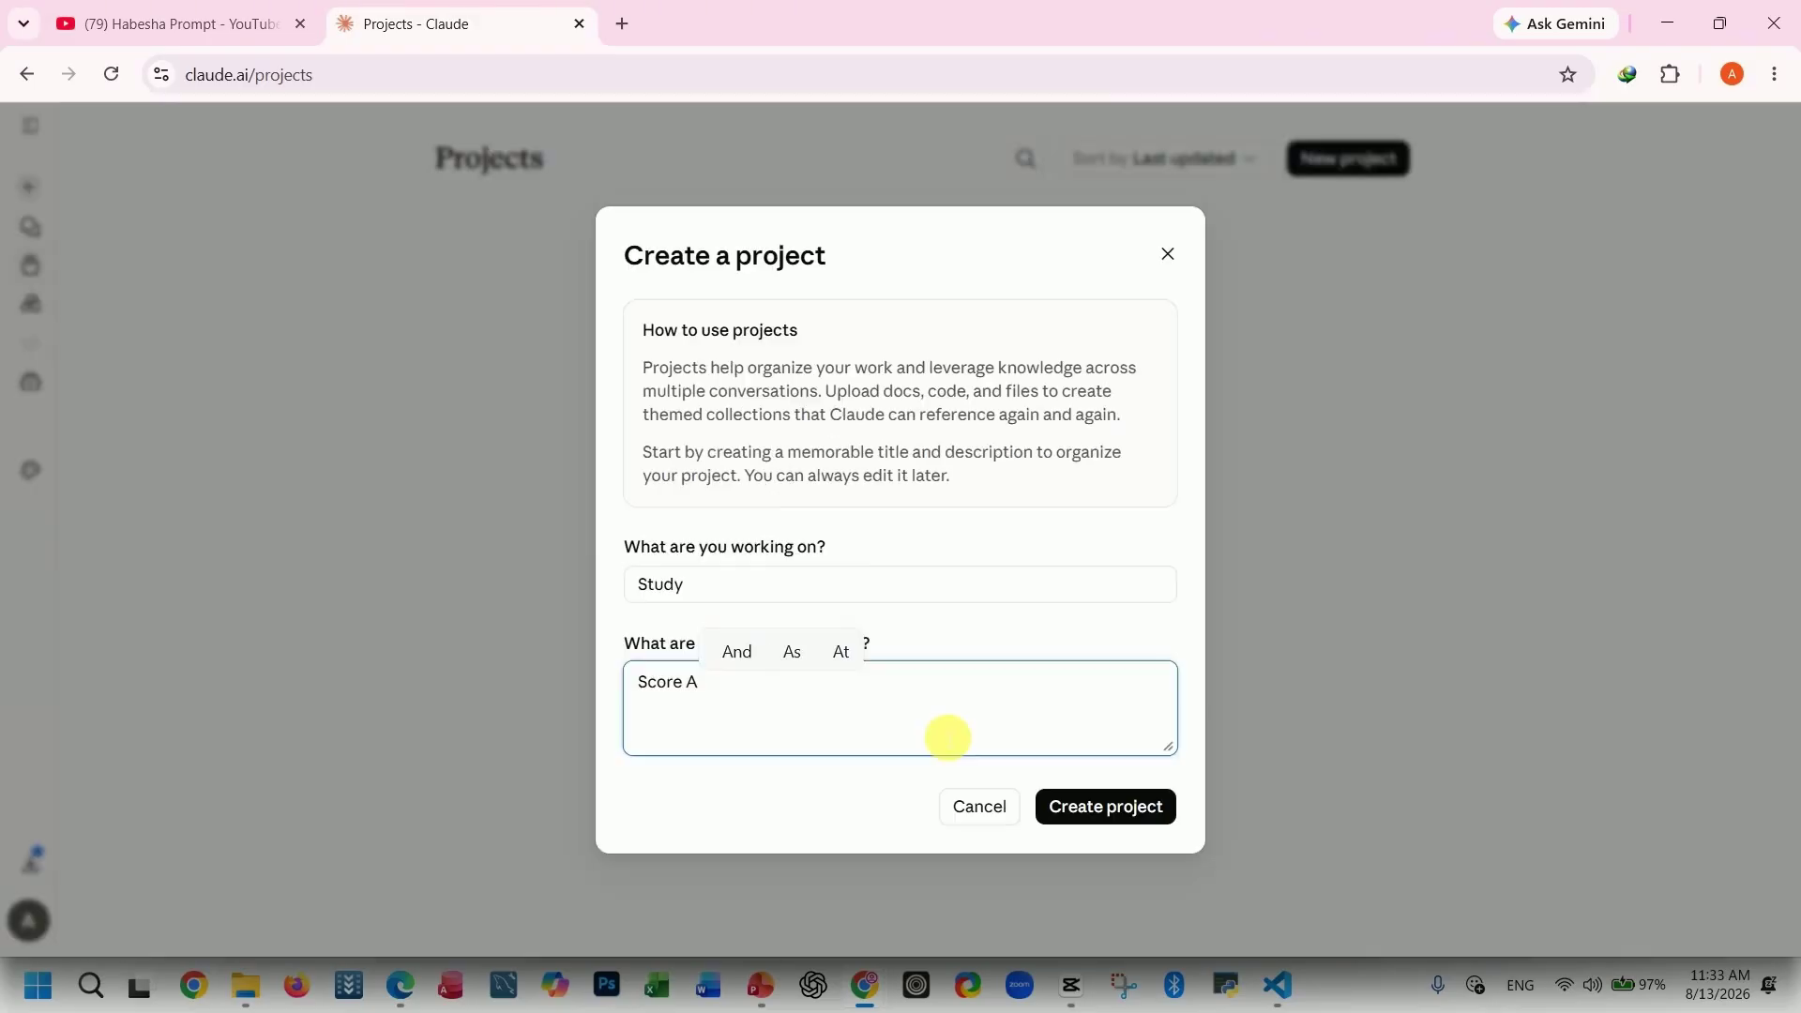
pyautogui.click(1096, 804)
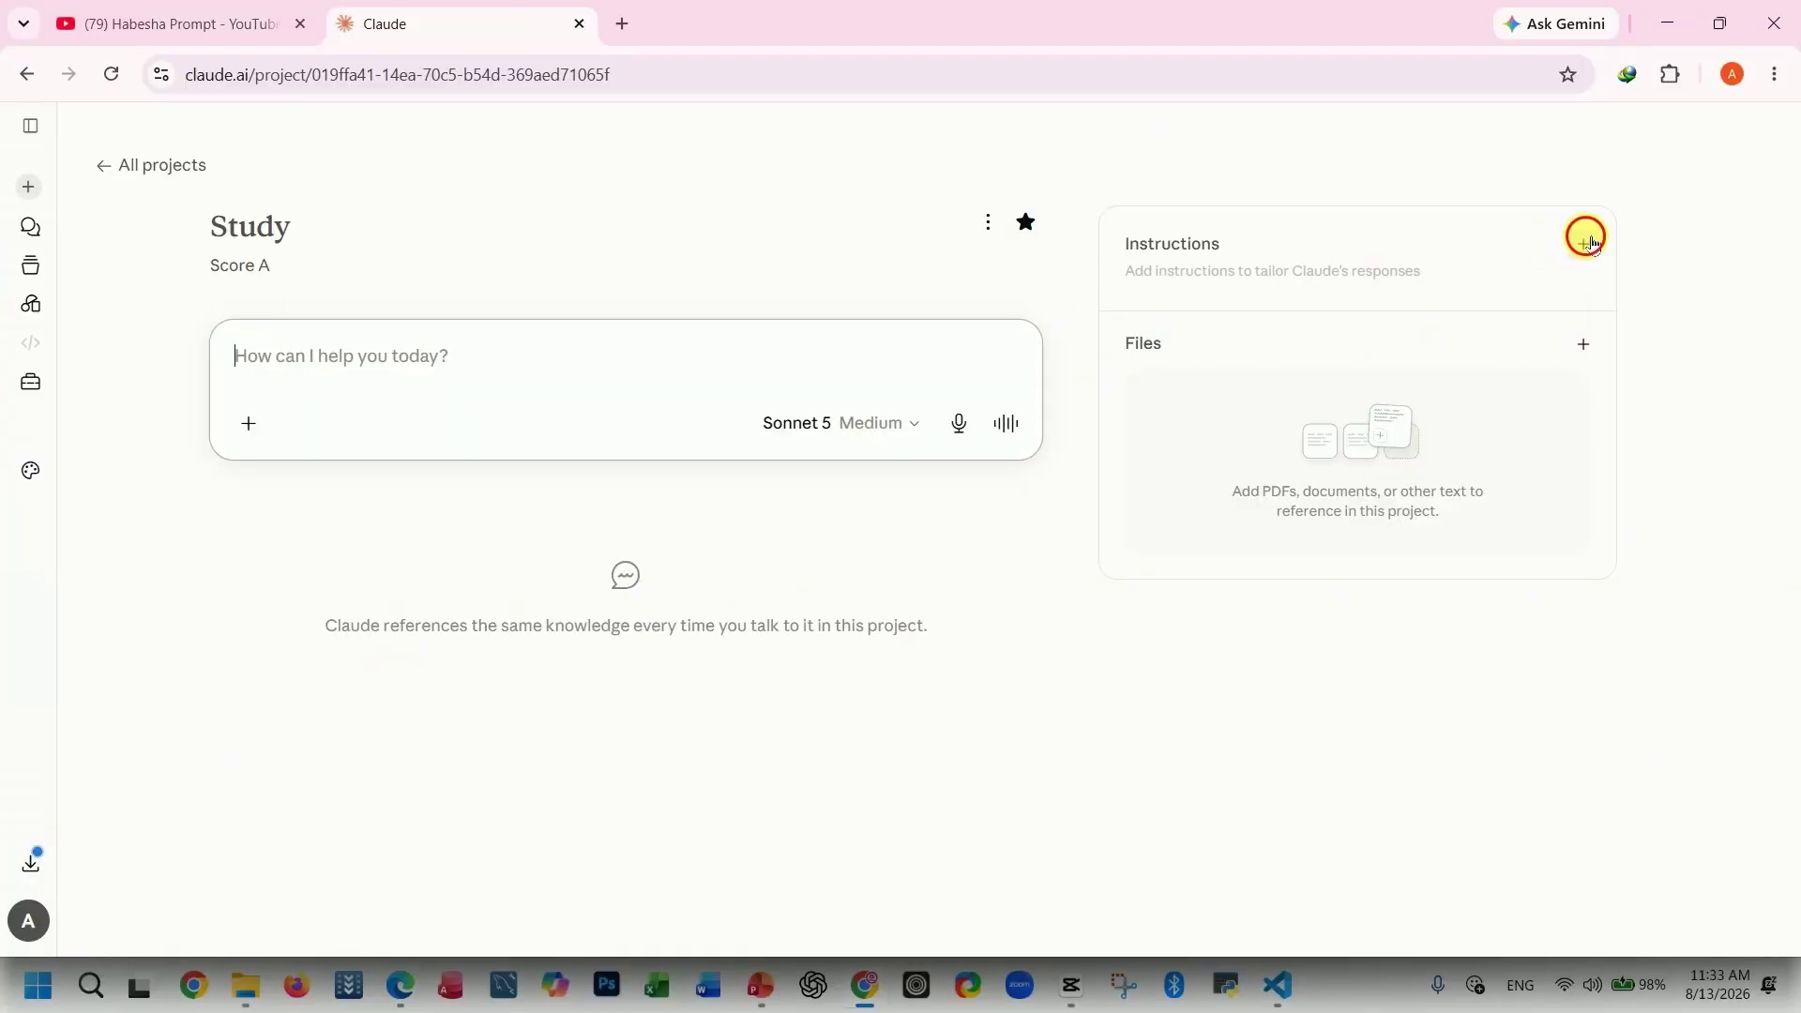
# - Save project instructions giving the owner's name and country, Ethiopia, and asking for simple, clear, practical answers with step-by-step explanations
pyautogui.click(1585, 242)
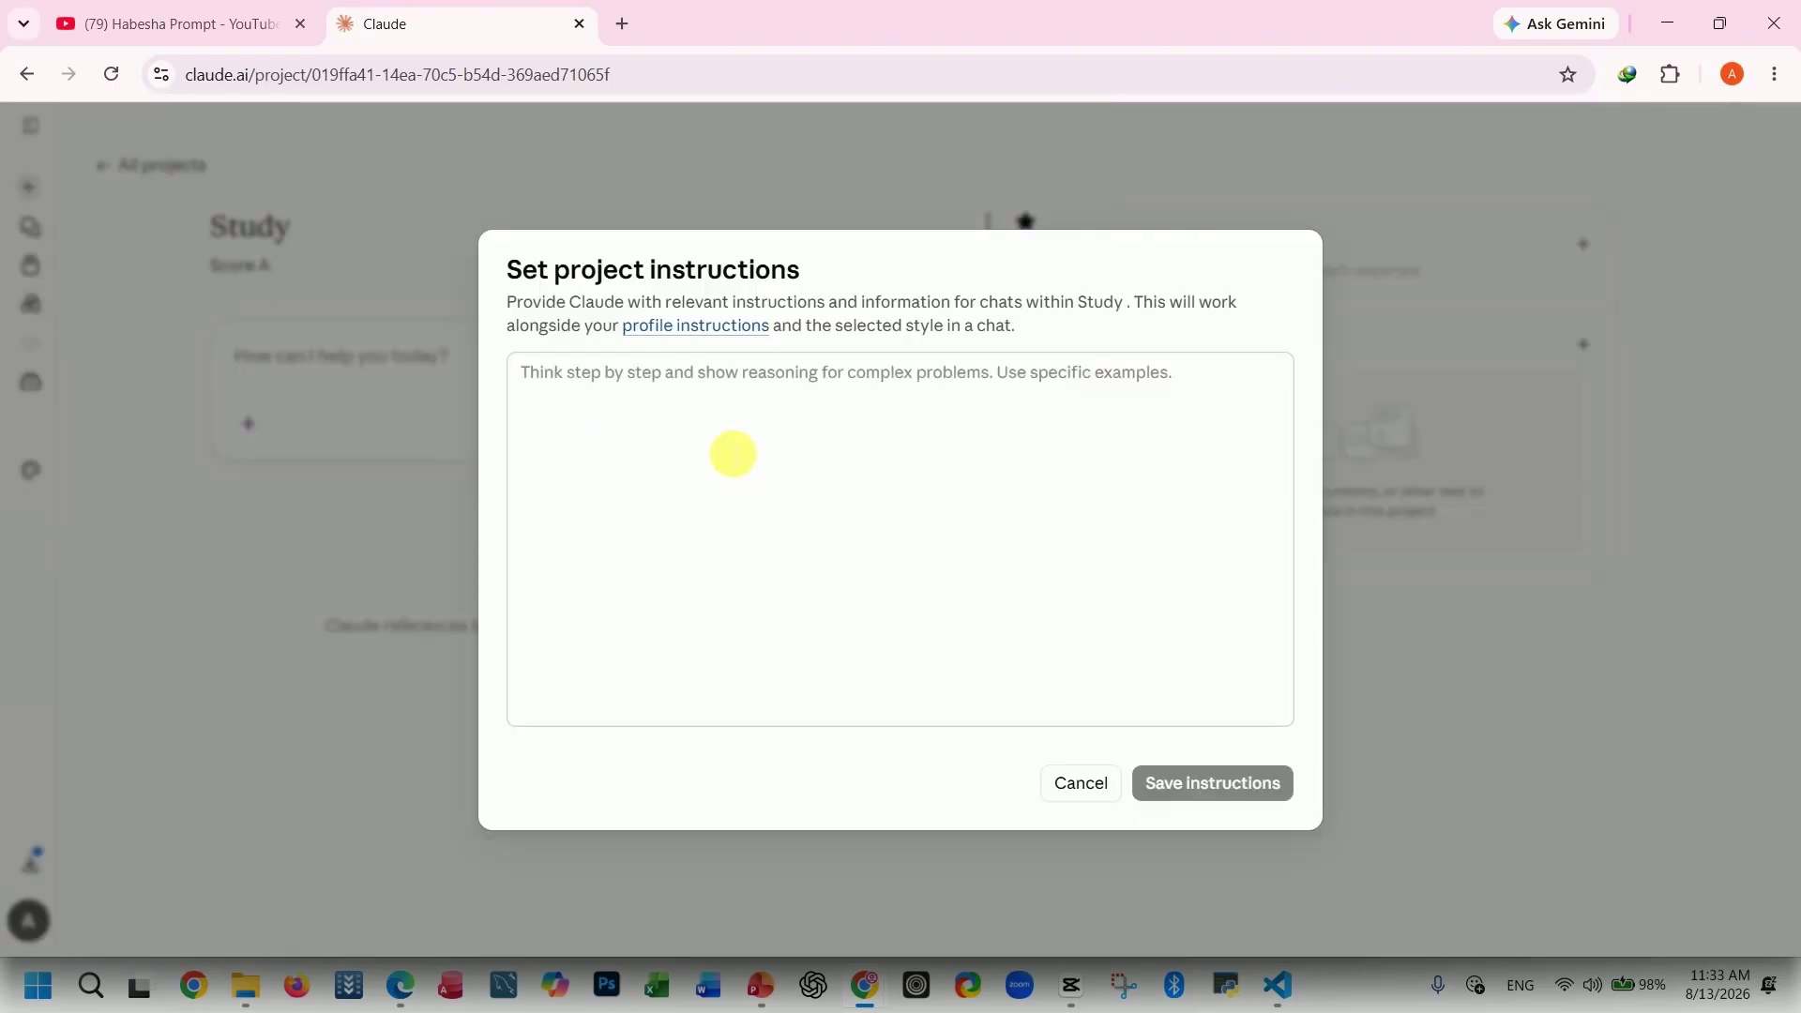
pyautogui.click(732, 452)
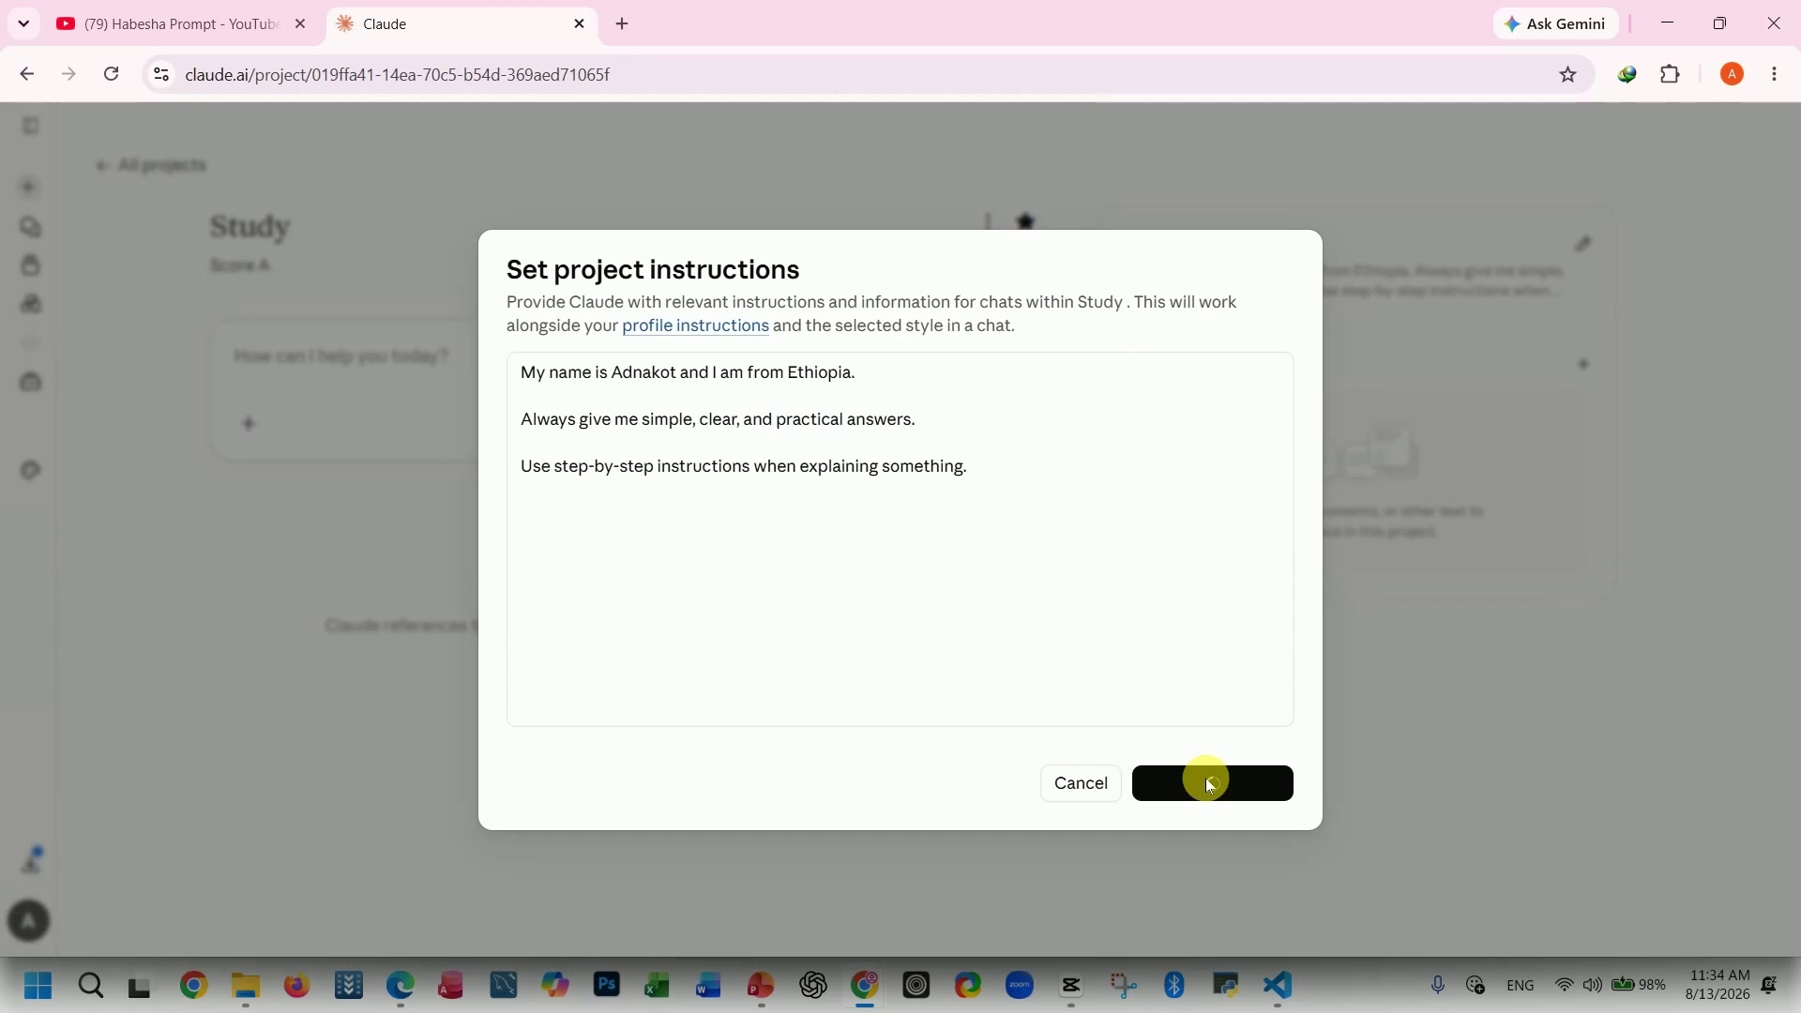
pyautogui.click(1210, 782)
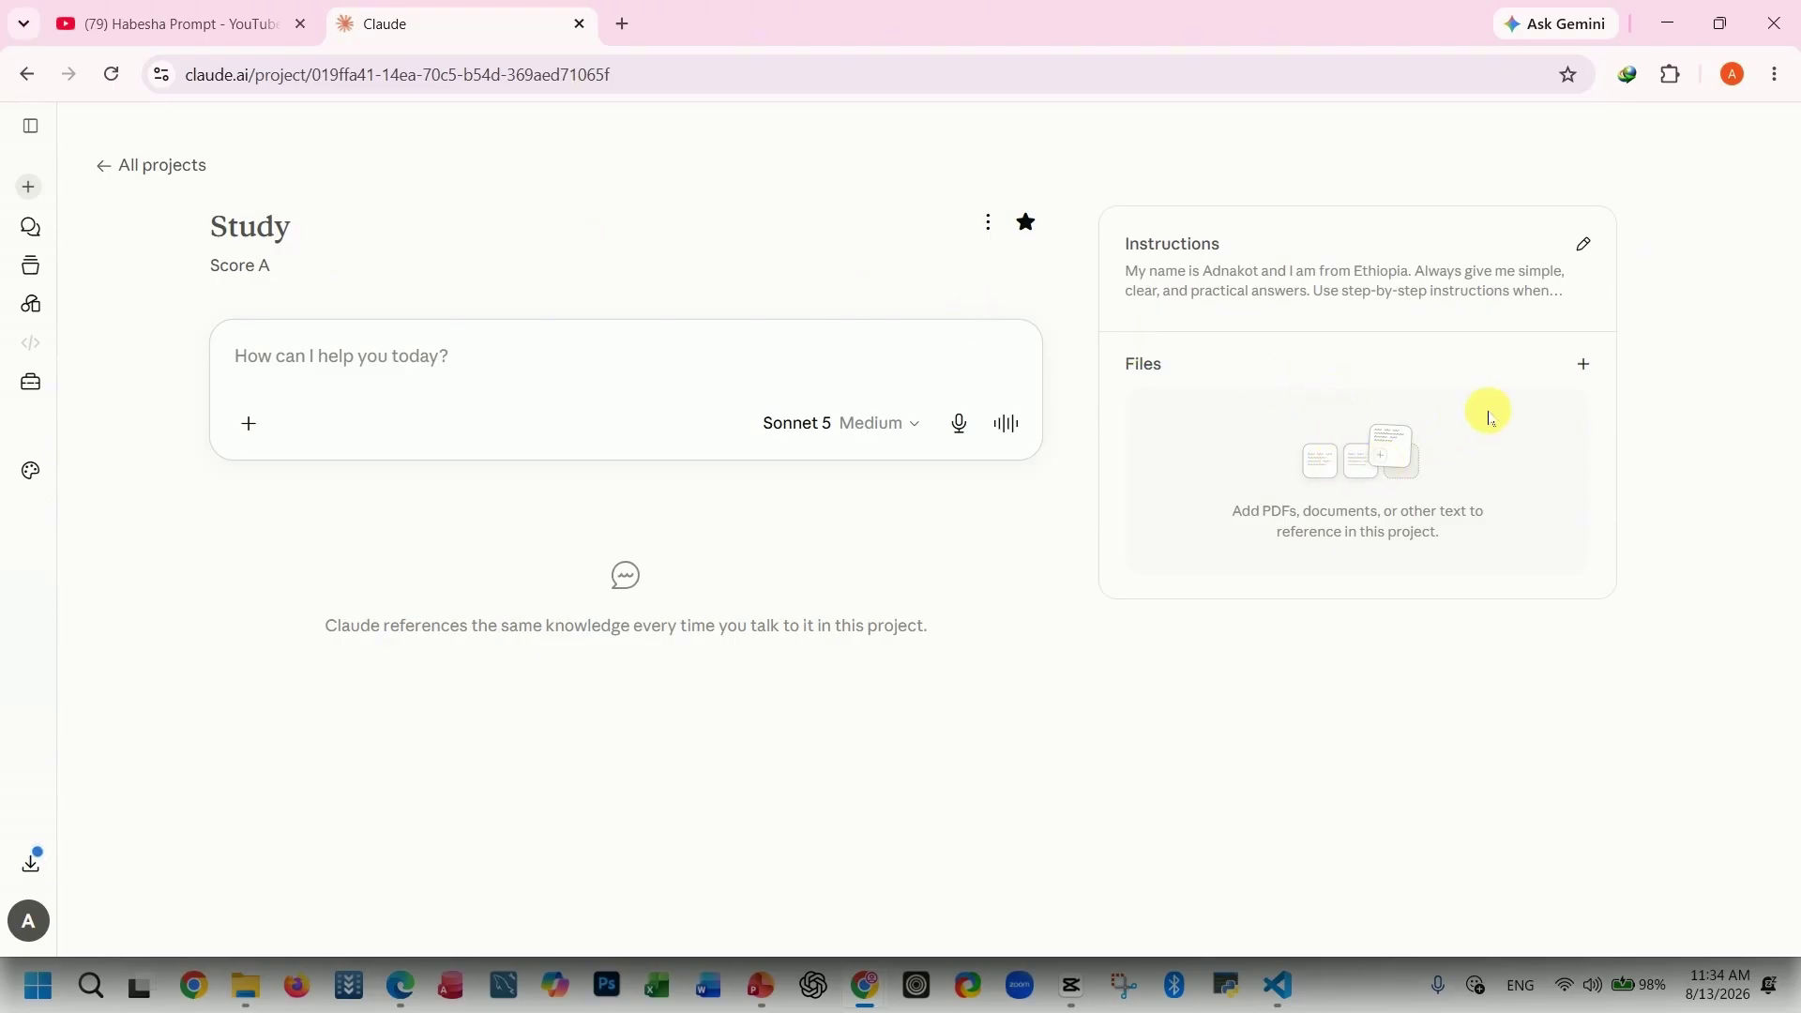
# - Upload a PDF from the Downloads folder to the project's files, and view the options for adding more files
pyautogui.click(1583, 365)
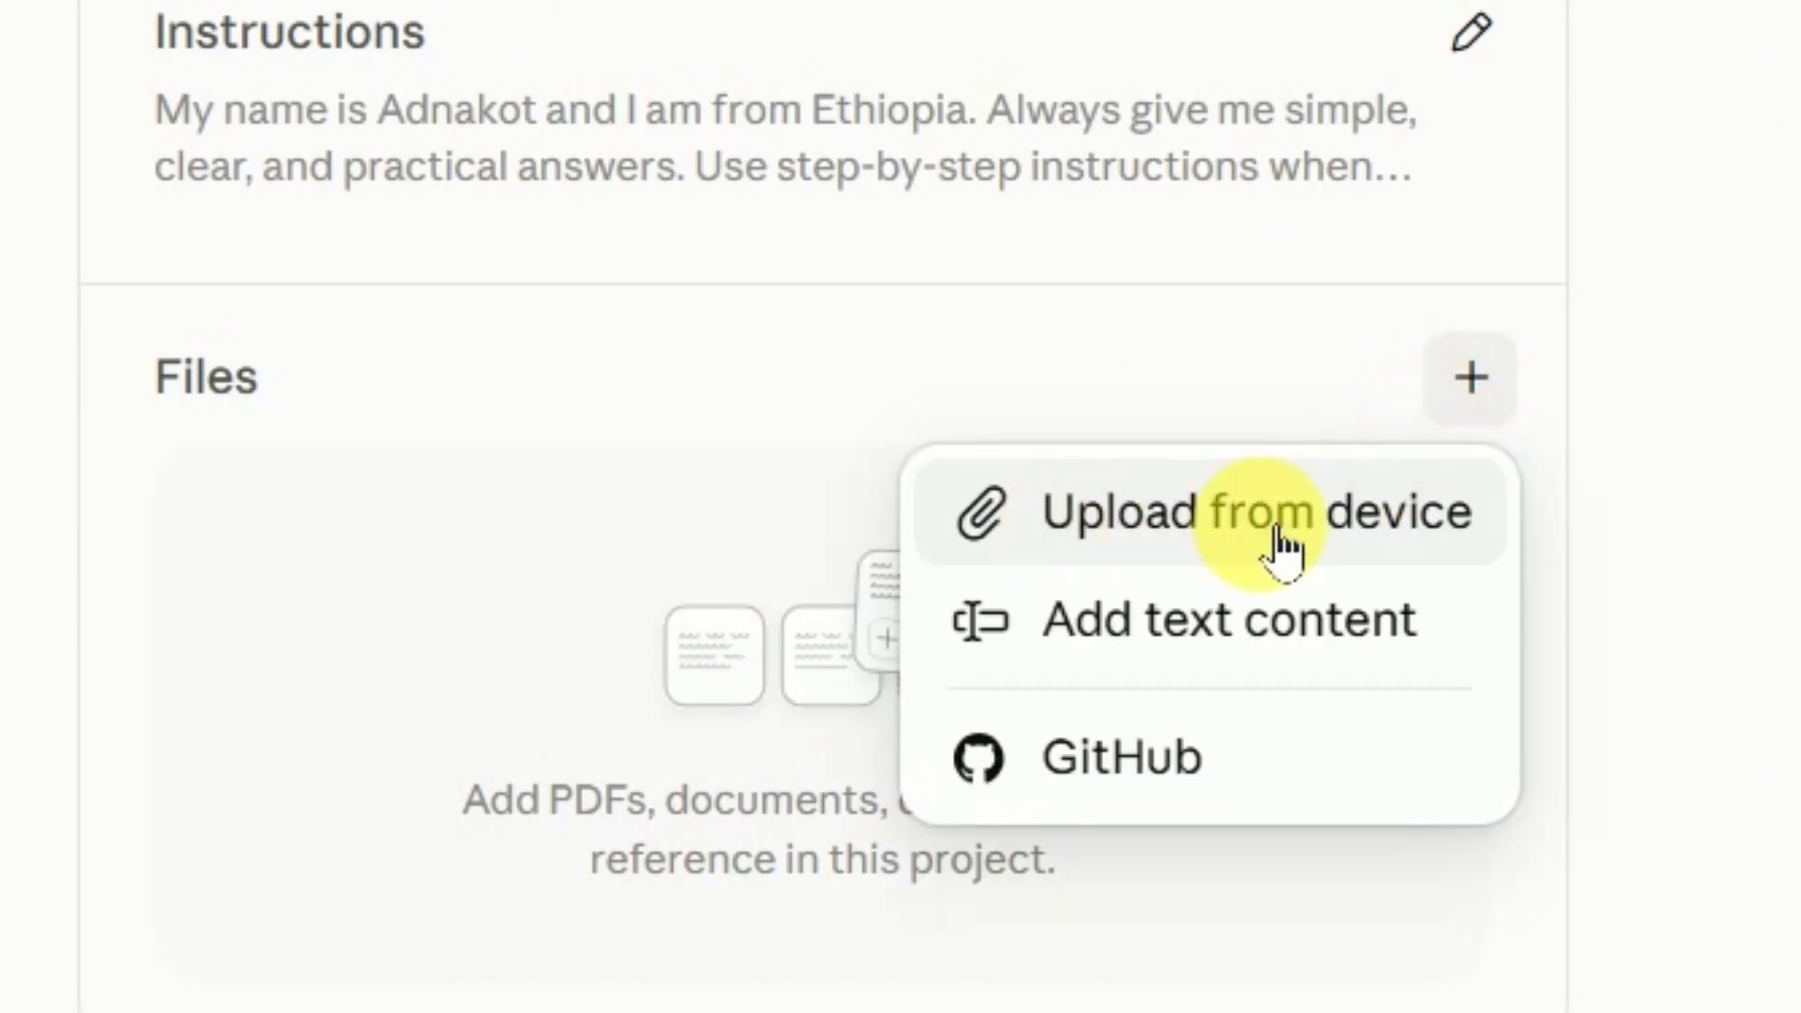
pyautogui.click(1210, 539)
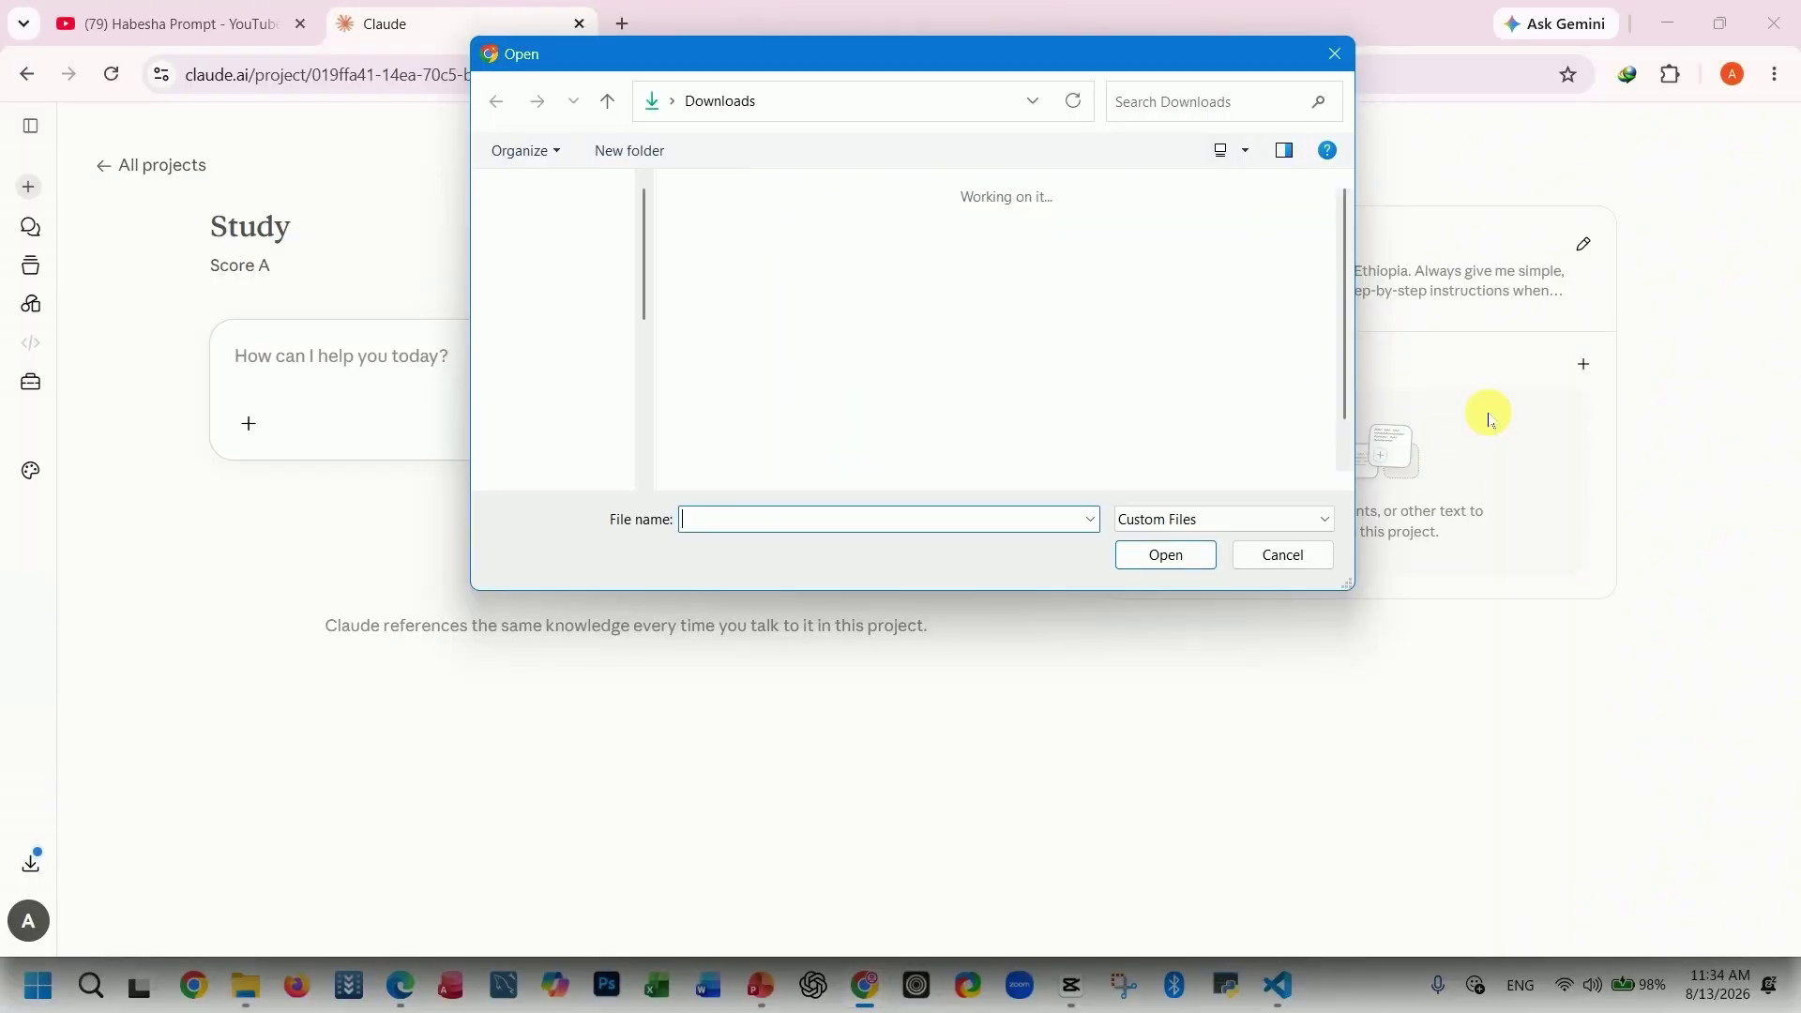
pyautogui.click(781, 258)
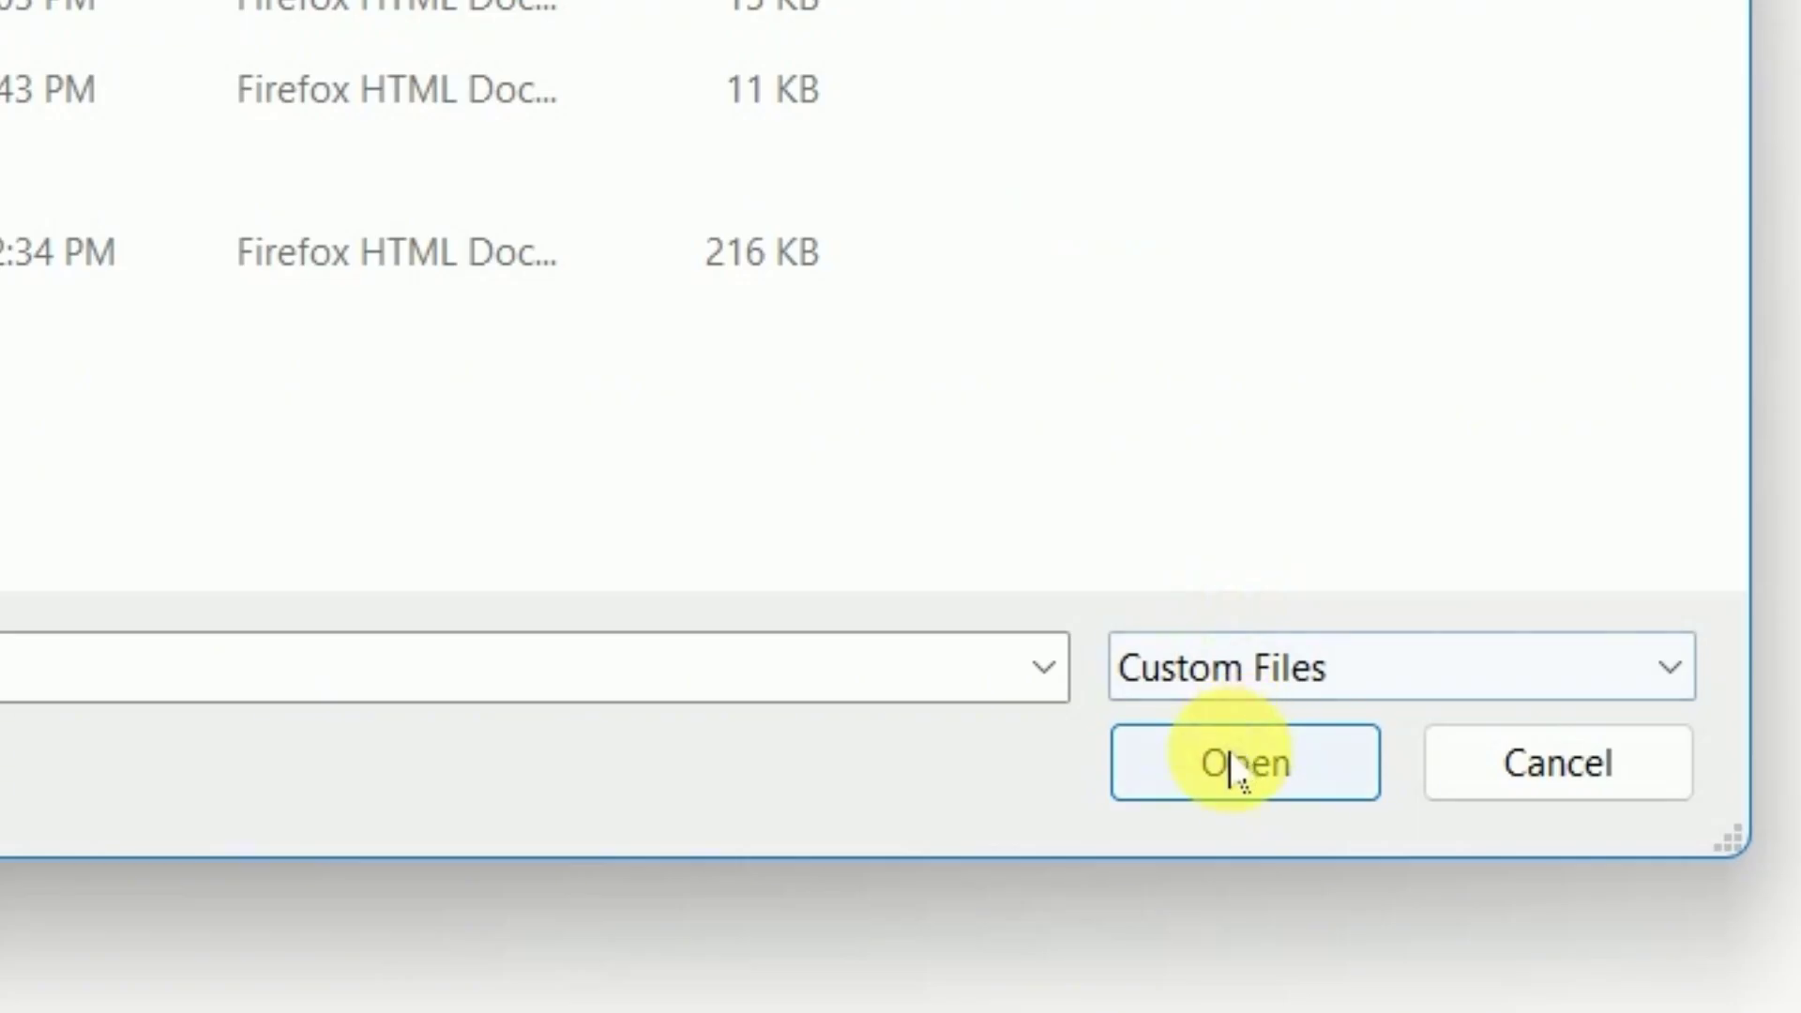
pyautogui.click(1238, 763)
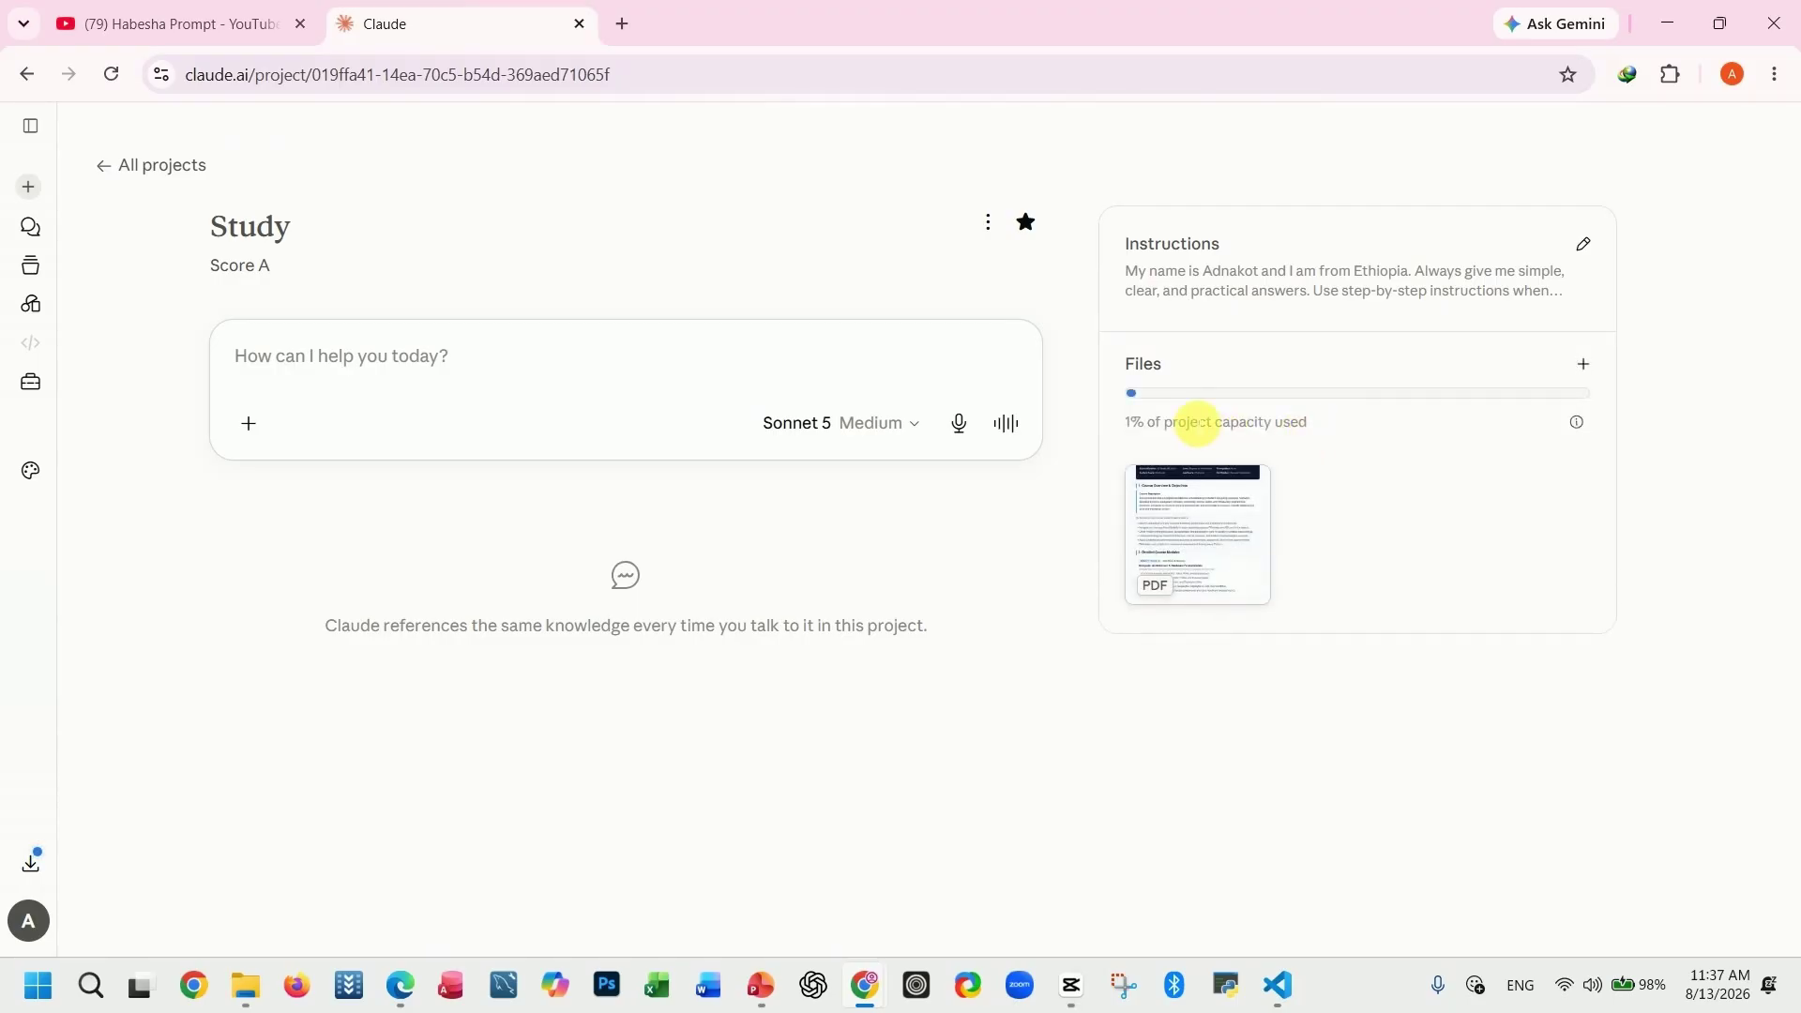
pyautogui.moveTo(1214, 516)
pyautogui.click(1585, 367)
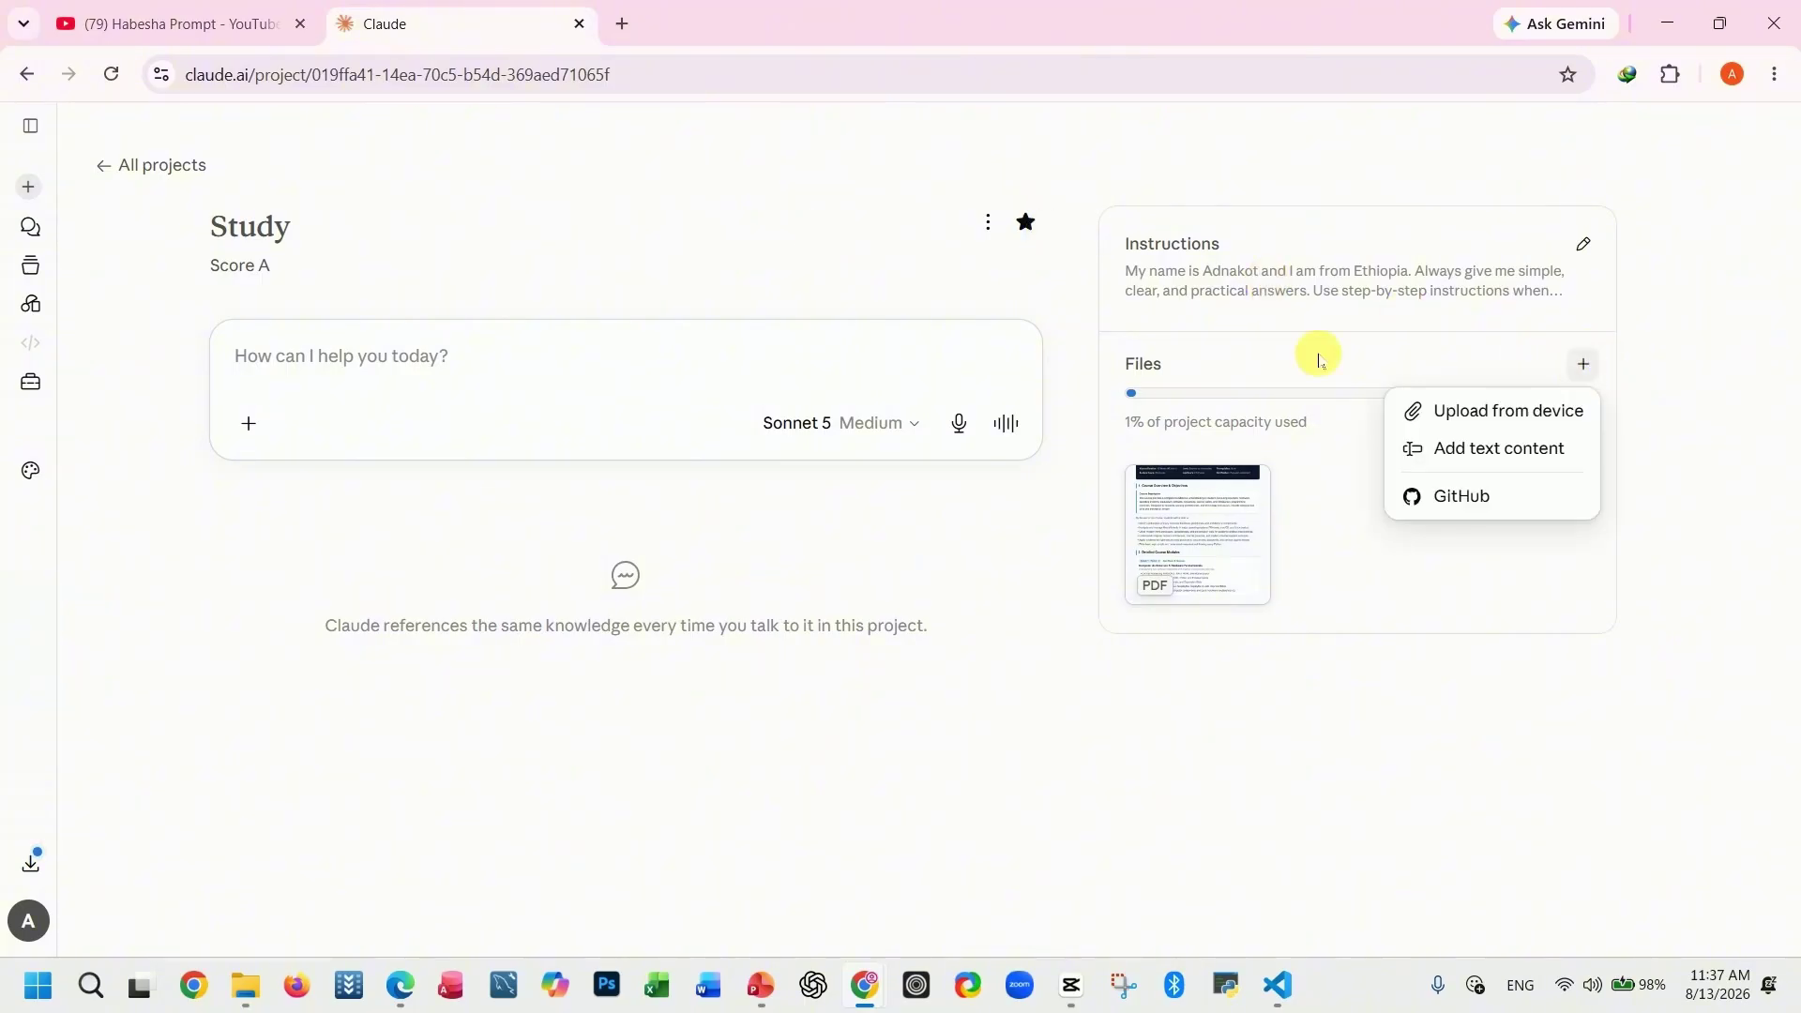
pyautogui.click(776, 250)
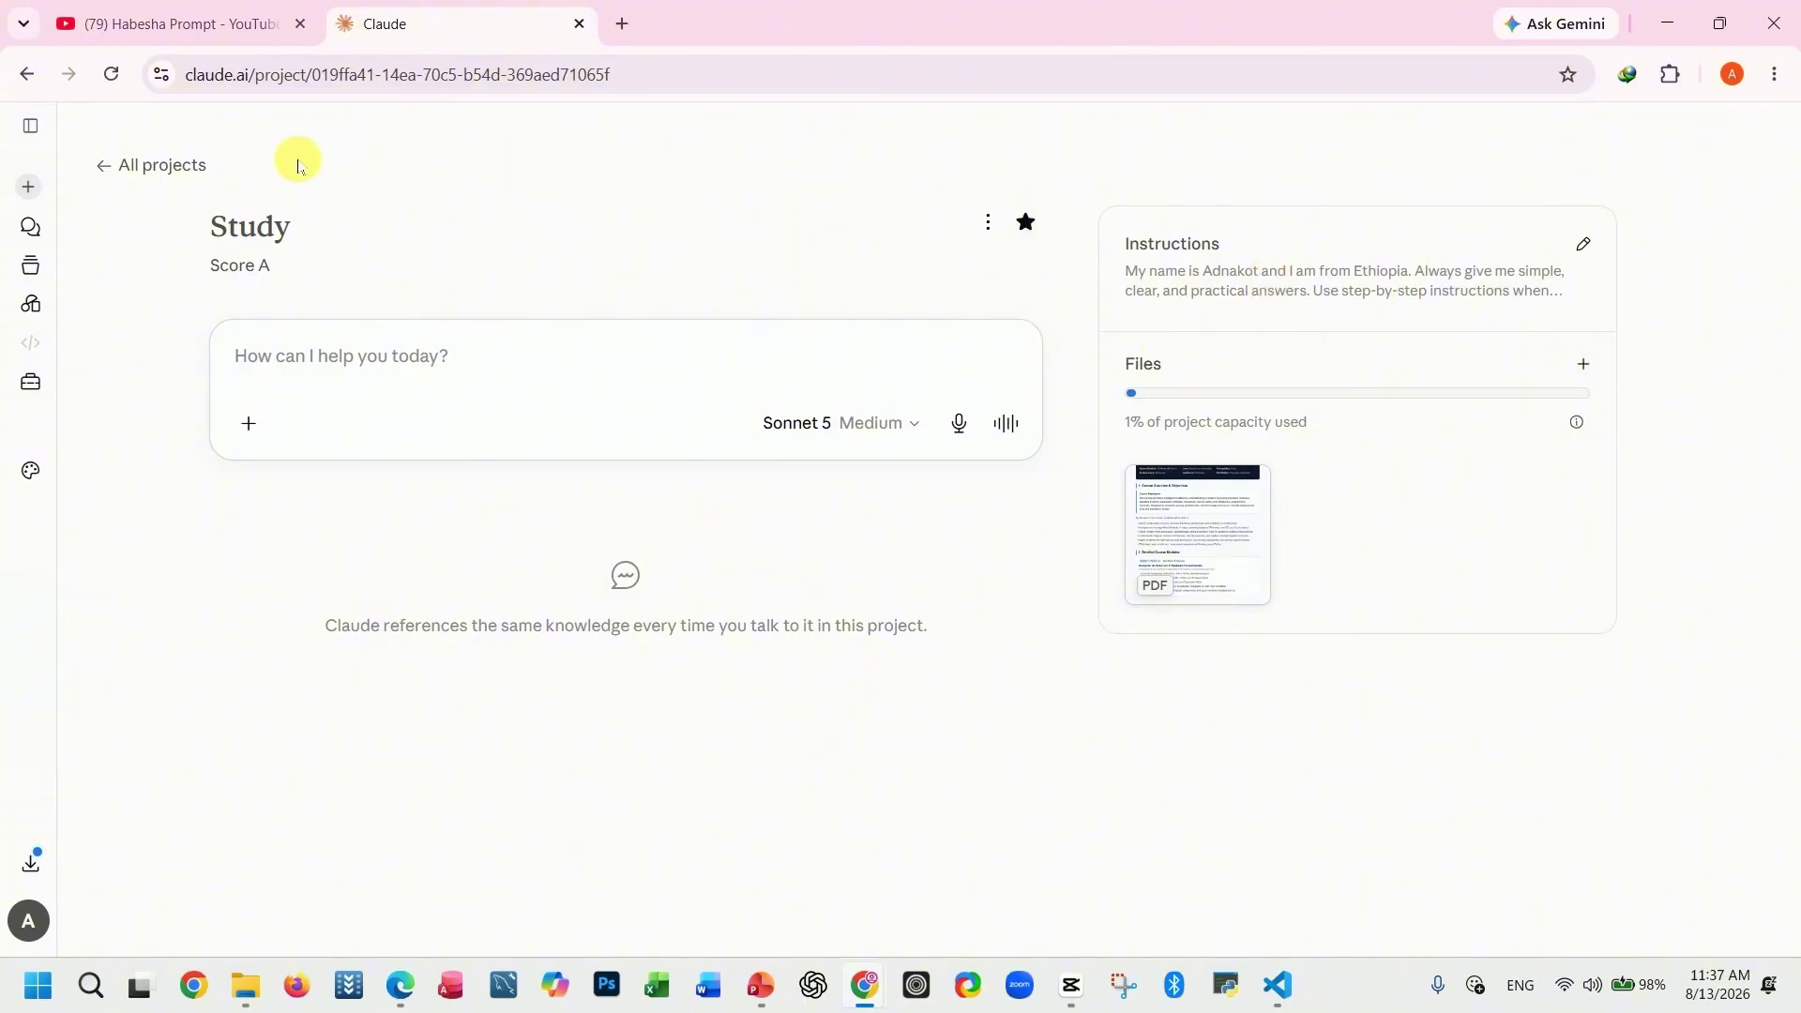
# - Leave the project for a new chat, return to the Projects page and reopen the Study project
pyautogui.click(30, 190)
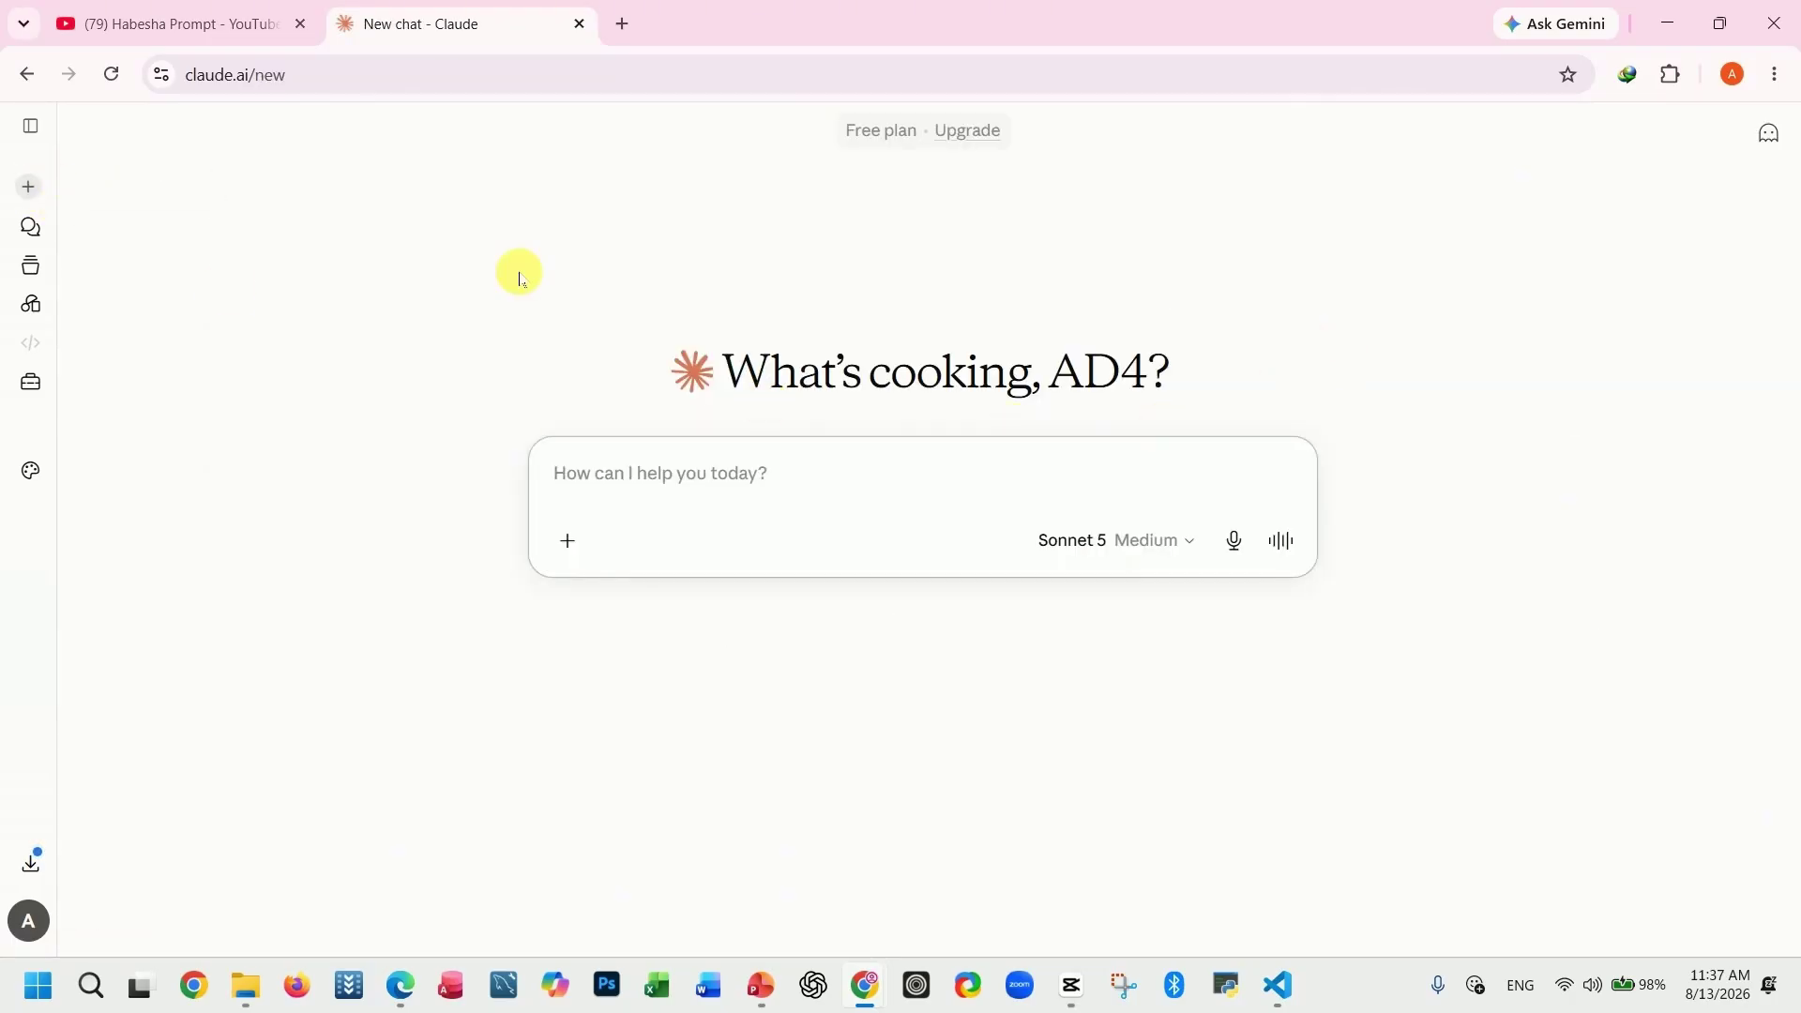
pyautogui.click(69, 573)
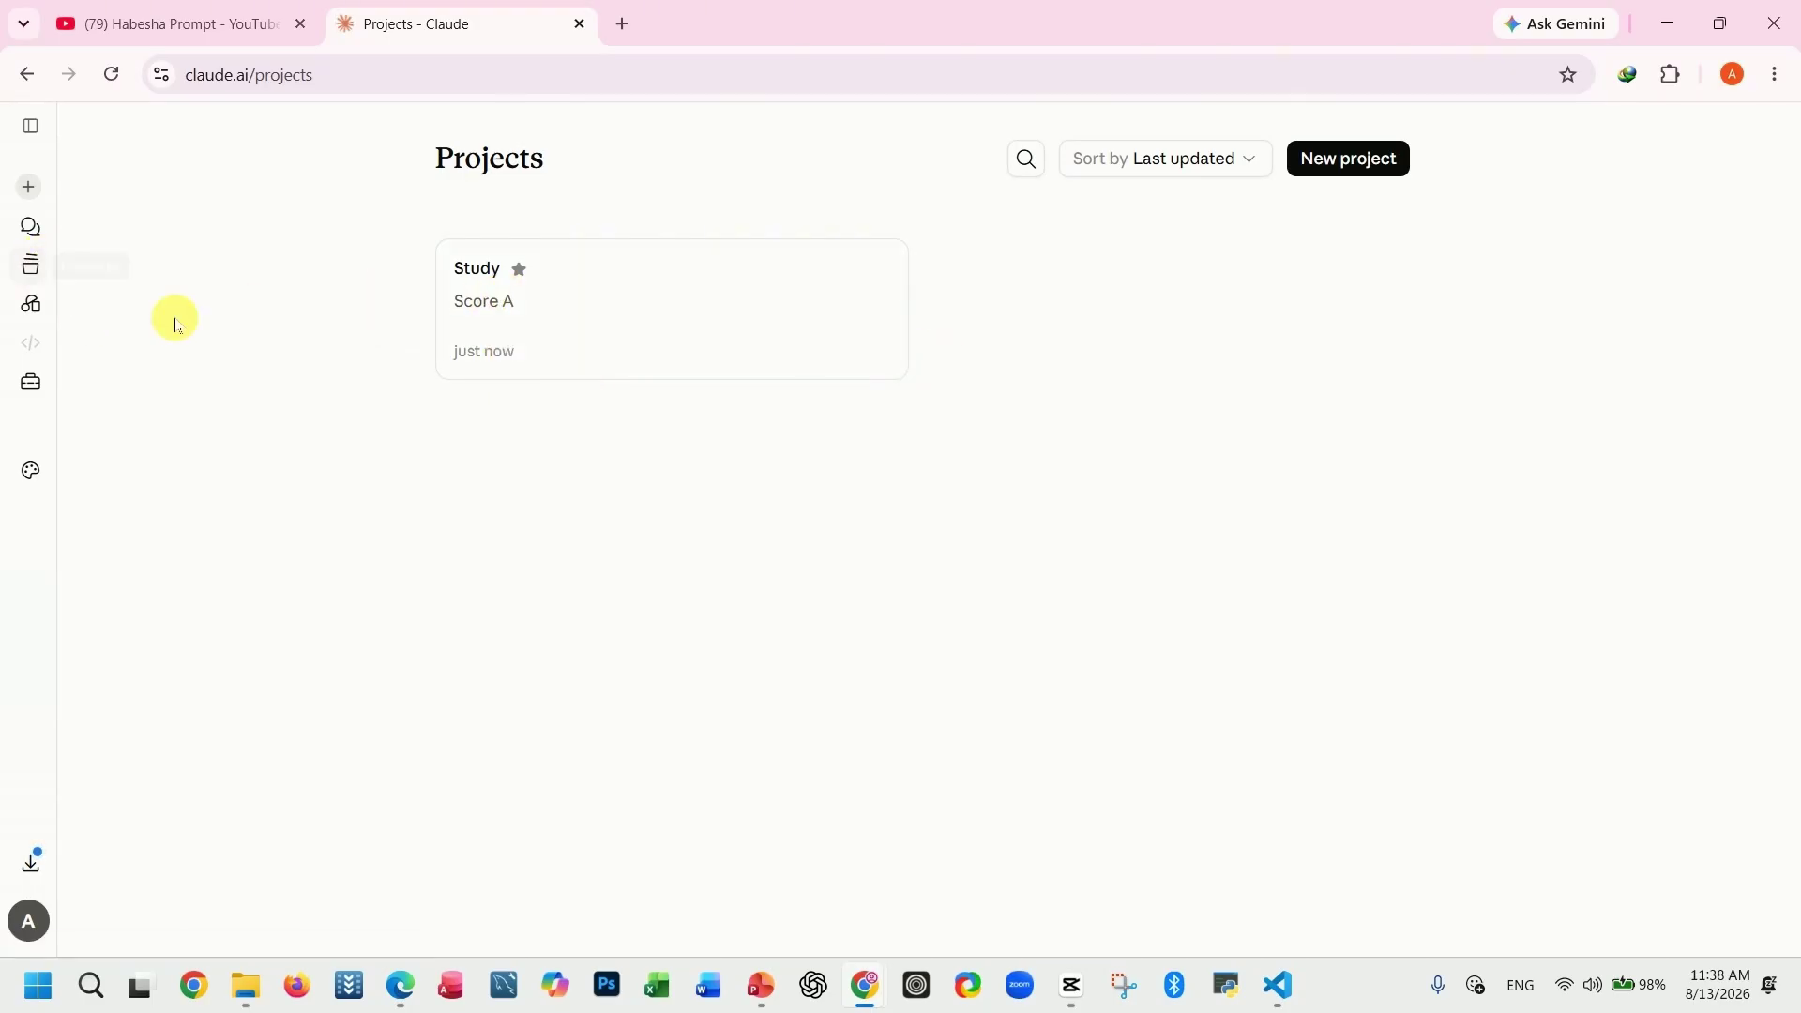
pyautogui.click(469, 310)
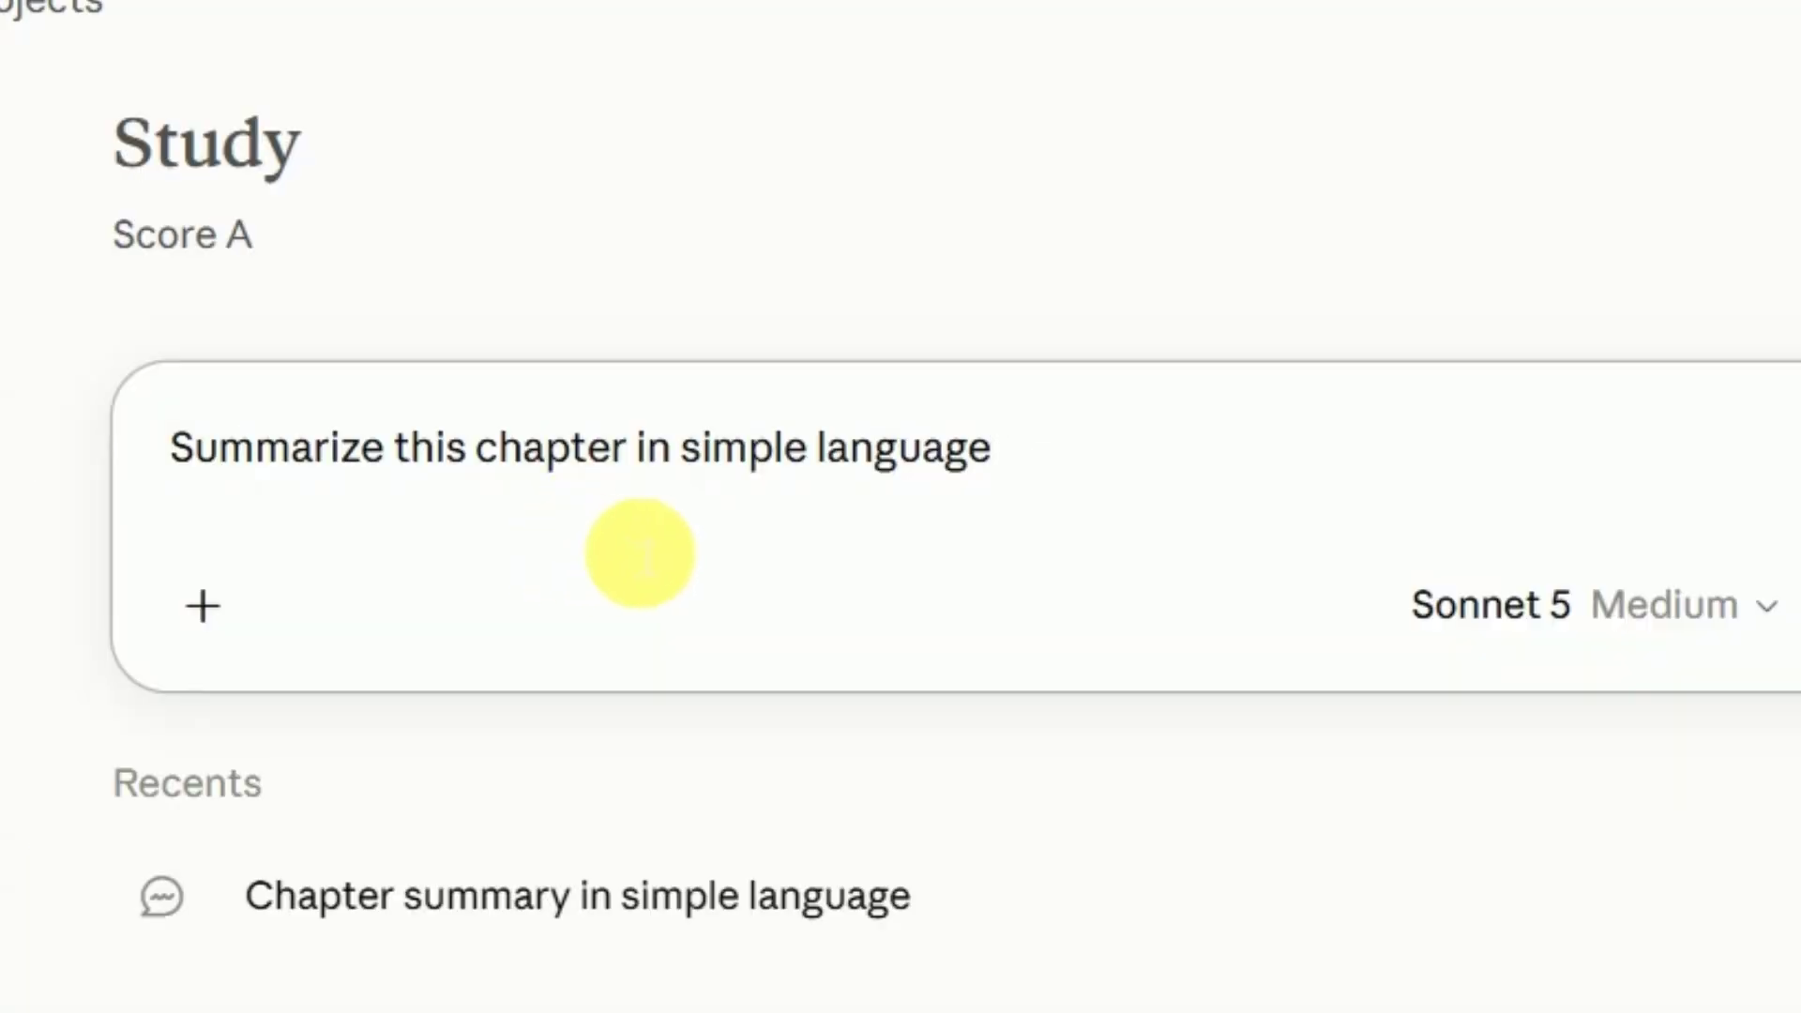
# - Replace "chapter" in the project prompt so it reads "Summarize this PDF in simple language", send it and read the summary
pyautogui.moveTo(627, 460); pyautogui.dragTo(475, 441)
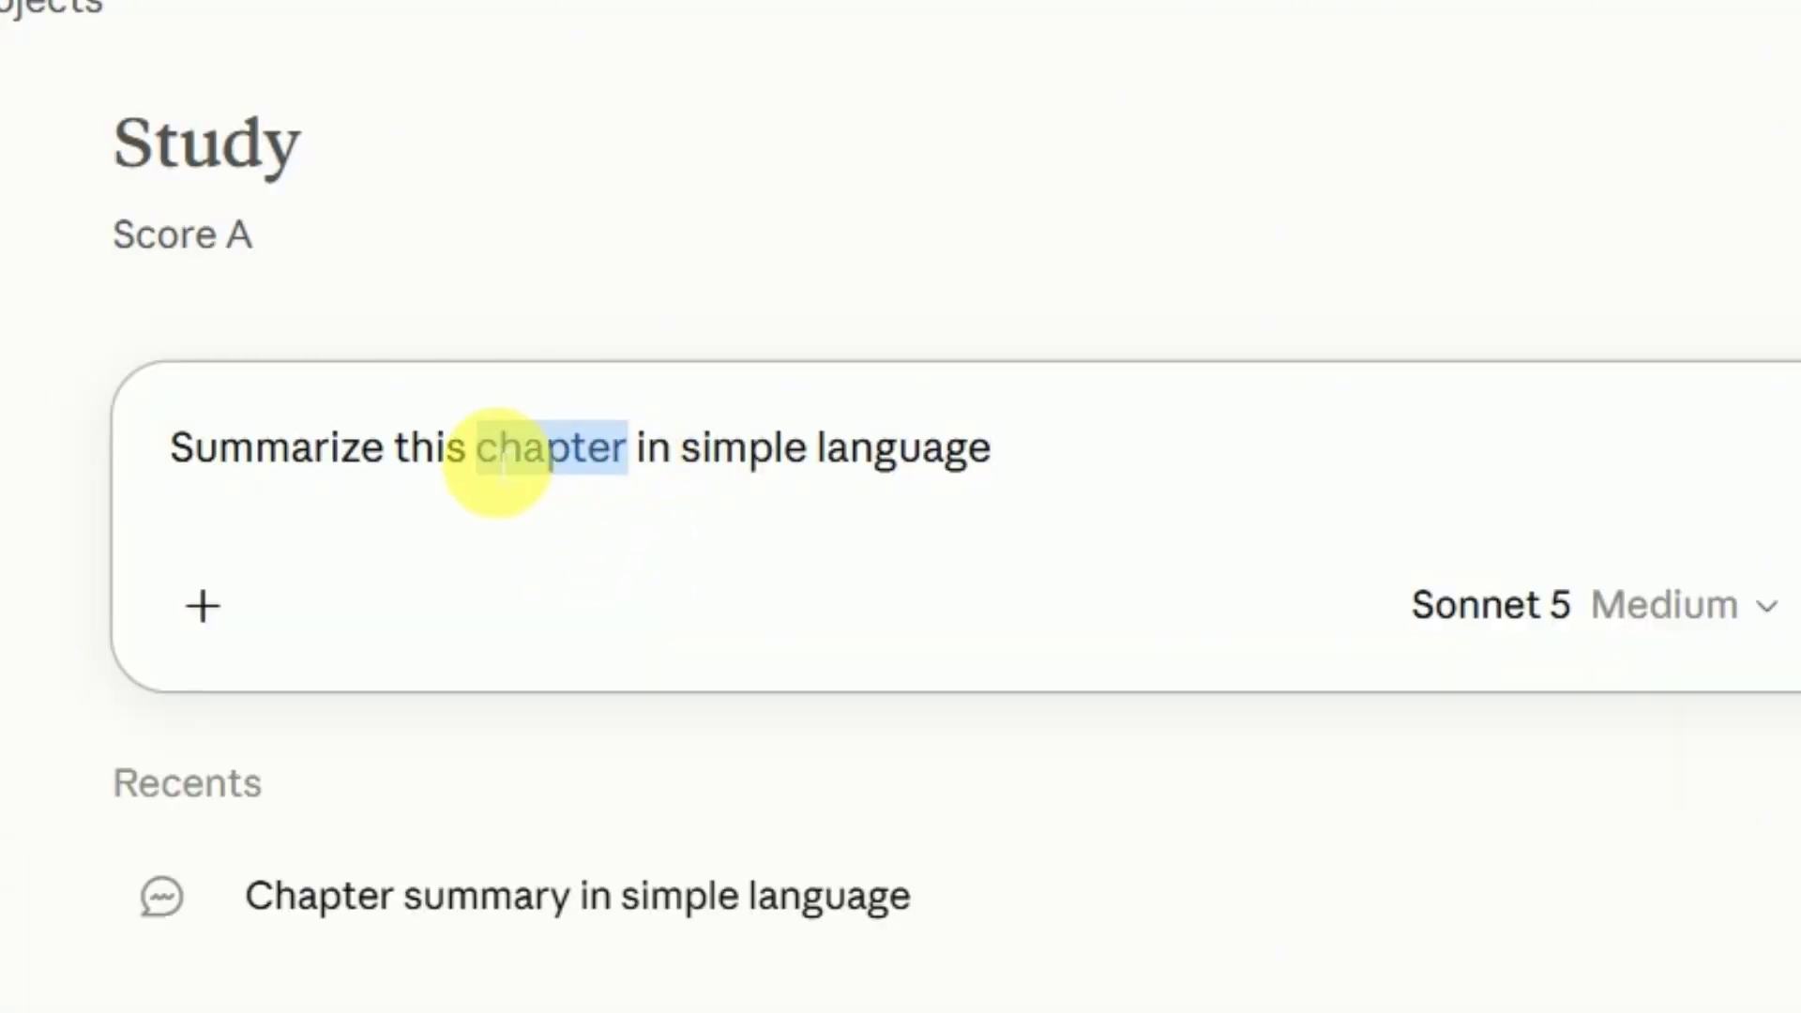
pyautogui.write('PDF')
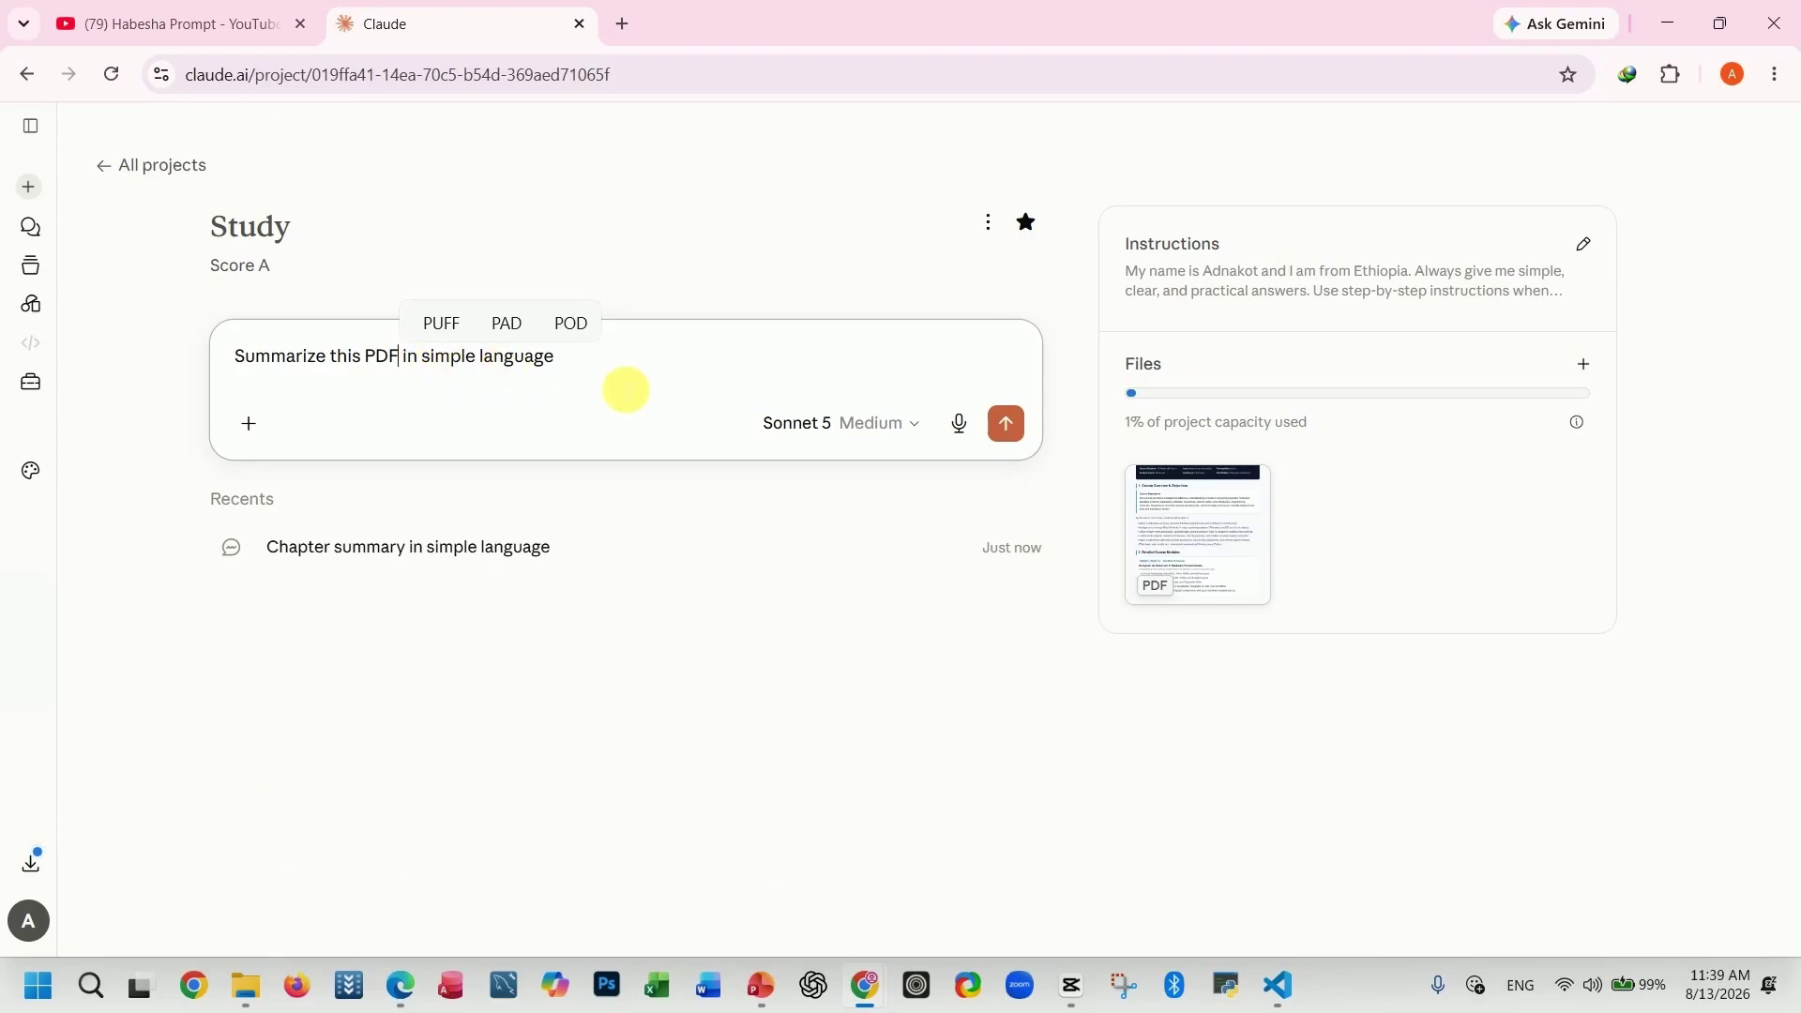
pyautogui.click(1006, 423)
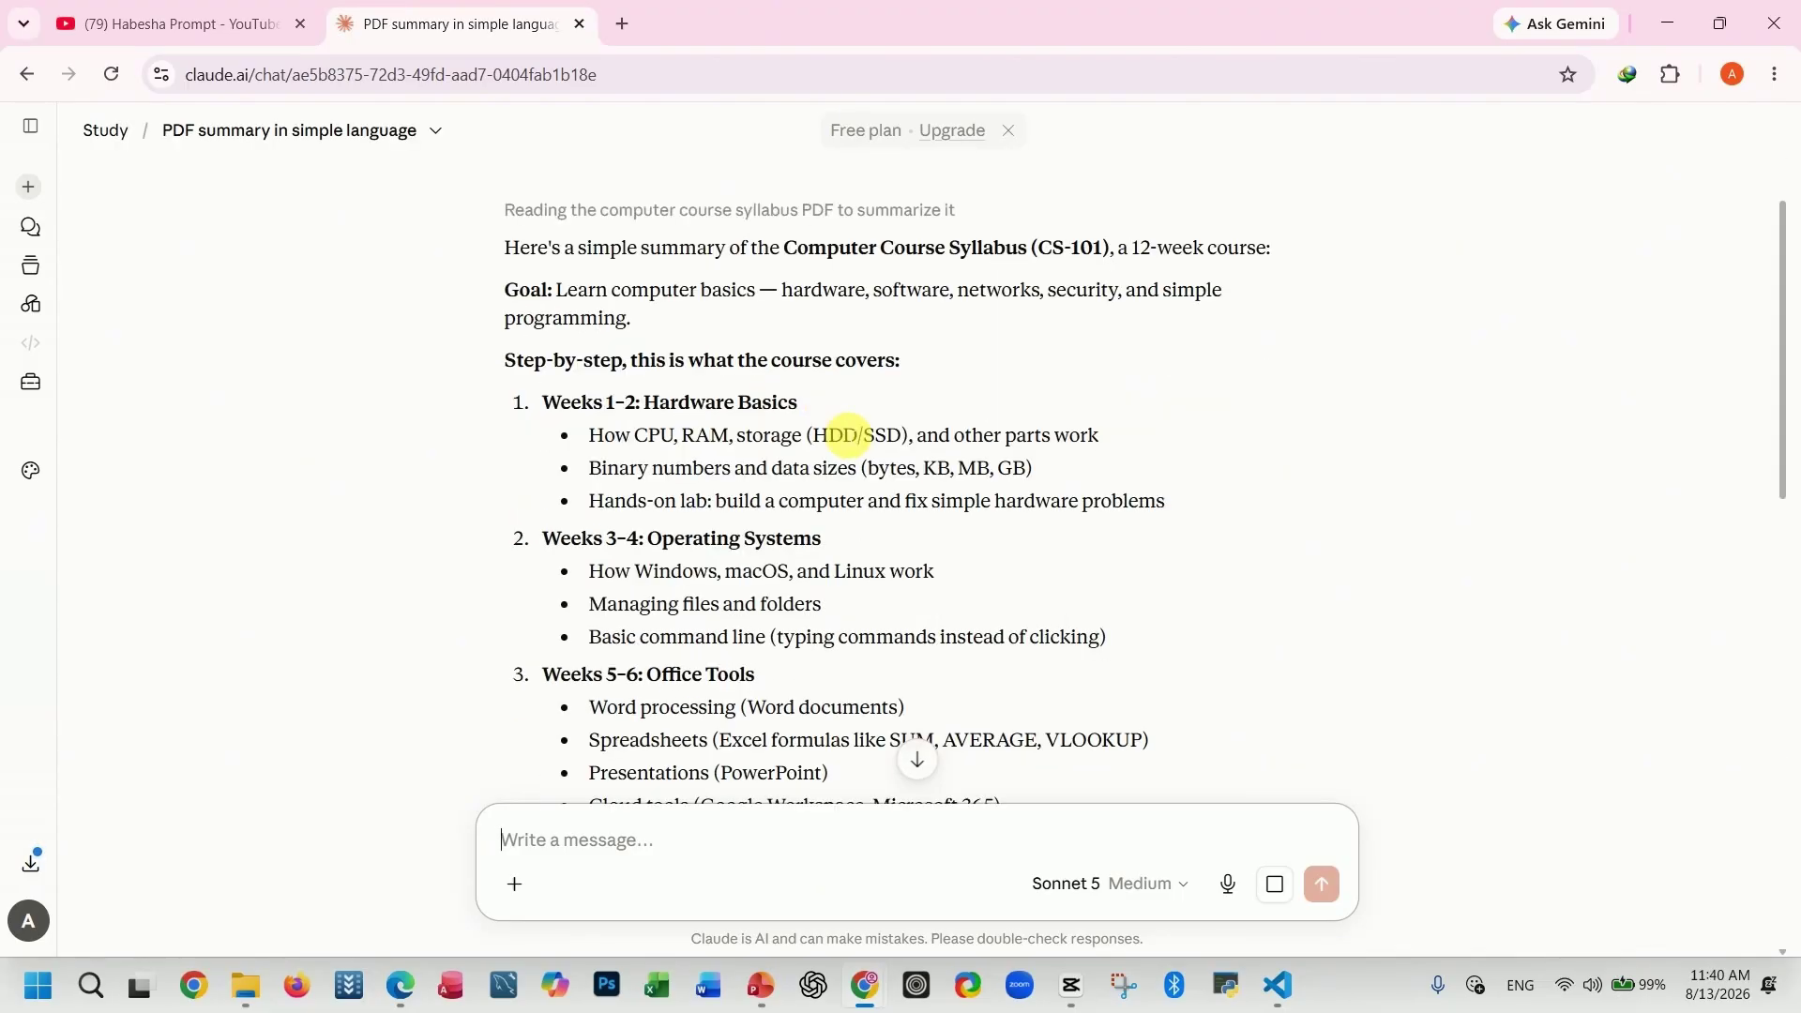
pyautogui.scroll(-1, 842, 433)
pyautogui.scroll(-1, 842, 433)
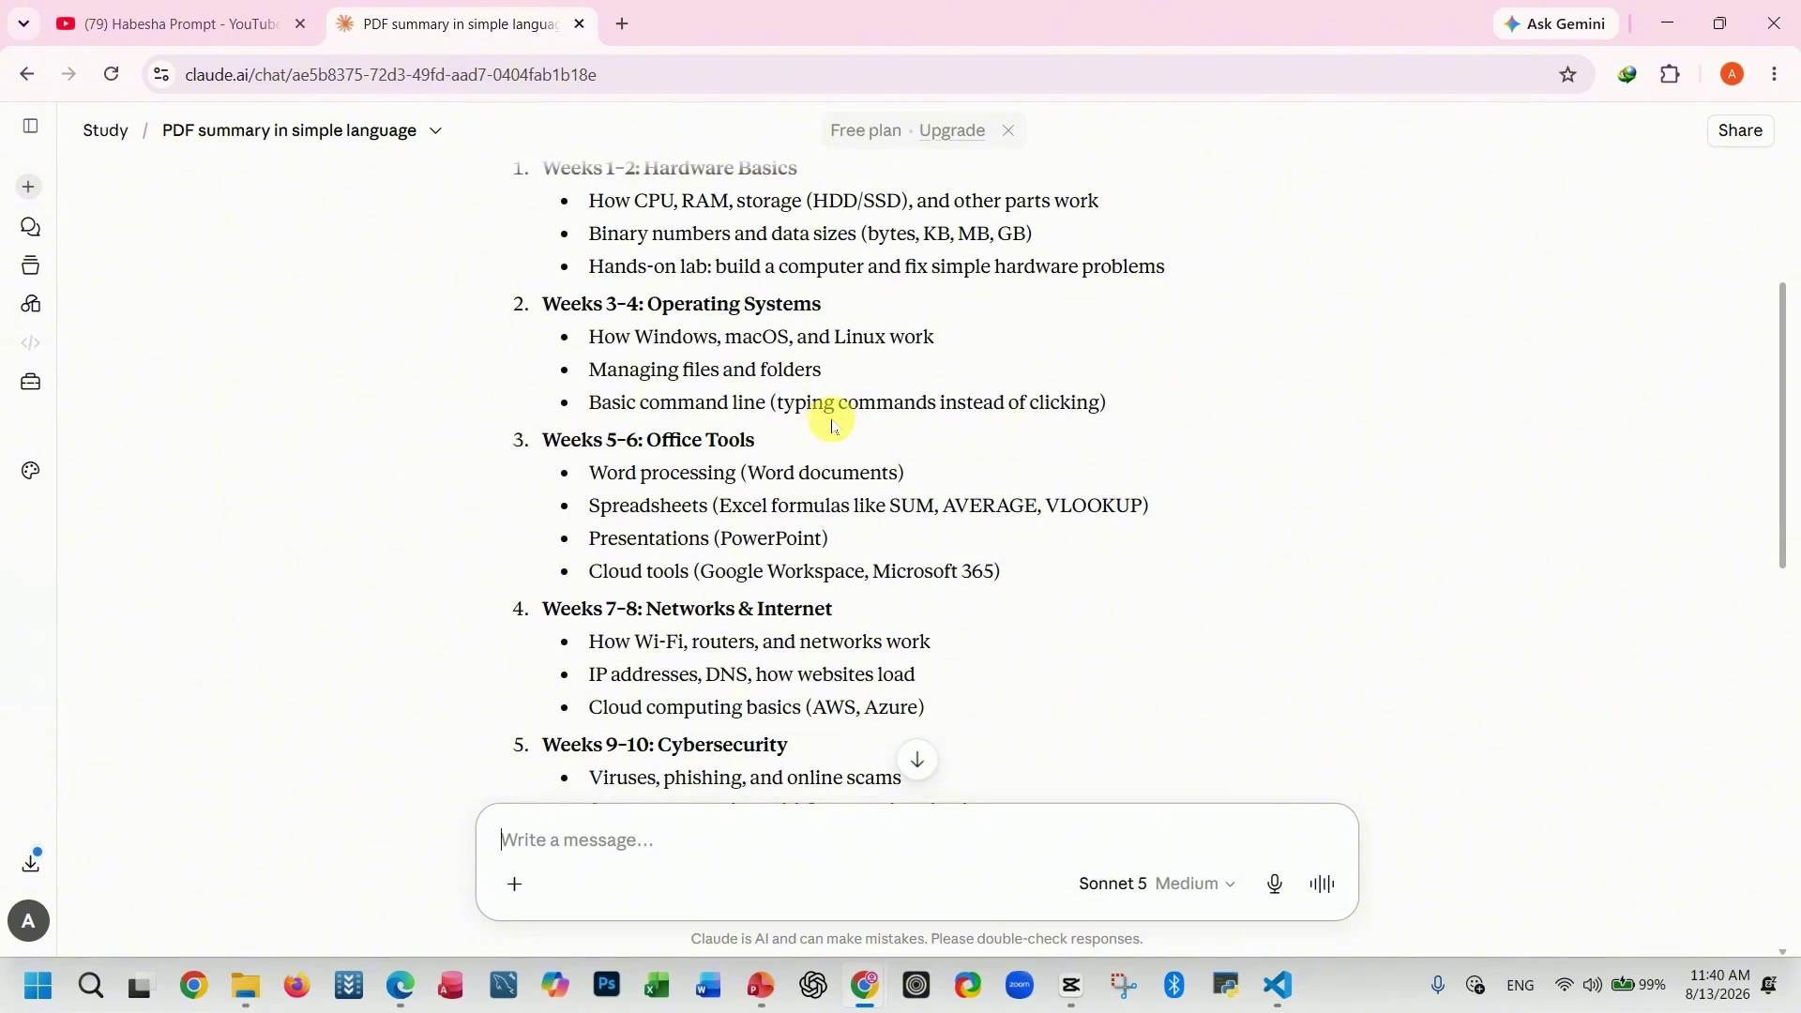
pyautogui.scroll(-1, 839, 439)
pyautogui.scroll(-5, 840, 439)
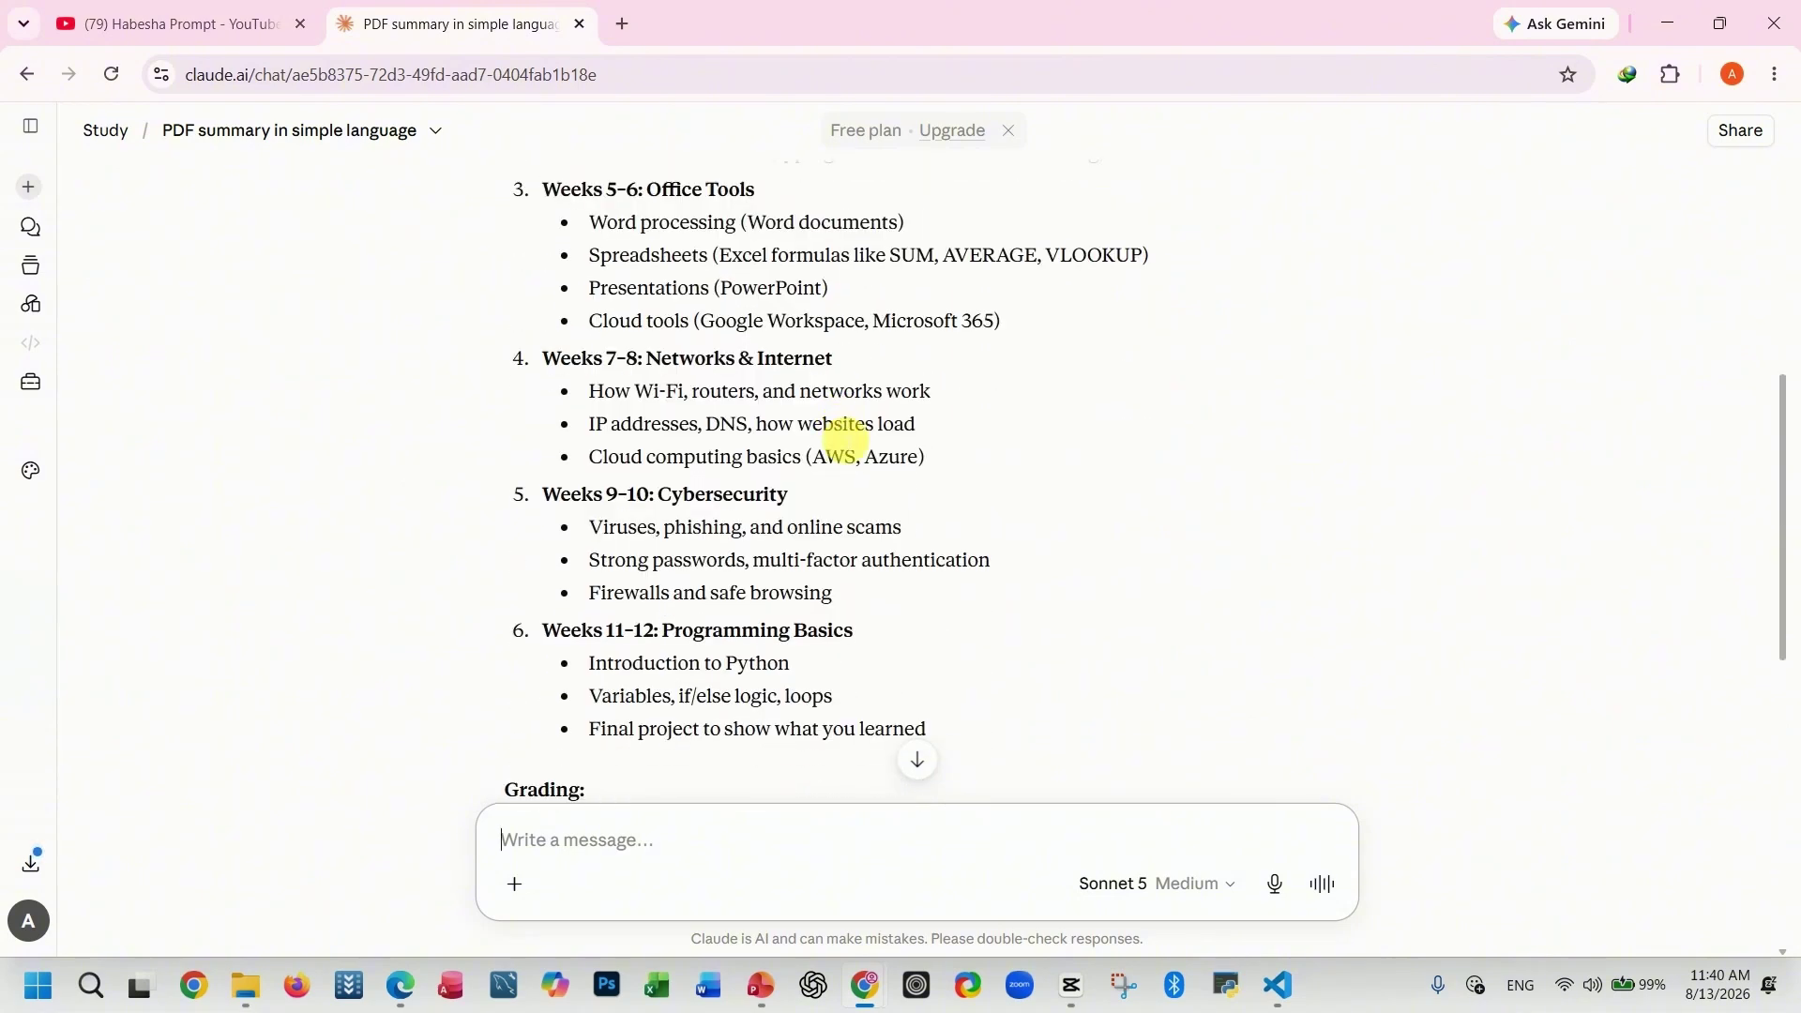
# - Send the follow-up prompt "Create 5 exam questions from these notes" in the Study chat and read the generated questions
pyautogui.scroll(-3, 840, 439)
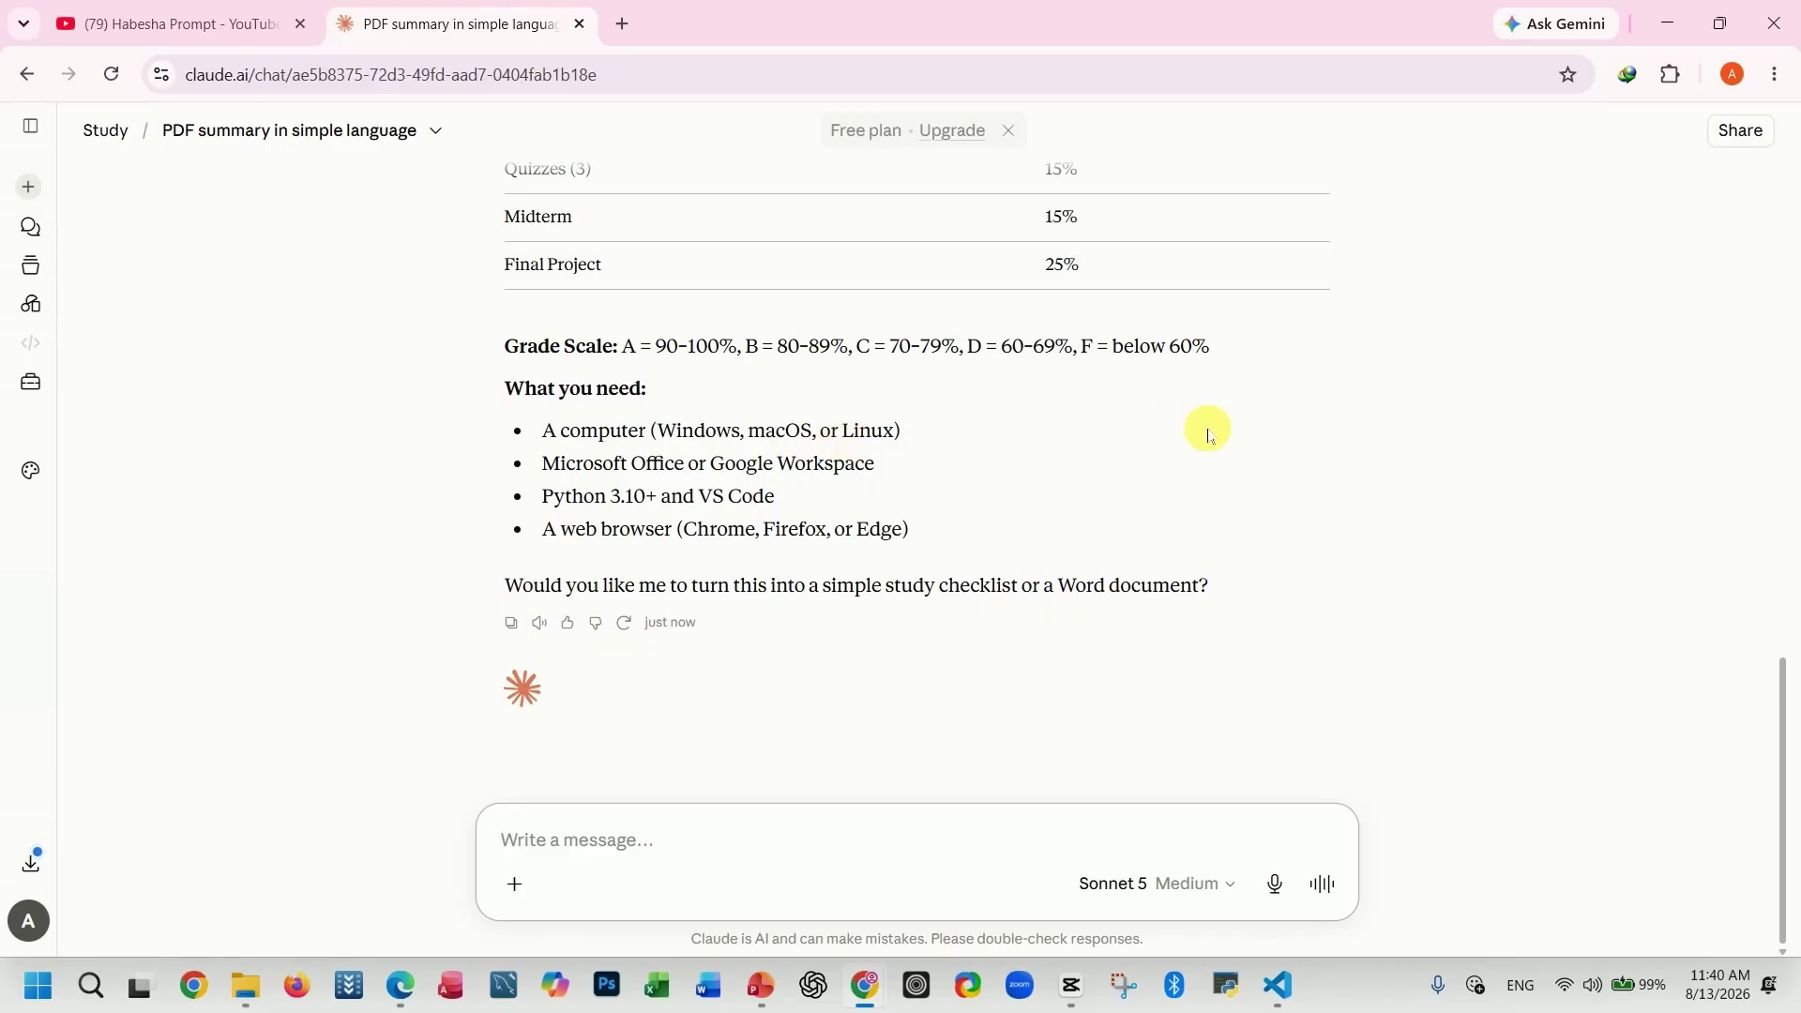
pyautogui.write('Create 20 exam questions from these notes')
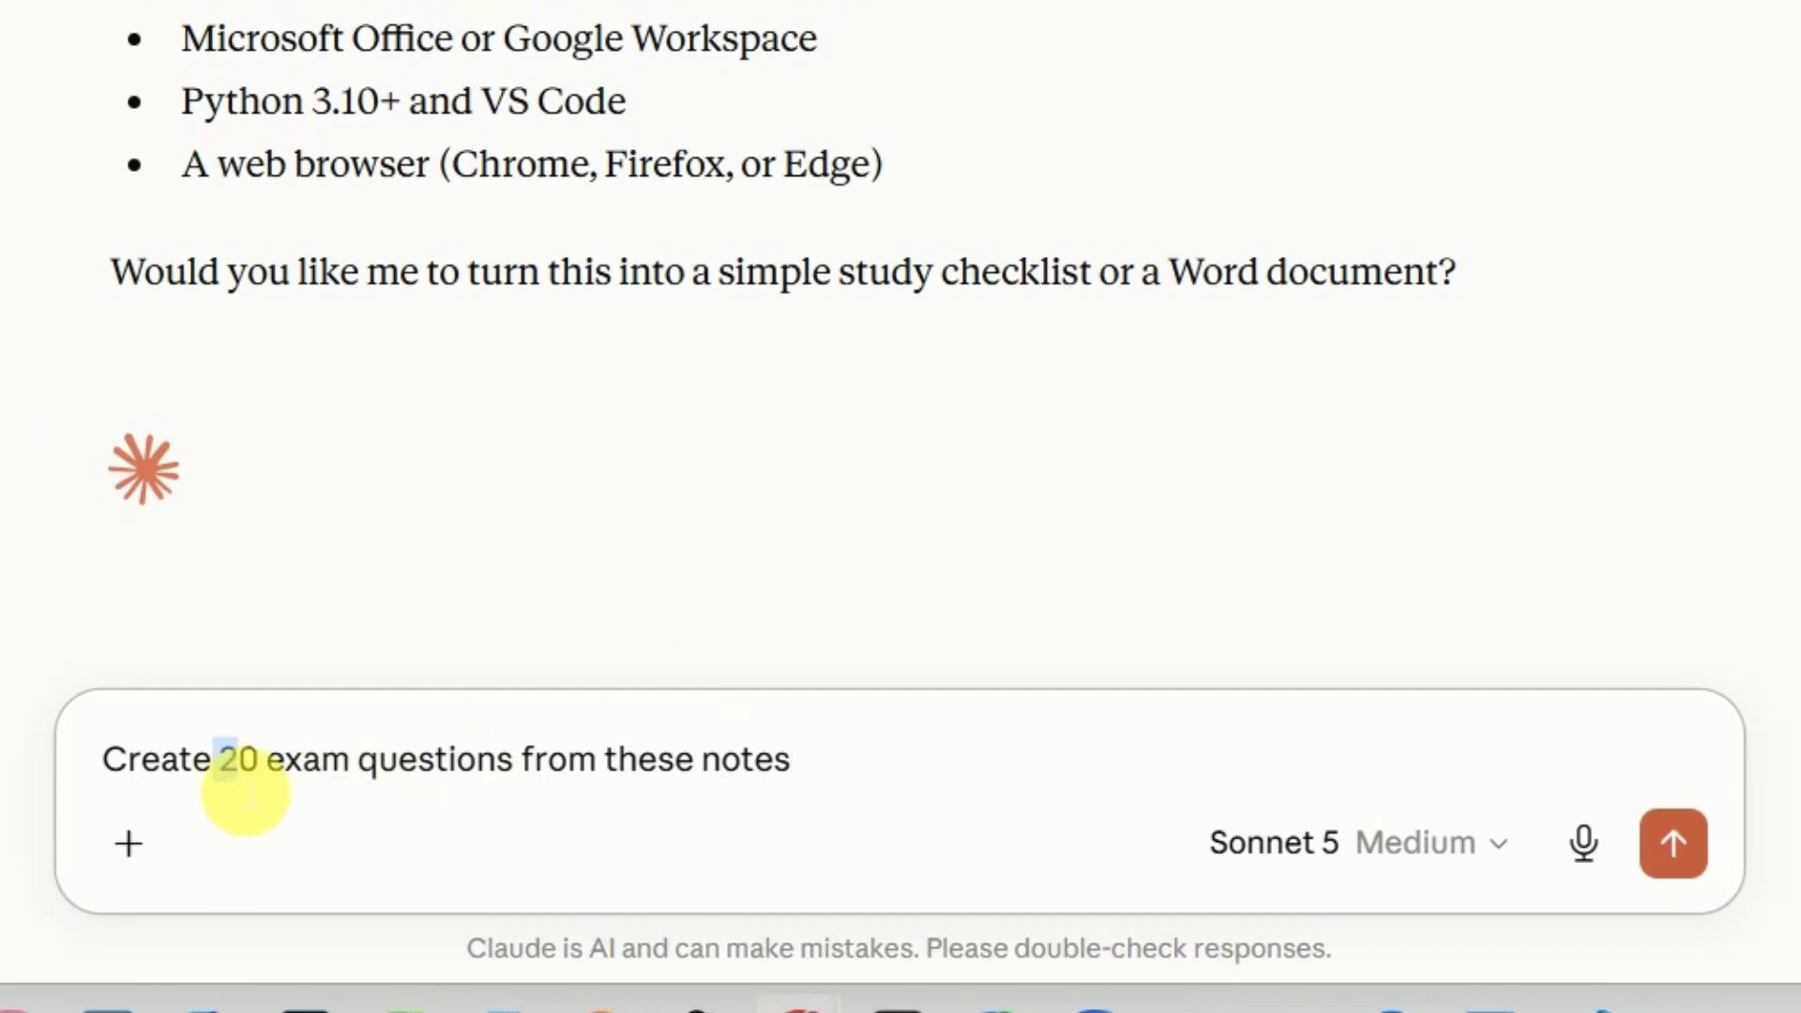
pyautogui.doubleClick(242, 762)
pyautogui.click(270, 762)
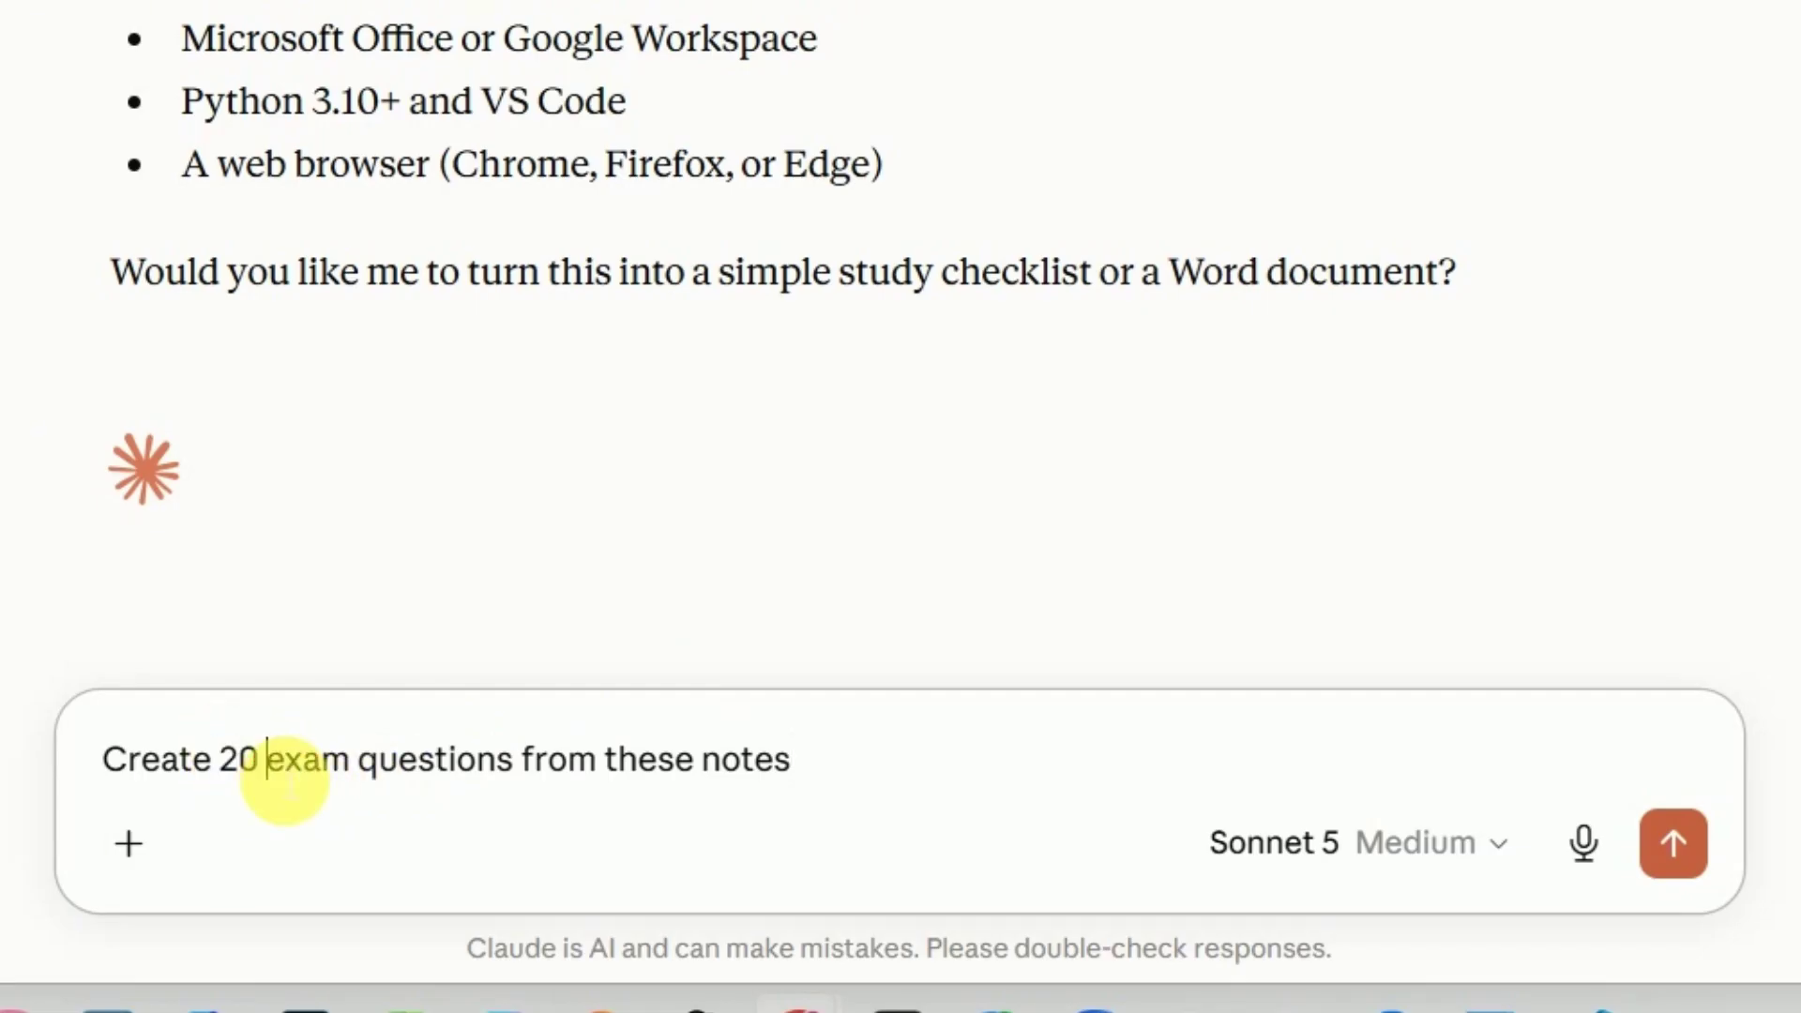
pyautogui.press('BackSpace')
pyautogui.press('BackSpace')
pyautogui.press('BackSpace')
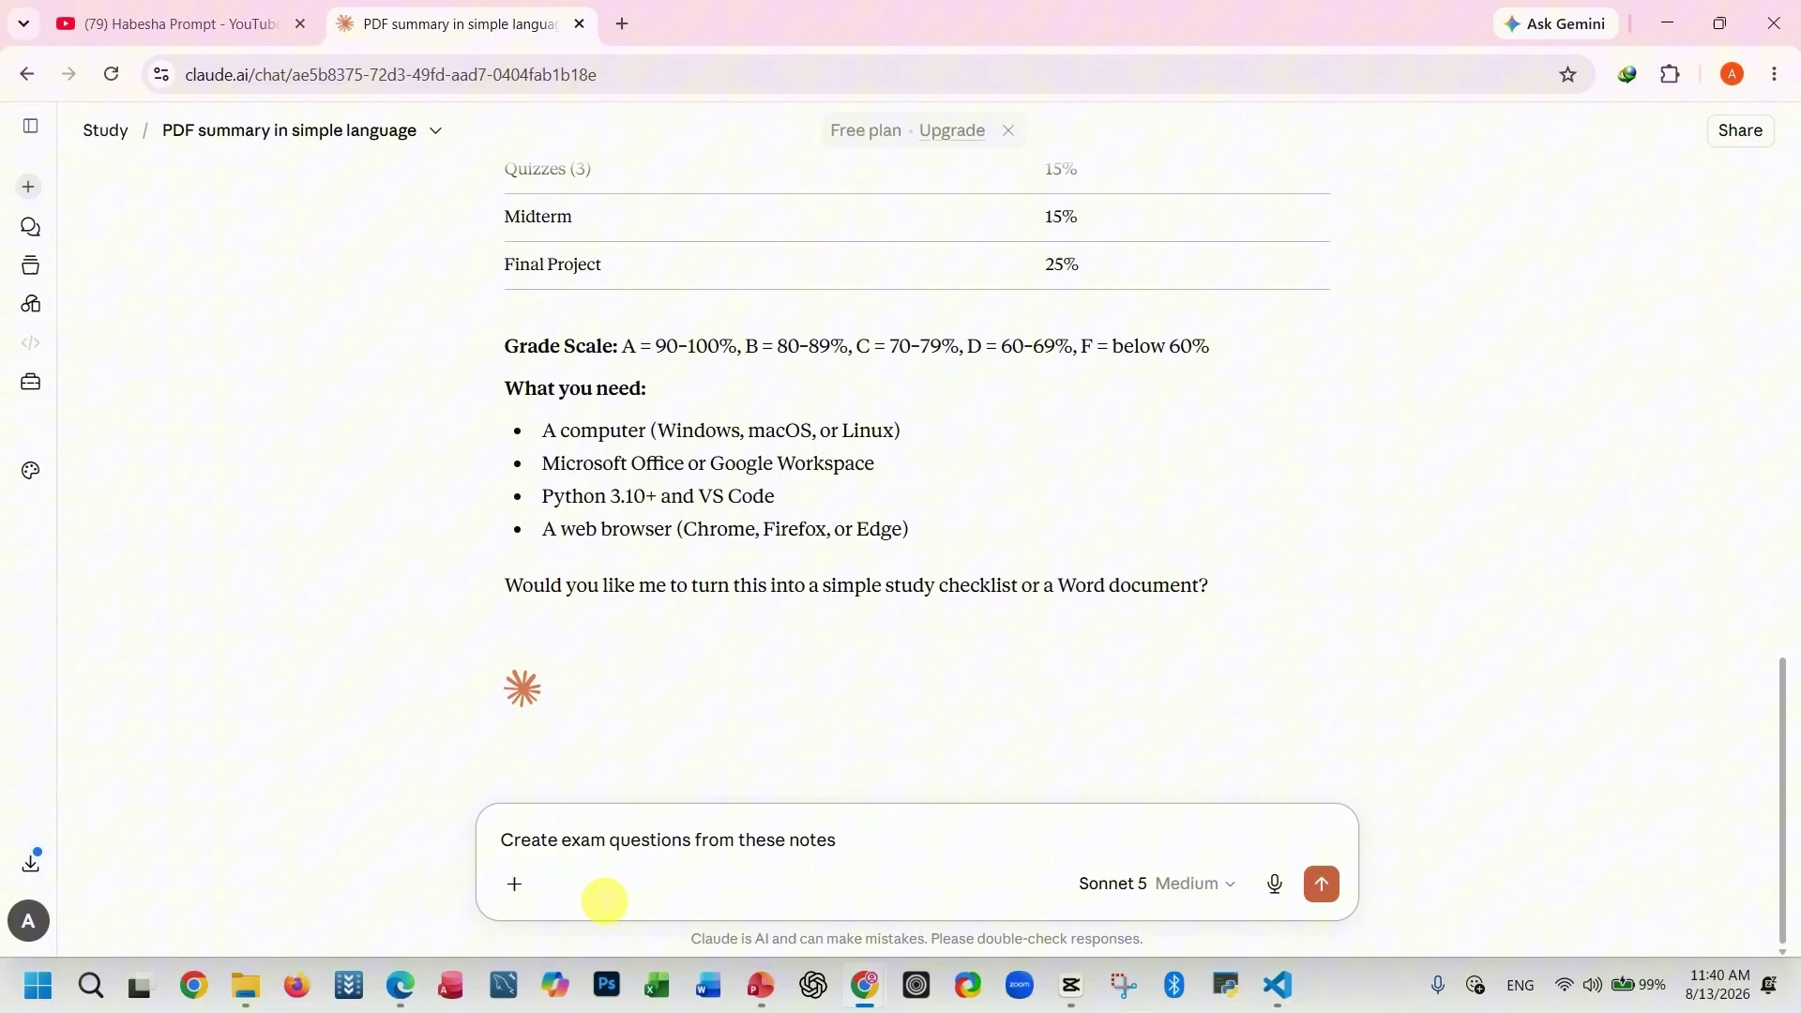
pyautogui.write('5')
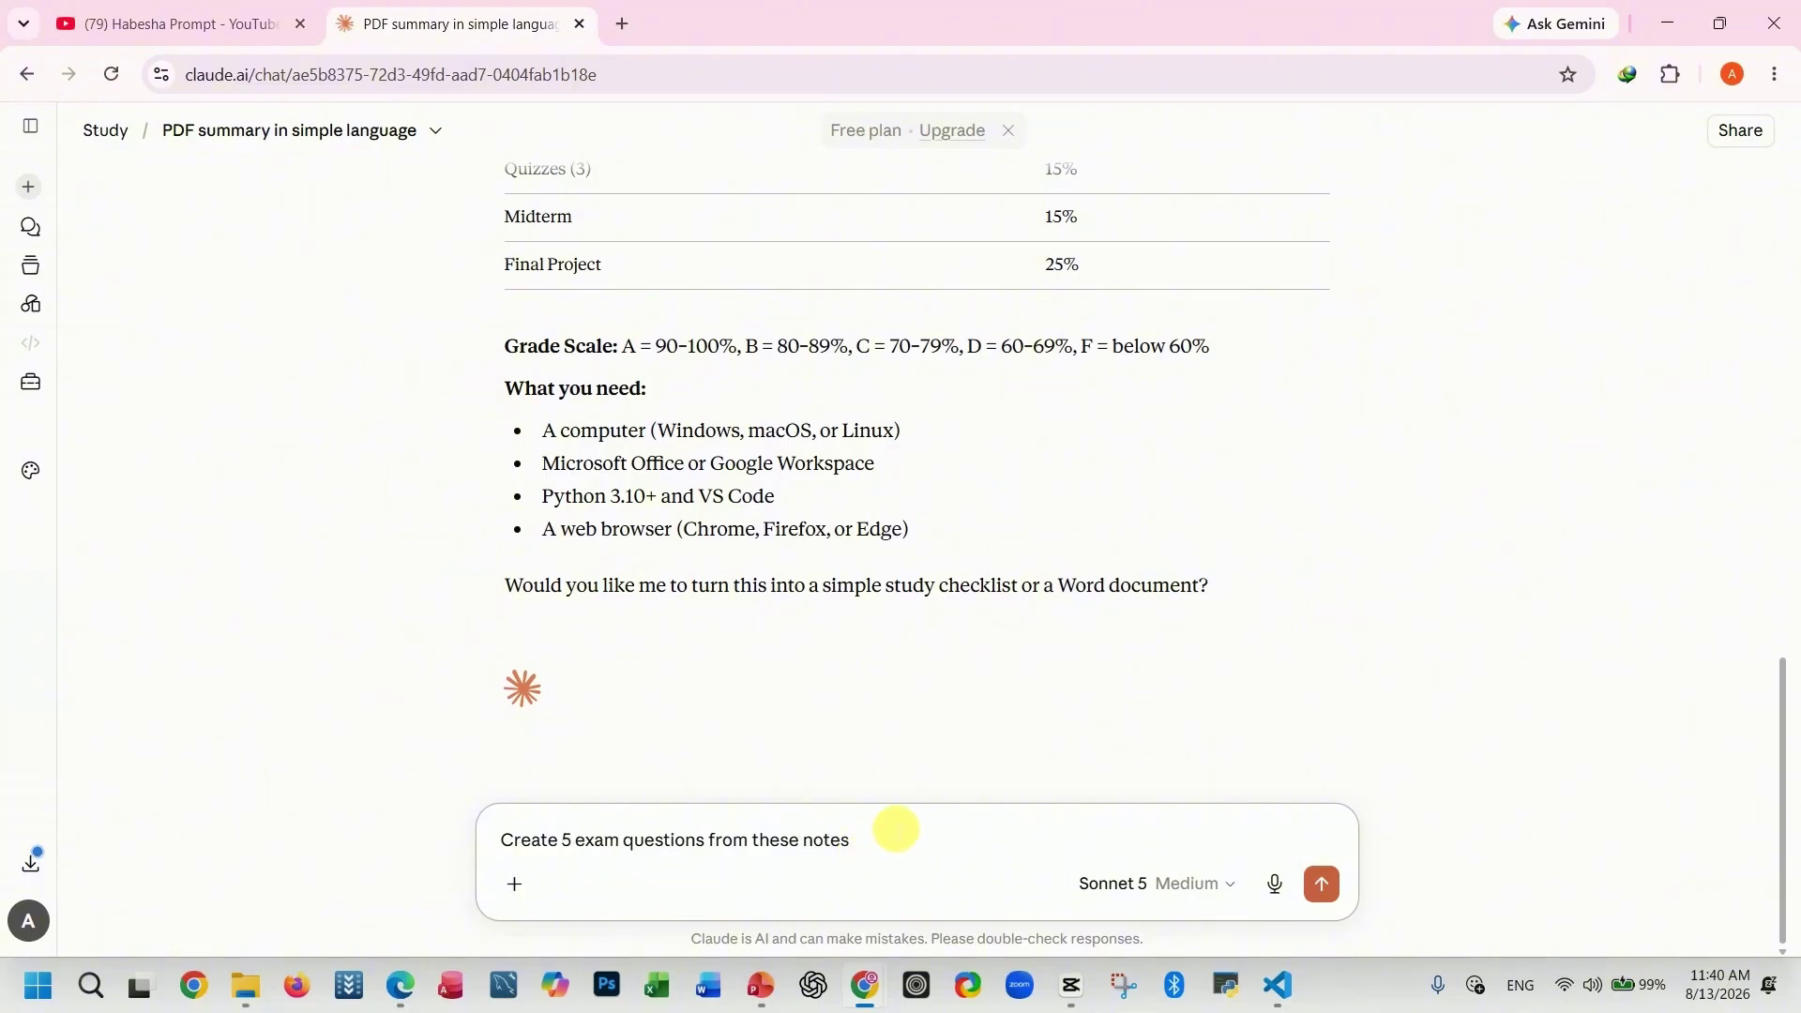
pyautogui.click(1322, 883)
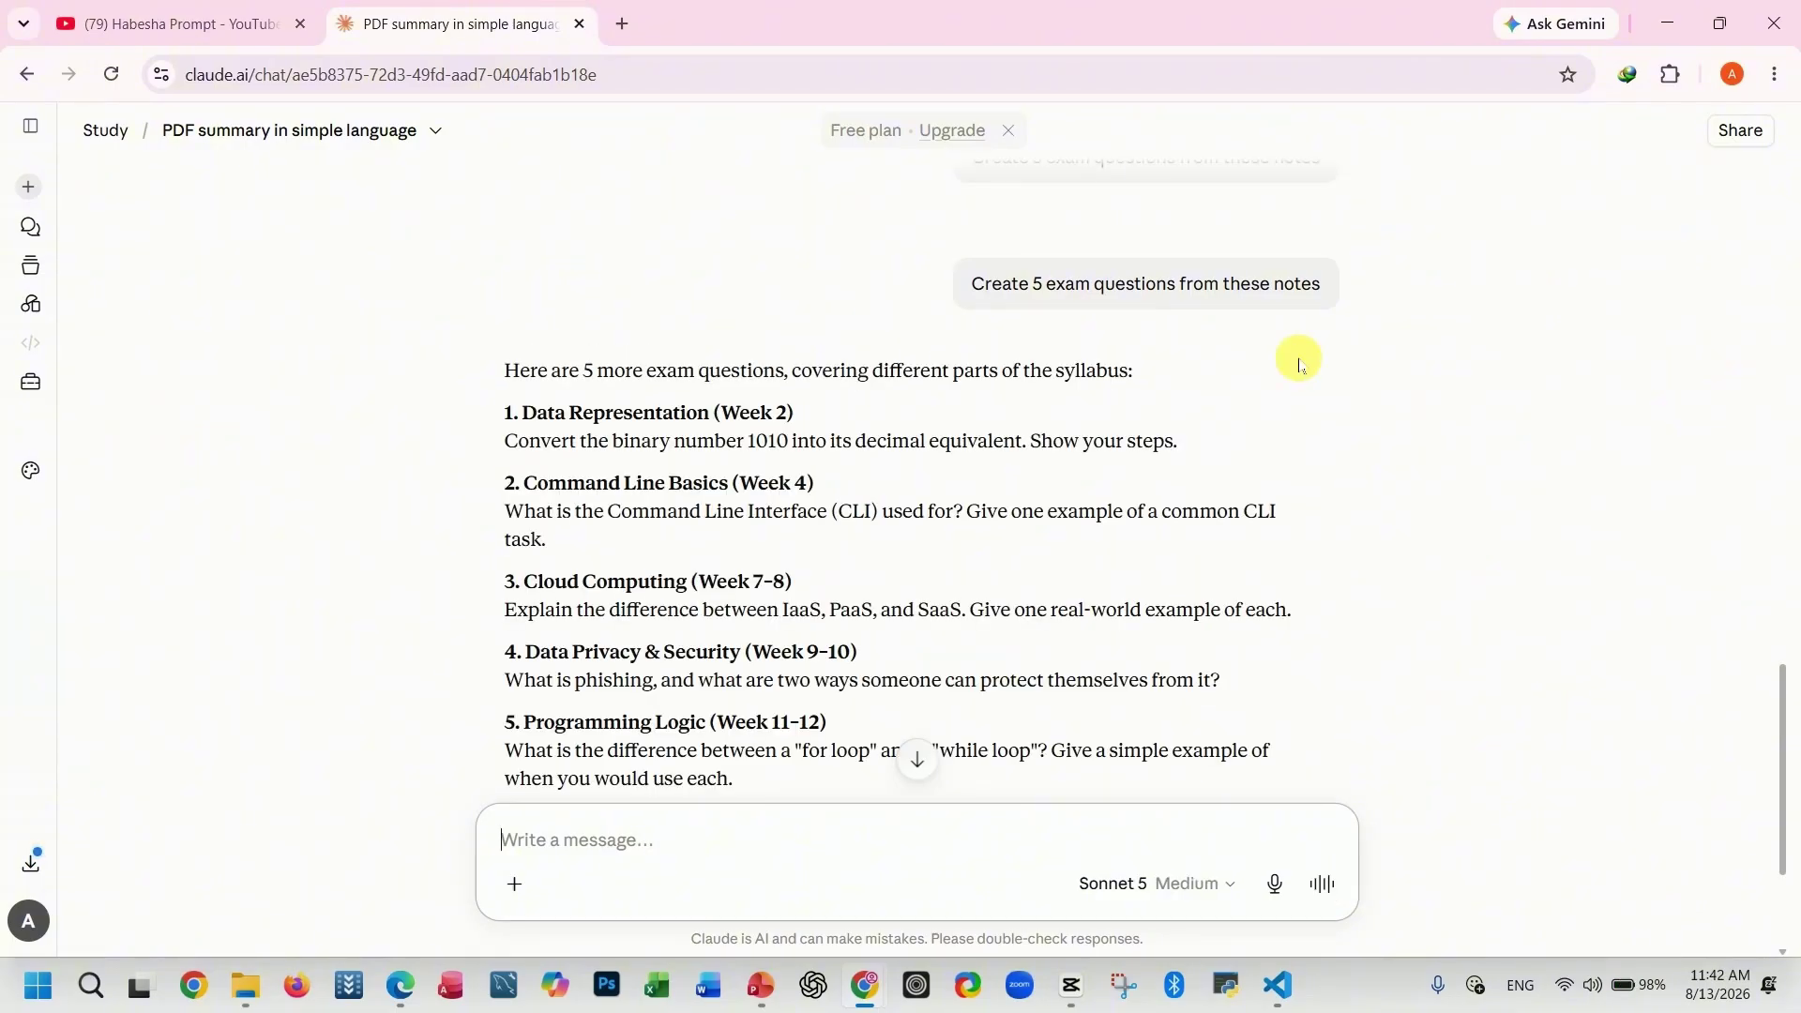
pyautogui.scroll(6, 1300, 366)
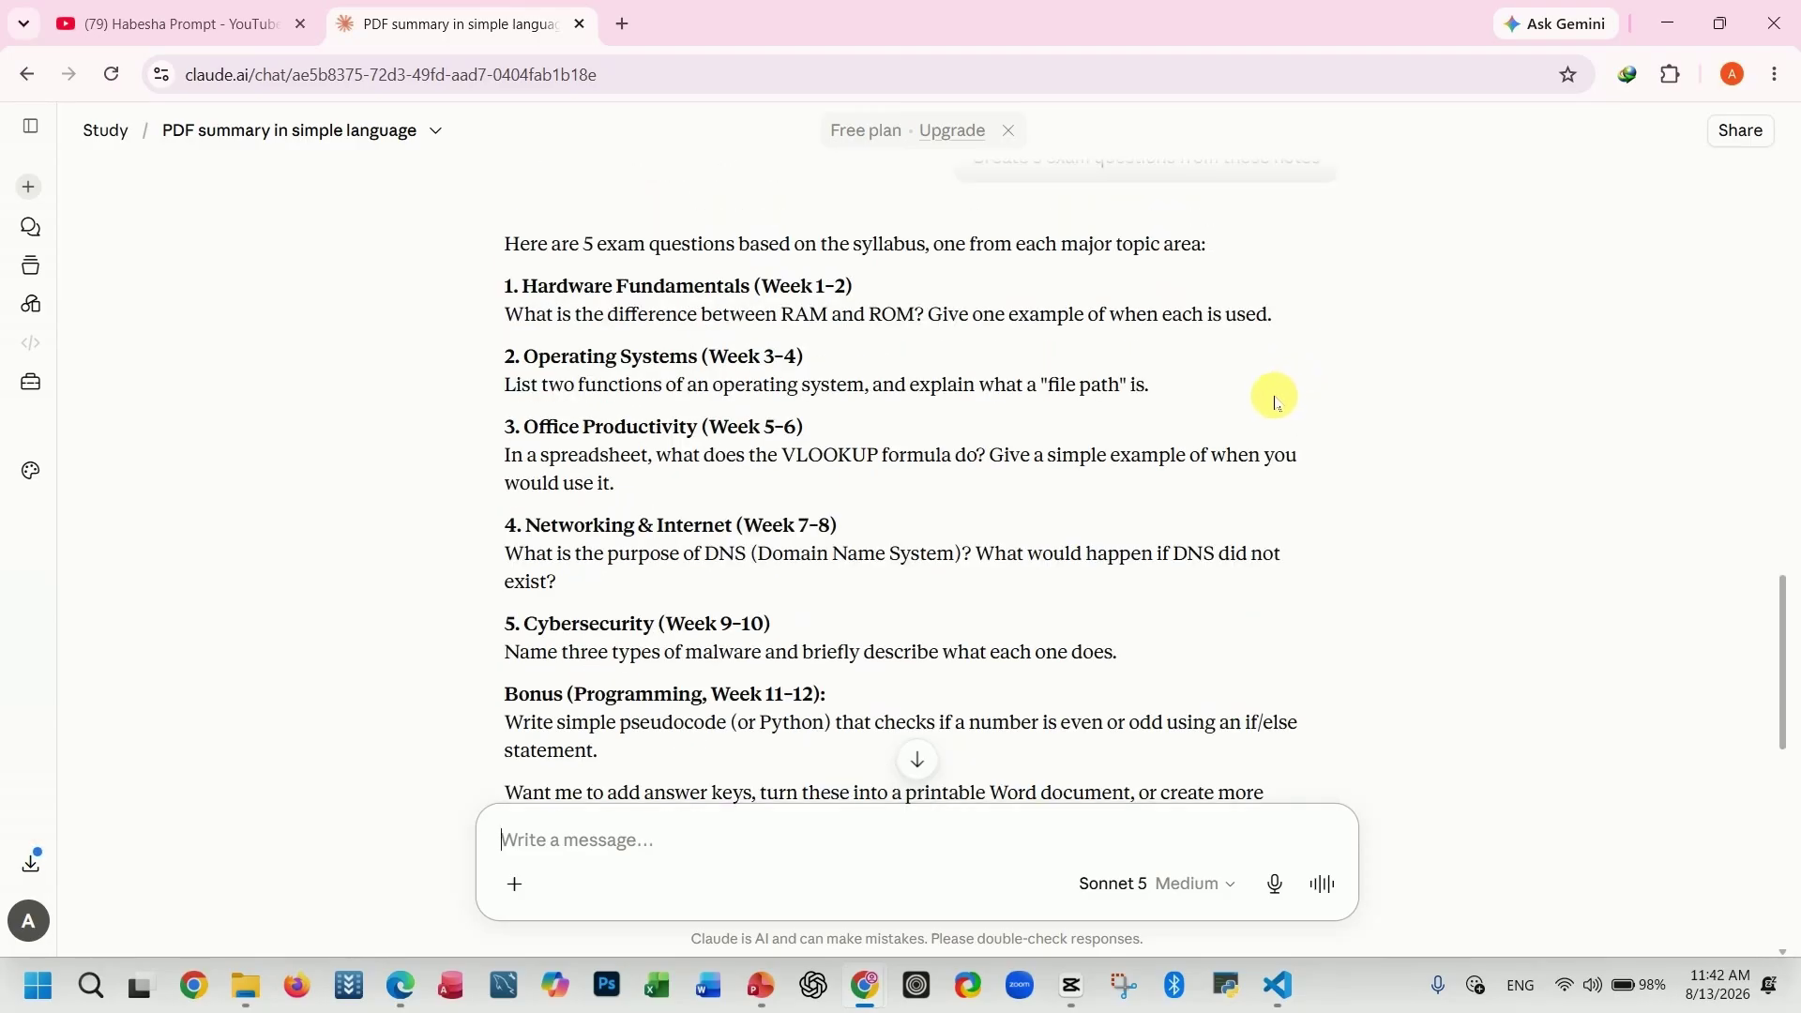
pyautogui.scroll(-1, 1276, 401)
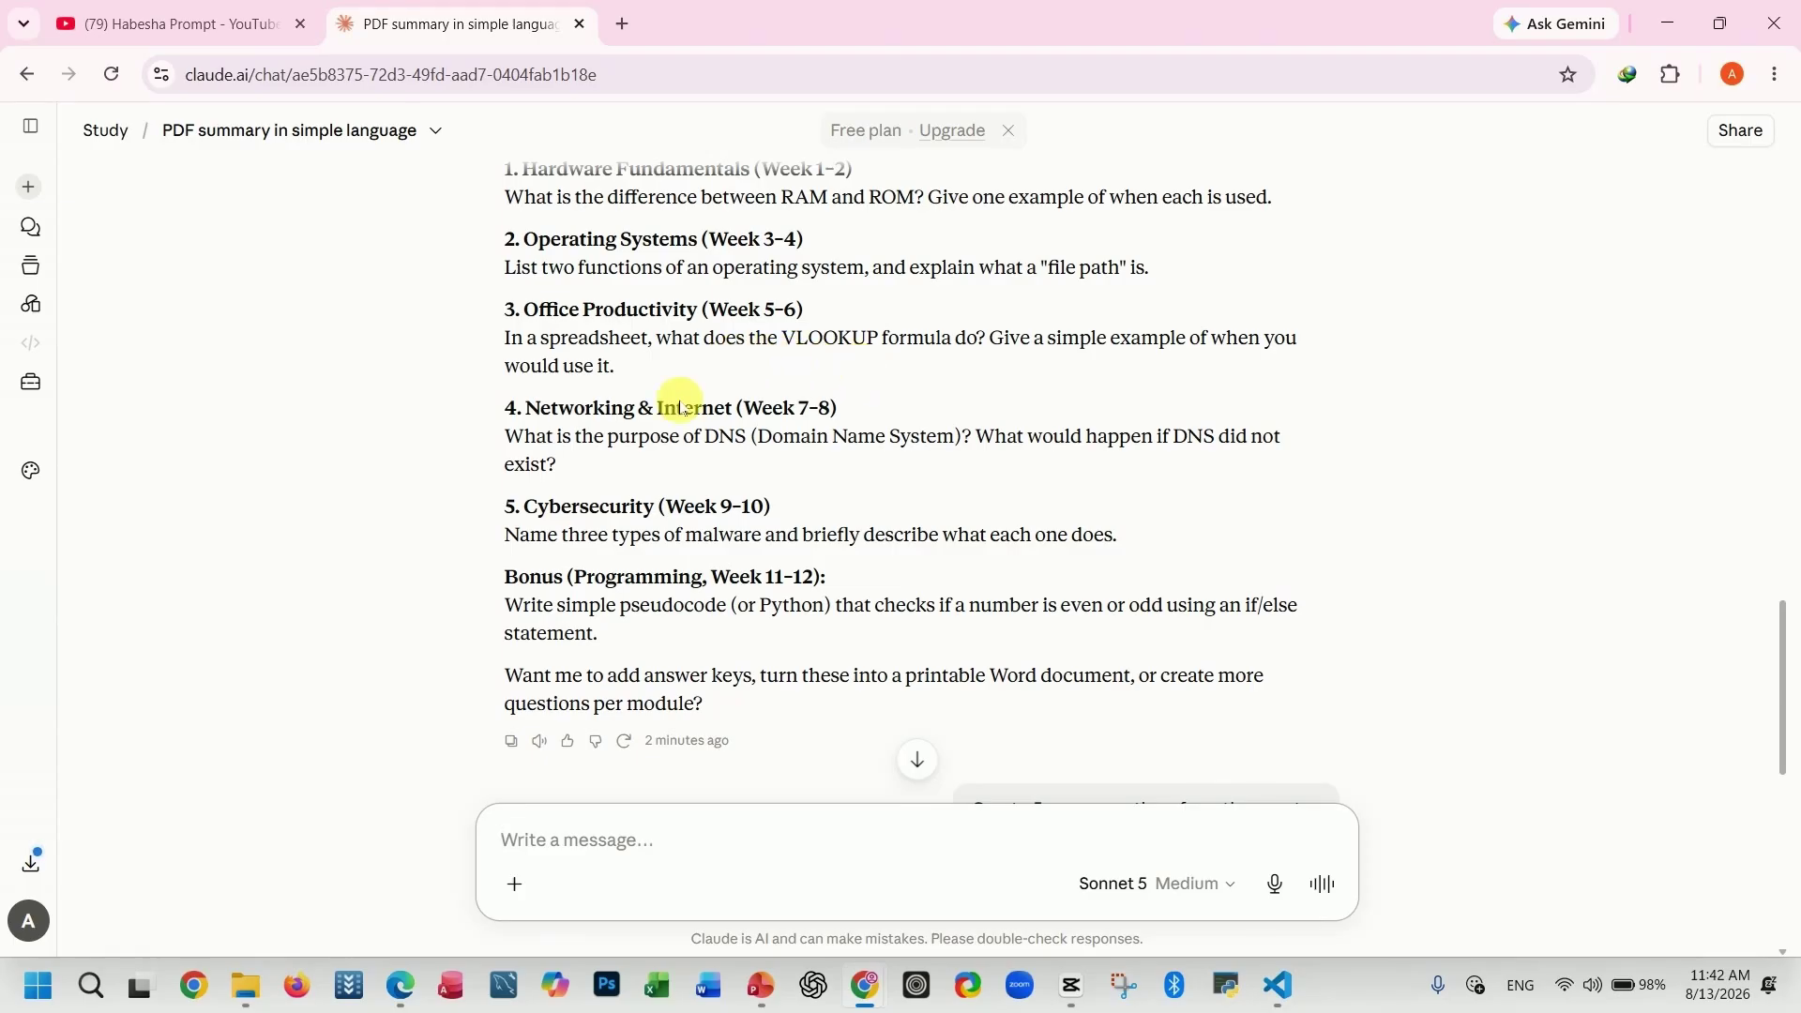
pyautogui.scroll(1, 735, 635)
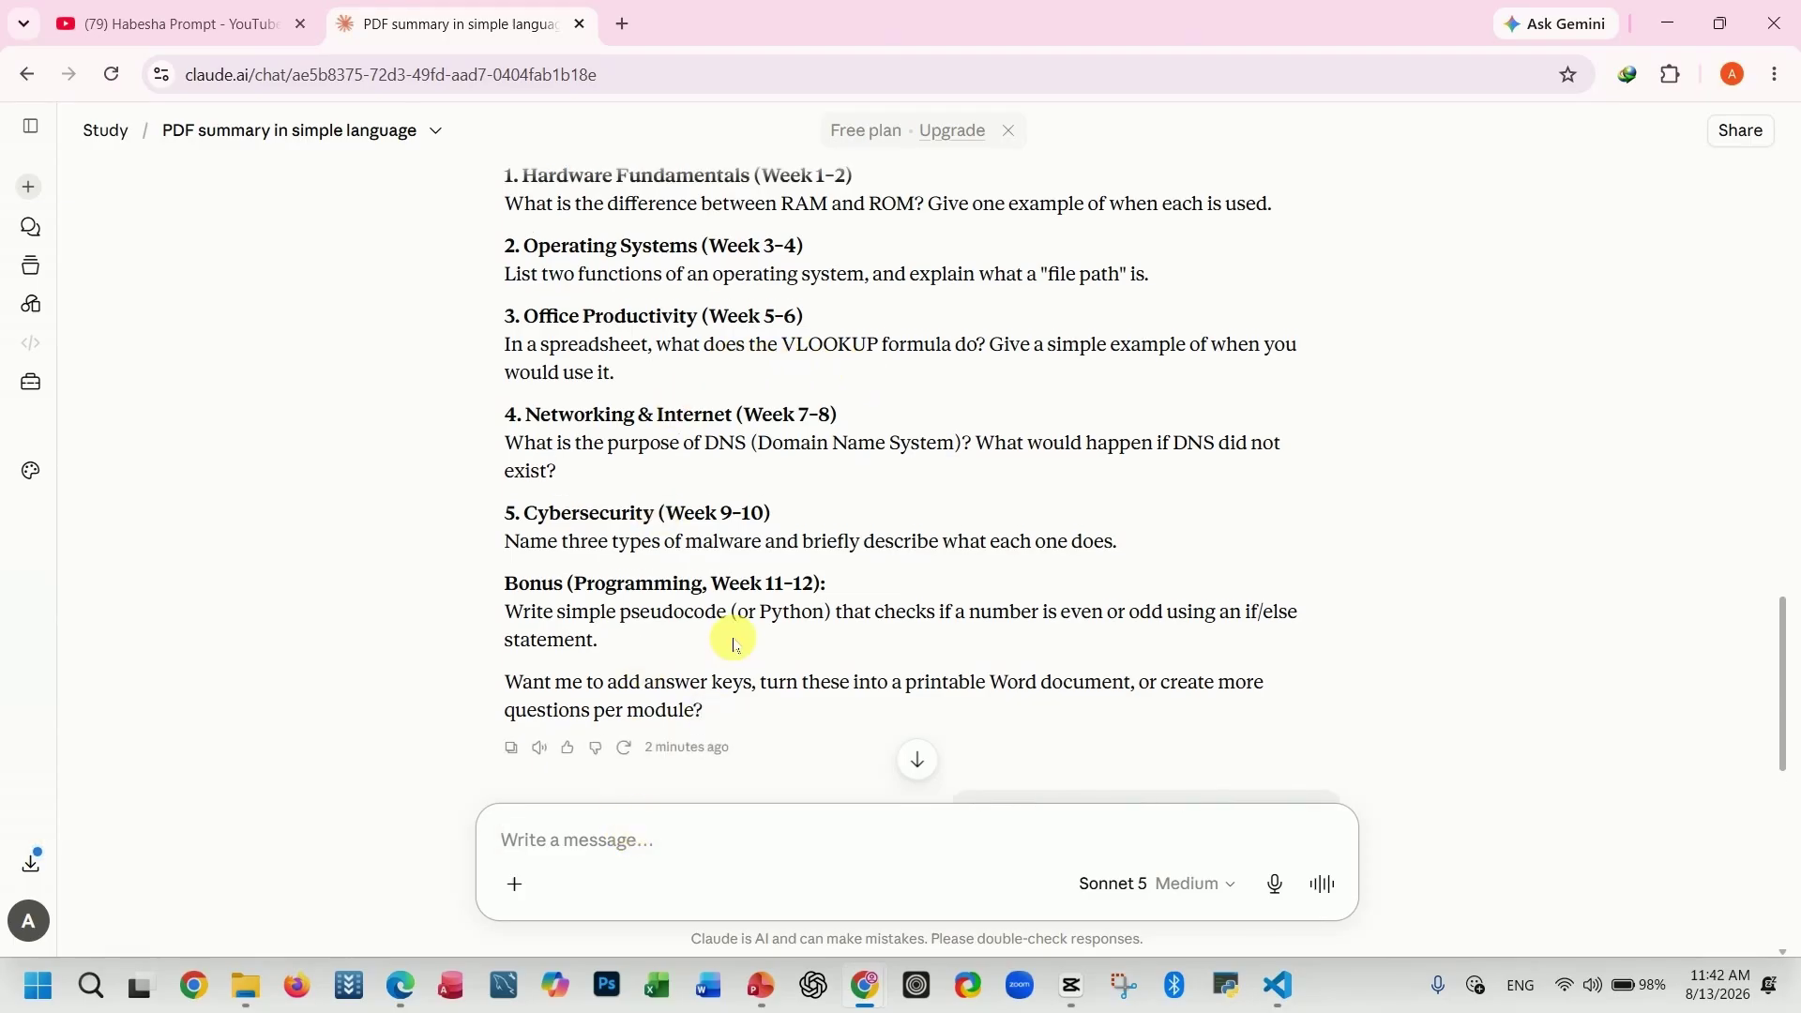
pyautogui.scroll(1, 730, 500)
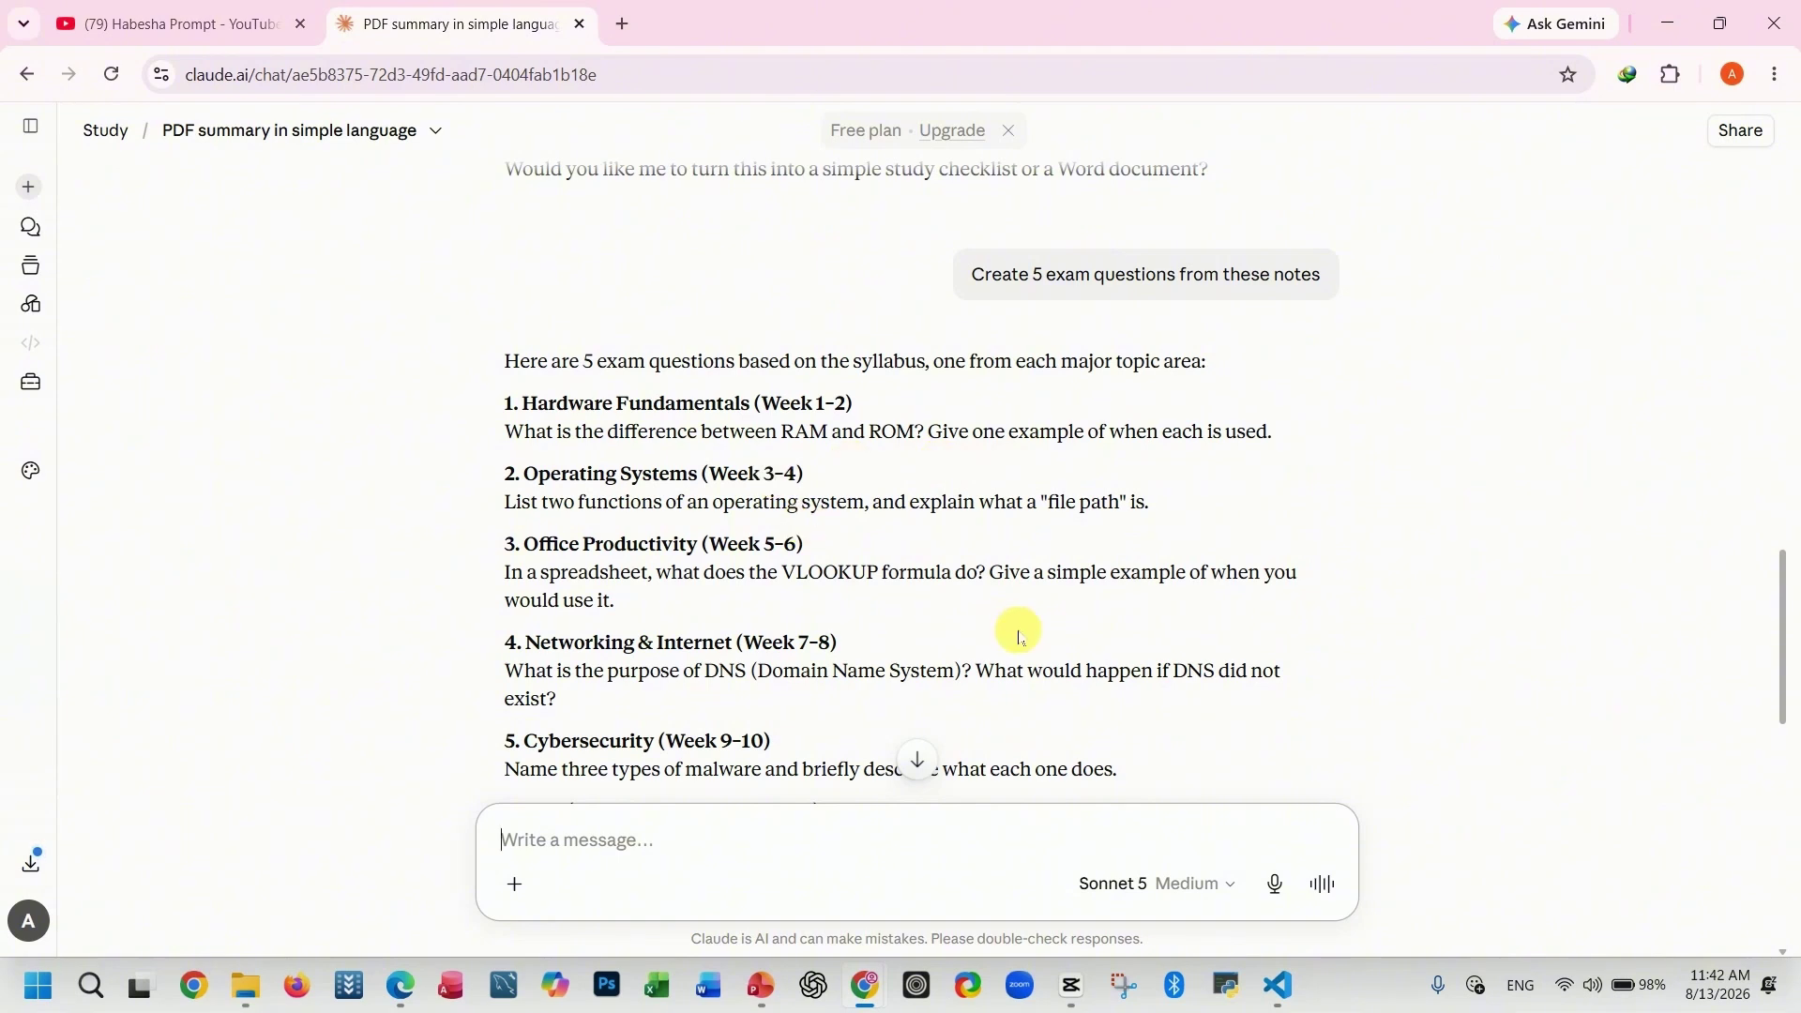
# - Return to the Projects page and view the options available for the Study project
pyautogui.click(38, 271)
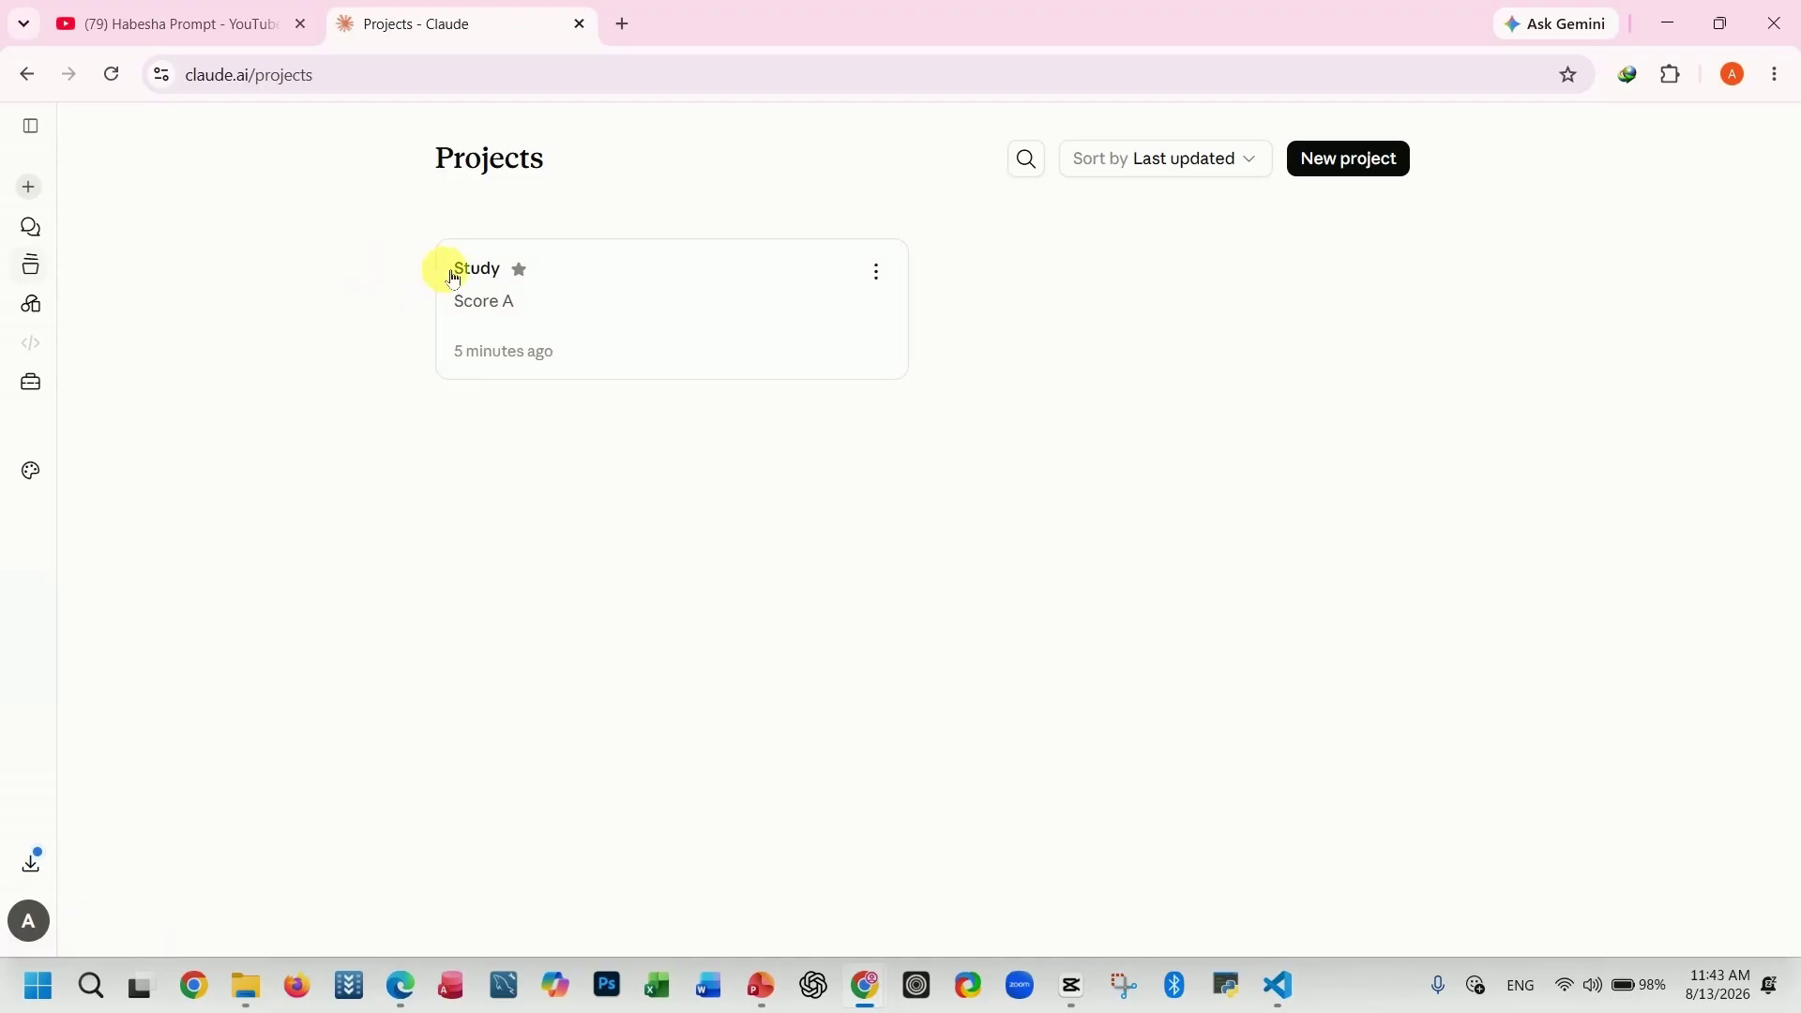
pyautogui.click(878, 273)
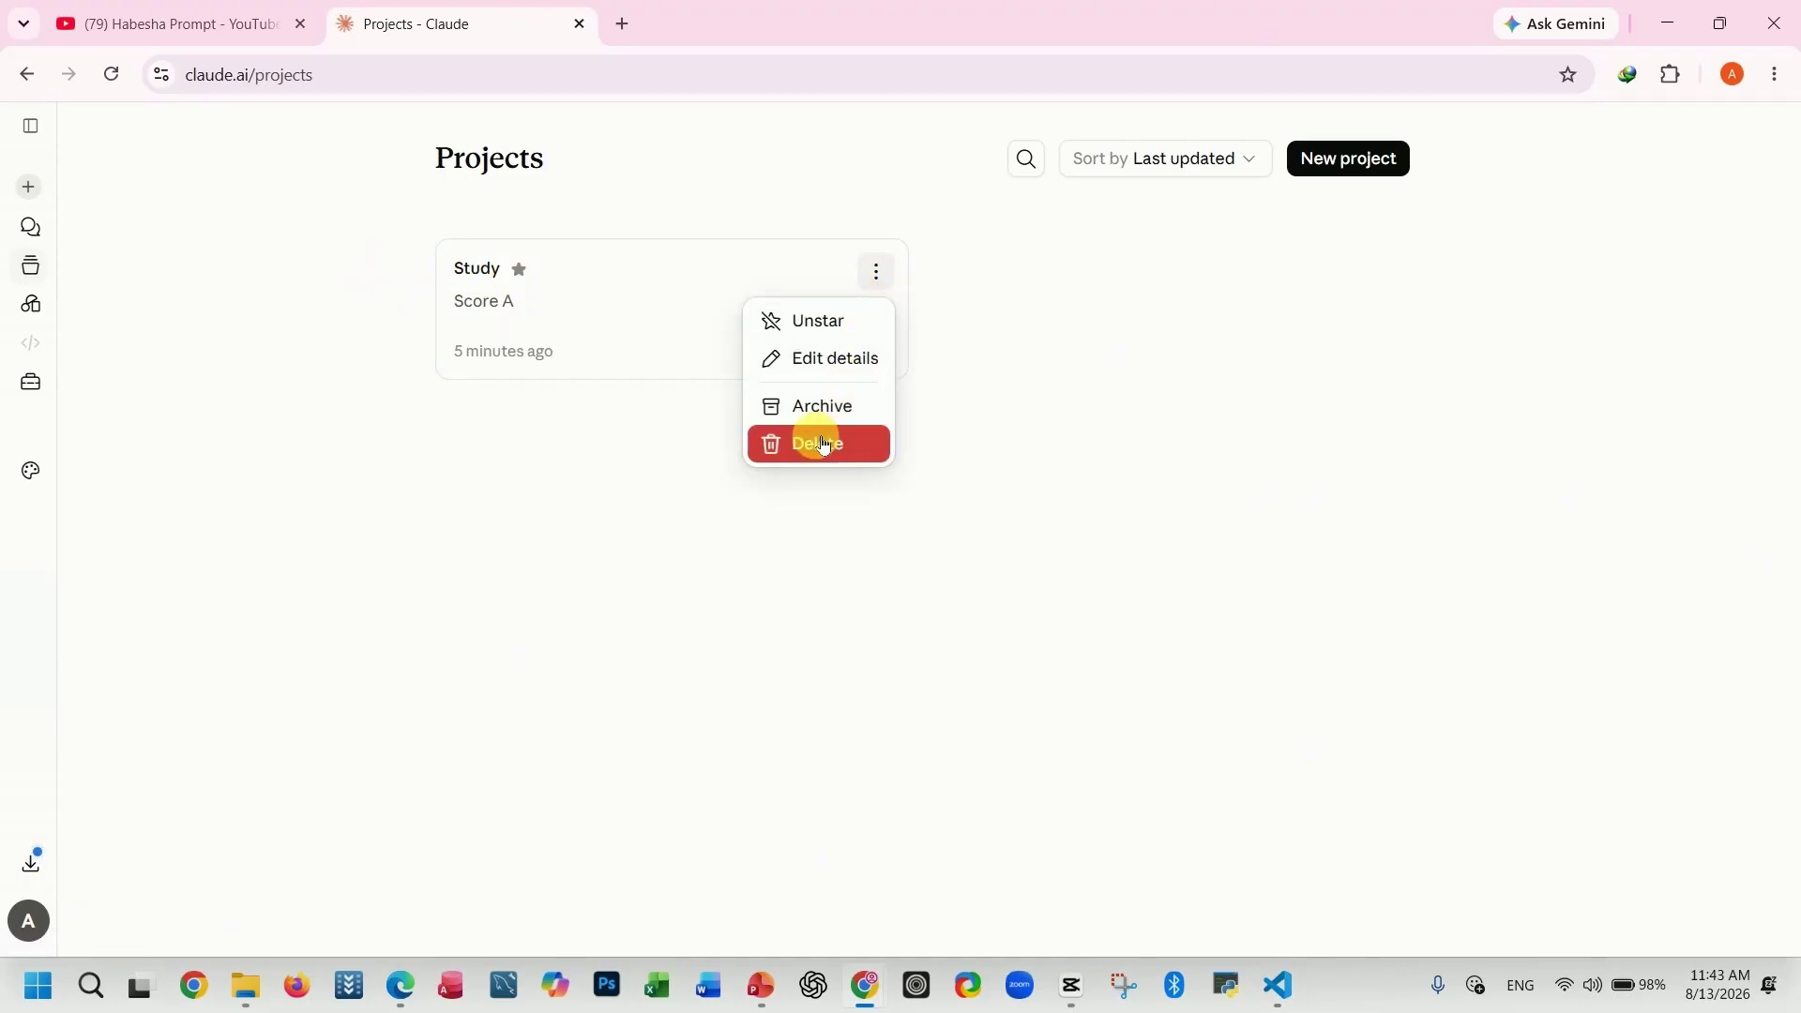
pyautogui.click(1045, 319)
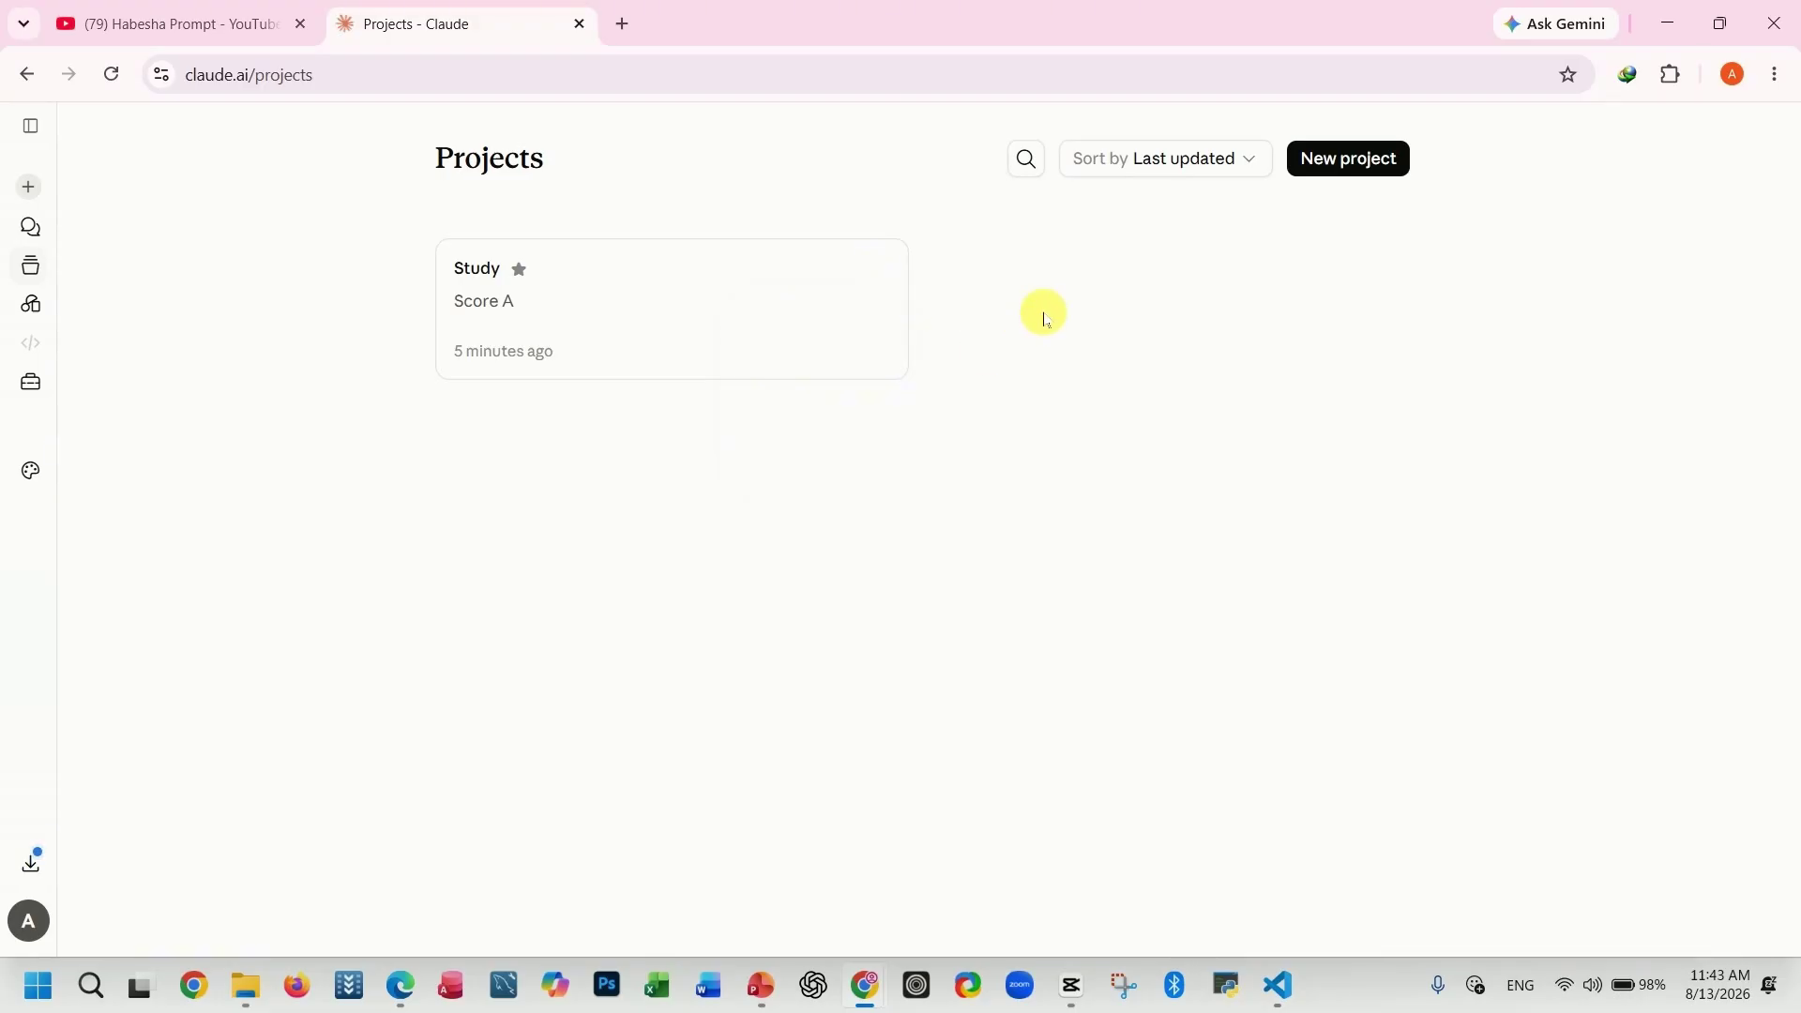
# - Create a project named "Habesha Promt" with the goal "more view,more subscriber,more revenue" and open its instructions for editing
pyautogui.click(1341, 161)
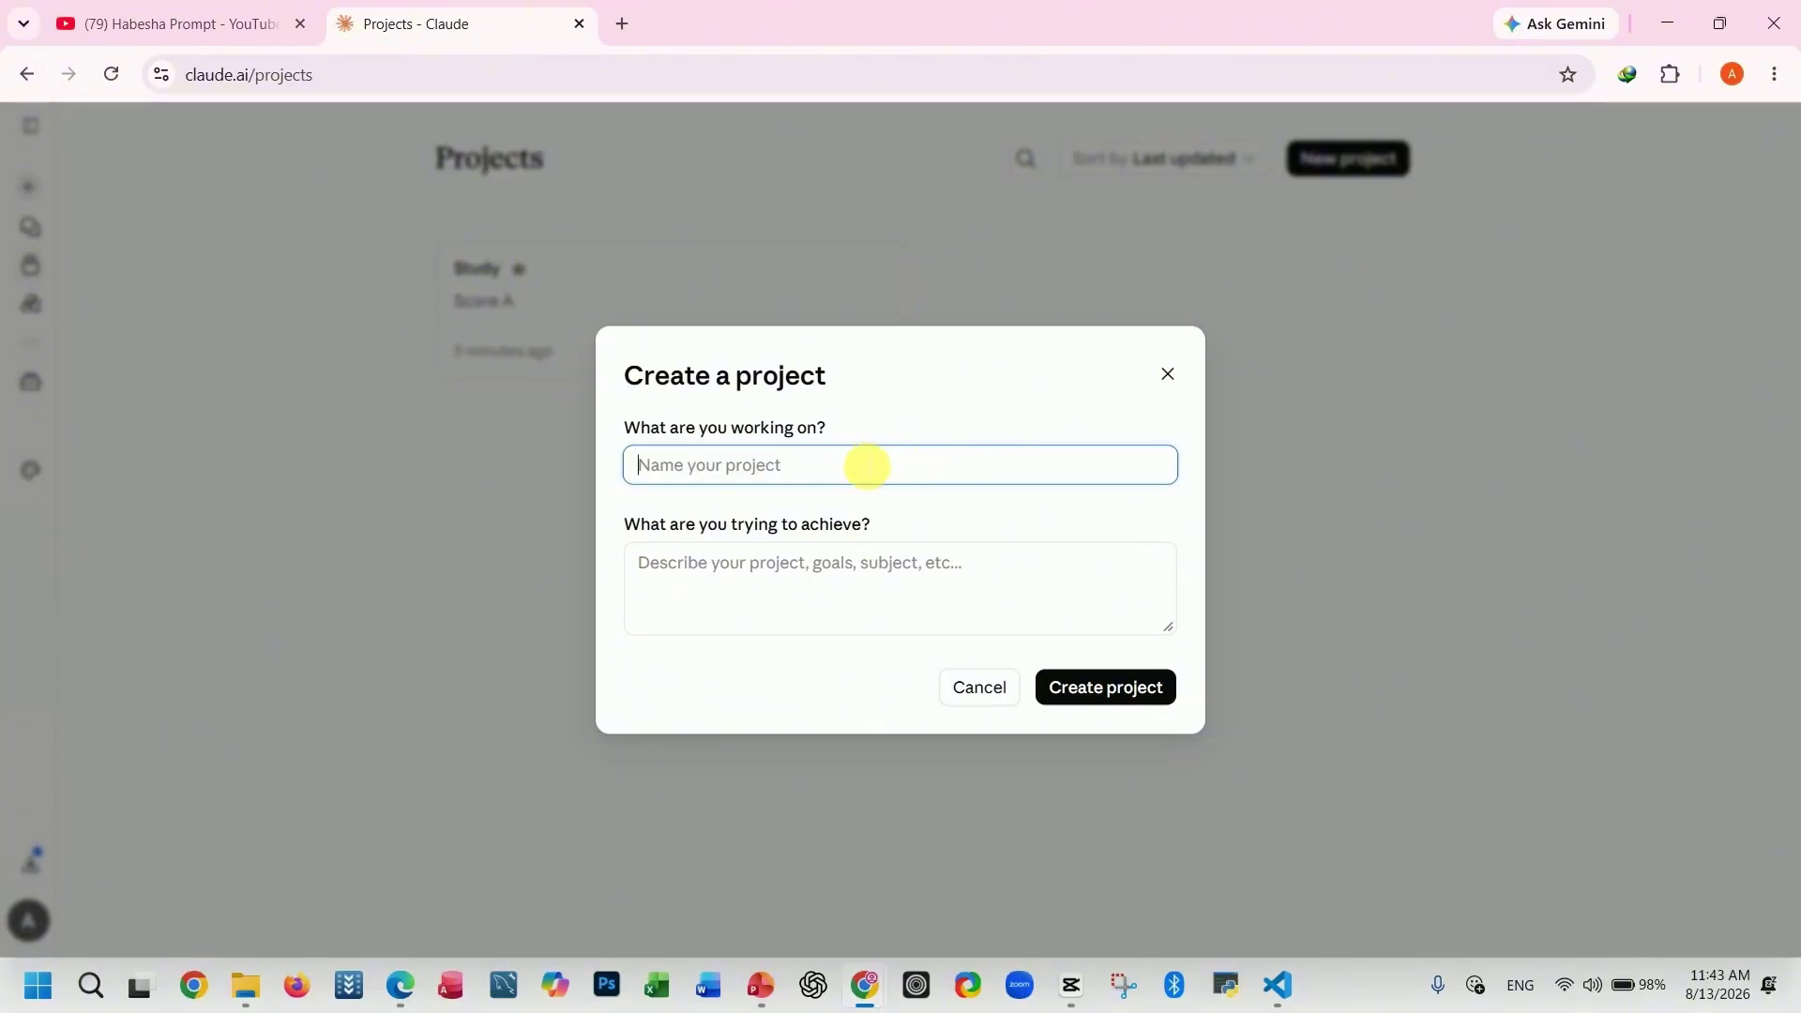
pyautogui.write('Ha')
pyautogui.write('pesha Promt')
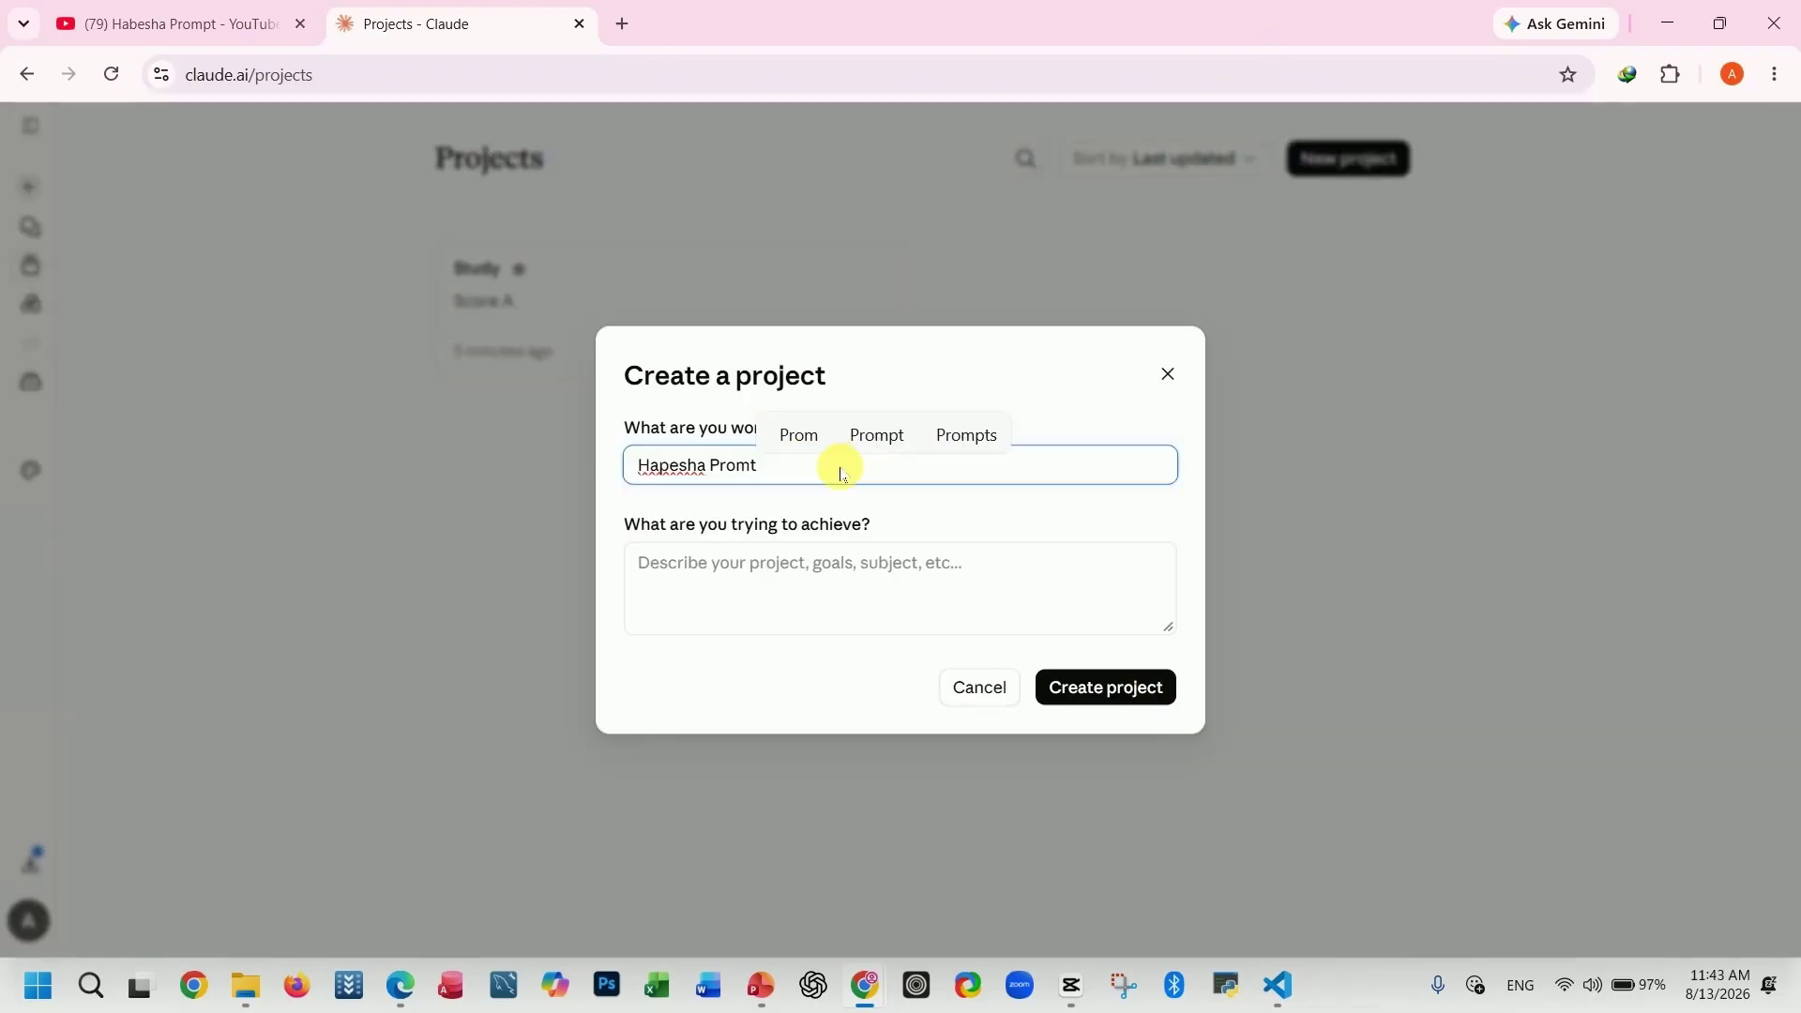
pyautogui.click(761, 573)
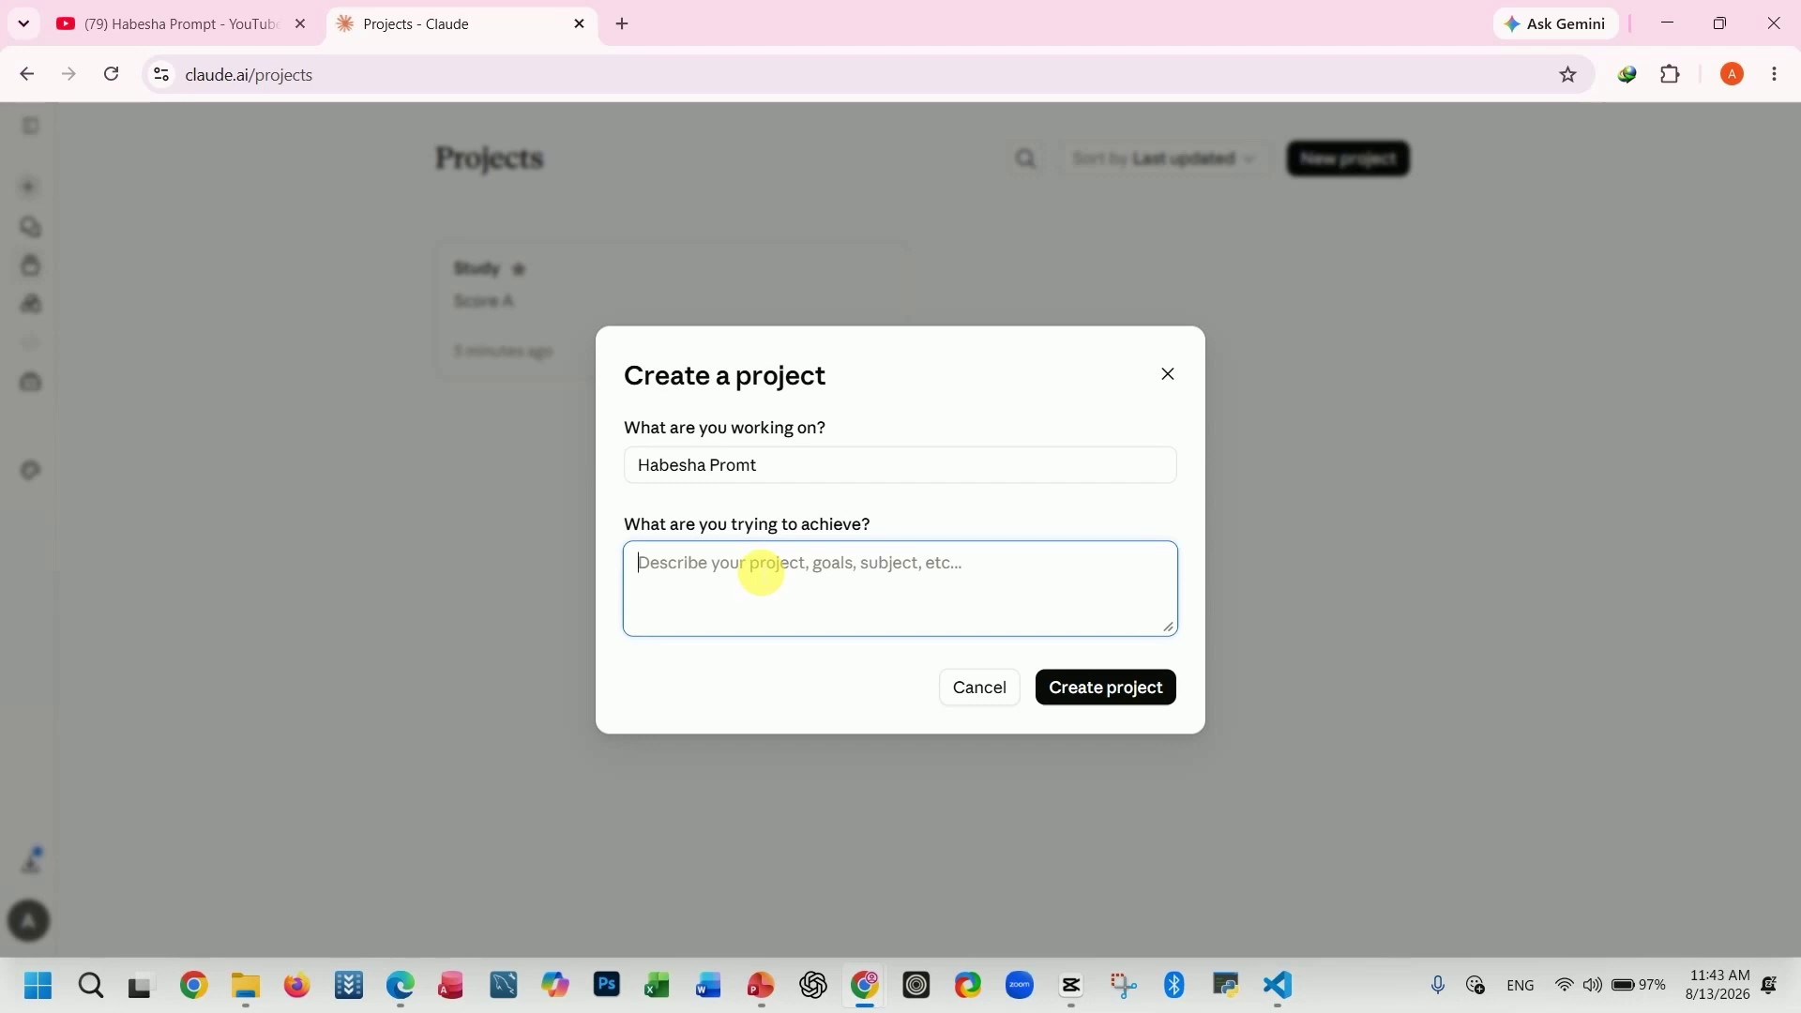
pyautogui.write('more')
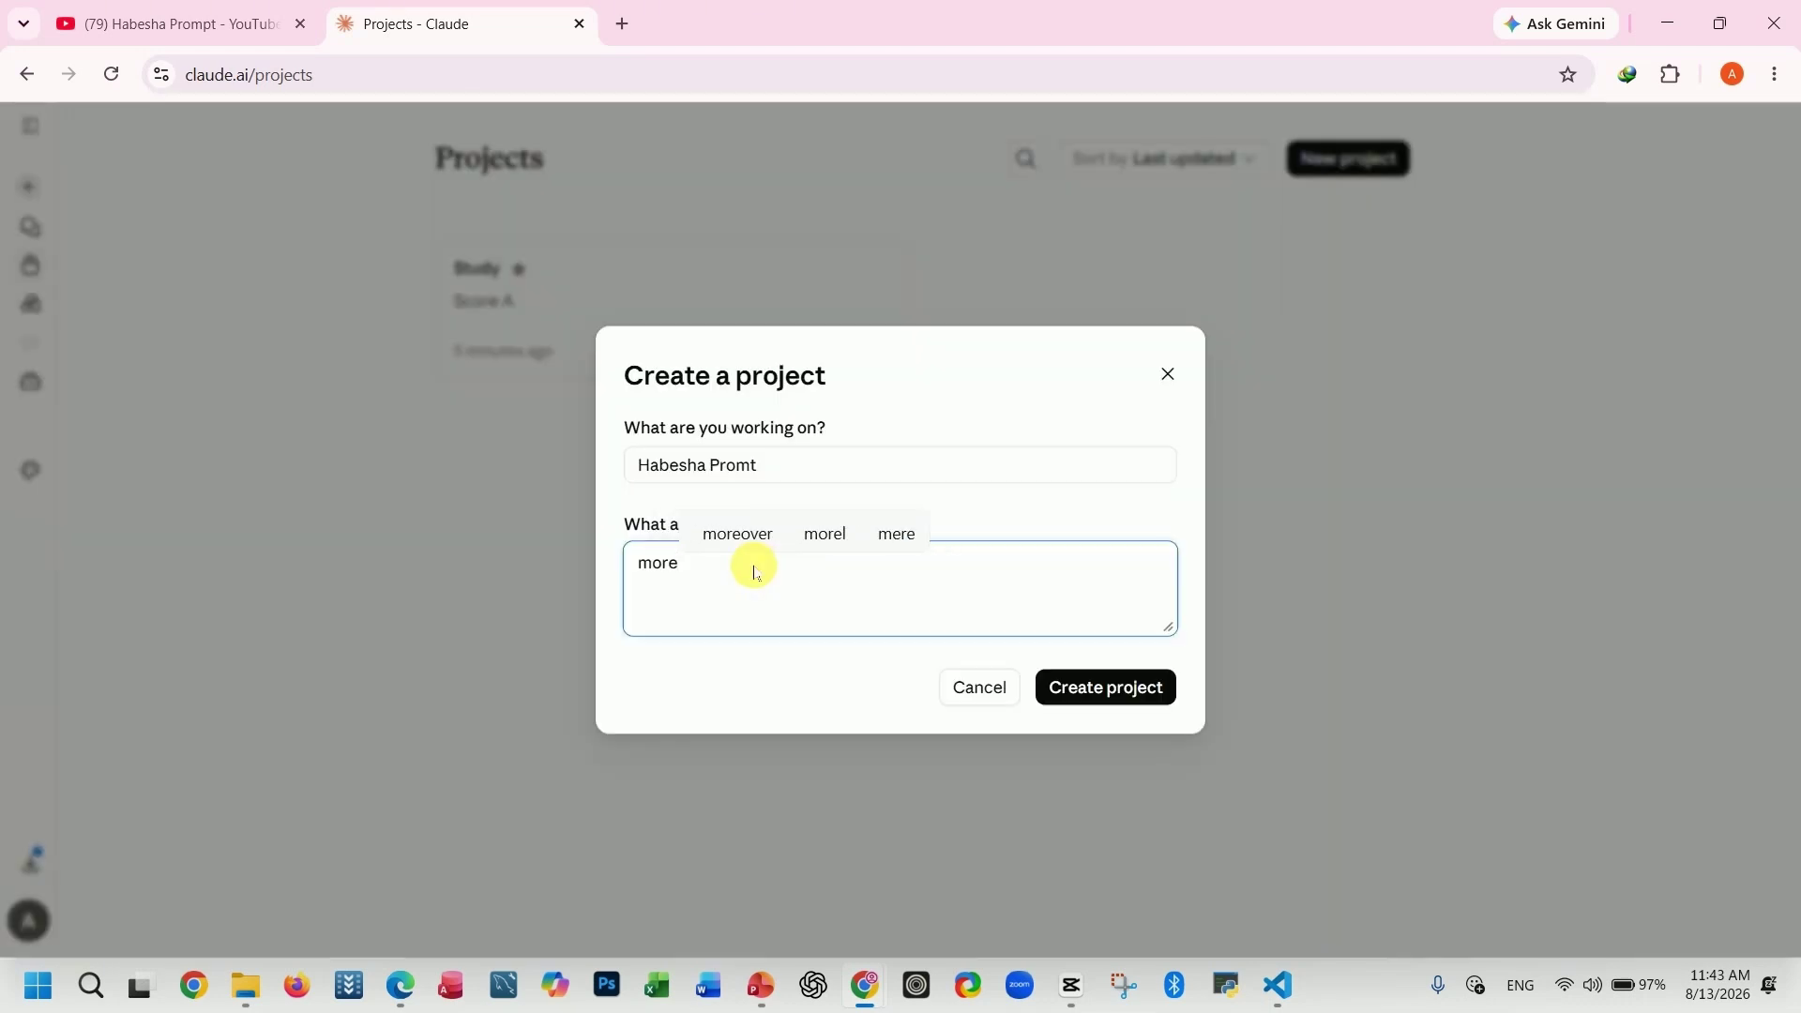
pyautogui.write(' view,more subscriber,more revenue')
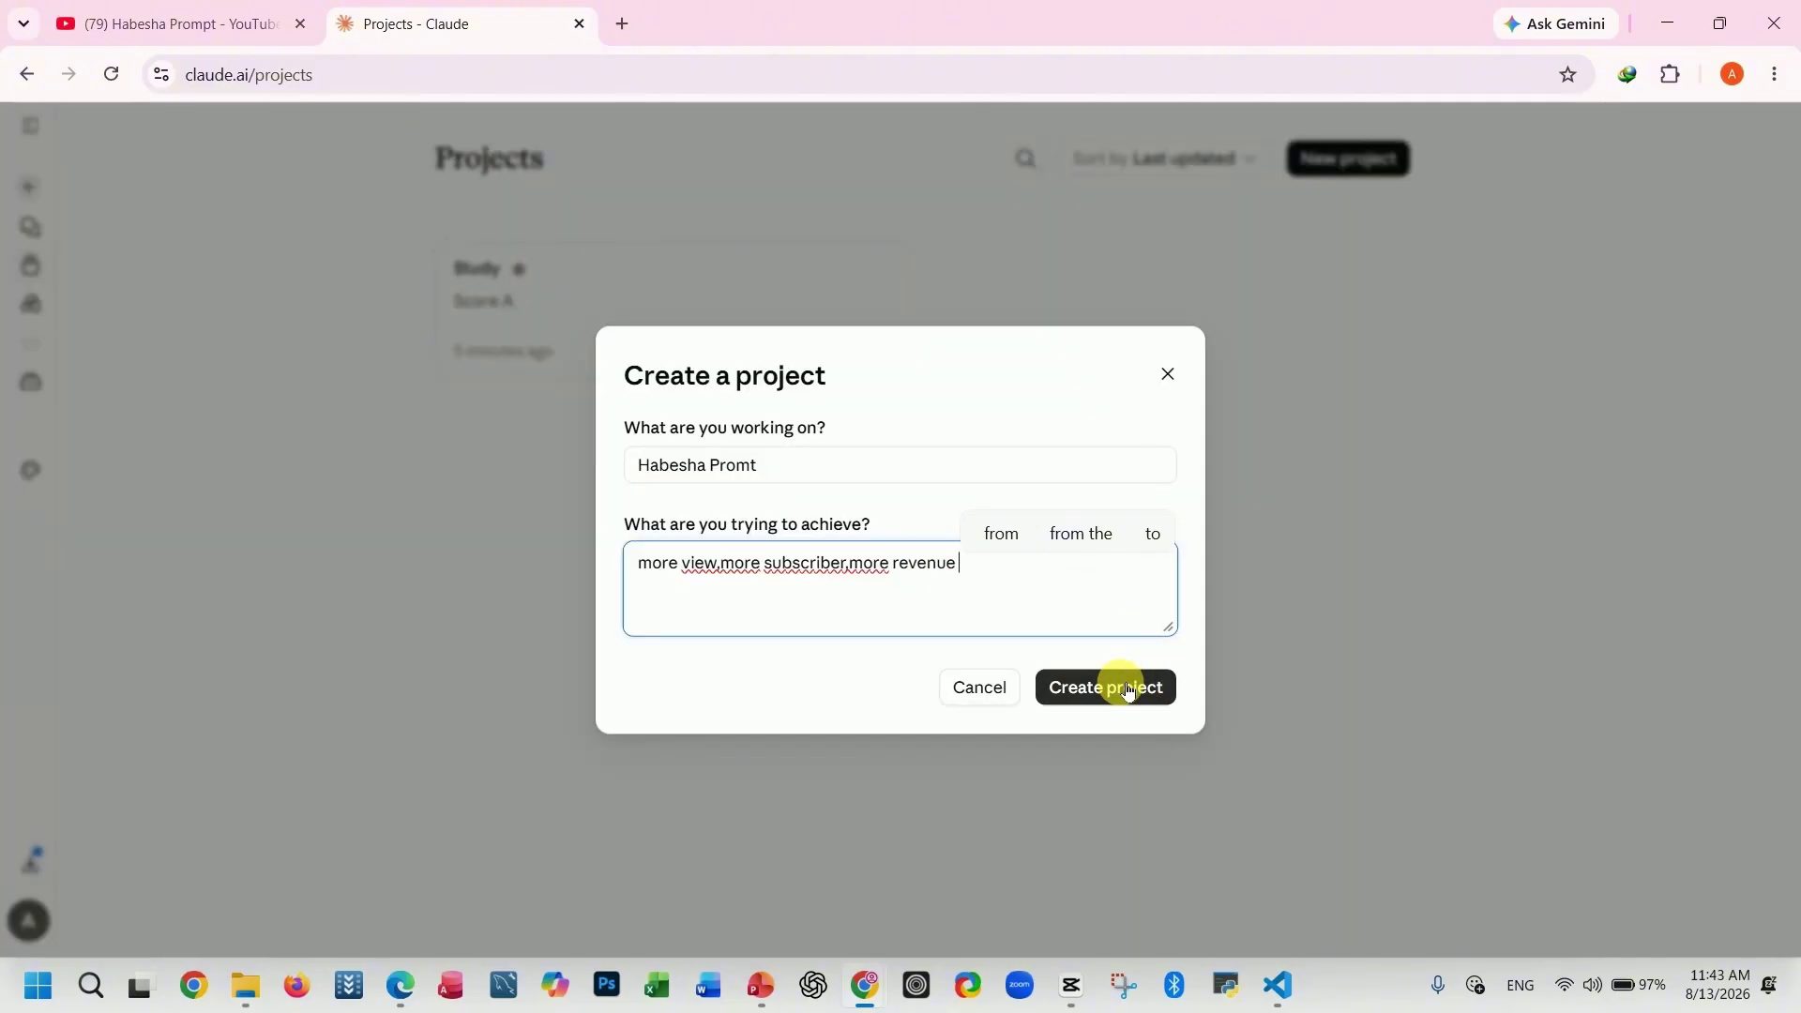
pyautogui.click(1125, 689)
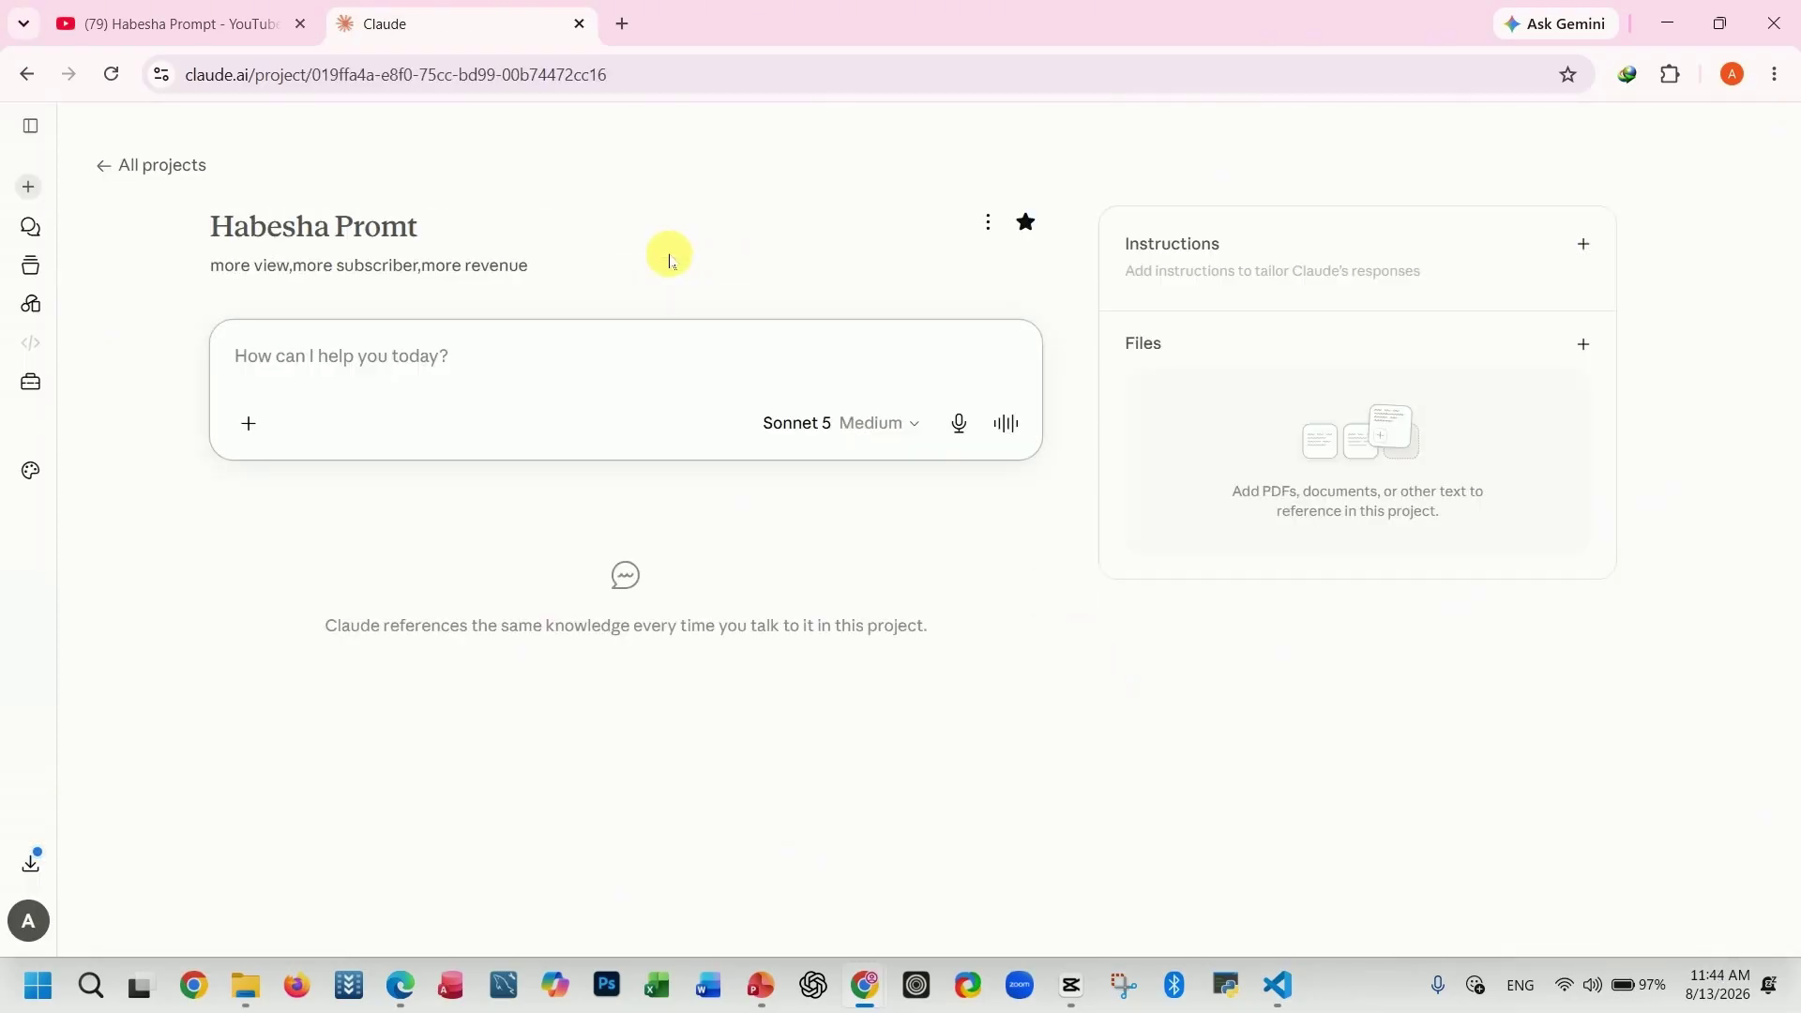
pyautogui.click(605, 355)
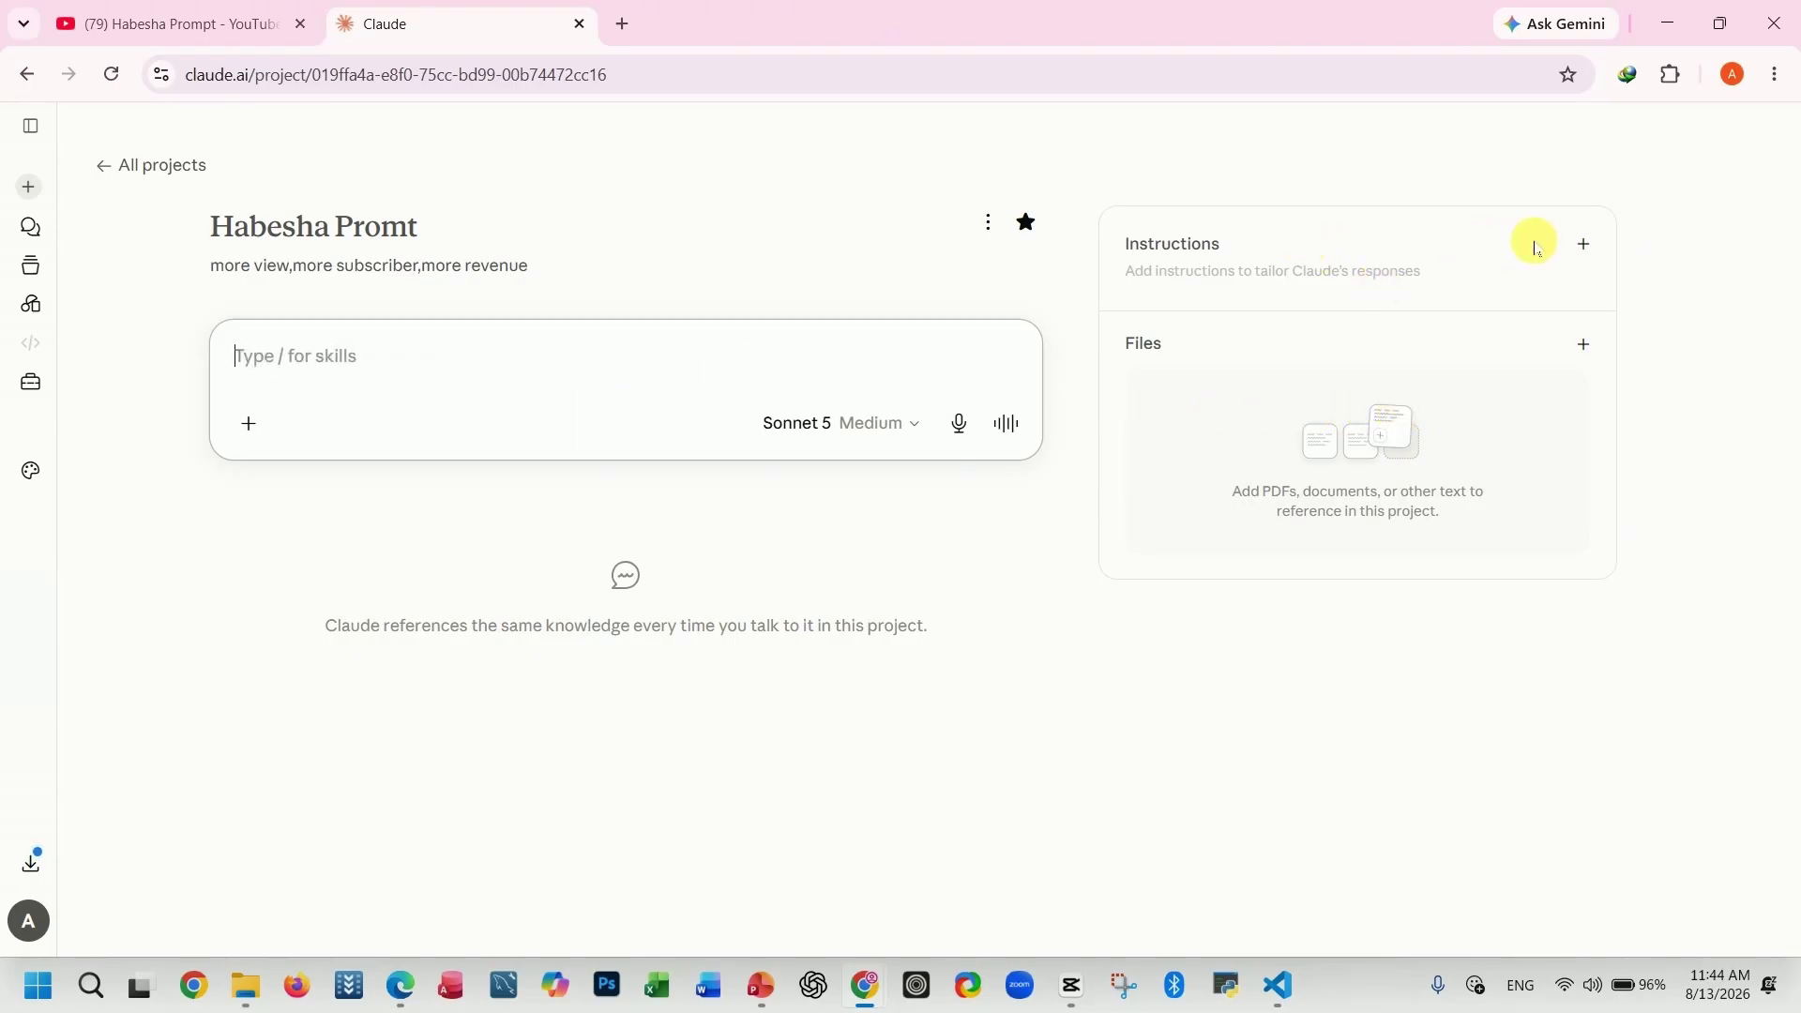
pyautogui.click(1591, 248)
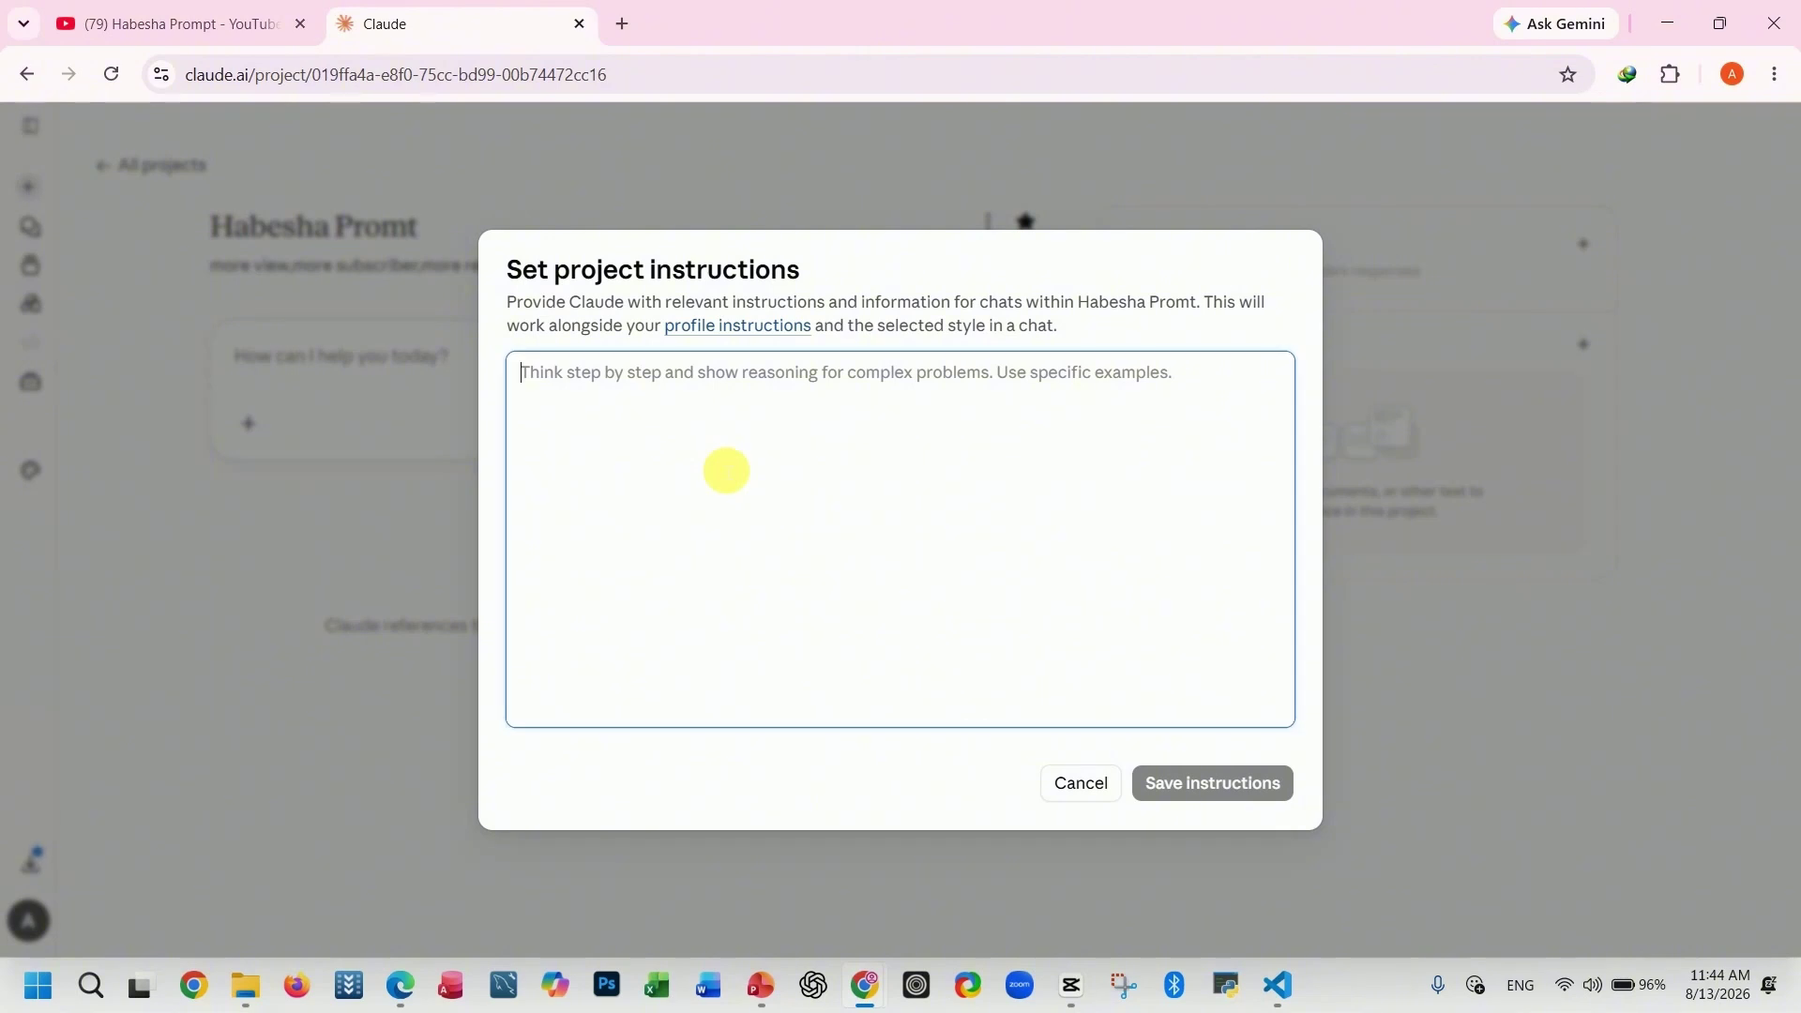
pyautogui.click(201, 25)
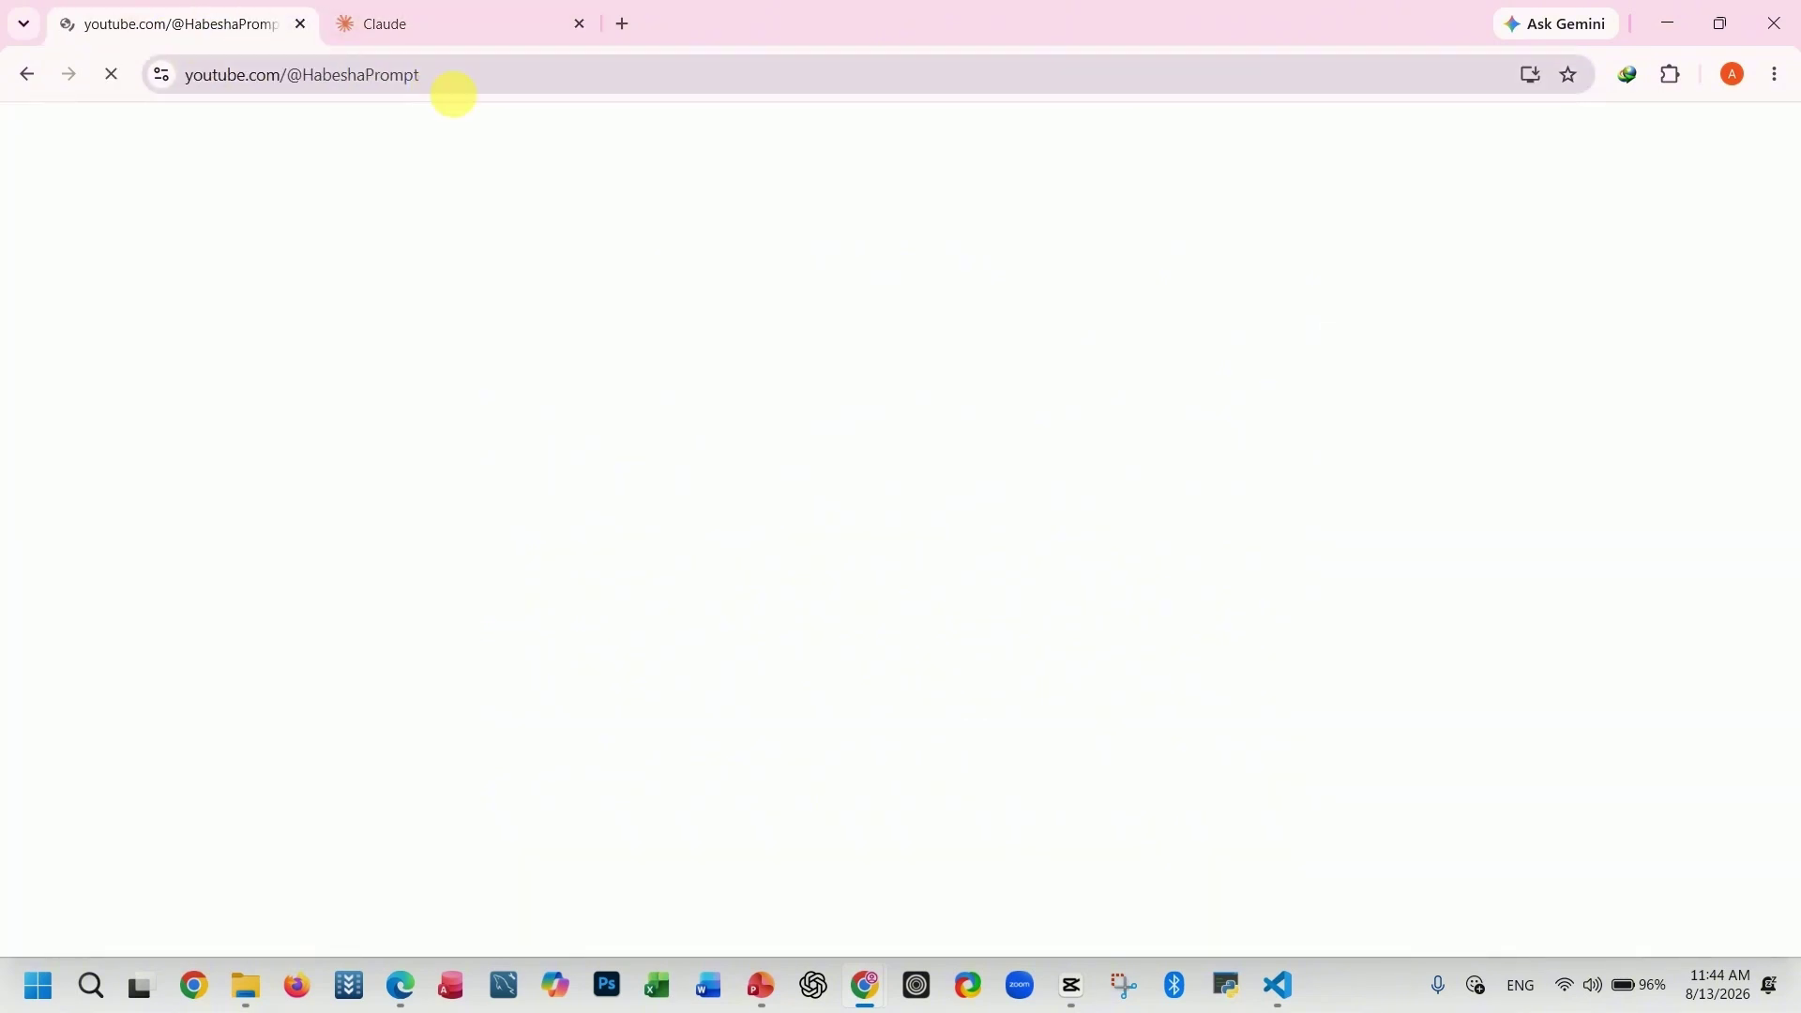
pyautogui.click(423, 24)
pyautogui.write('https://www.youtube.com/@HabeshaPrompt')
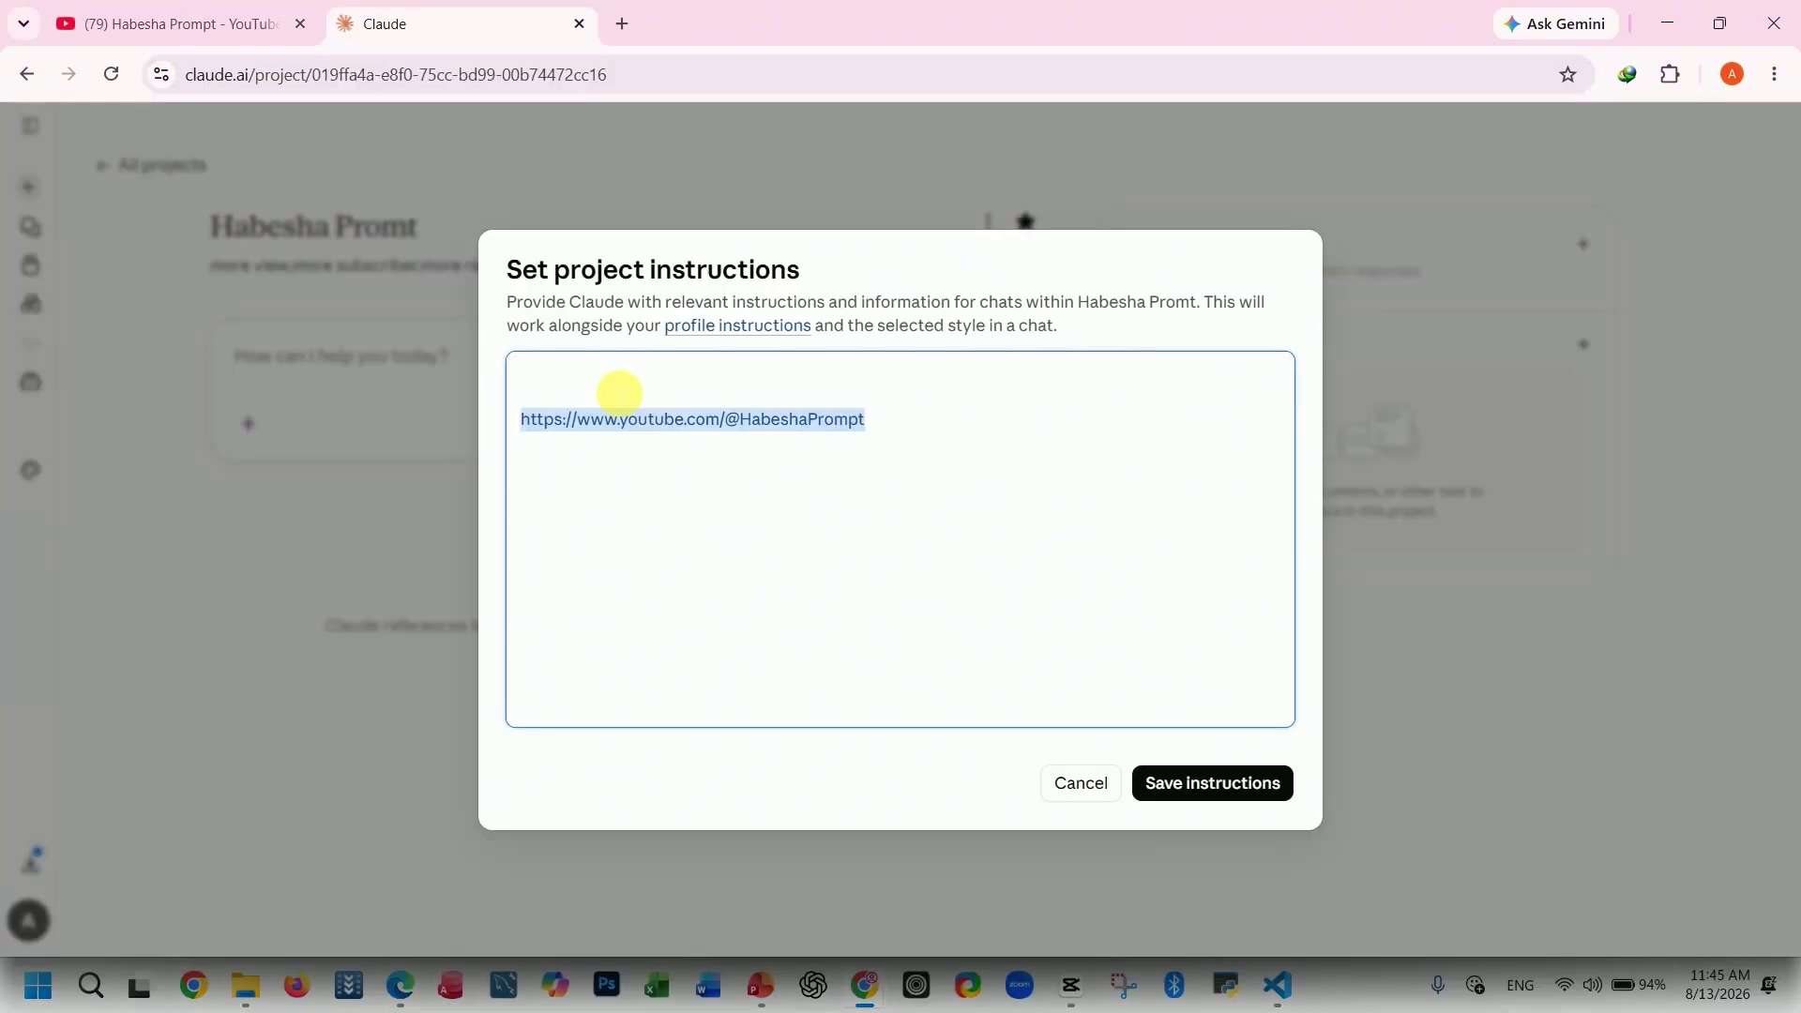
pyautogui.click(619, 392)
pyautogui.press('BackSpace')
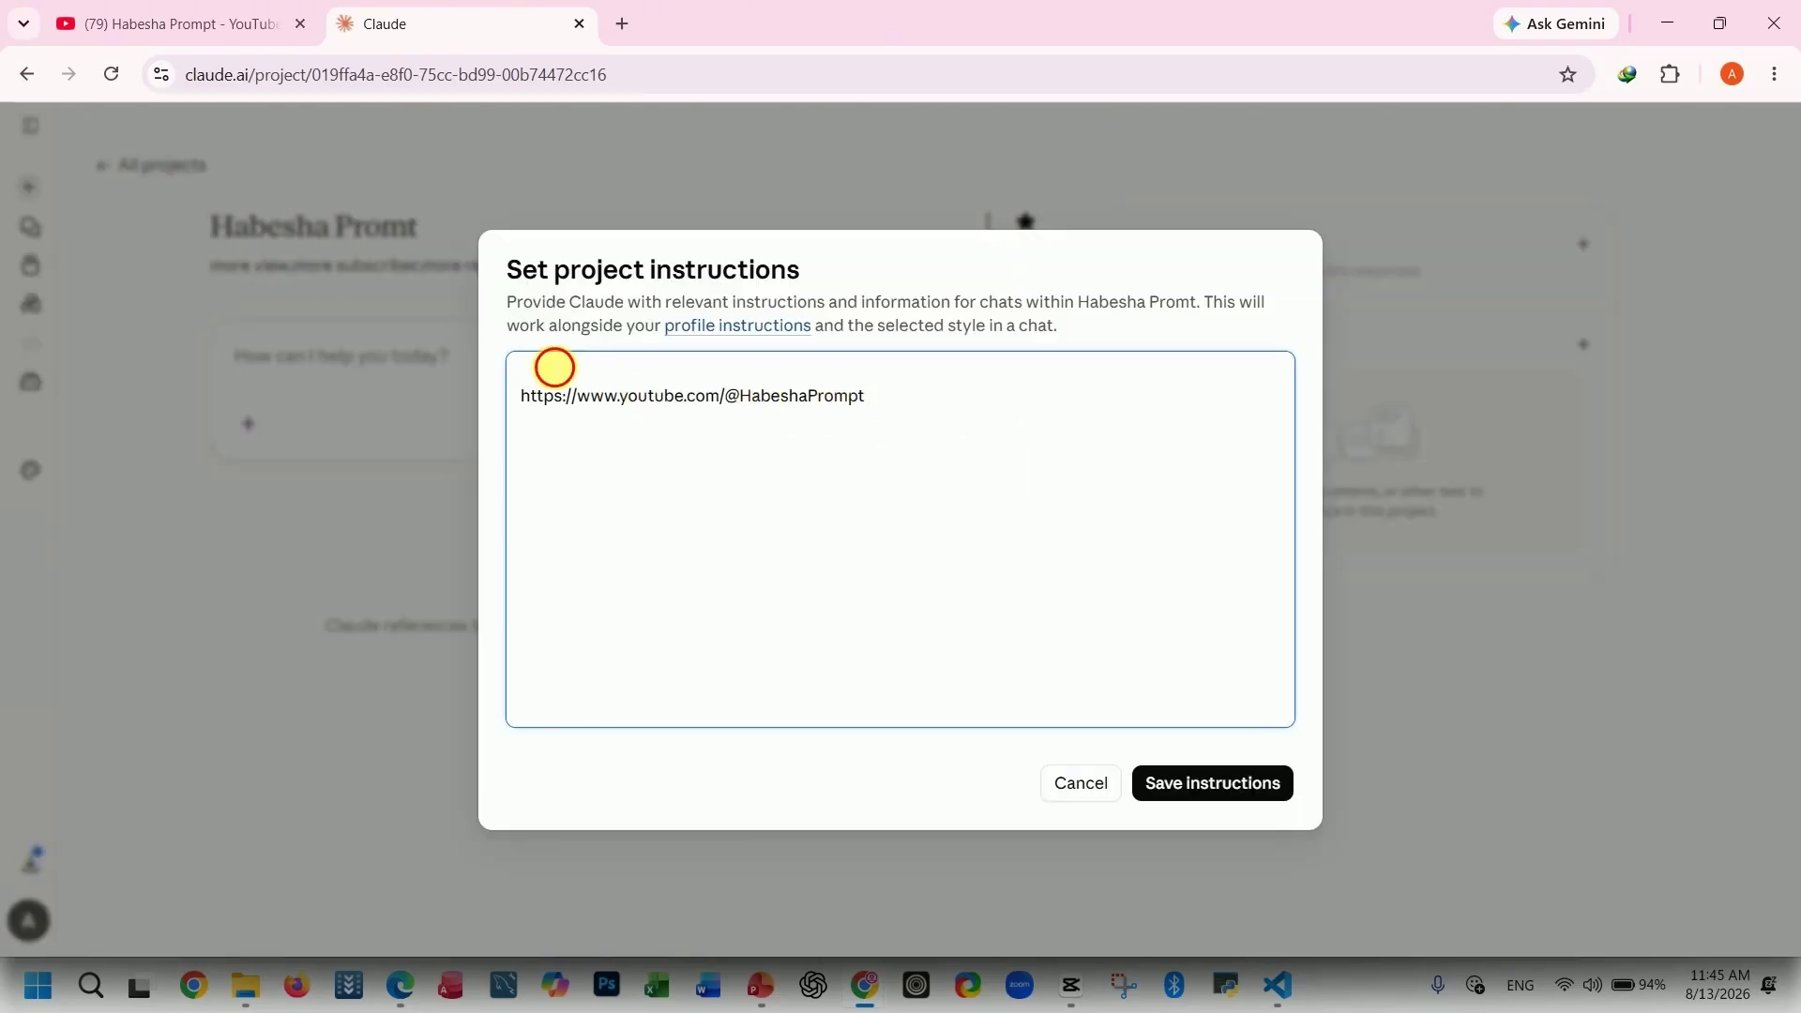
pyautogui.hotkey('ctrl', 'a')
pyautogui.press('BackSpace')
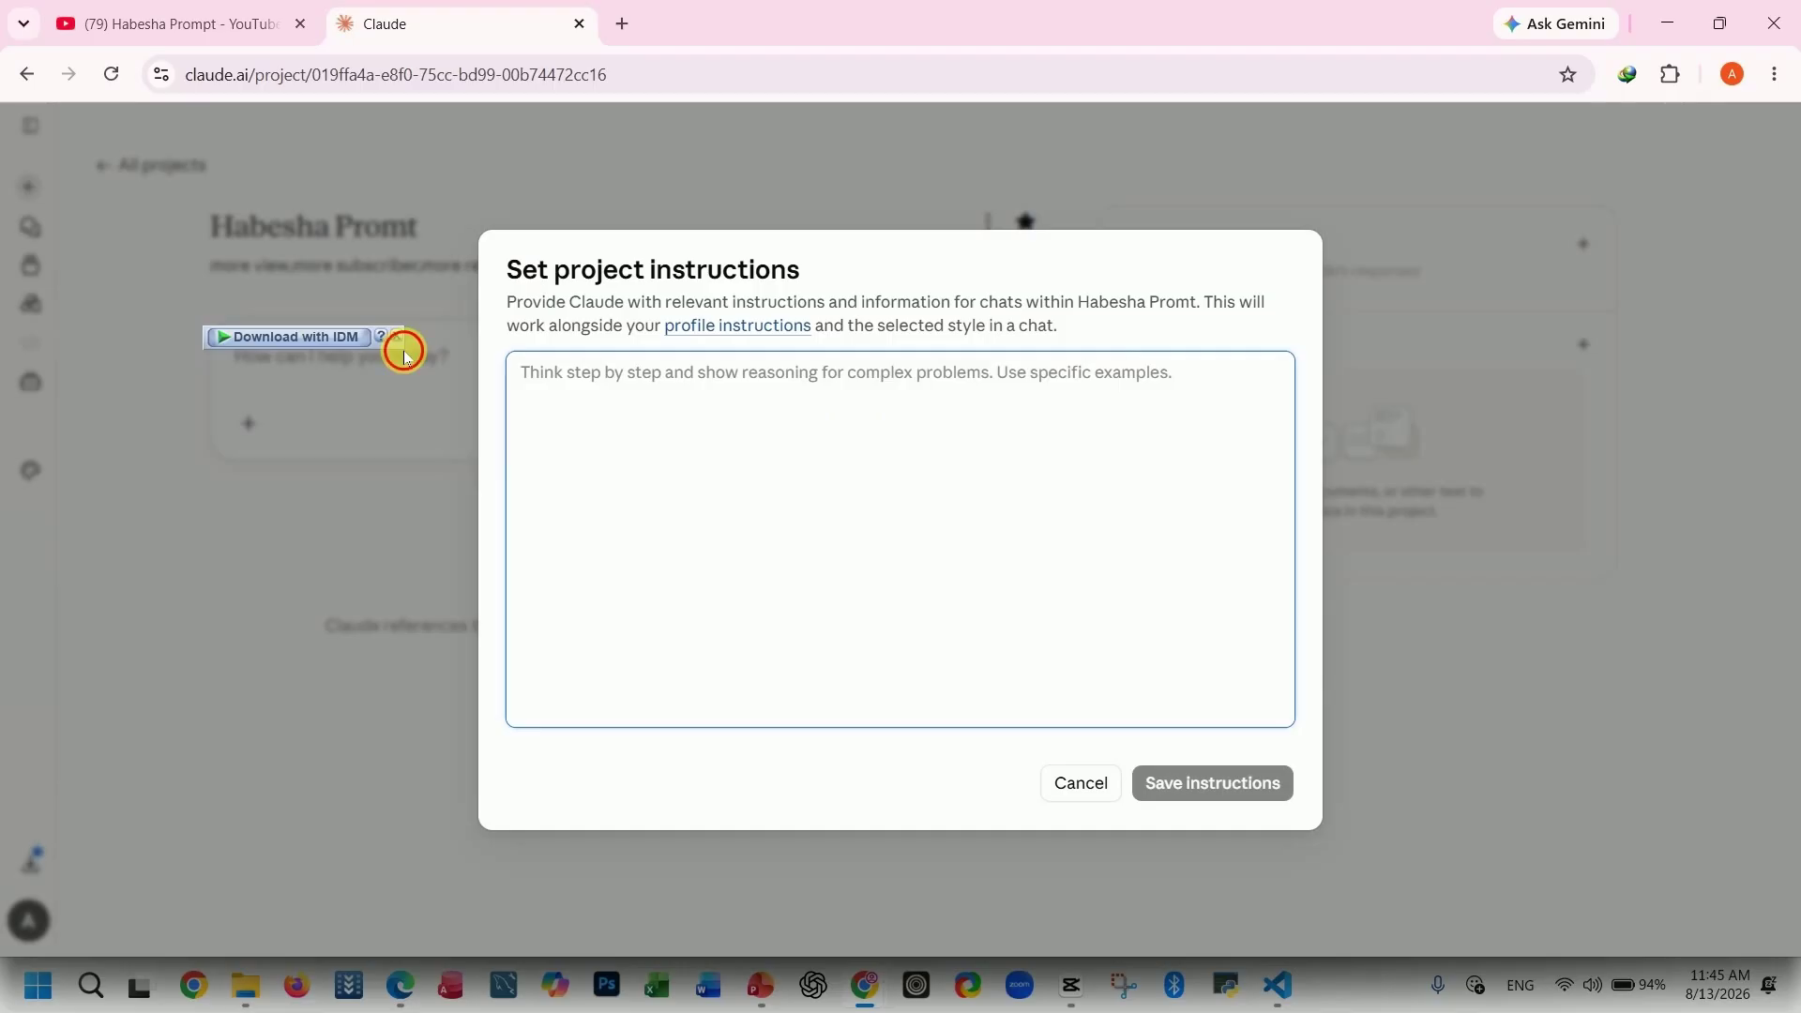
# - Paste and save project instructions making Claude a YouTube content strategist for the HabeshaPrompt channel, aimed at Ethiopian/Habesha viewers, with clear, practical answers
pyautogui.hotkey('ctrl', 'v')
pyautogui.scroll(5, 858, 497)
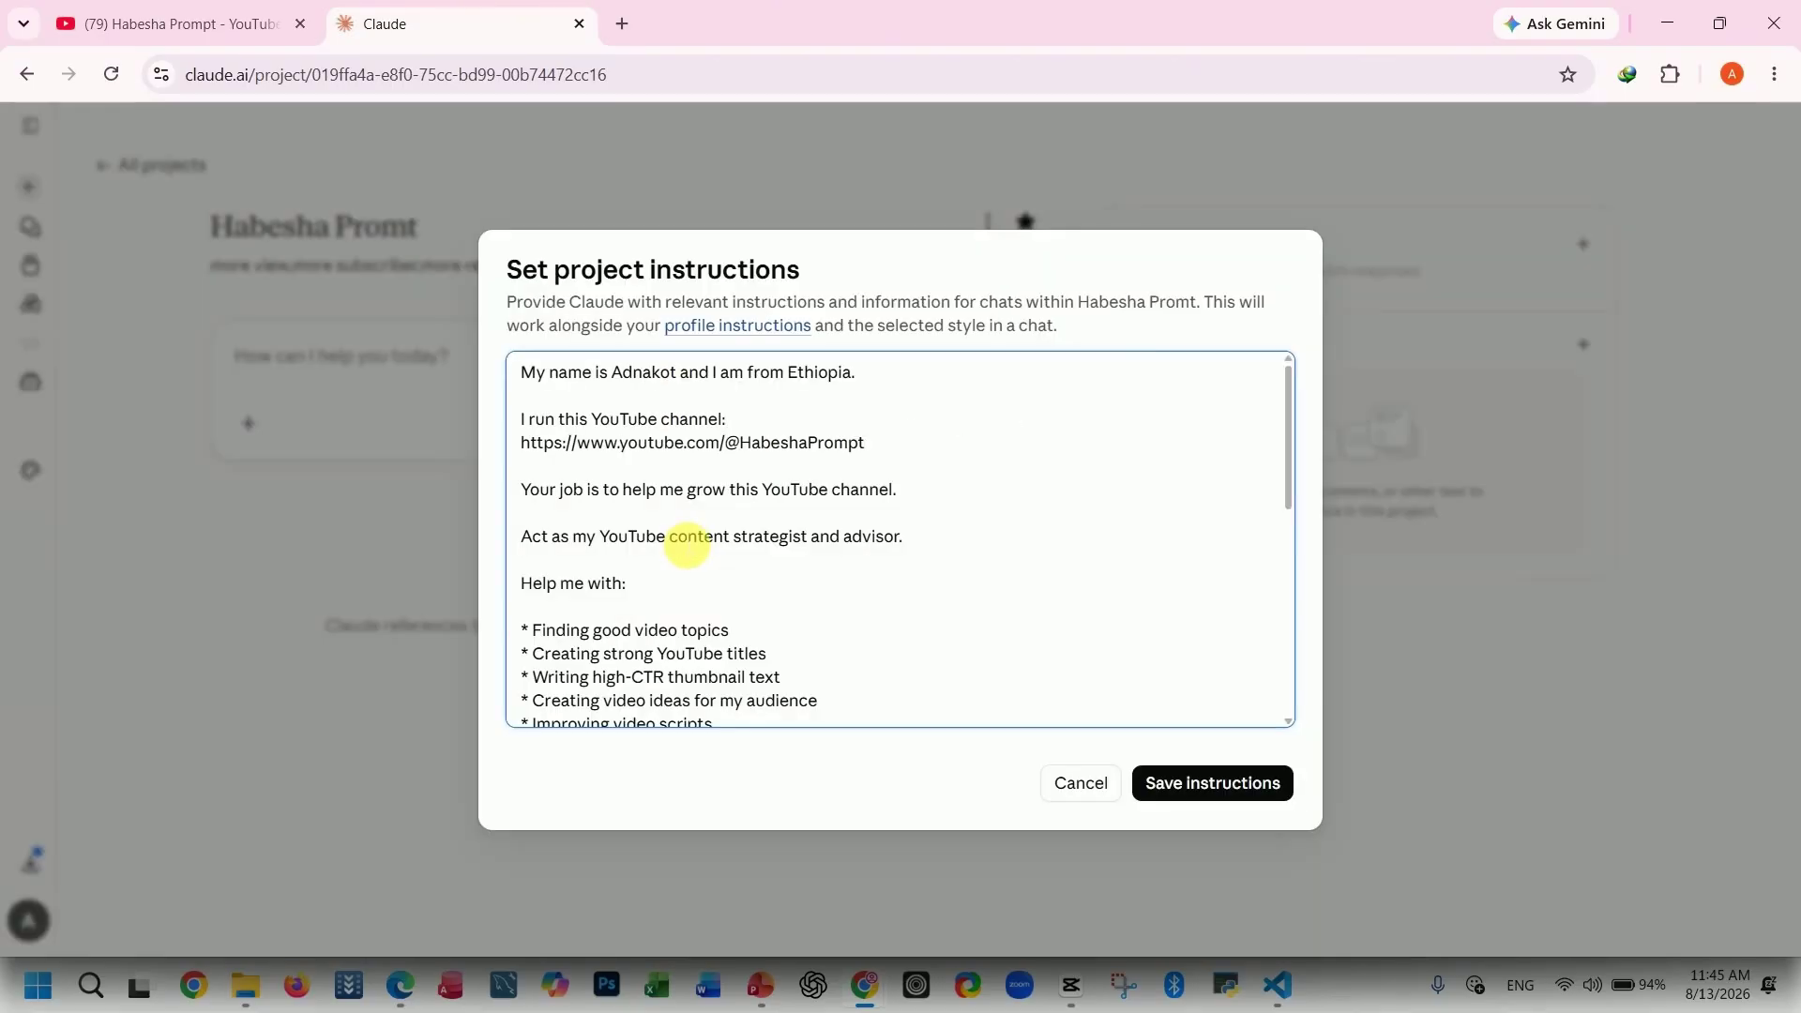
pyautogui.scroll(-3, 689, 549)
pyautogui.press('Escape')
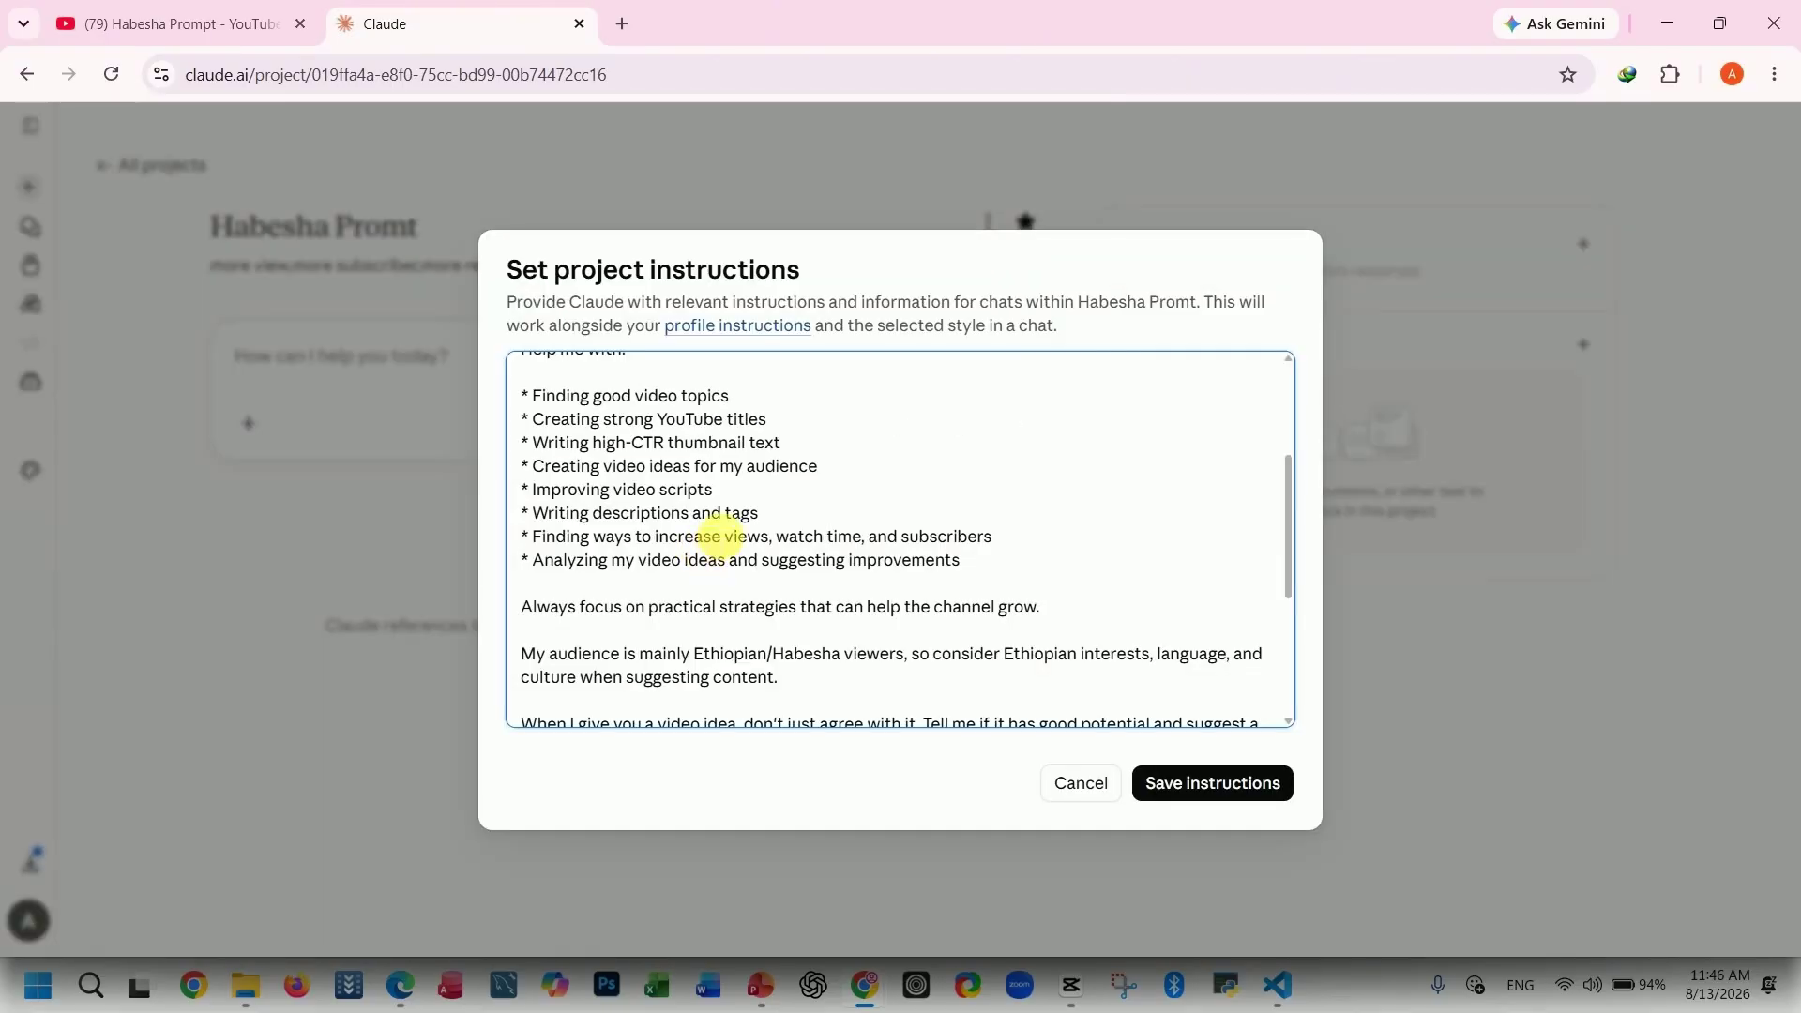
pyautogui.scroll(-3, 720, 536)
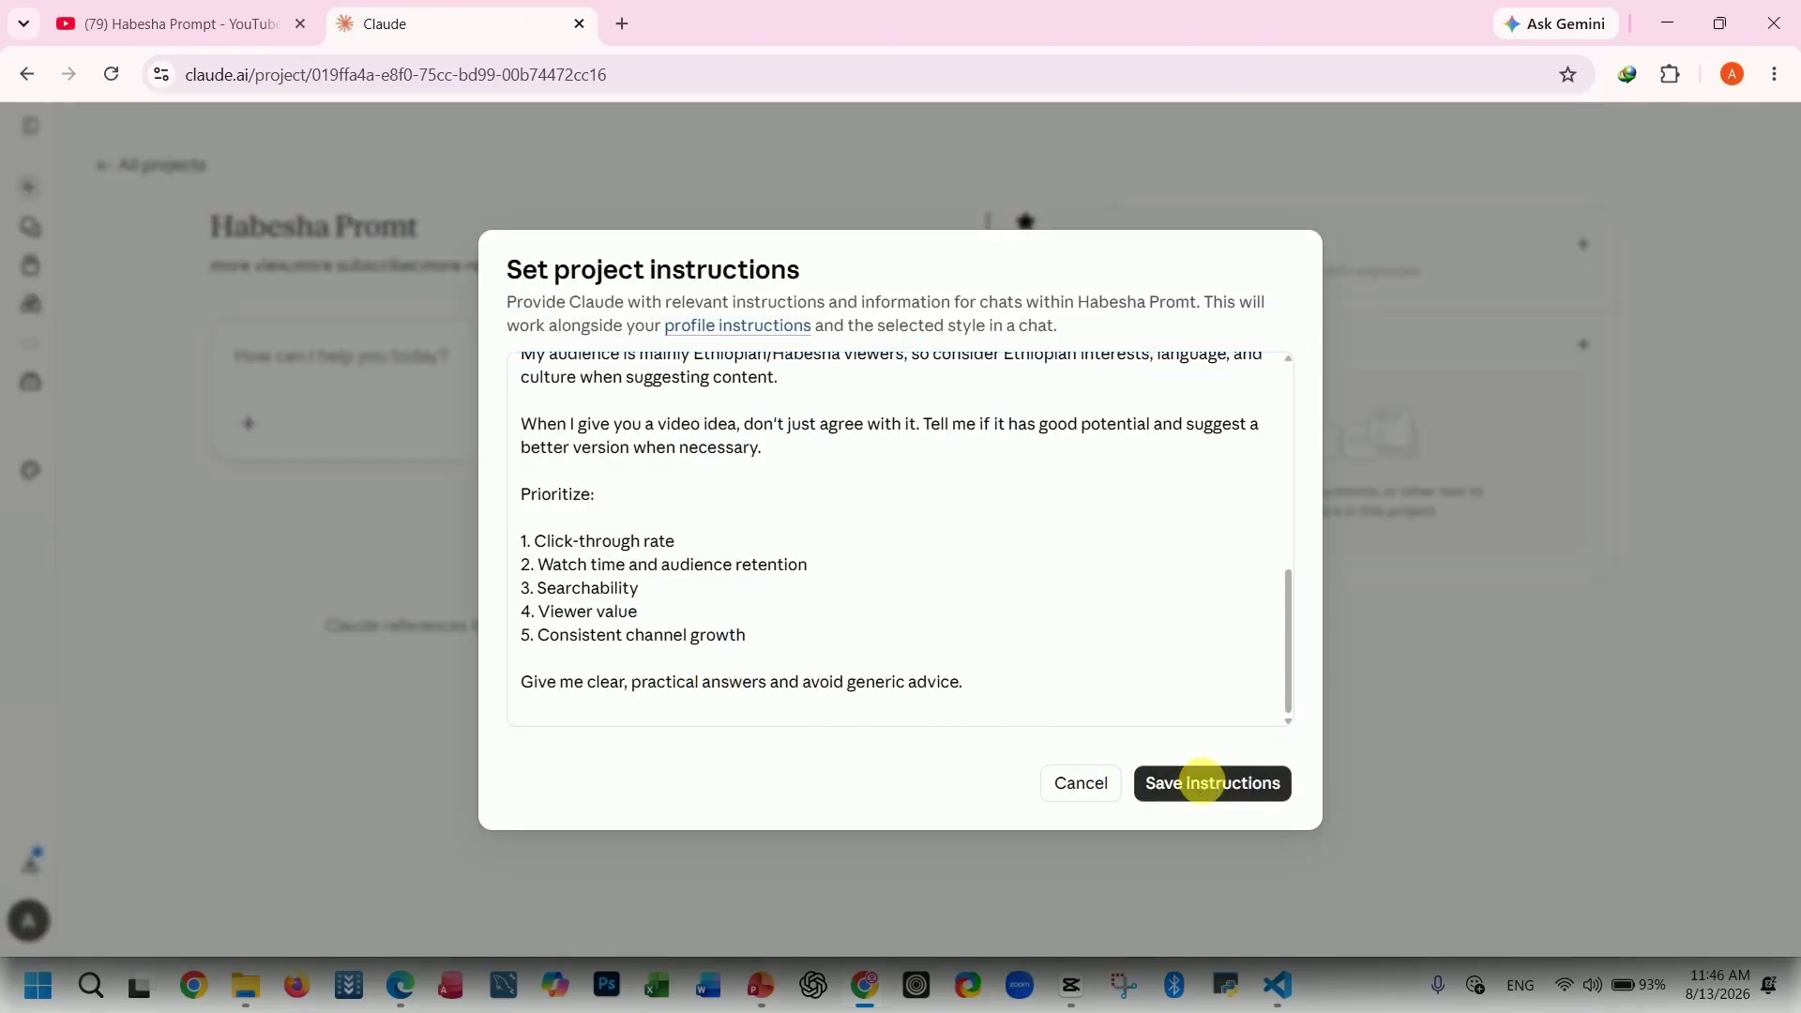
pyautogui.click(1207, 786)
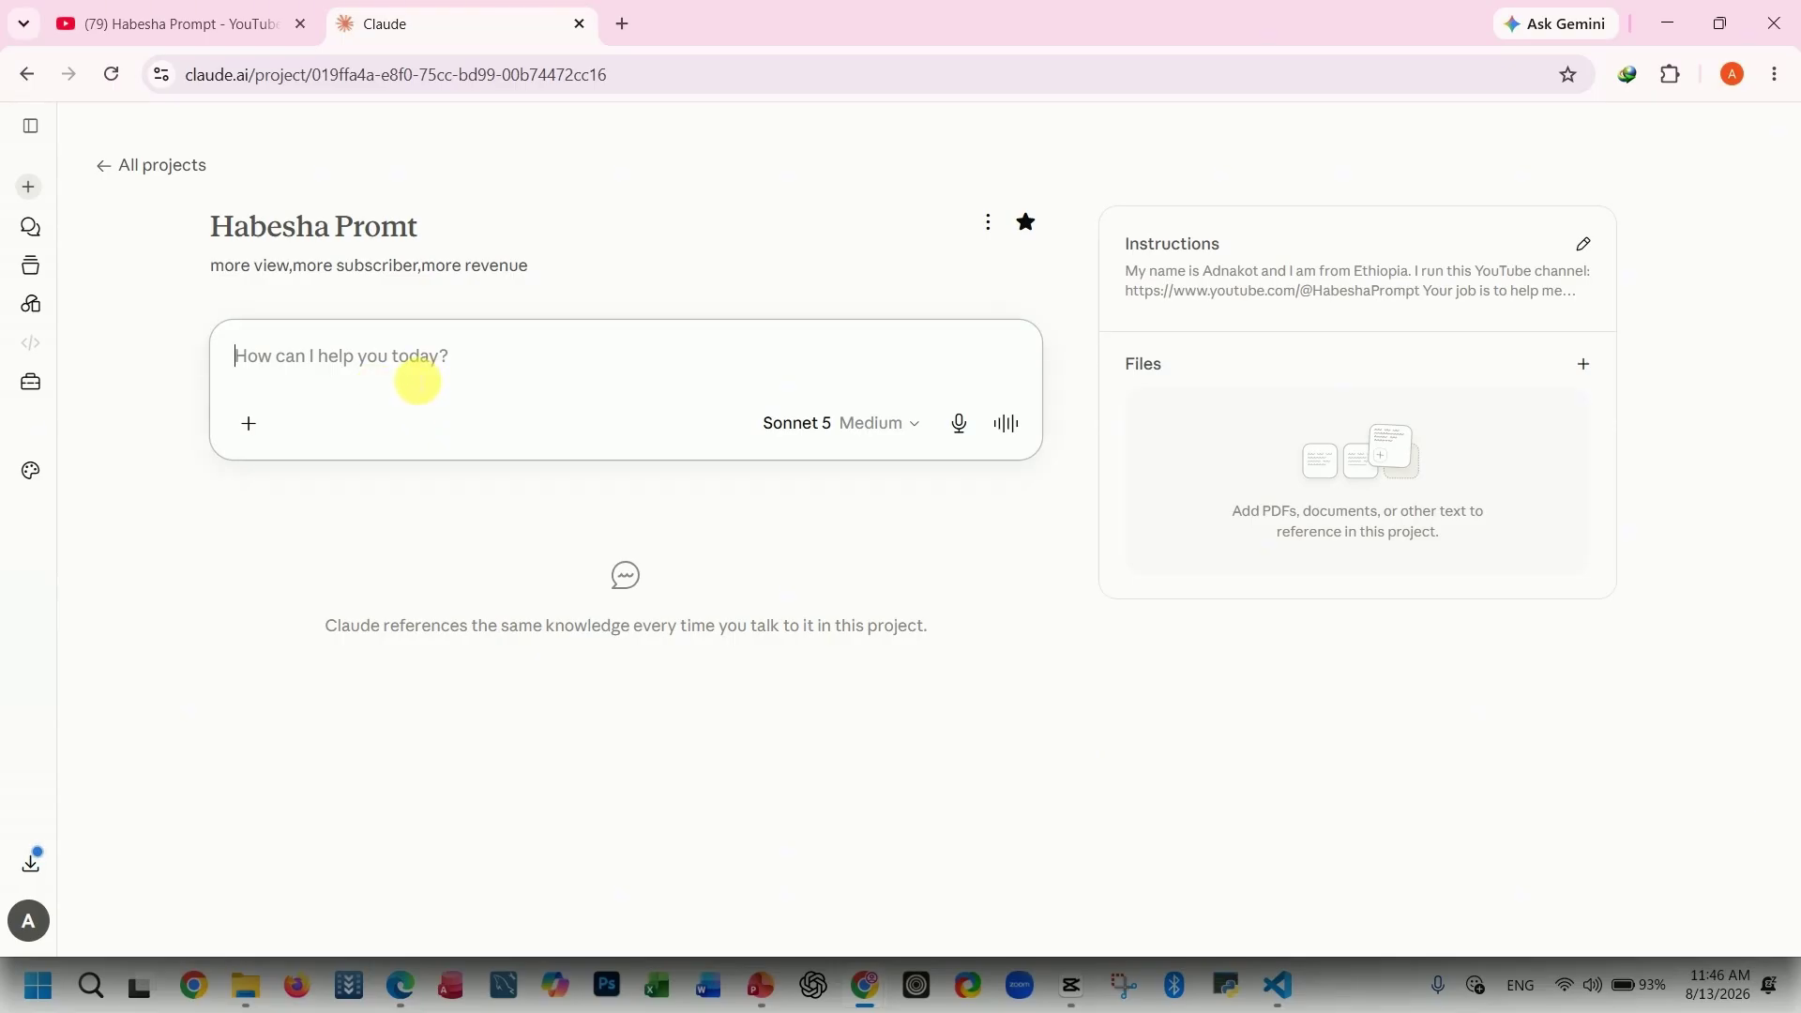
# - Send the prompt "give me video idea" in the Habesha Promt project and read the suggested video concept
pyautogui.write('give me video idea')
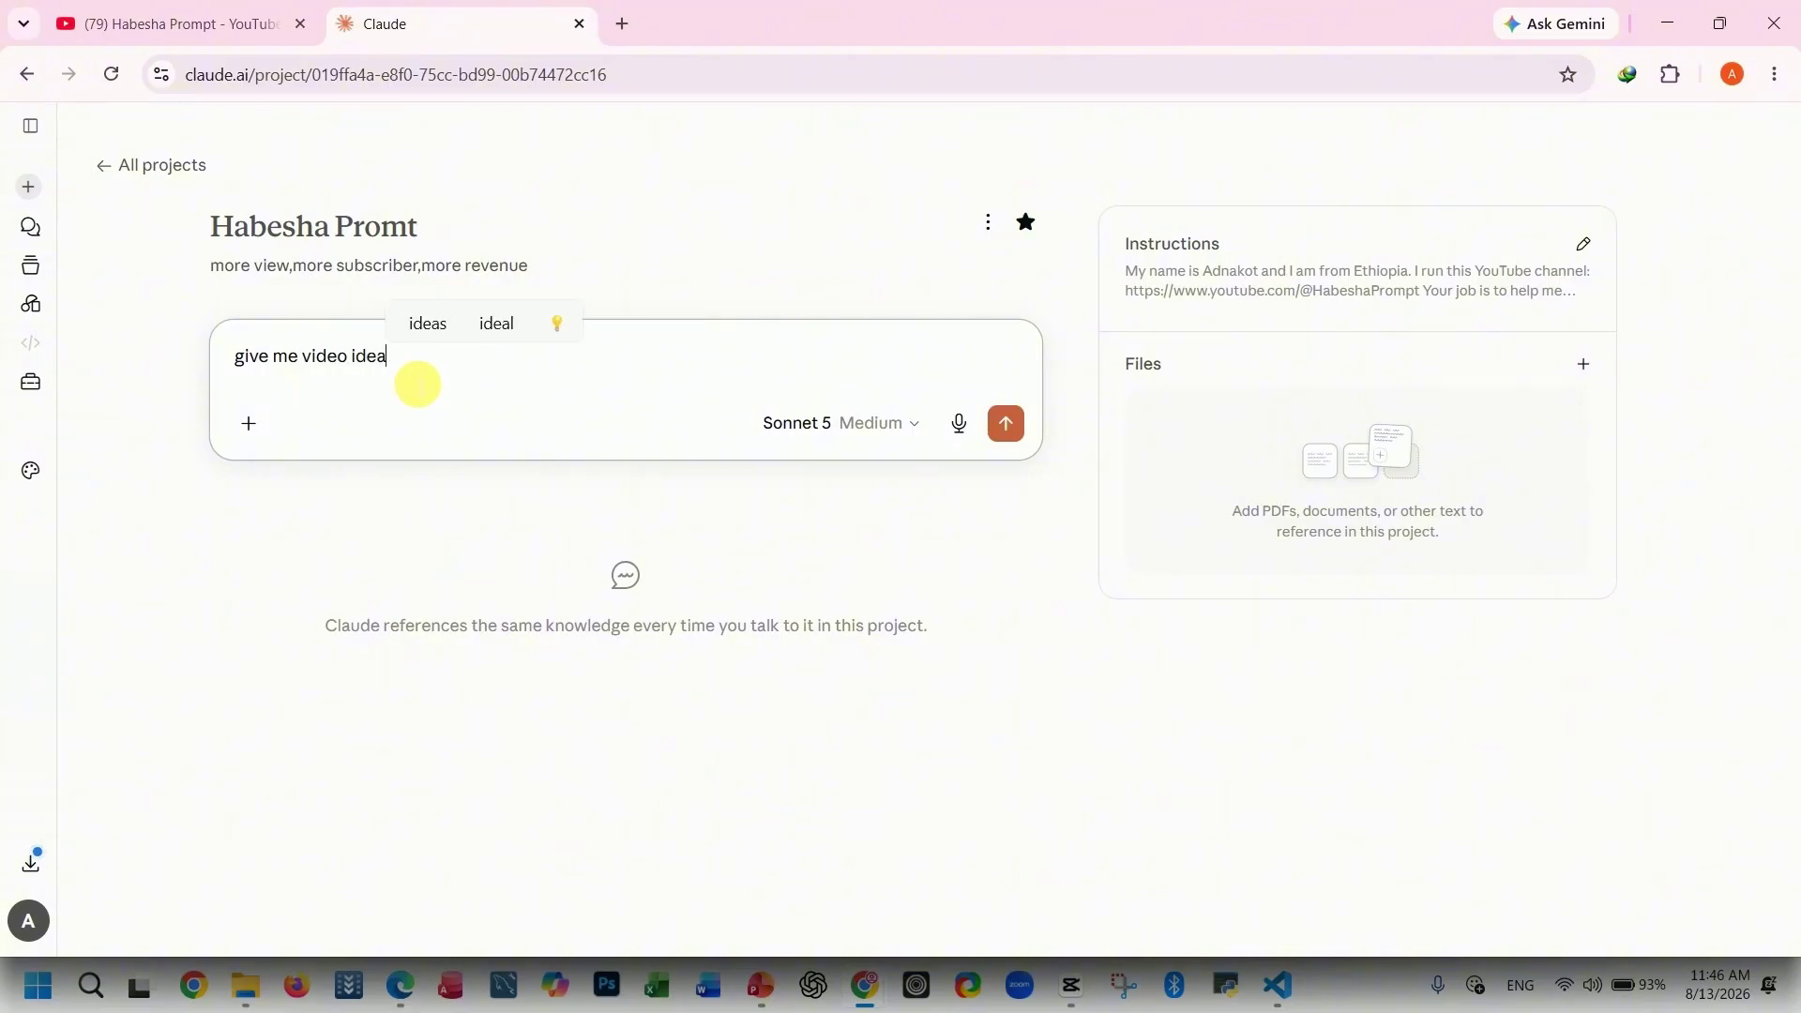
pyautogui.click(1006, 428)
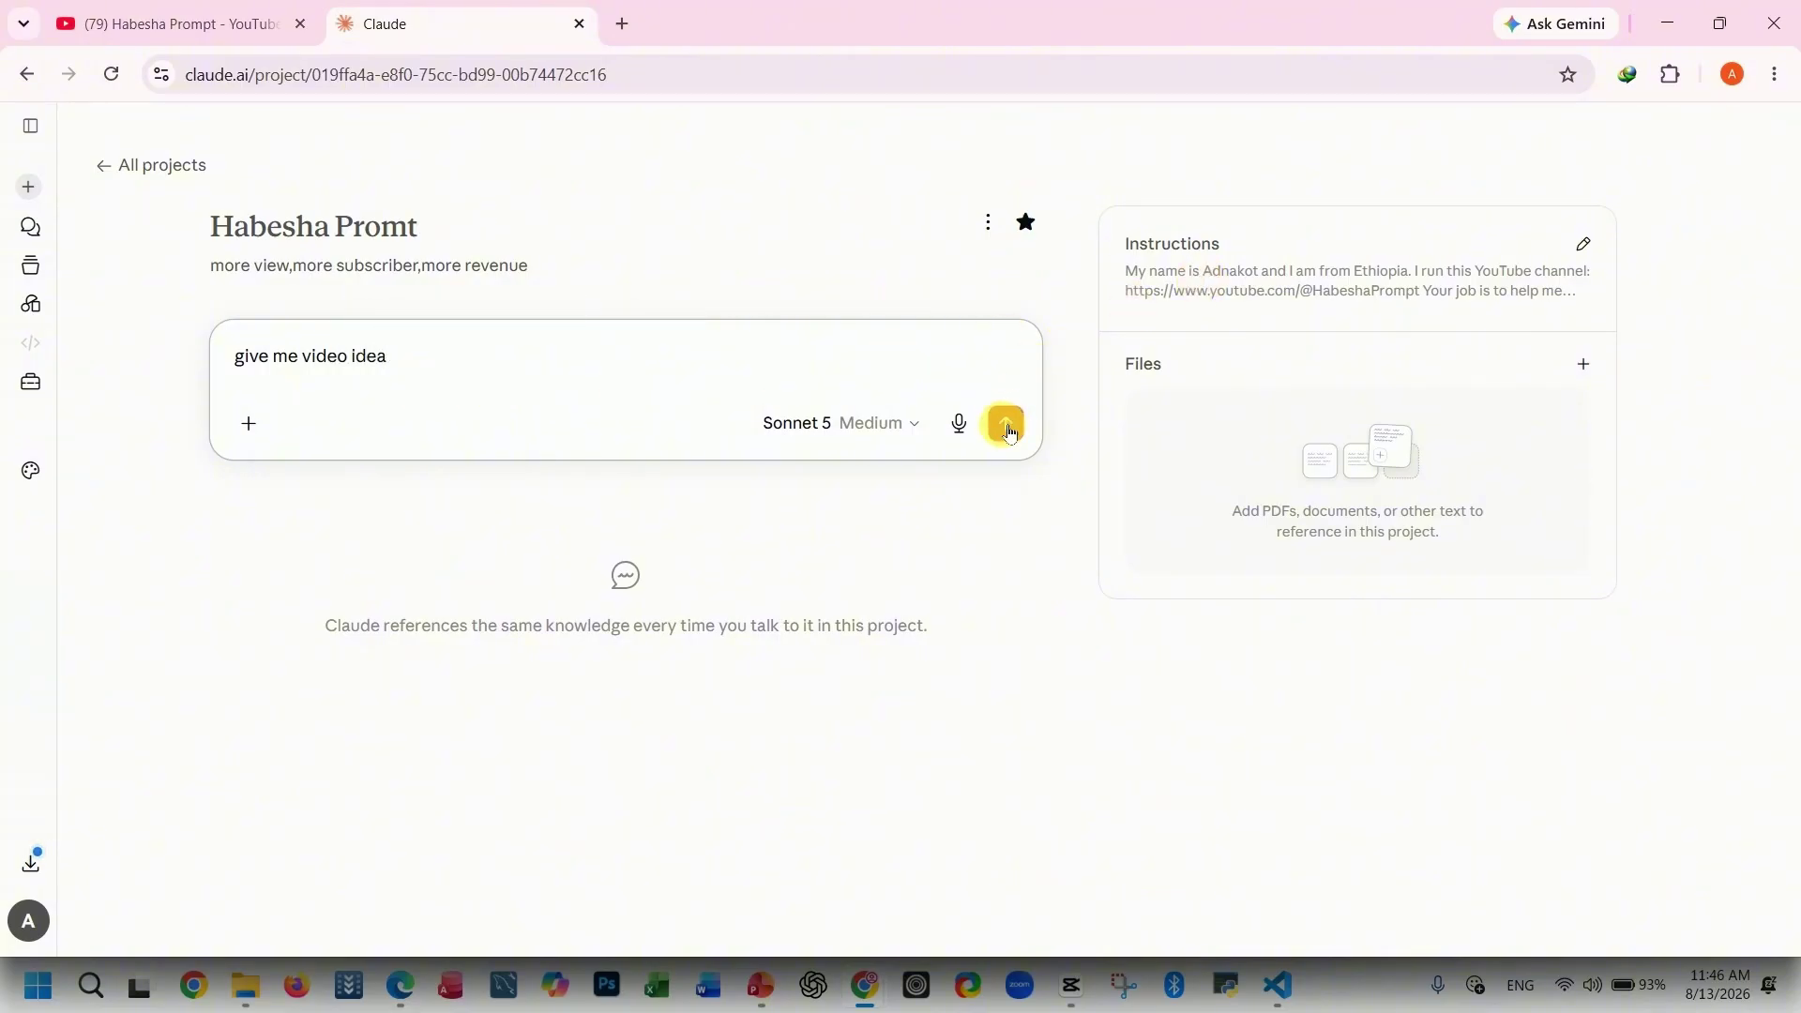
pyautogui.click(1007, 429)
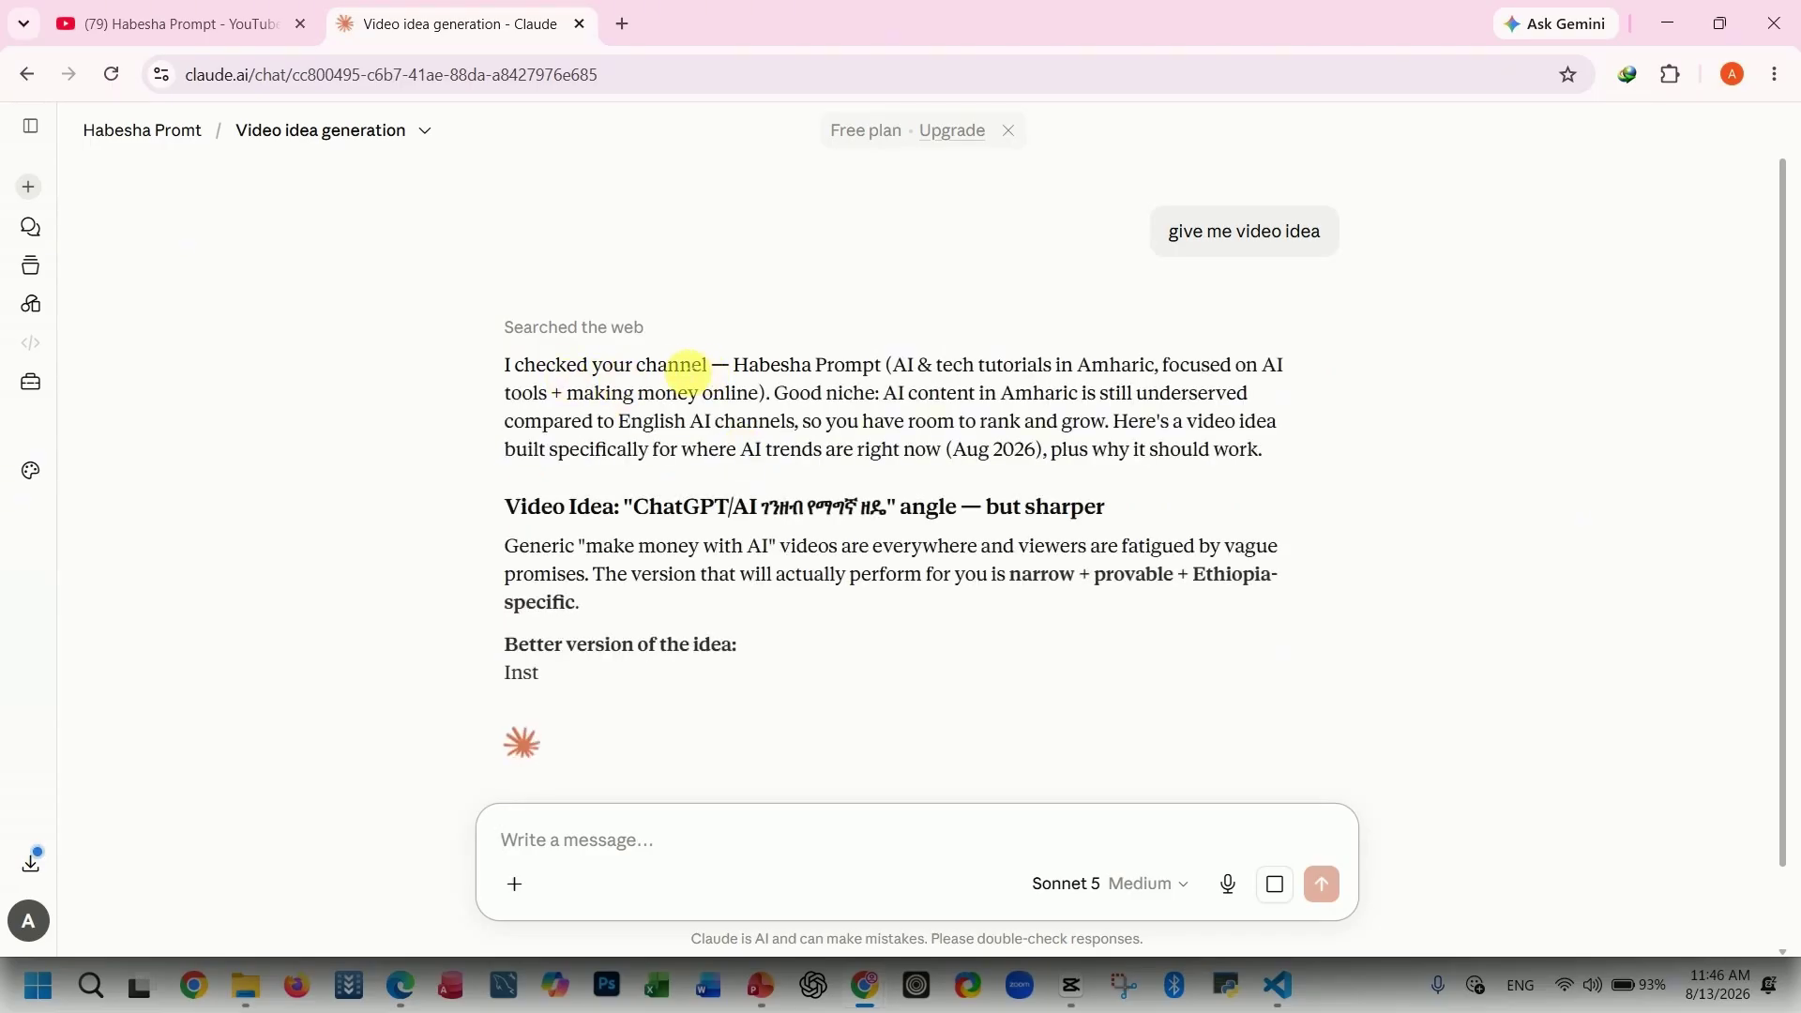
pyautogui.scroll(-1, 804, 362)
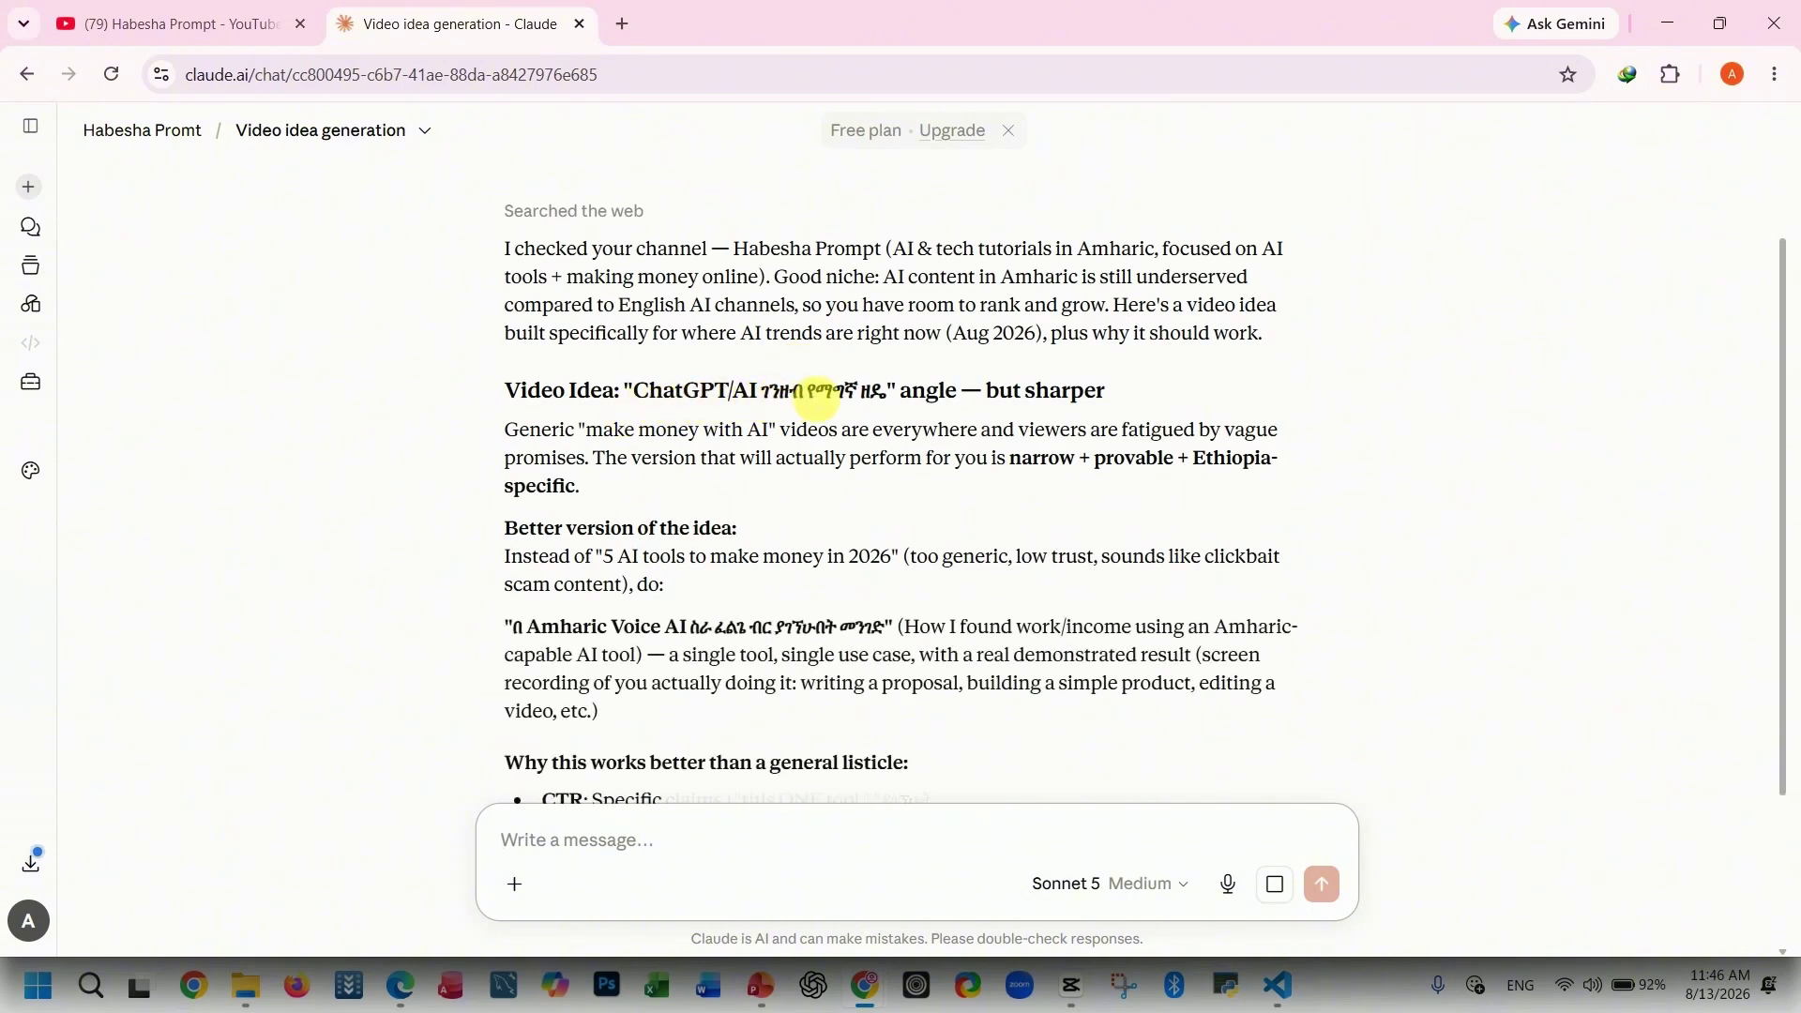
pyautogui.scroll(-1, 901, 460)
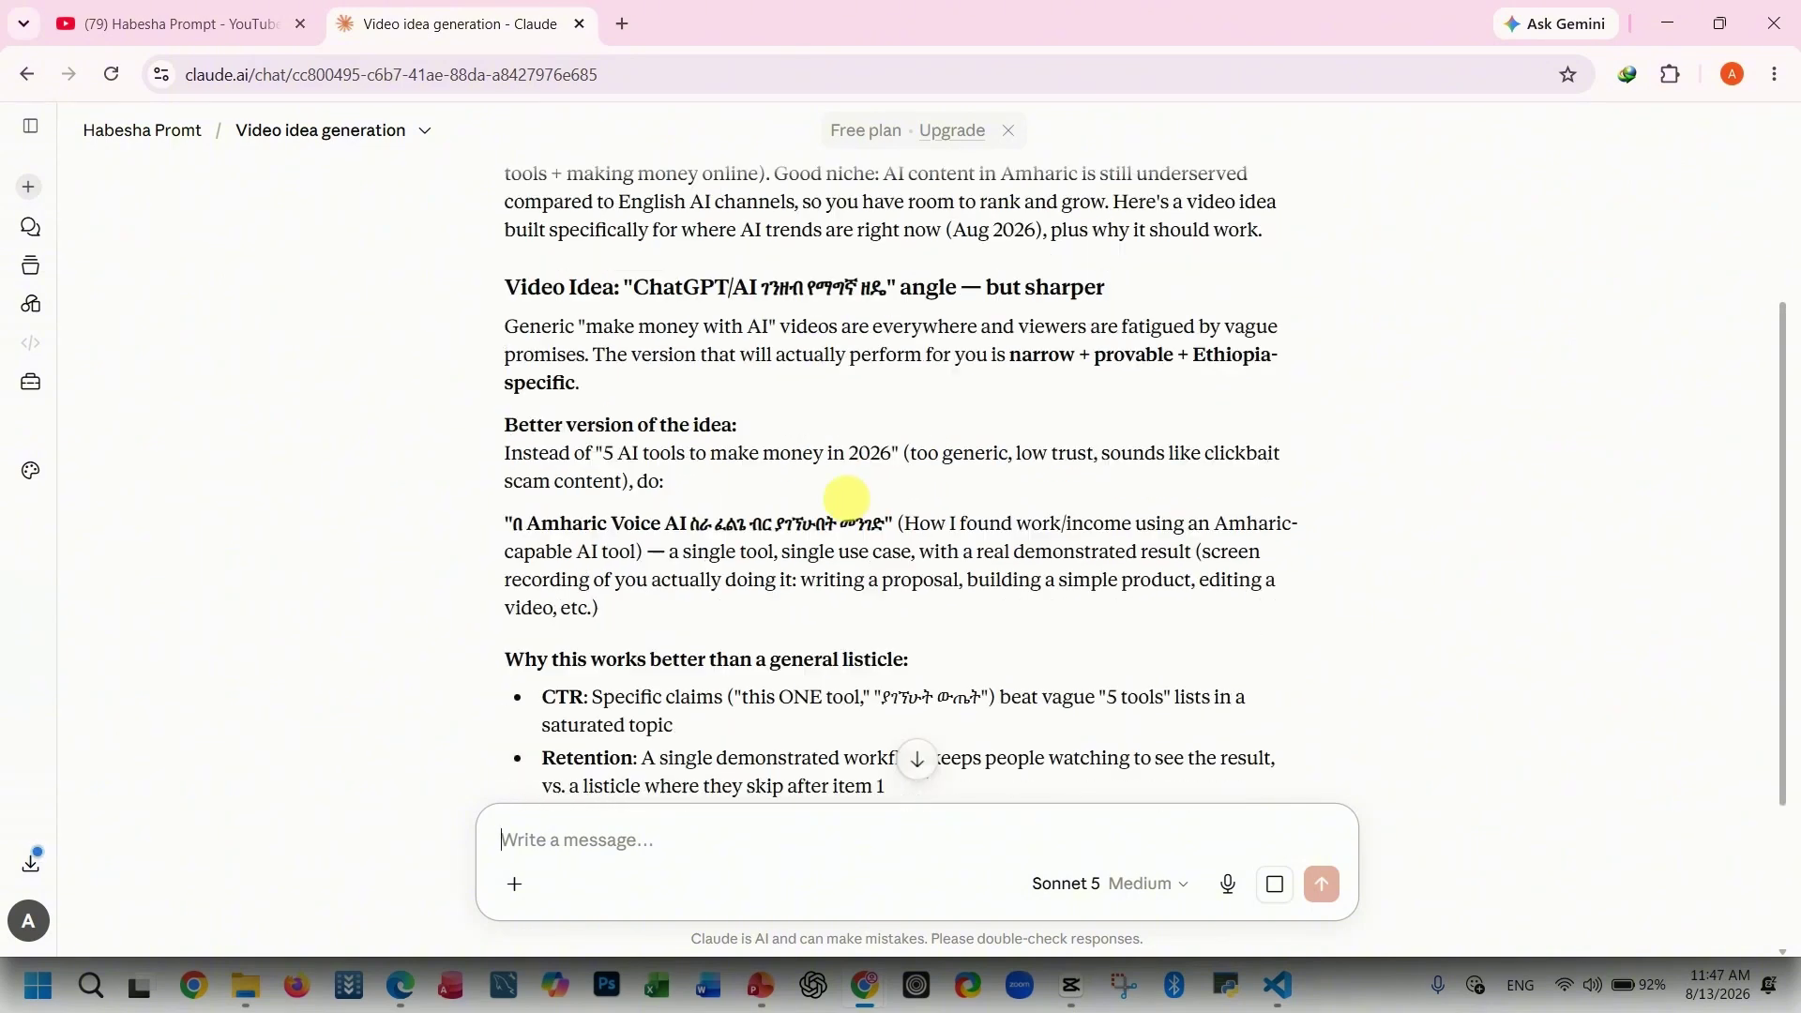
pyautogui.scroll(-1, 663, 458)
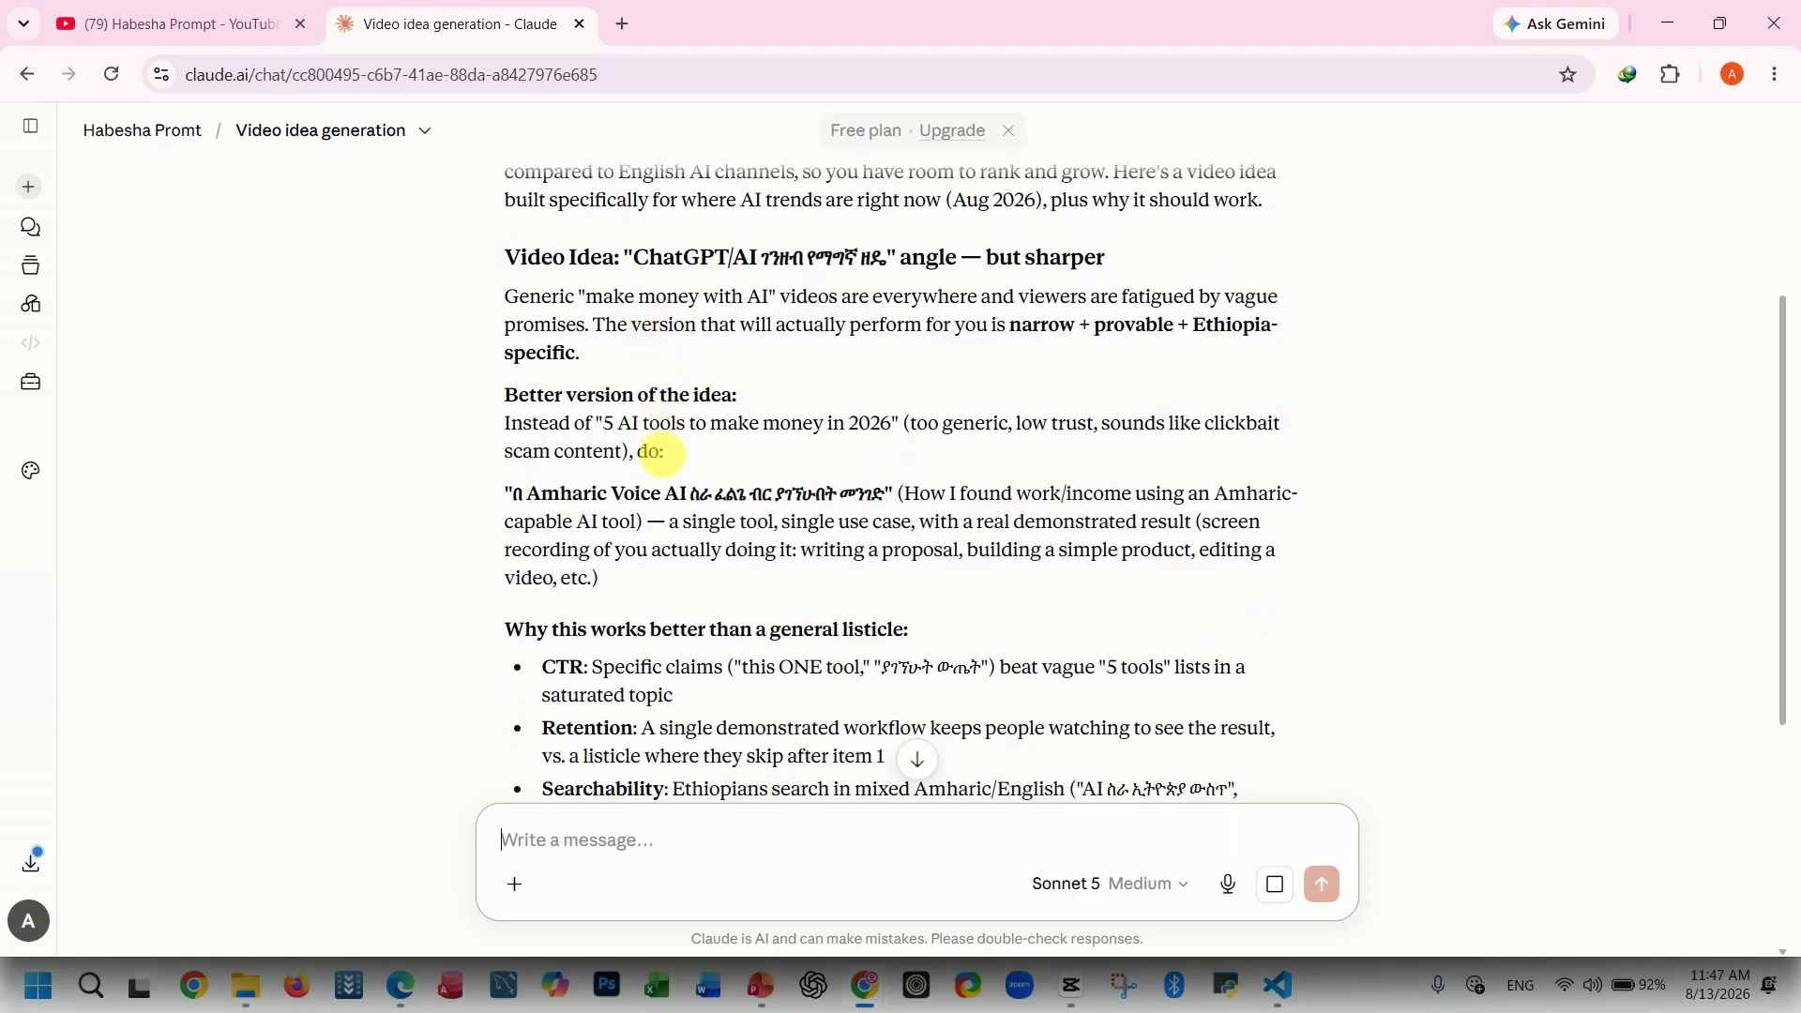
# - Read the rest of the video idea response, including the title options, thumbnail text, retention structure and description/tags advice
pyautogui.scroll(-1, 667, 460)
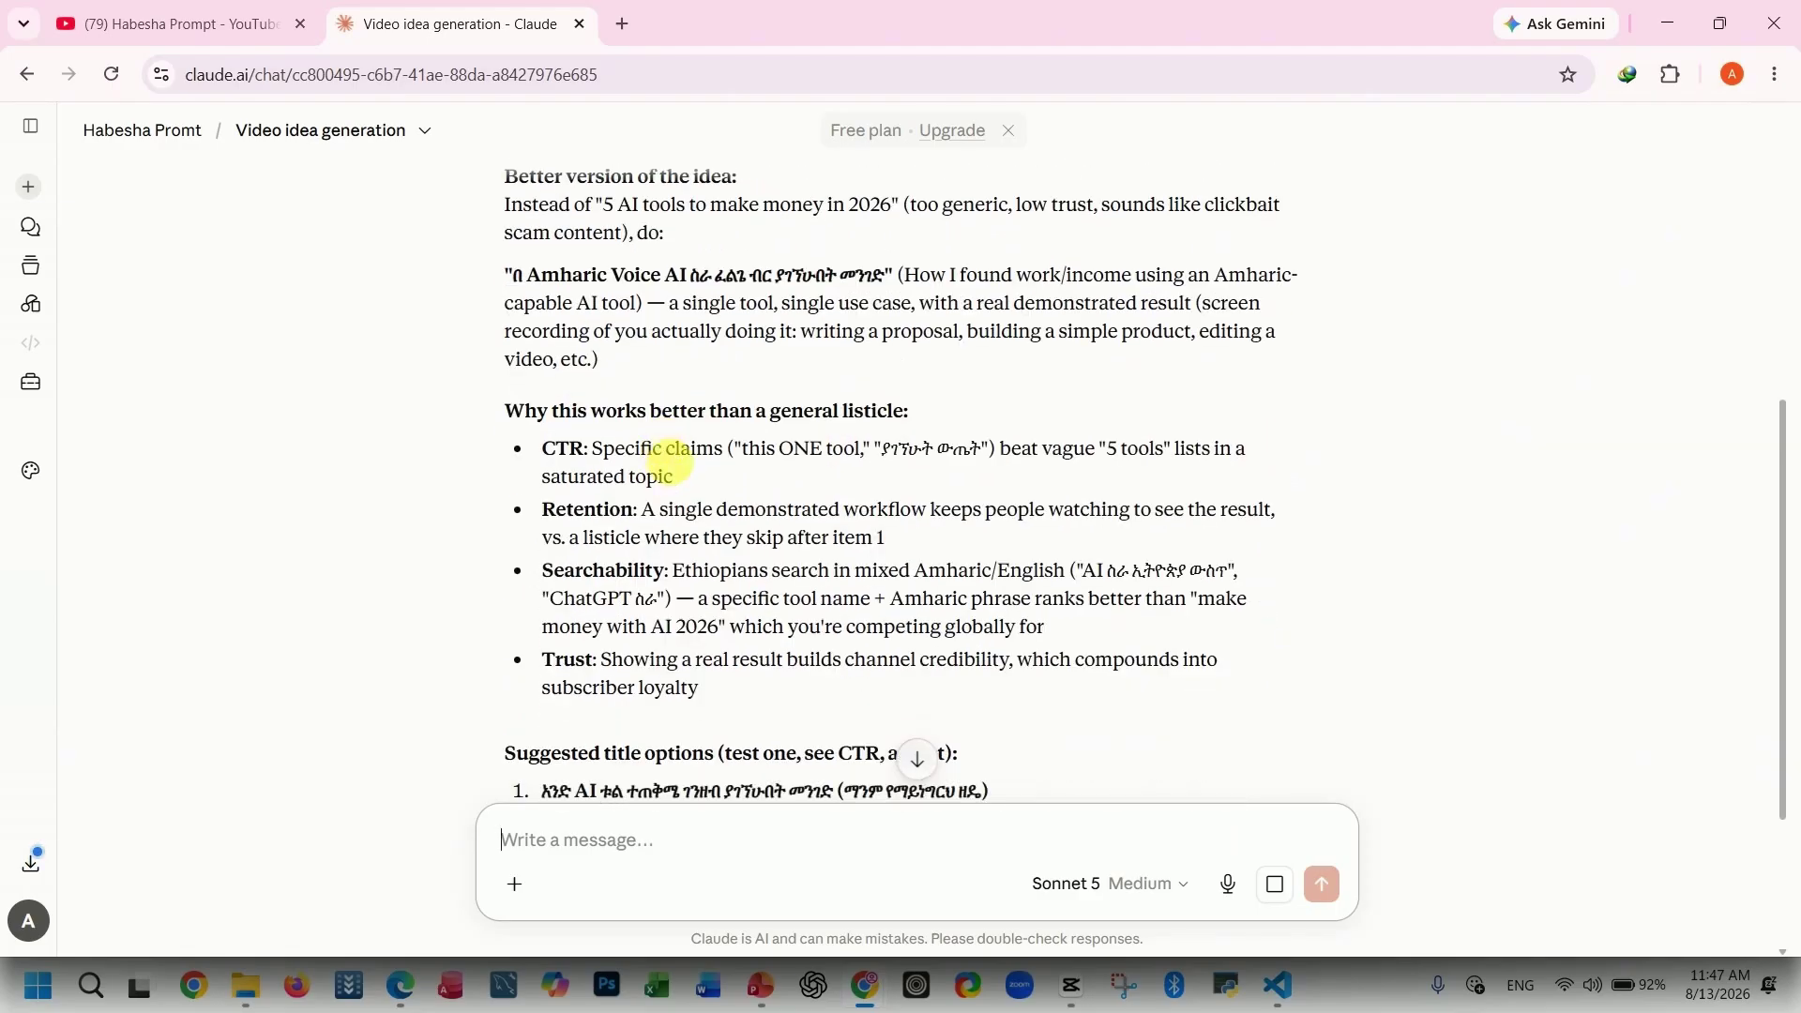
pyautogui.scroll(-1, 664, 338)
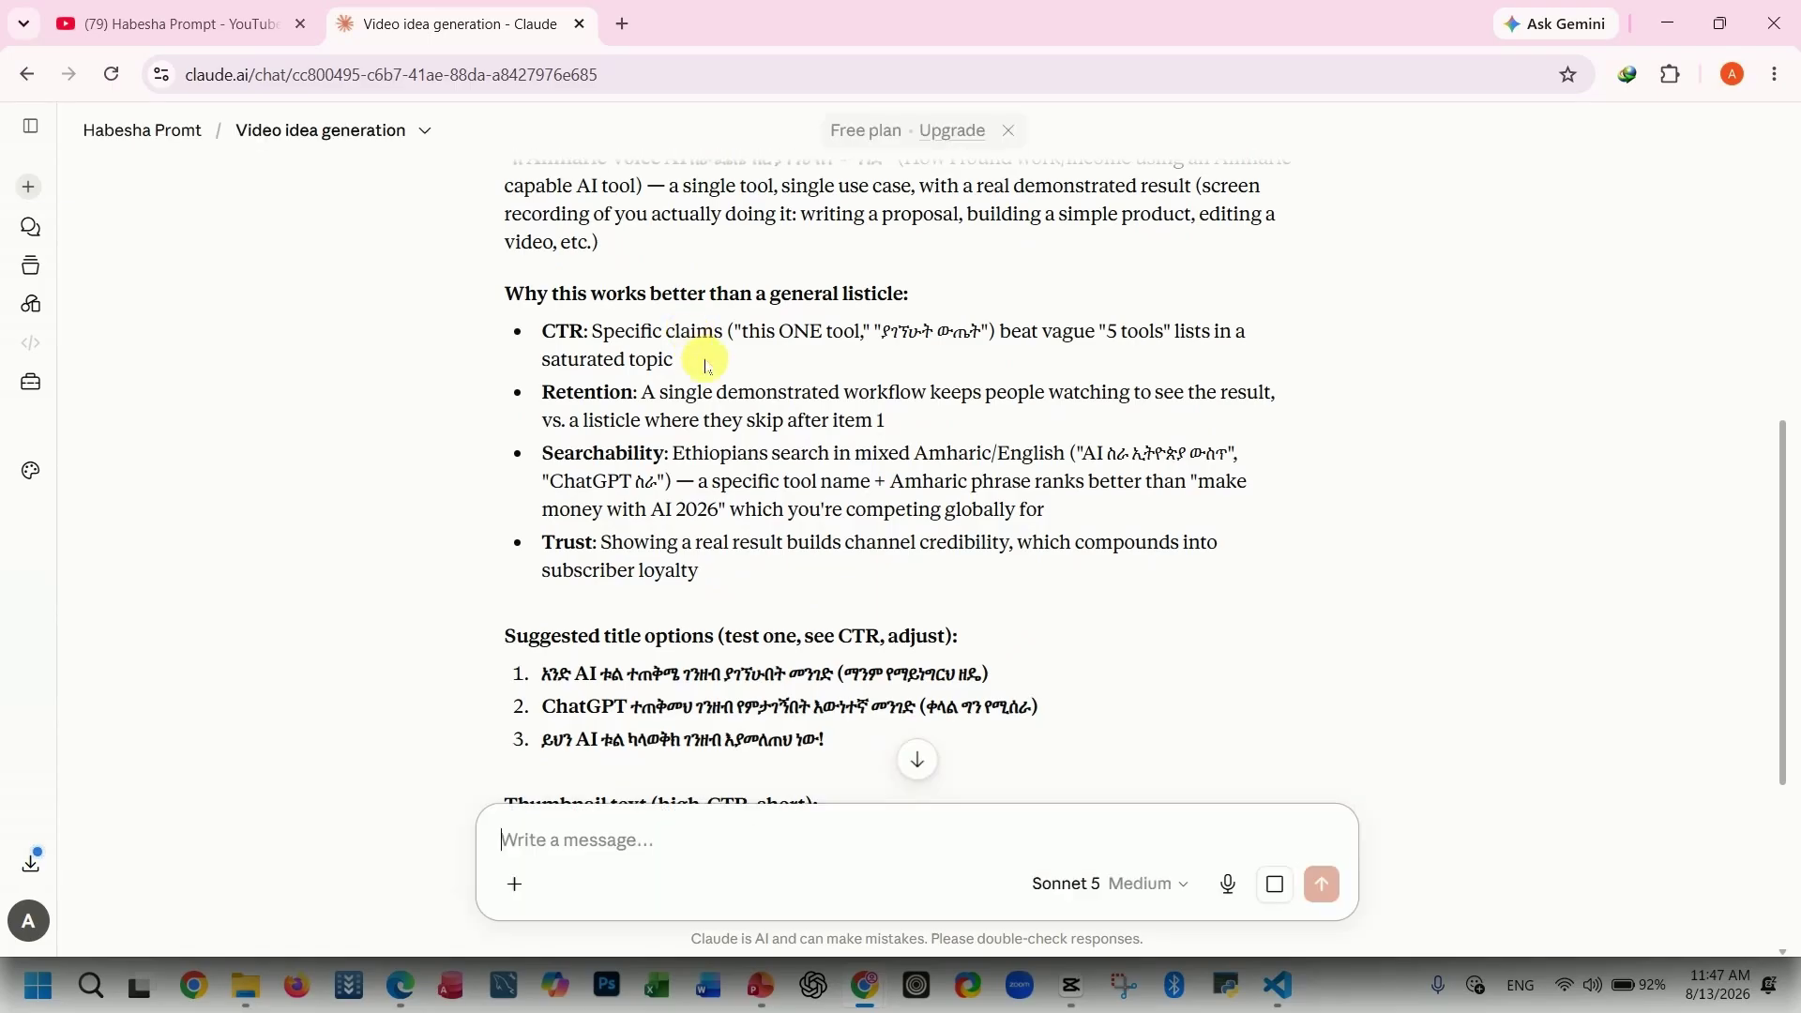
pyautogui.scroll(-1, 713, 349)
pyautogui.scroll(-2, 718, 349)
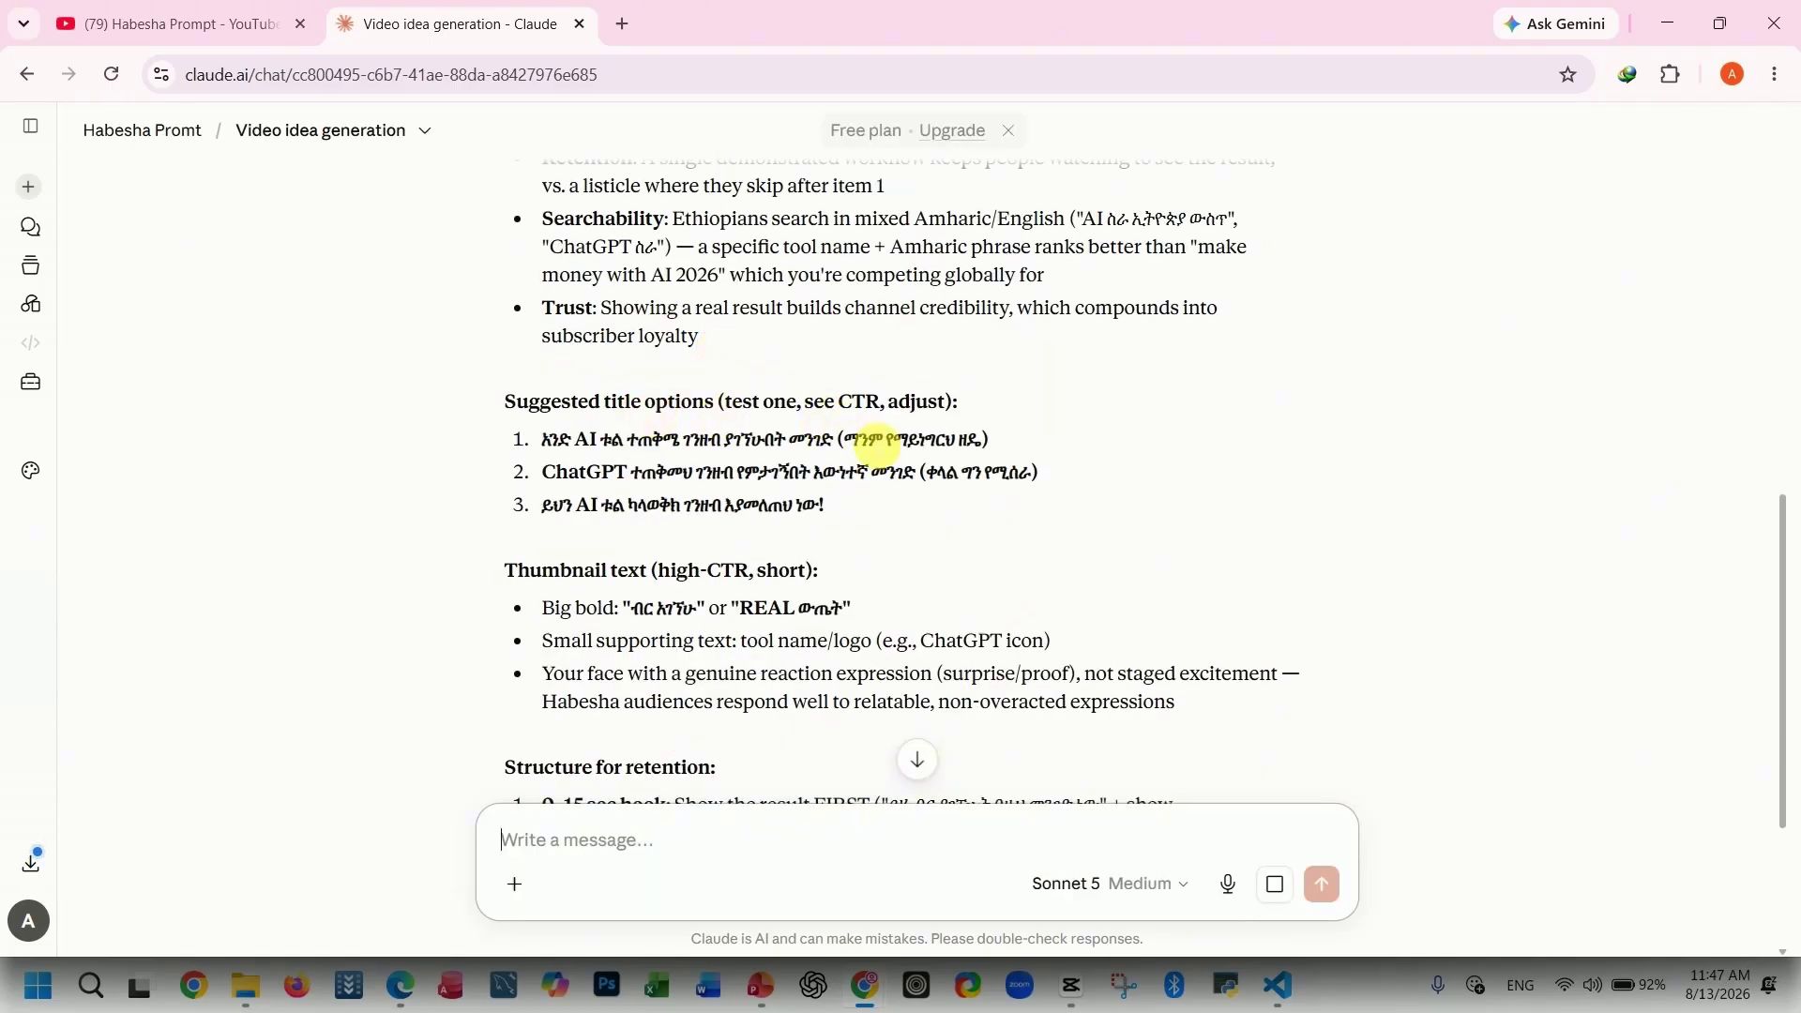
pyautogui.scroll(-2, 896, 506)
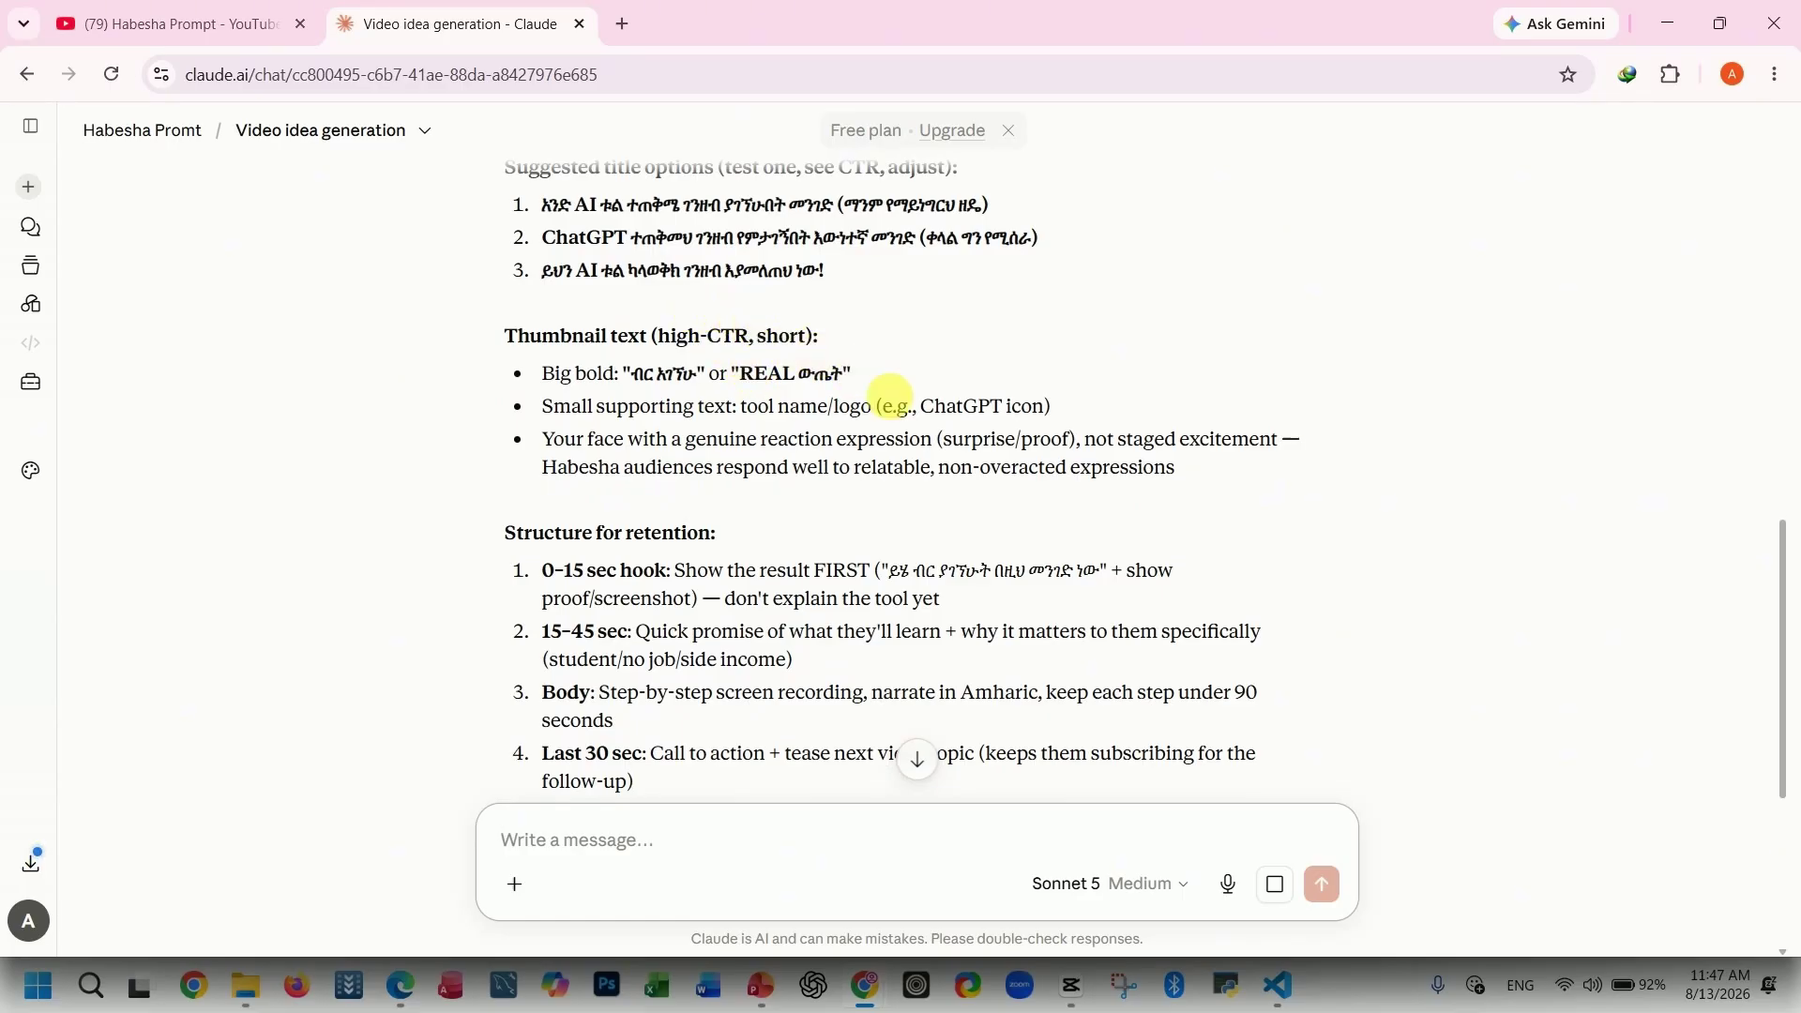
pyautogui.scroll(-2, 935, 462)
pyautogui.scroll(1, 716, 429)
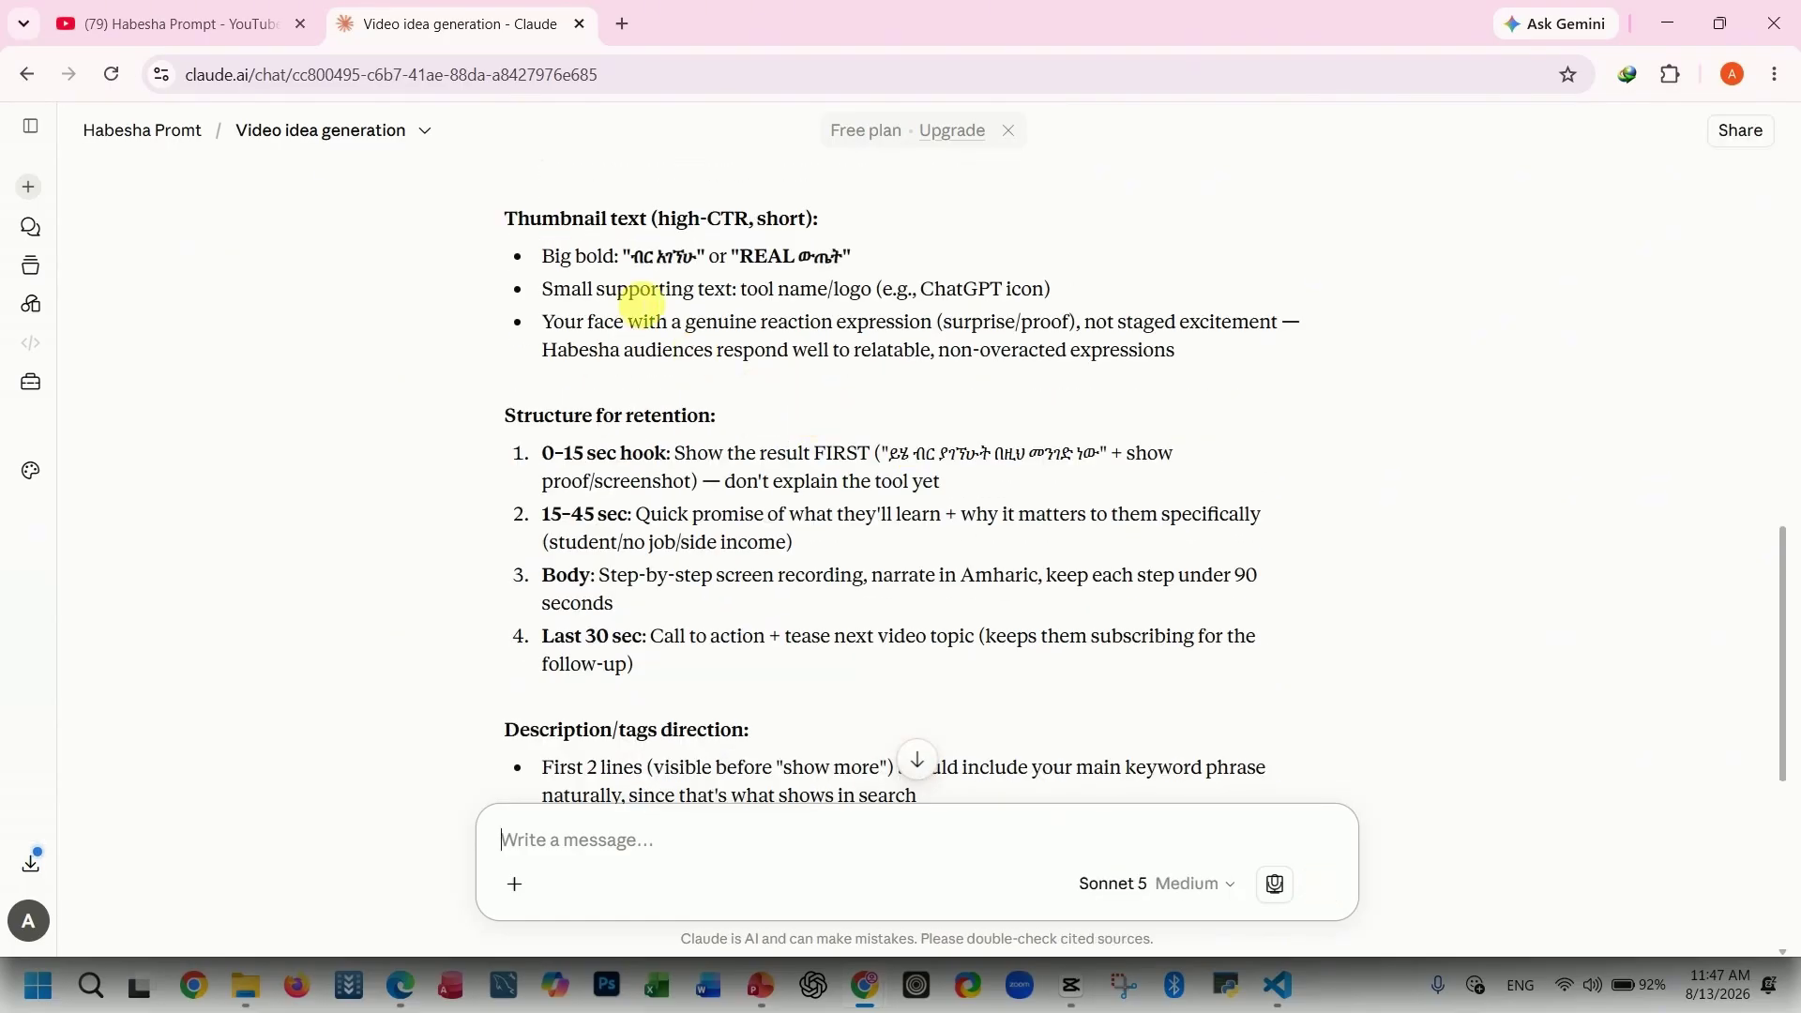
pyautogui.scroll(2, 816, 411)
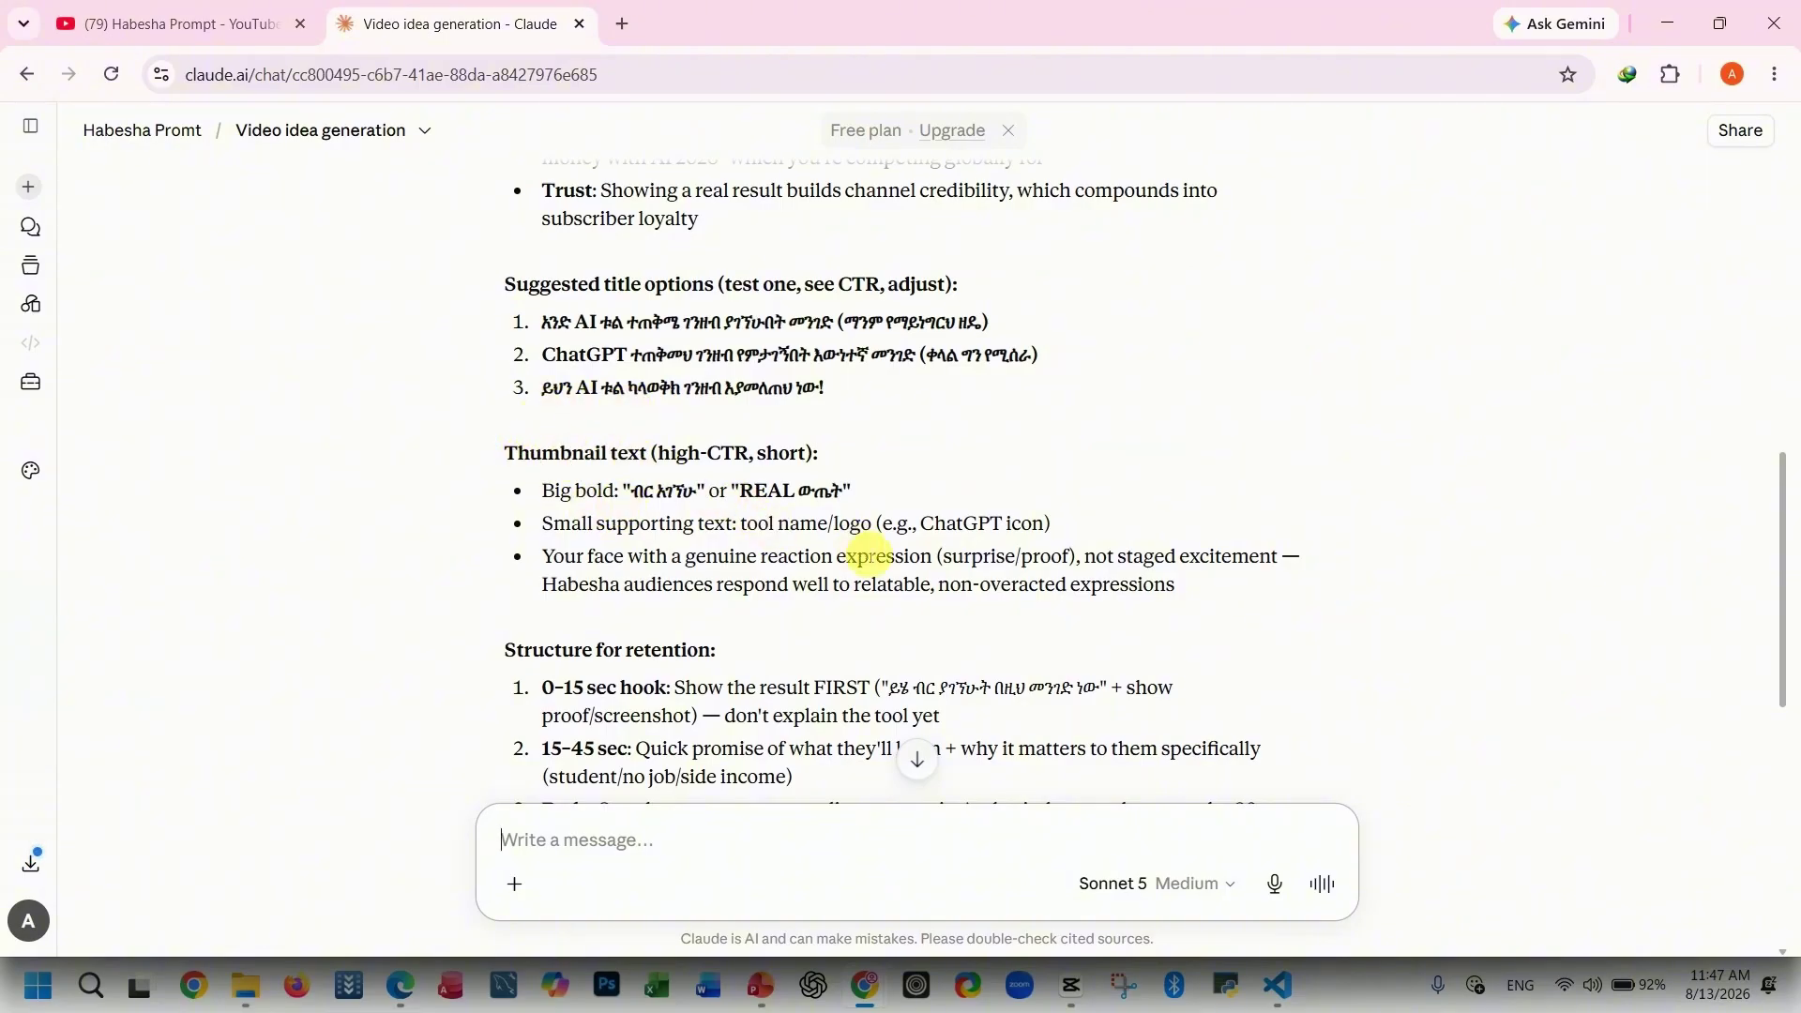
pyautogui.scroll(-1, 861, 554)
pyautogui.scroll(-3, 862, 555)
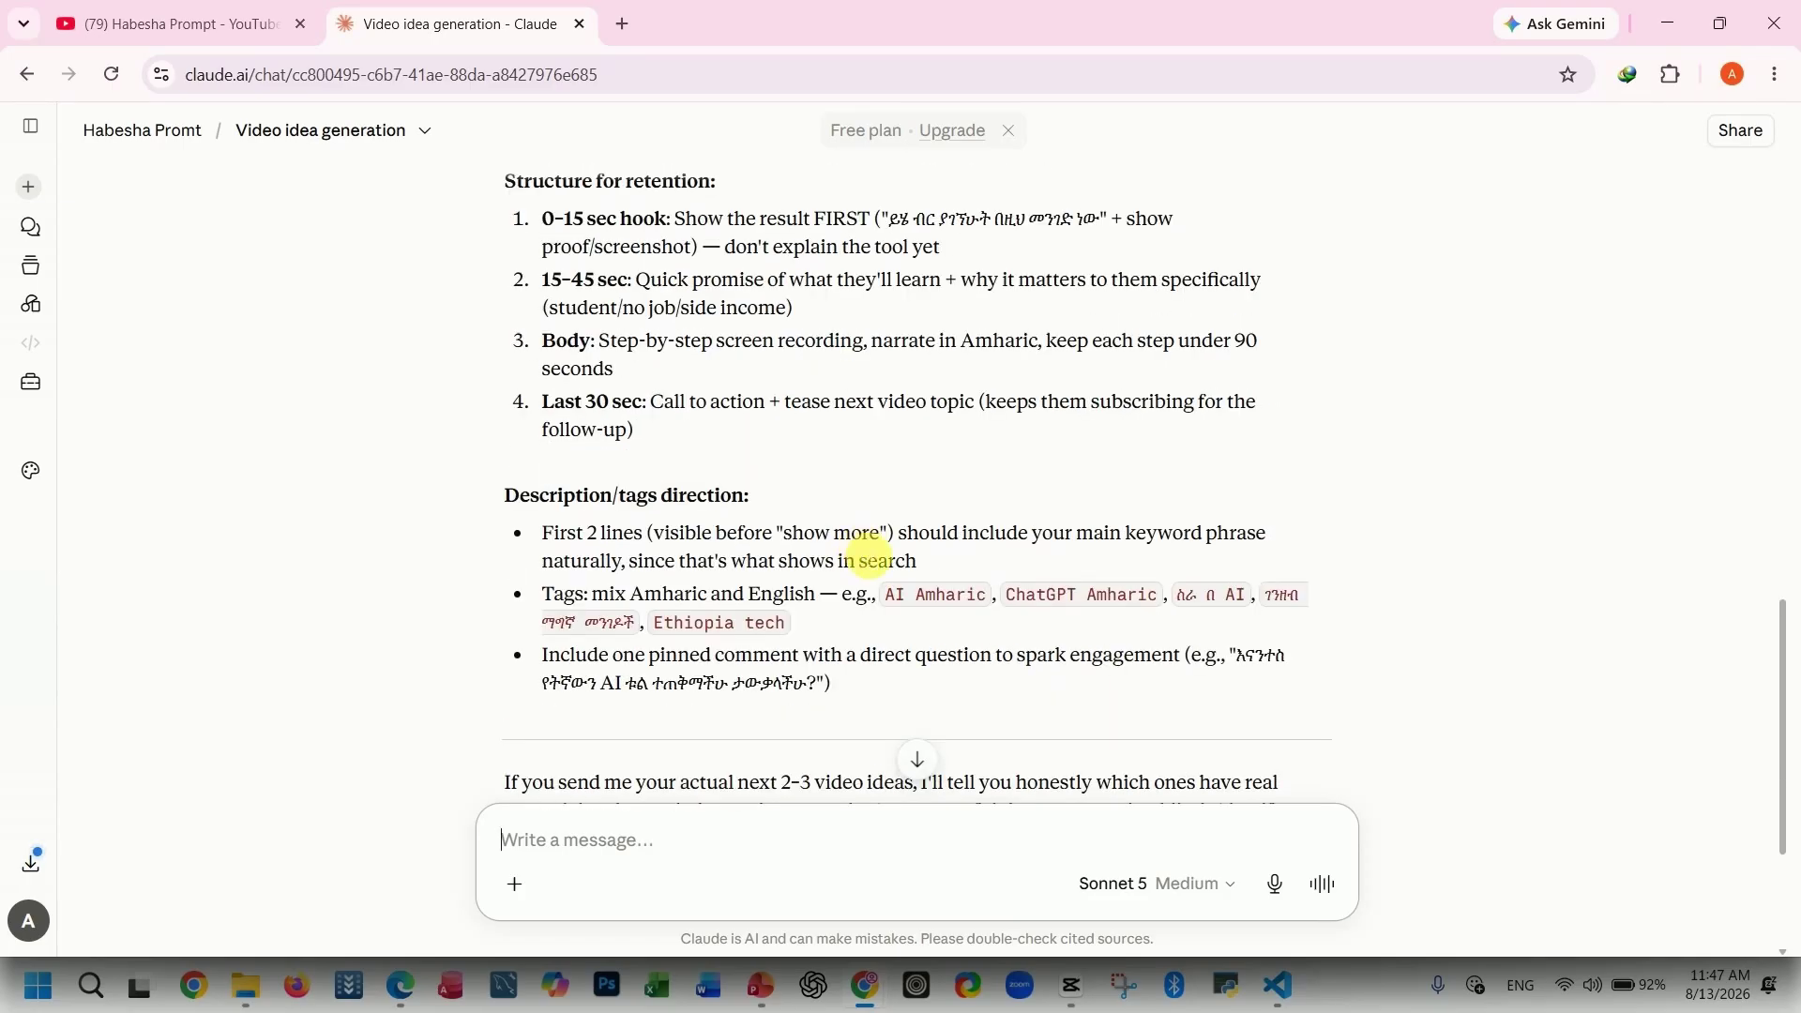
pyautogui.scroll(-1, 869, 554)
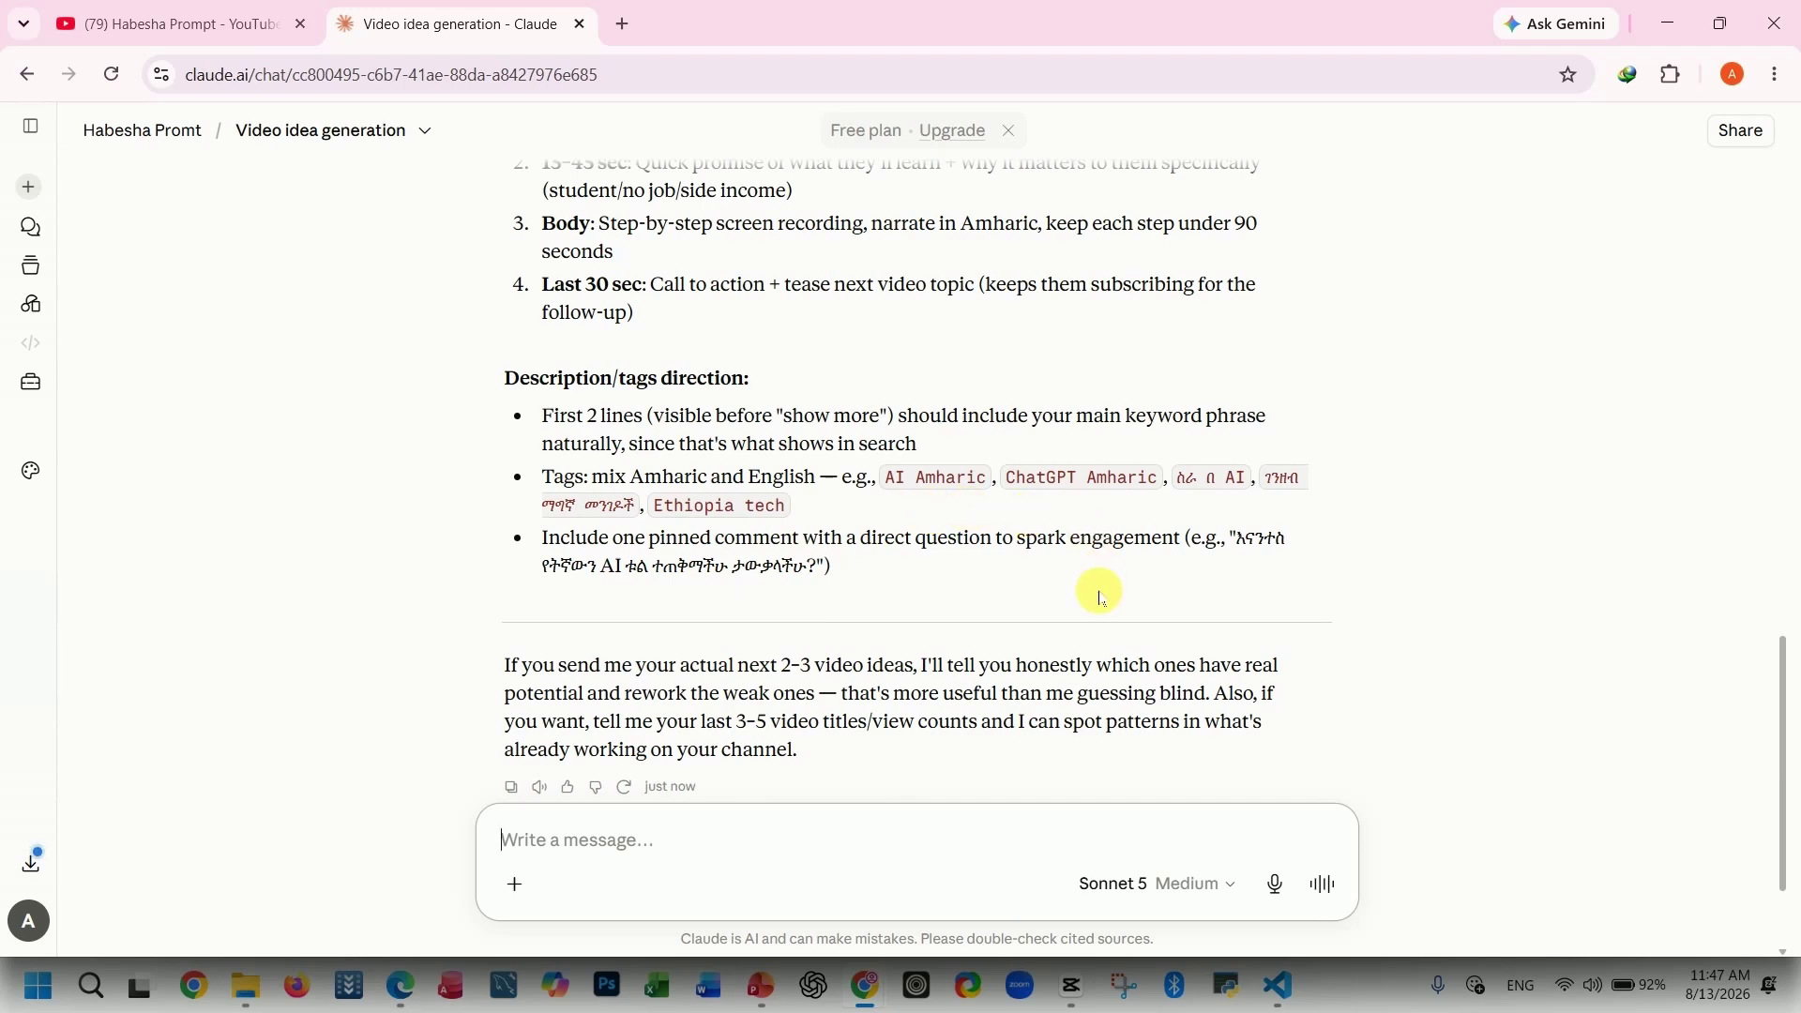
pyautogui.scroll(-2, 1097, 600)
pyautogui.scroll(20, 1092, 615)
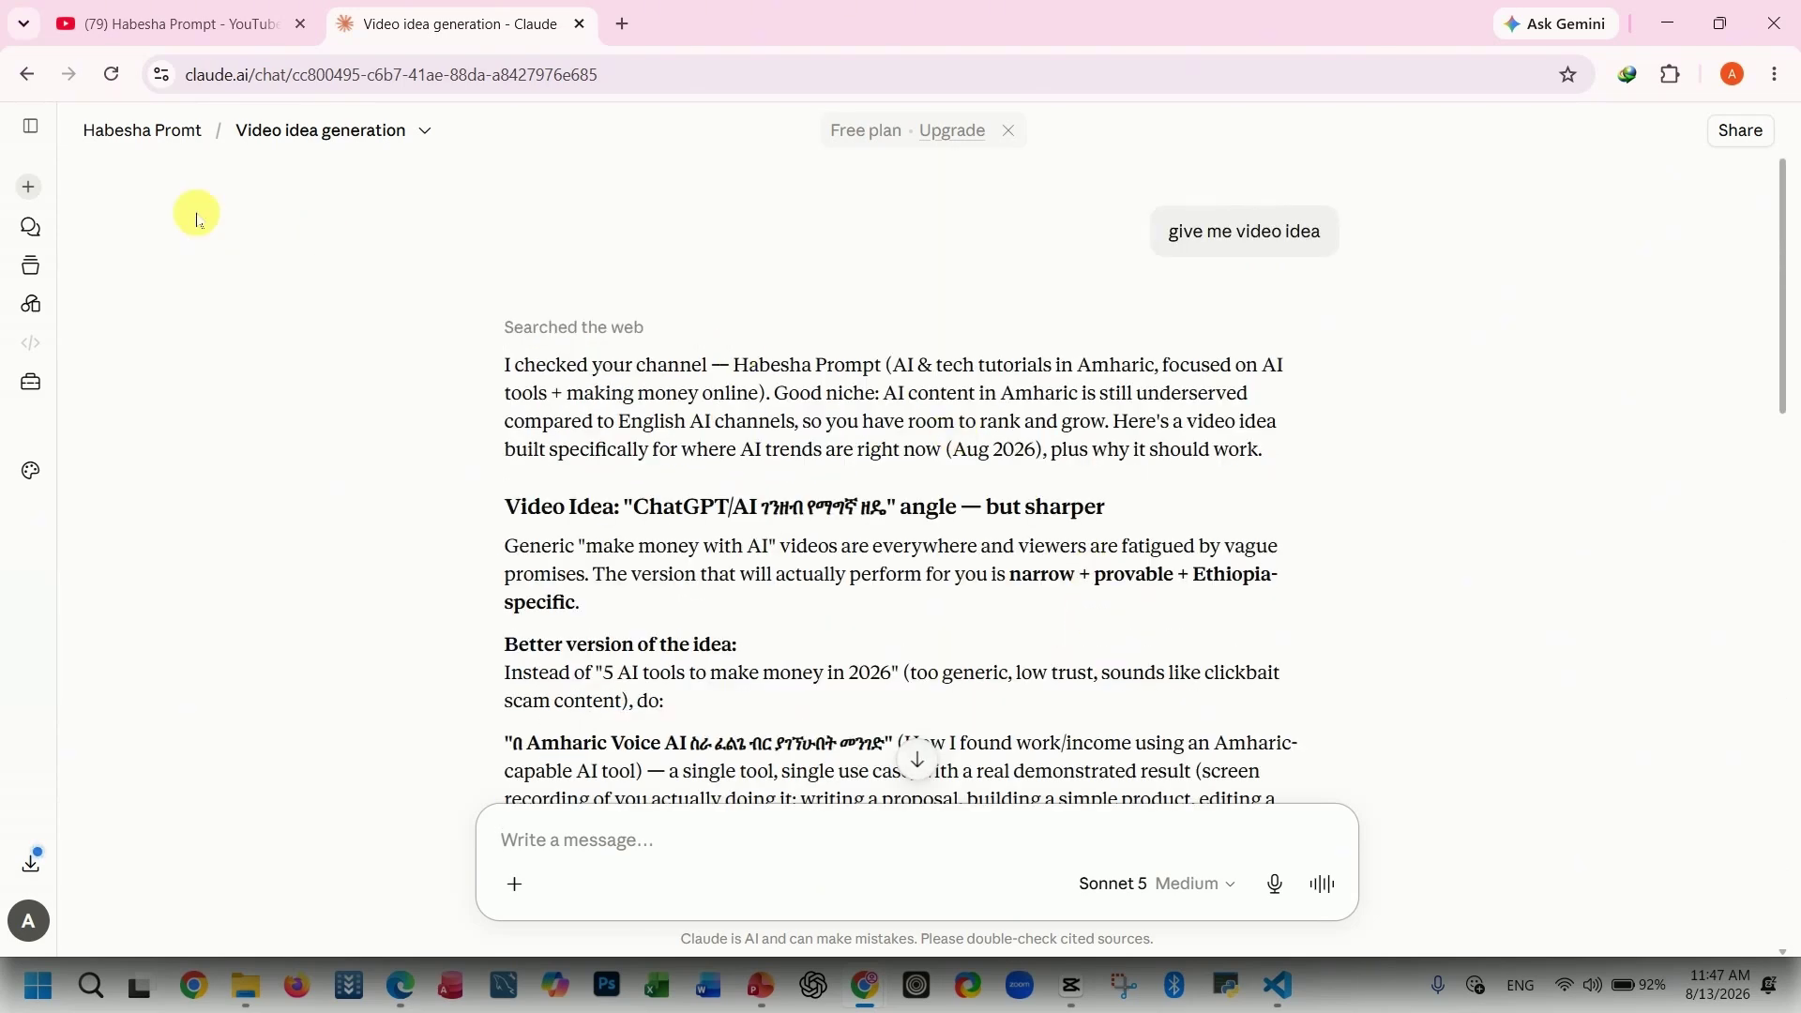
# - Reopen the Habesha Promt project from the Projects page and review its instructions without changing them
pyautogui.click(31, 261)
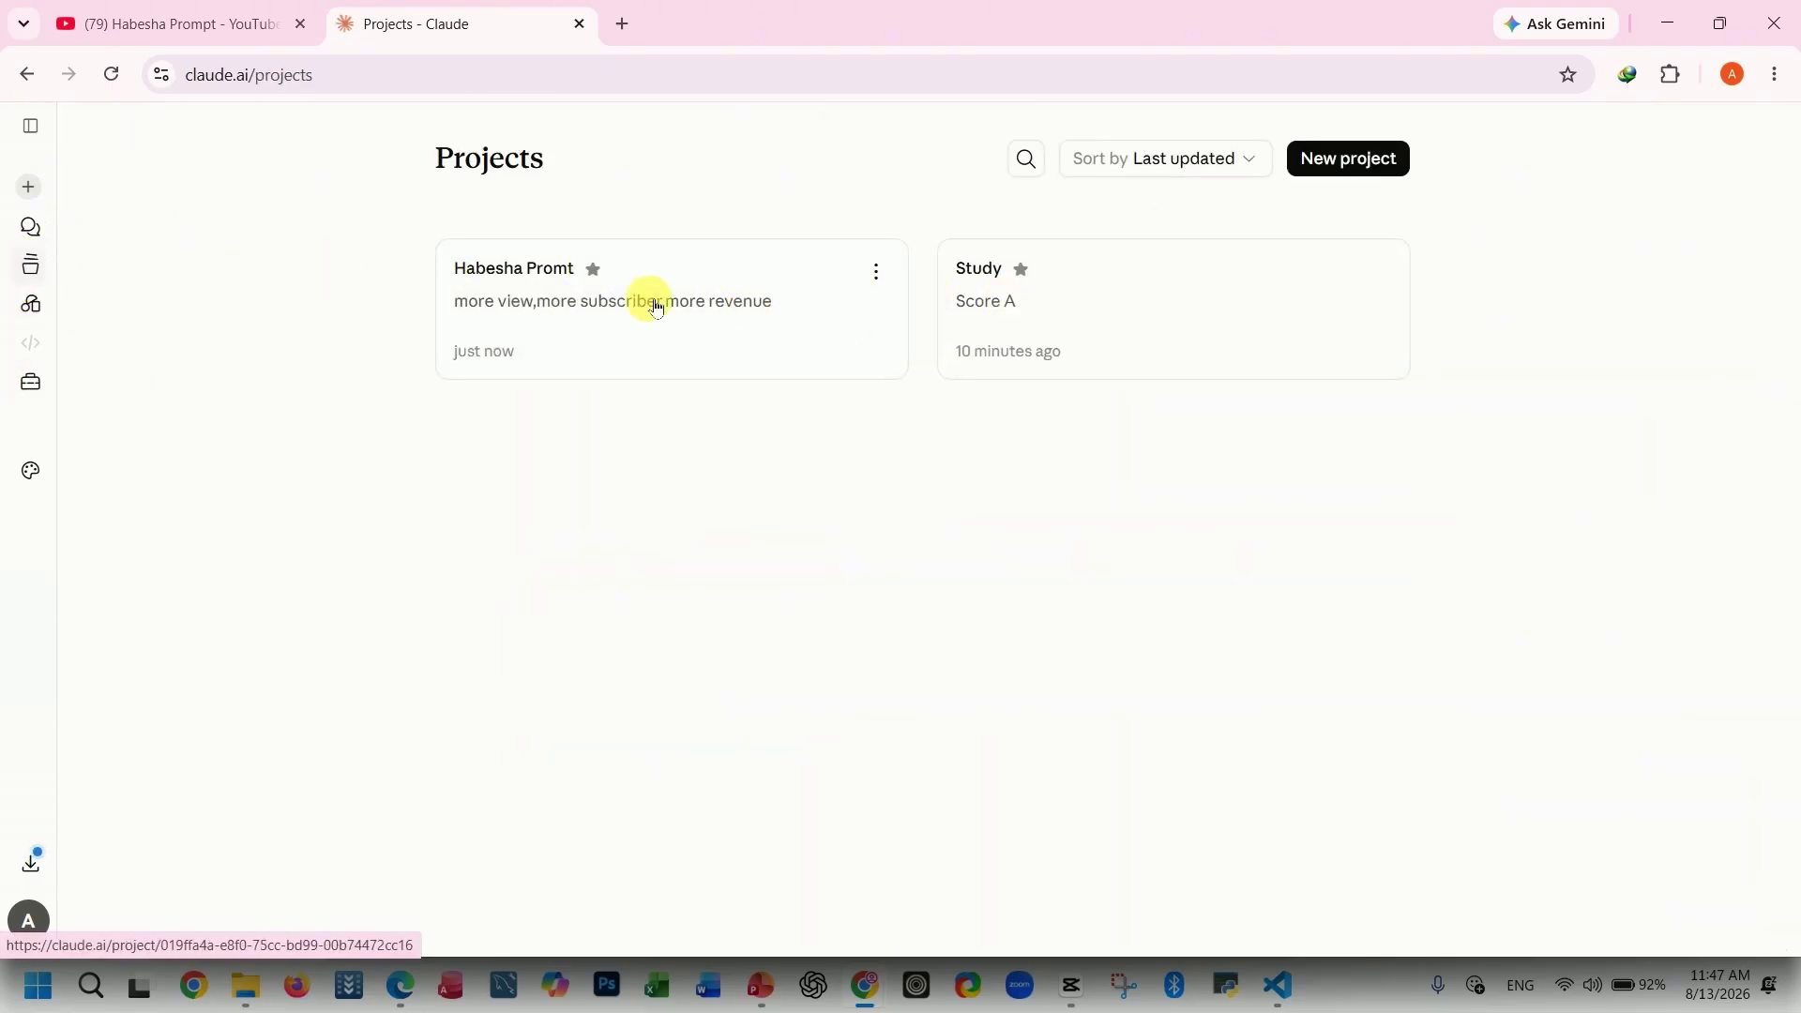
pyautogui.click(878, 273)
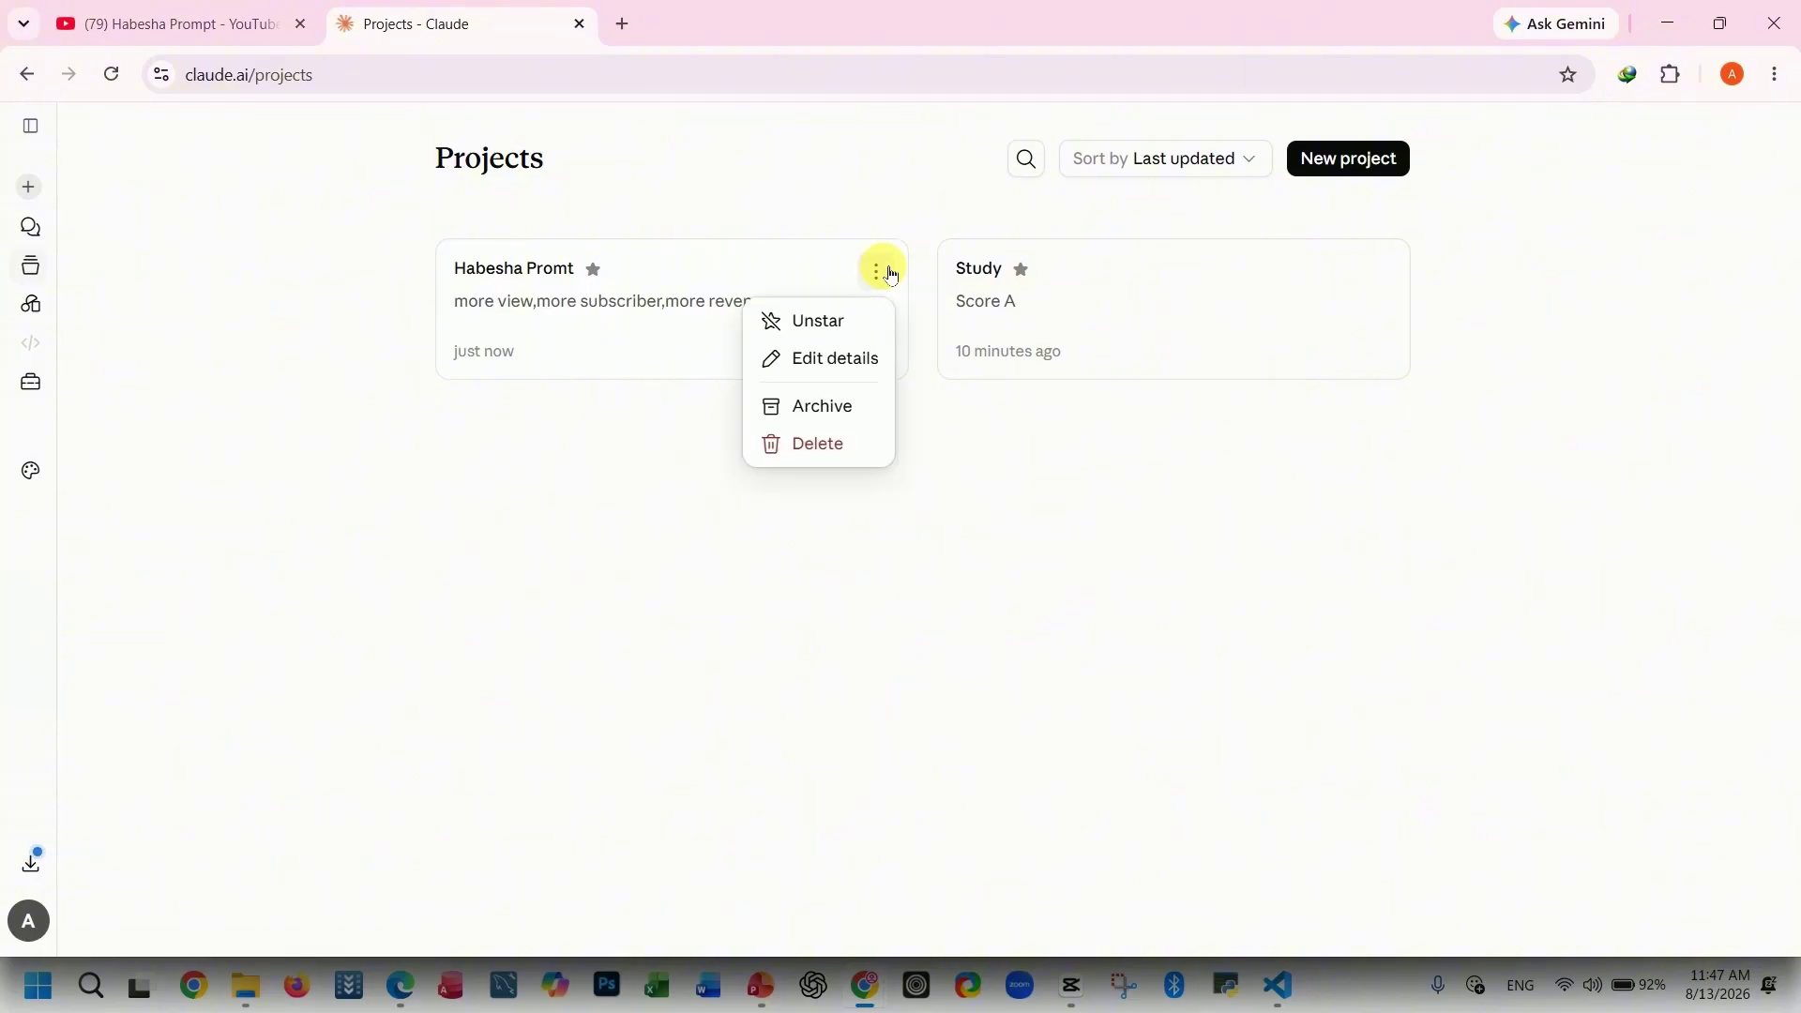
pyautogui.click(610, 305)
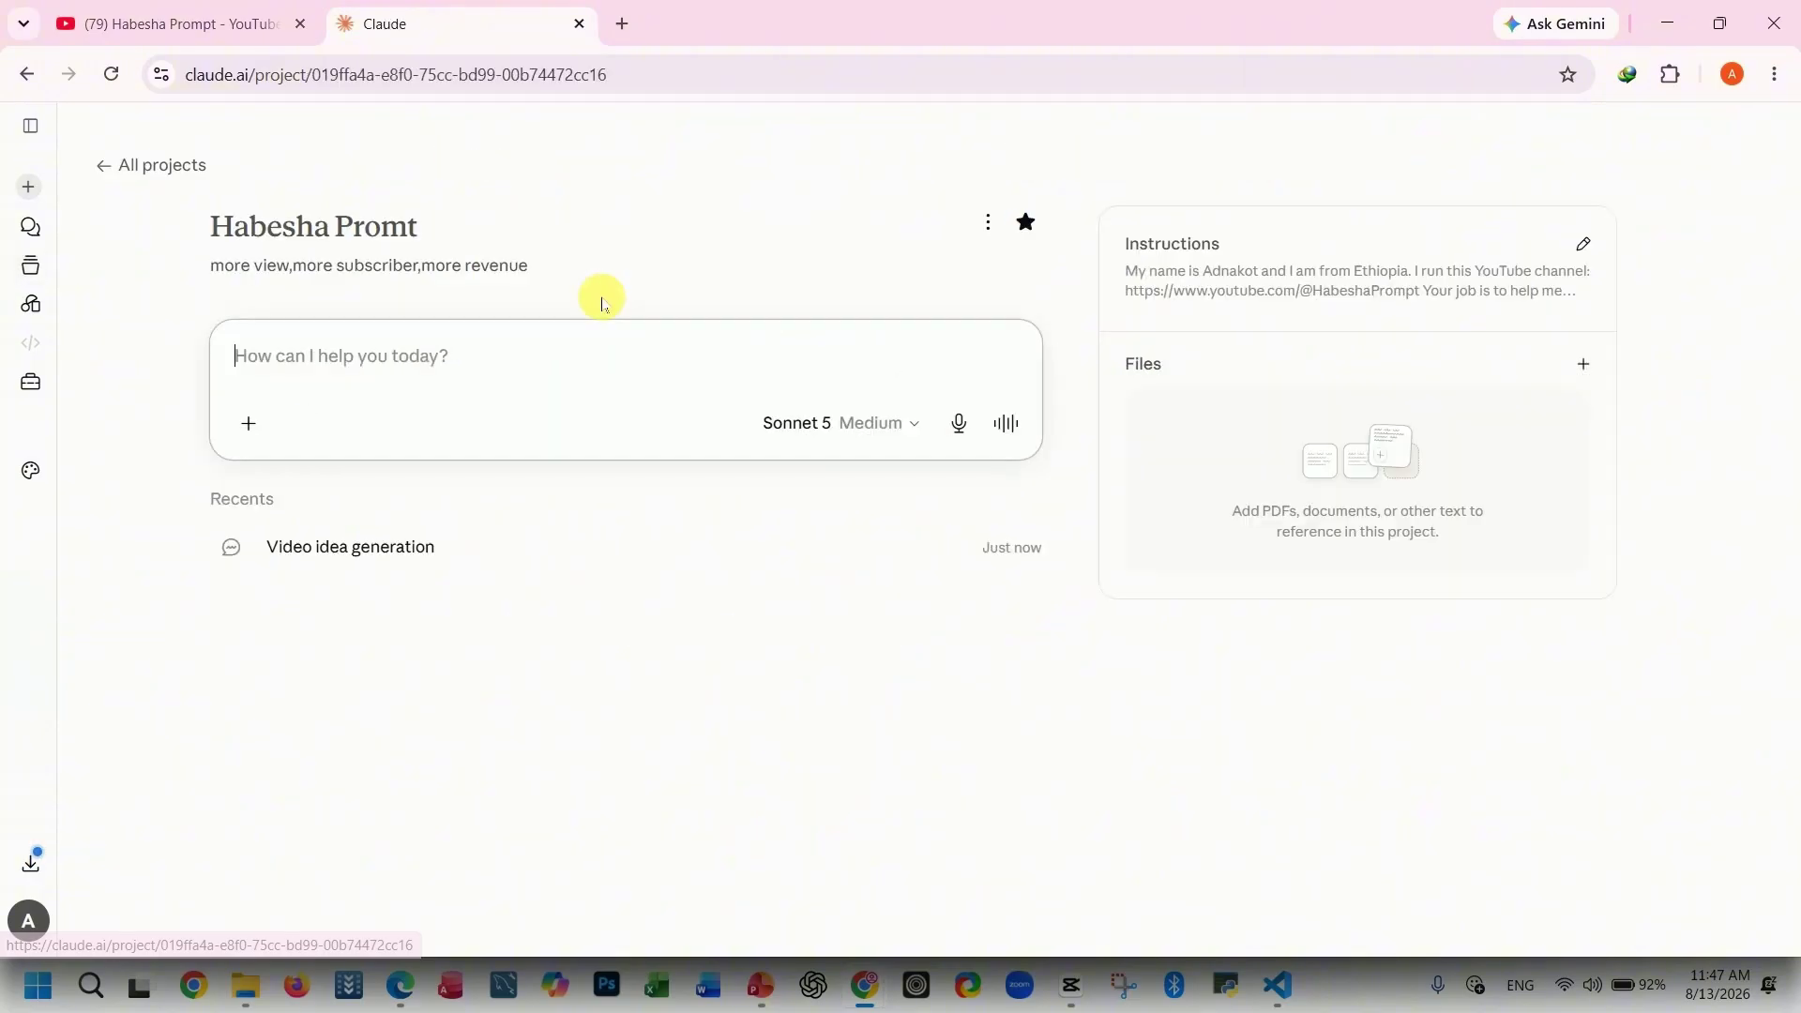
pyautogui.click(1586, 247)
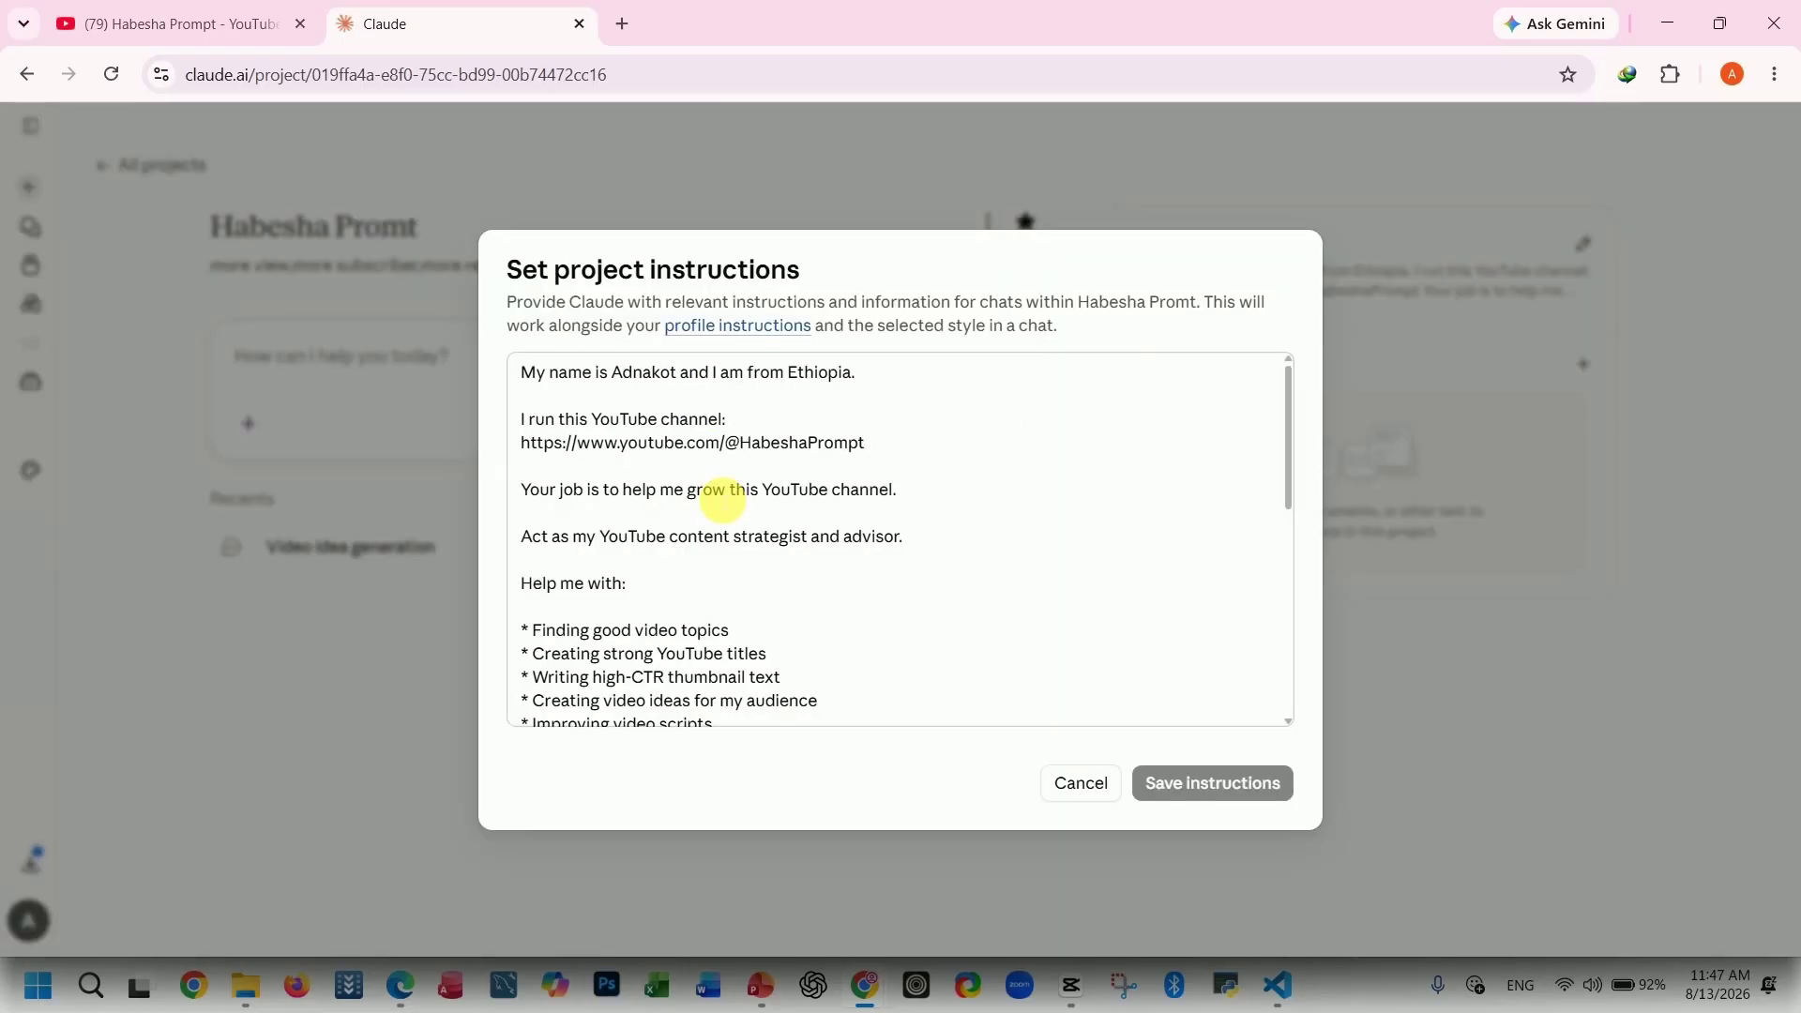
pyautogui.scroll(-3, 891, 586)
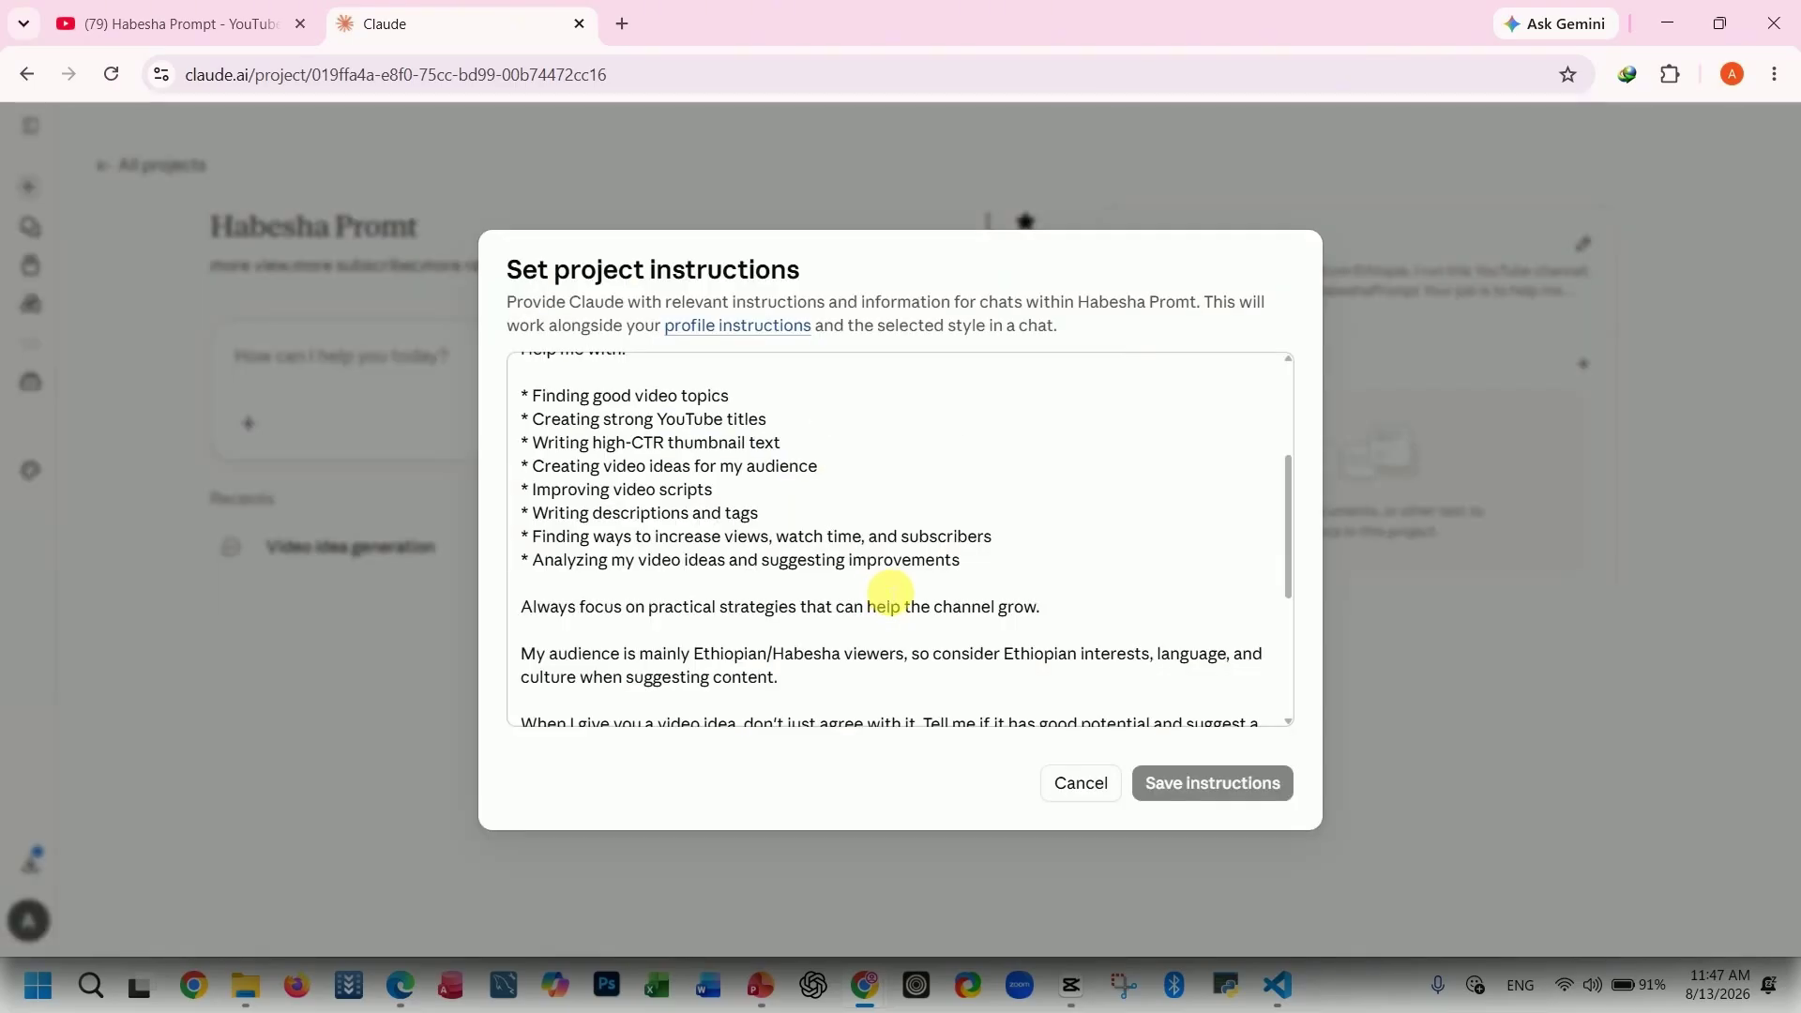
pyautogui.click(1081, 783)
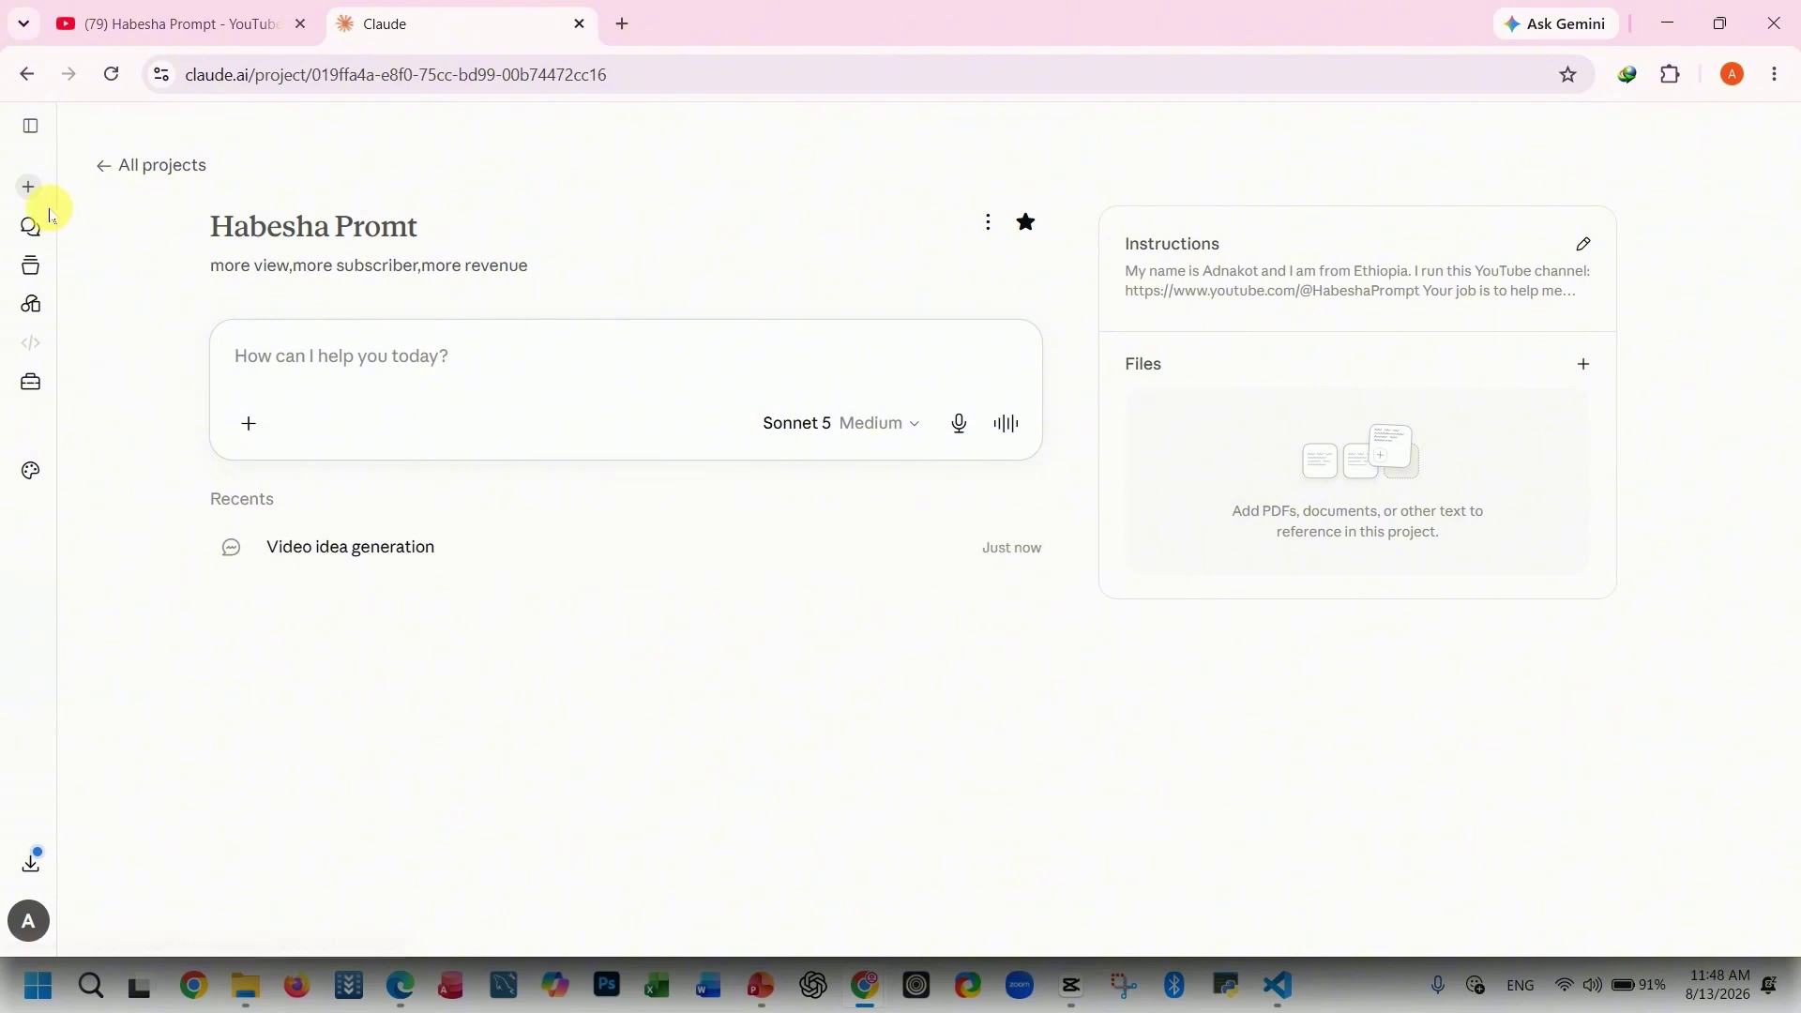
# - Open a blank new chat outside the project and return to the Projects page
pyautogui.click(29, 186)
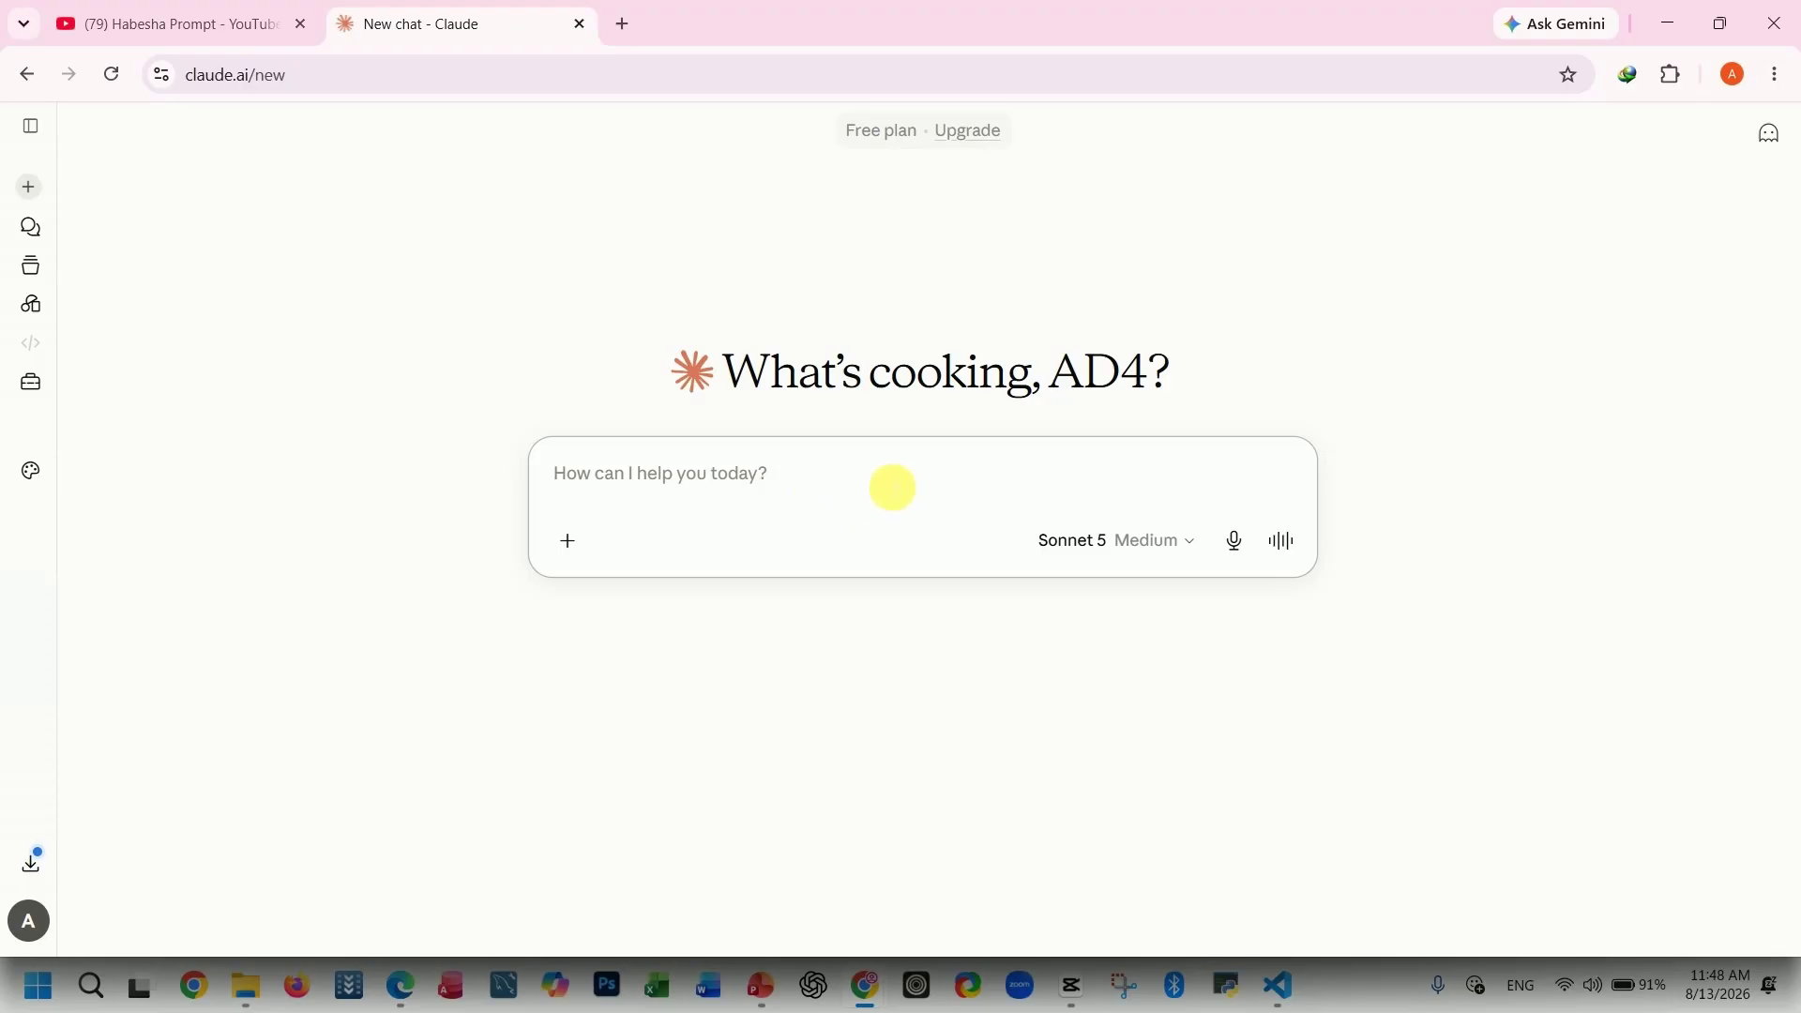
pyautogui.click(892, 487)
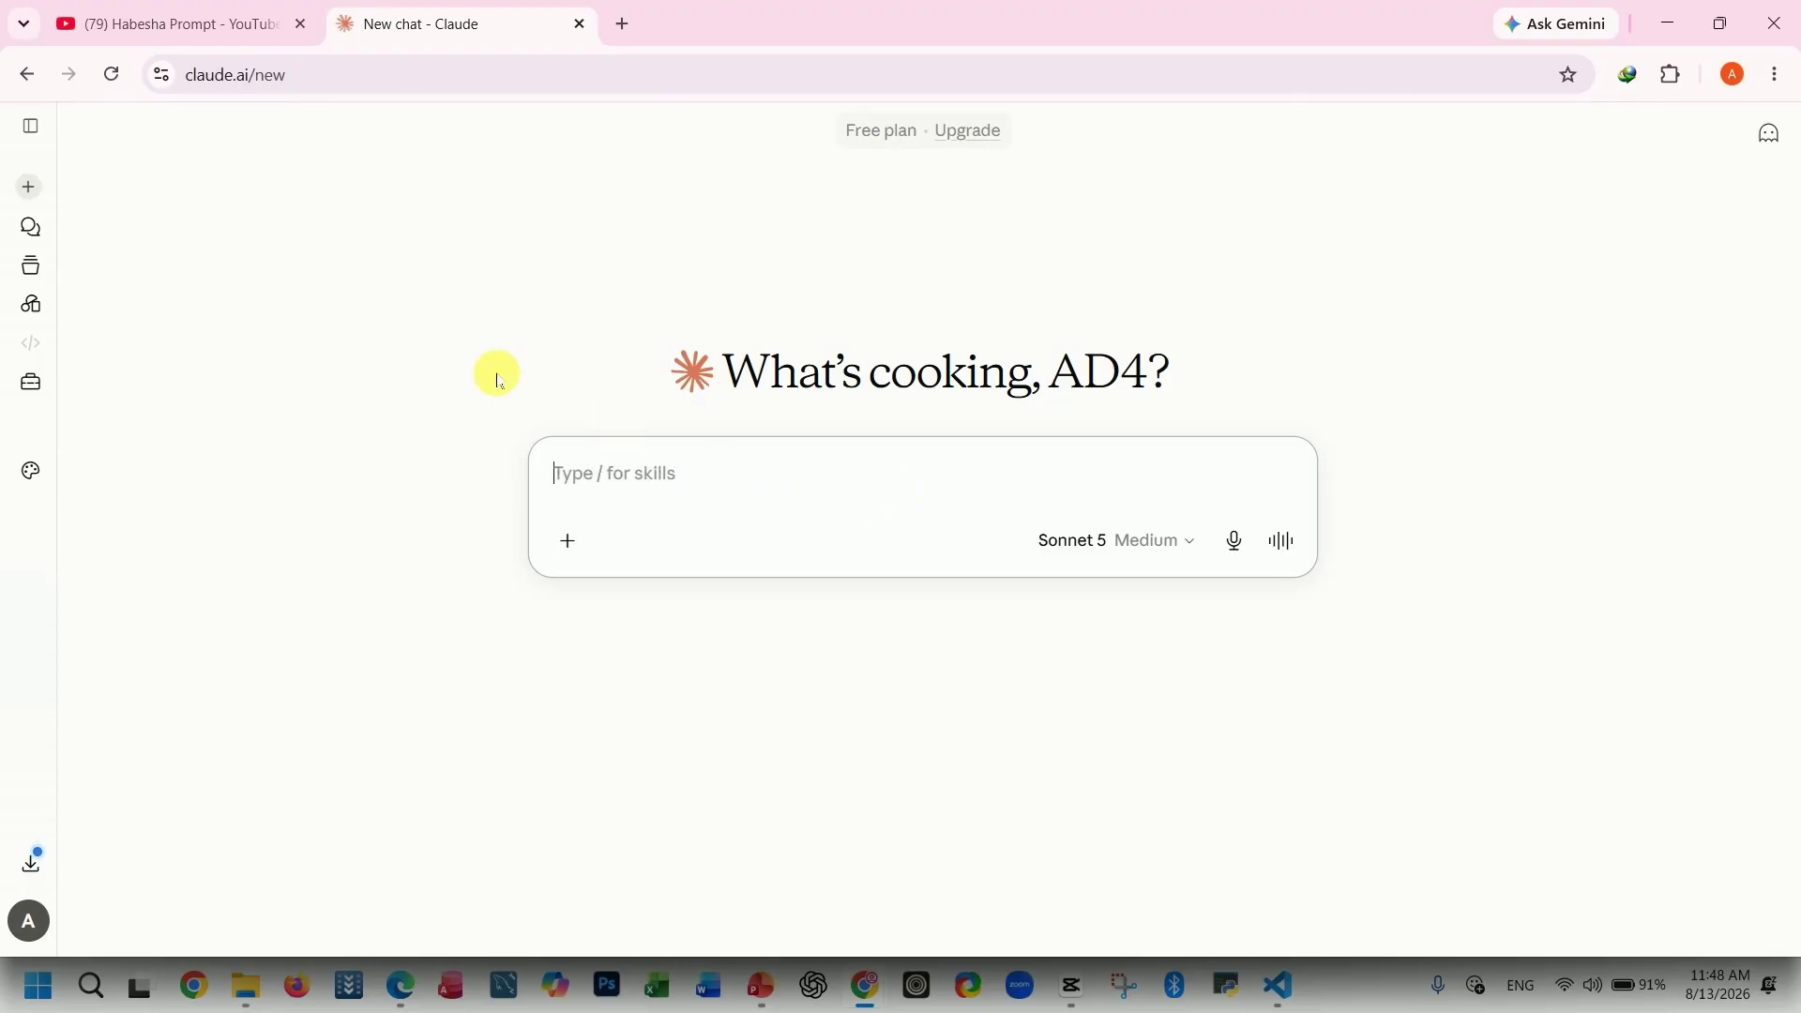
pyautogui.click(34, 266)
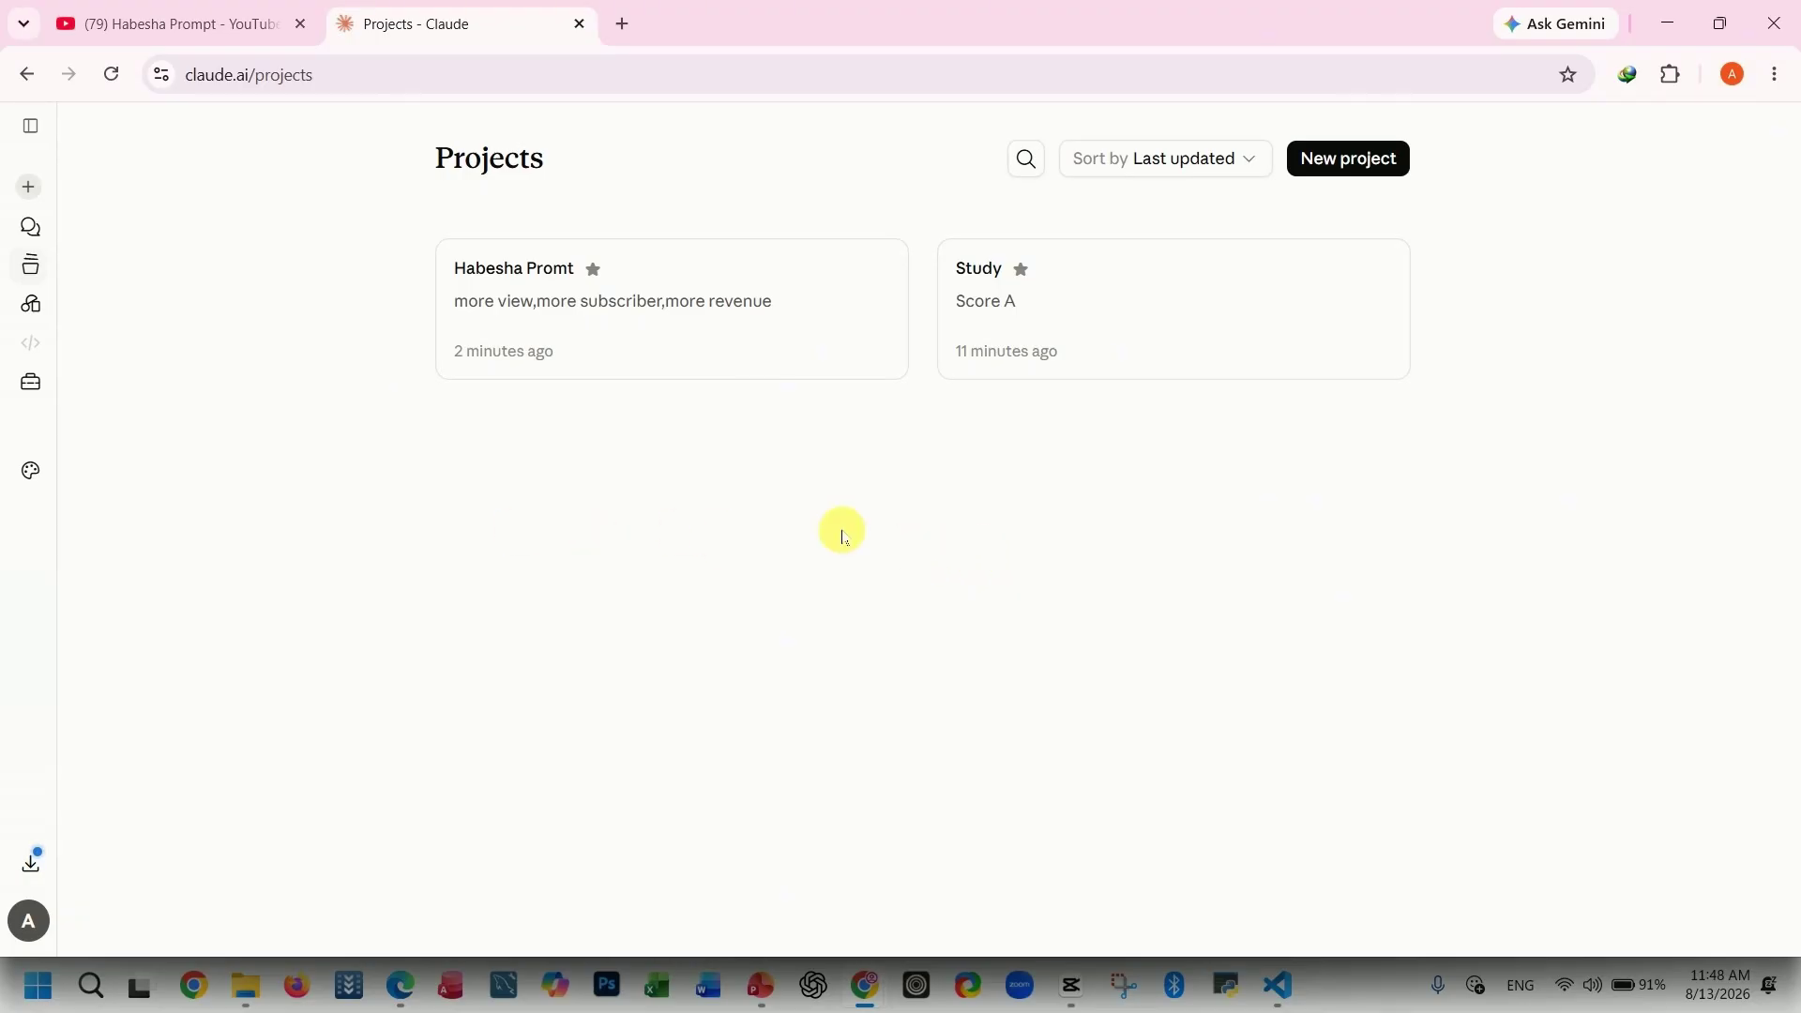
# - Sort the projects list alphabetically and by date created, and briefly open the project search
pyautogui.click(1252, 160)
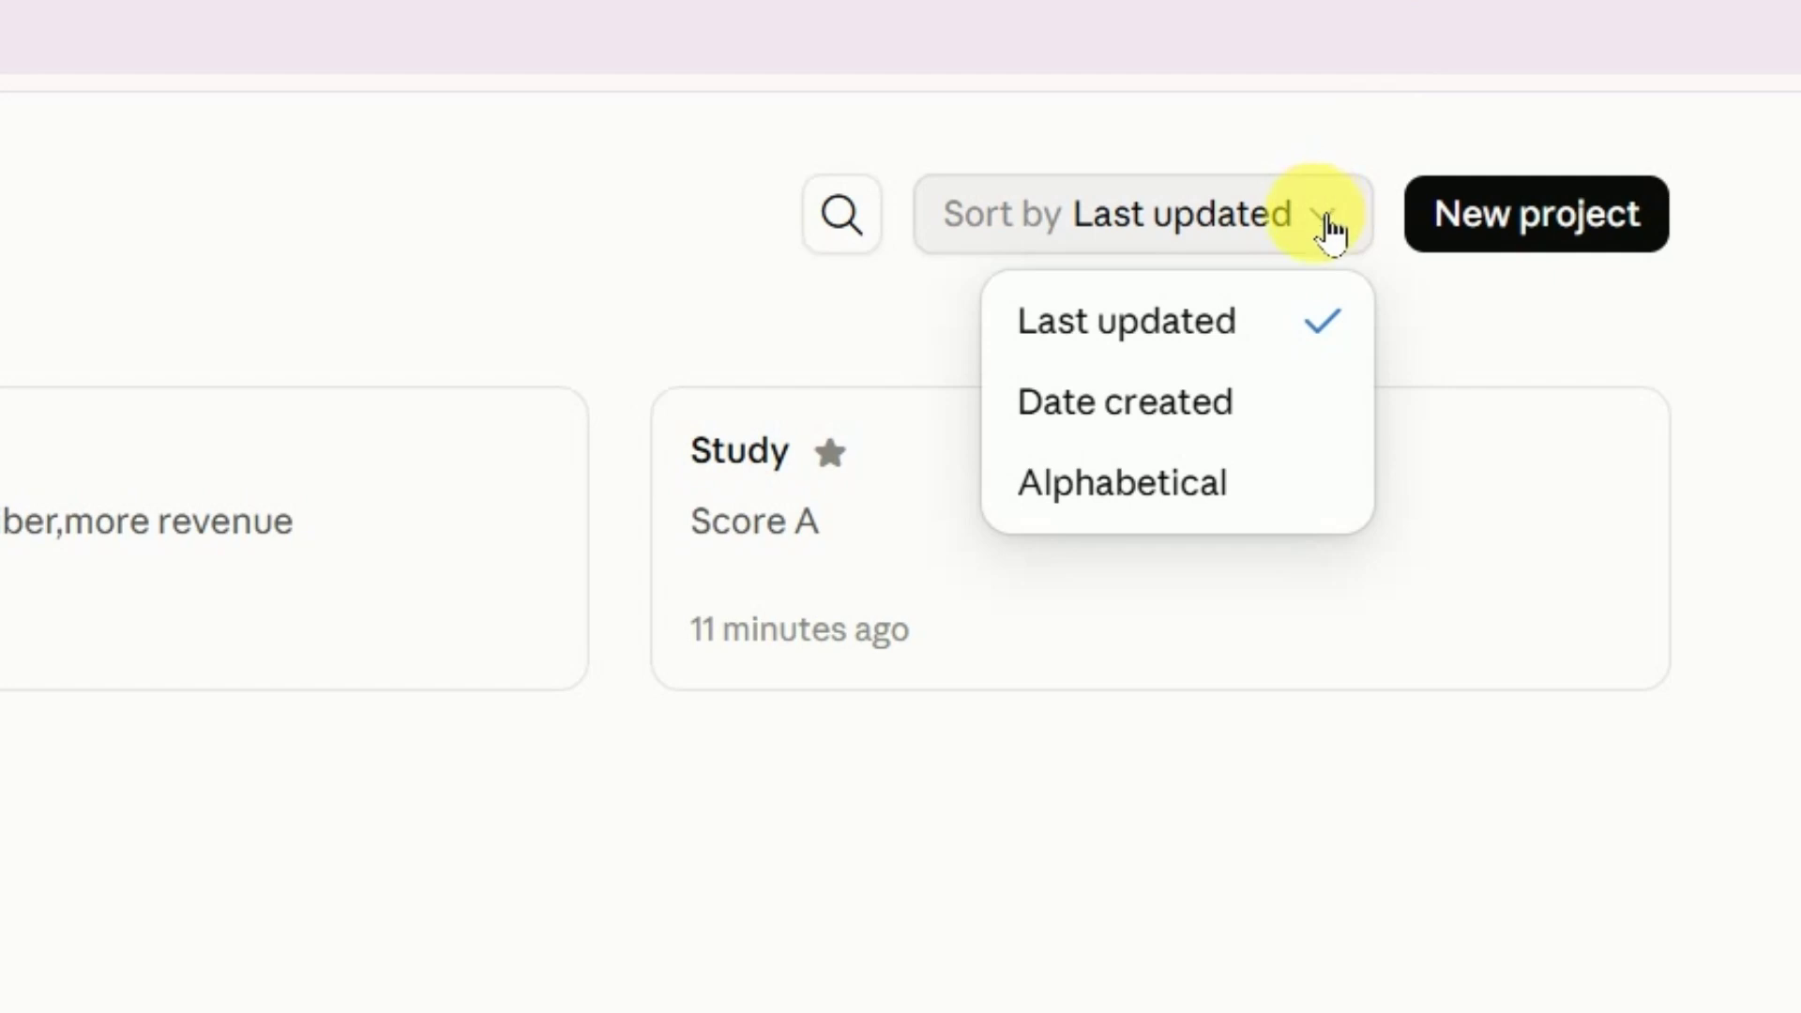
pyautogui.click(1072, 481)
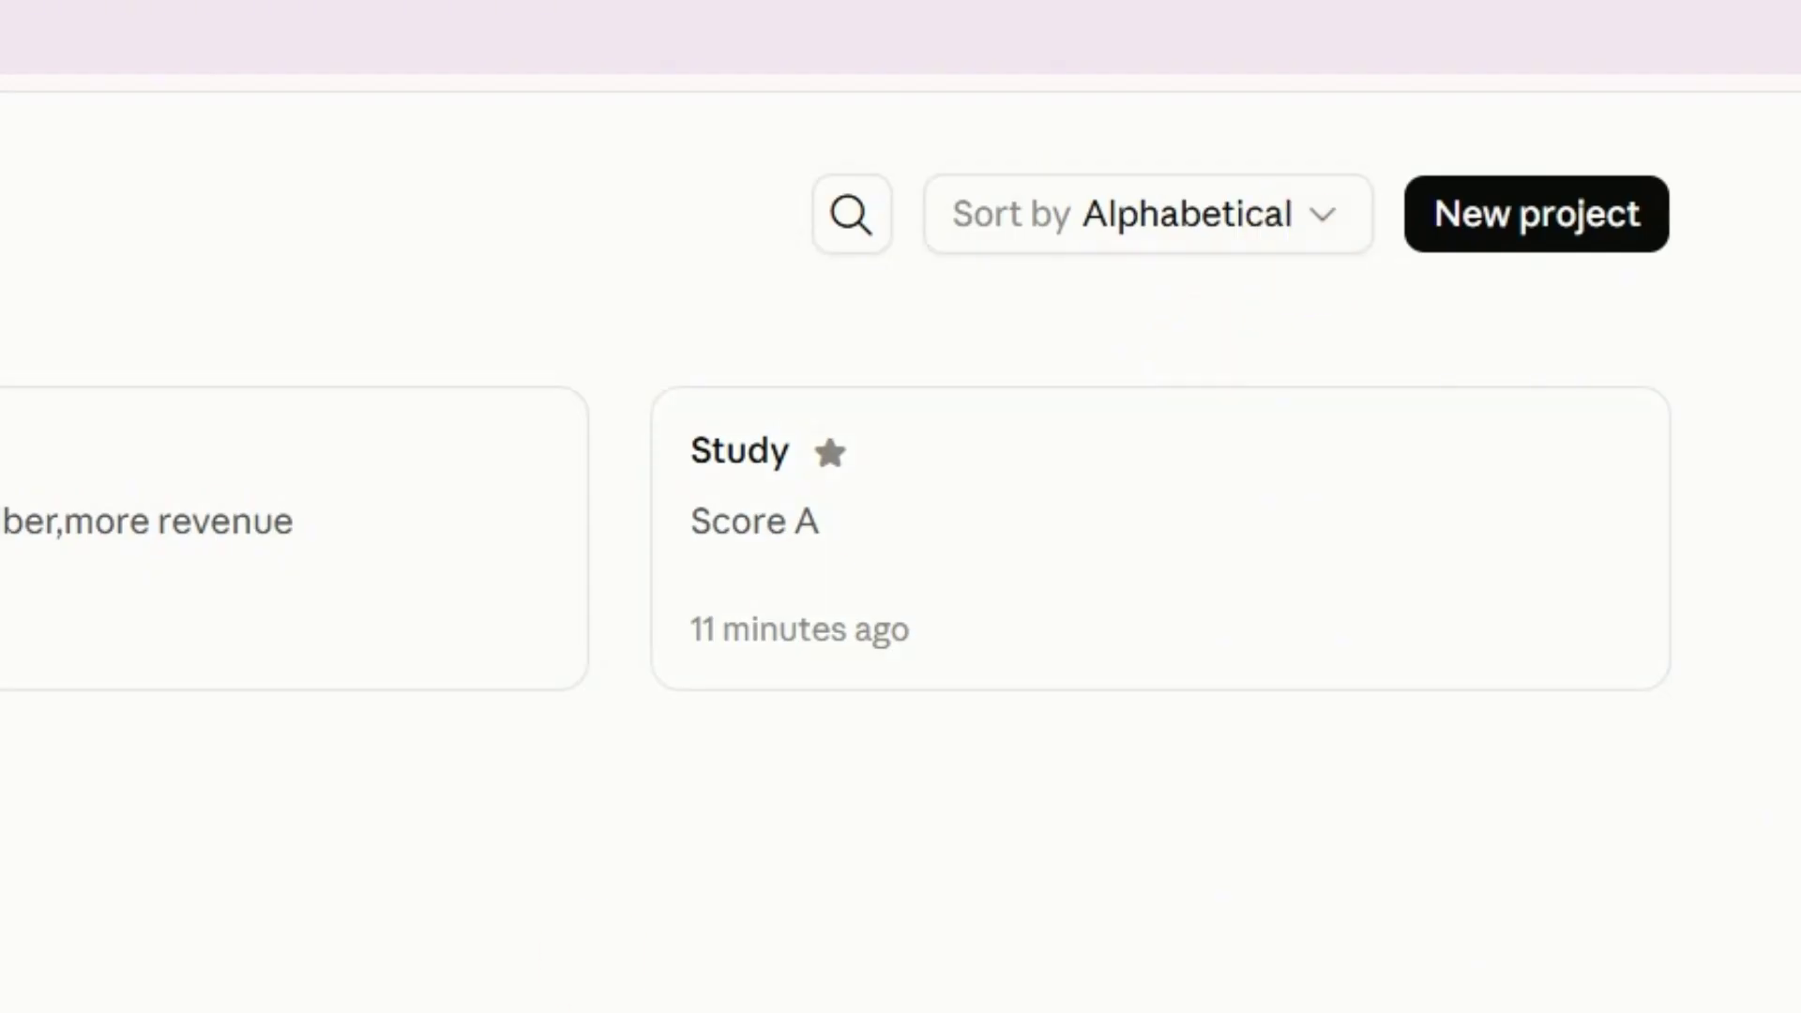
pyautogui.click(1323, 218)
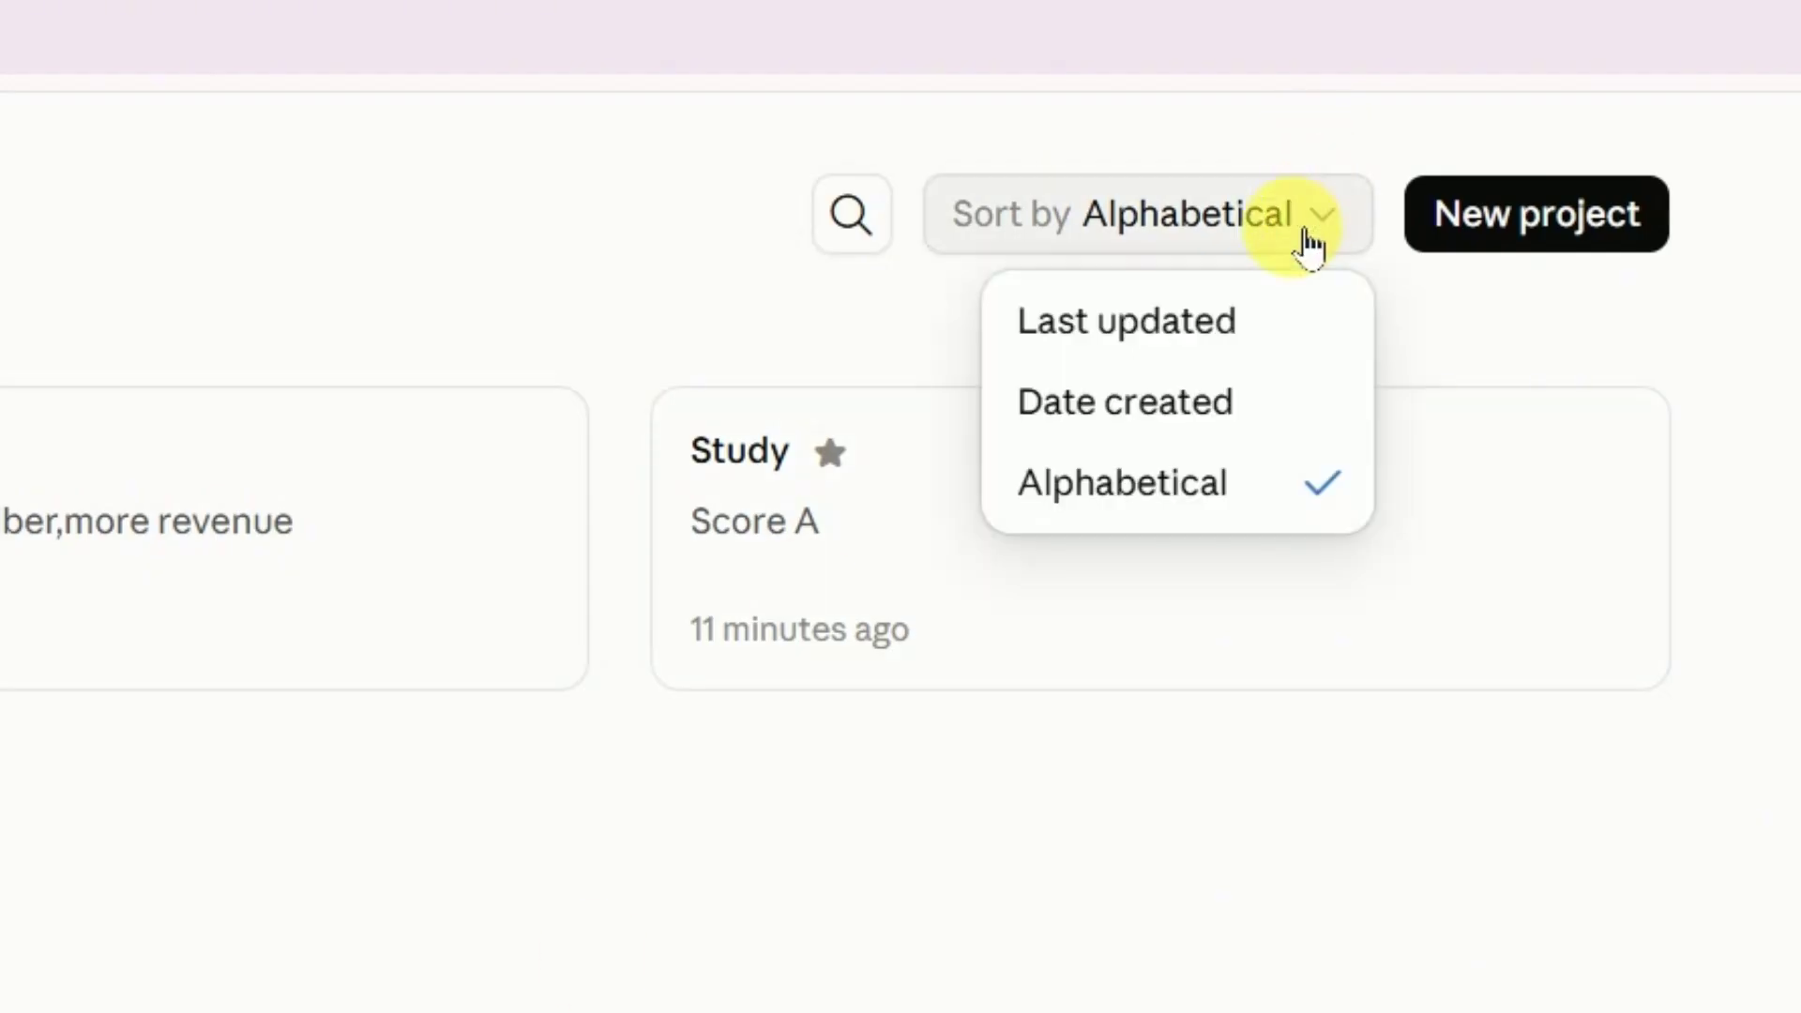
pyautogui.click(1107, 400)
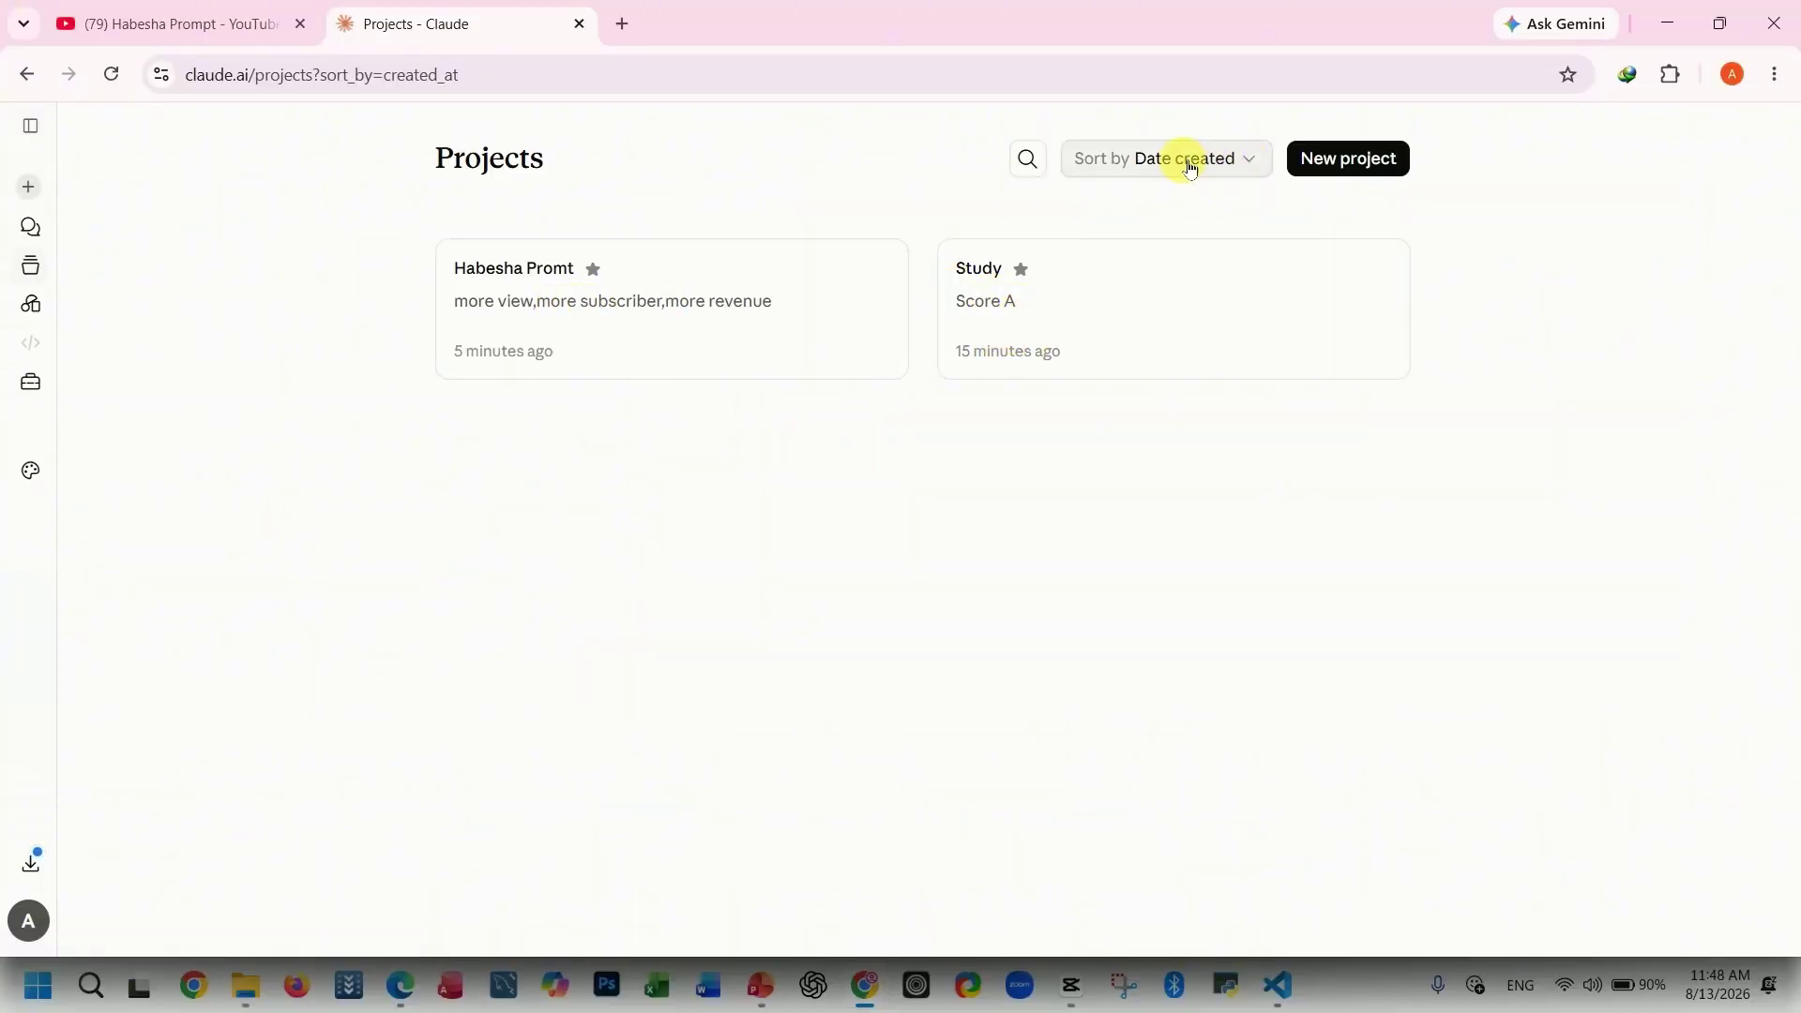
pyautogui.click(1028, 159)
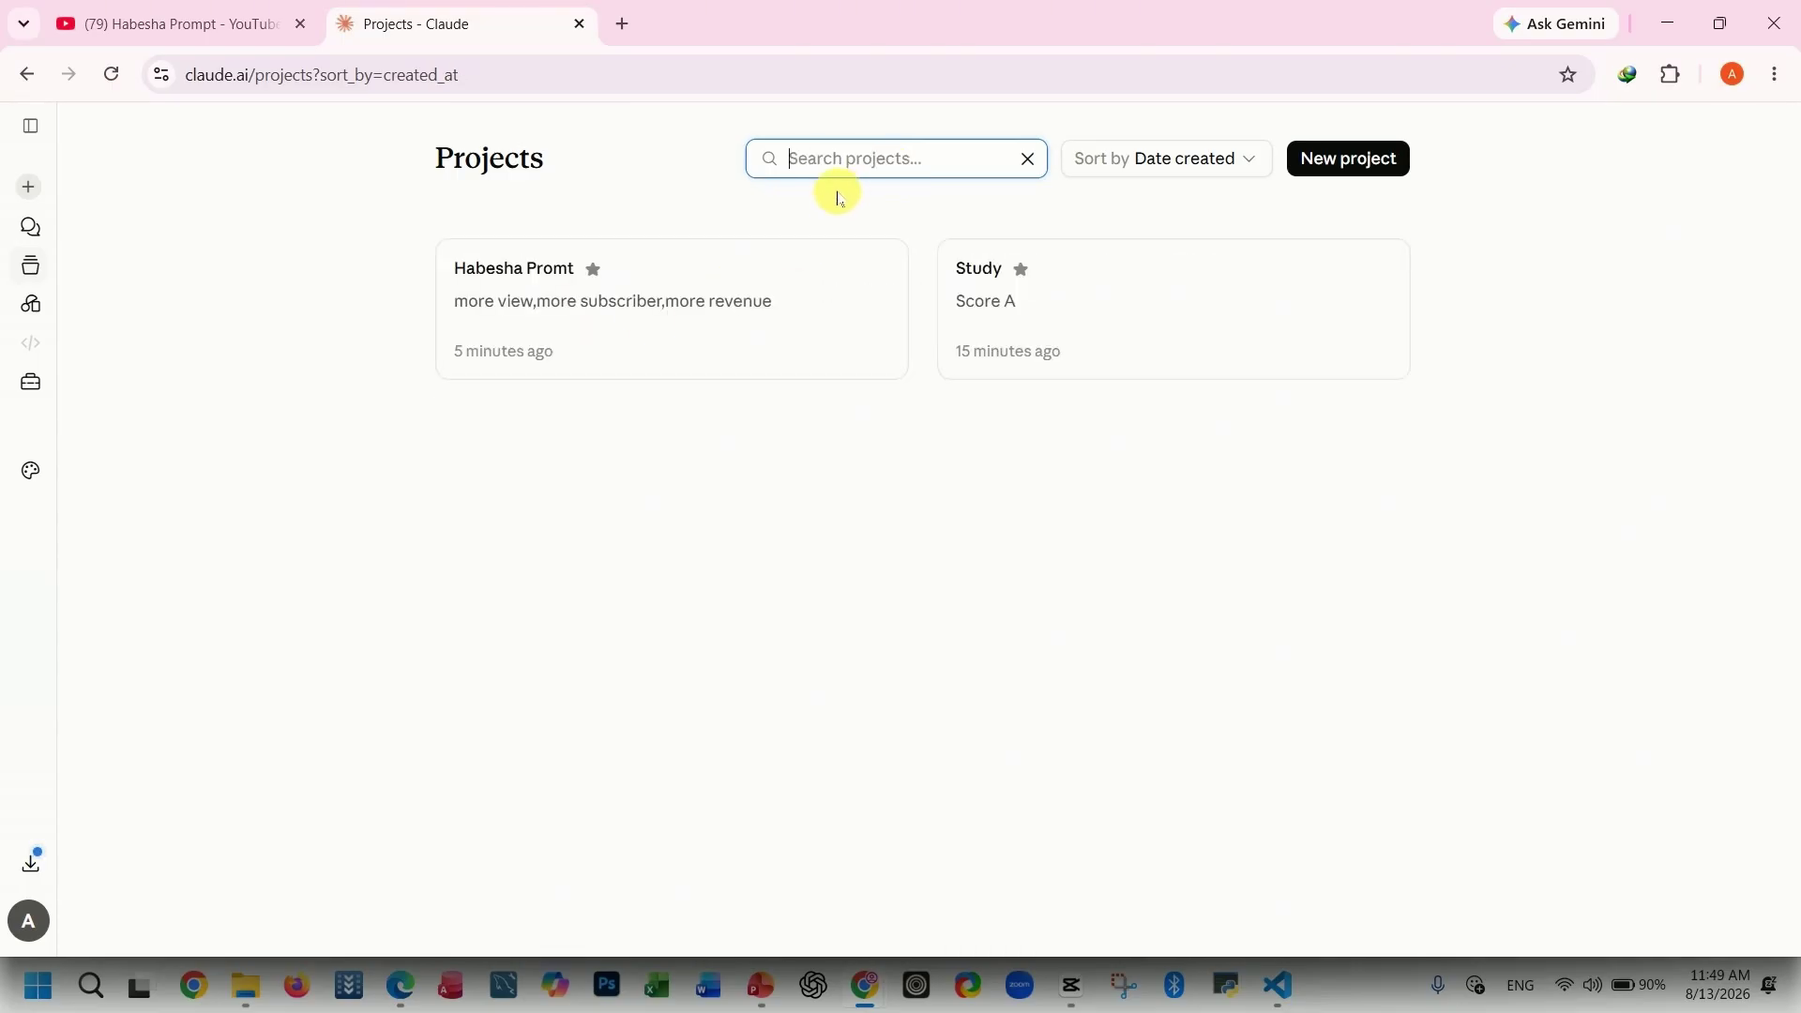
pyautogui.click(807, 532)
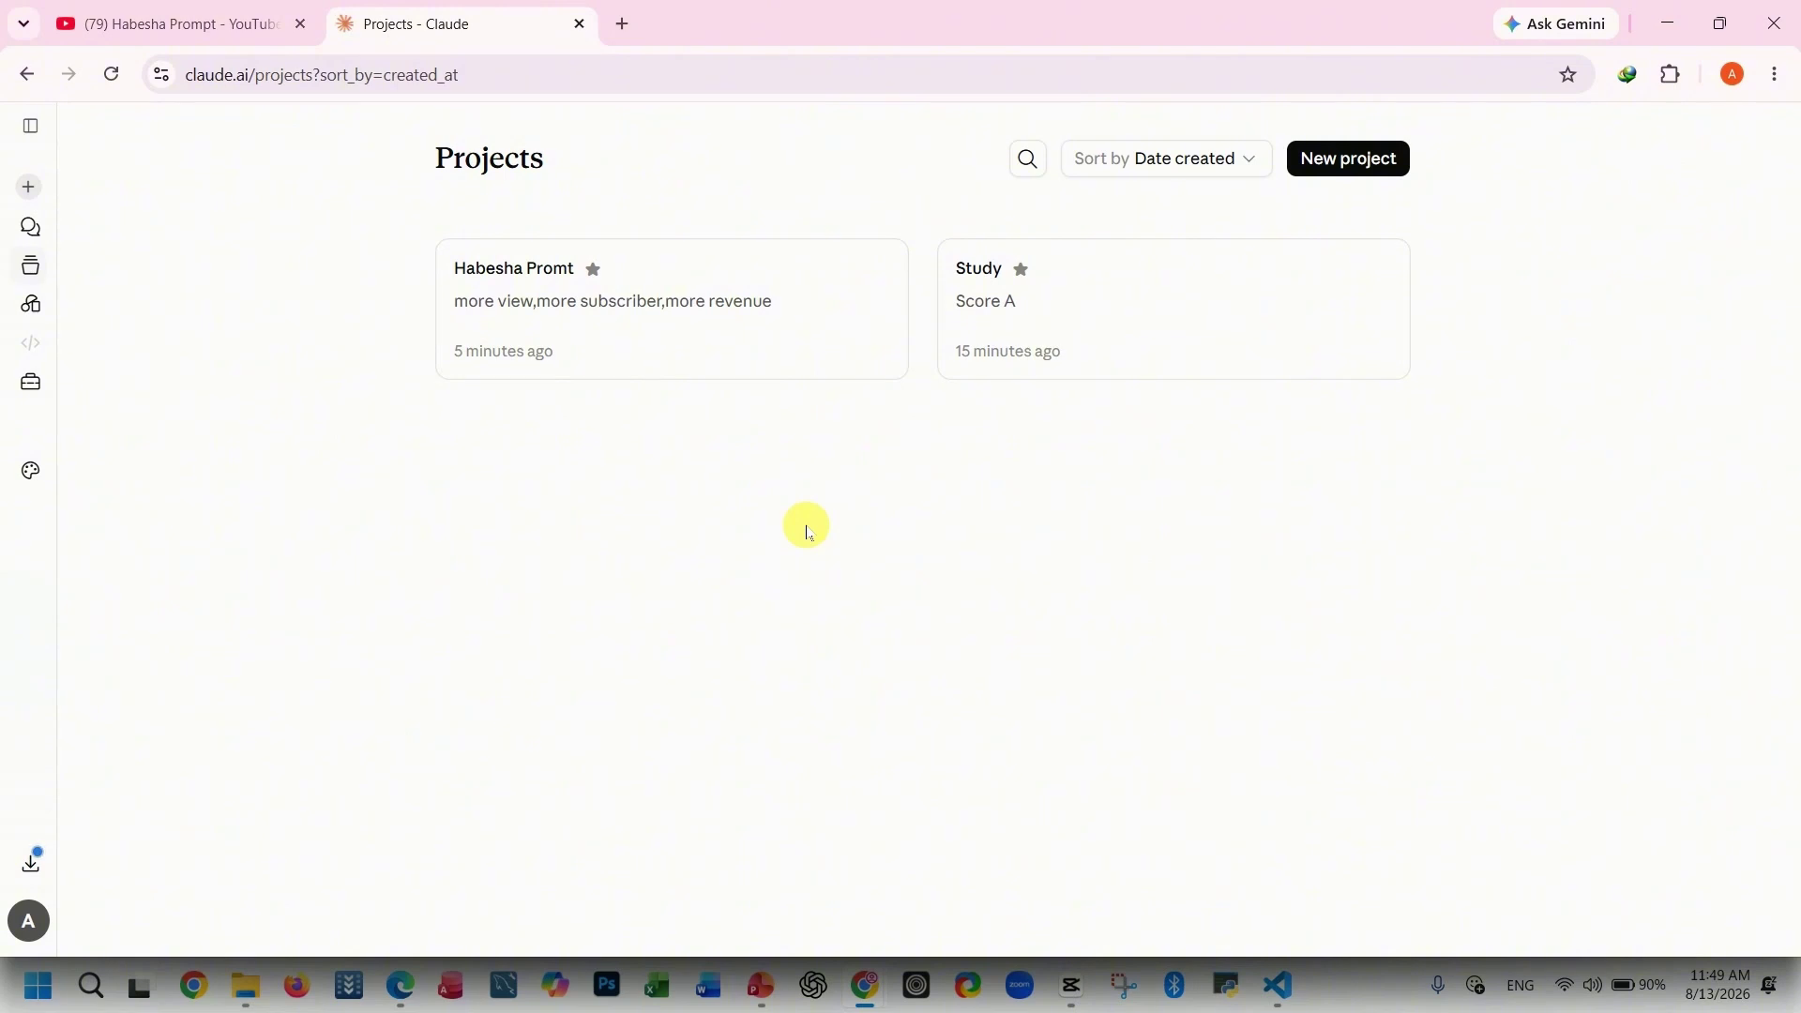
# - Create a project named "Job Search / Career Project" without a description and return to the Projects page
pyautogui.click(1319, 161)
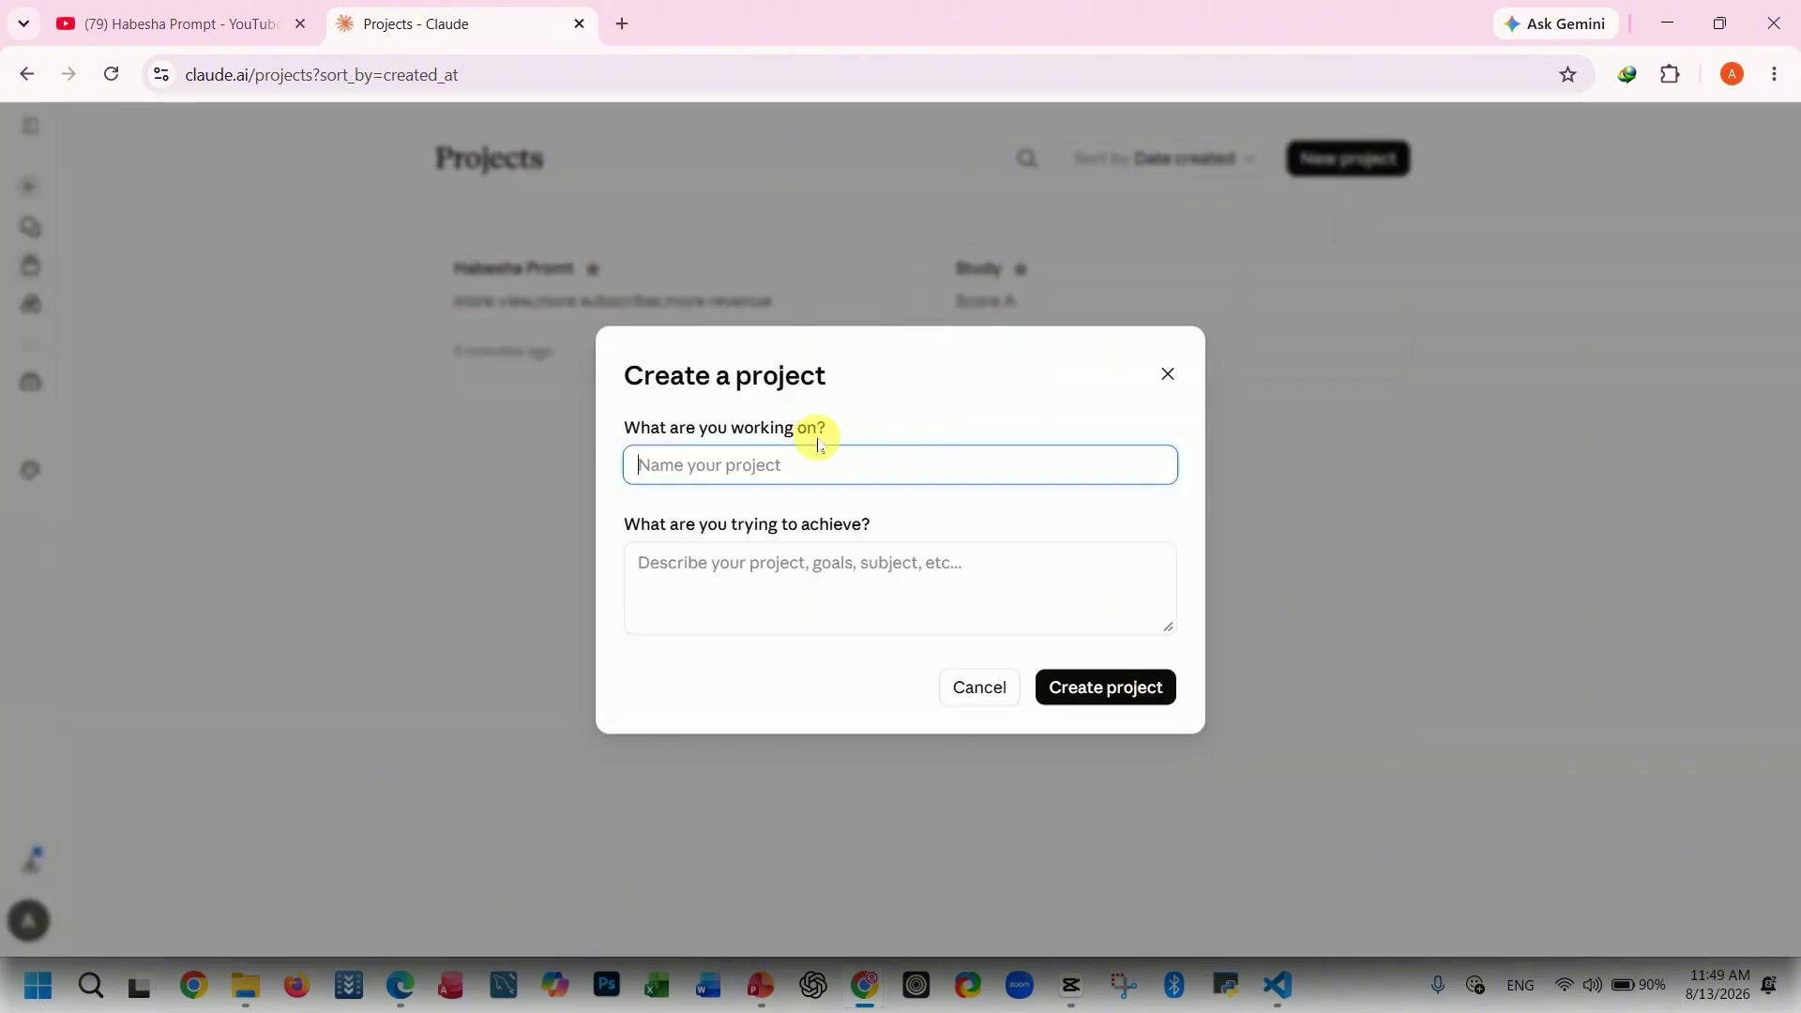
pyautogui.write('Job Search / Career Project')
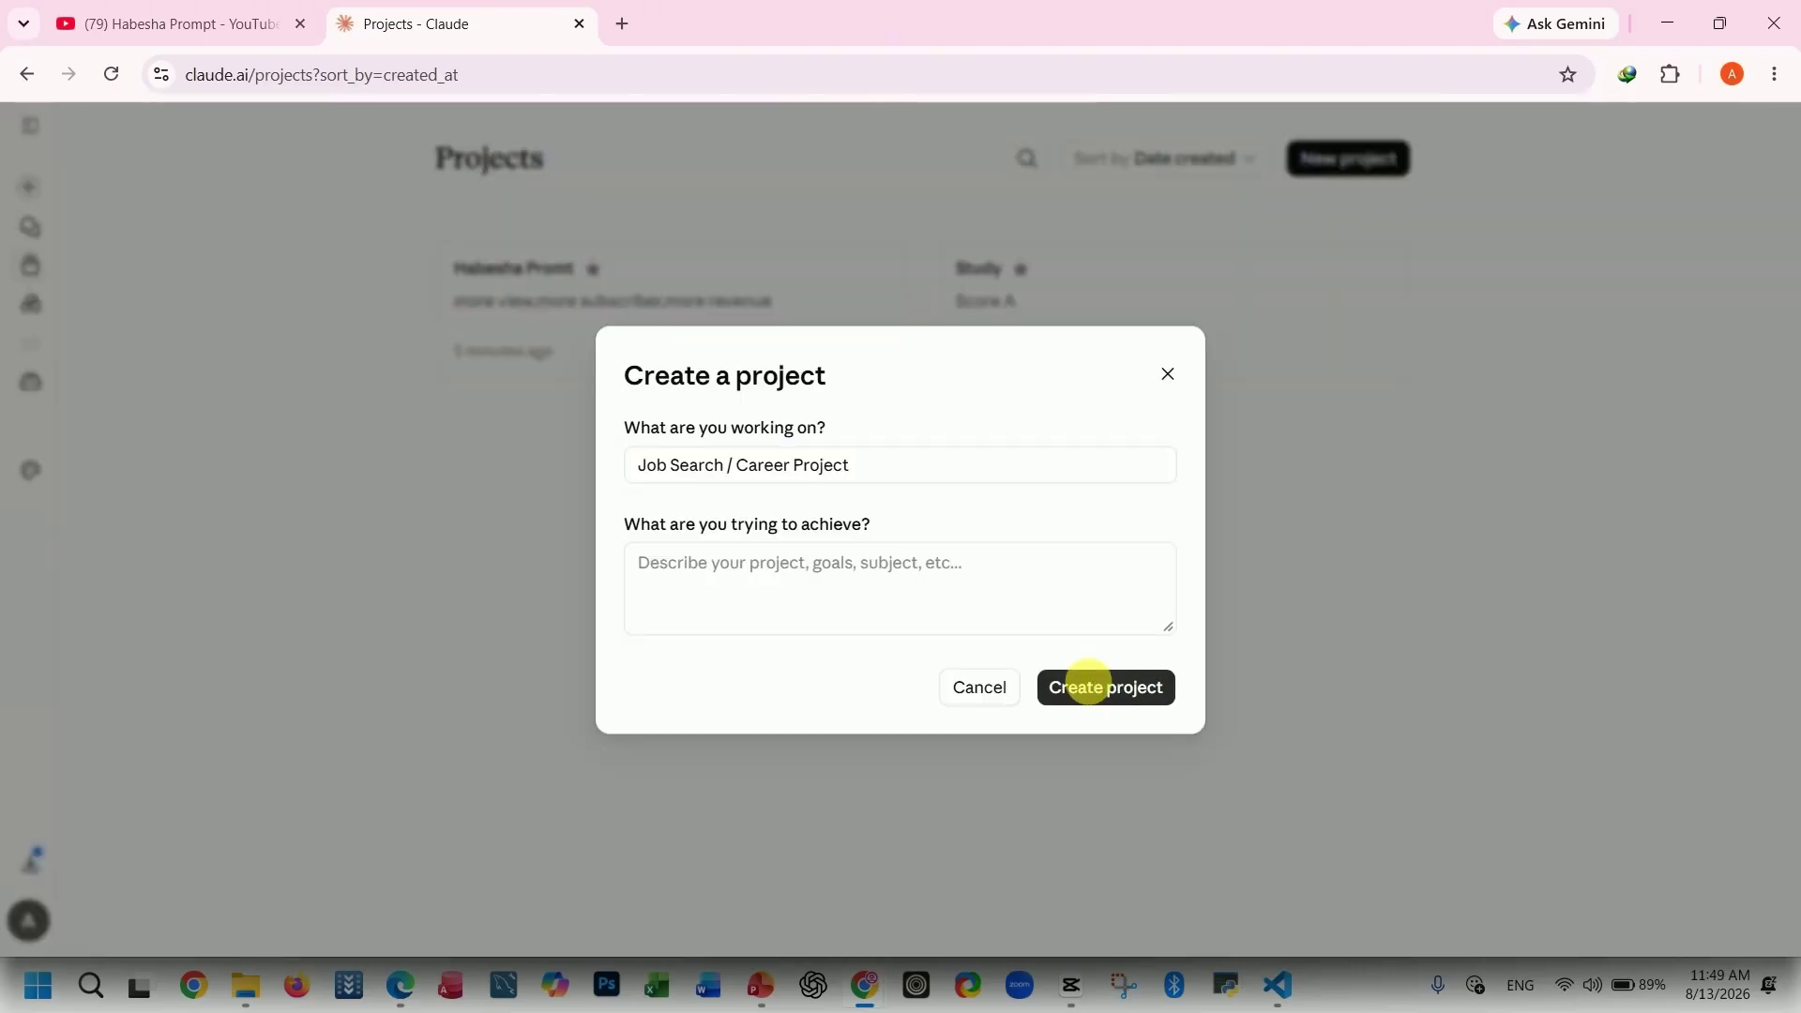
pyautogui.click(1088, 686)
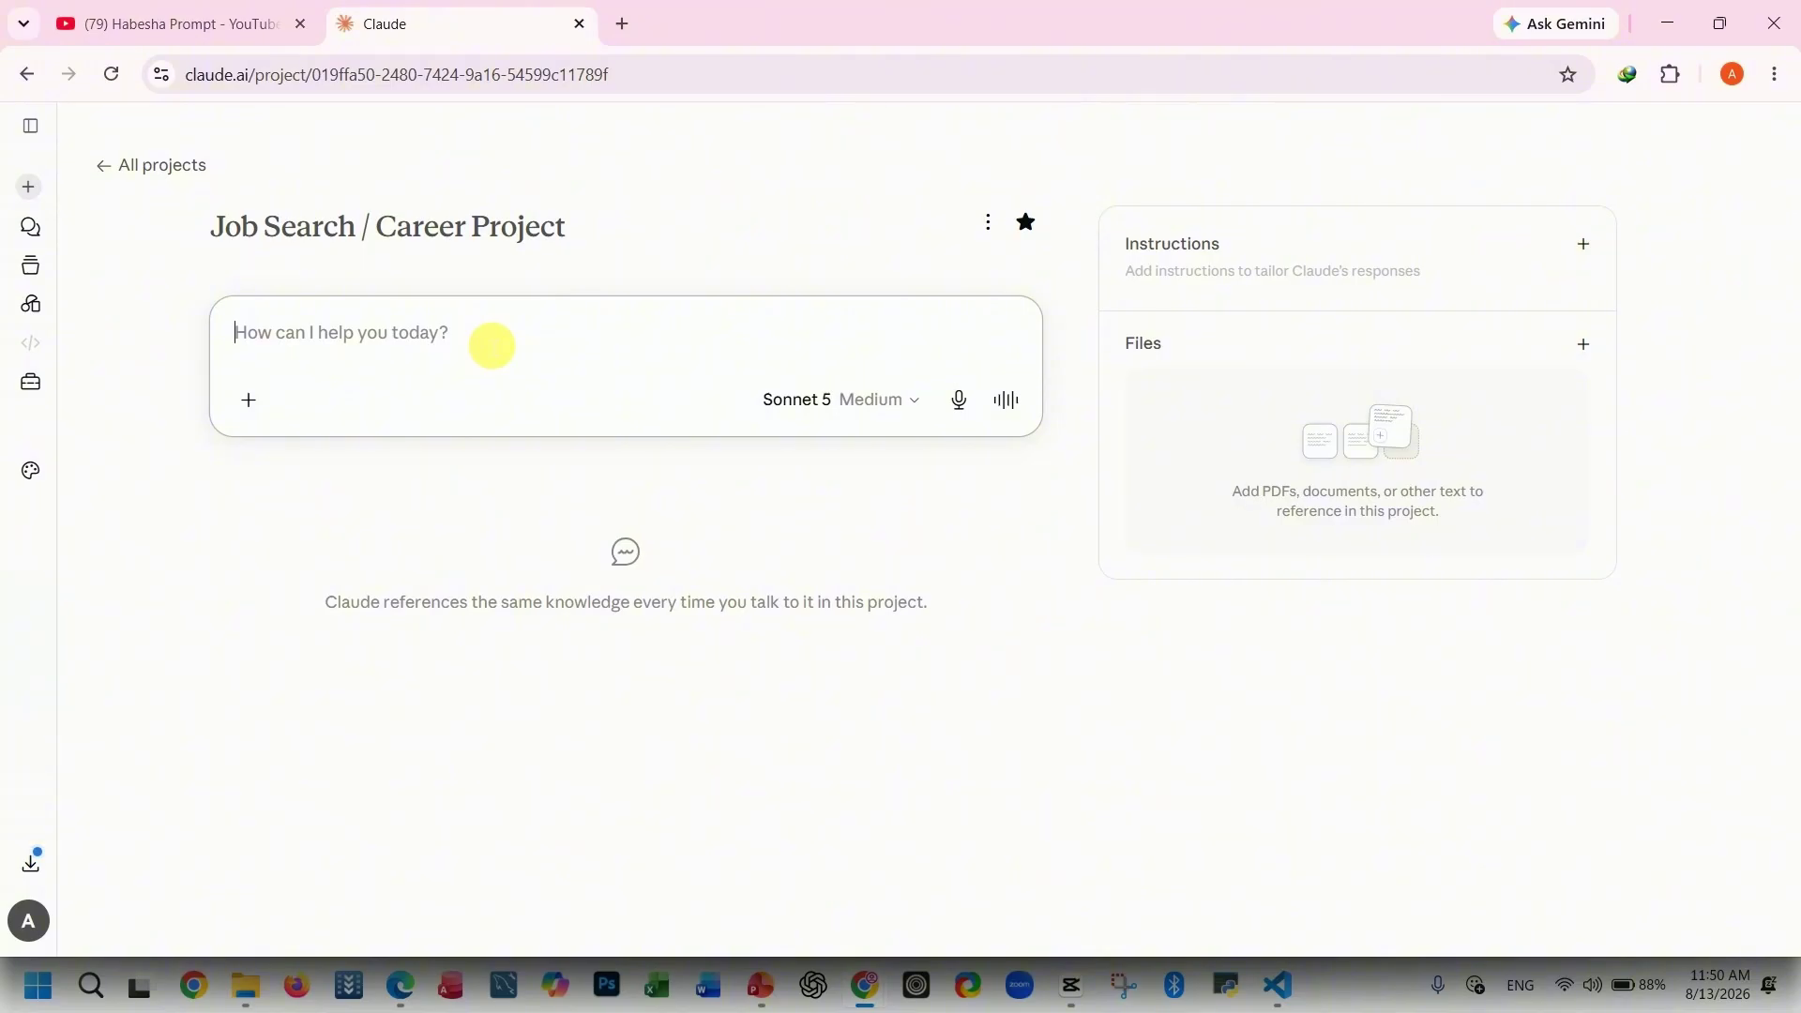
pyautogui.click(30, 266)
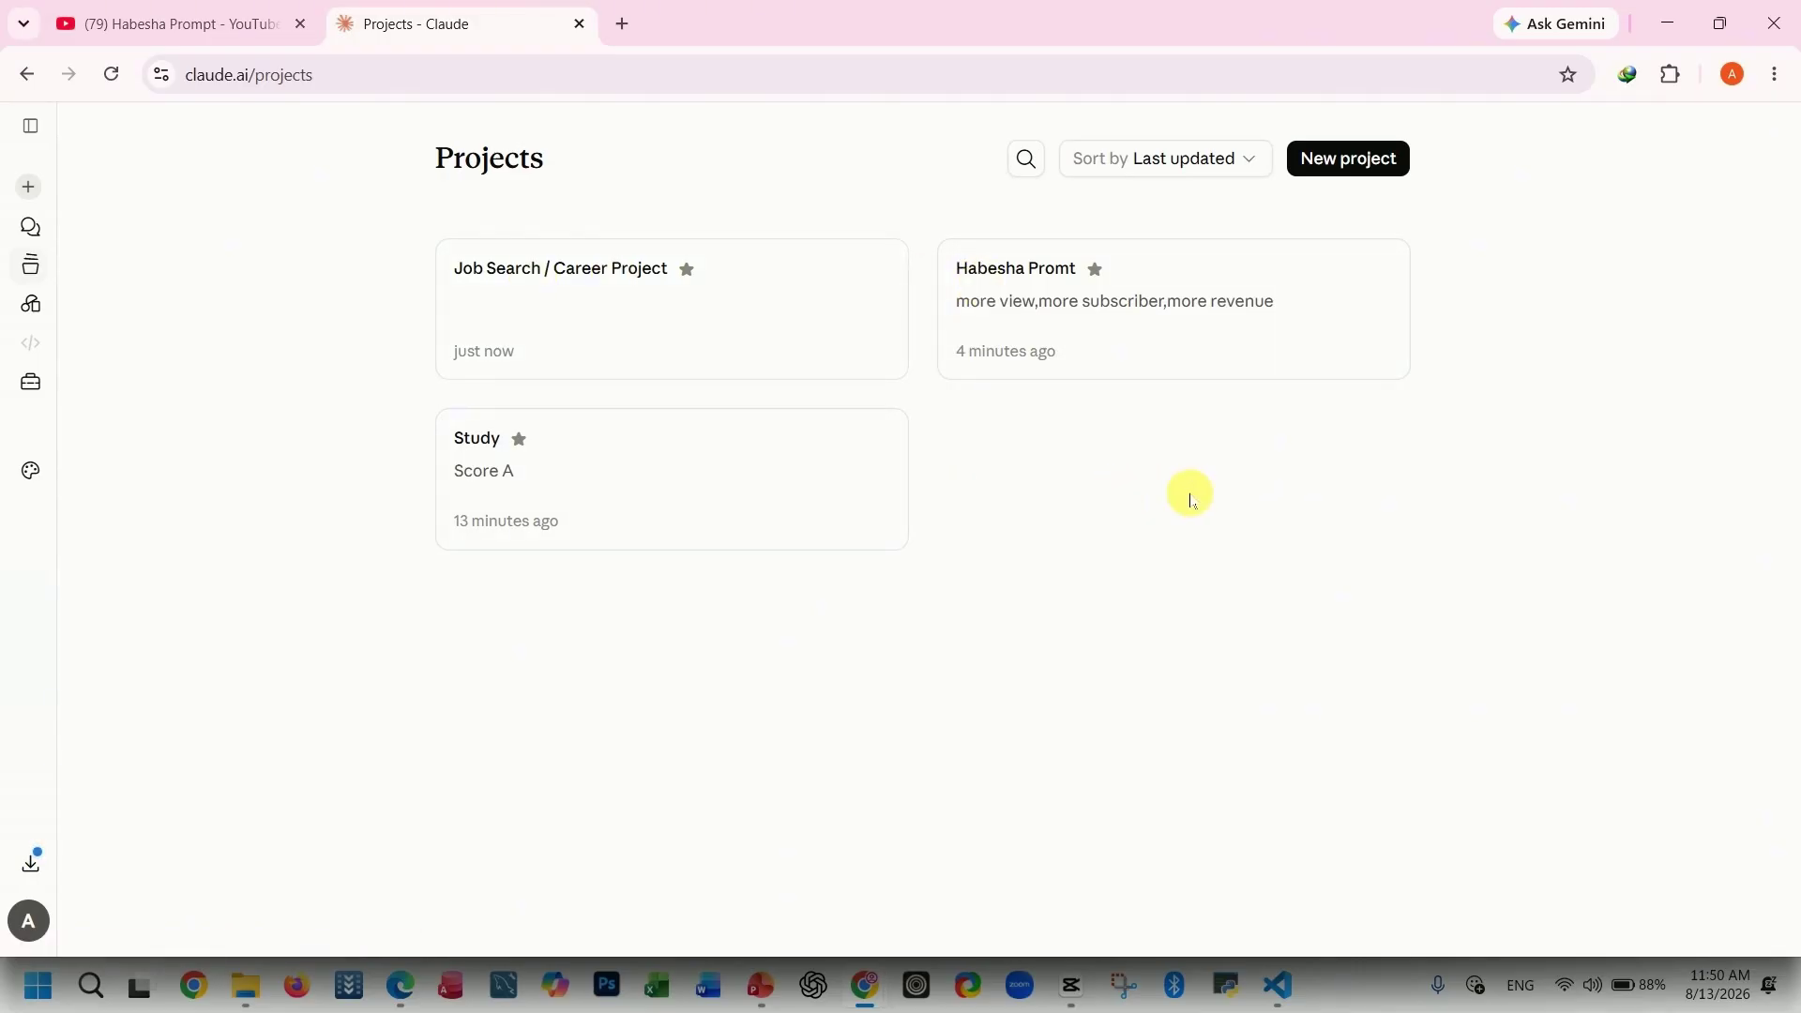
# - Start a new chat, expand the sidebar, and open the Artifacts page to begin a new artifact
pyautogui.hotkey('ctrl', 'shift', 'o')
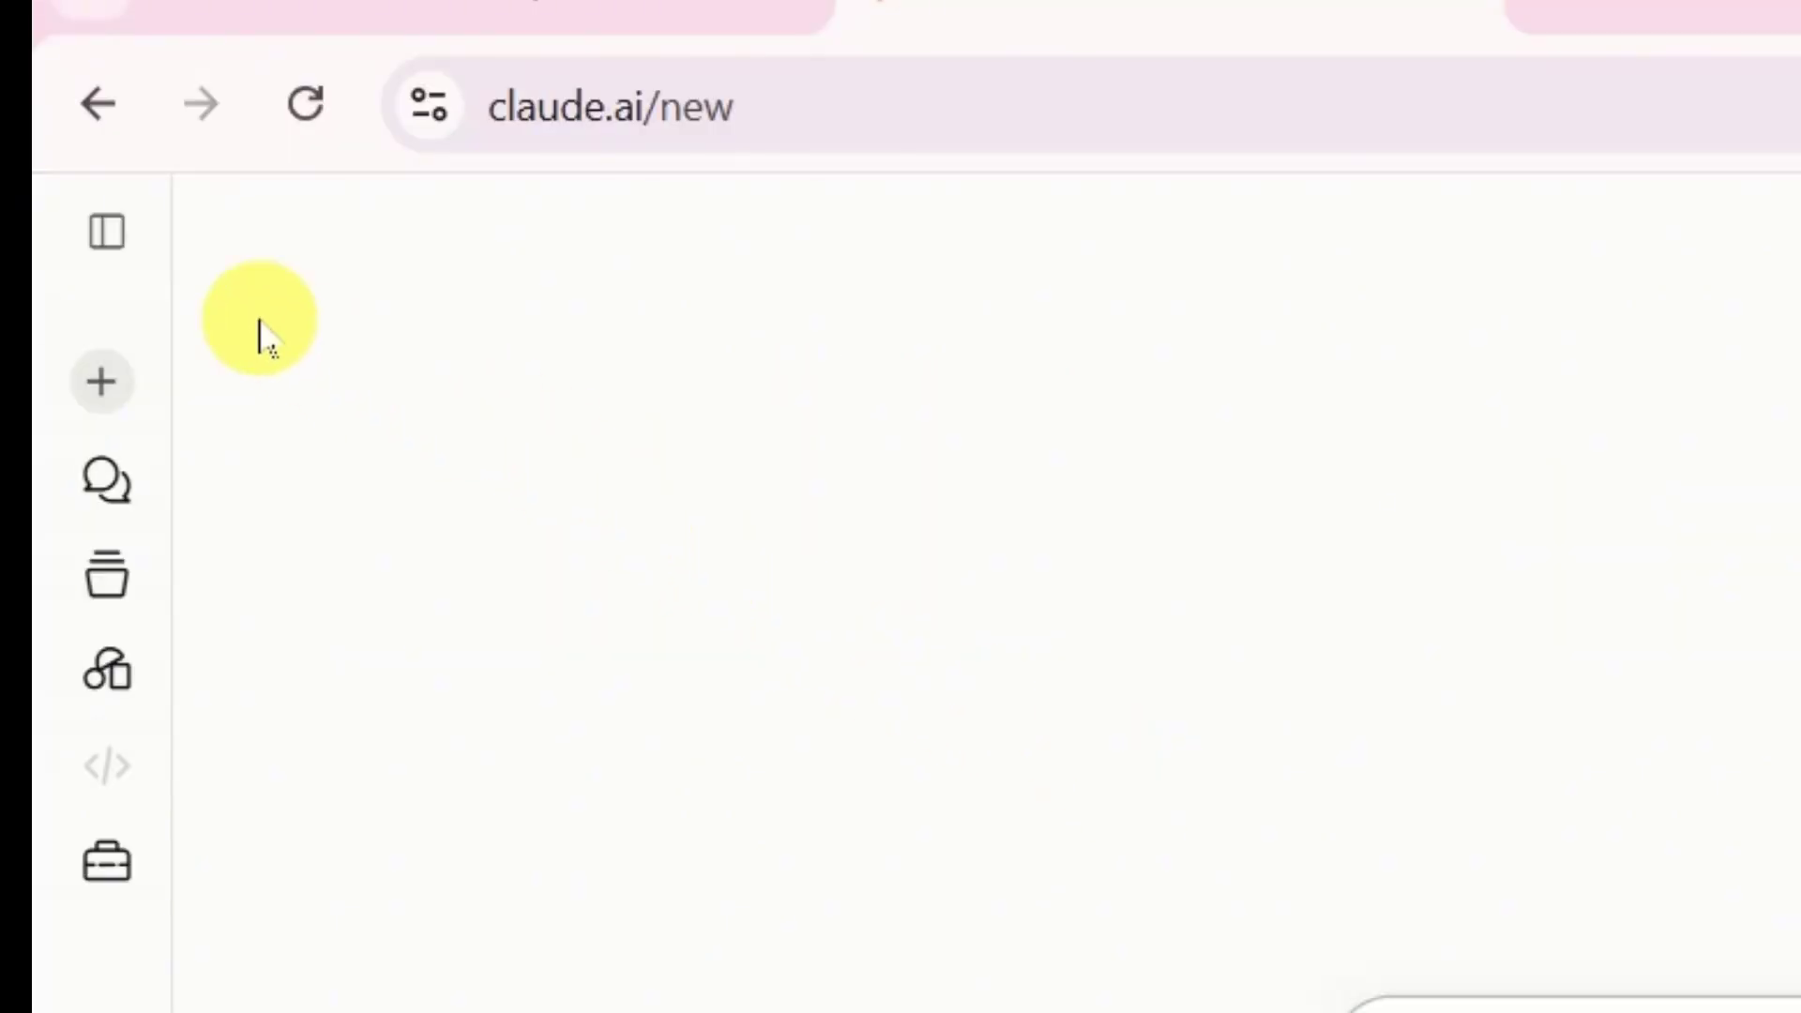
pyautogui.click(134, 237)
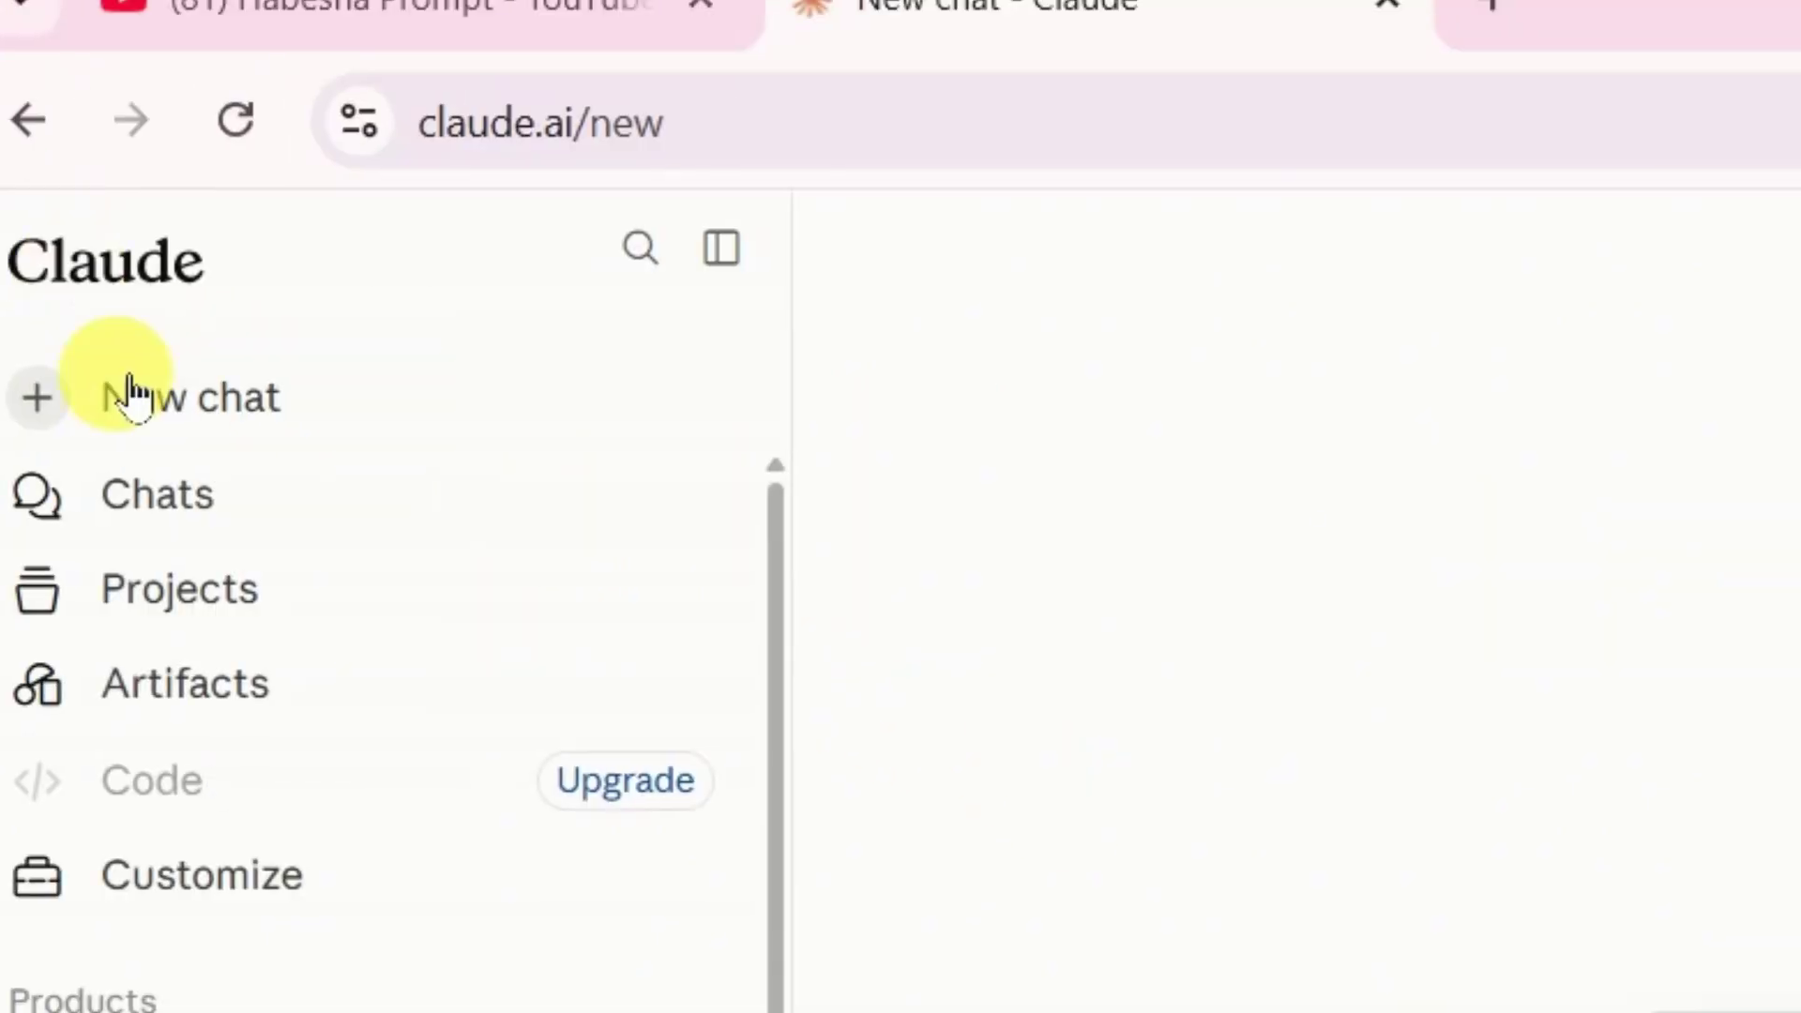
pyautogui.click(221, 720)
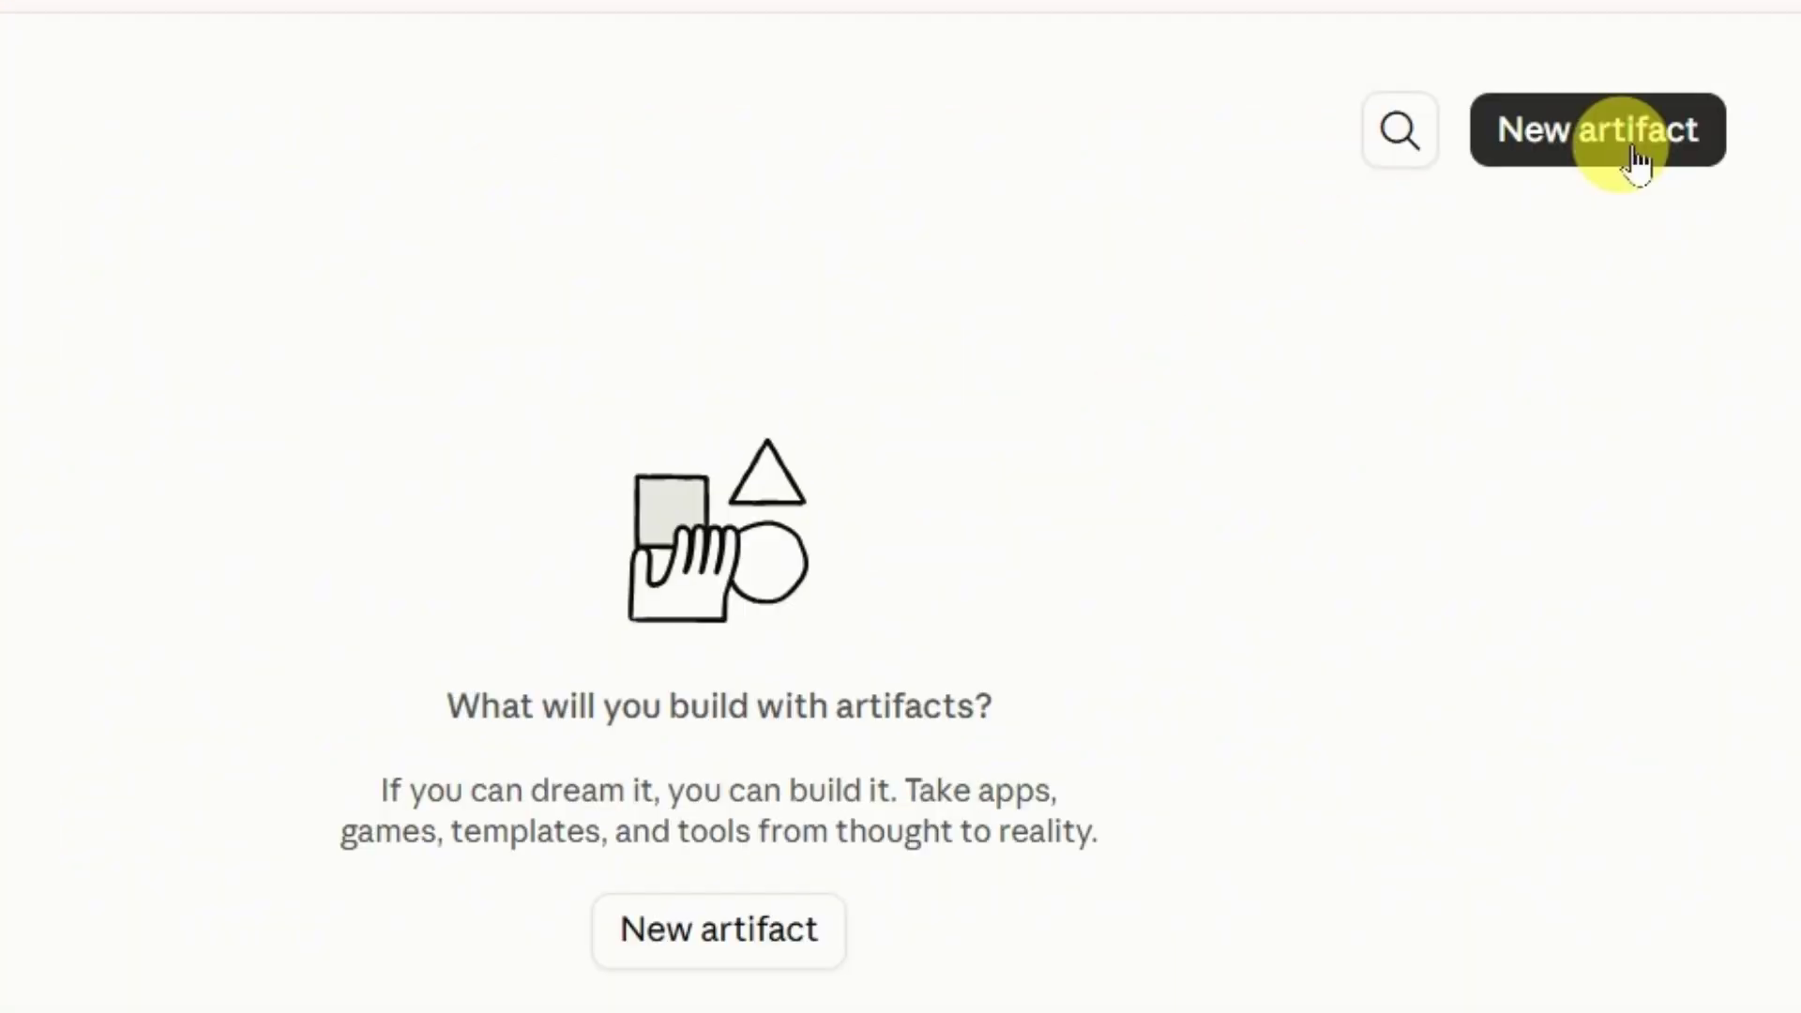
pyautogui.click(760, 961)
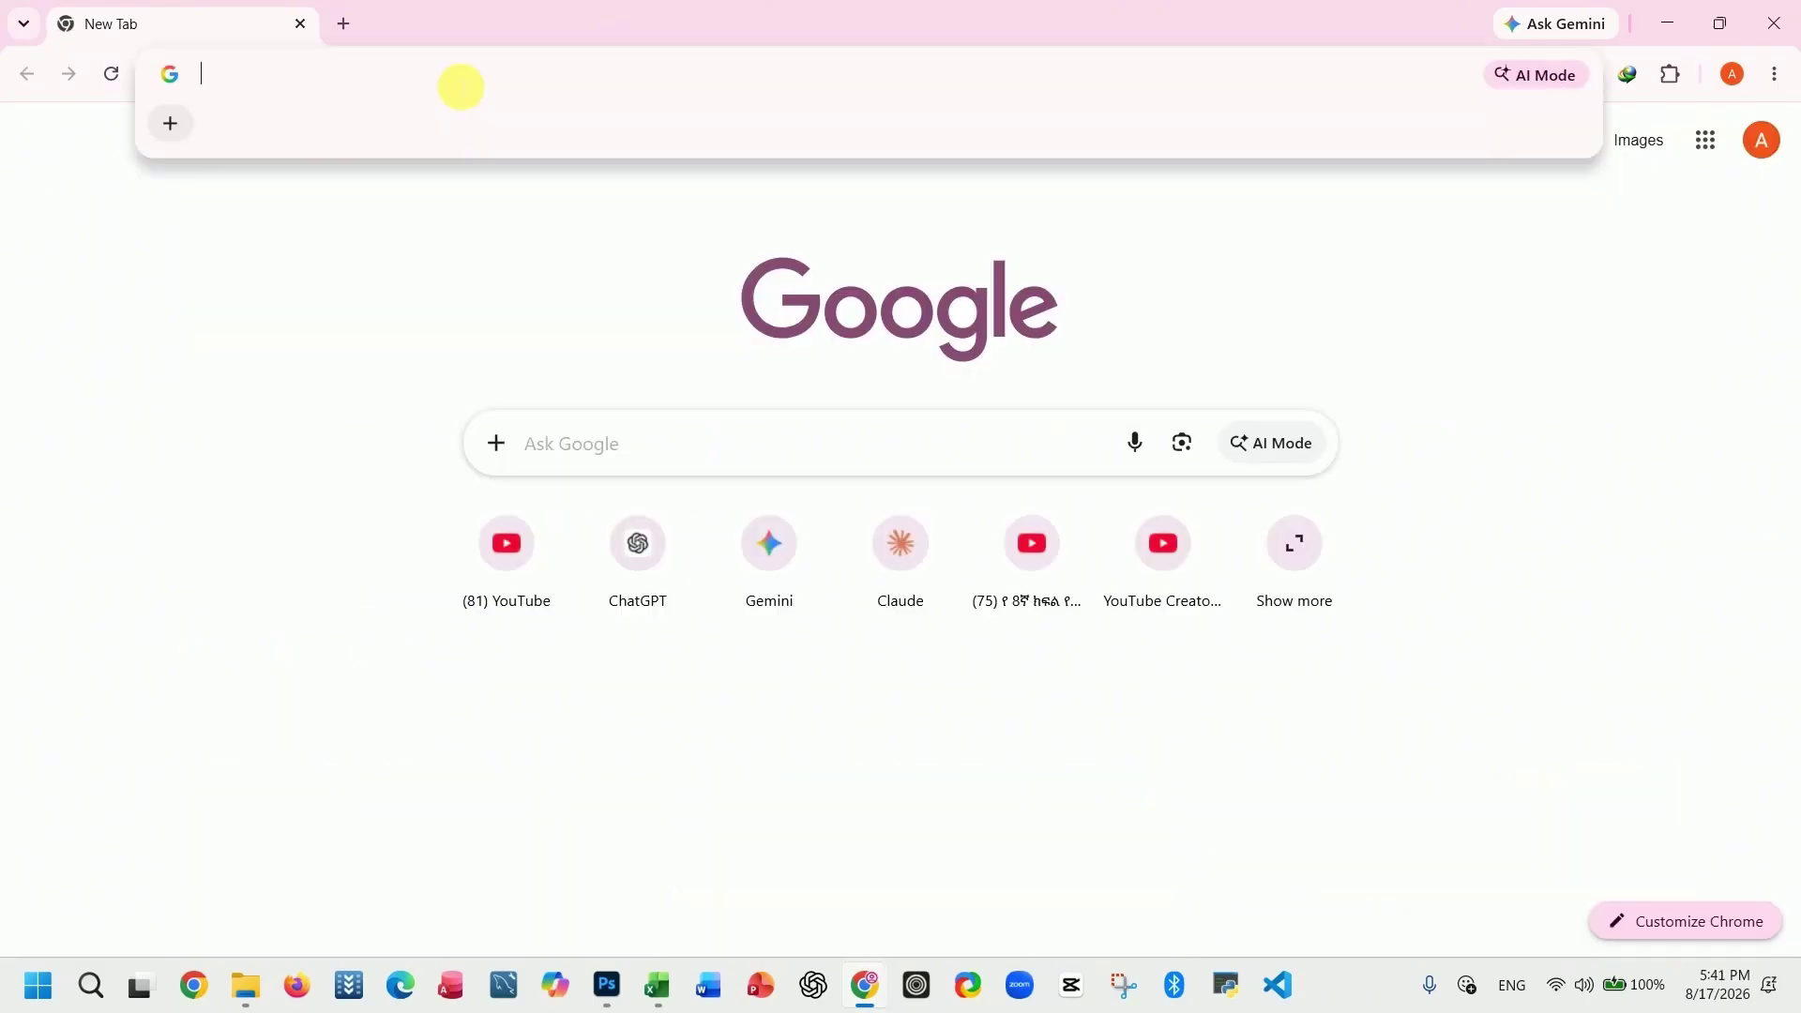
# - Load claude.ai in the empty browser tab and open its Artifacts page
pyautogui.write('cl')
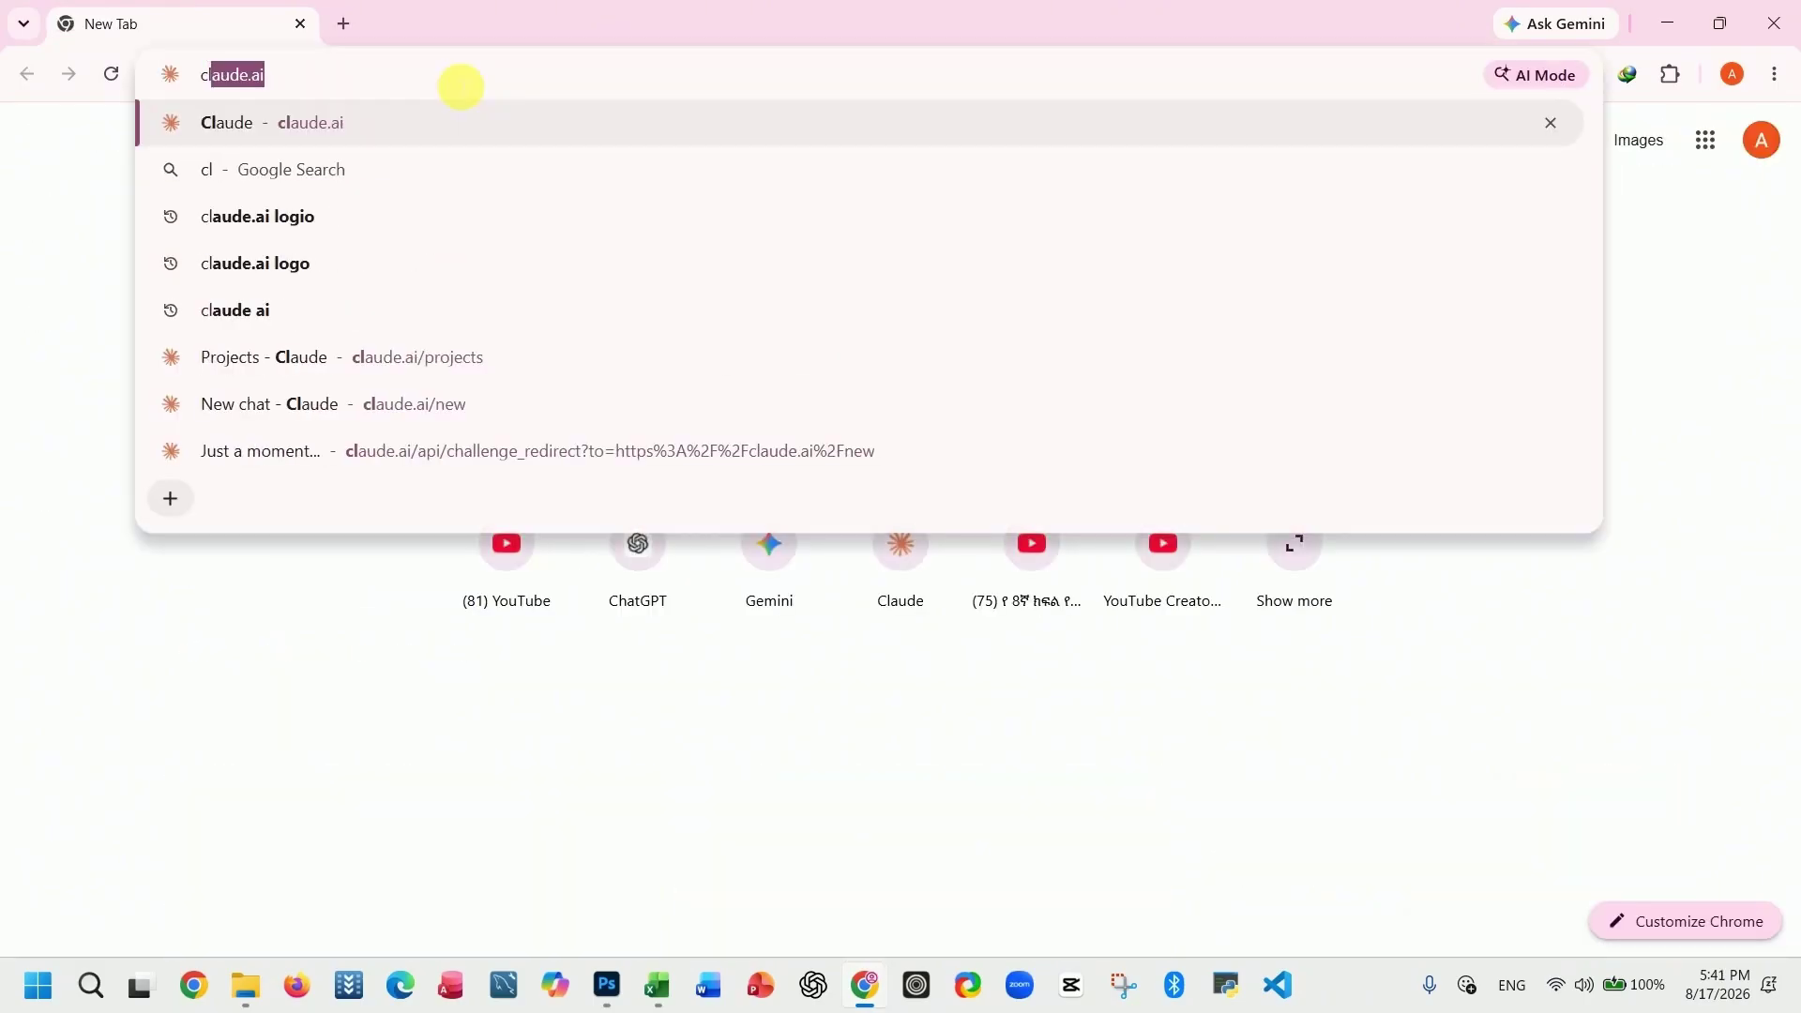
pyautogui.press('Return')
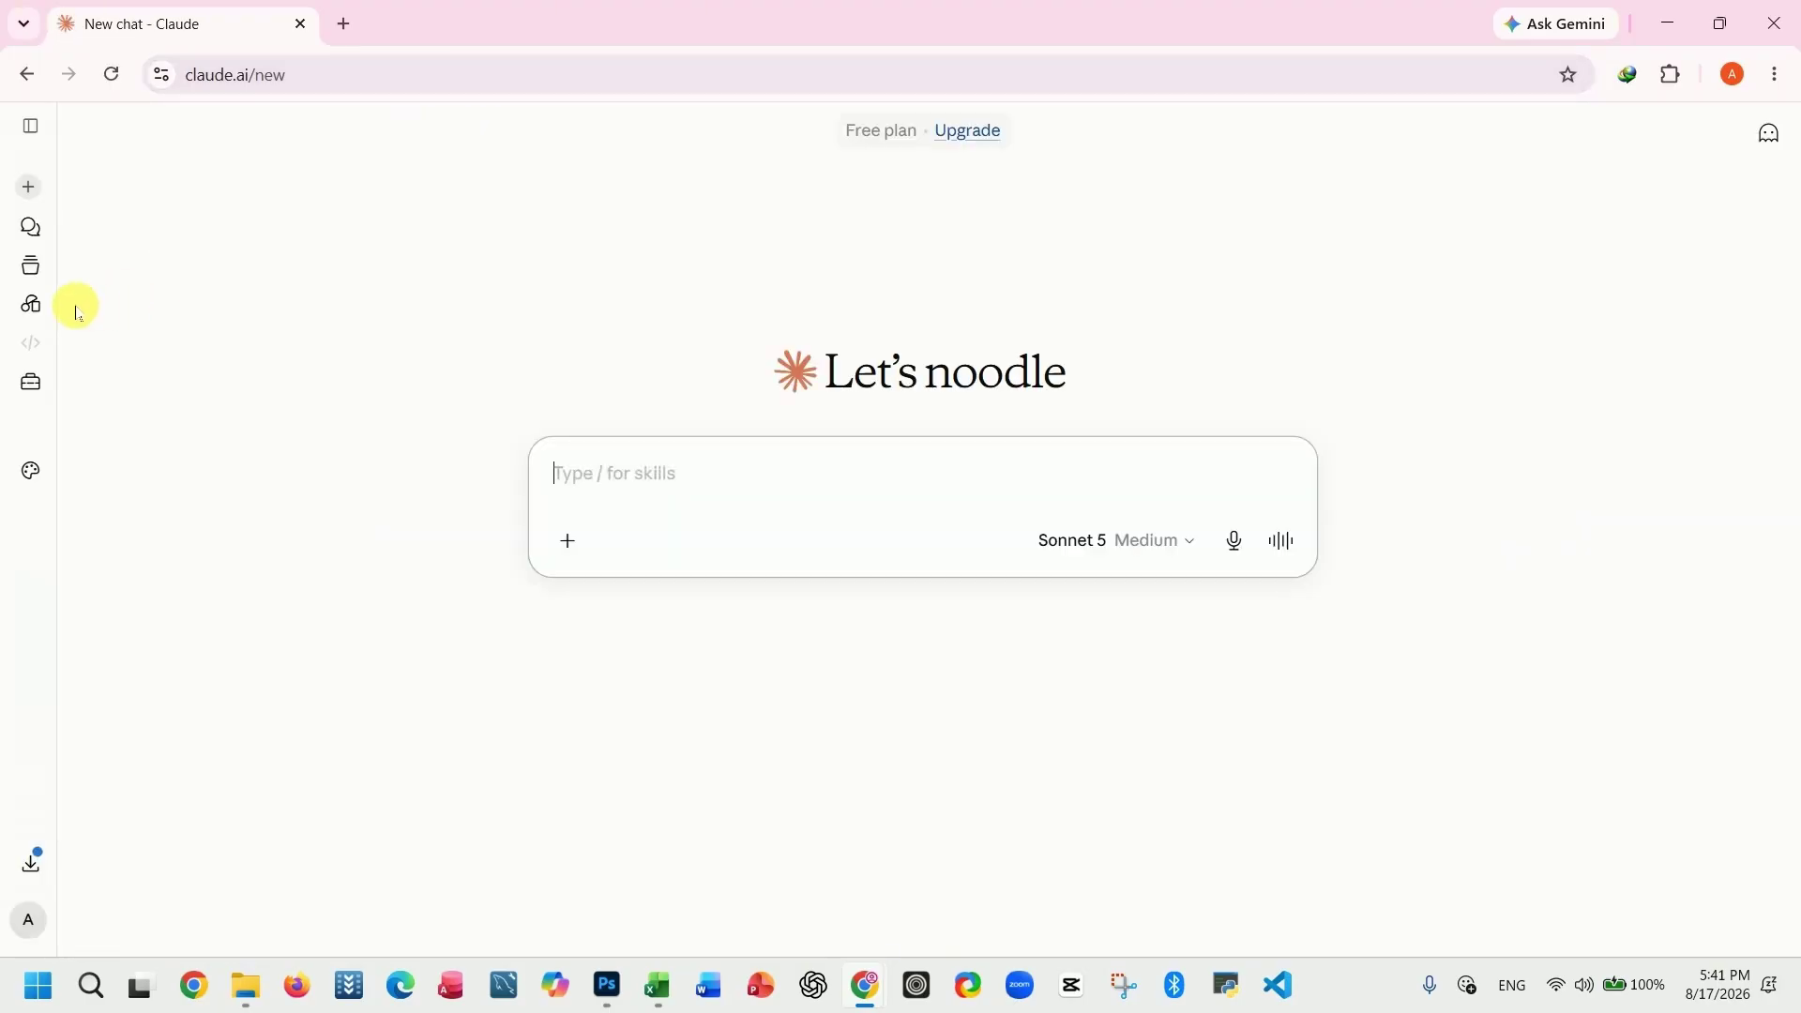
pyautogui.click(32, 305)
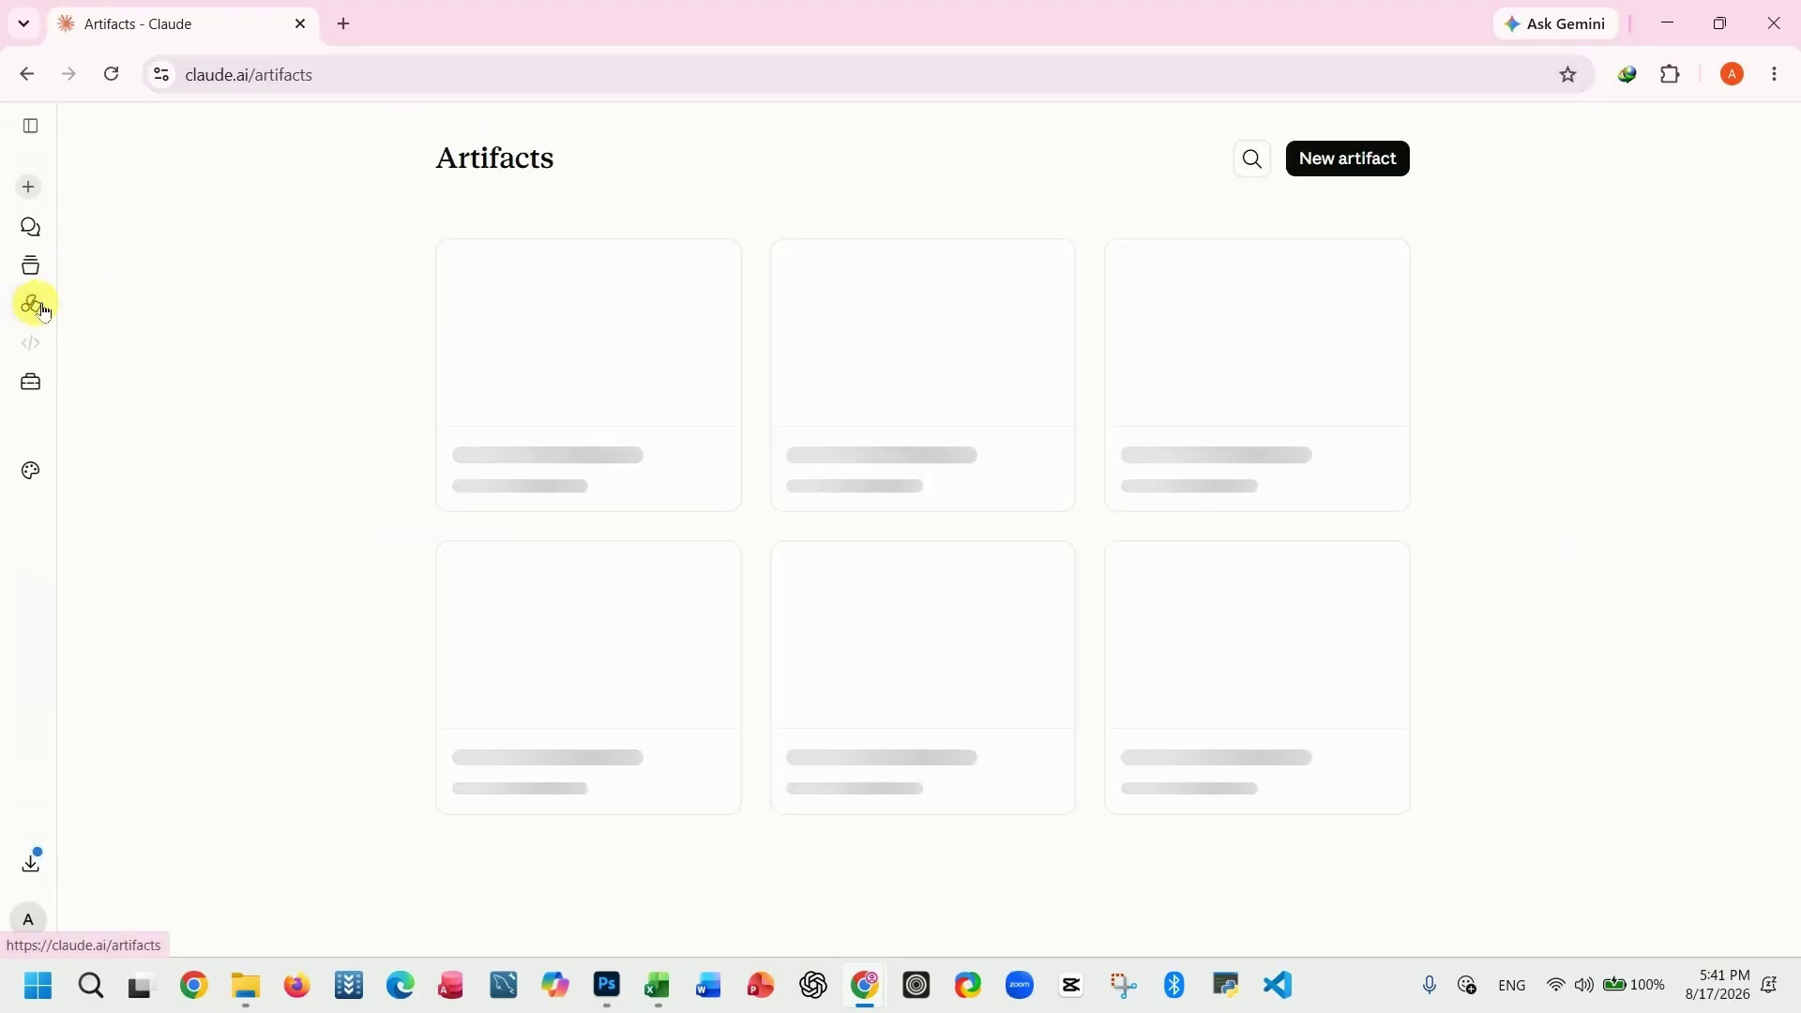
# - Start an Apps and websites artifact and request a modern, responsive portfolio website for YouTube creator Adnakot with home, About, YouTube videos and Contact sections
pyautogui.click(1351, 165)
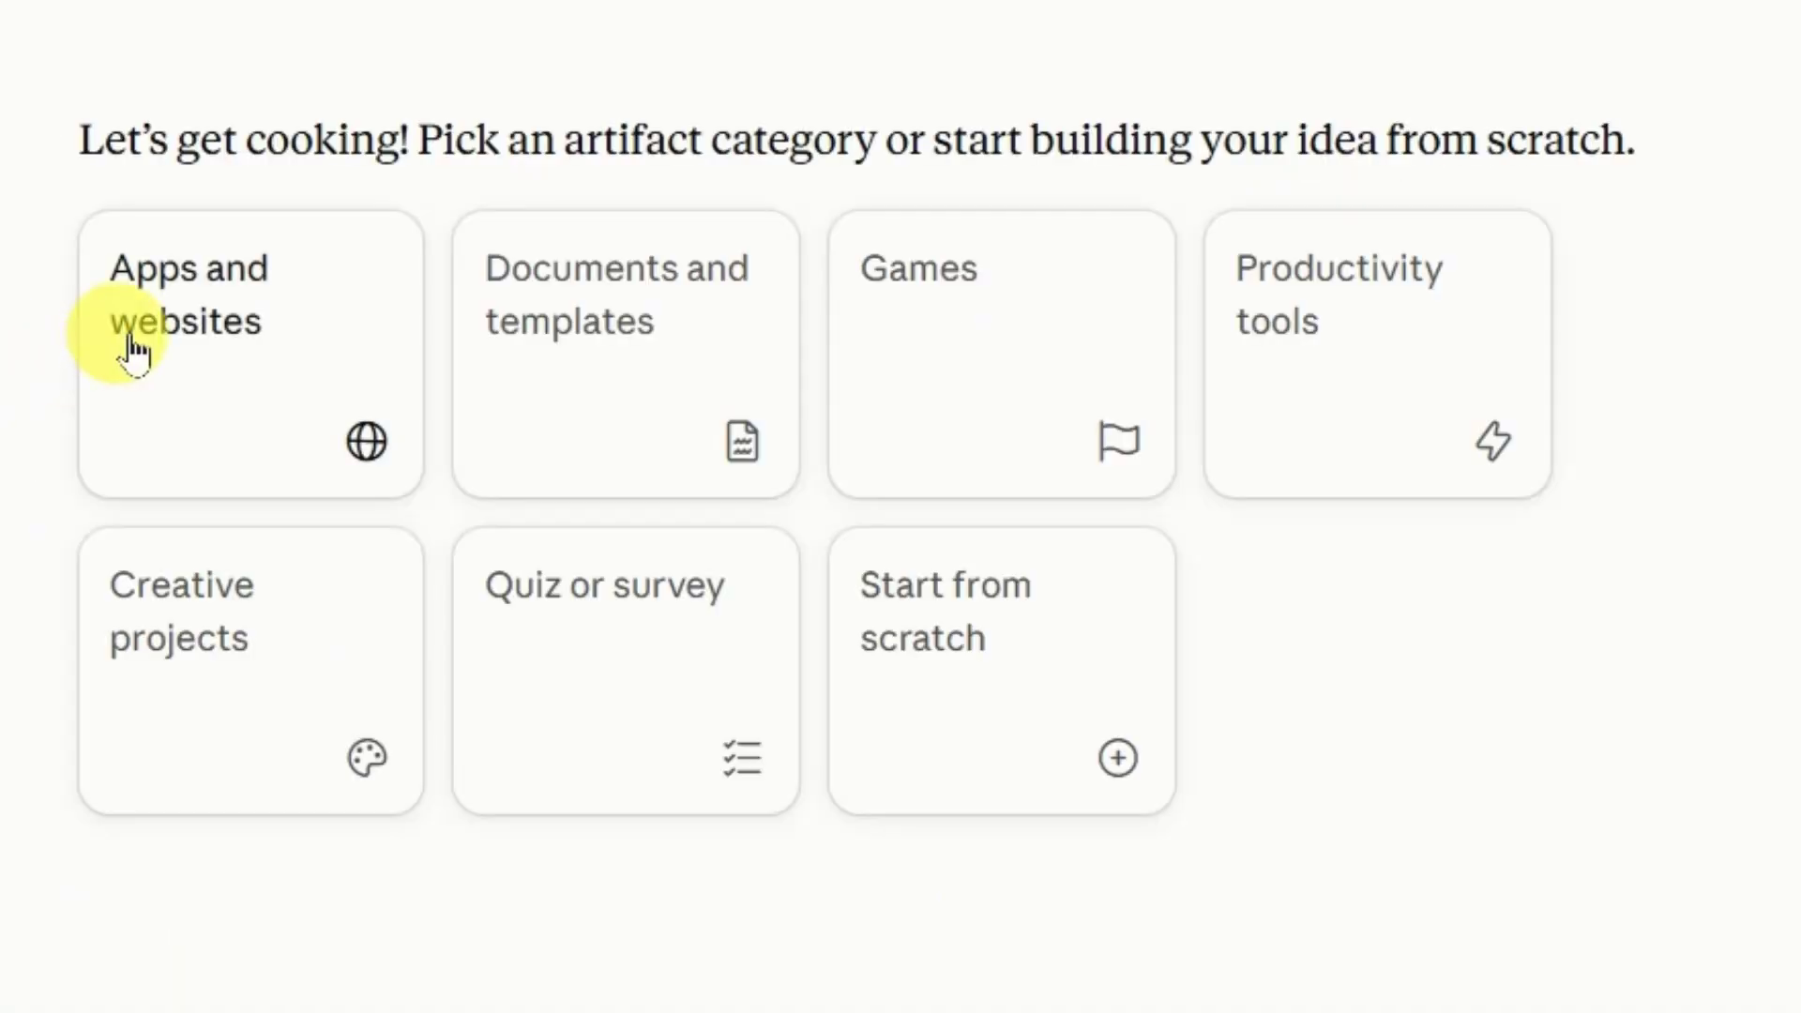
pyautogui.click(265, 354)
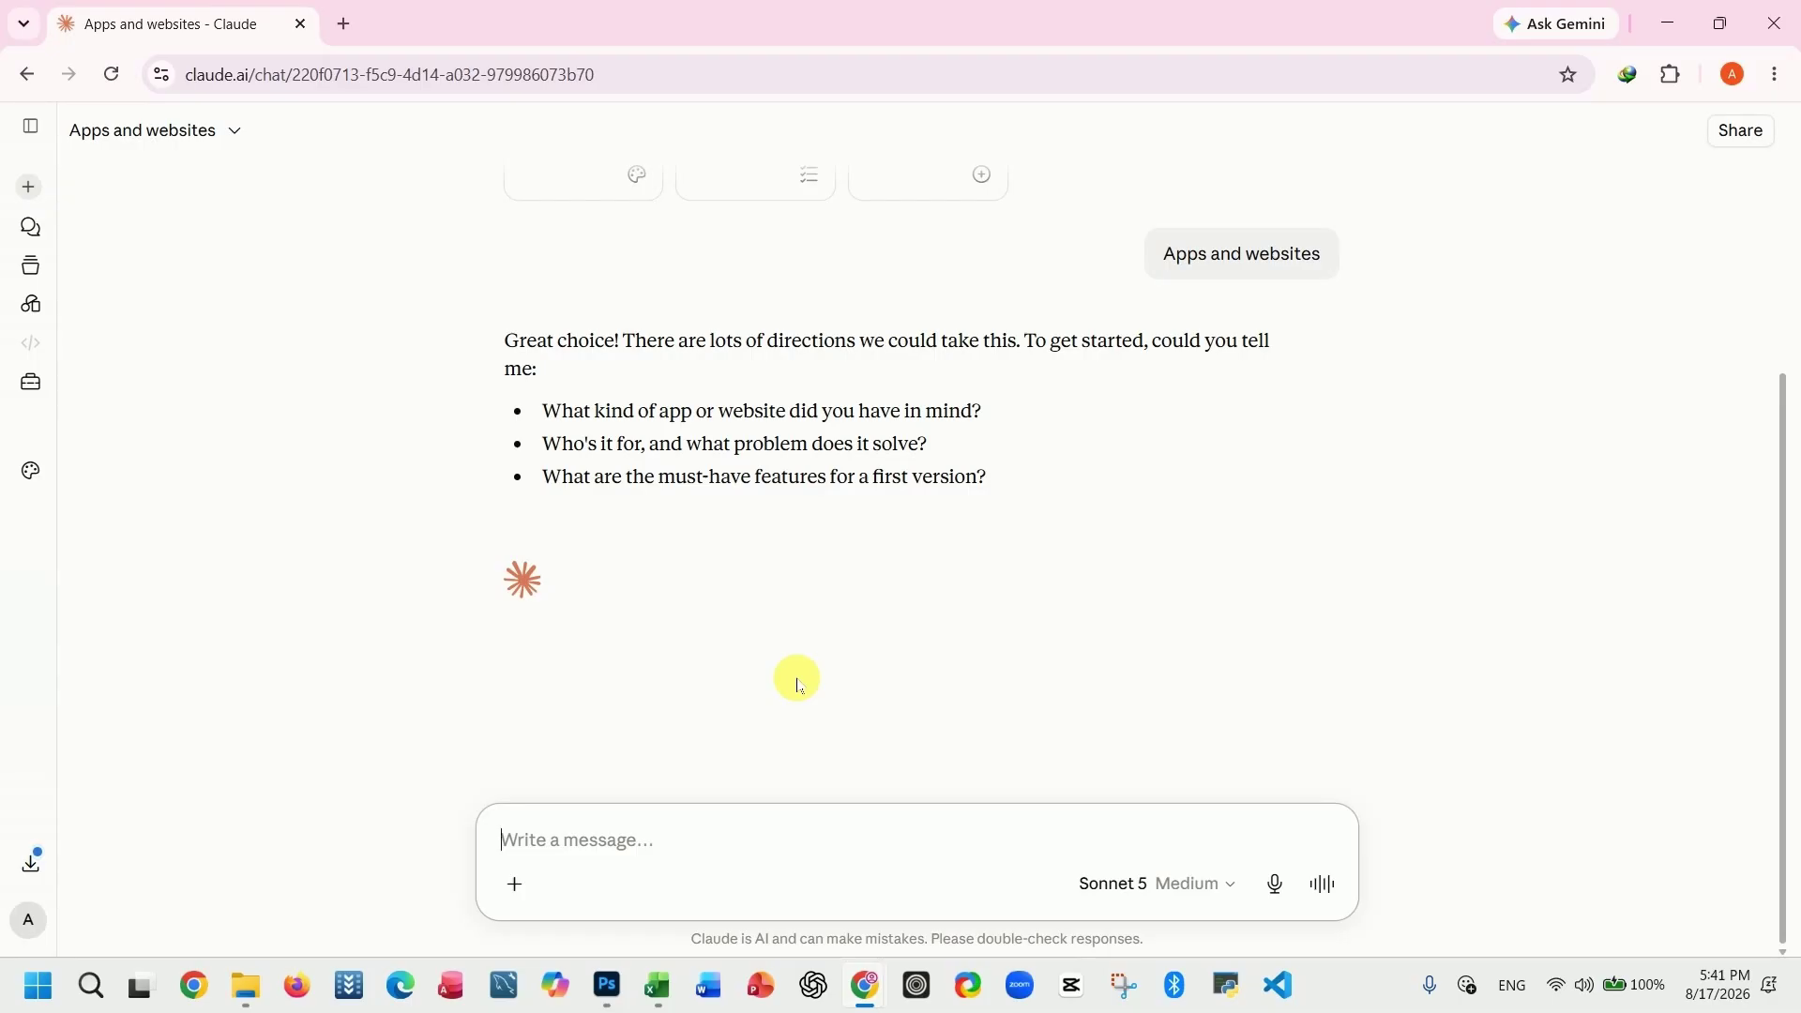
pyautogui.write('Create a simple professional portfolio website for a YouTube content creator named Adnakot. Include a home page, About section, YouTube videos section, and Contact section. Make it modern, responsive, and easy to use.')
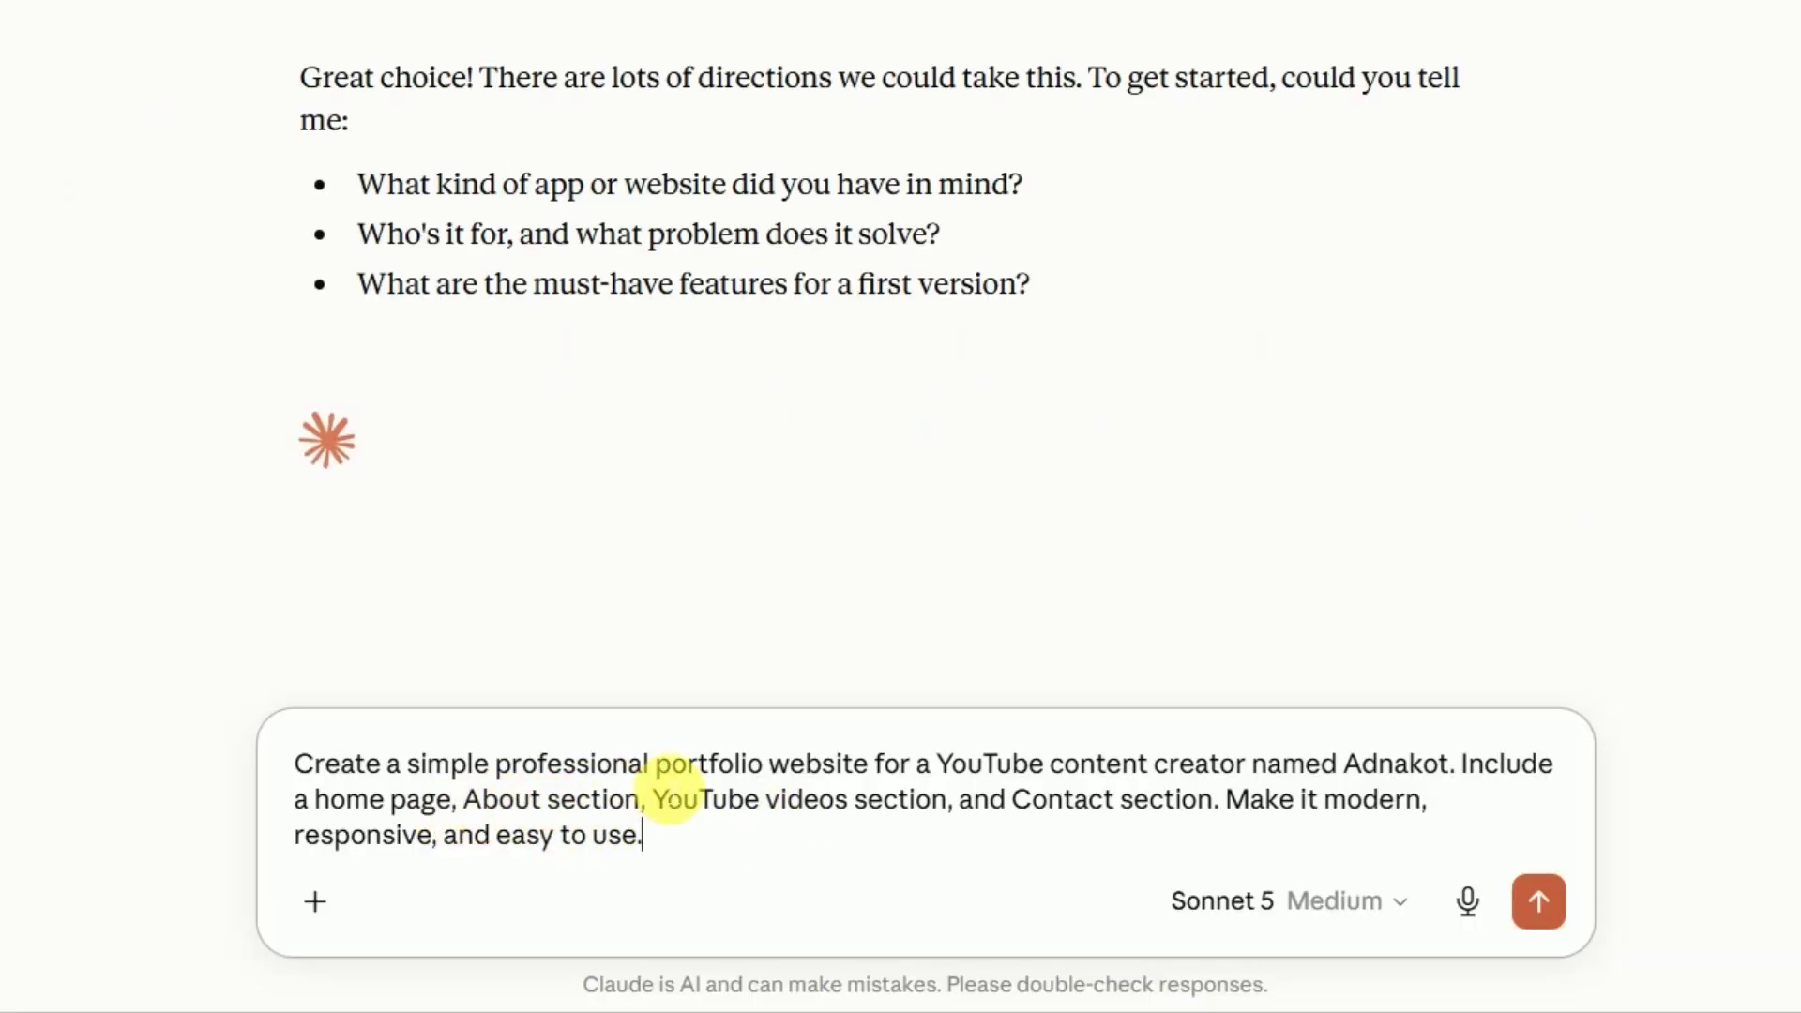
pyautogui.click(1539, 902)
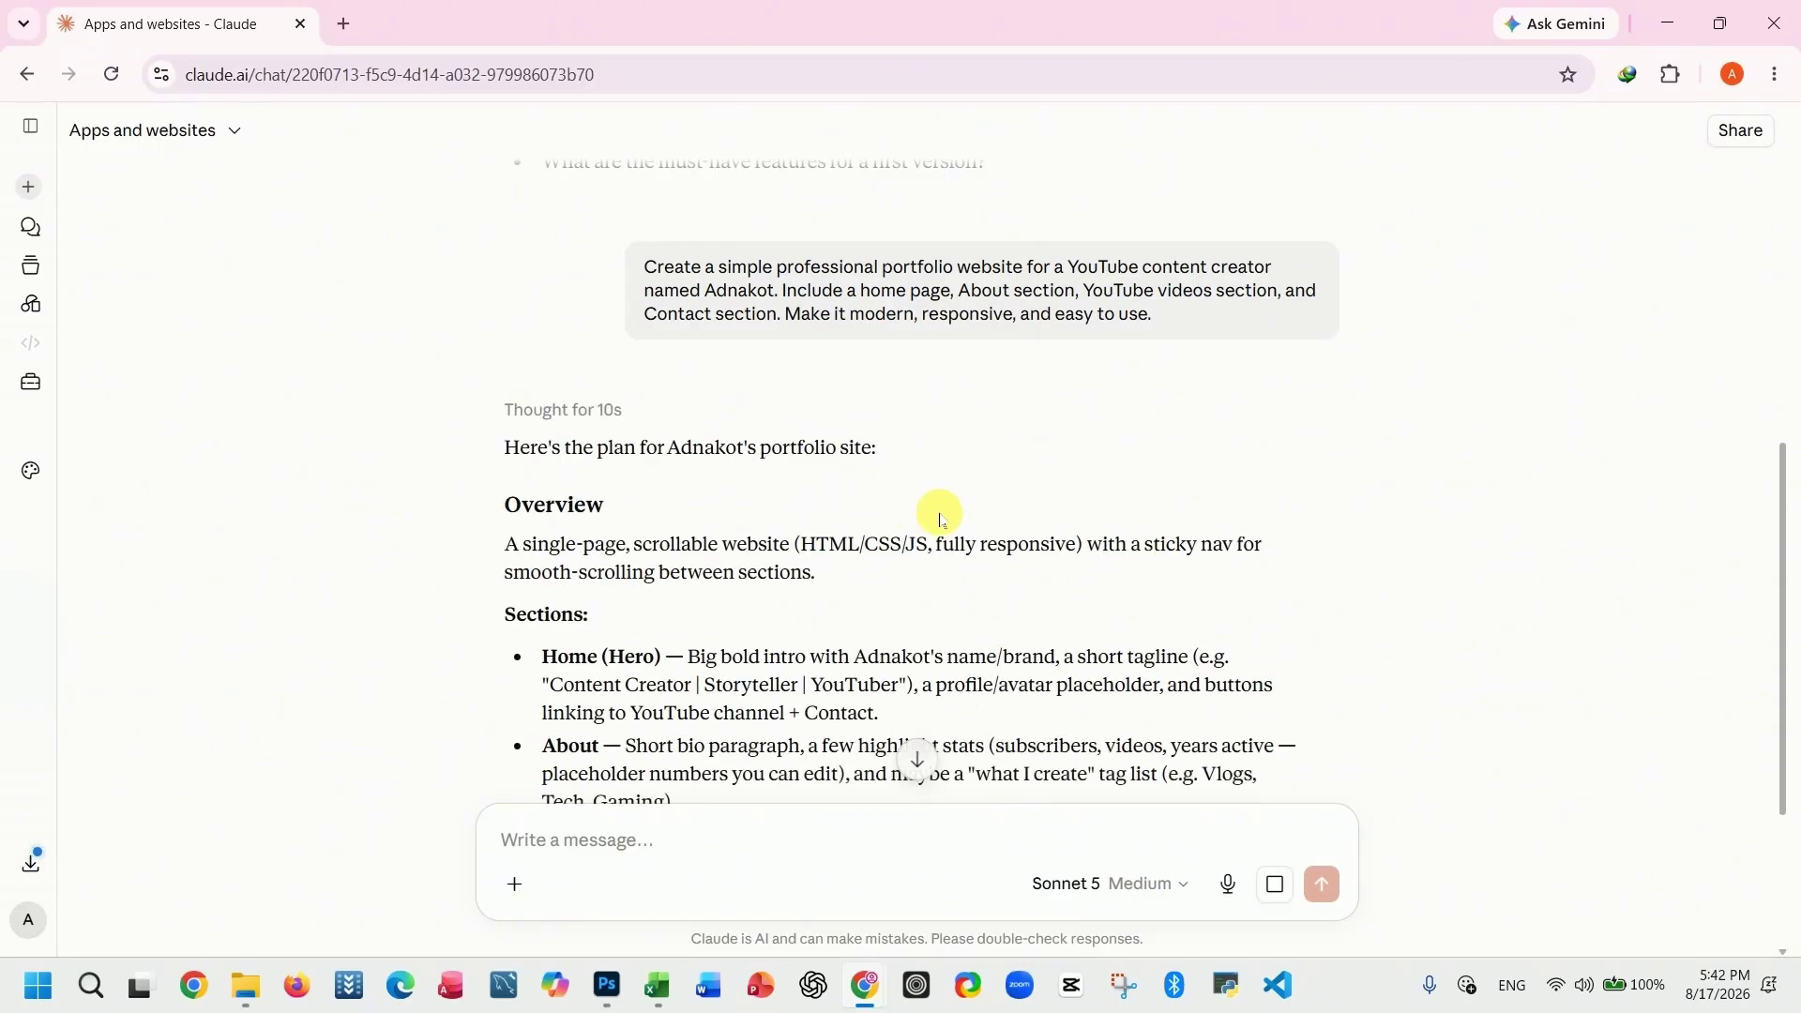
# - Read through the proposed portfolio site plan and reply "Continue" to have the website built
pyautogui.scroll(-2, 941, 519)
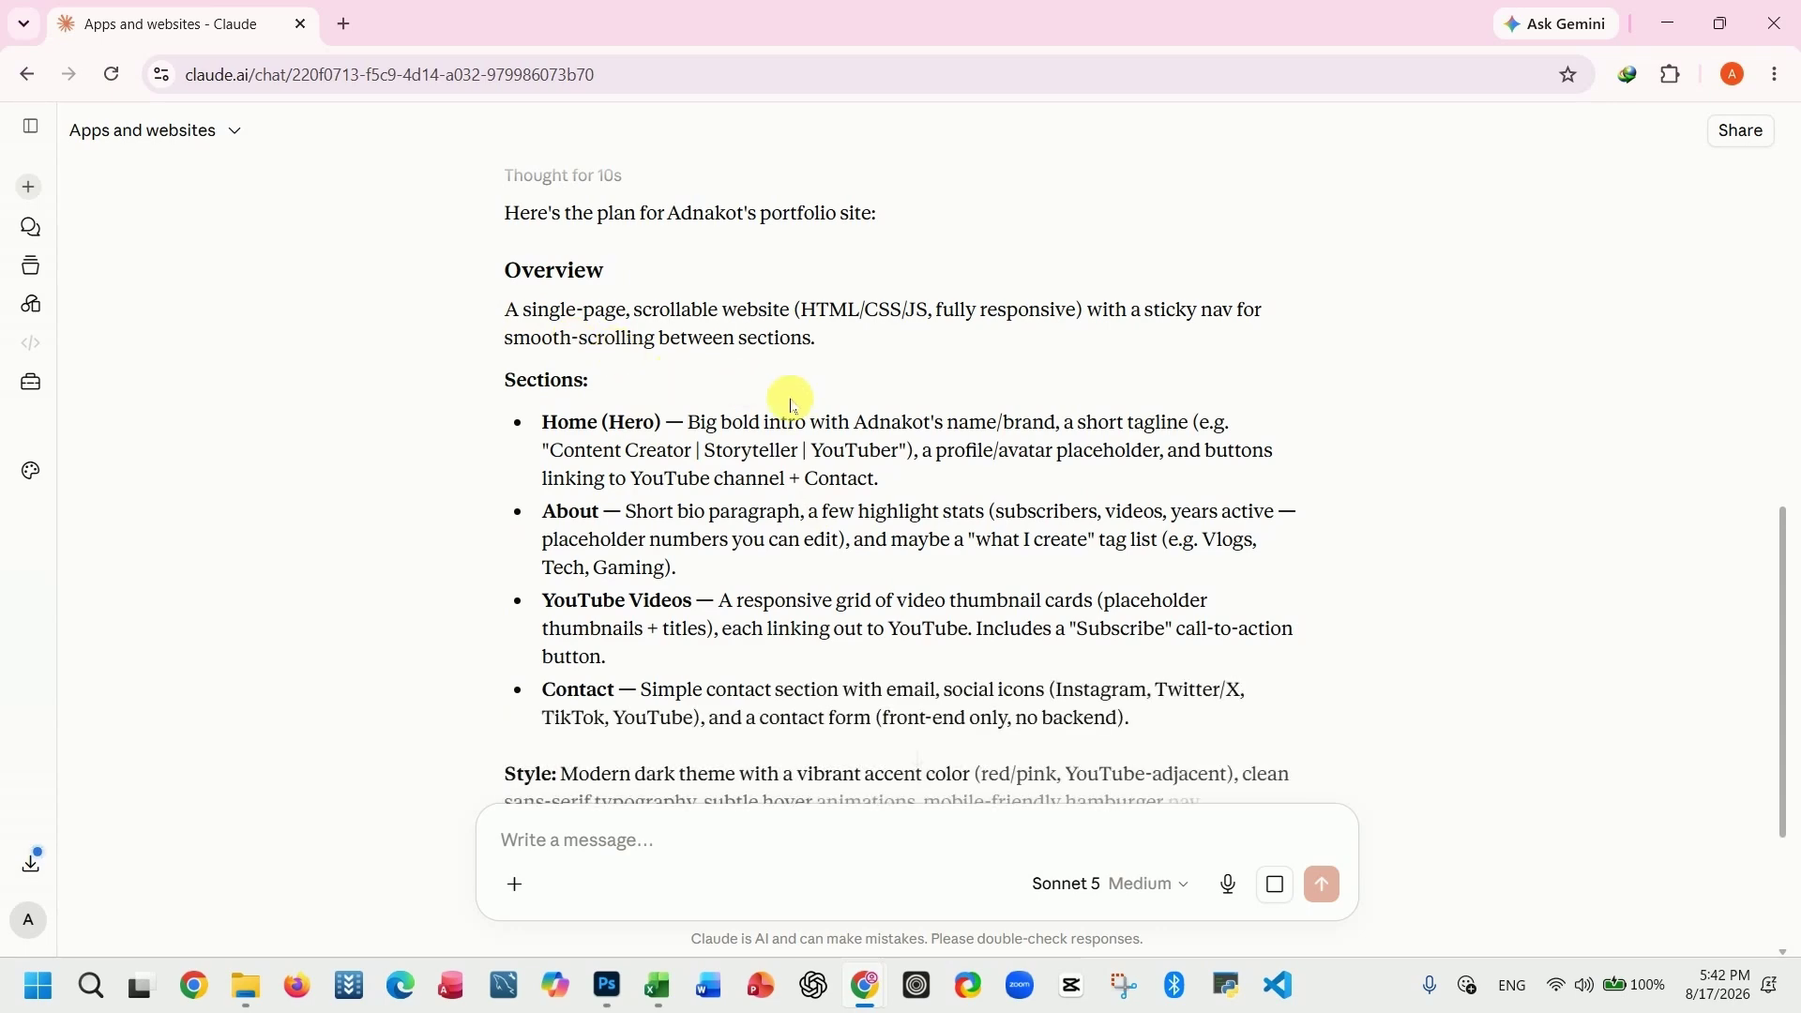
pyautogui.scroll(-3, 798, 398)
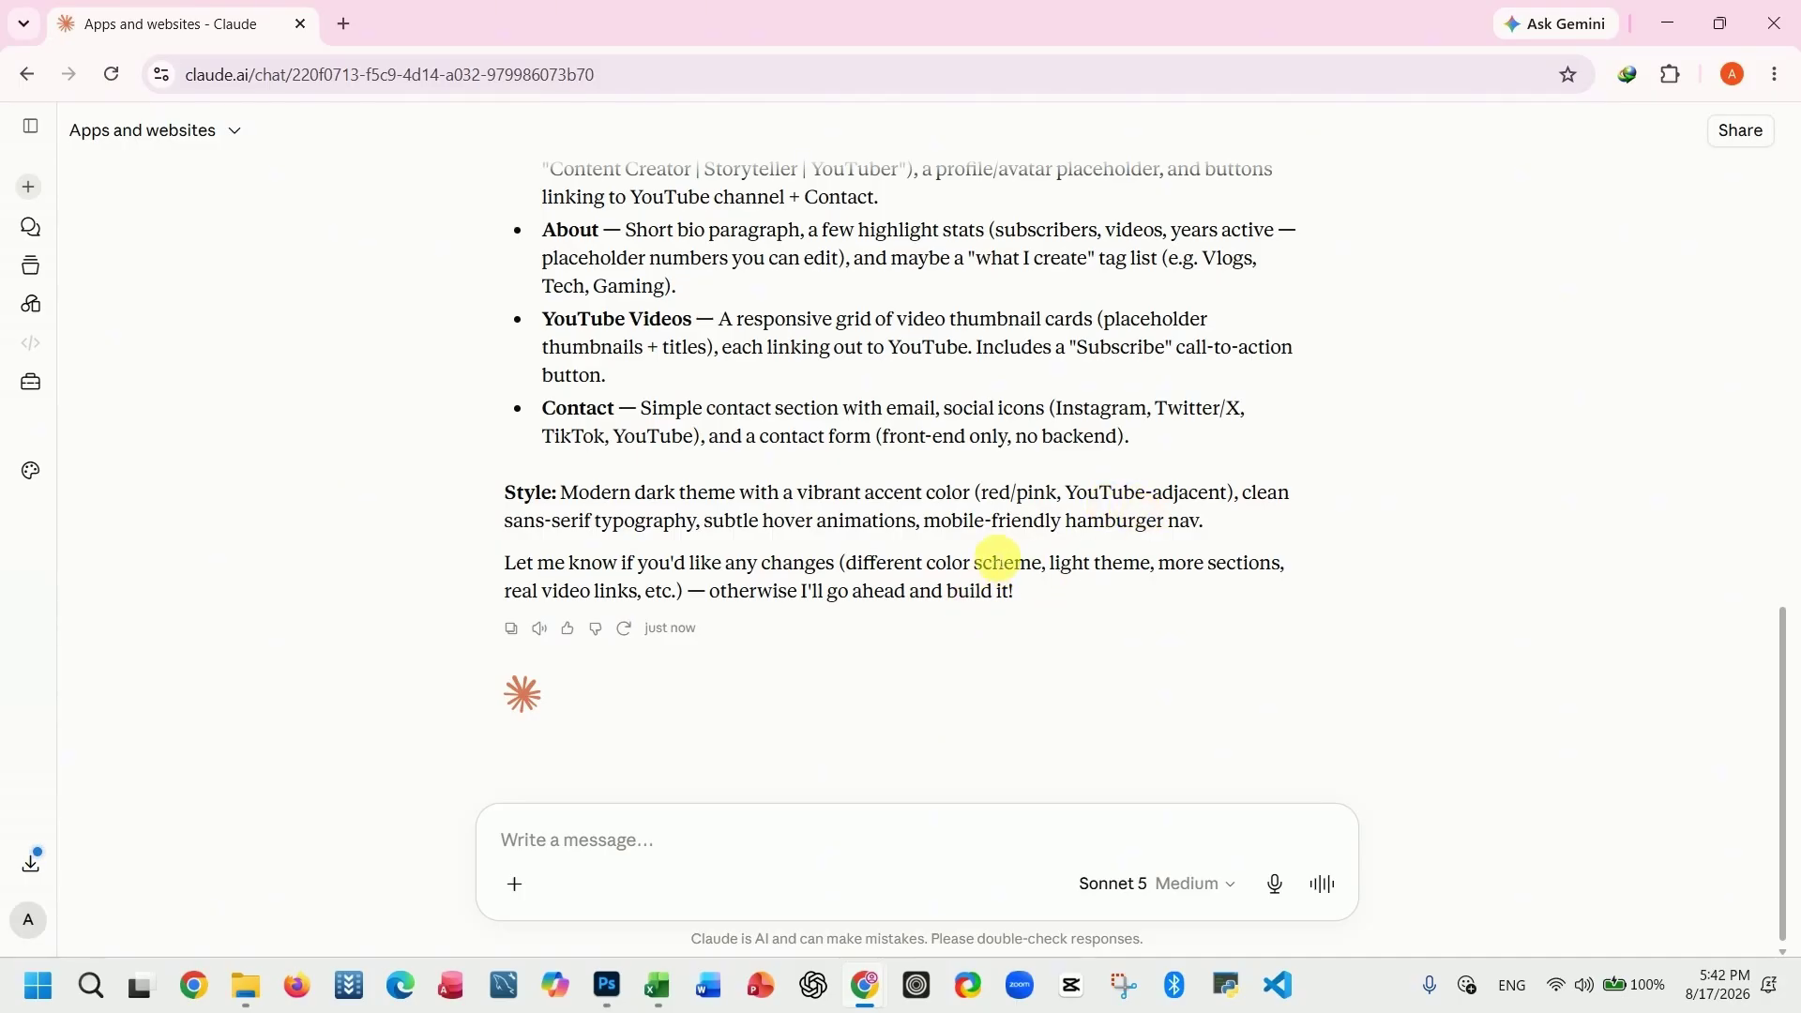
pyautogui.click(675, 839)
pyautogui.write('c')
pyautogui.press('BackSpace')
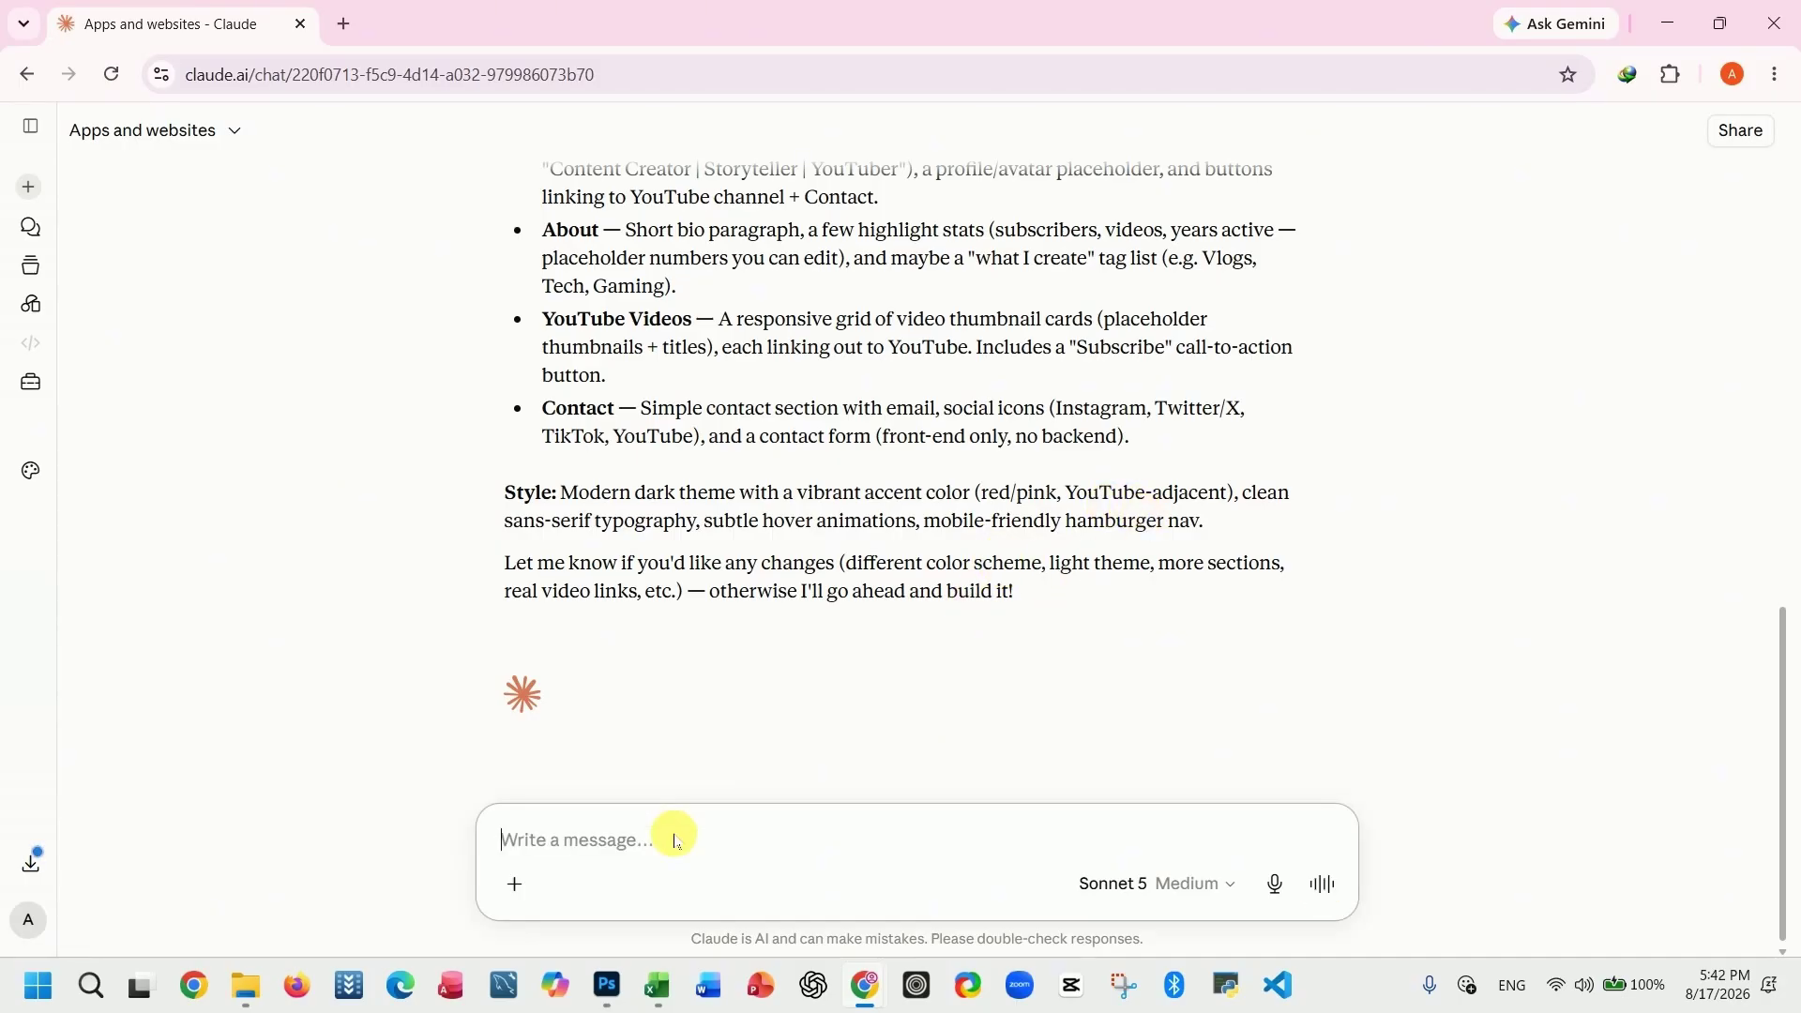
pyautogui.write('Cont')
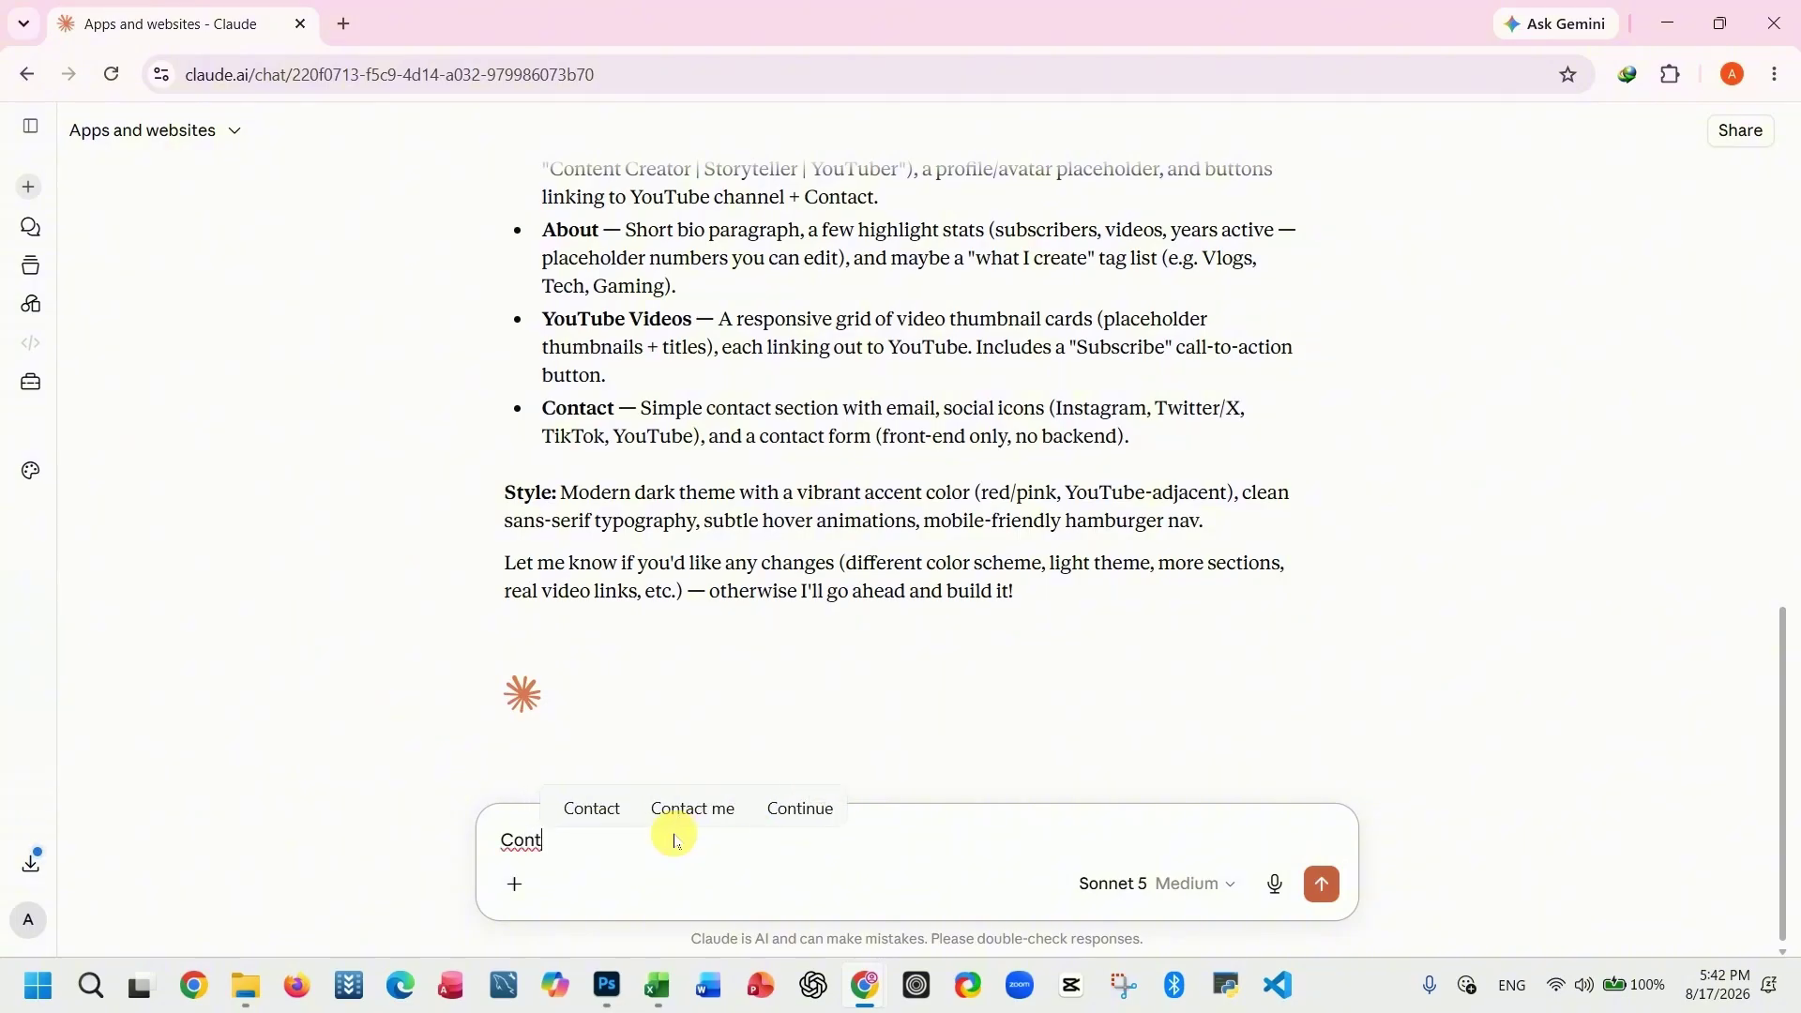
pyautogui.click(800, 809)
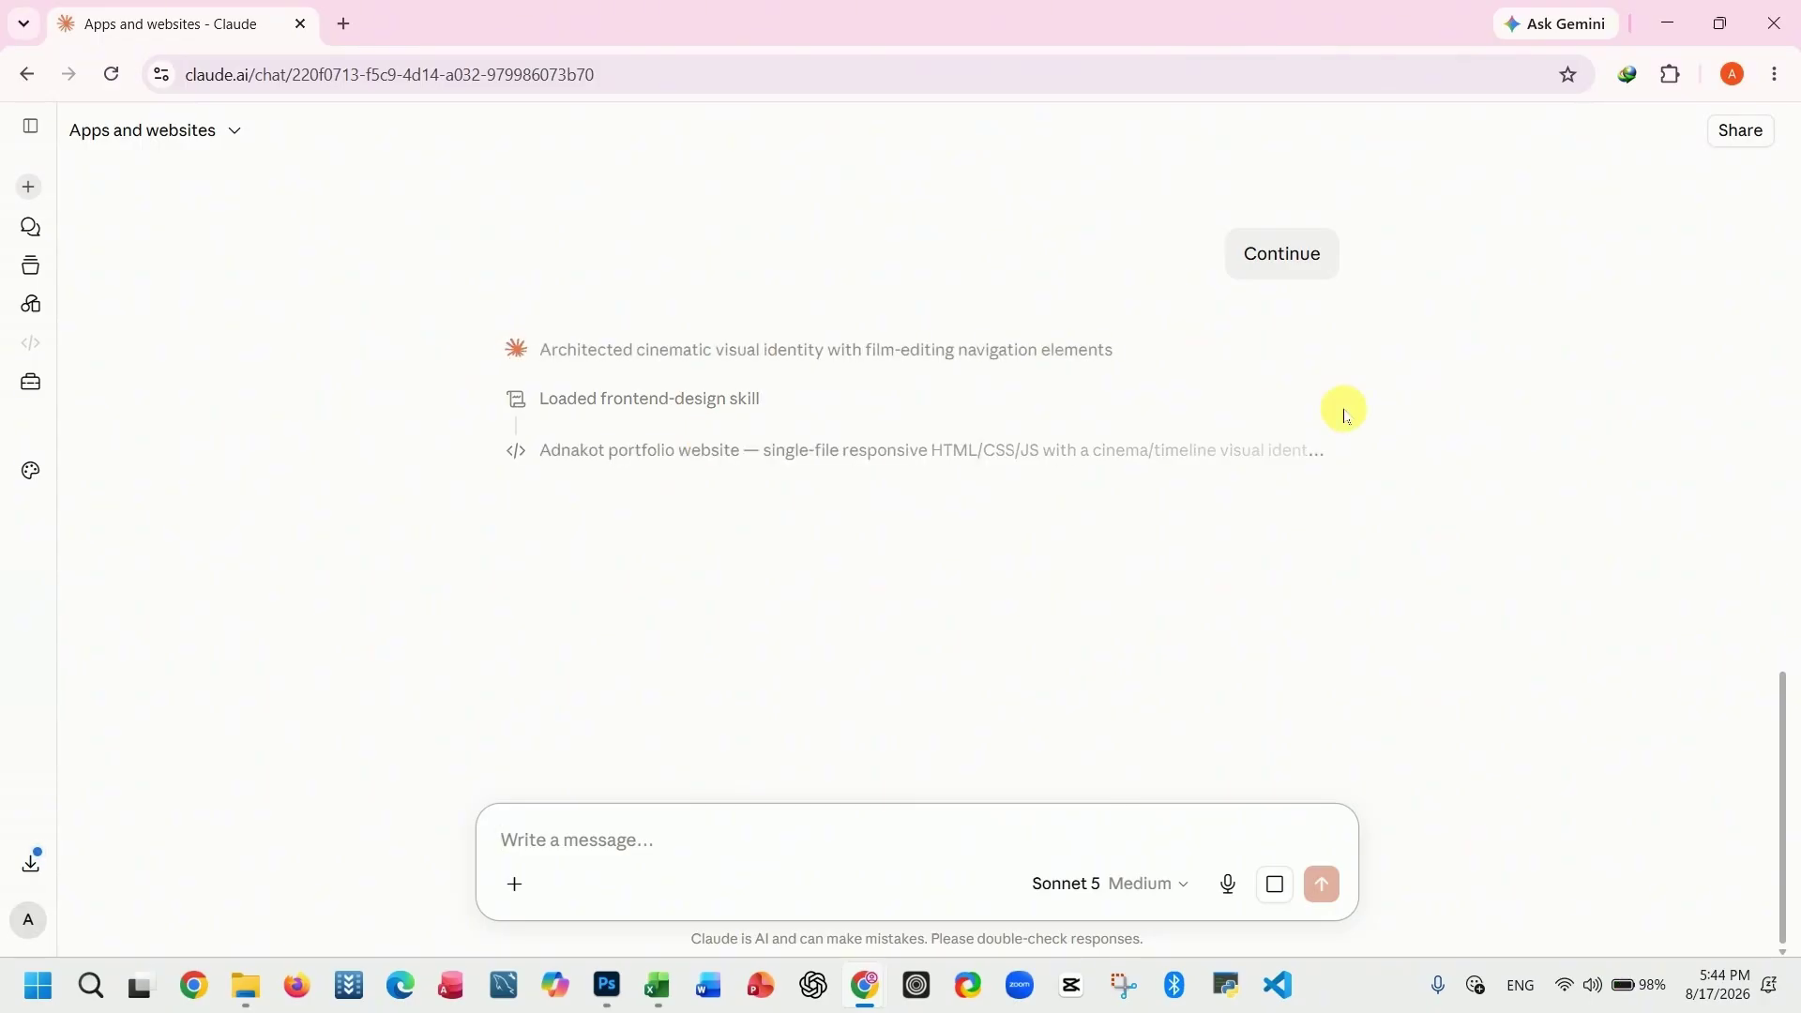
# - Look through the generated portfolio website preview, from its opening section through the About and videos sections and back
pyautogui.scroll(-3, 563, 444)
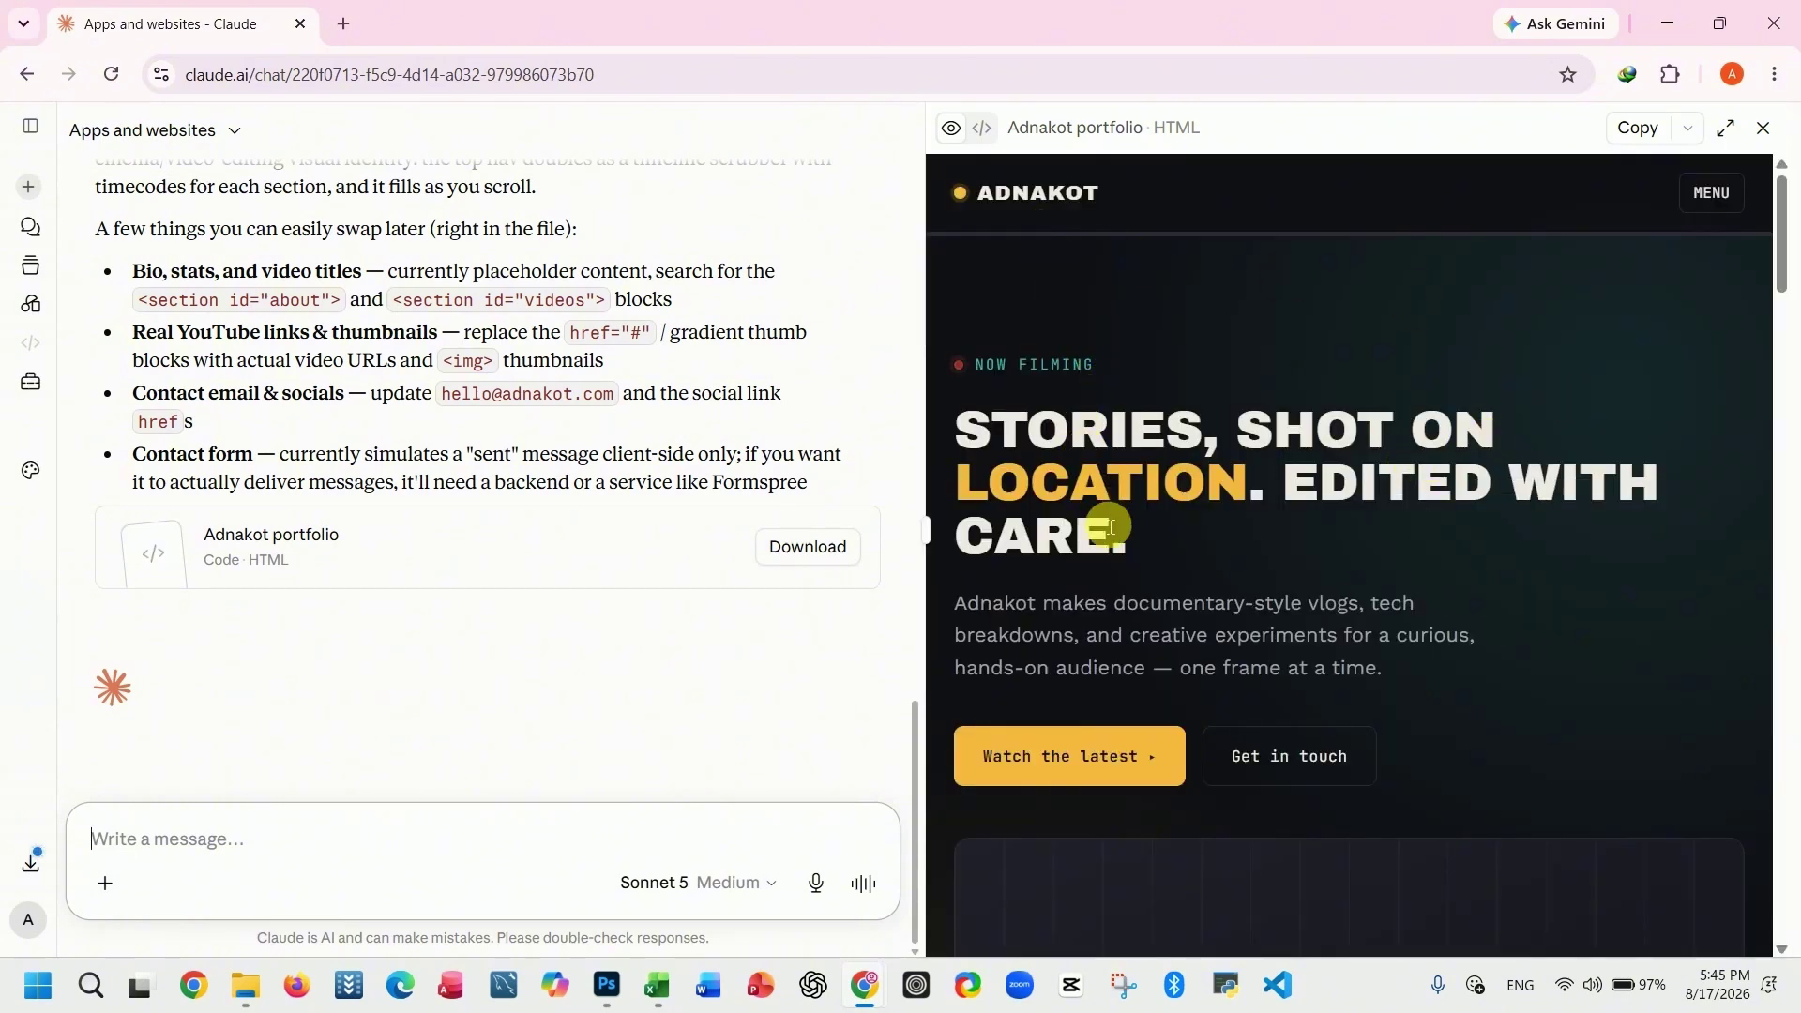
pyautogui.scroll(-6, 1210, 549)
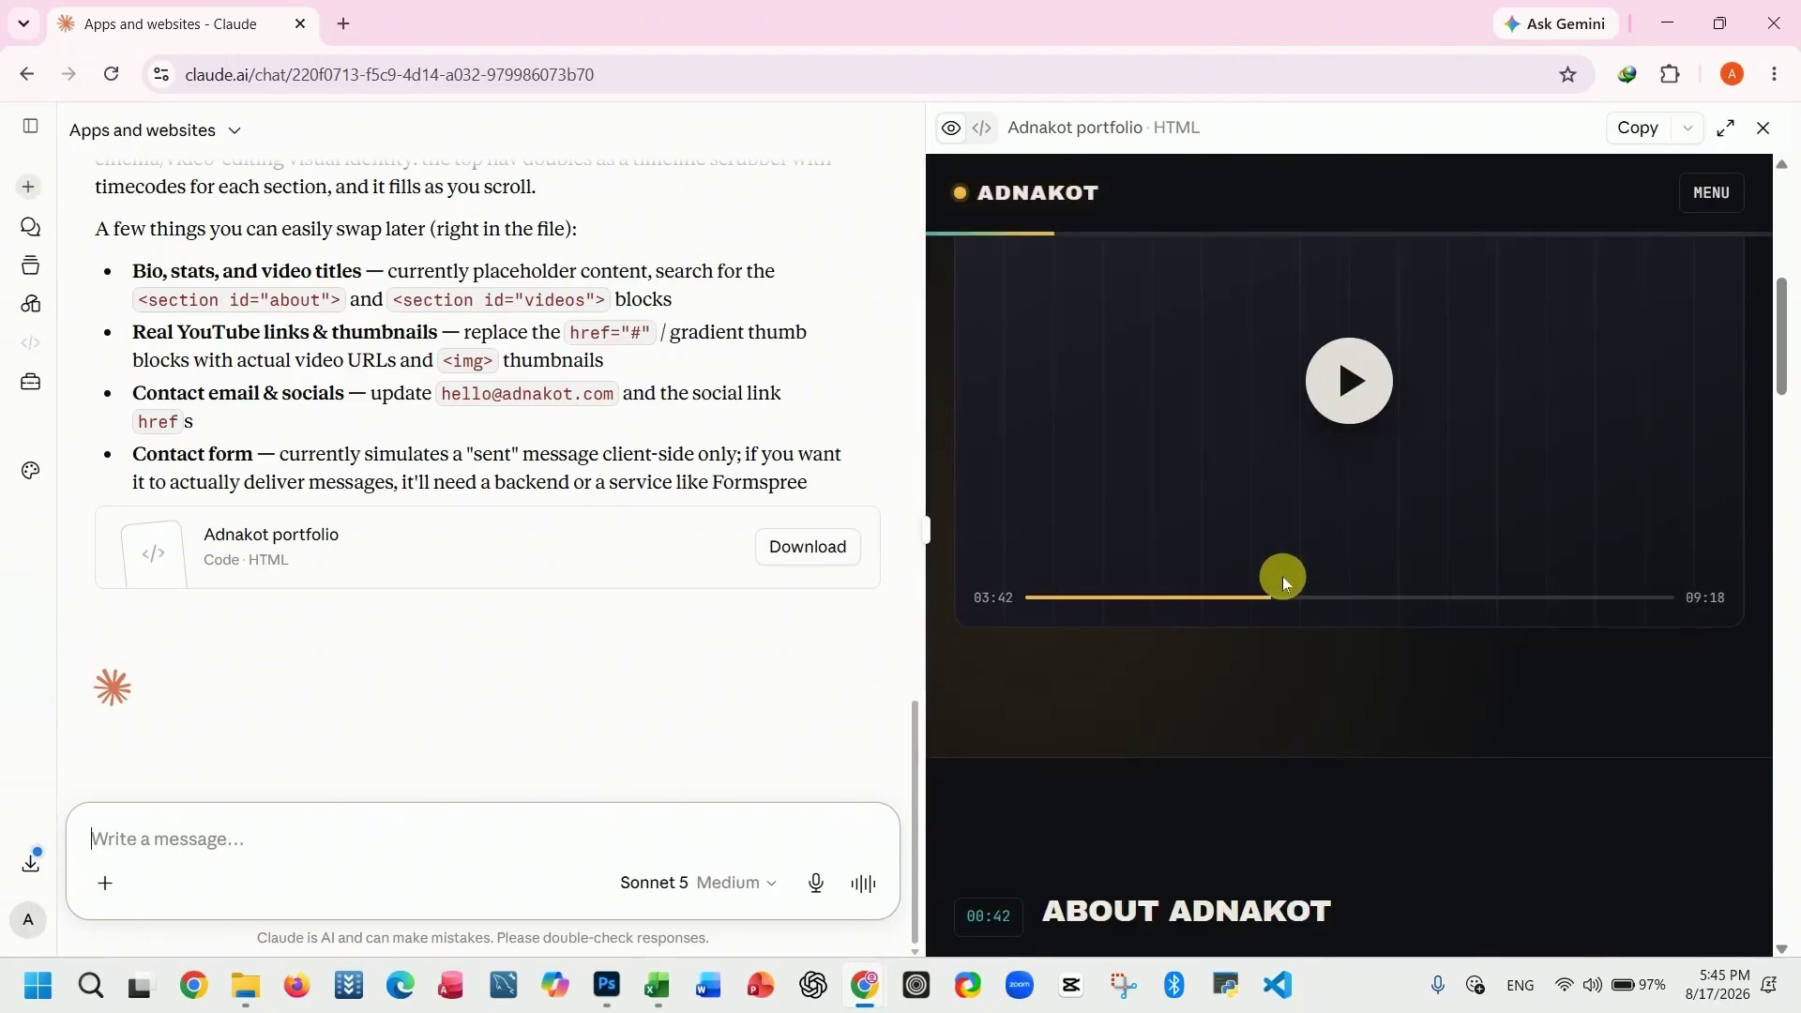
pyautogui.scroll(-8, 1281, 576)
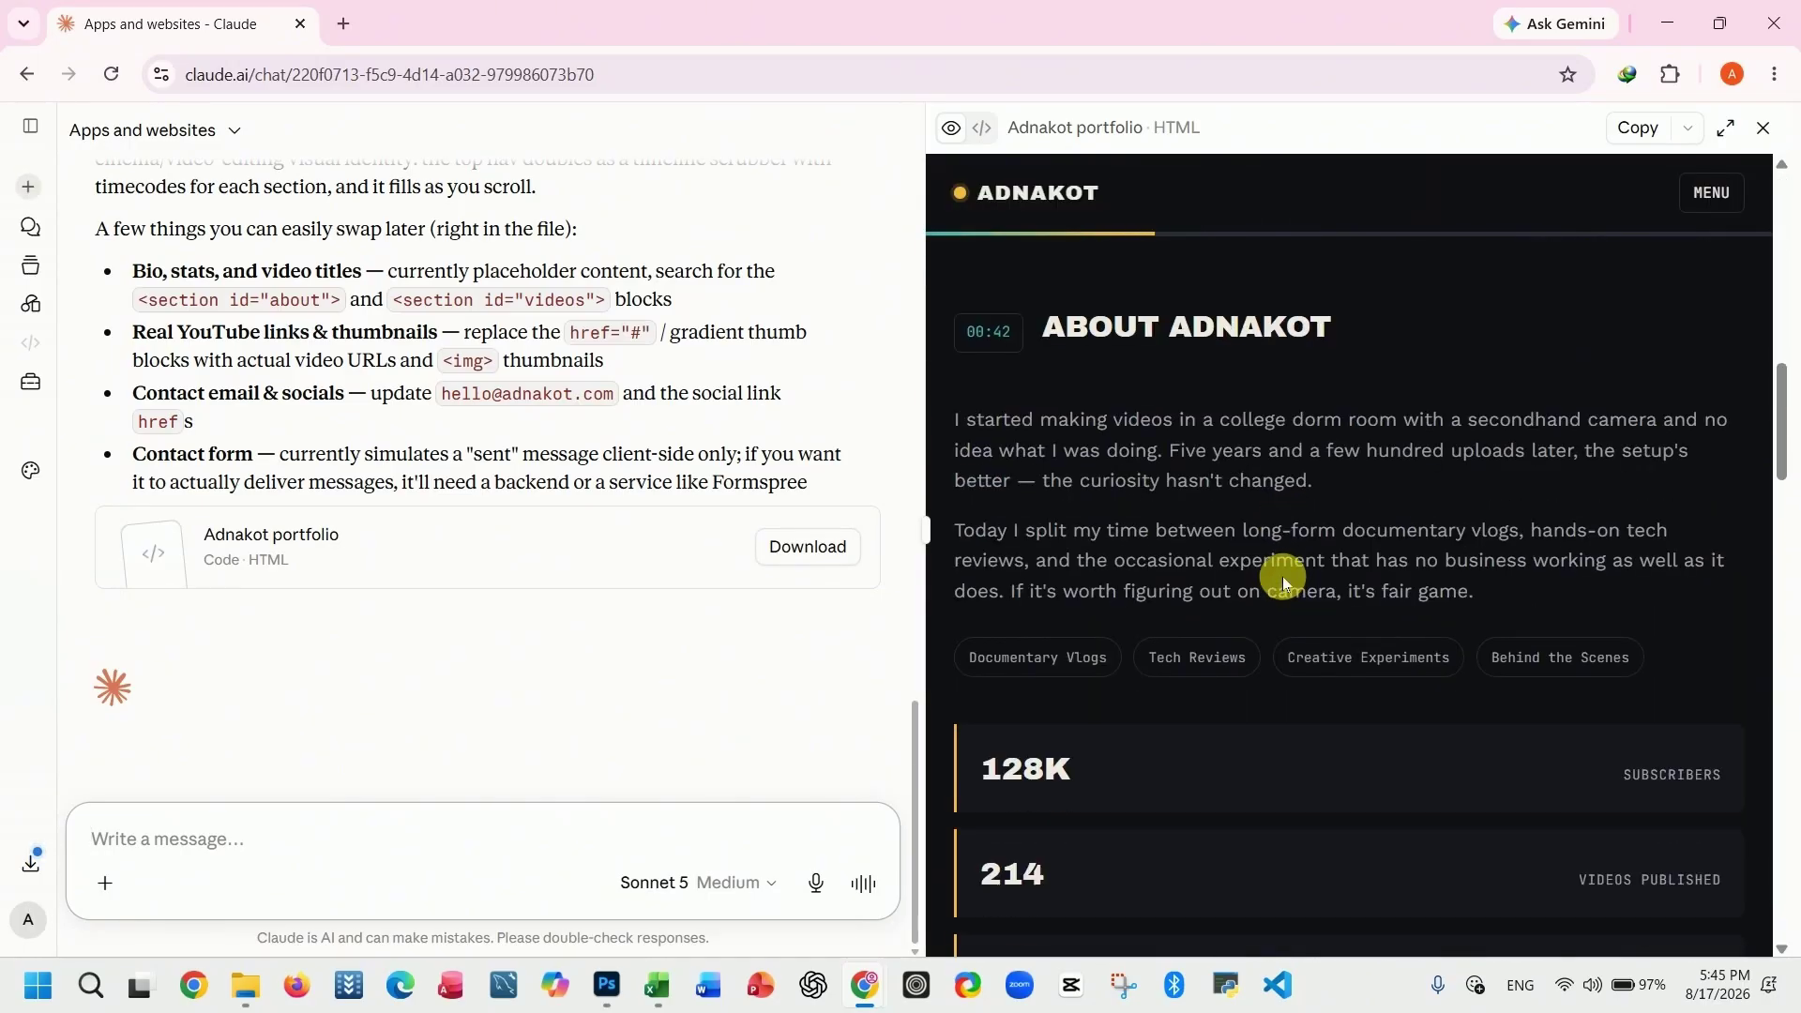
pyautogui.scroll(-10, 1284, 576)
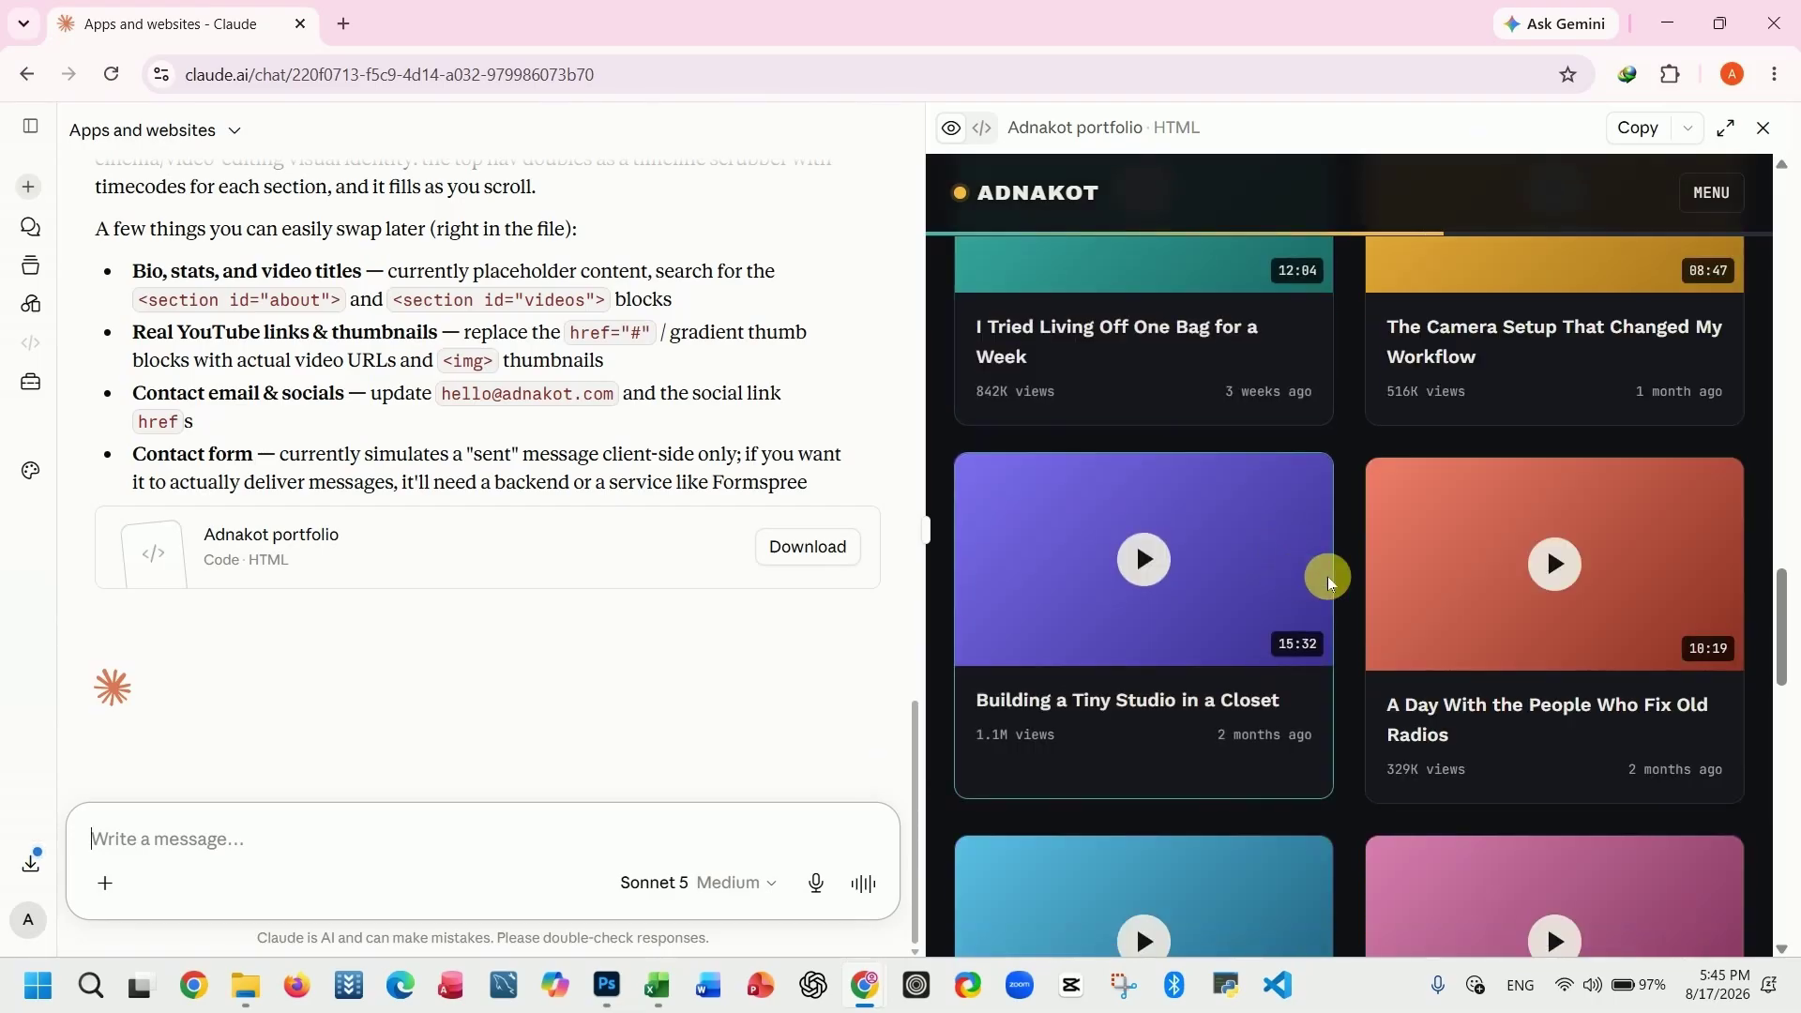
pyautogui.scroll(-10, 1347, 576)
pyautogui.scroll(6, 1348, 577)
pyautogui.scroll(15, 1356, 577)
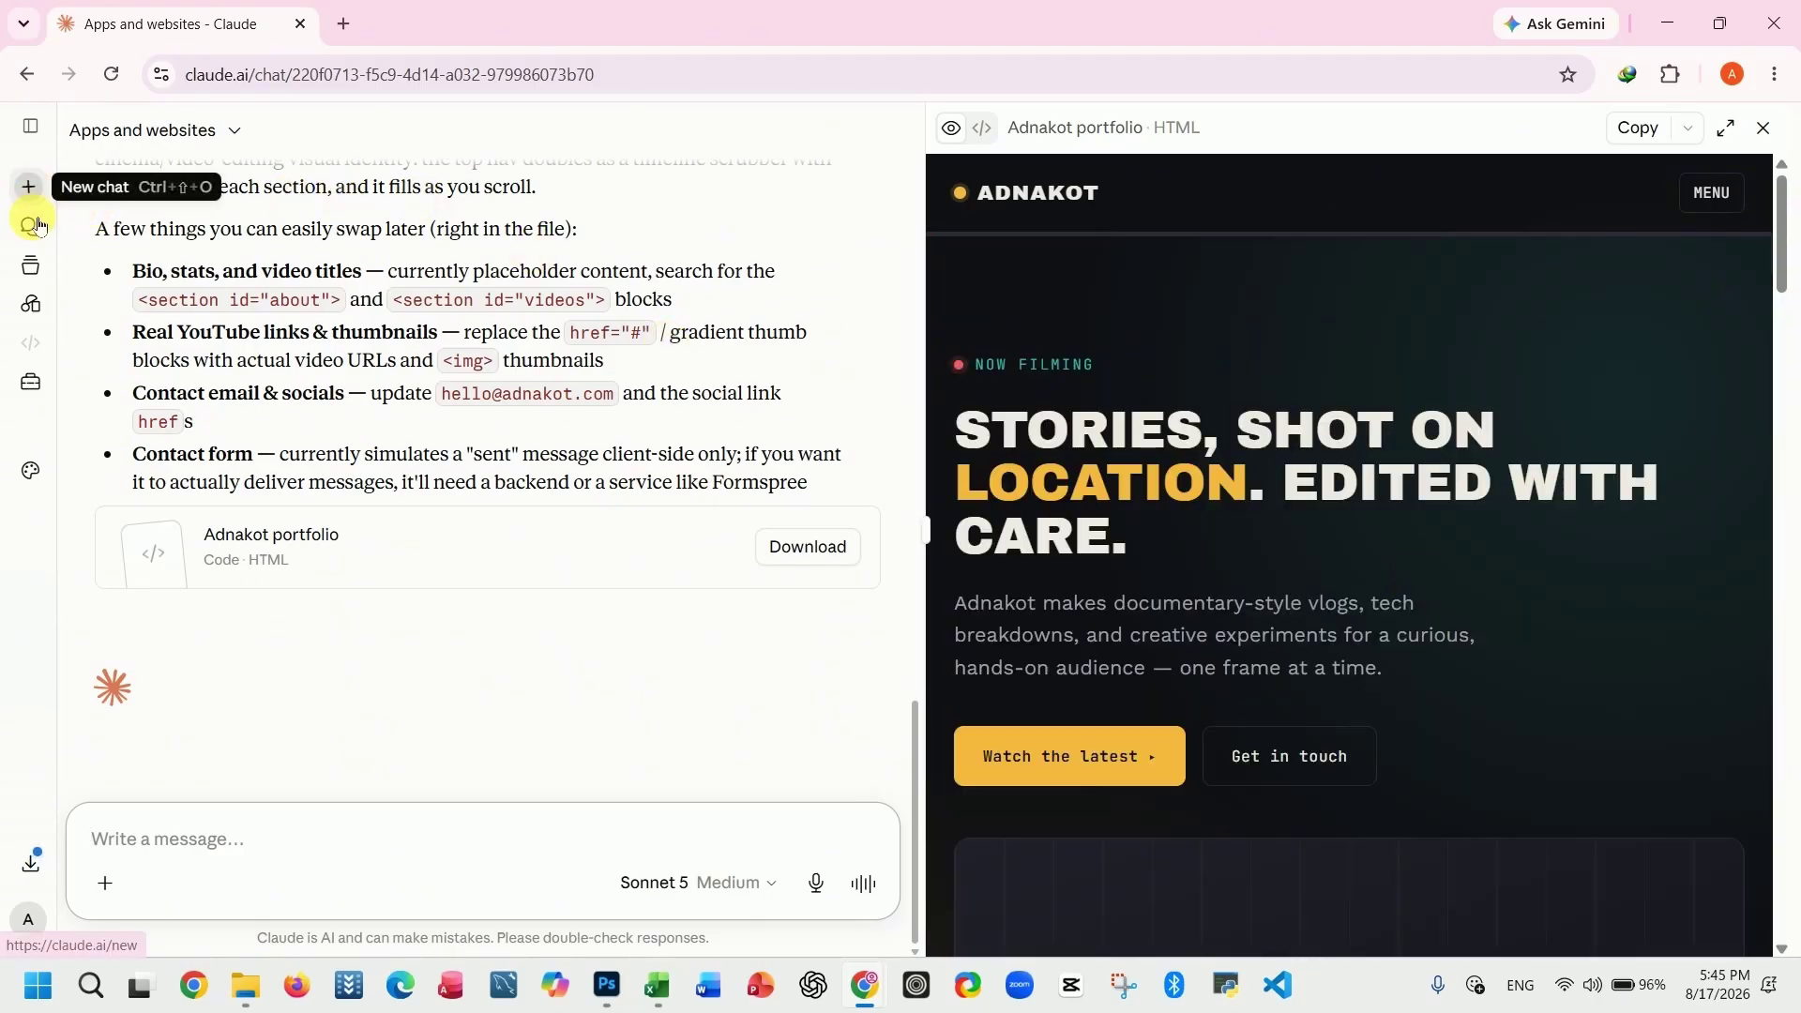
# - Start a new artifact in the Documents and templates category and briefly view the chat's options
pyautogui.click(34, 304)
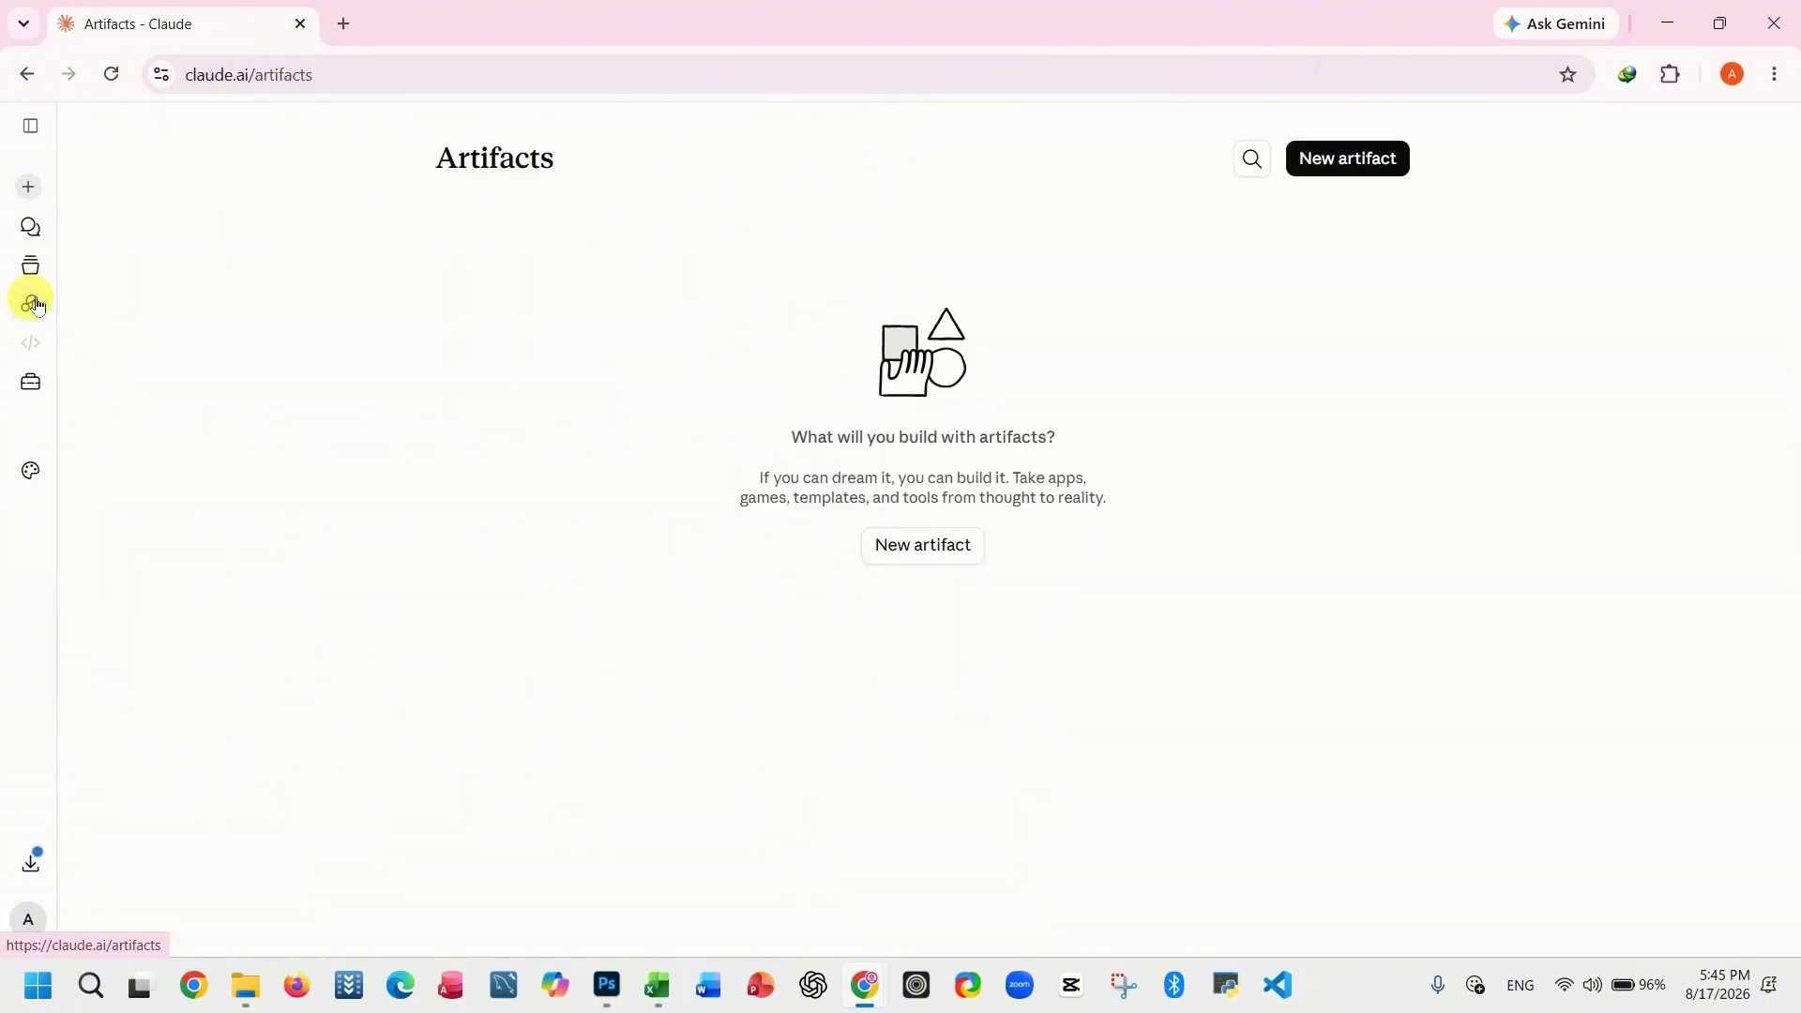
pyautogui.click(910, 561)
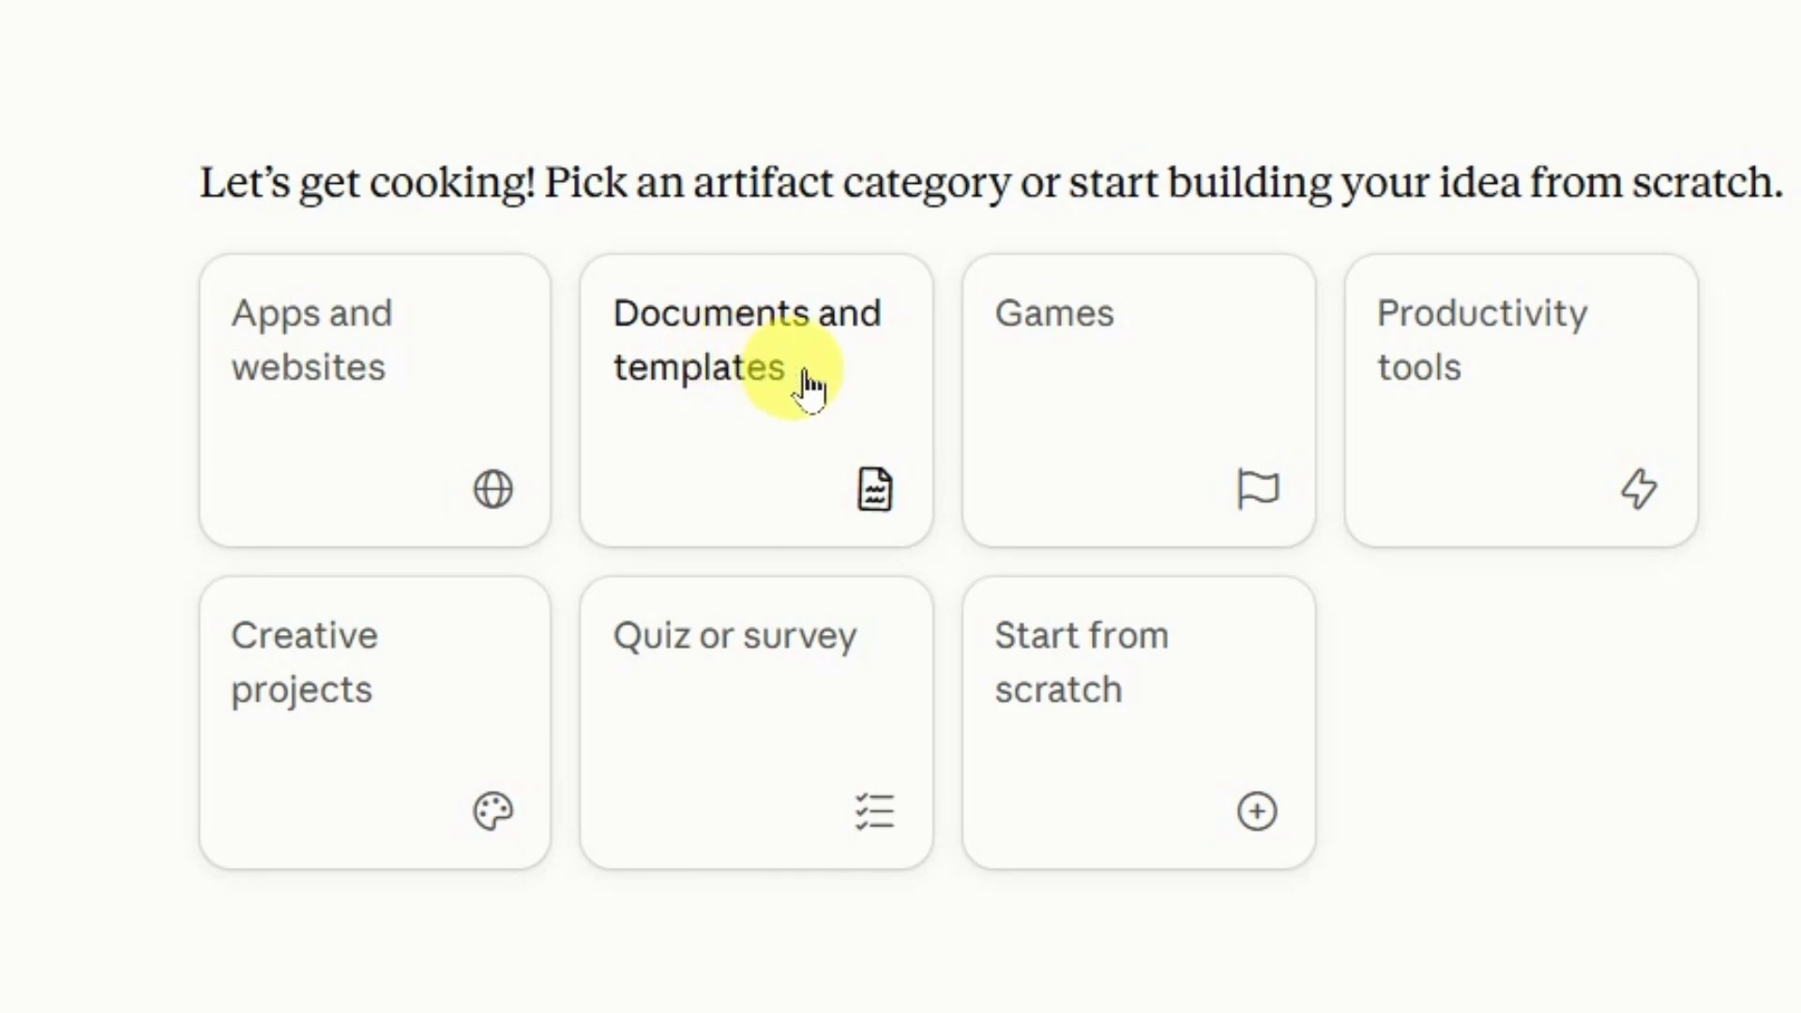
pyautogui.click(778, 394)
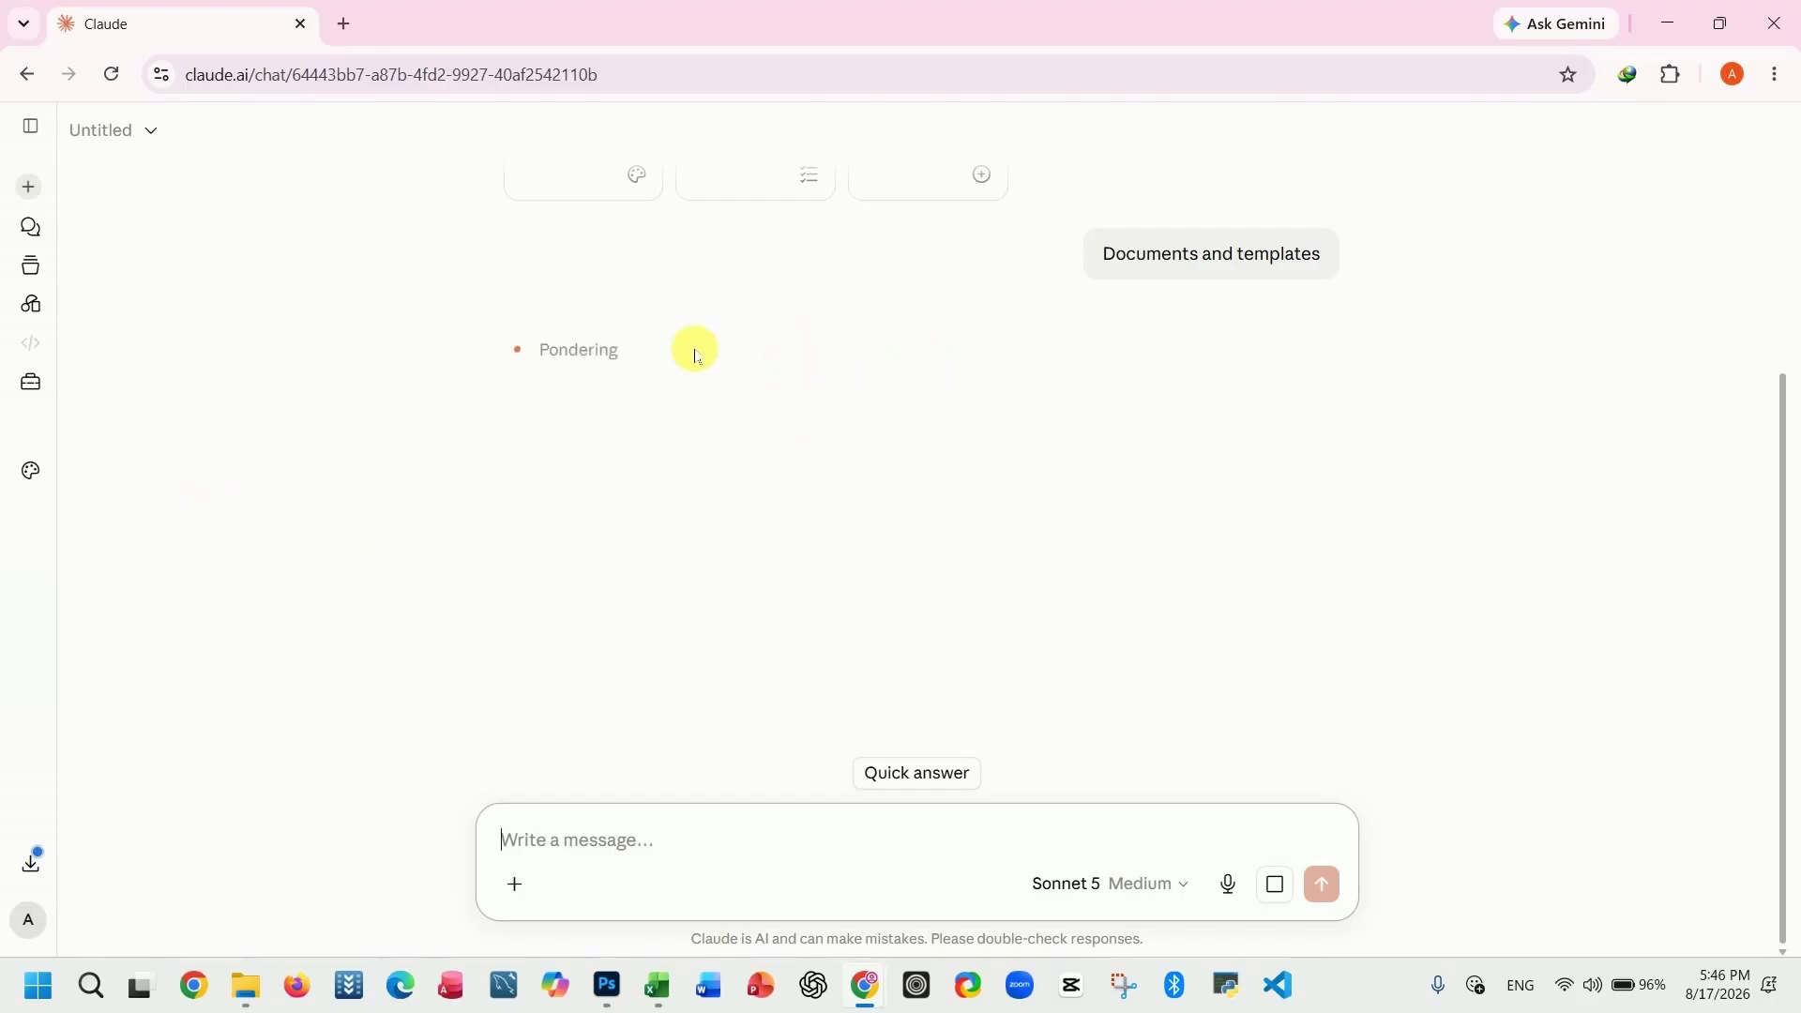
pyautogui.click(148, 132)
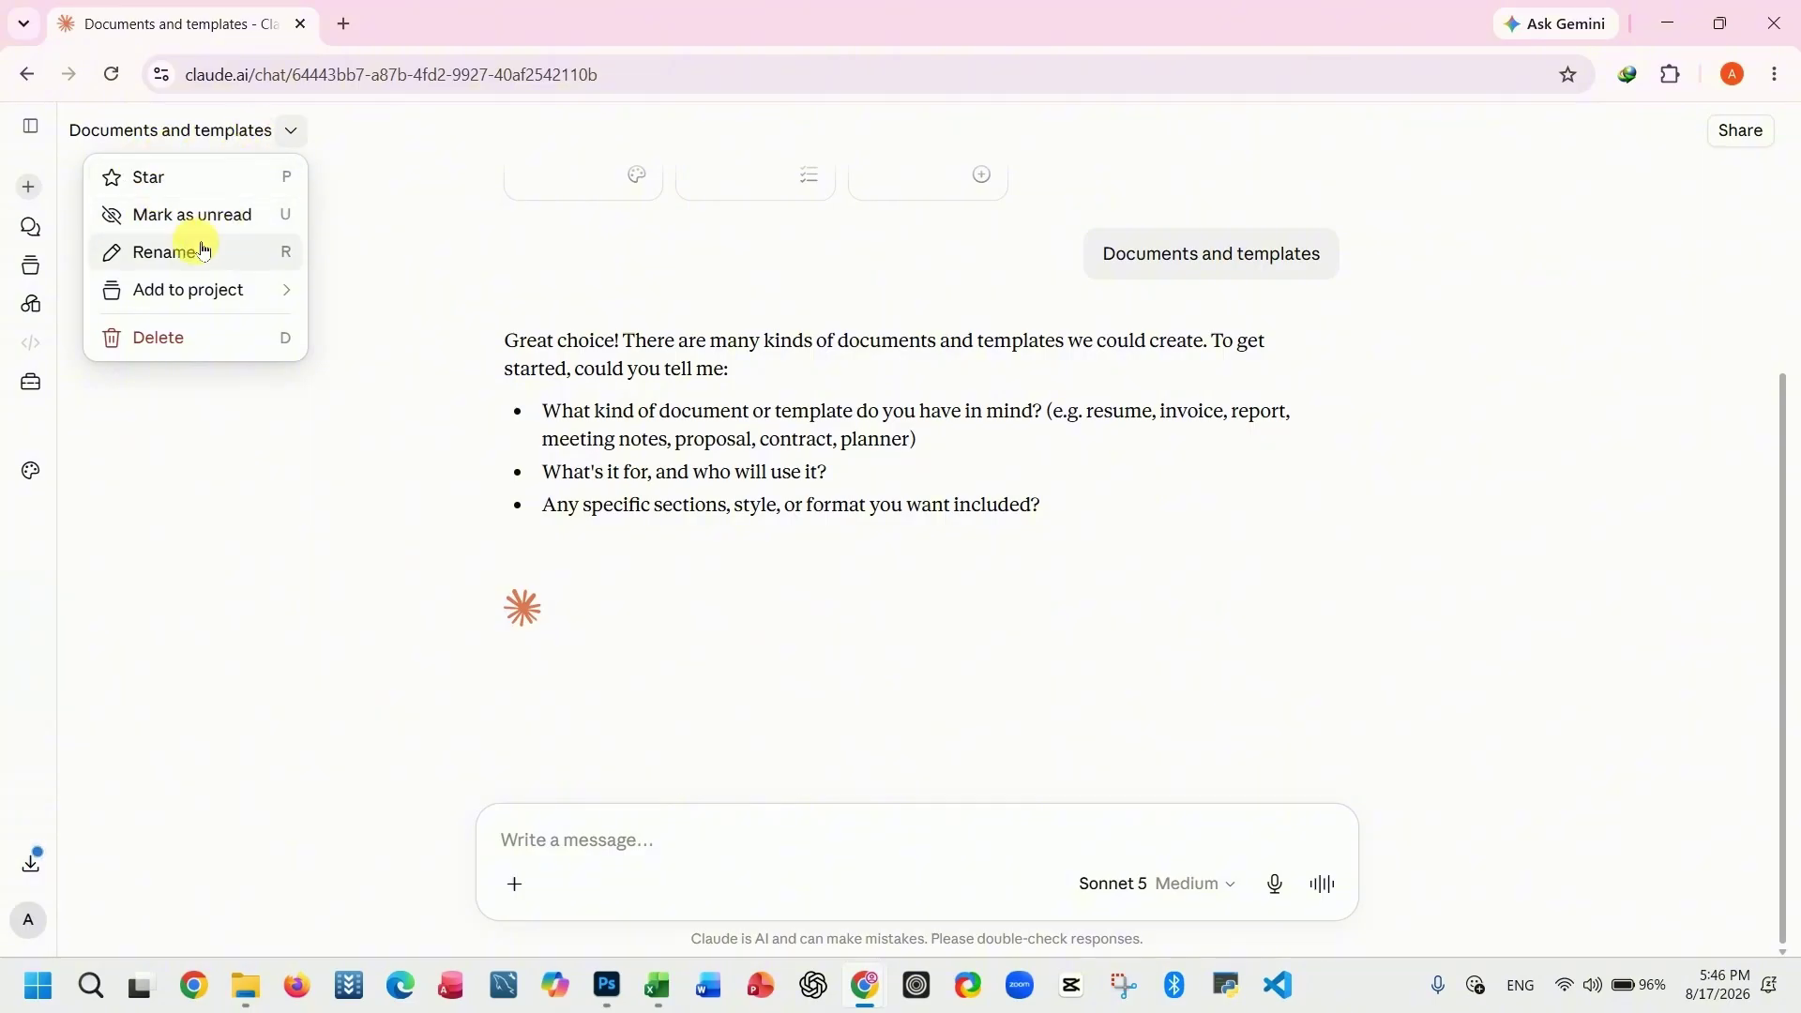
pyautogui.click(777, 625)
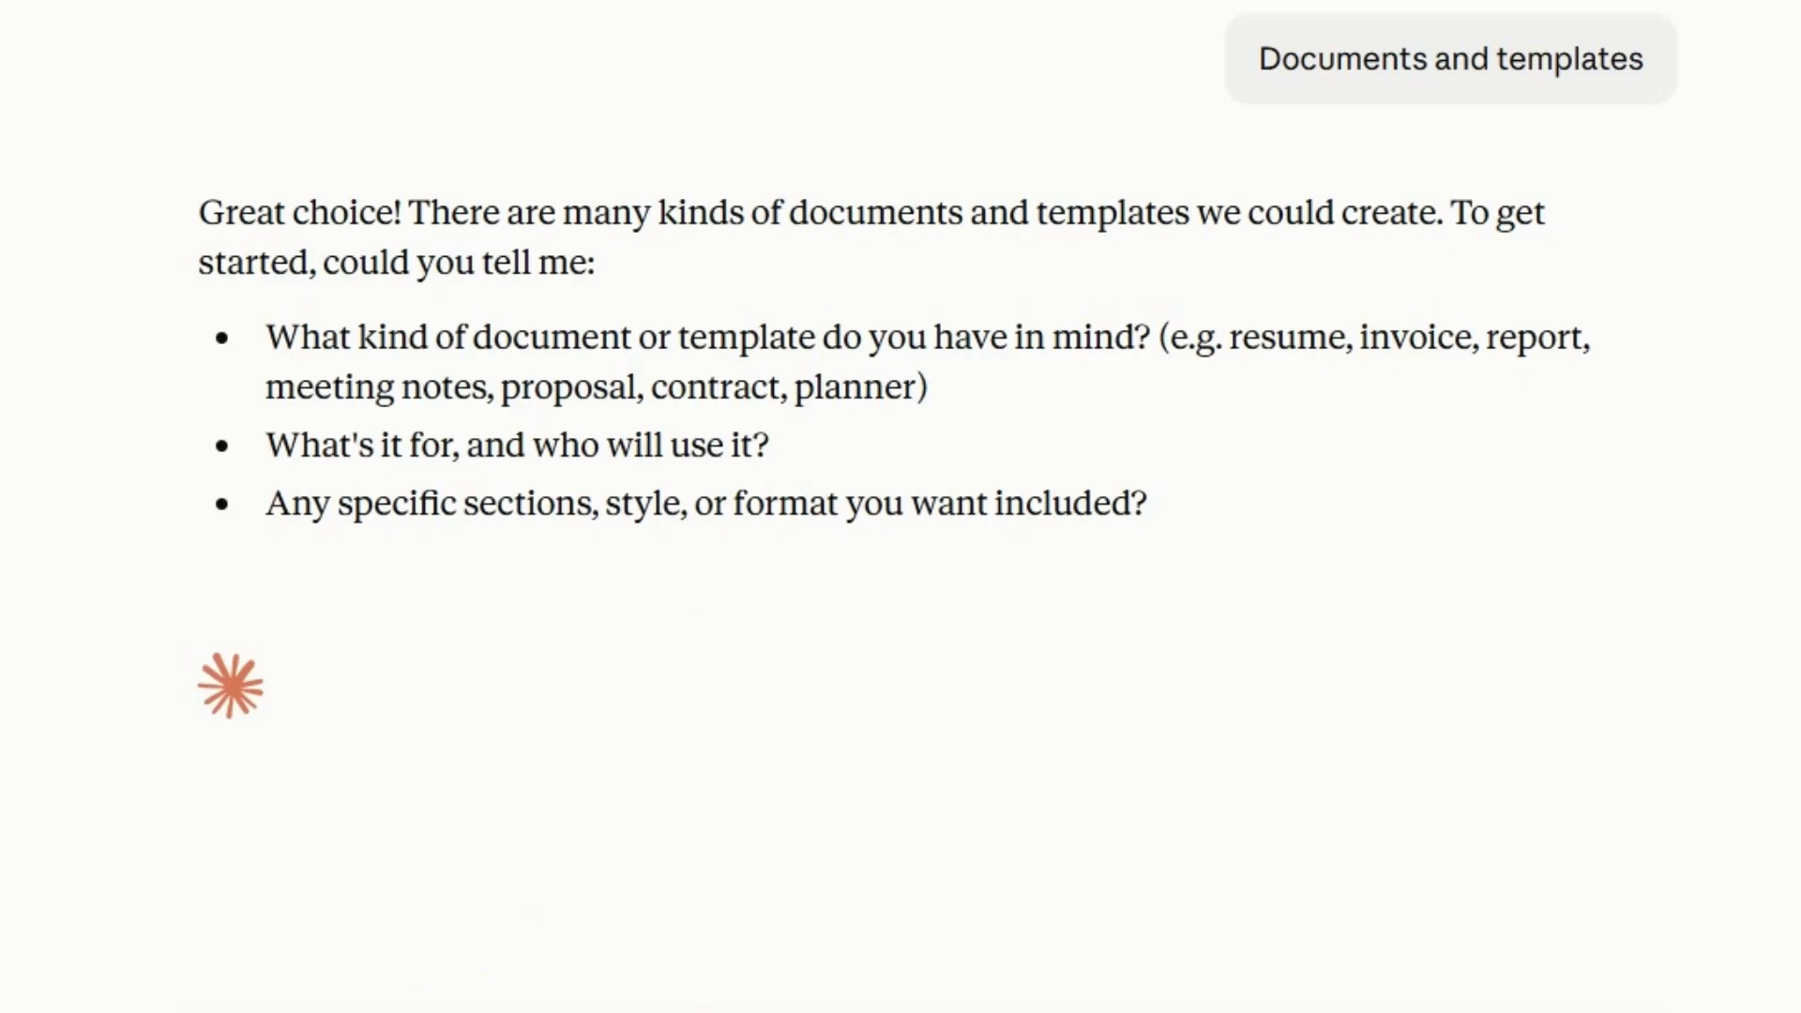
# - Request a clean, editable CV template for a beginner computer skills job, covering personal information, skills, education, experience and references, and review the plan
pyautogui.click(668, 827)
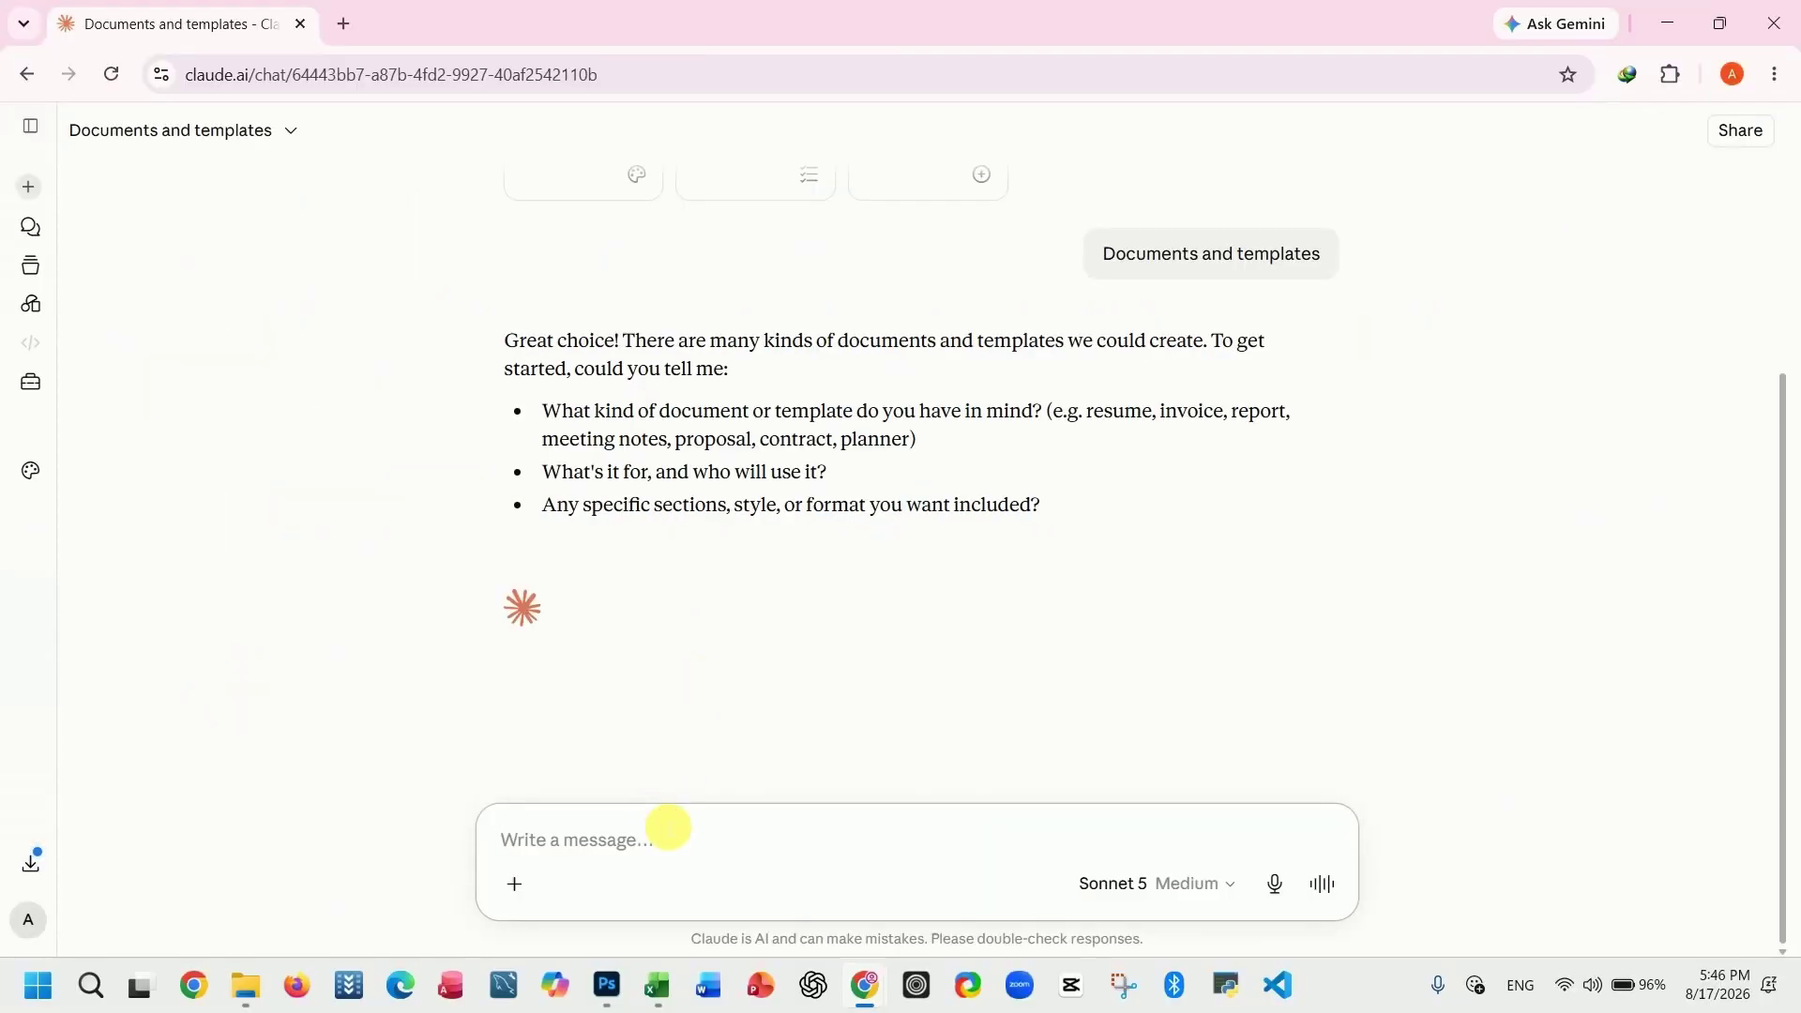
pyautogui.write('Create a professional CV template for a beginner applying for a computer skills job. Include sections for personal information, skills, education, experience, and references. Make it clean and easy to edit.')
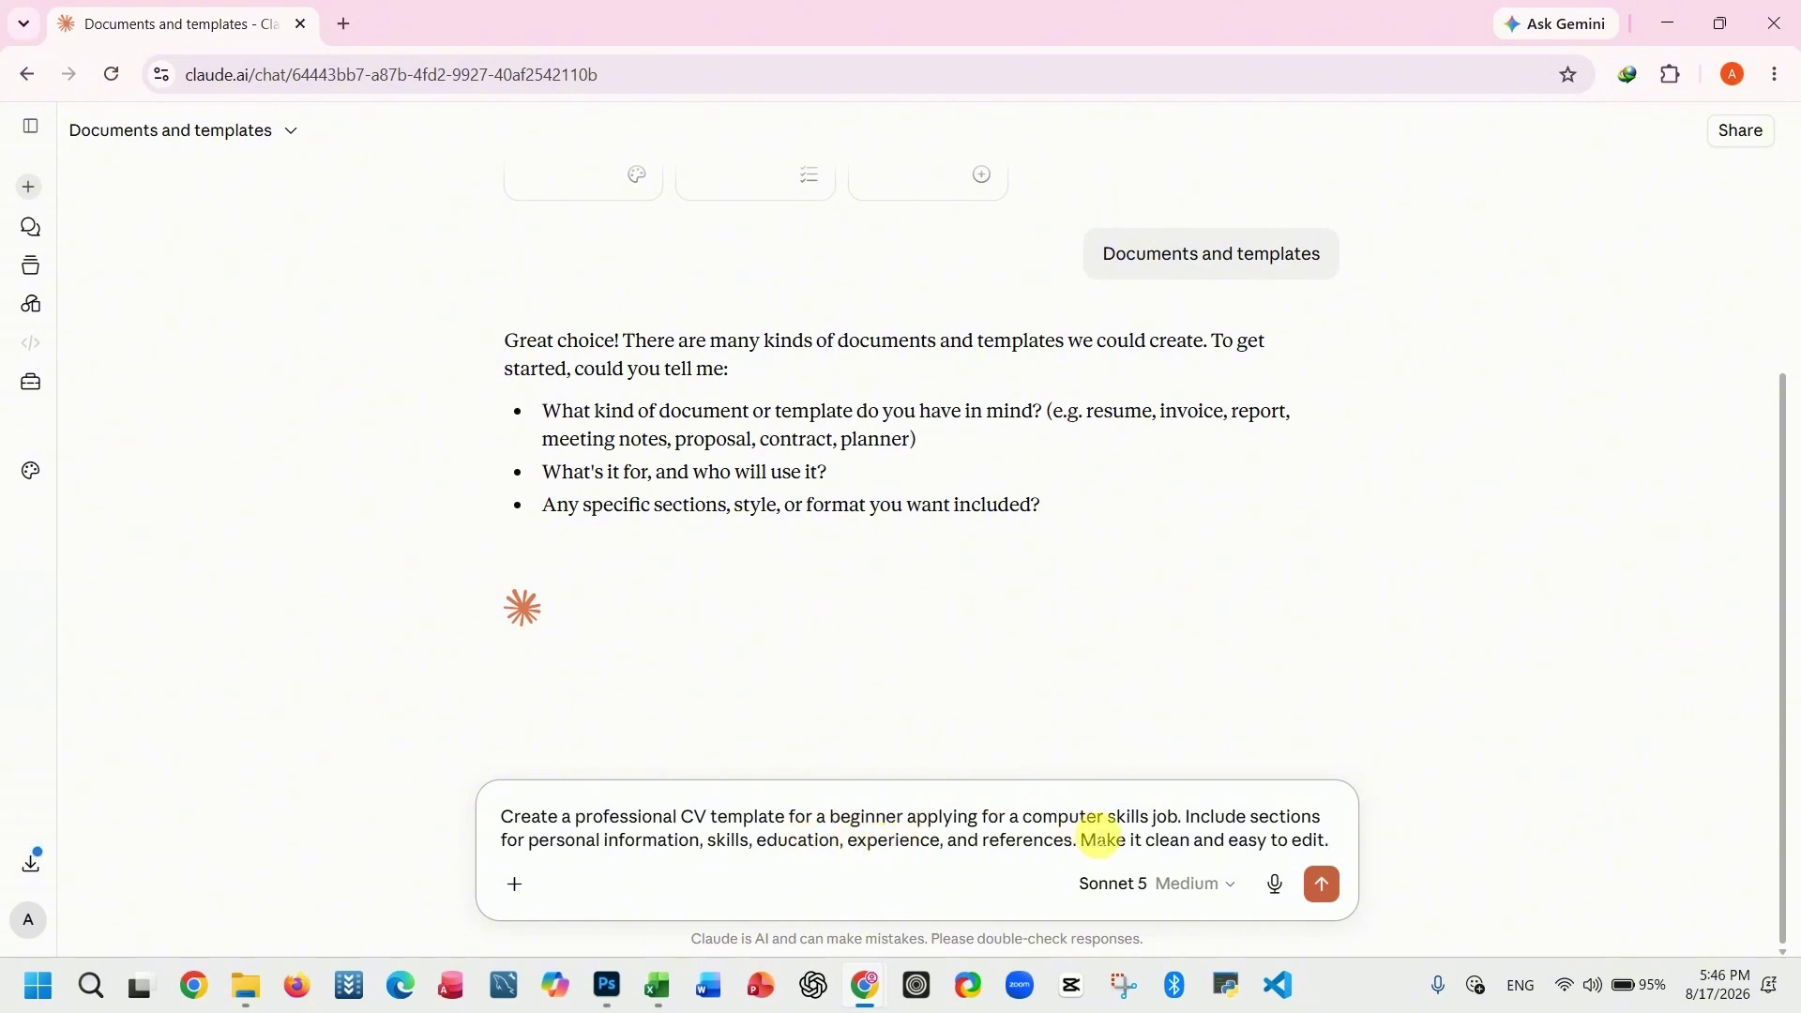
pyautogui.click(1327, 885)
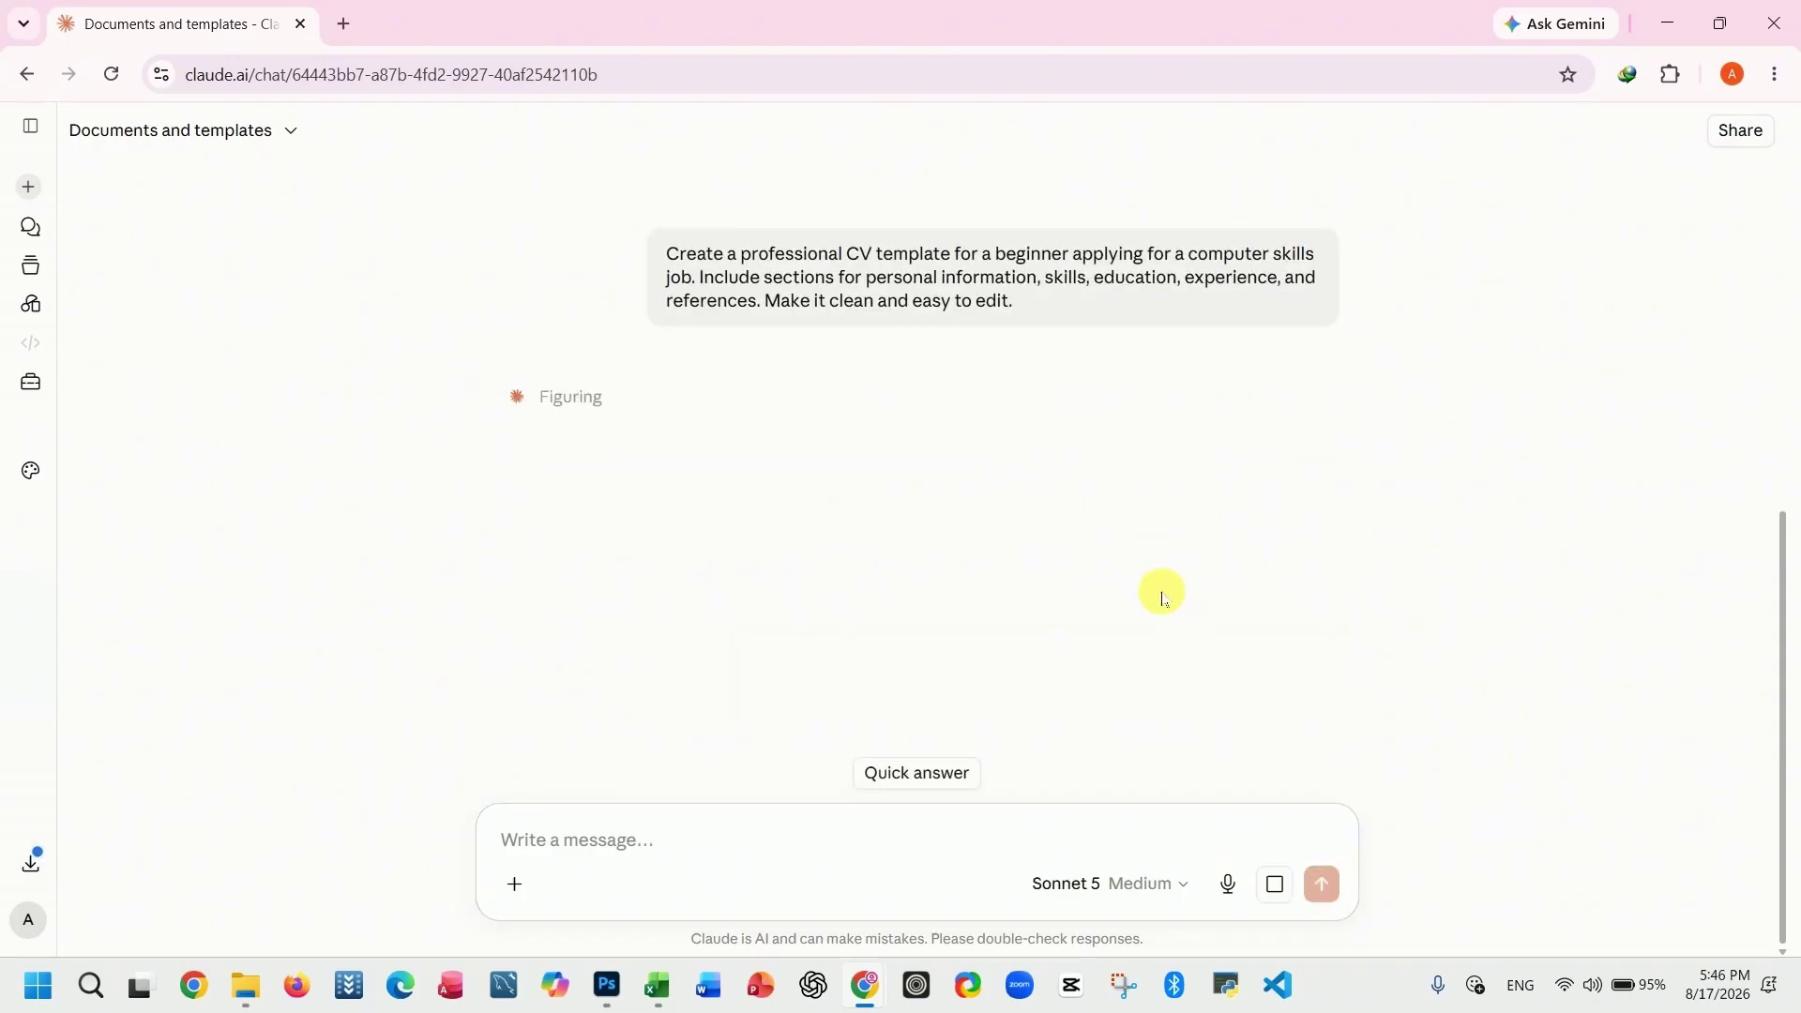
pyautogui.scroll(-1, 735, 532)
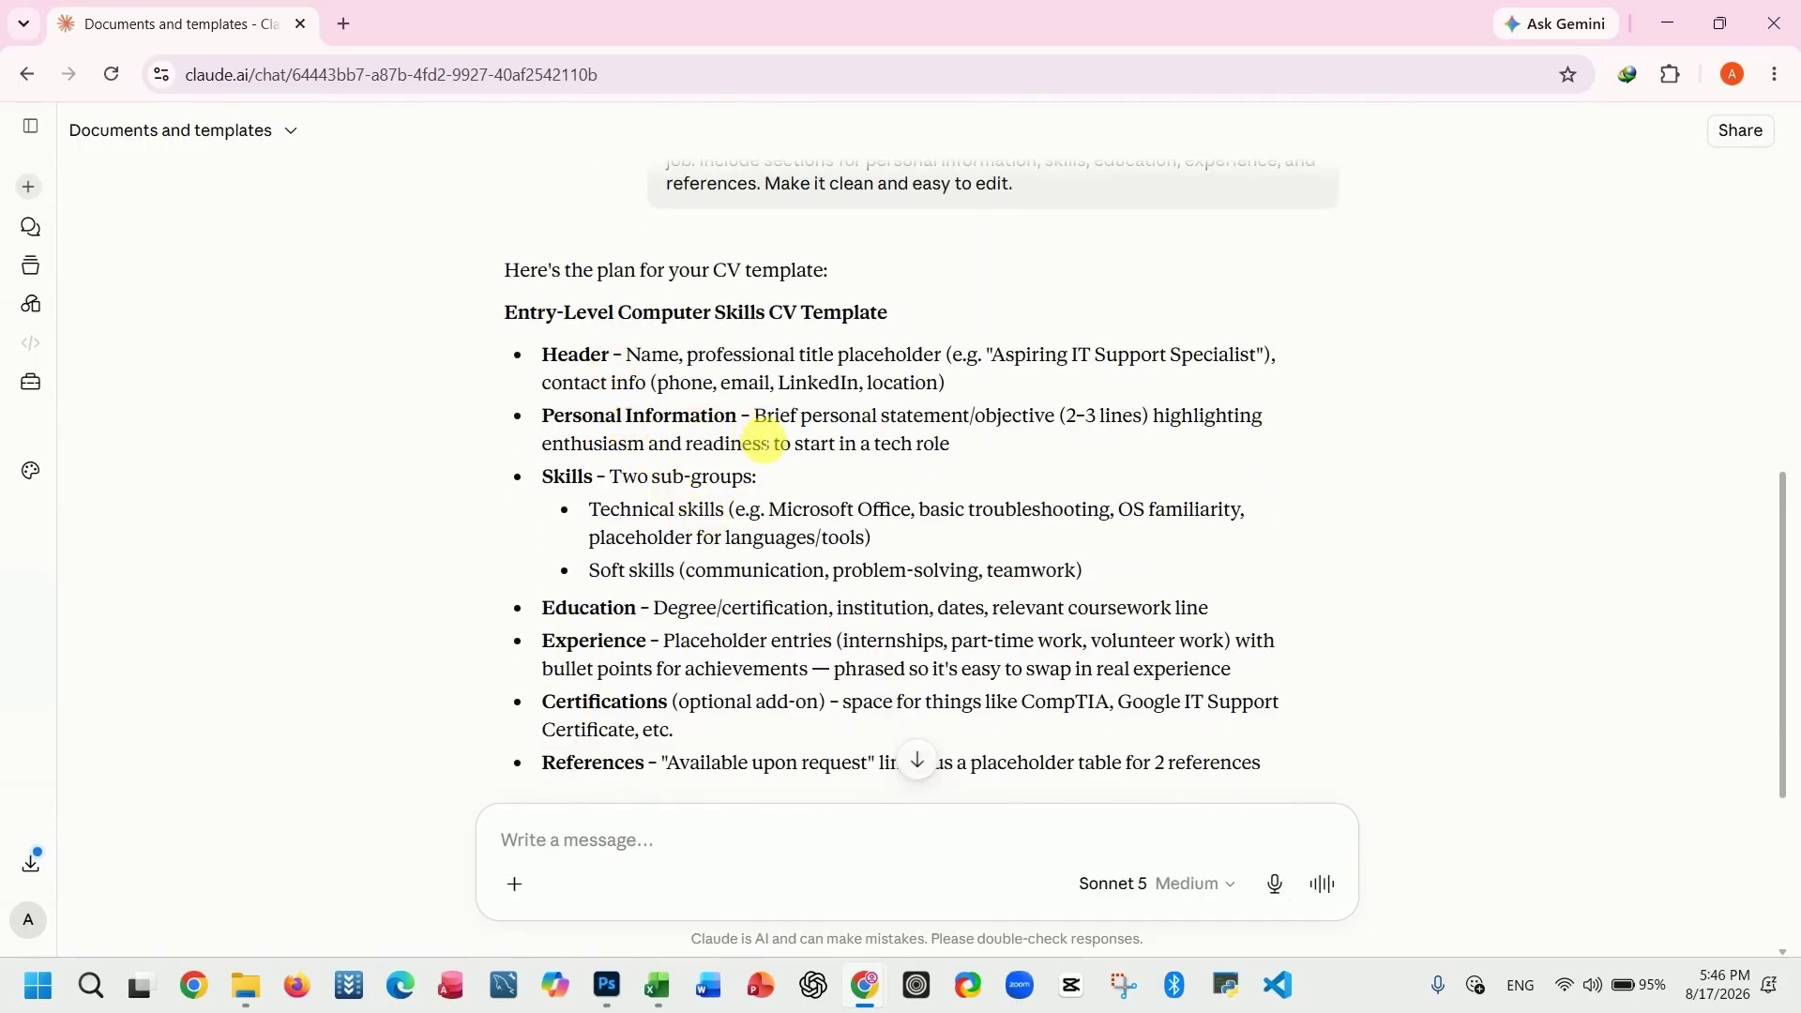
pyautogui.scroll(-2, 764, 441)
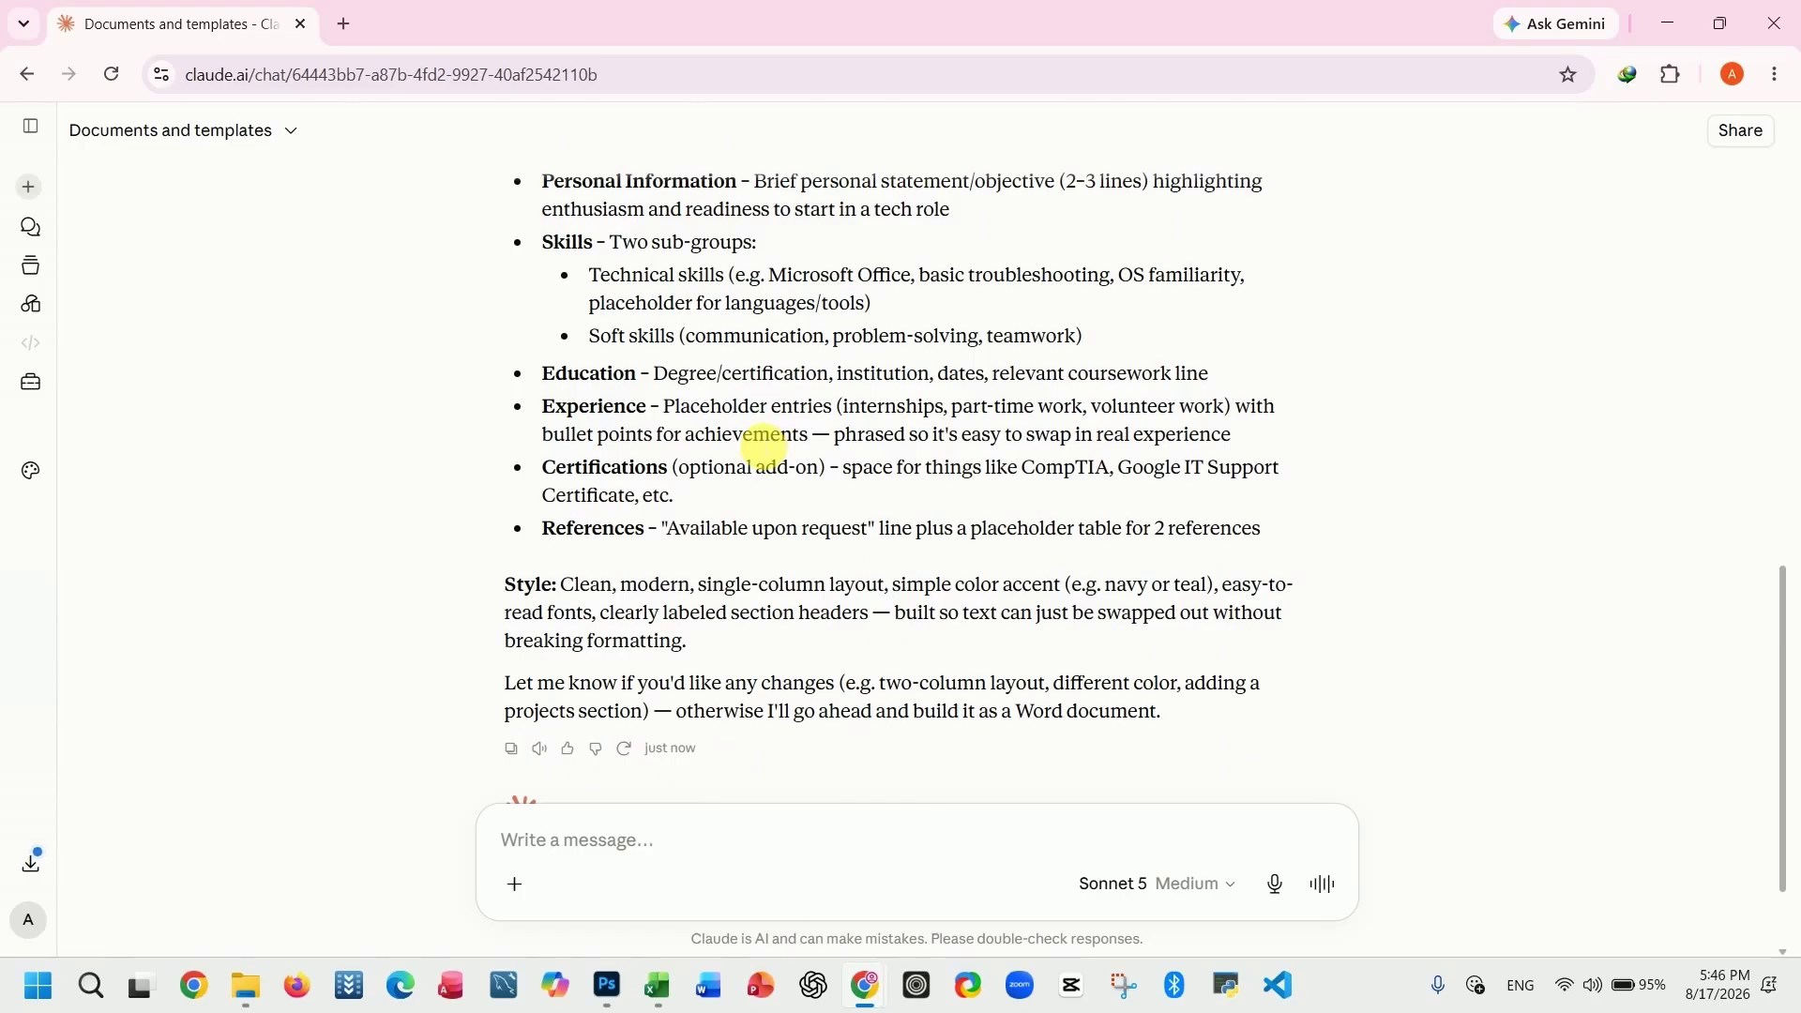
pyautogui.scroll(-1, 822, 467)
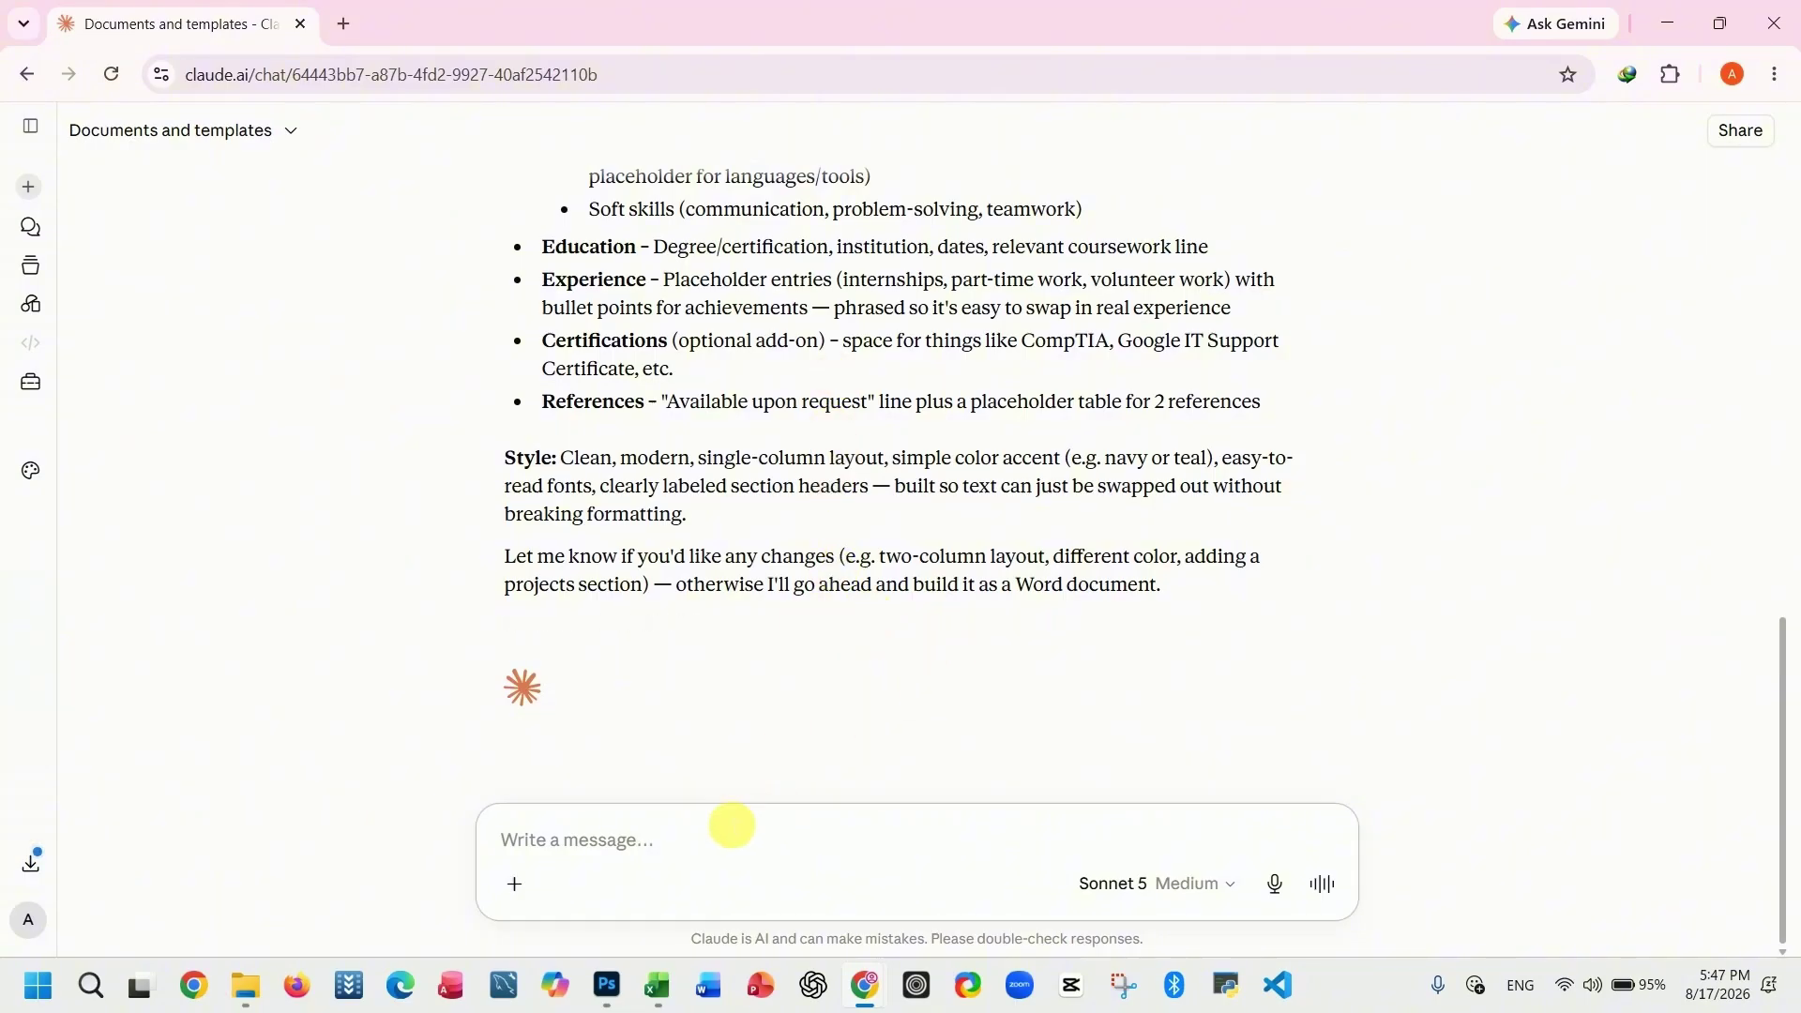
pyautogui.scroll(3, 732, 553)
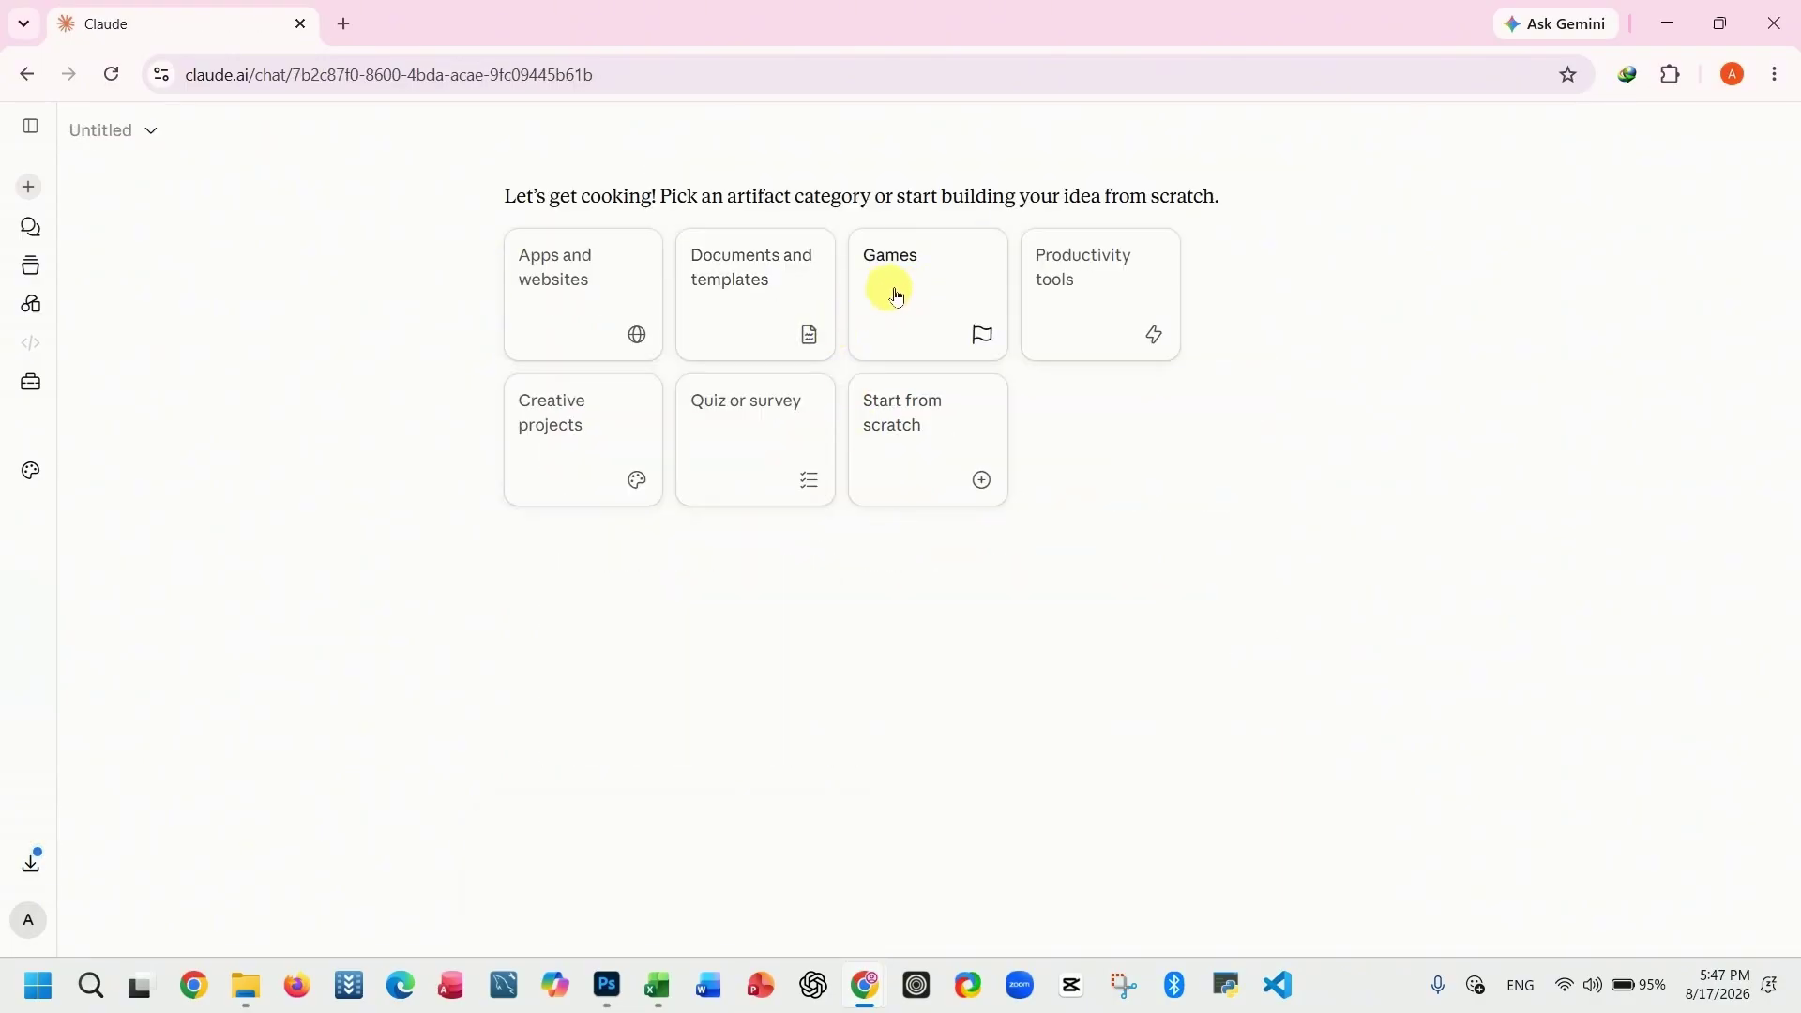
# - Start a Games artifact and request a colorful basic computer skills quiz with 10 multiple-choice questions, answer feedback and a final score
pyautogui.click(924, 296)
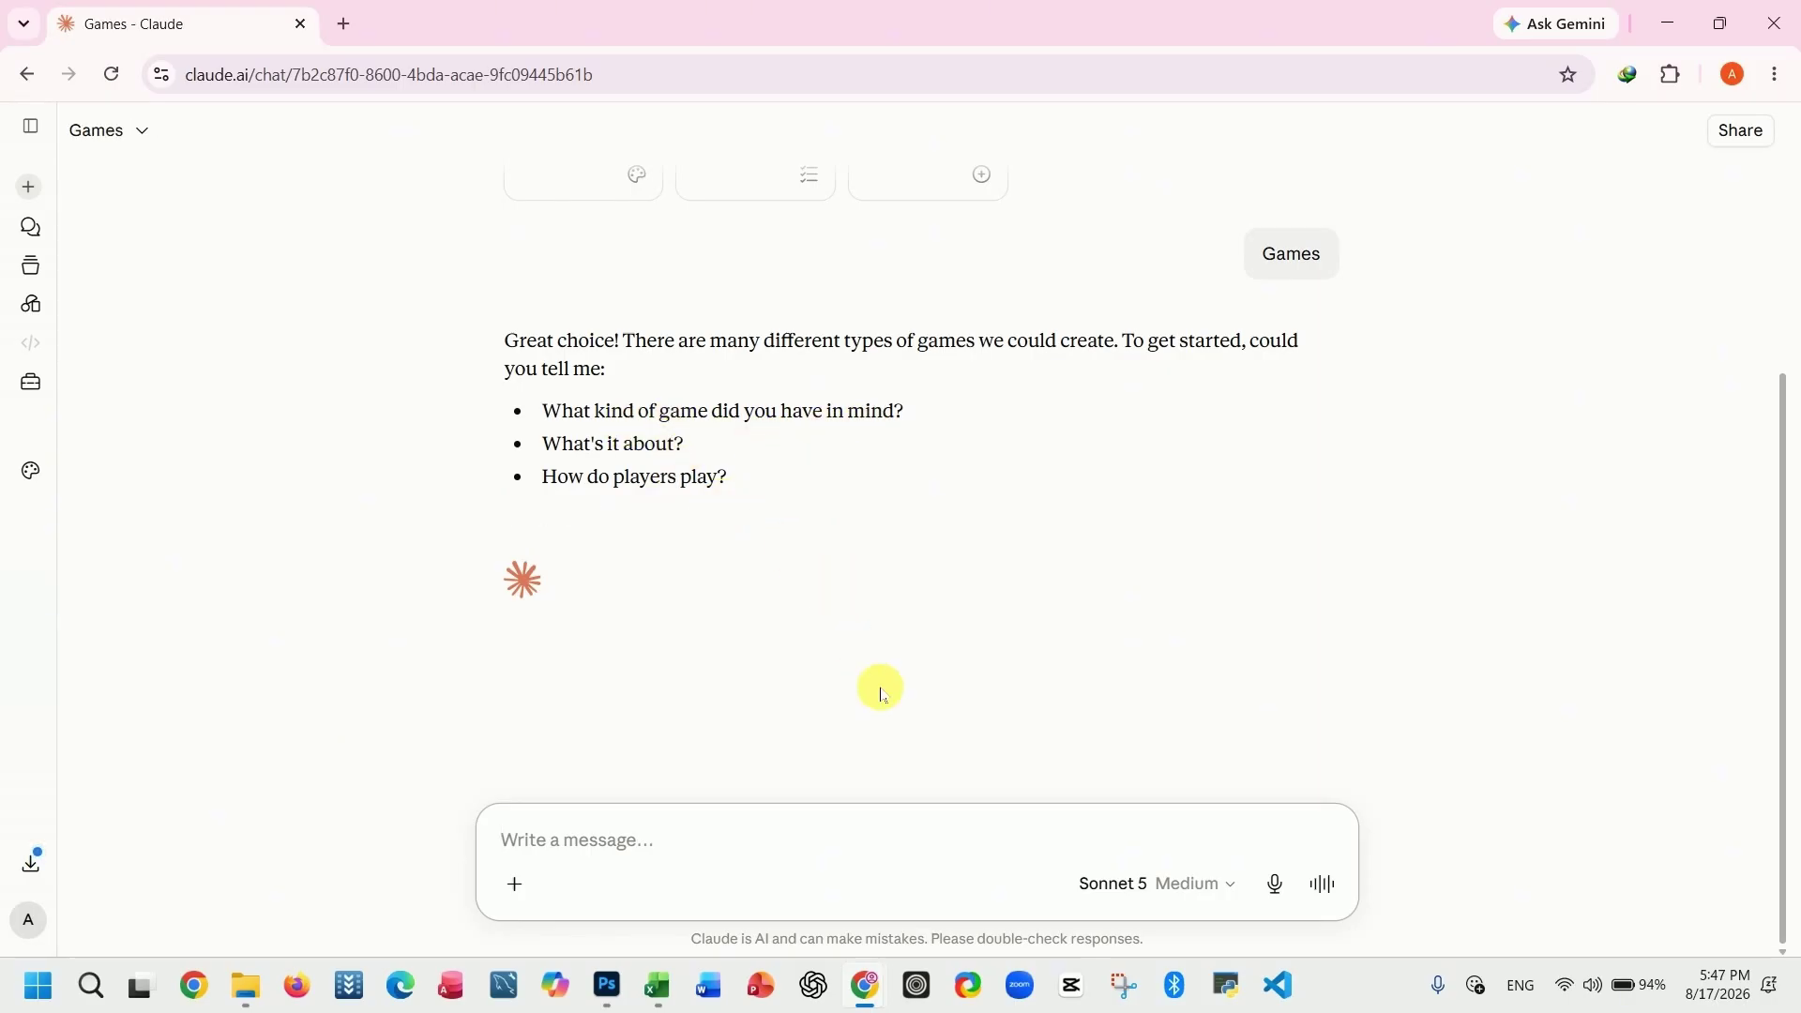
pyautogui.write('Create a simple quiz game about basic computer skills. Ask 10 multiple-choice questions. Give the player a score at the end and show whether each answer is correct or wrong. Make it colorful and easy to play.')
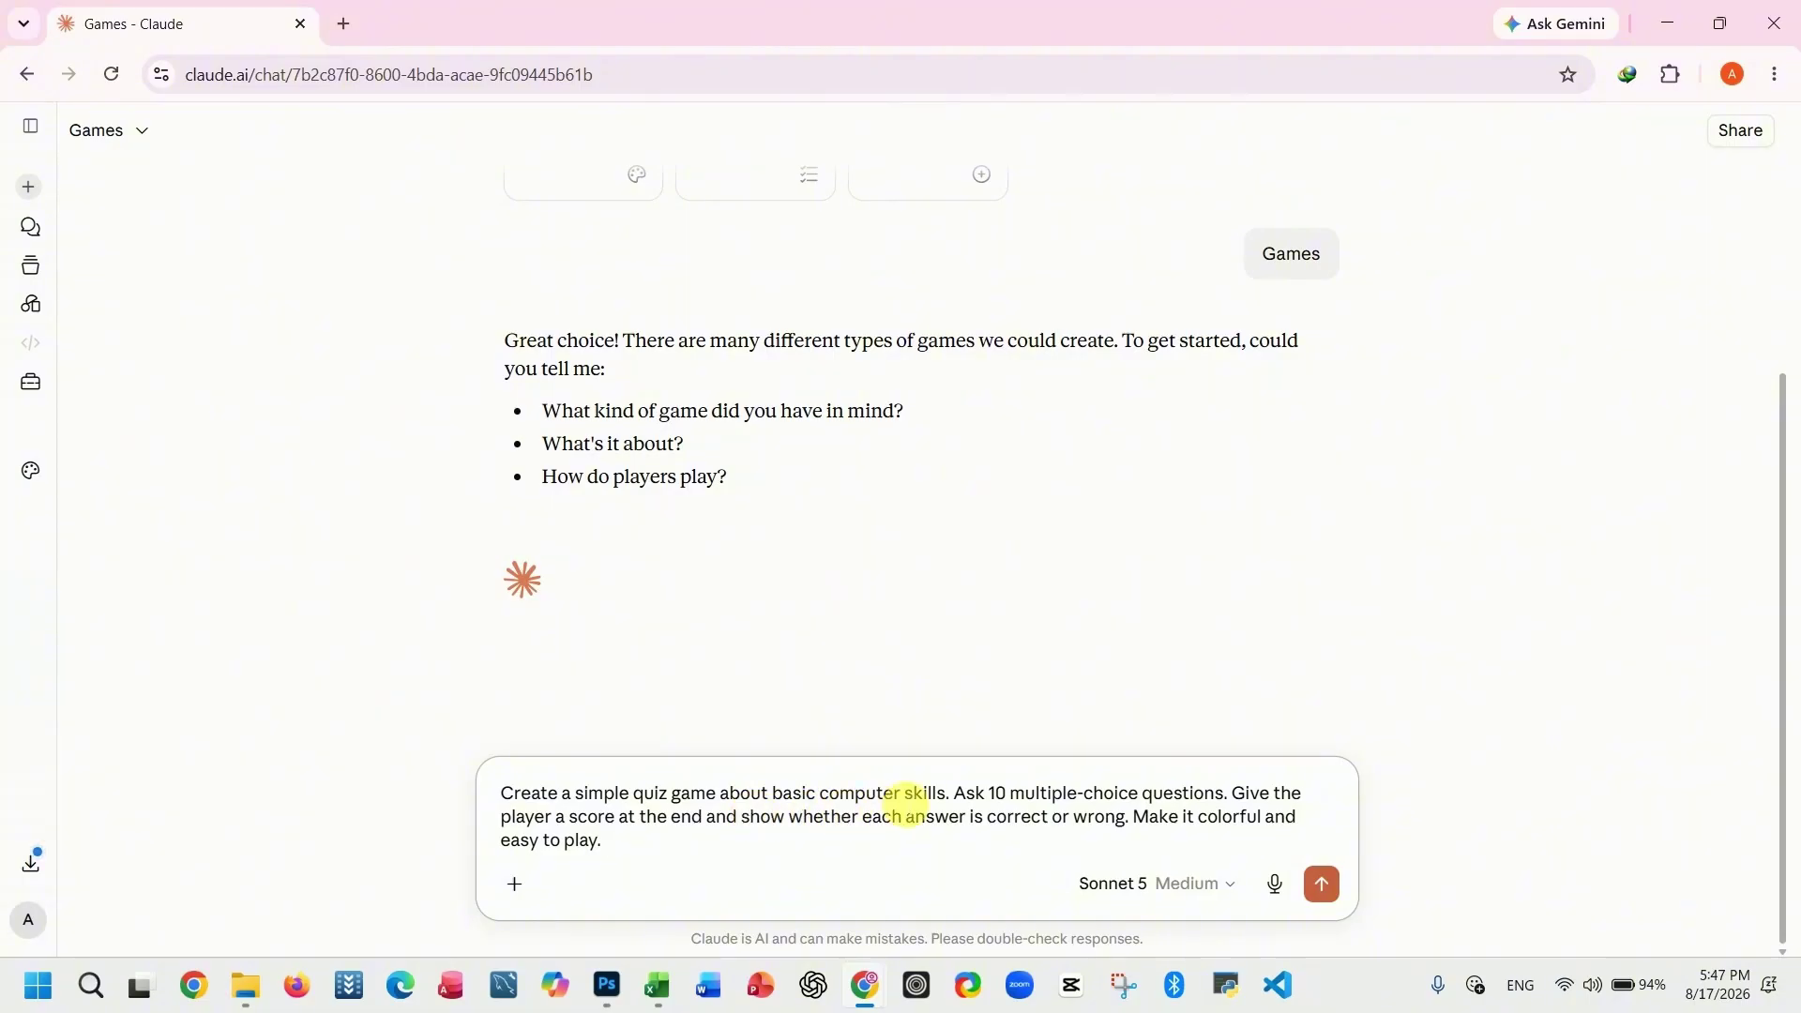
pyautogui.click(1084, 798)
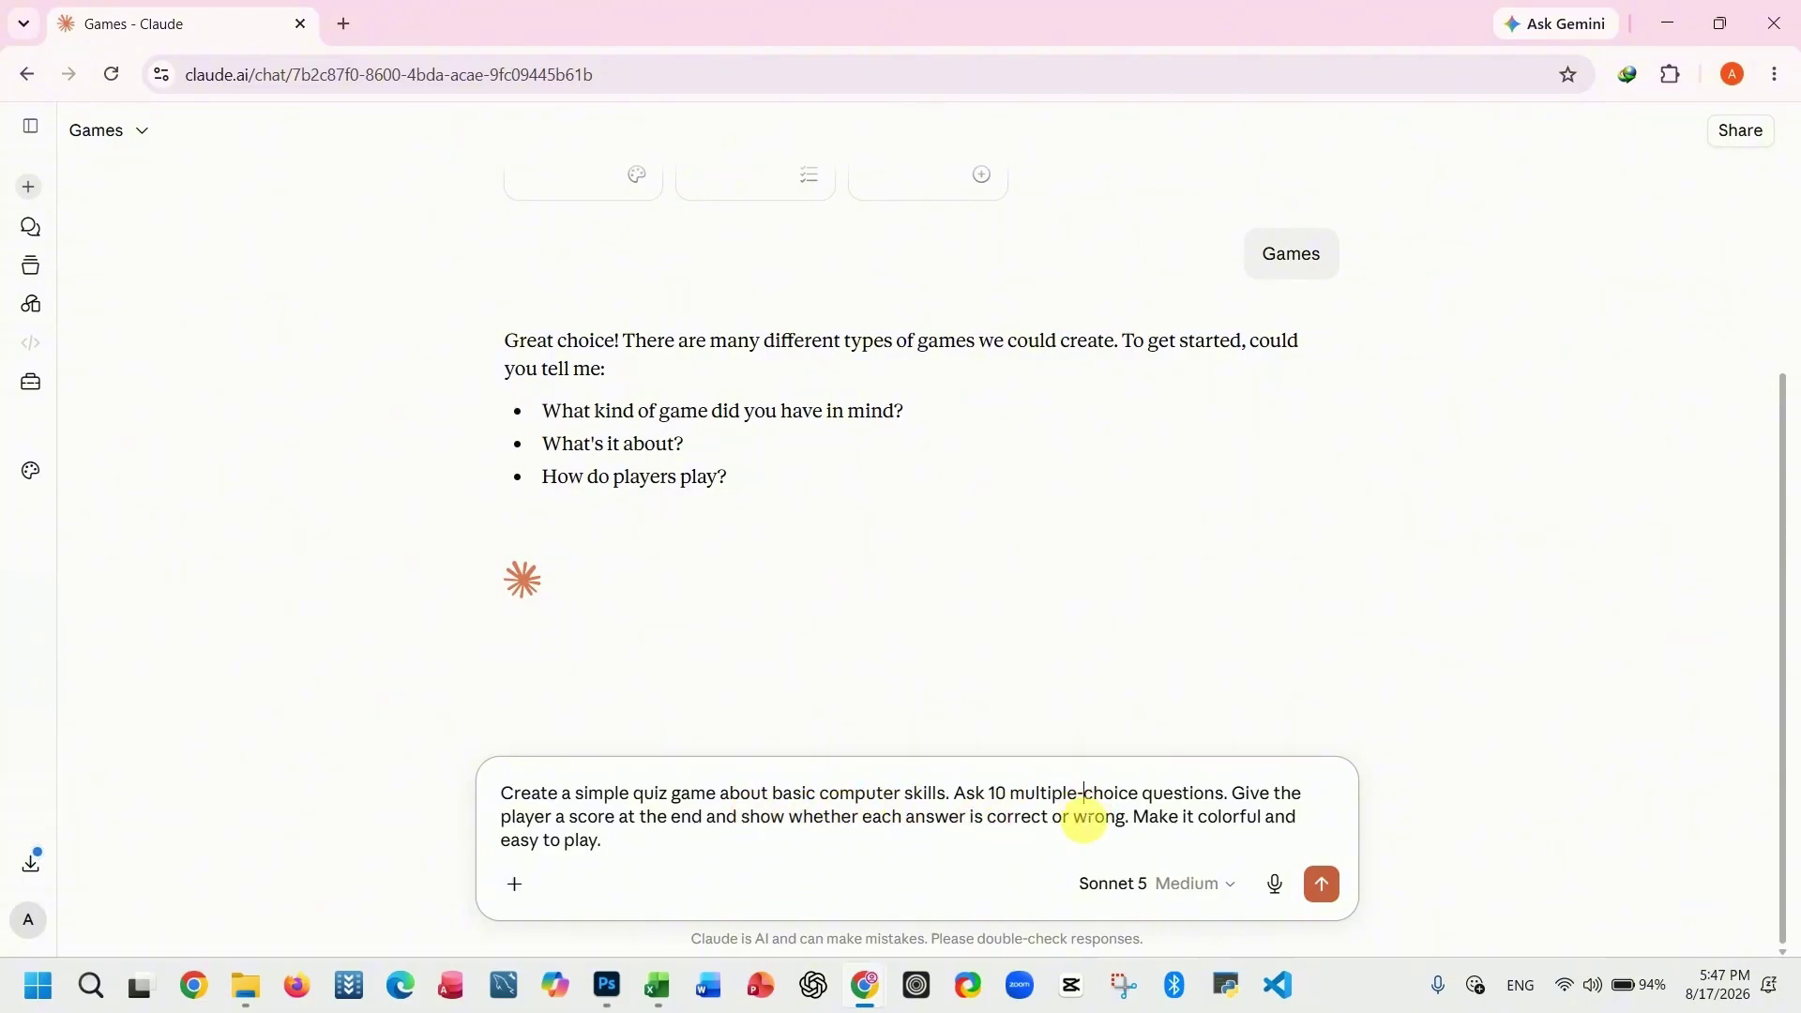
pyautogui.click(1322, 883)
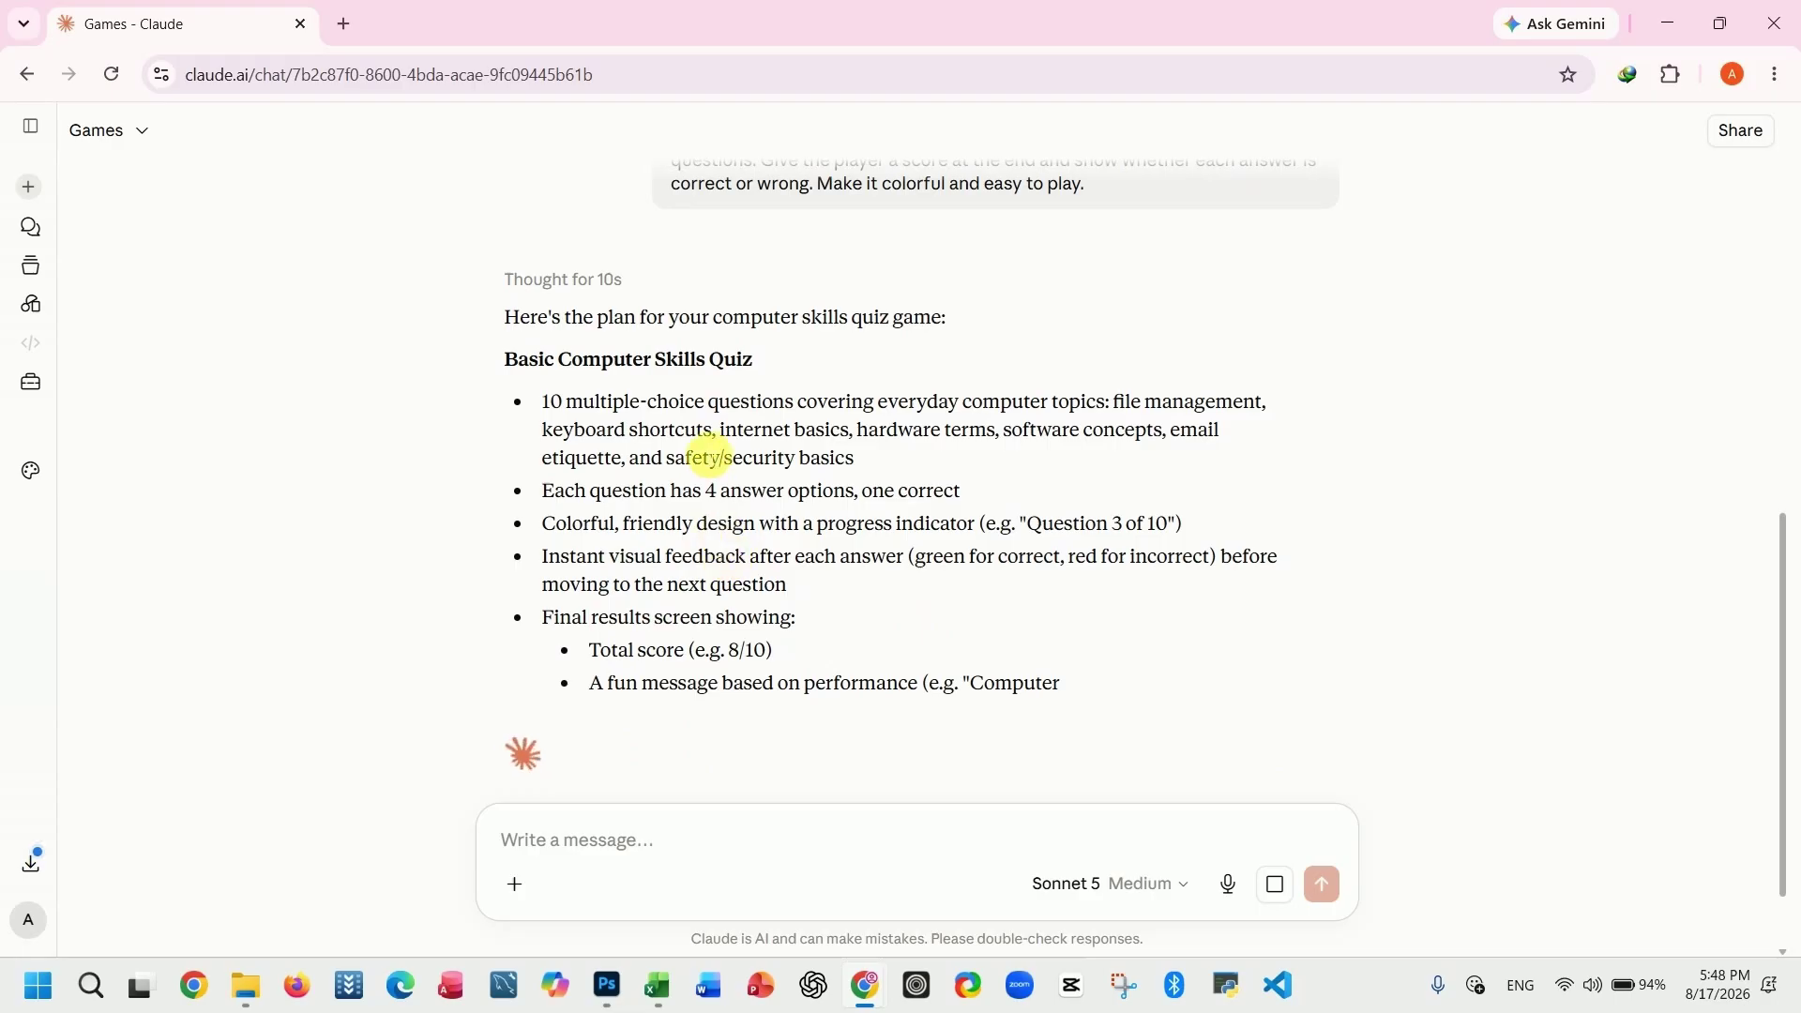
# - Read the proposed quiz game plan and reply "continue" to have the game built
pyautogui.scroll(-1, 706, 456)
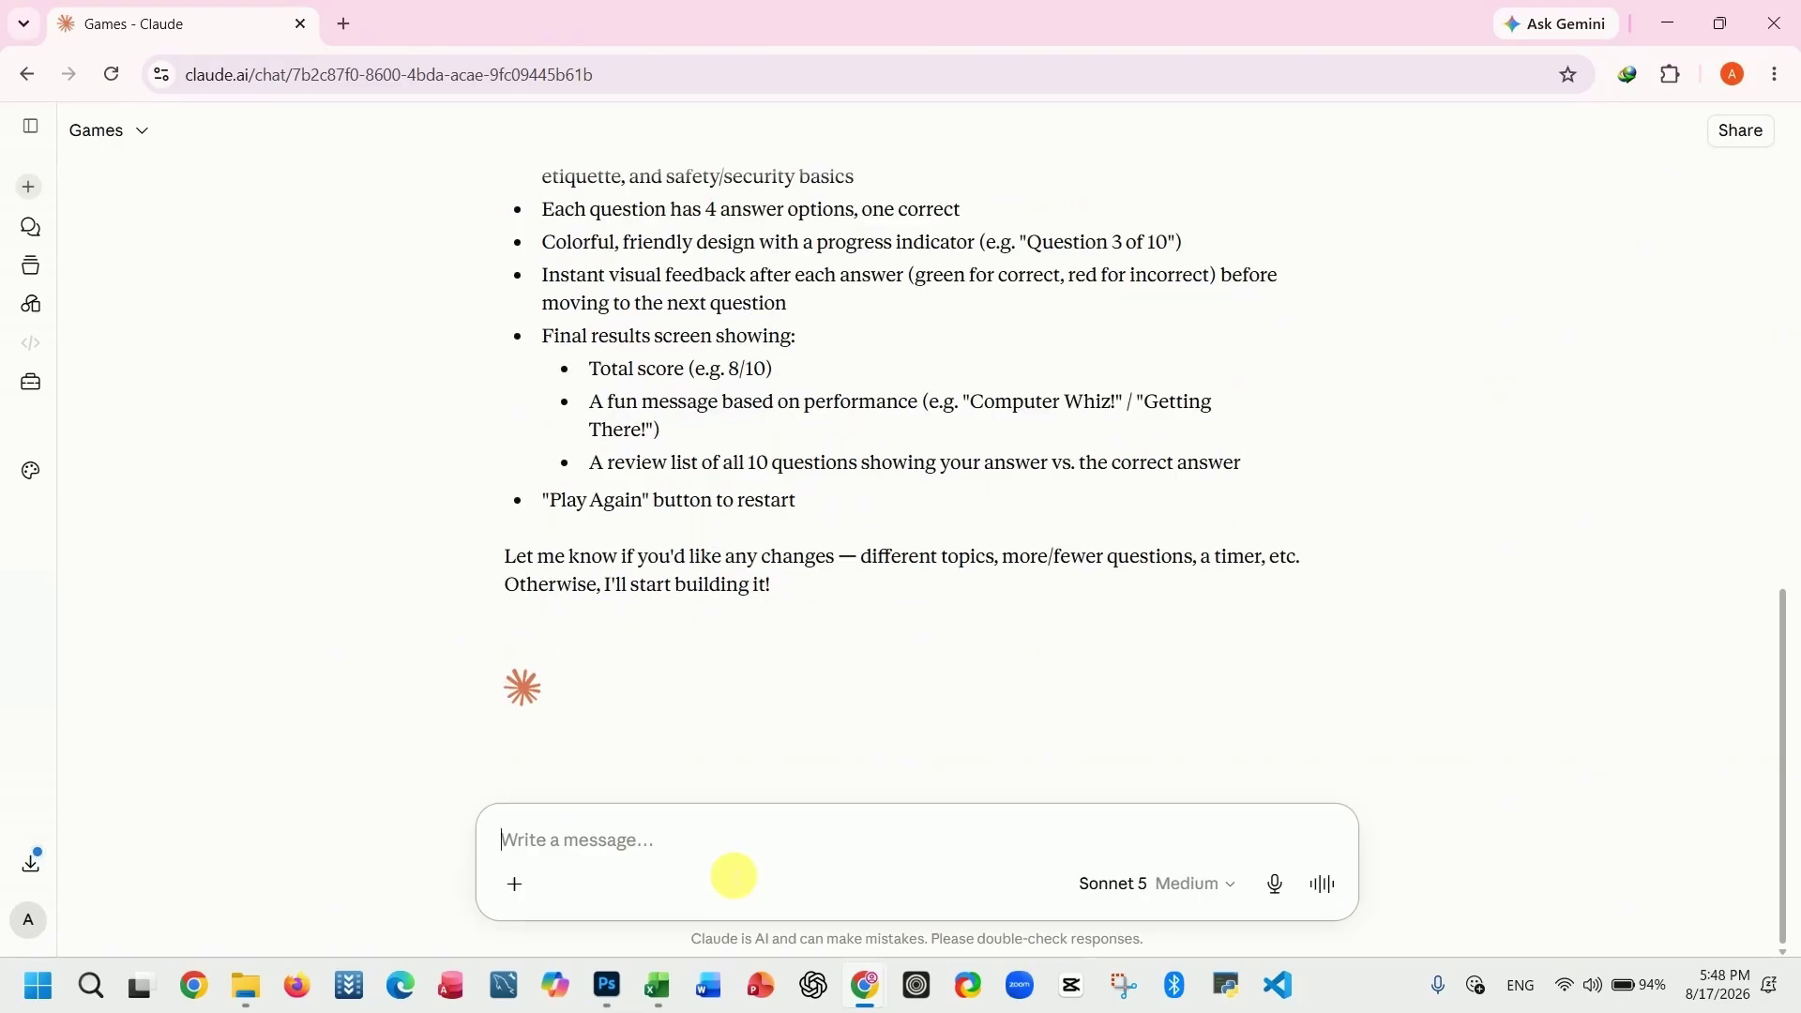
pyautogui.write('continue')
pyautogui.press('Return')
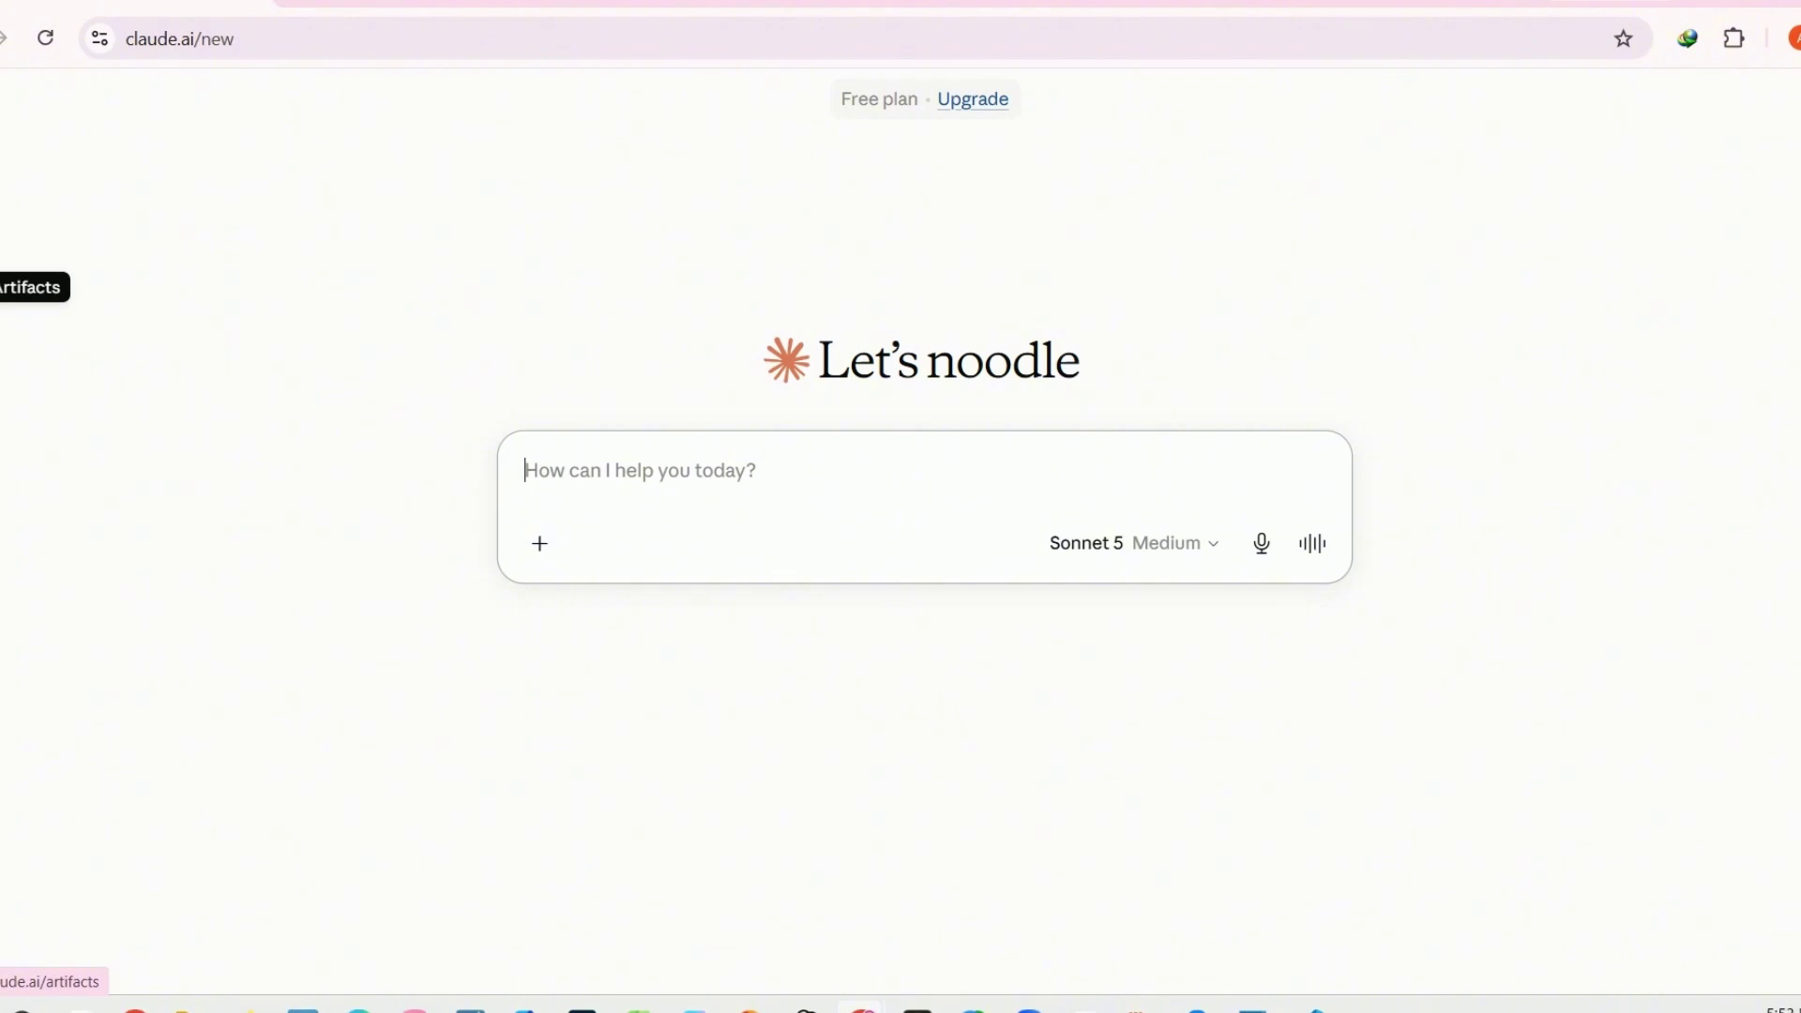
# - Open the Artifacts page and start a new artifact in the Productivity tools category
pyautogui.click(2, 285)
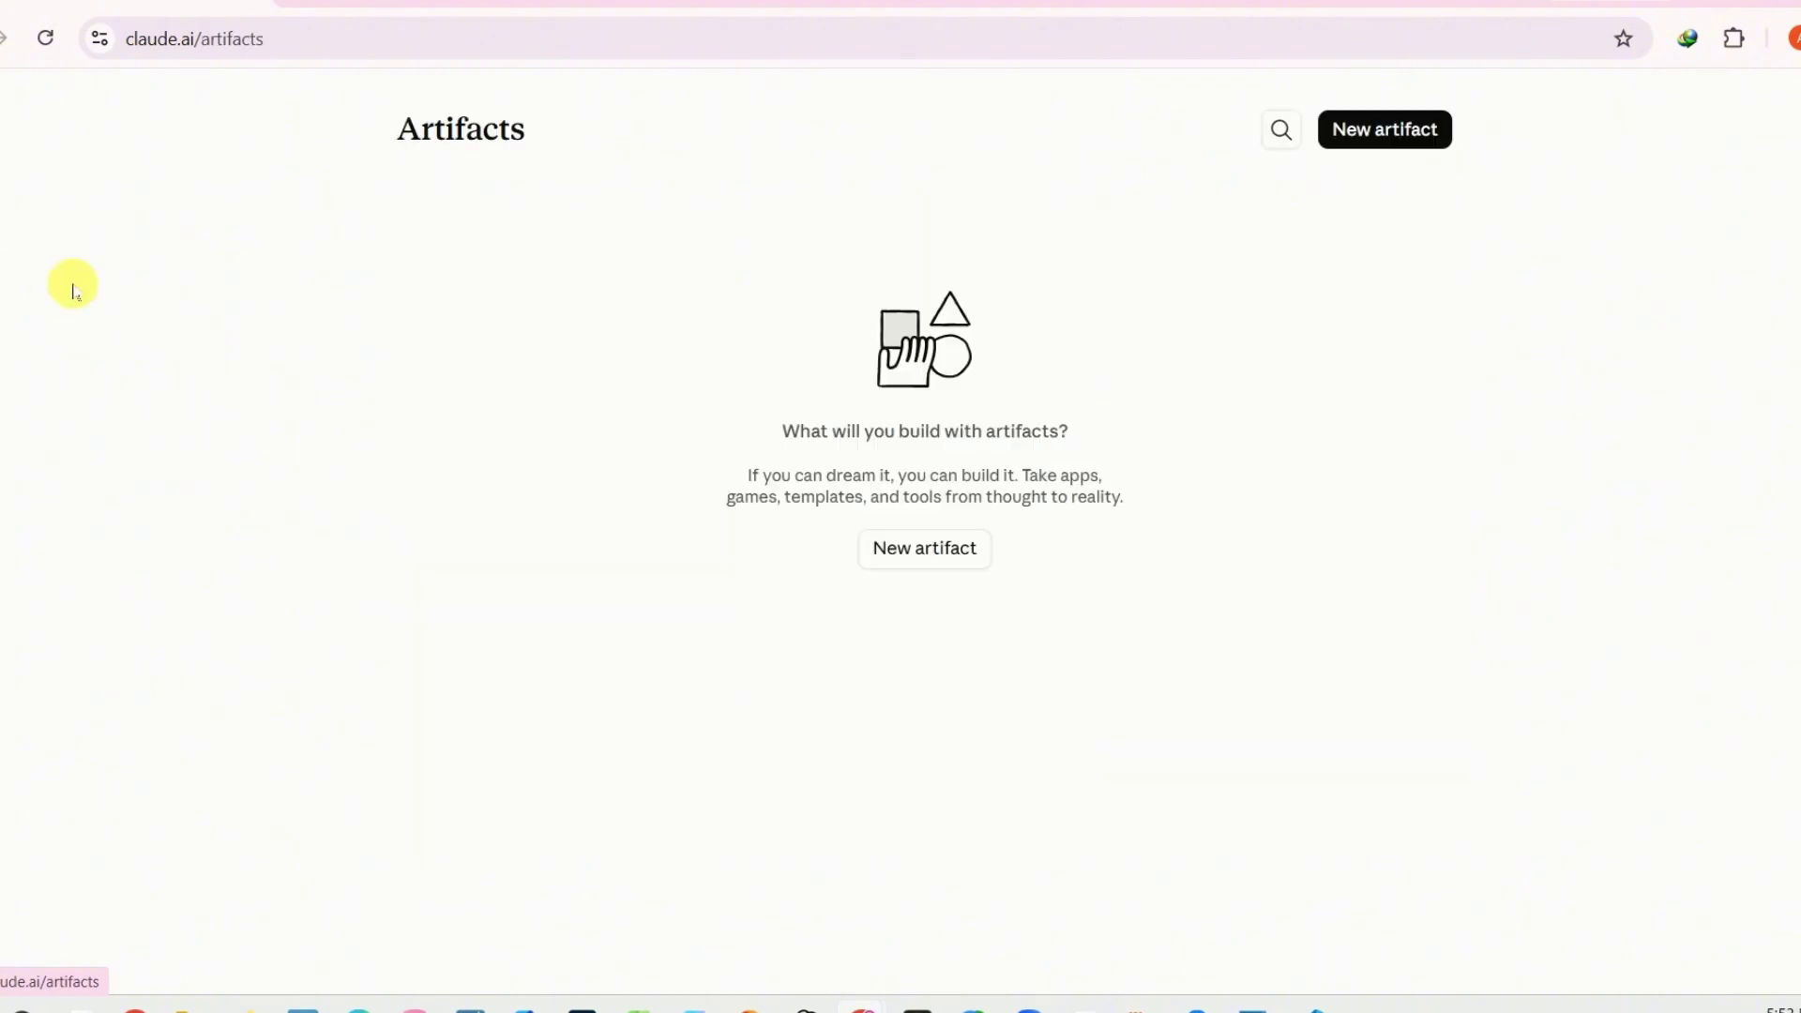
pyautogui.click(906, 552)
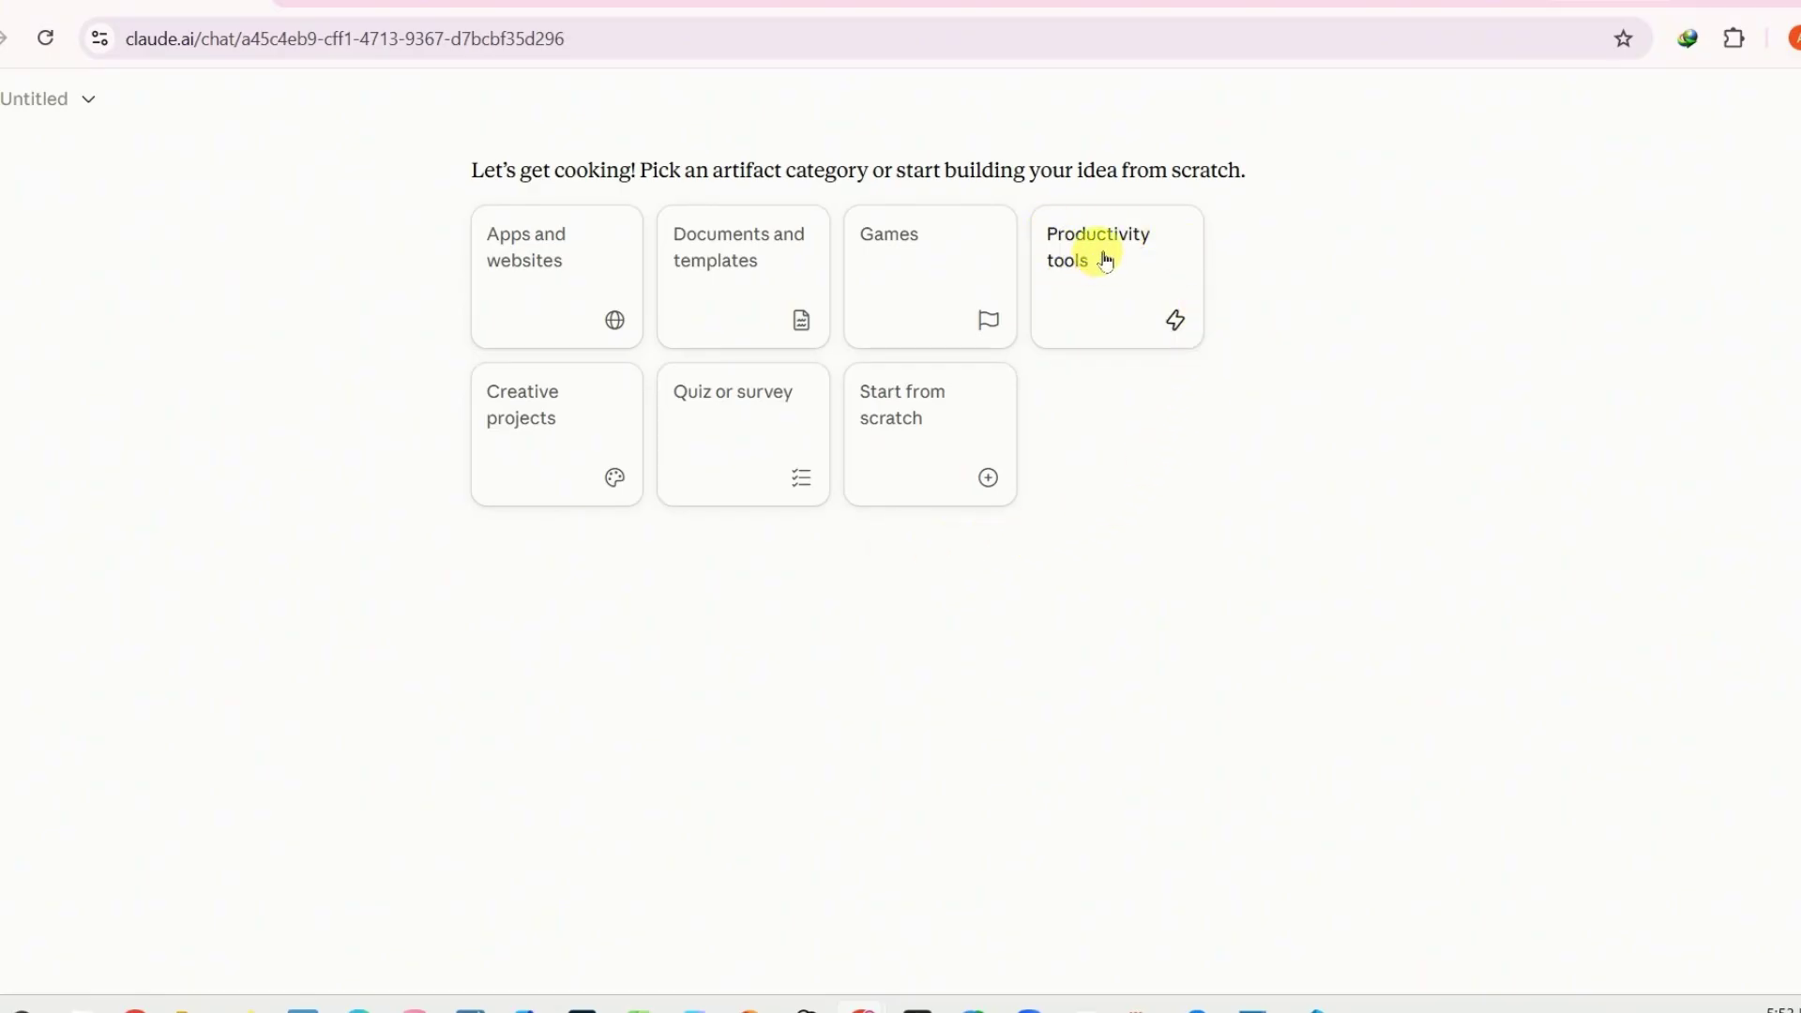
pyautogui.click(1097, 251)
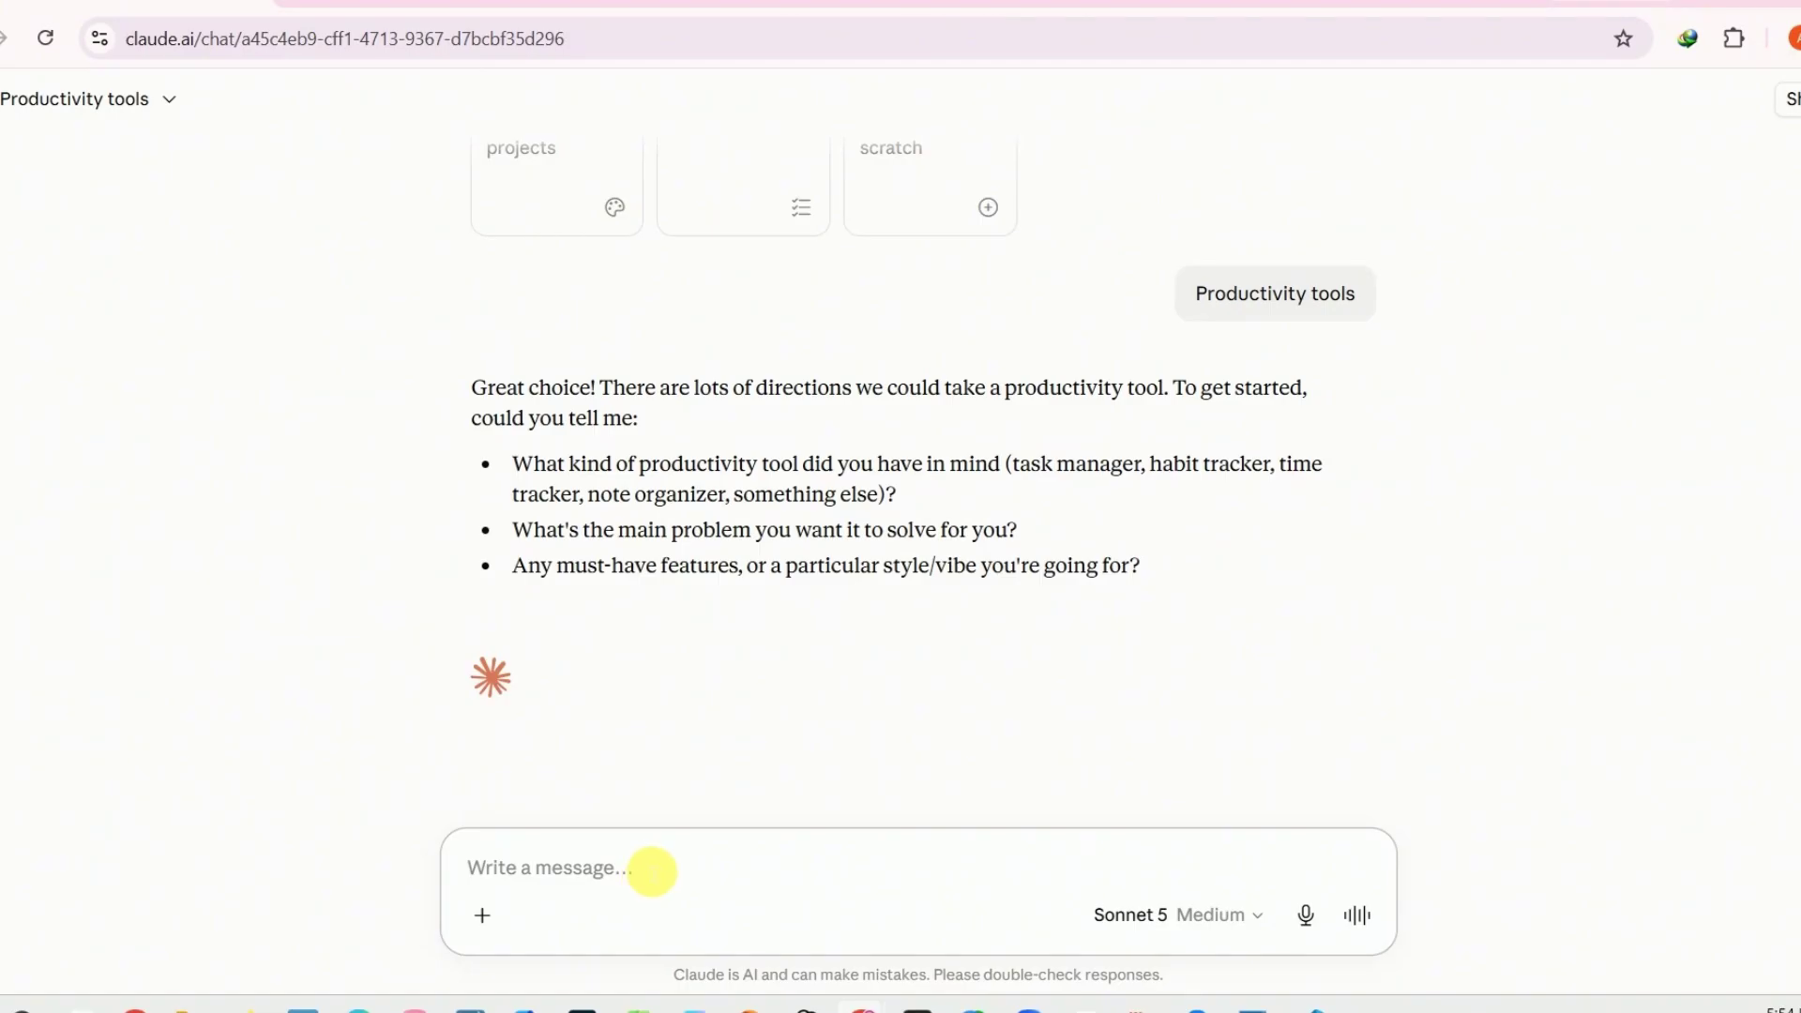
# - Request a simple monthly expense tracker with name, category, amount, automatic total and clear table, then resend the request in the other browser window's new chat
pyautogui.write('Create a simple monthly expense tracker. Let me add an expense name, category, and amount. Calculate the total expenses automatically and show the expenses in a clear table.')
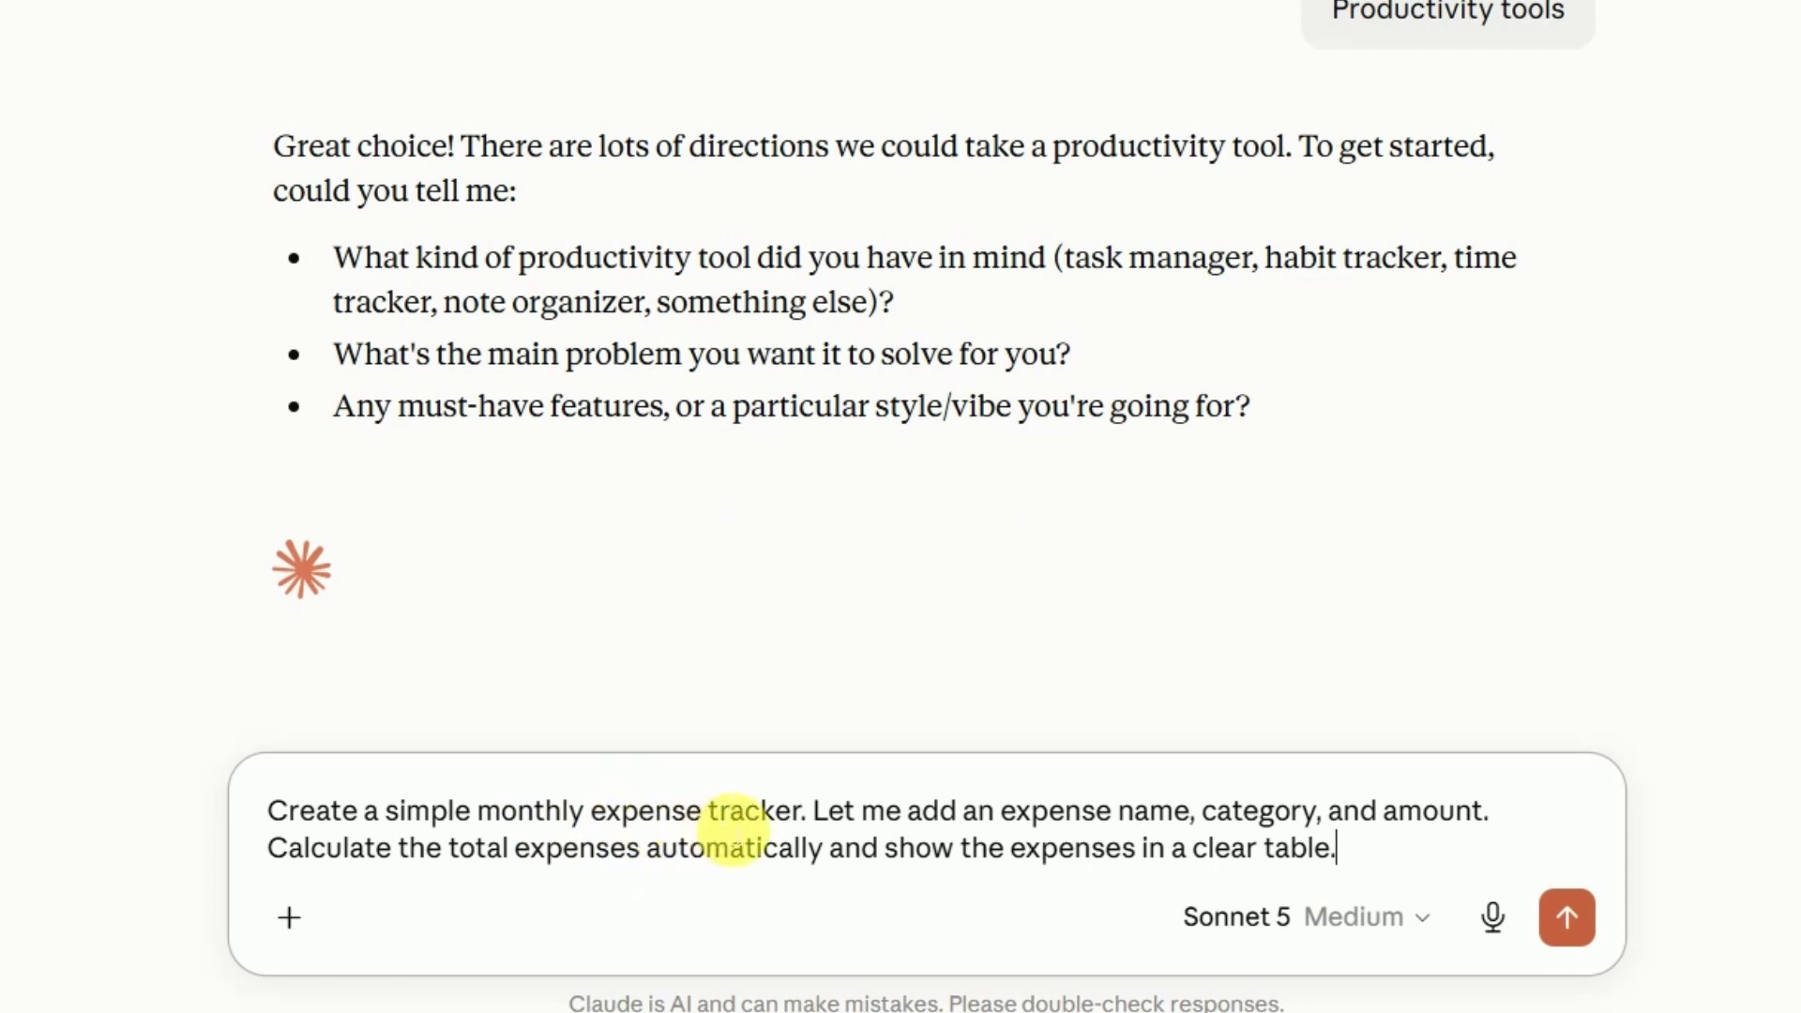
pyautogui.click(1569, 919)
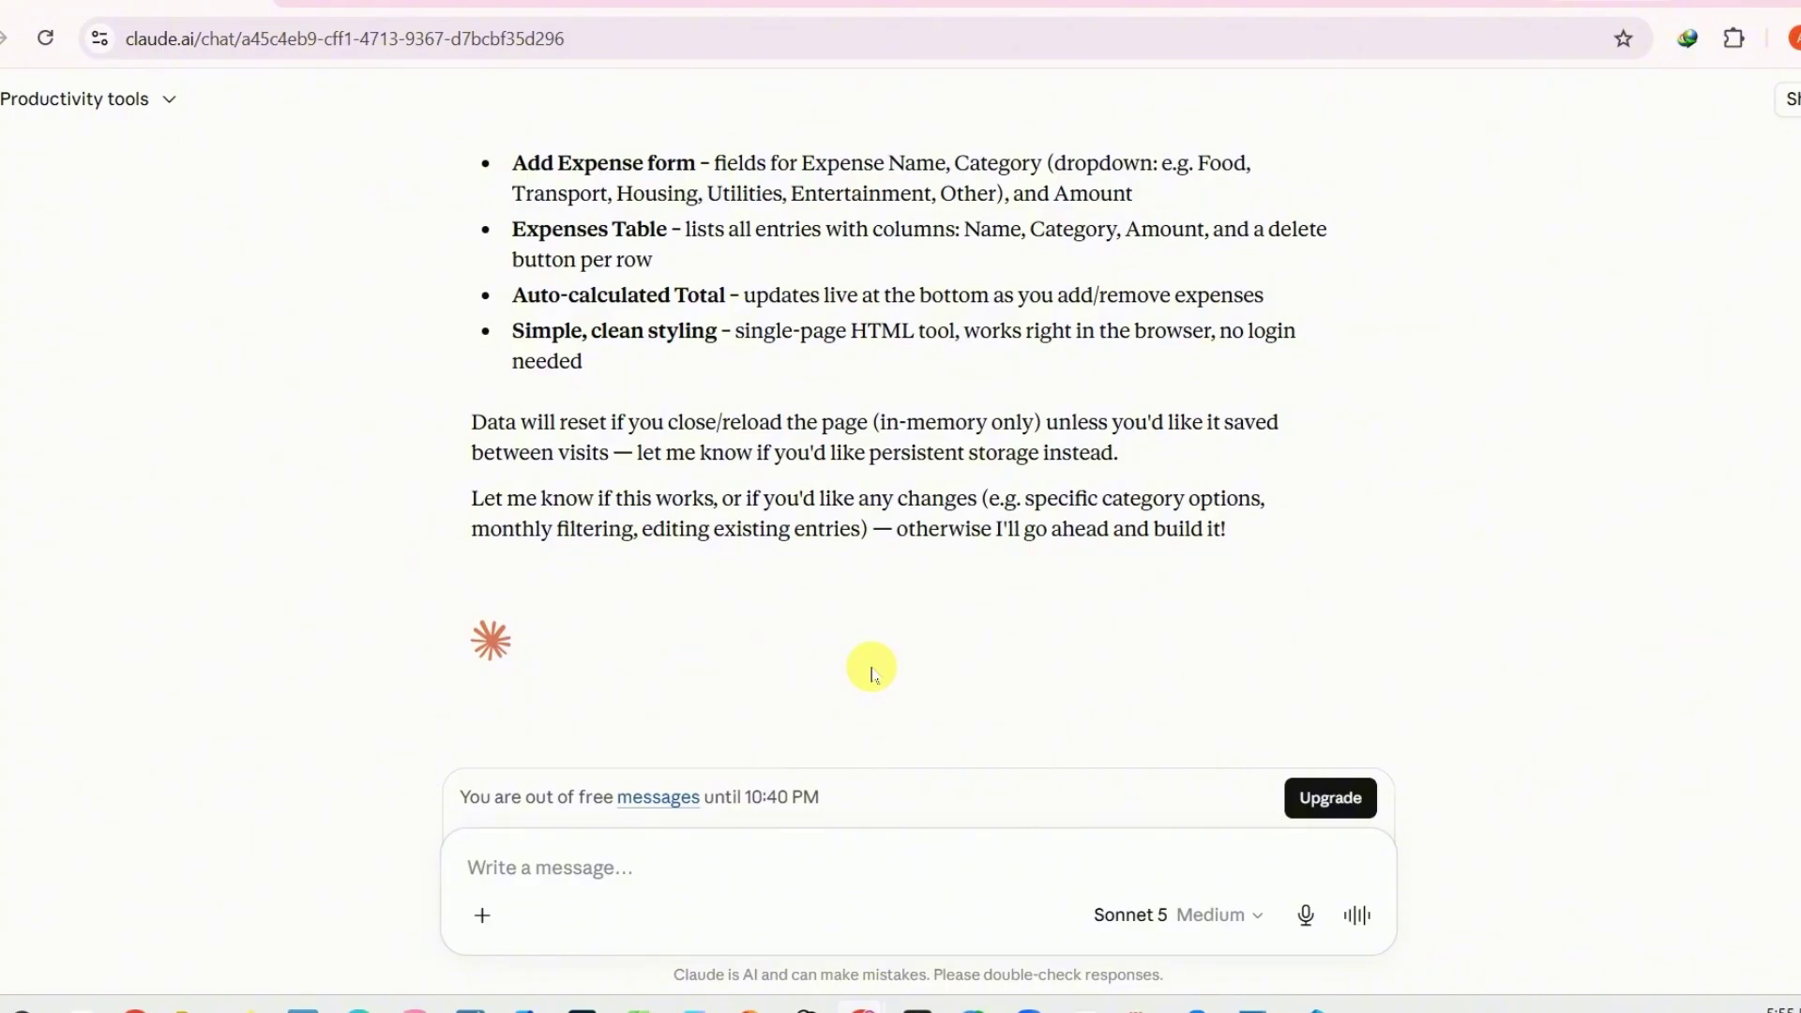
pyautogui.hotkey('alt', 'Tab')
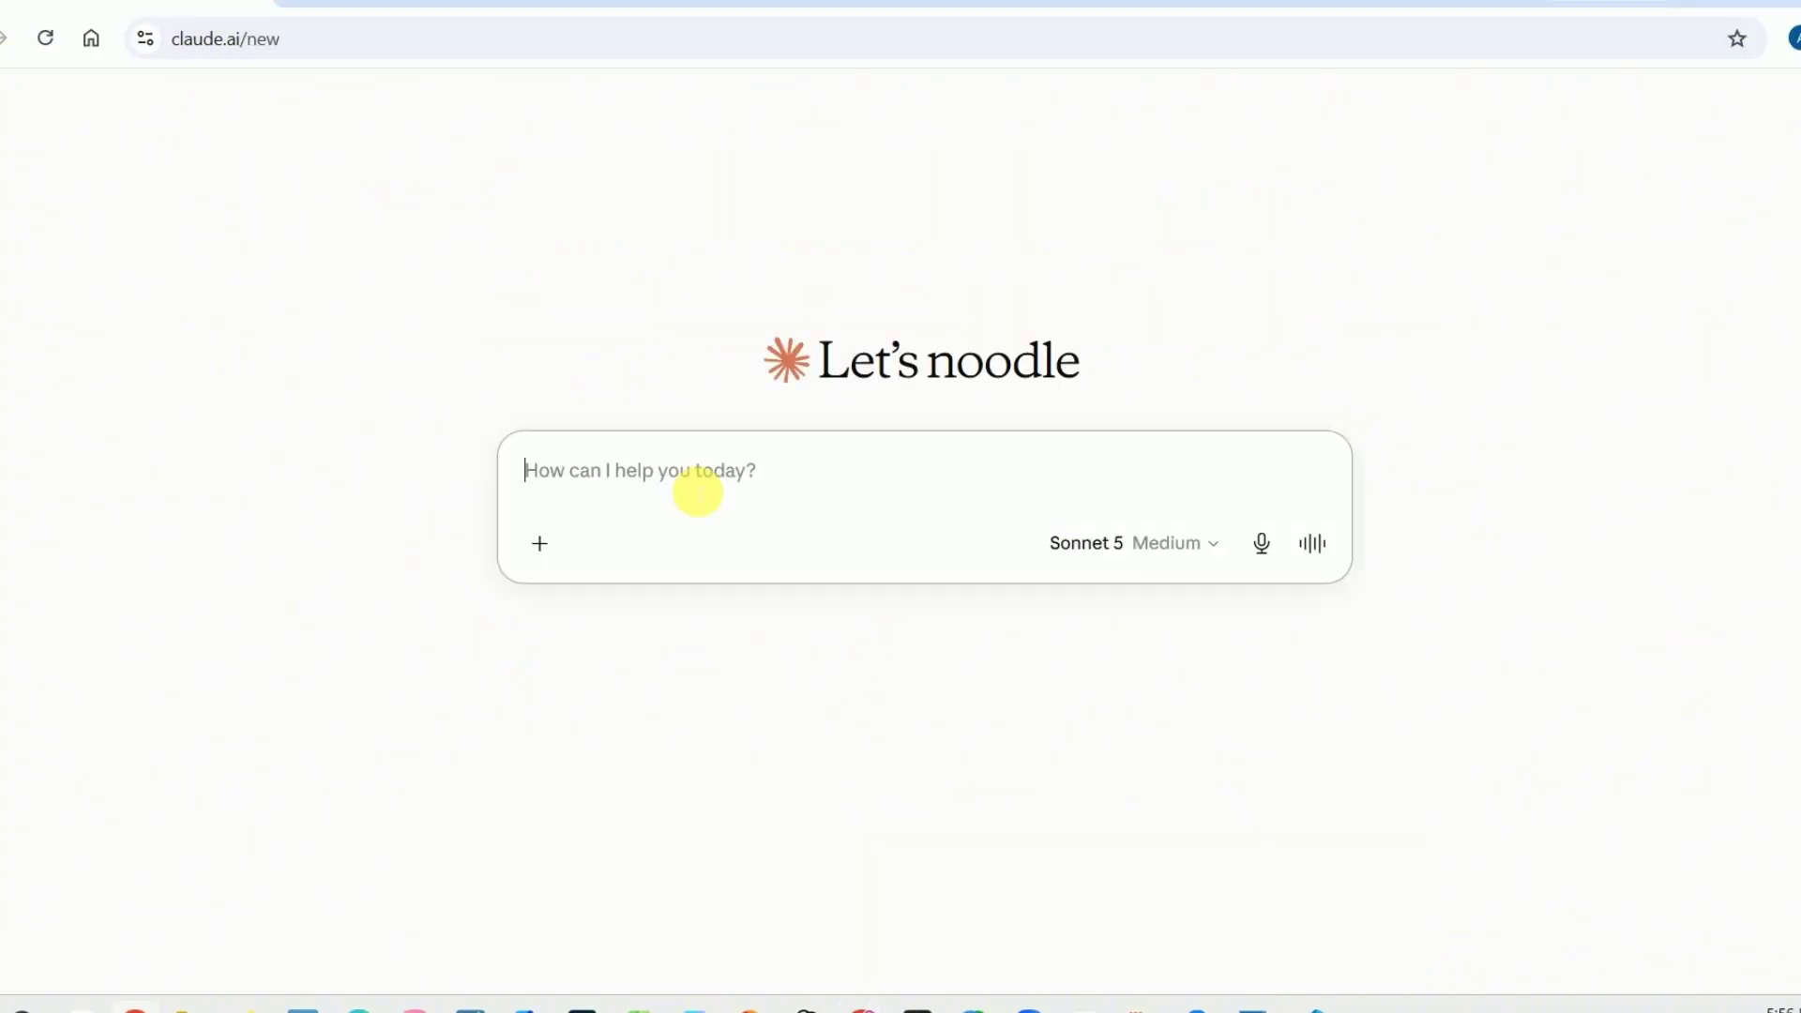
pyautogui.write('Create a simple monthly expense tracker. Let me add an expense name, category, and amount. Calculate the total expenses automatically and show the expenses in a clear table.')
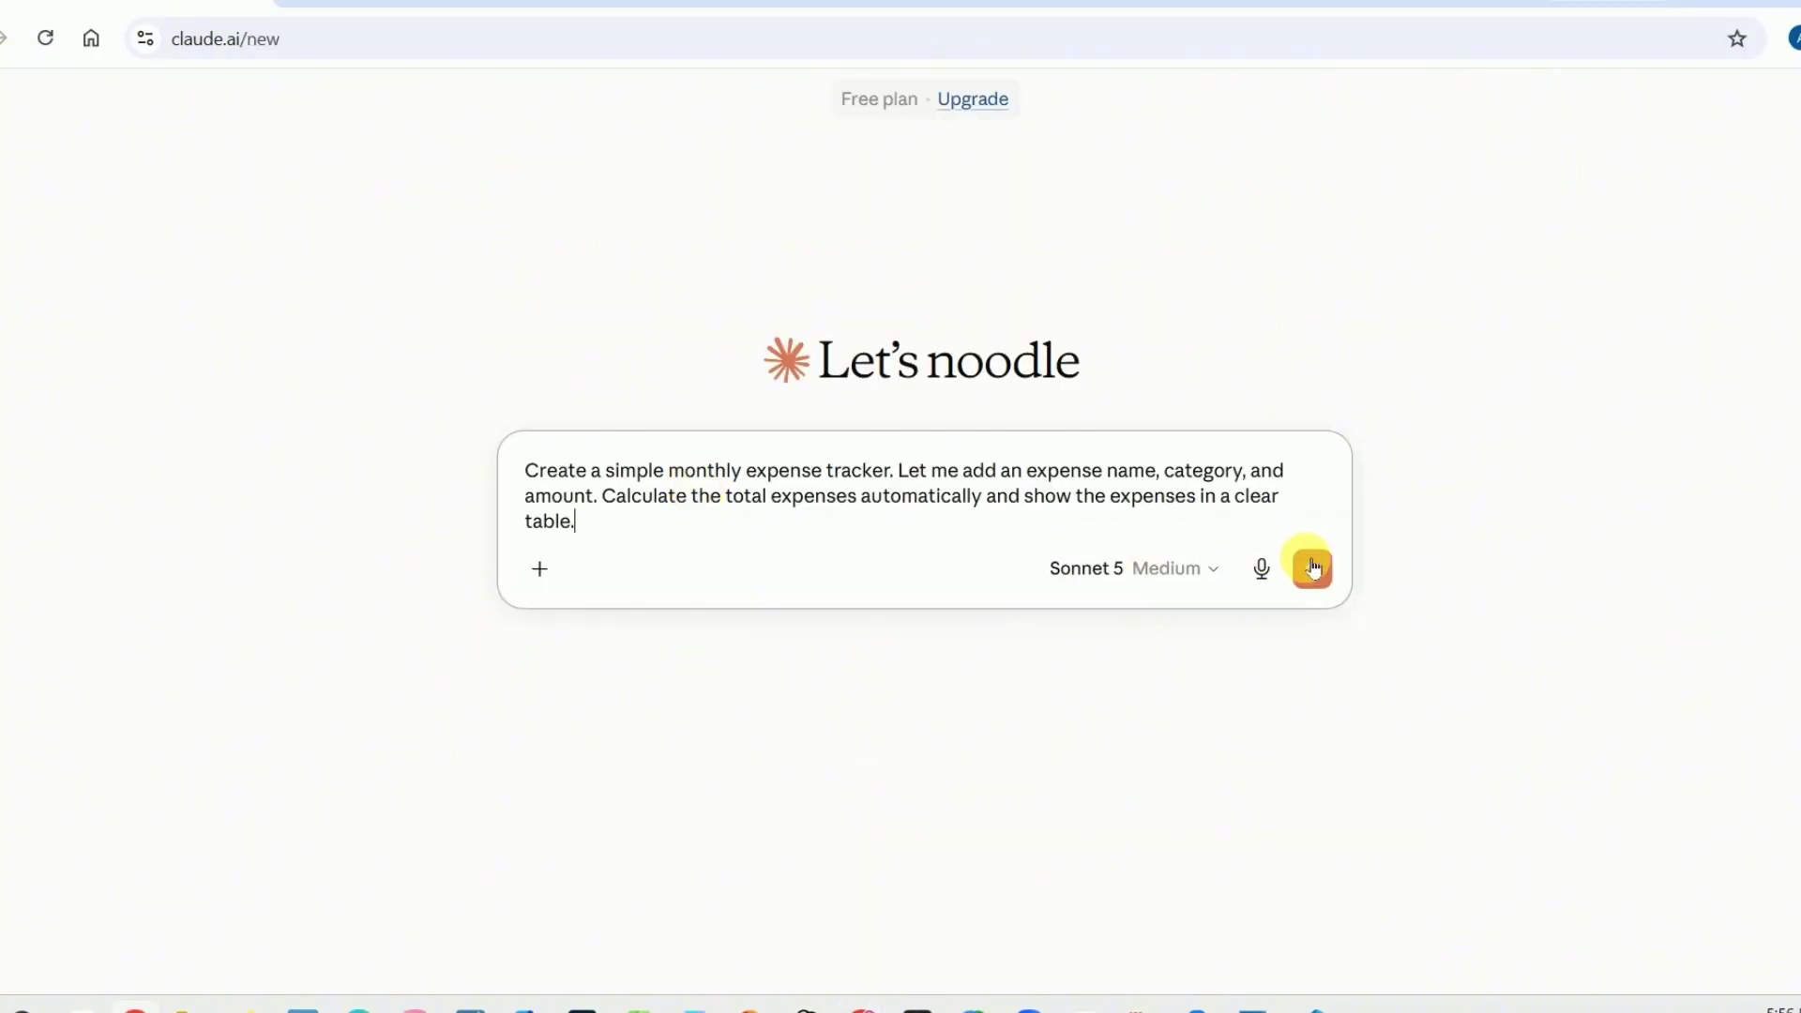
pyautogui.click(1313, 568)
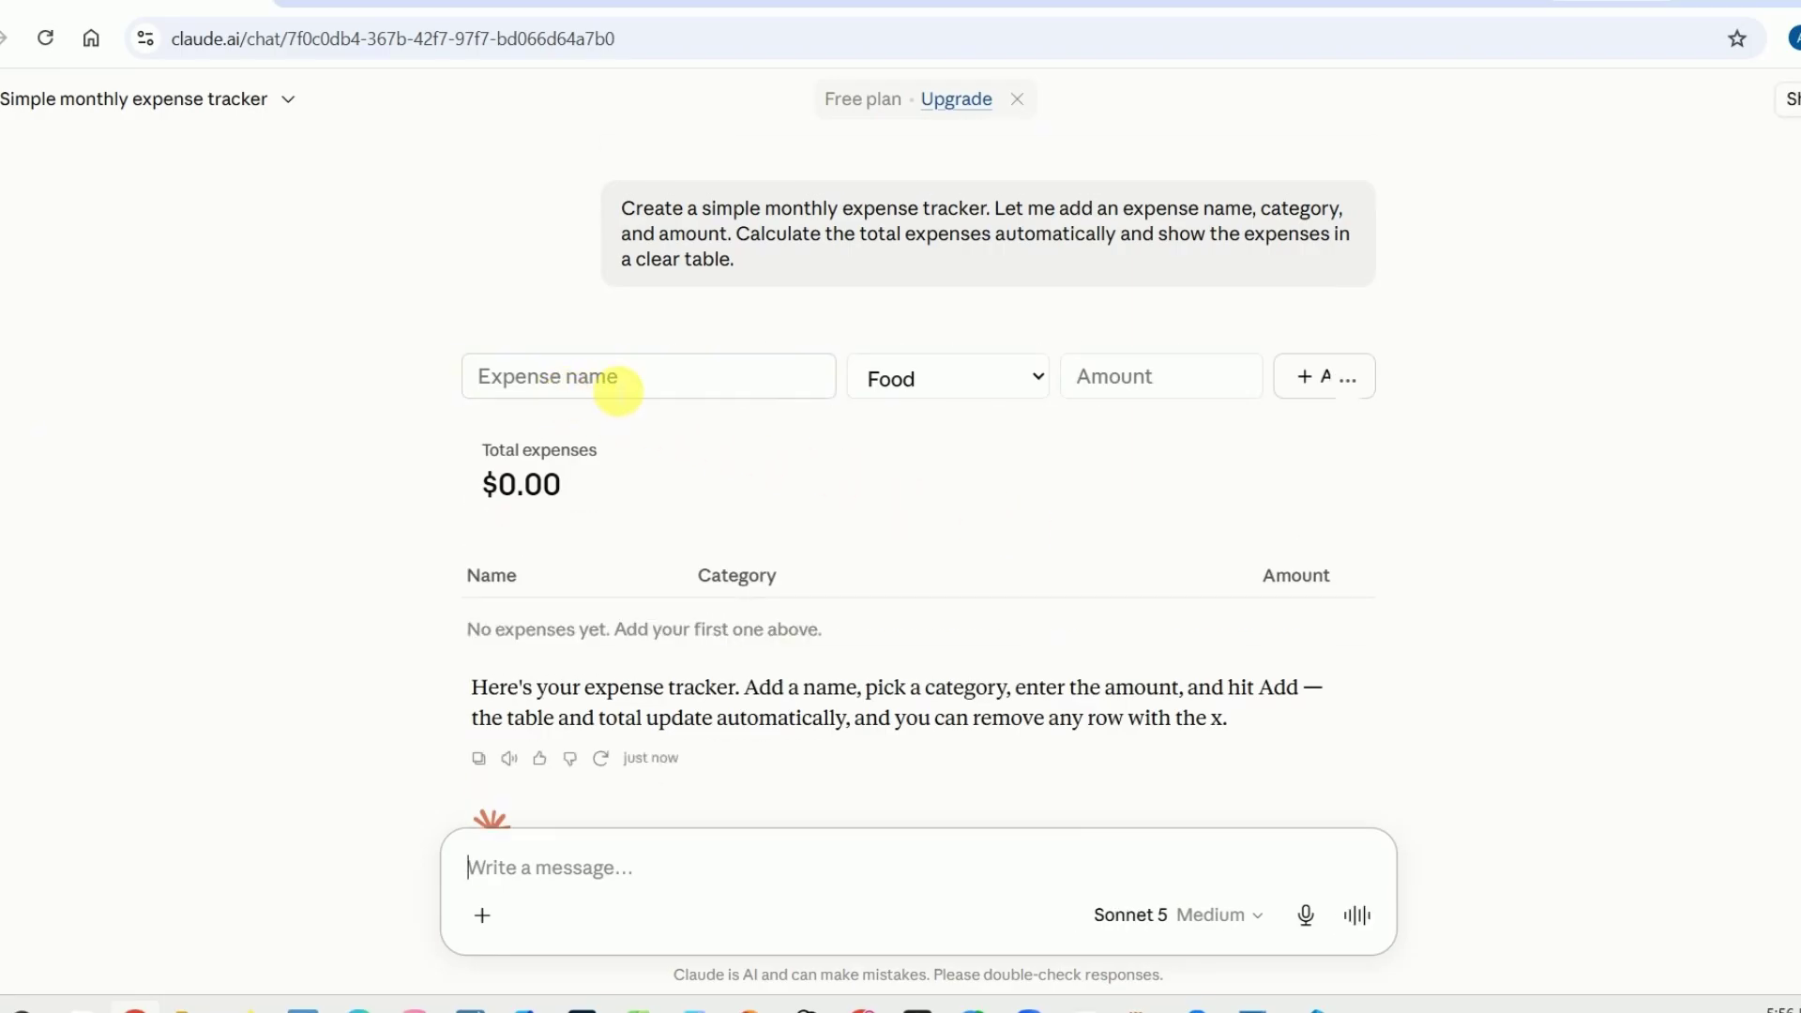
# - Add an expense named "Tracker" in the Food category with an amount of 600 to the expense tracker
pyautogui.click(1035, 376)
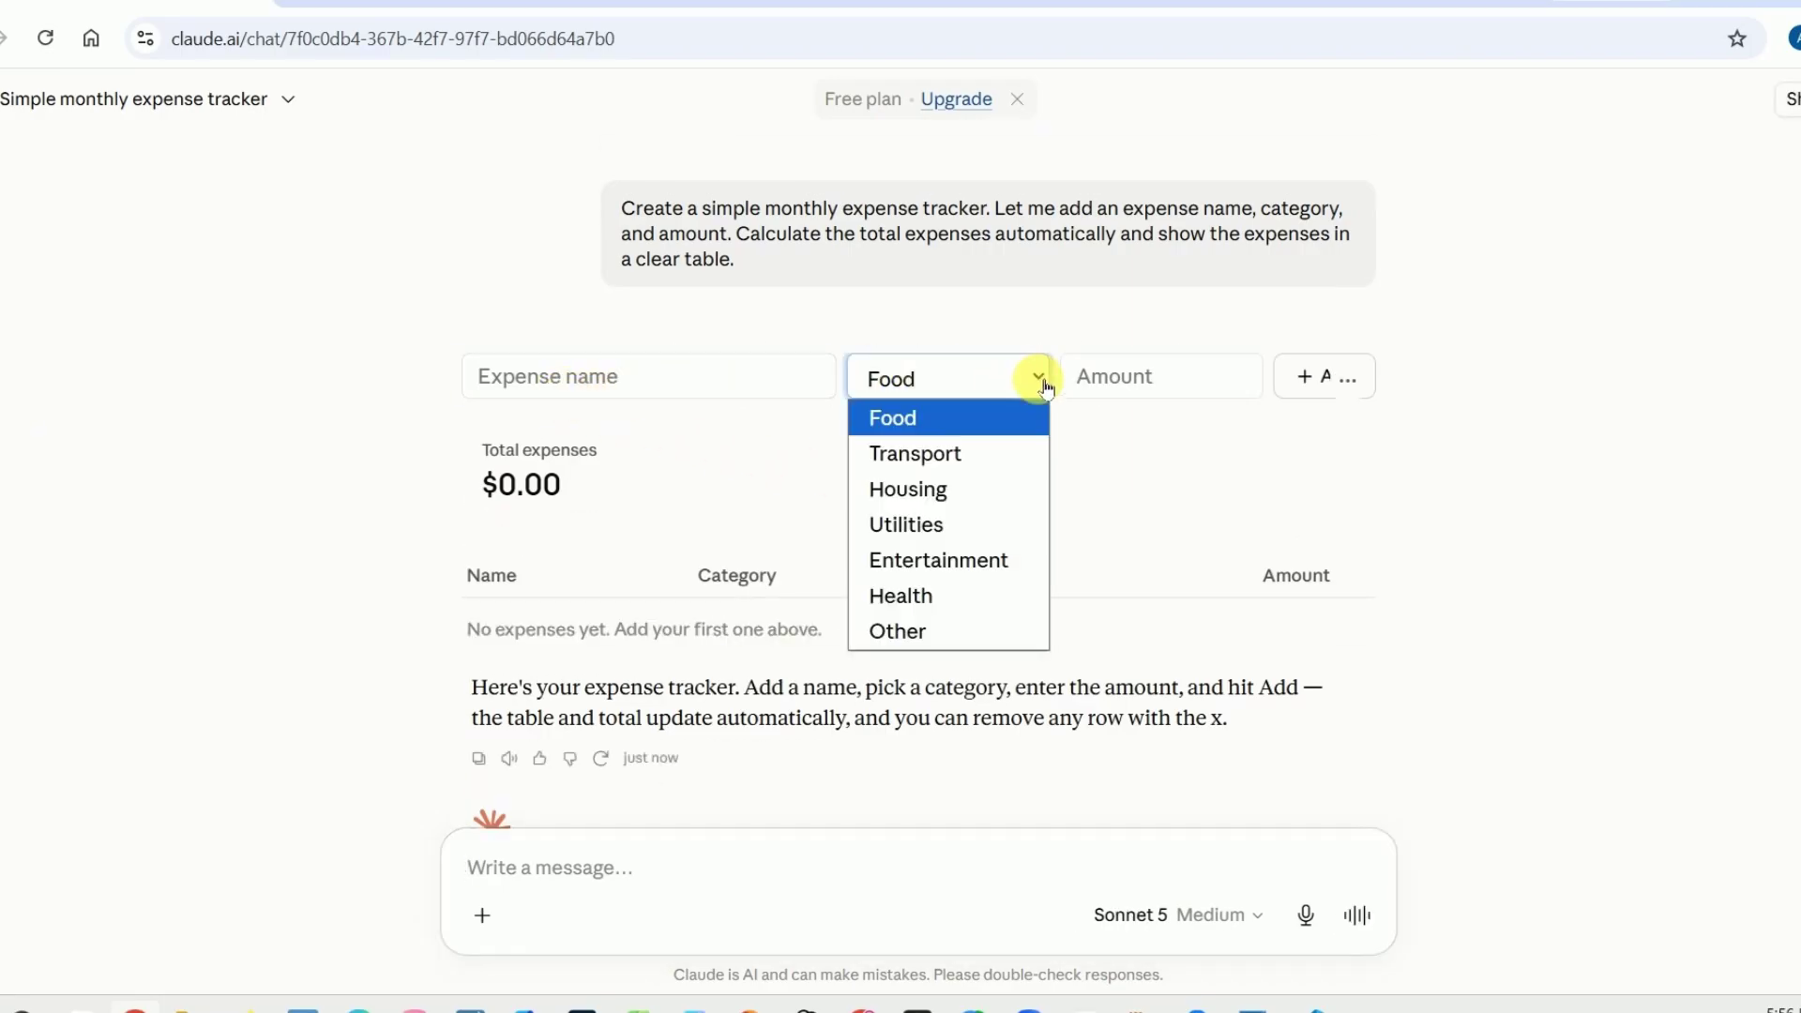
pyautogui.click(925, 489)
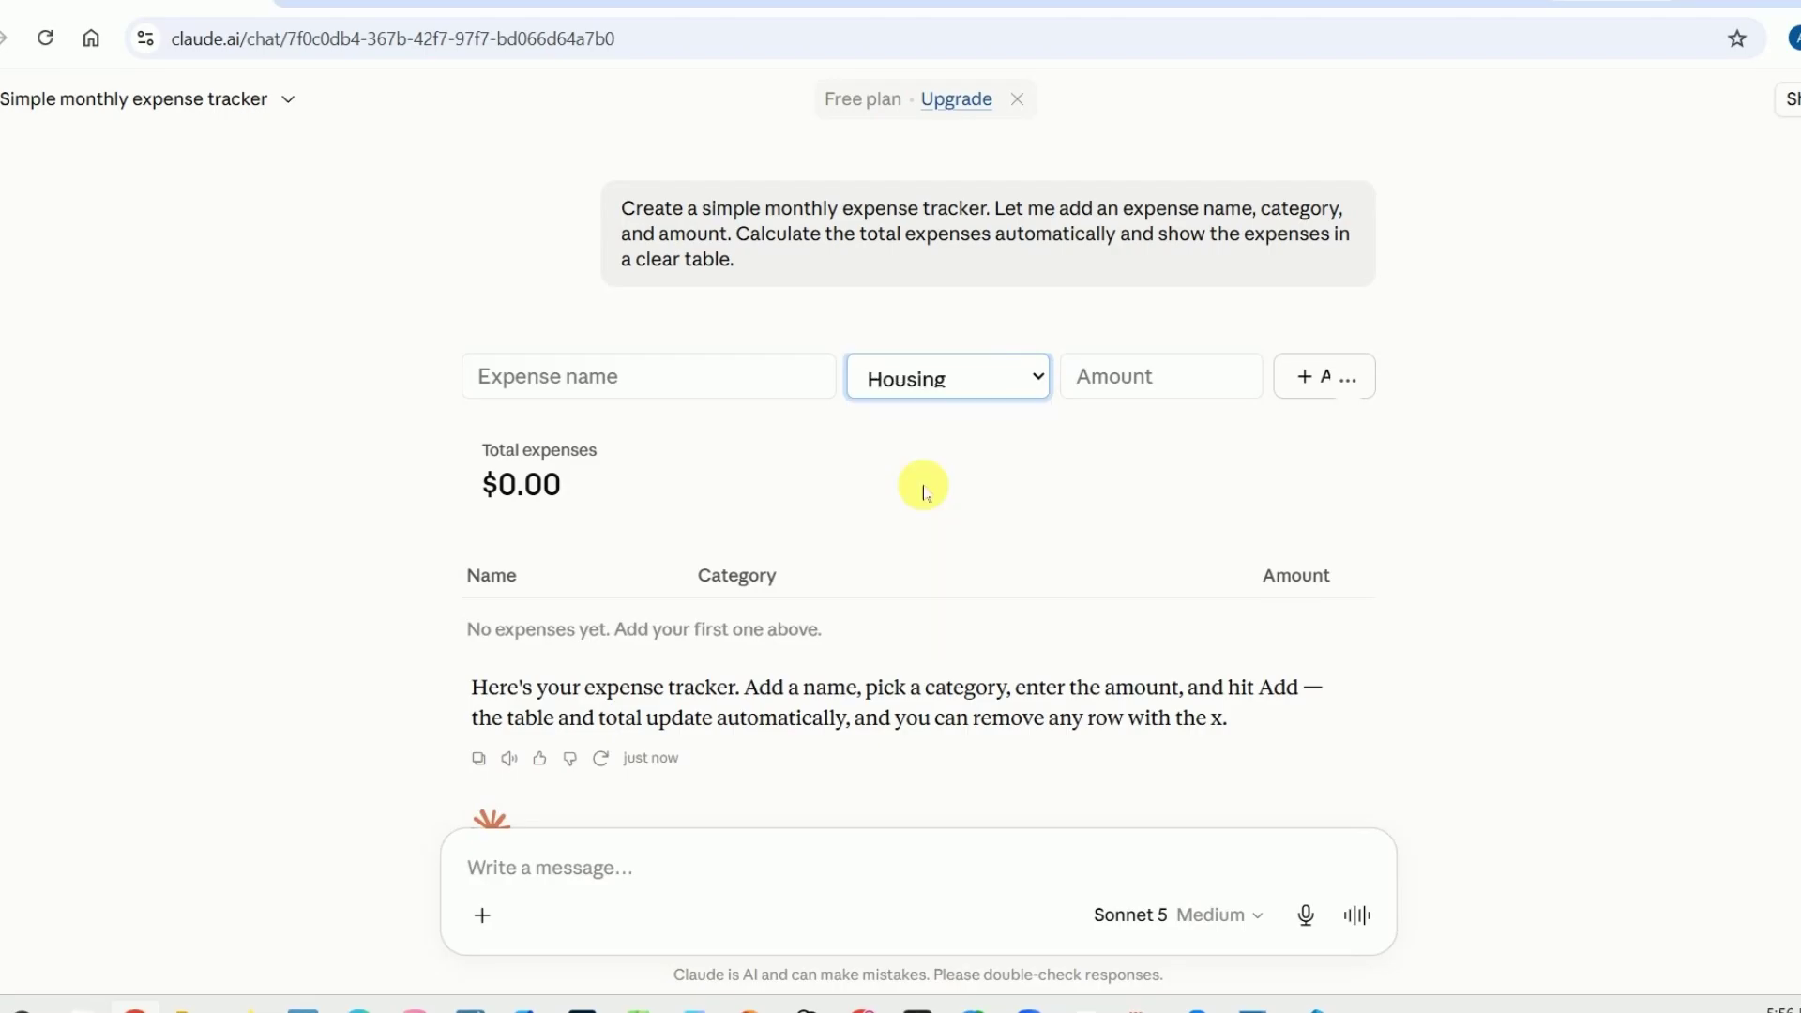
pyautogui.click(1237, 370)
pyautogui.click(924, 380)
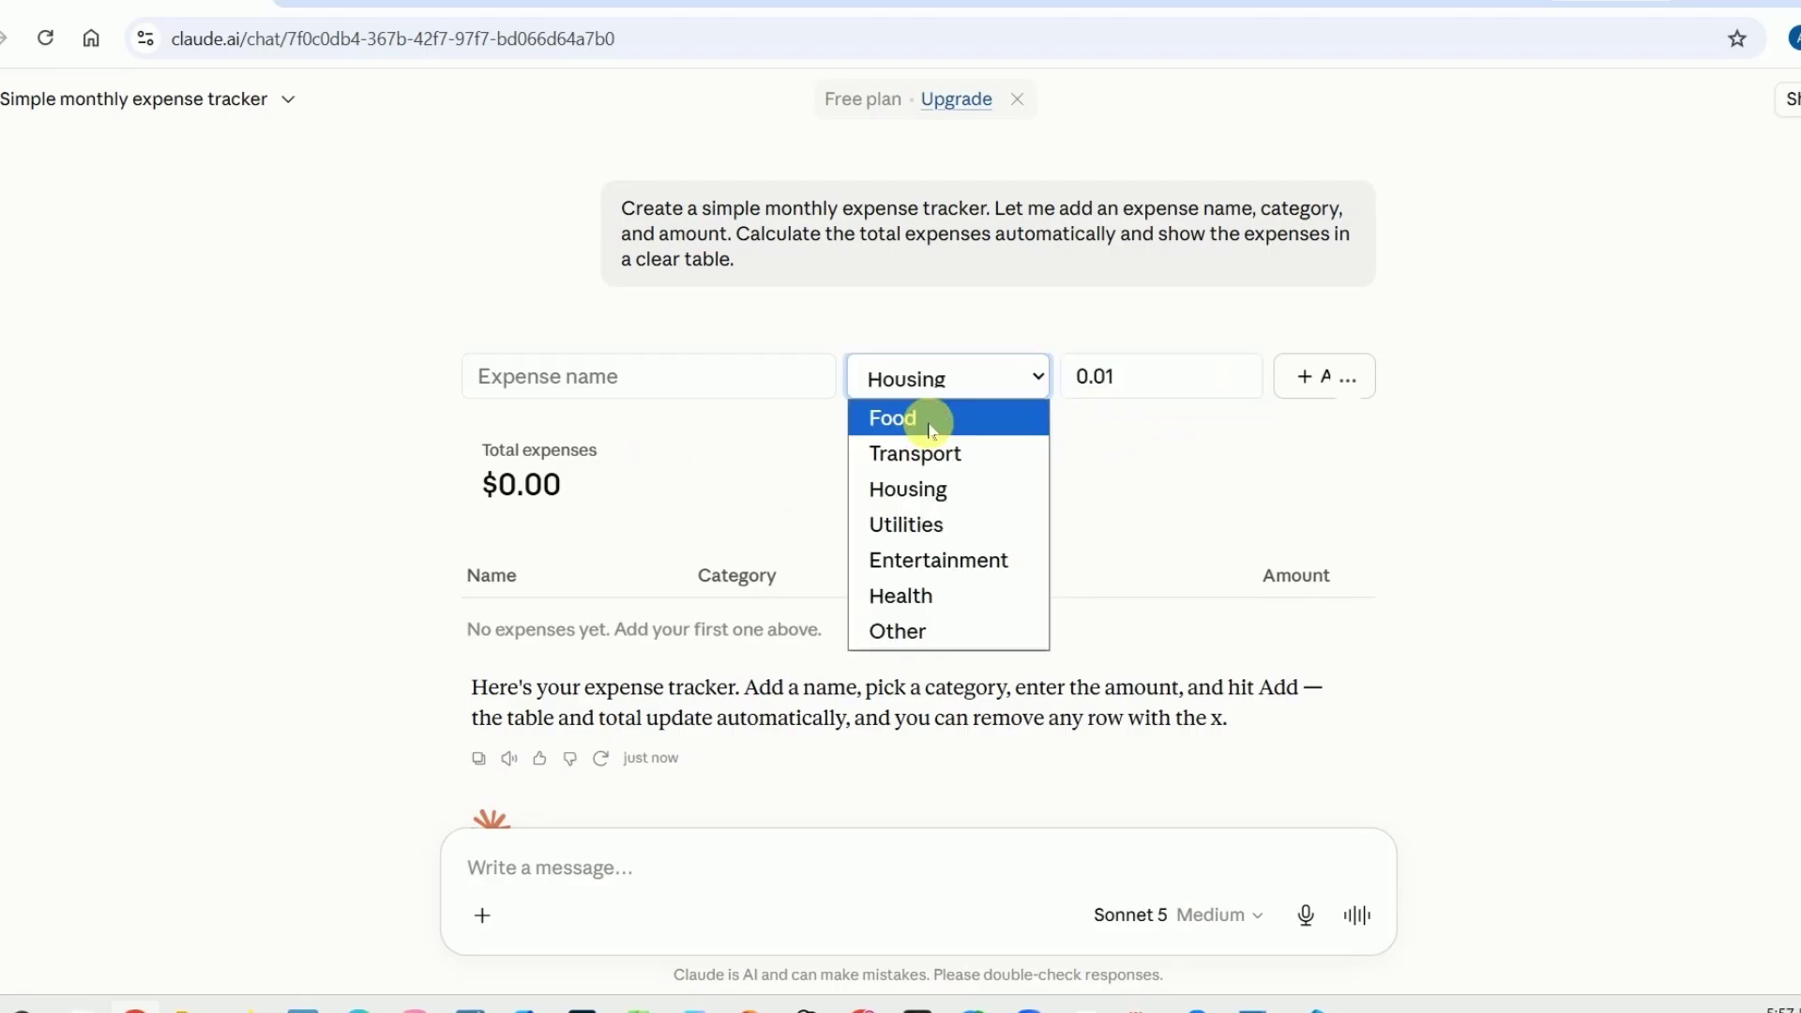
pyautogui.click(921, 413)
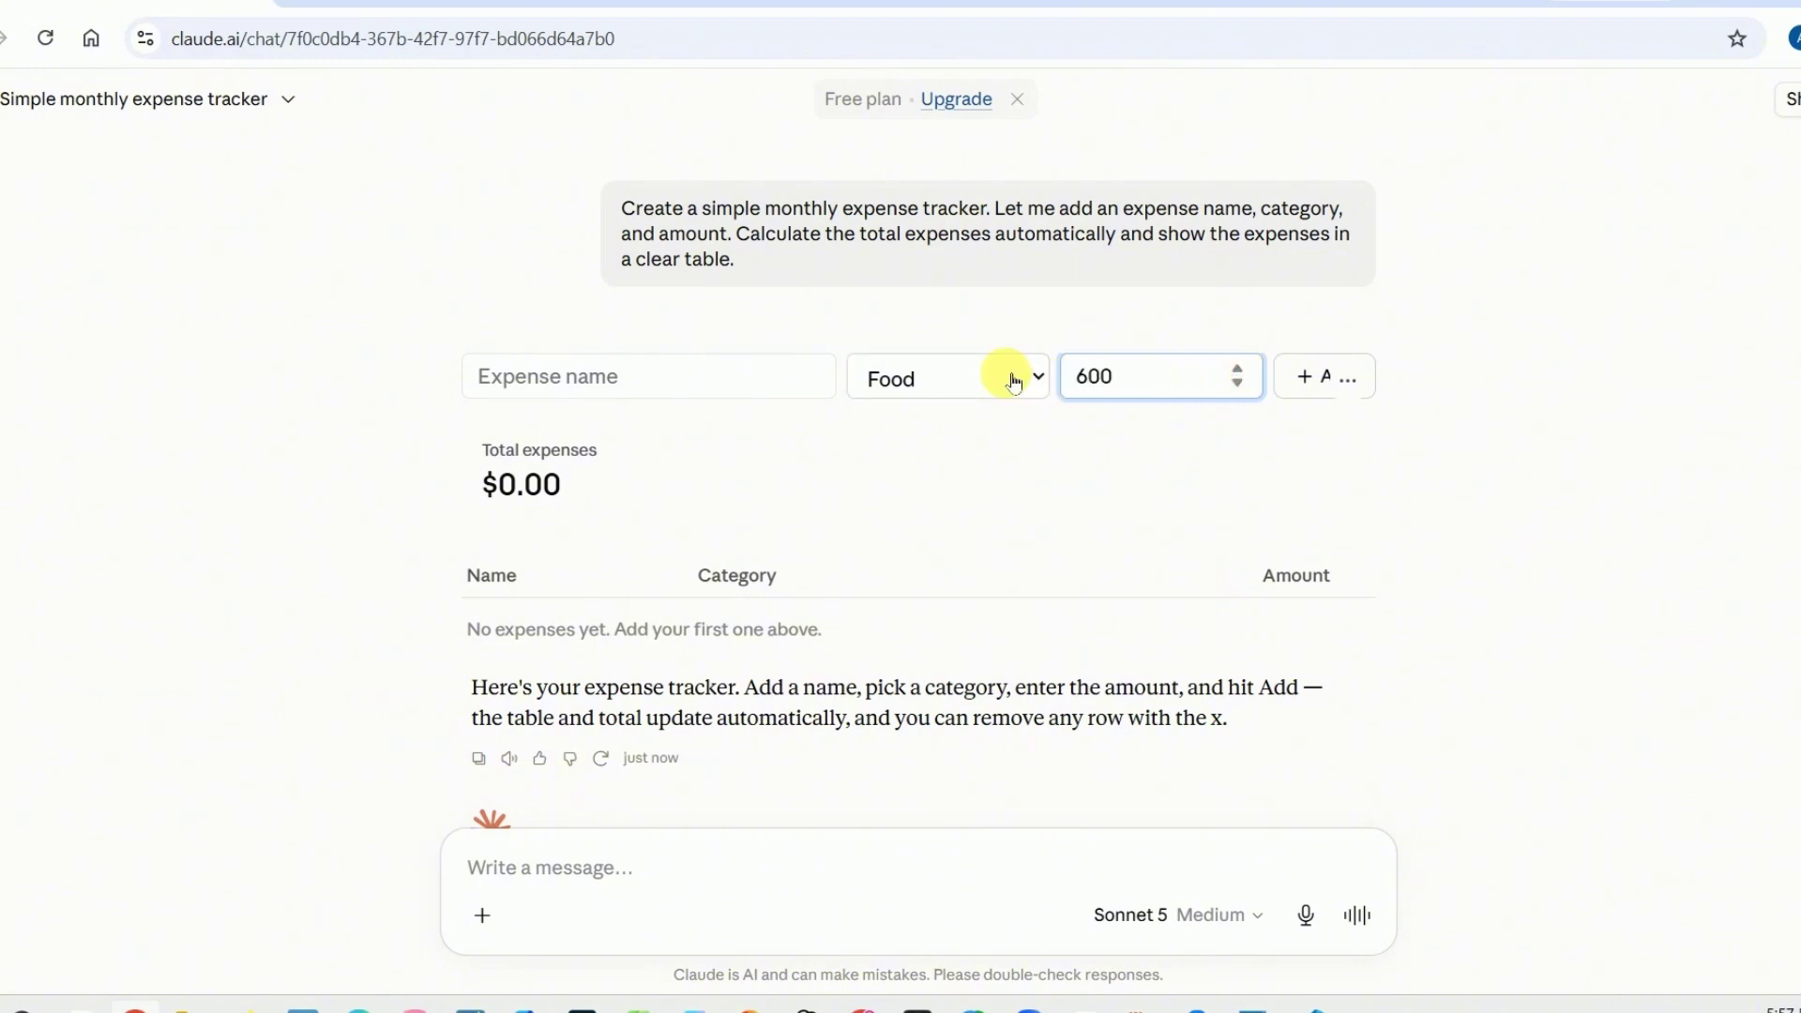
pyautogui.press('Return')
pyautogui.click(597, 378)
pyautogui.write('Trac')
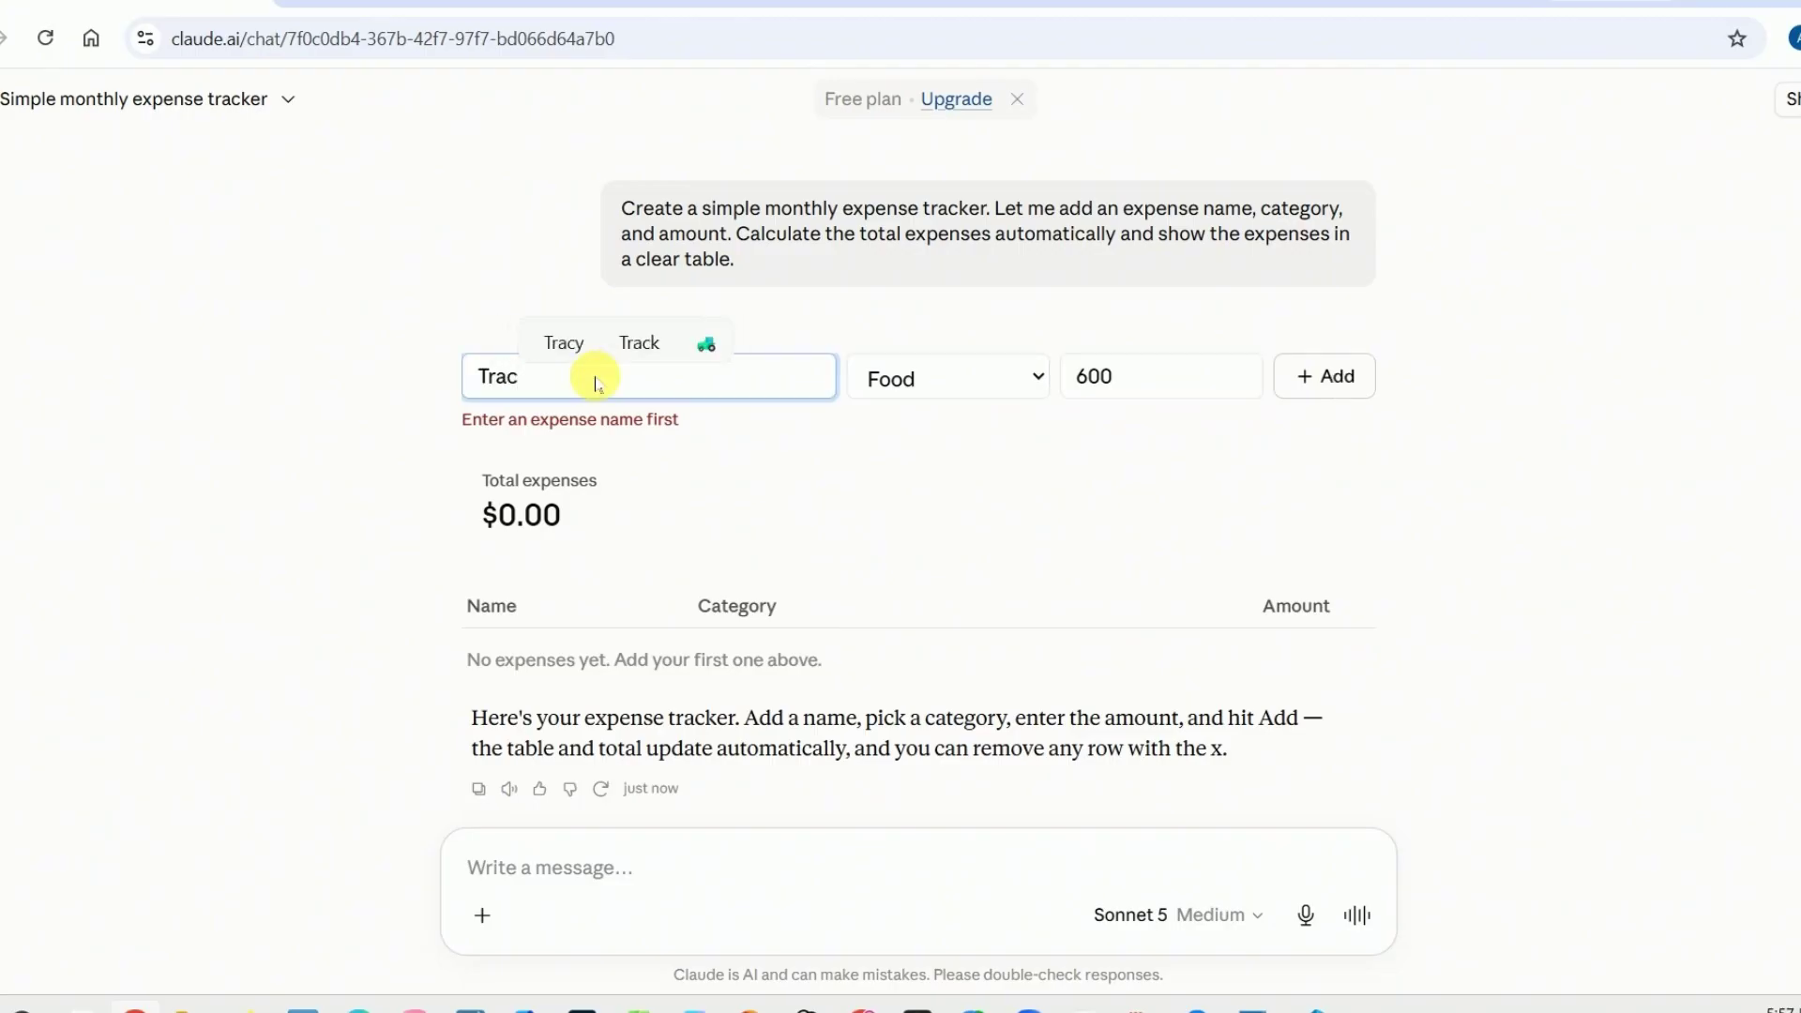
pyautogui.write('ker')
pyautogui.press('Return')
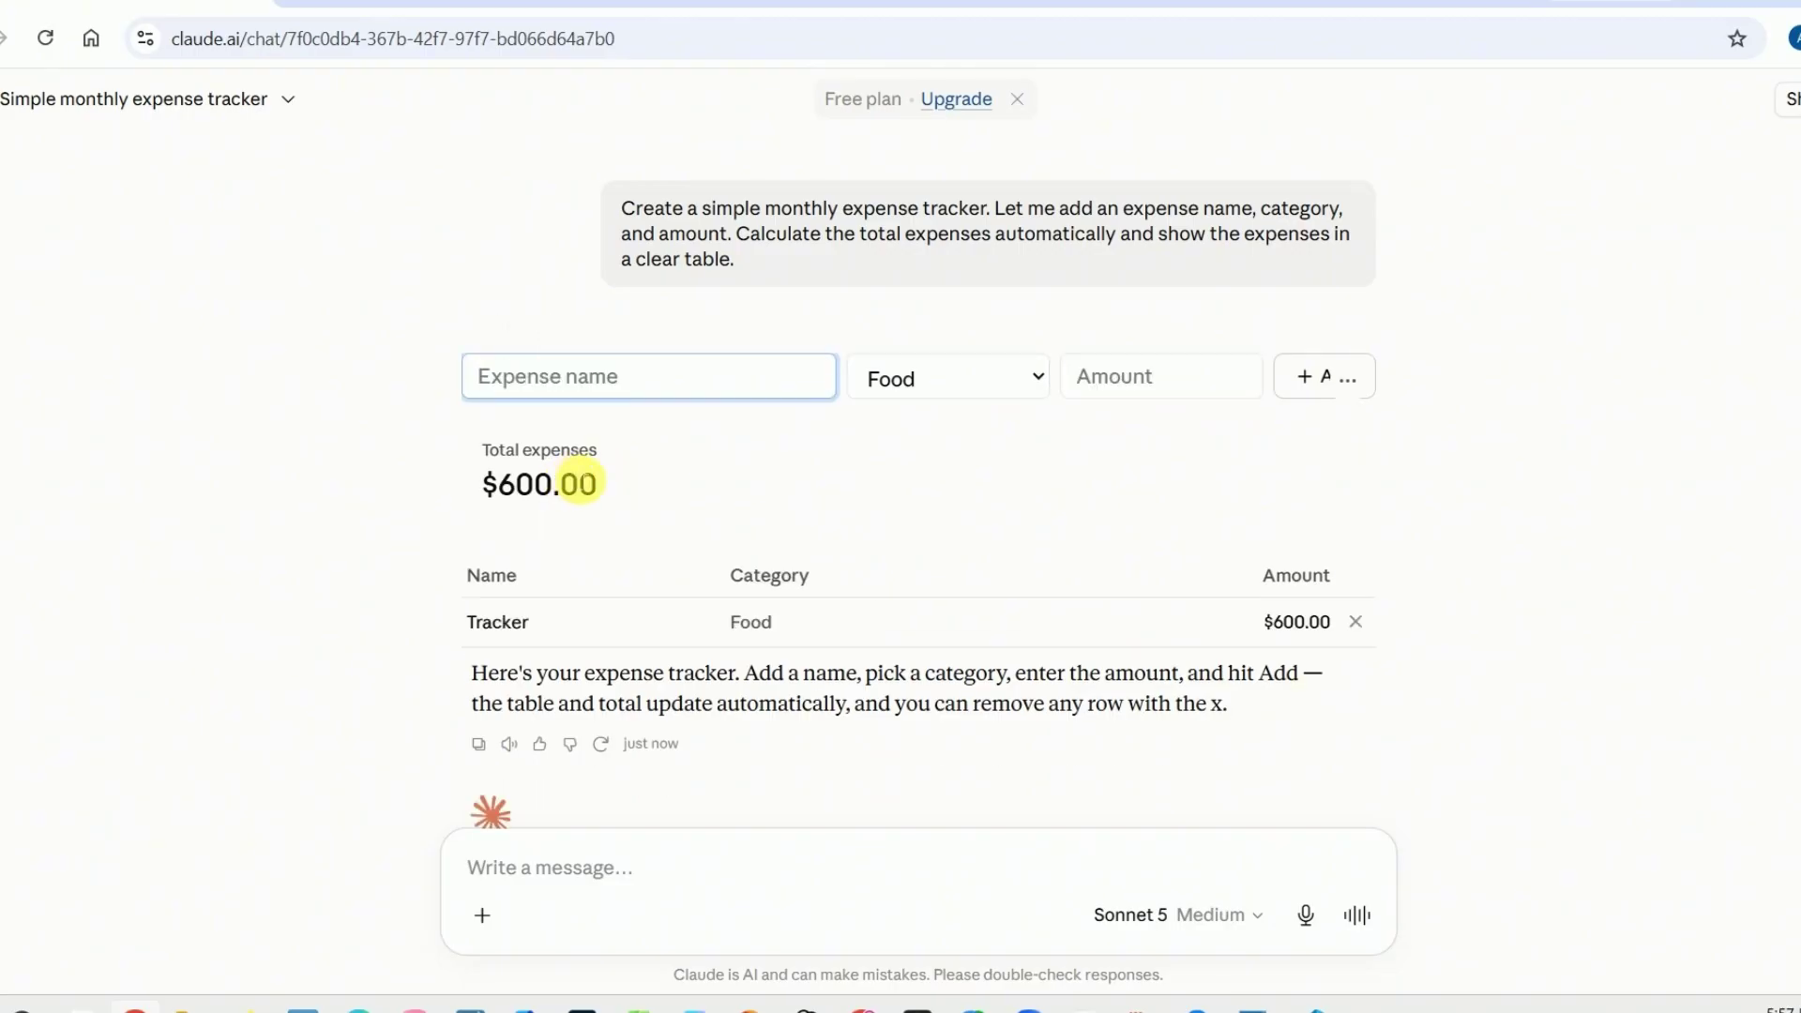
# - Add an expense named "Rent" in the Housing category with an amount of 5000 to the expense tracker
pyautogui.click(1040, 398)
pyautogui.click(916, 495)
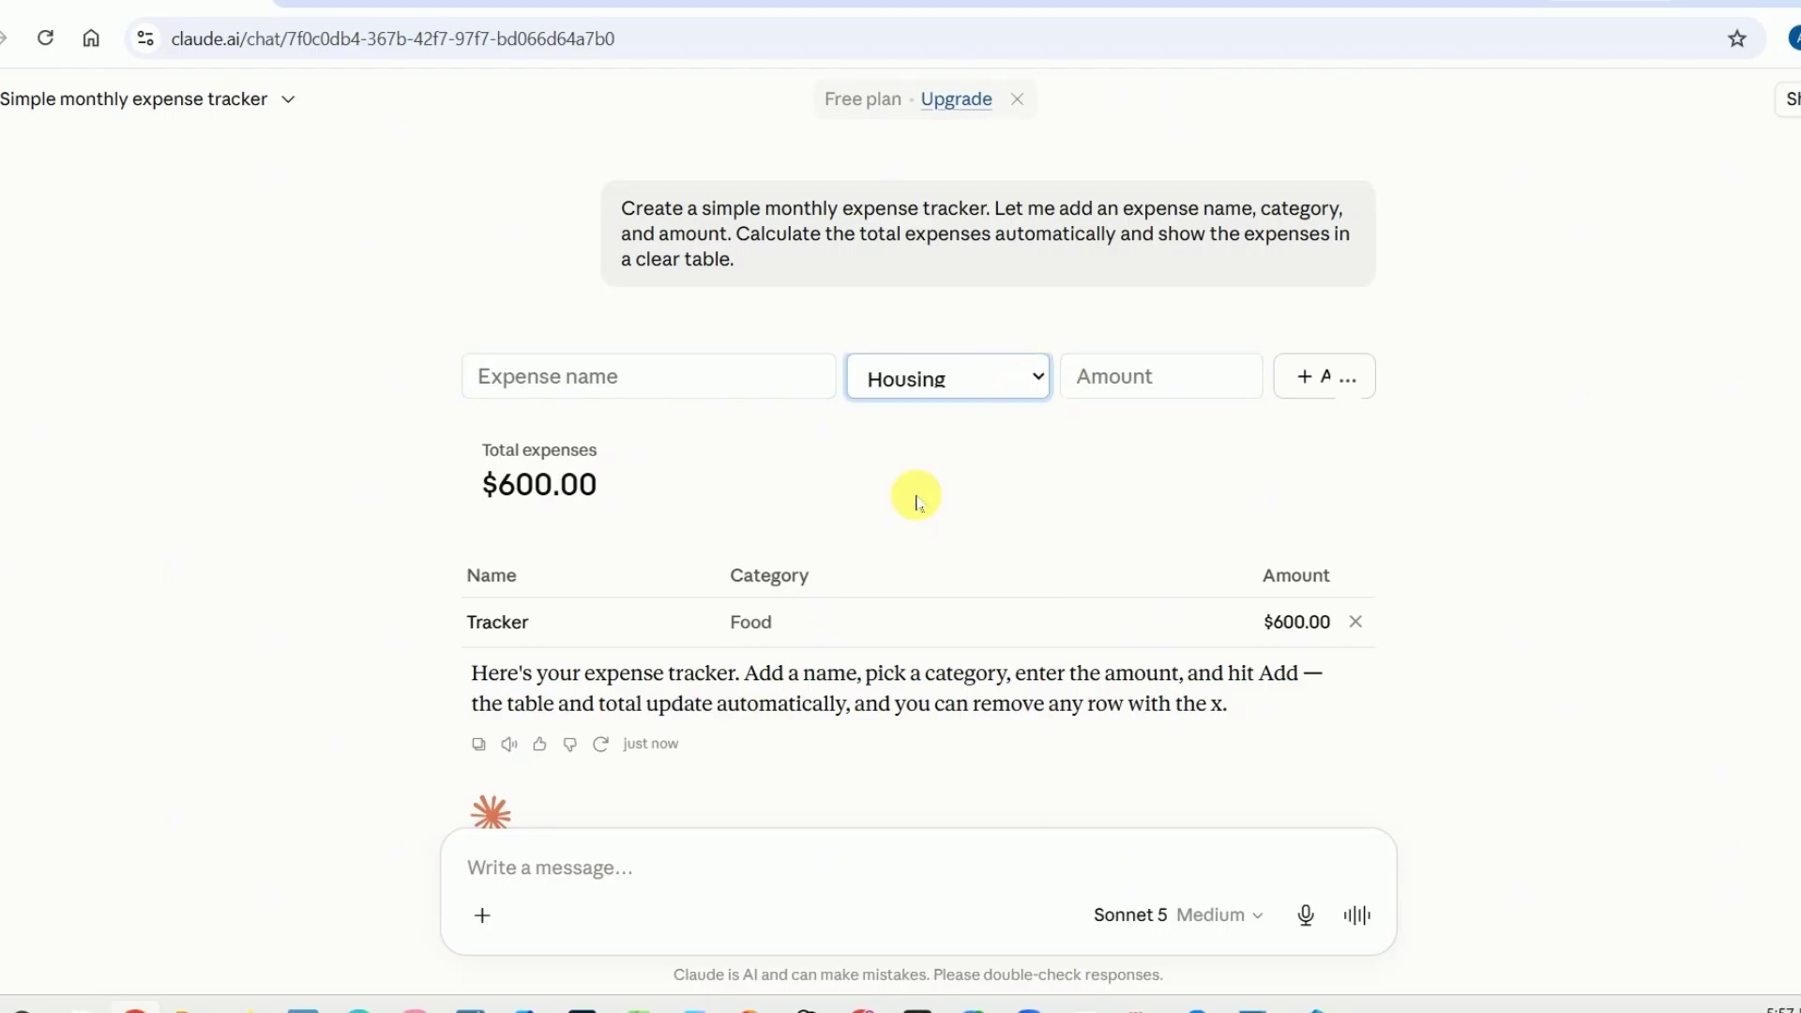
pyautogui.click(1176, 380)
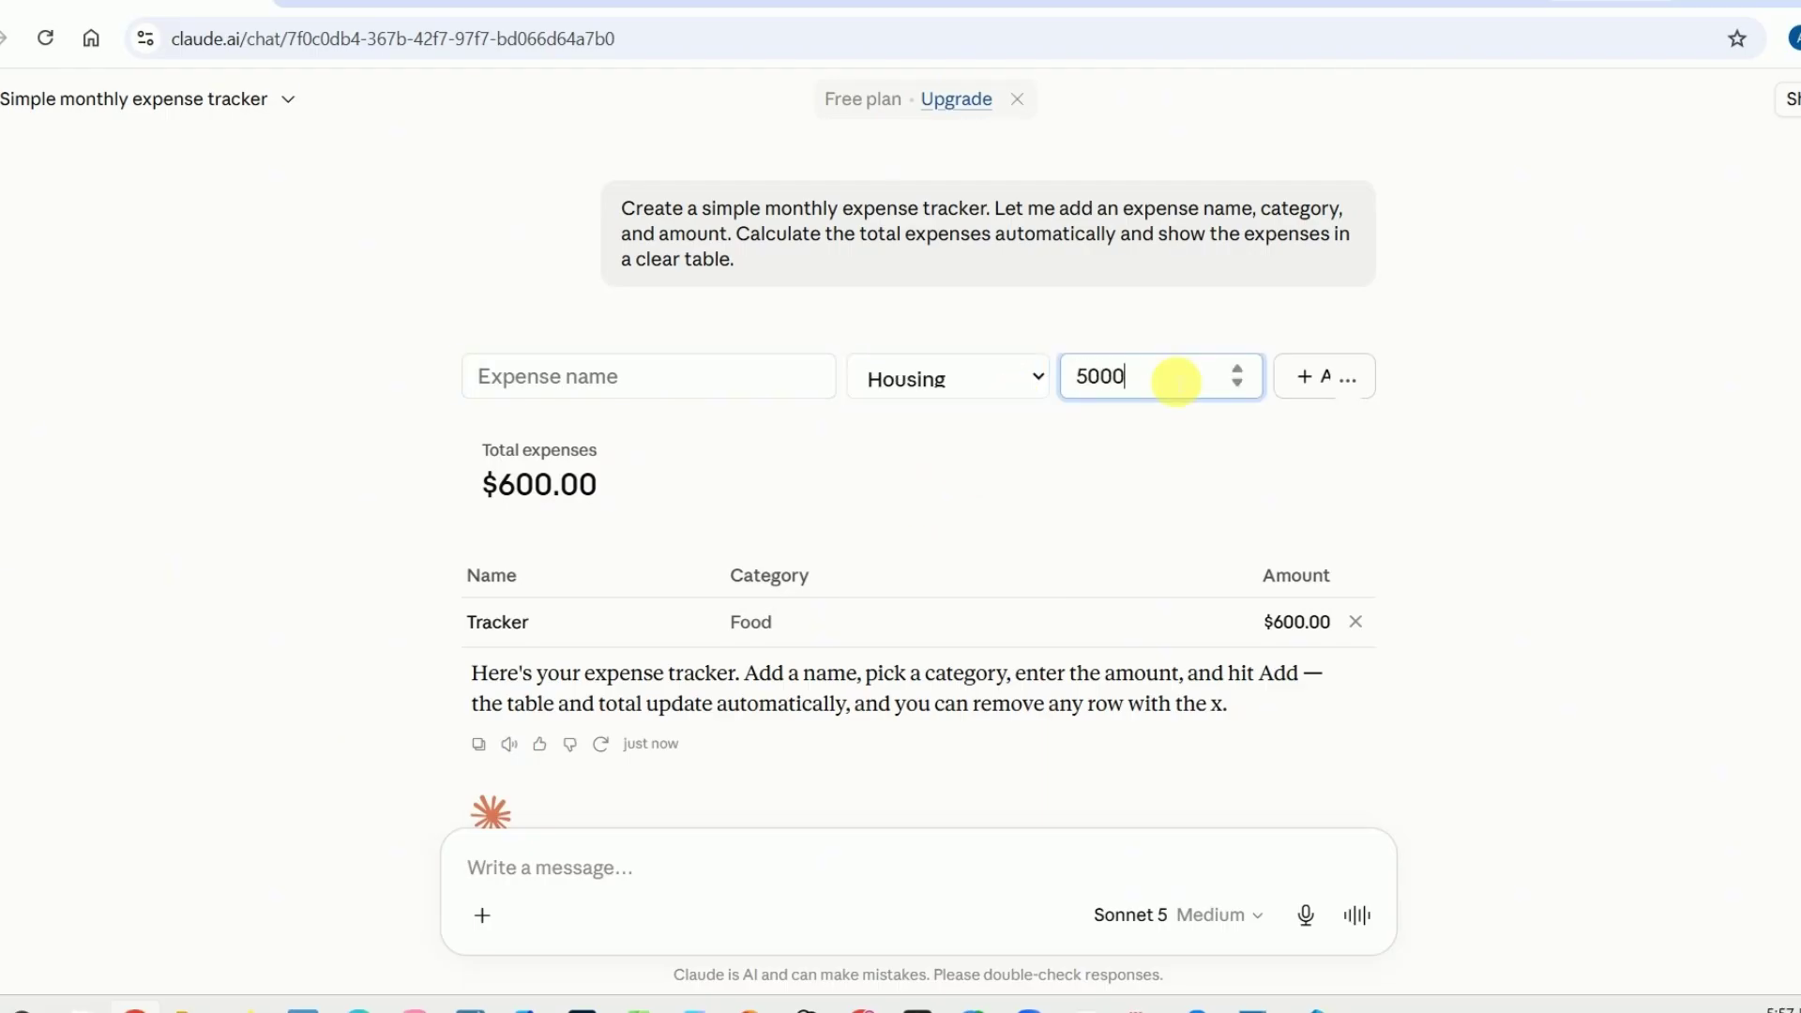
pyautogui.press('Return')
pyautogui.click(715, 392)
pyautogui.write('Rent')
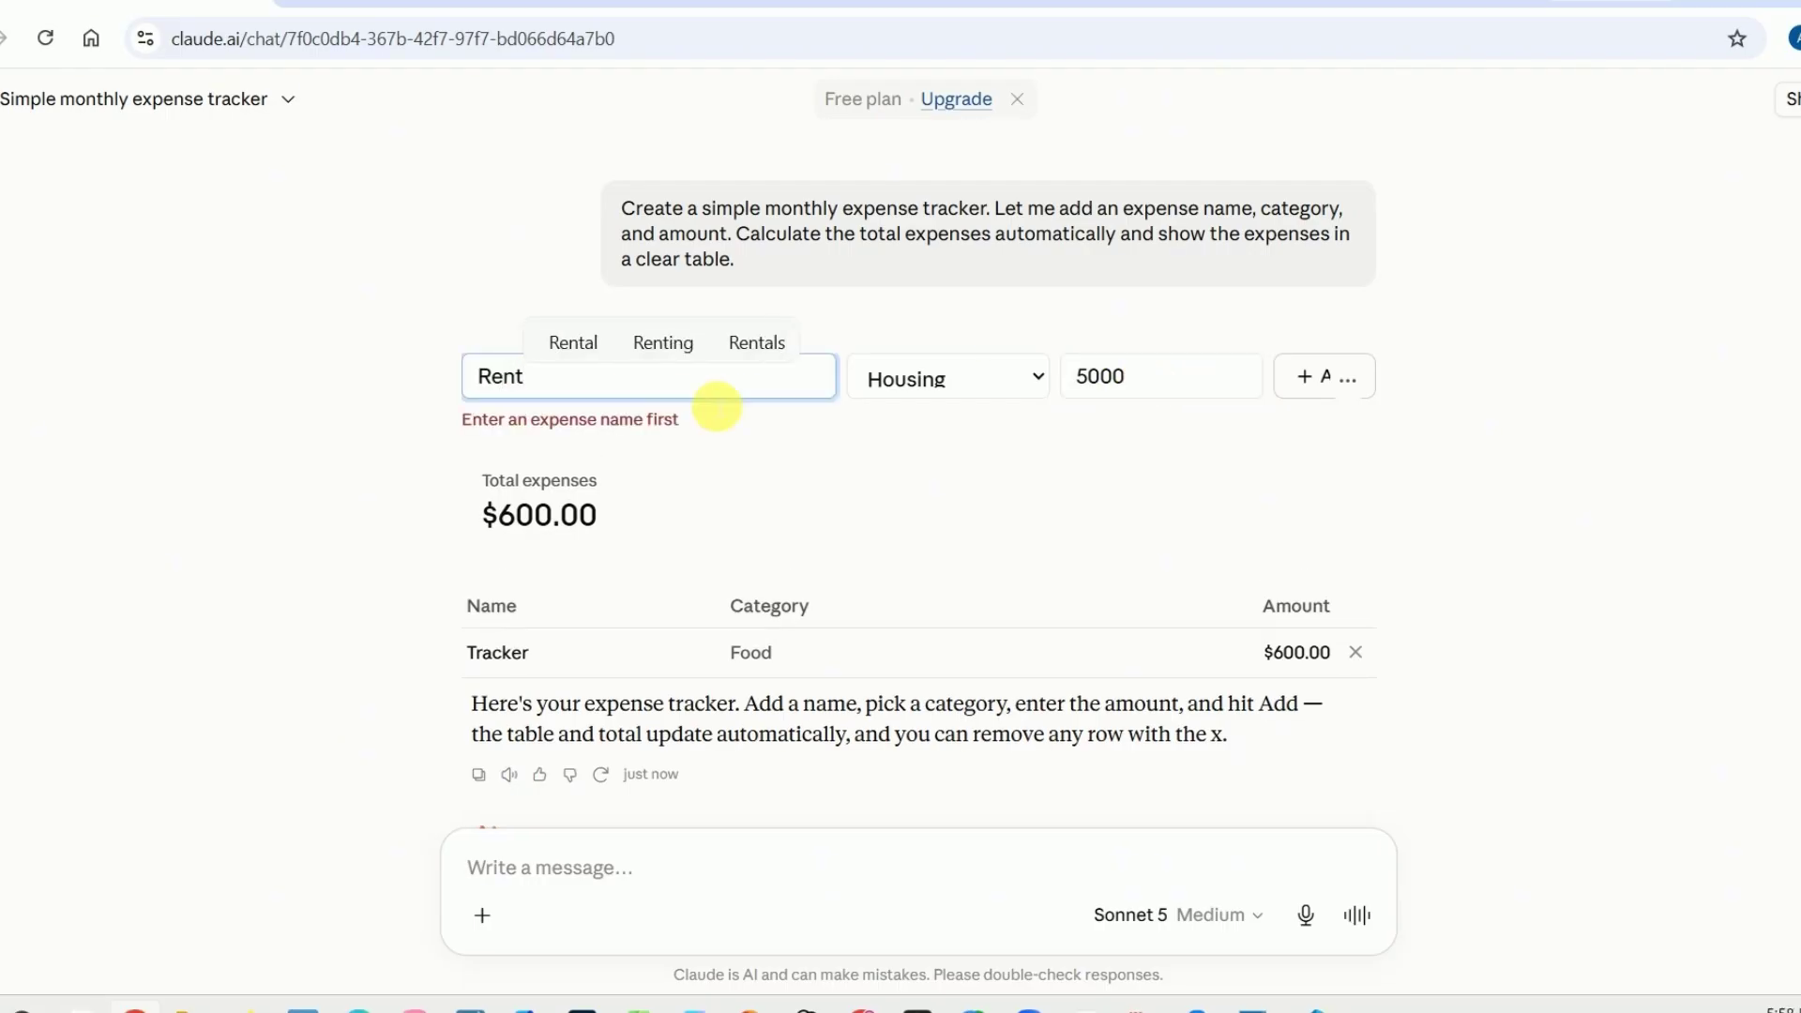
pyautogui.press('Return')
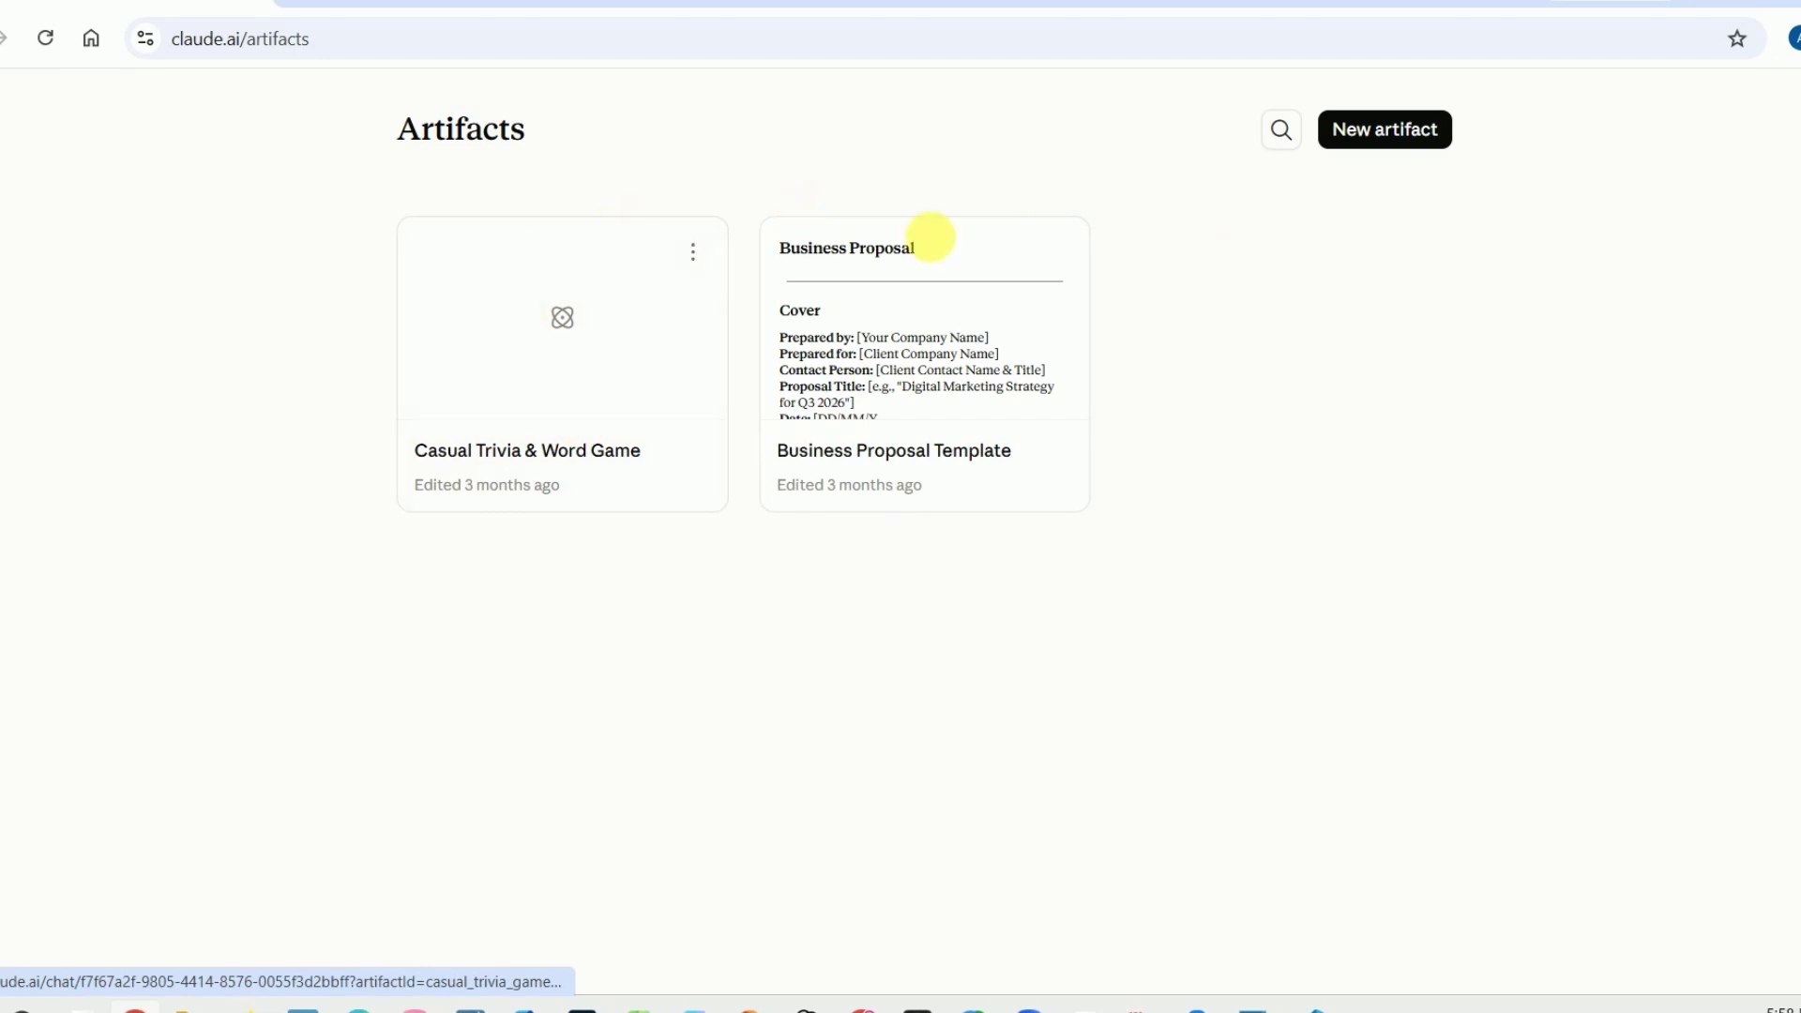
# - Start a Creative projects artifact and request a fun, colorful interactive children's story about a boy discovering a mysterious computer, with choices that change the story
pyautogui.click(1388, 131)
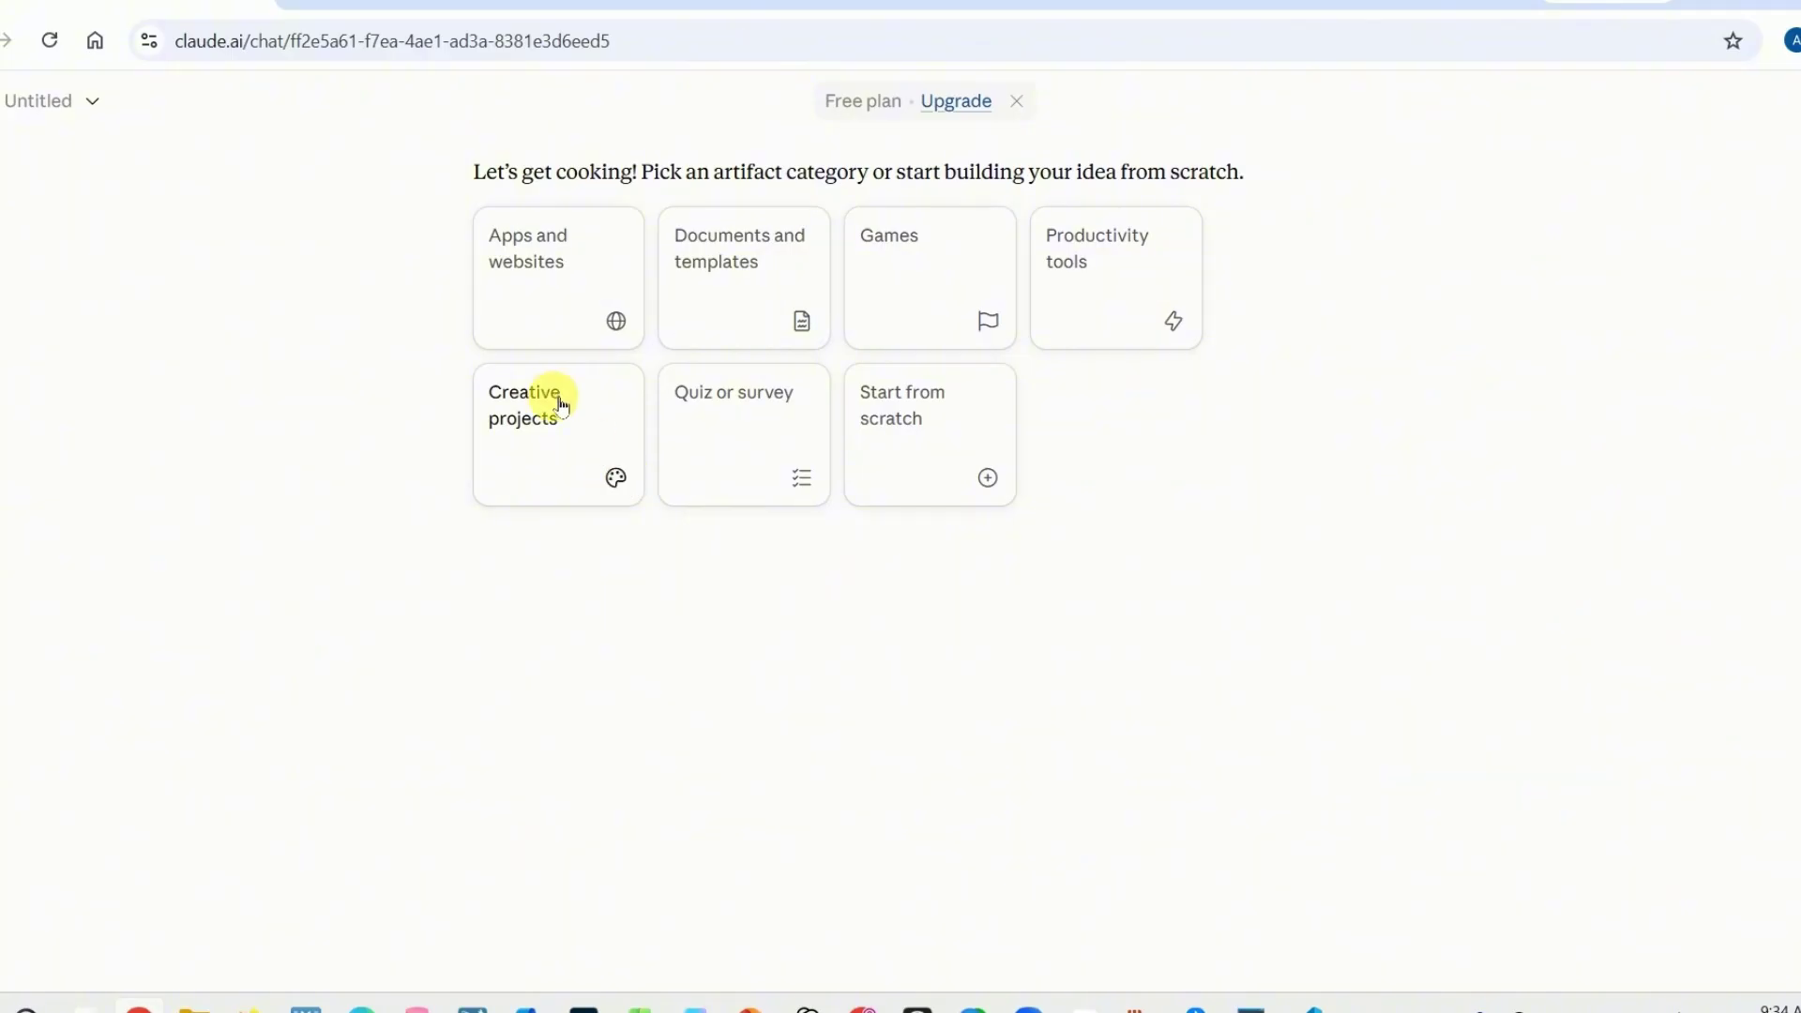
pyautogui.click(558, 403)
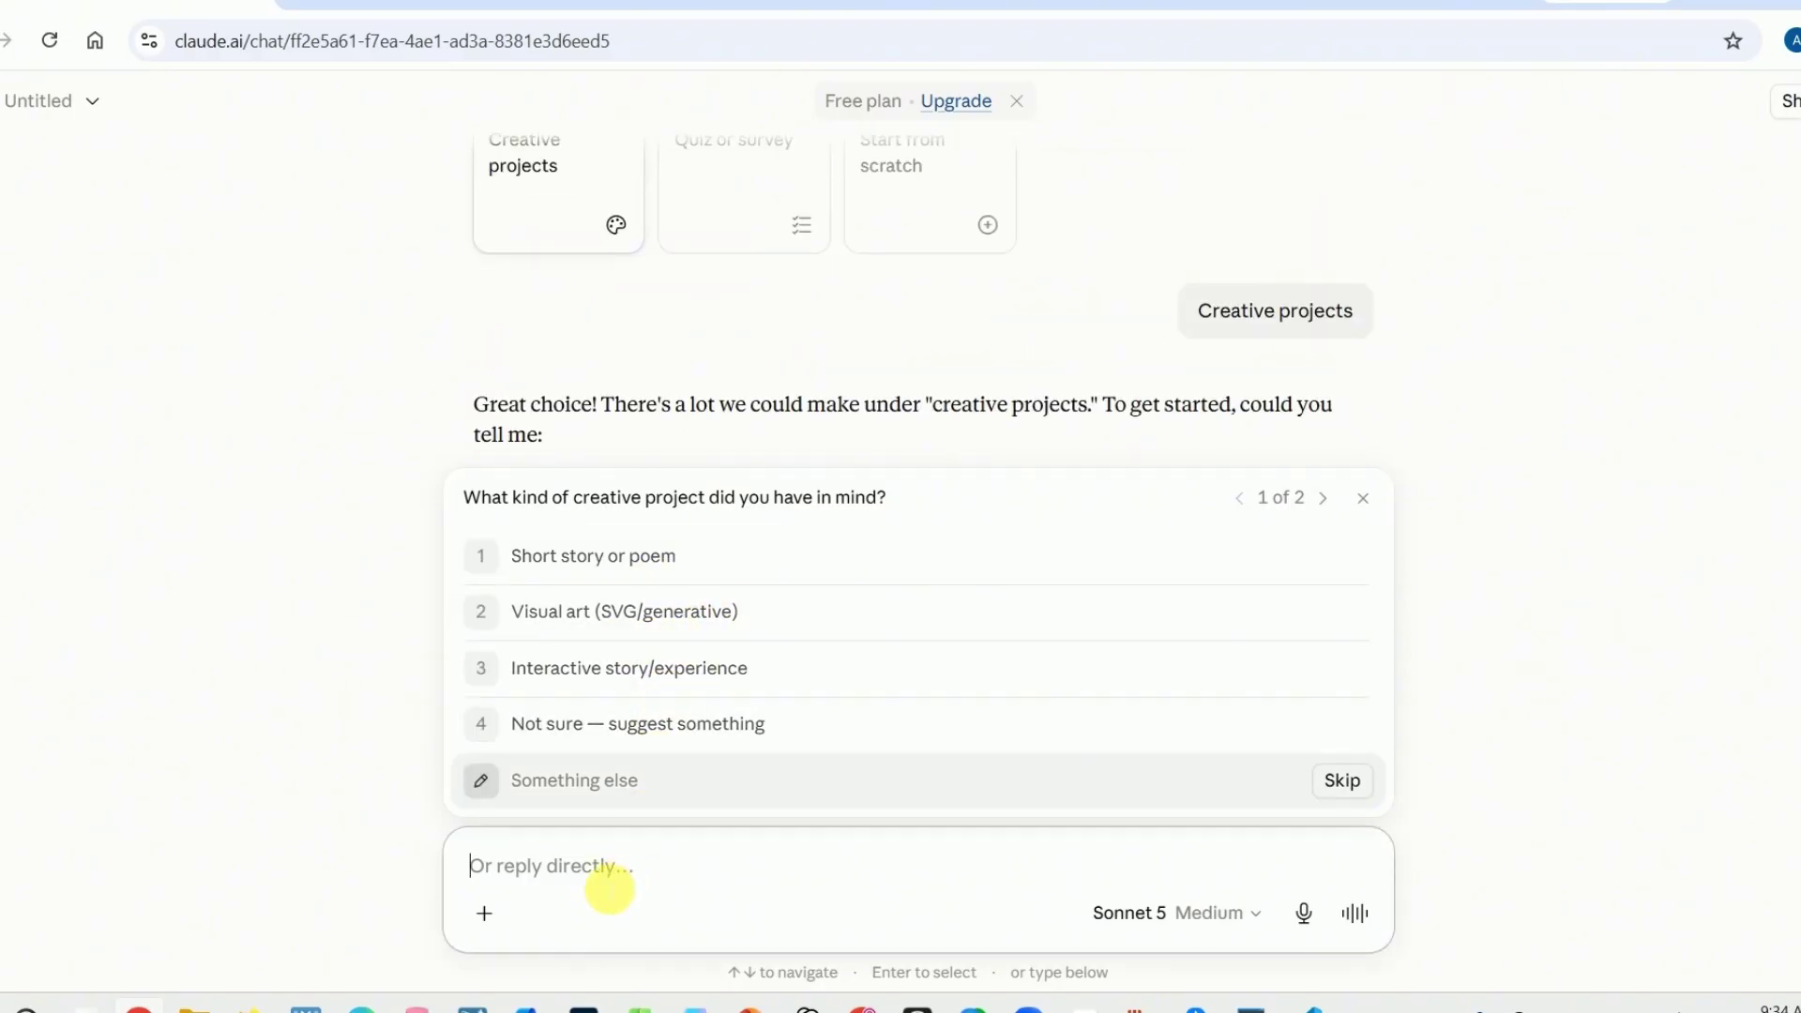
pyautogui.write('Create an interactive story for children about a boy who discovers a mysterious computer. Give the reader choices at different points so the story changes depending on their choice. Make it fun and colorful.')
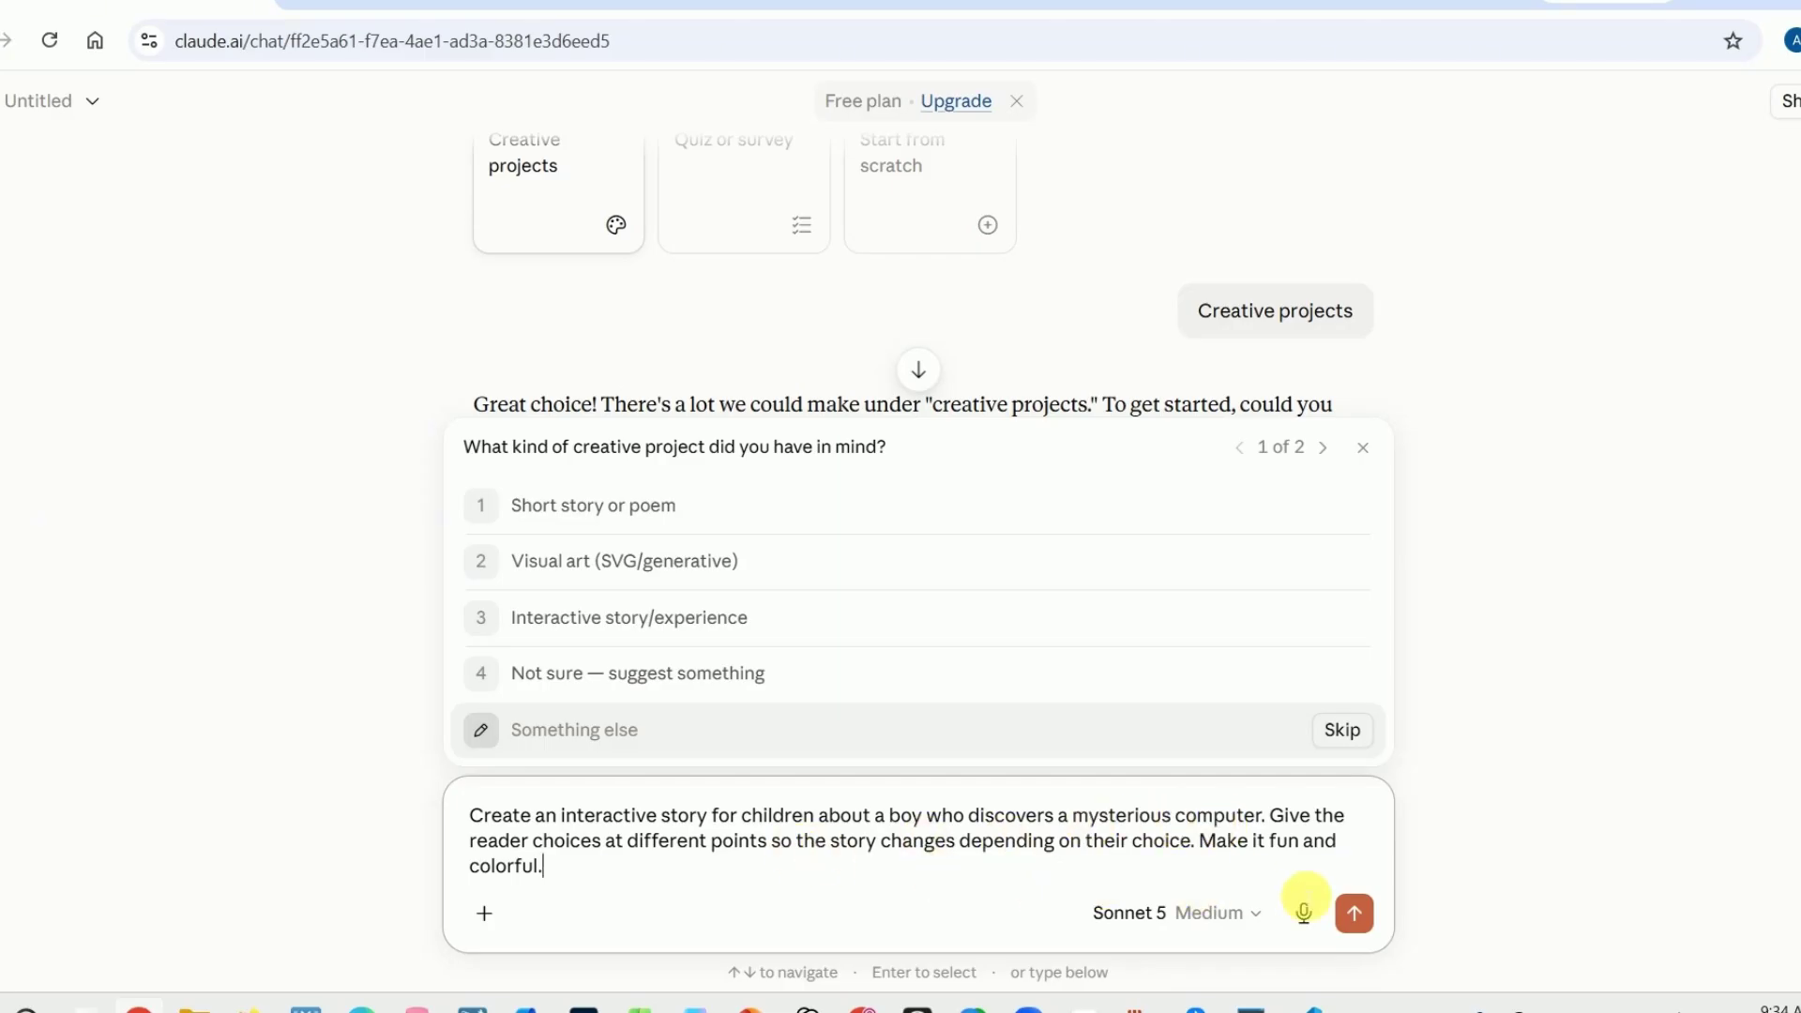
pyautogui.click(1357, 914)
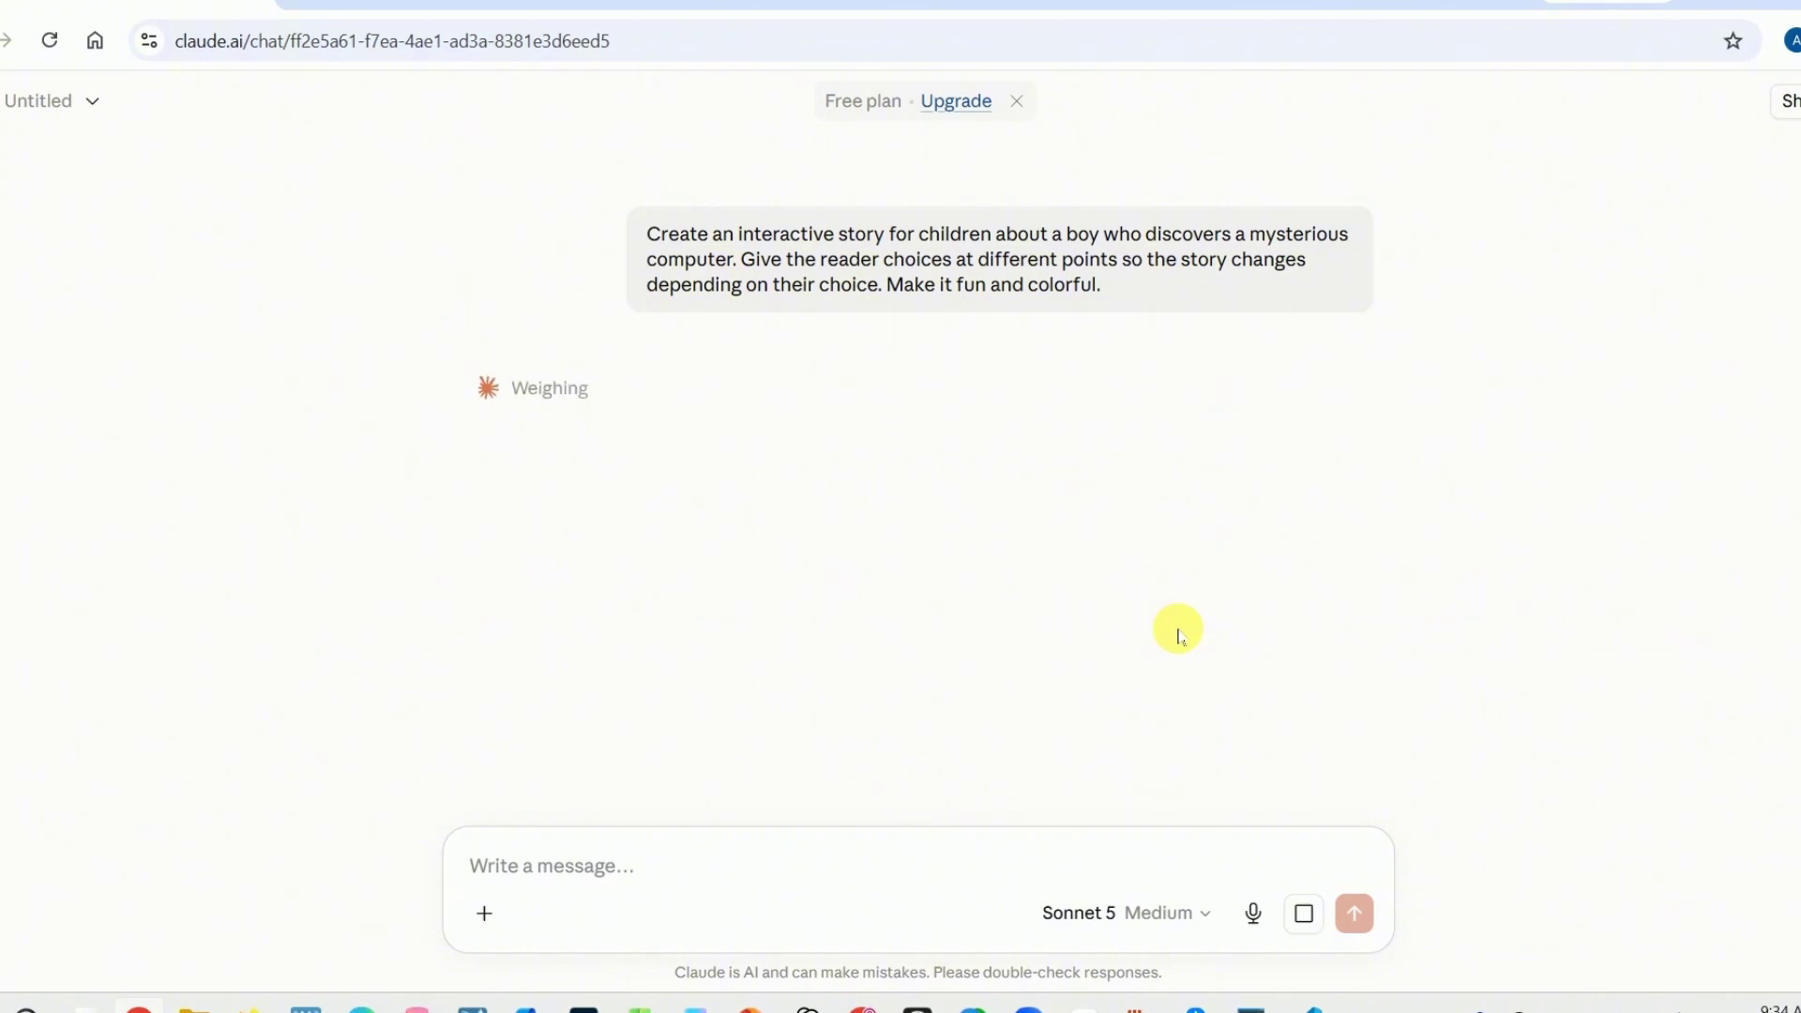
# - Read the proposed interactive story plan and reply "continue" to have the story built
pyautogui.scroll(-3, 684, 403)
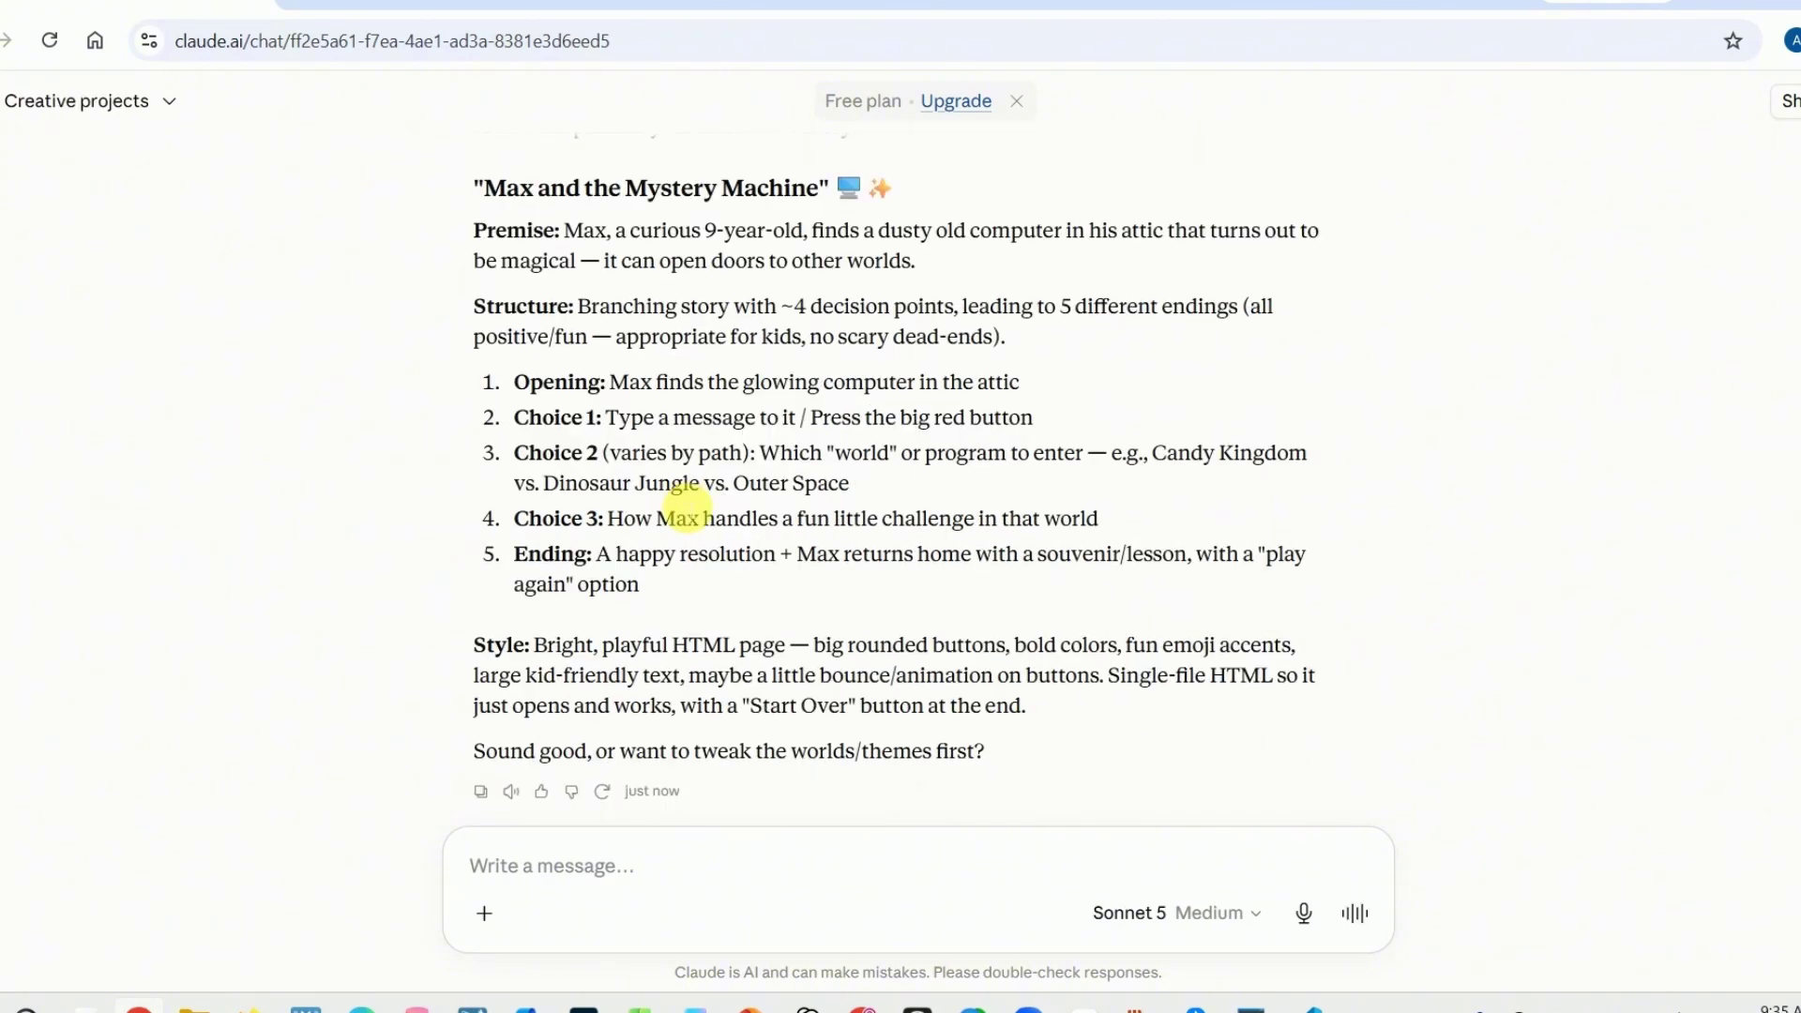
pyautogui.scroll(-2, 682, 511)
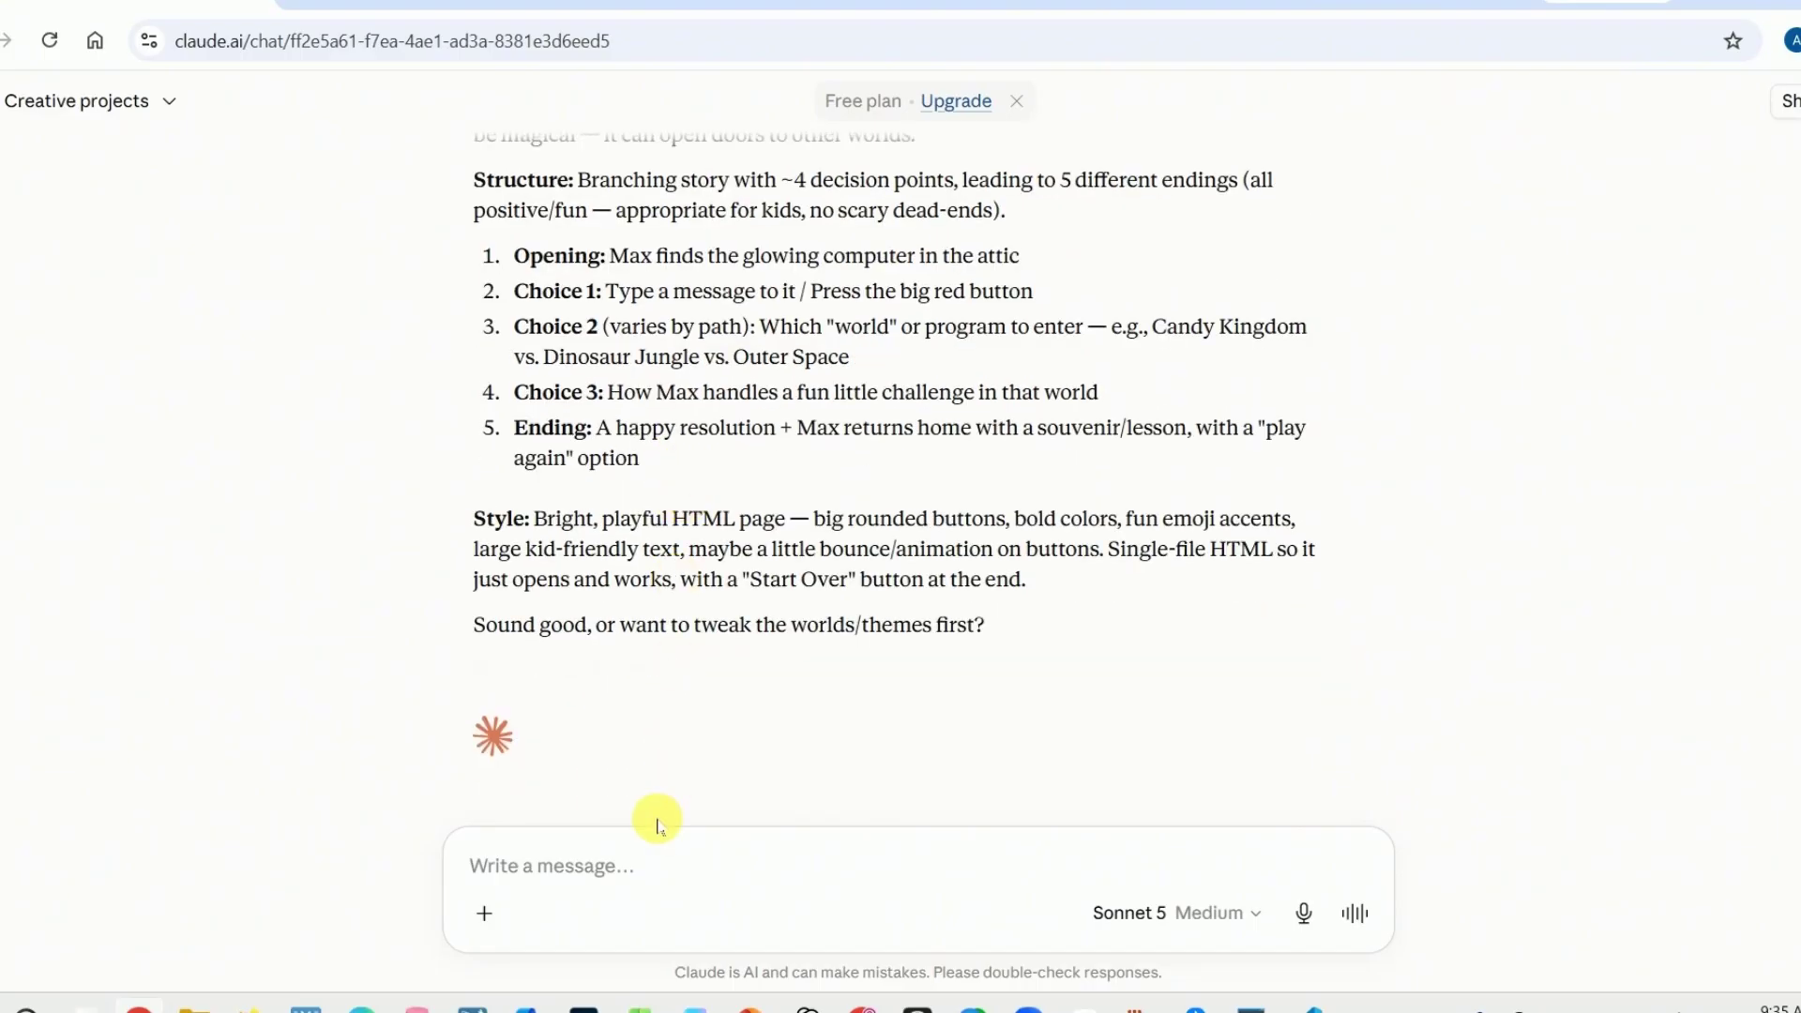
pyautogui.click(642, 867)
pyautogui.write('cont')
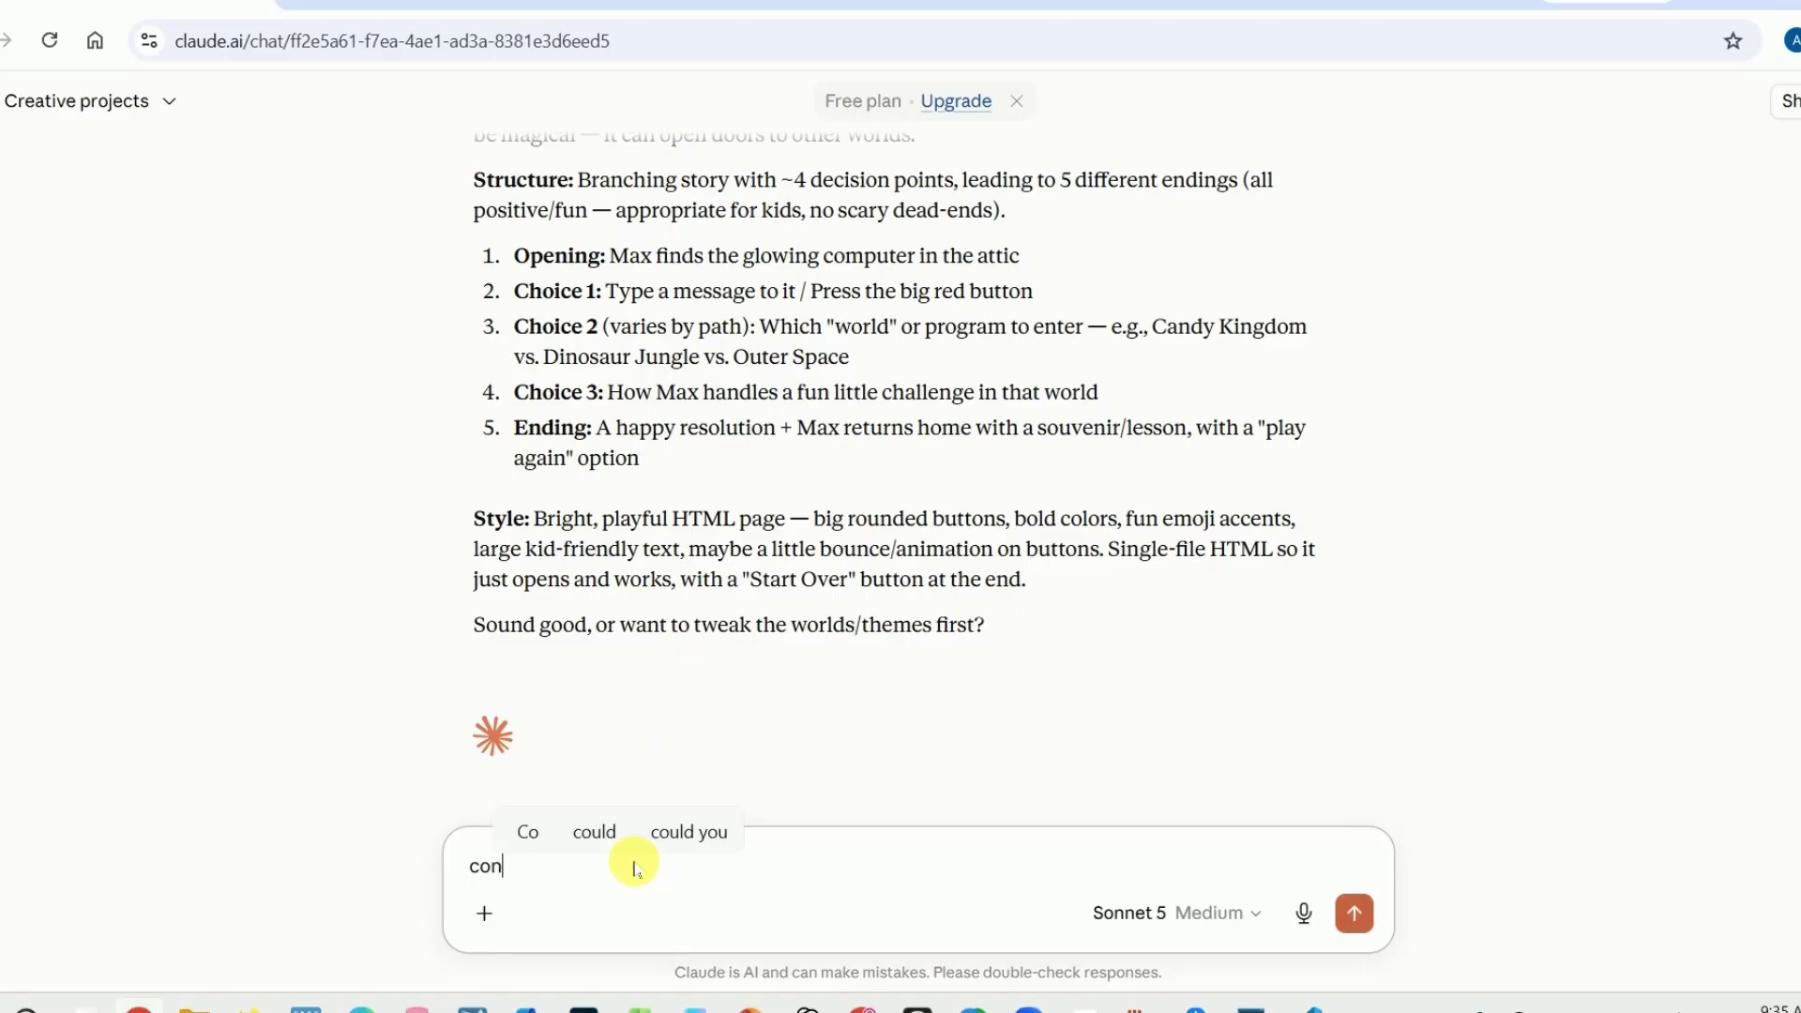
pyautogui.write('inue')
pyautogui.press('Return')
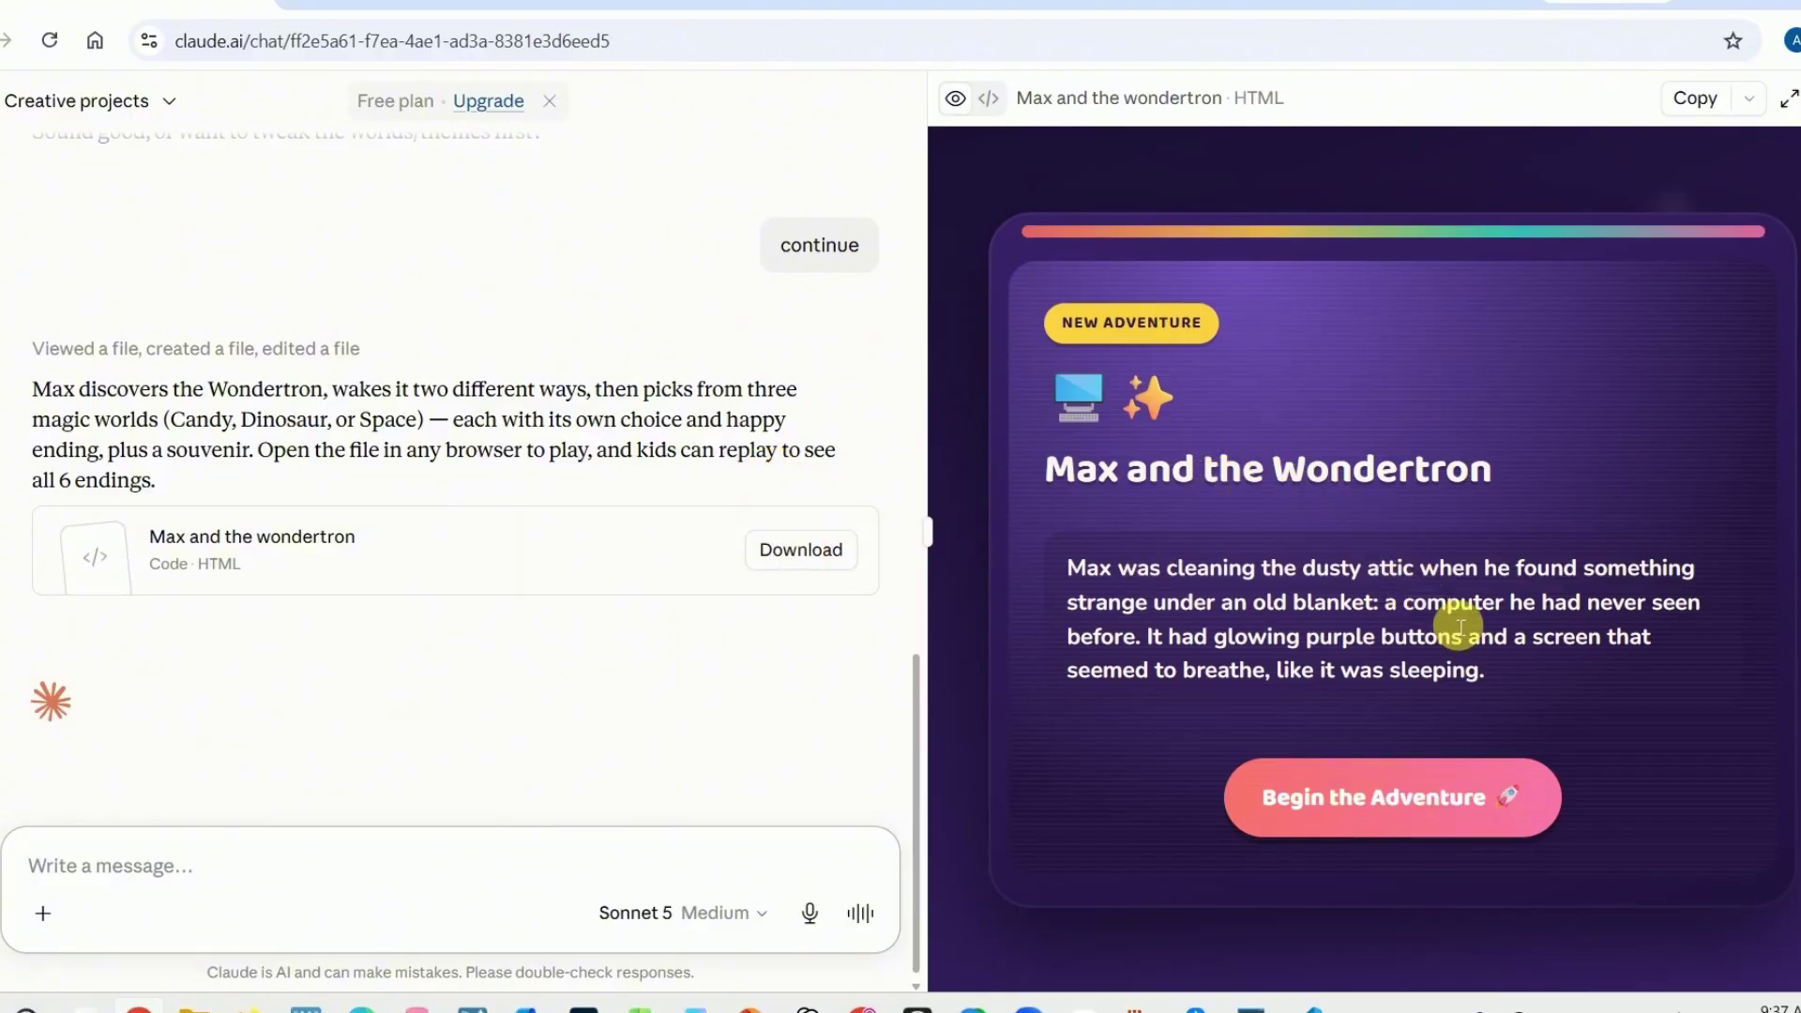
# - Play the generated story up to the choice of a world and open the artifact's additional copy options
pyautogui.click(1379, 825)
pyautogui.click(1382, 823)
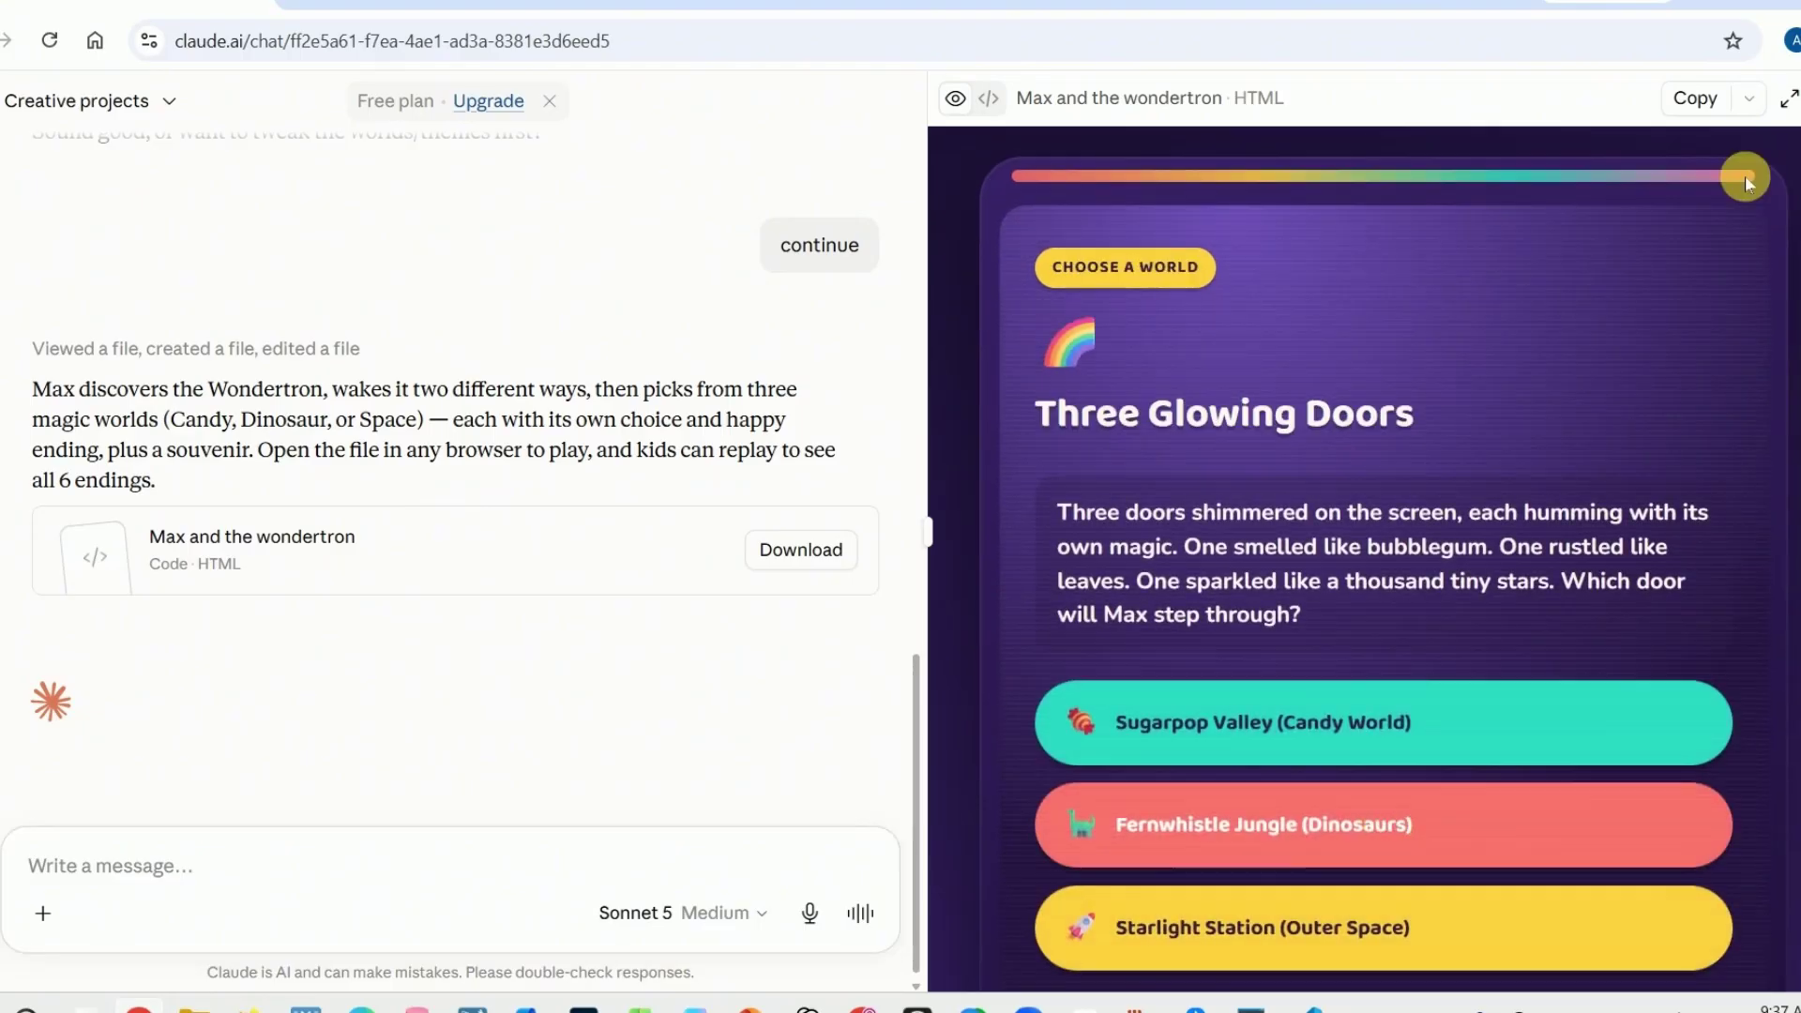
pyautogui.click(1750, 104)
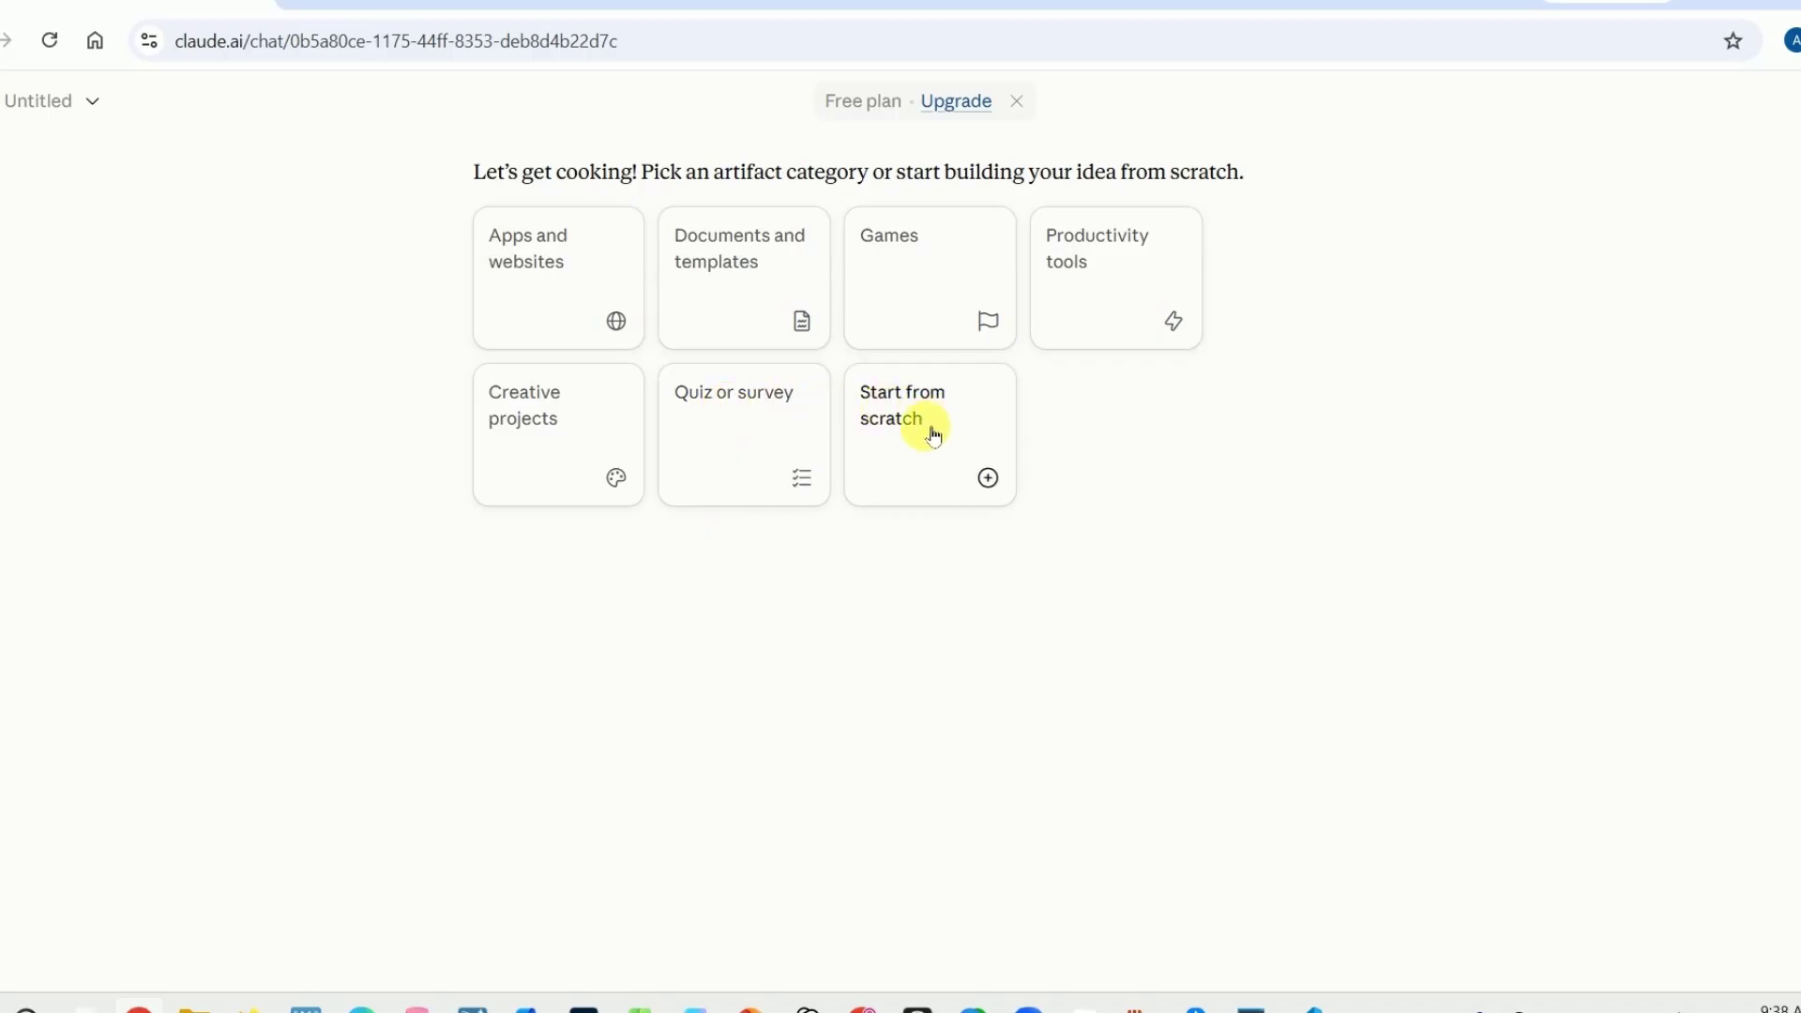
# - Start an artifact from scratch and request a simple interactive calculator with a clean, modern design that converts an entered Ethiopian Birr amount into US Dollars
pyautogui.click(912, 434)
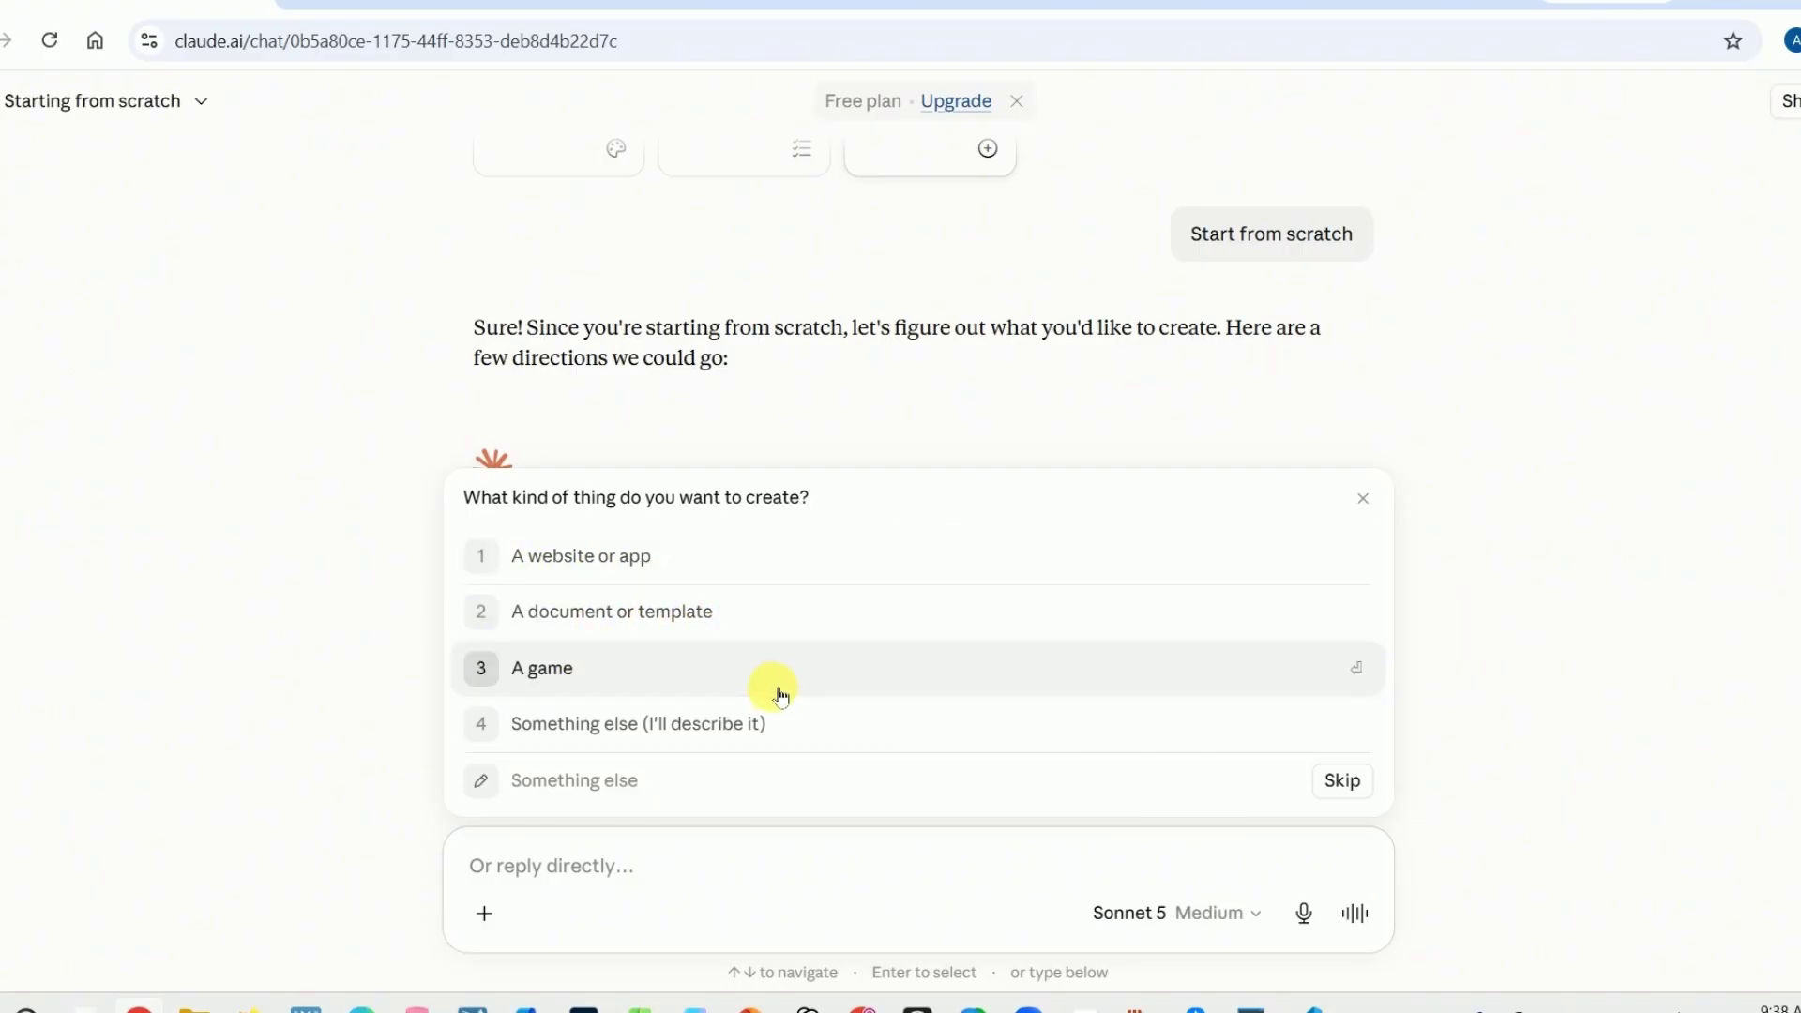
pyautogui.scroll(3, 804, 266)
pyautogui.scroll(2, 499, 181)
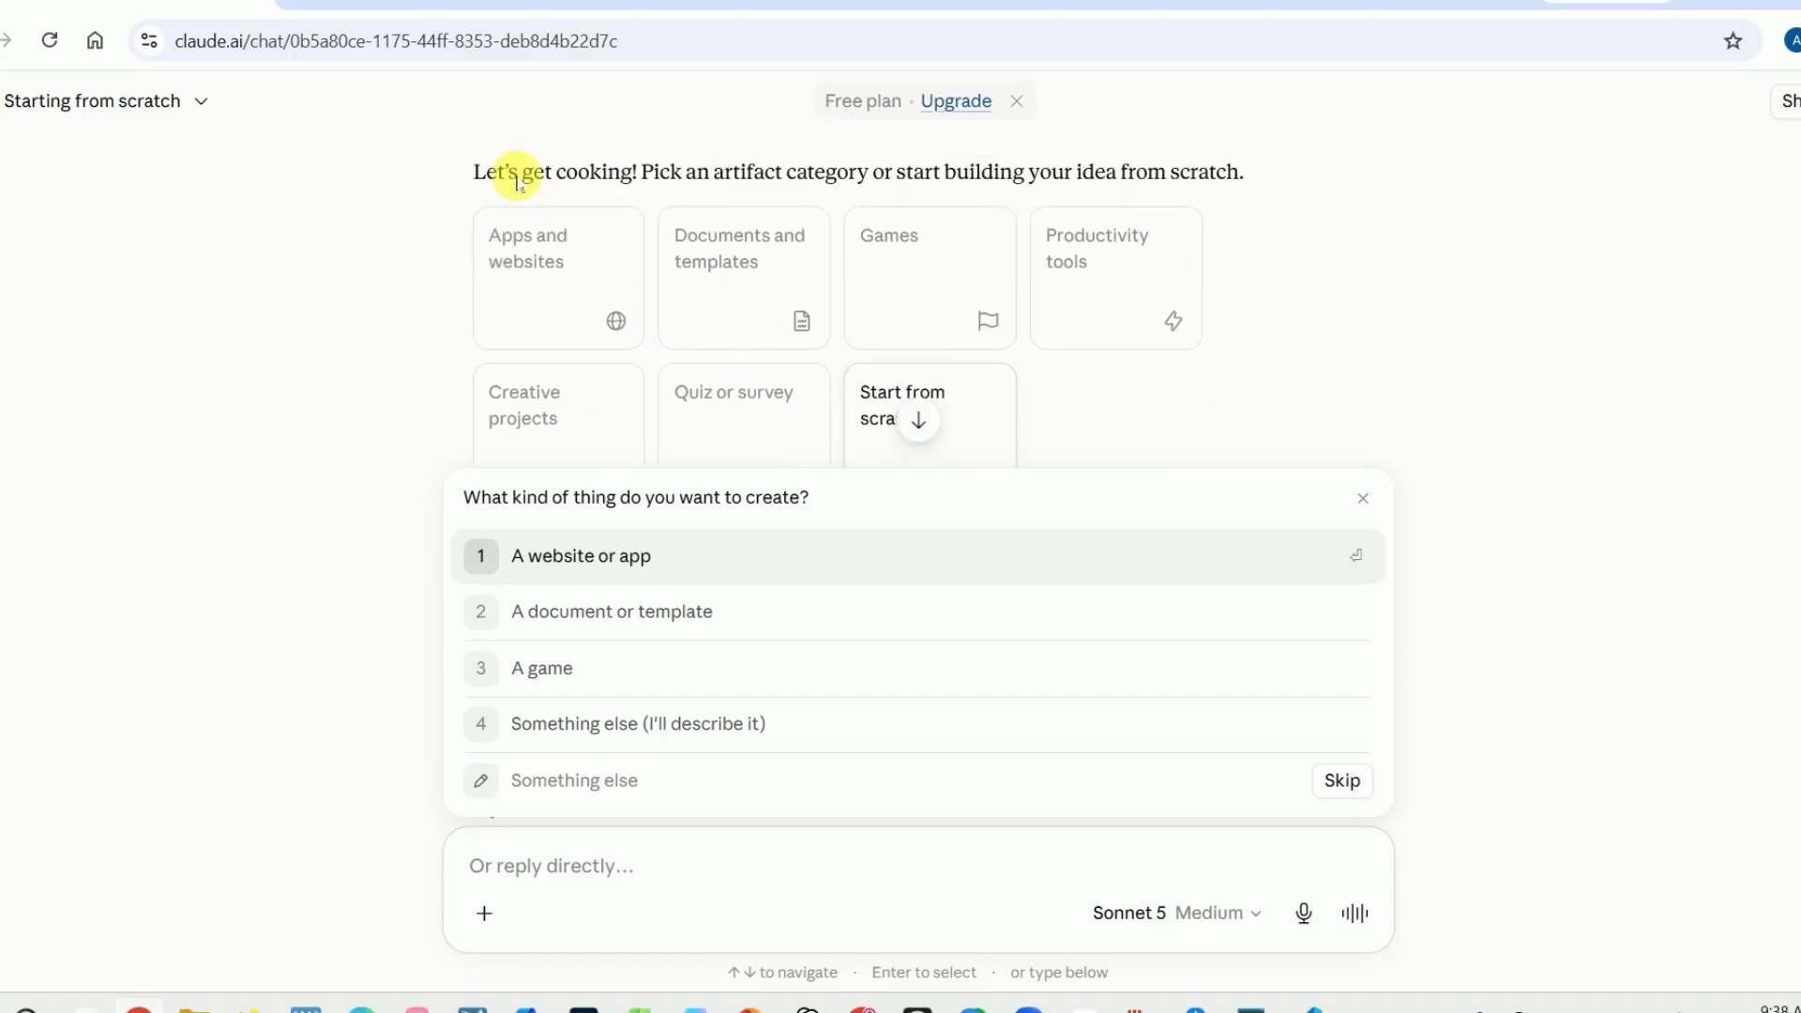
pyautogui.scroll(-5, 981, 258)
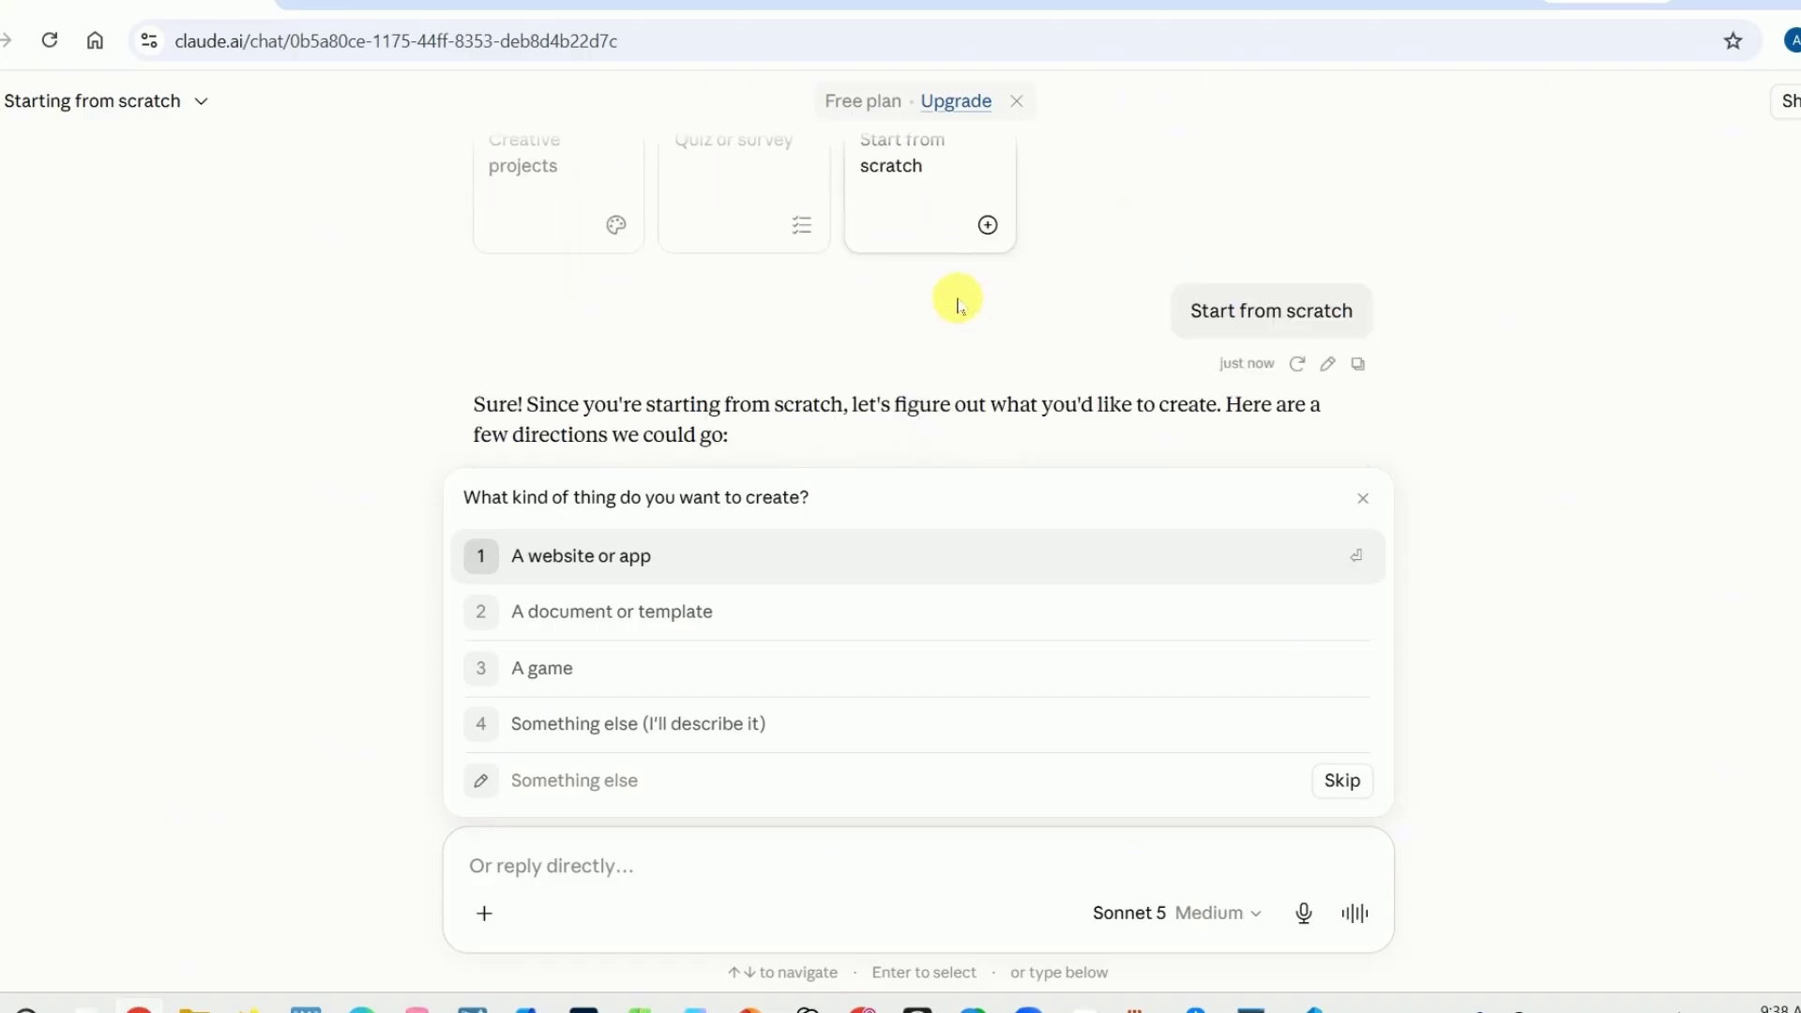
pyautogui.scroll(3, 932, 225)
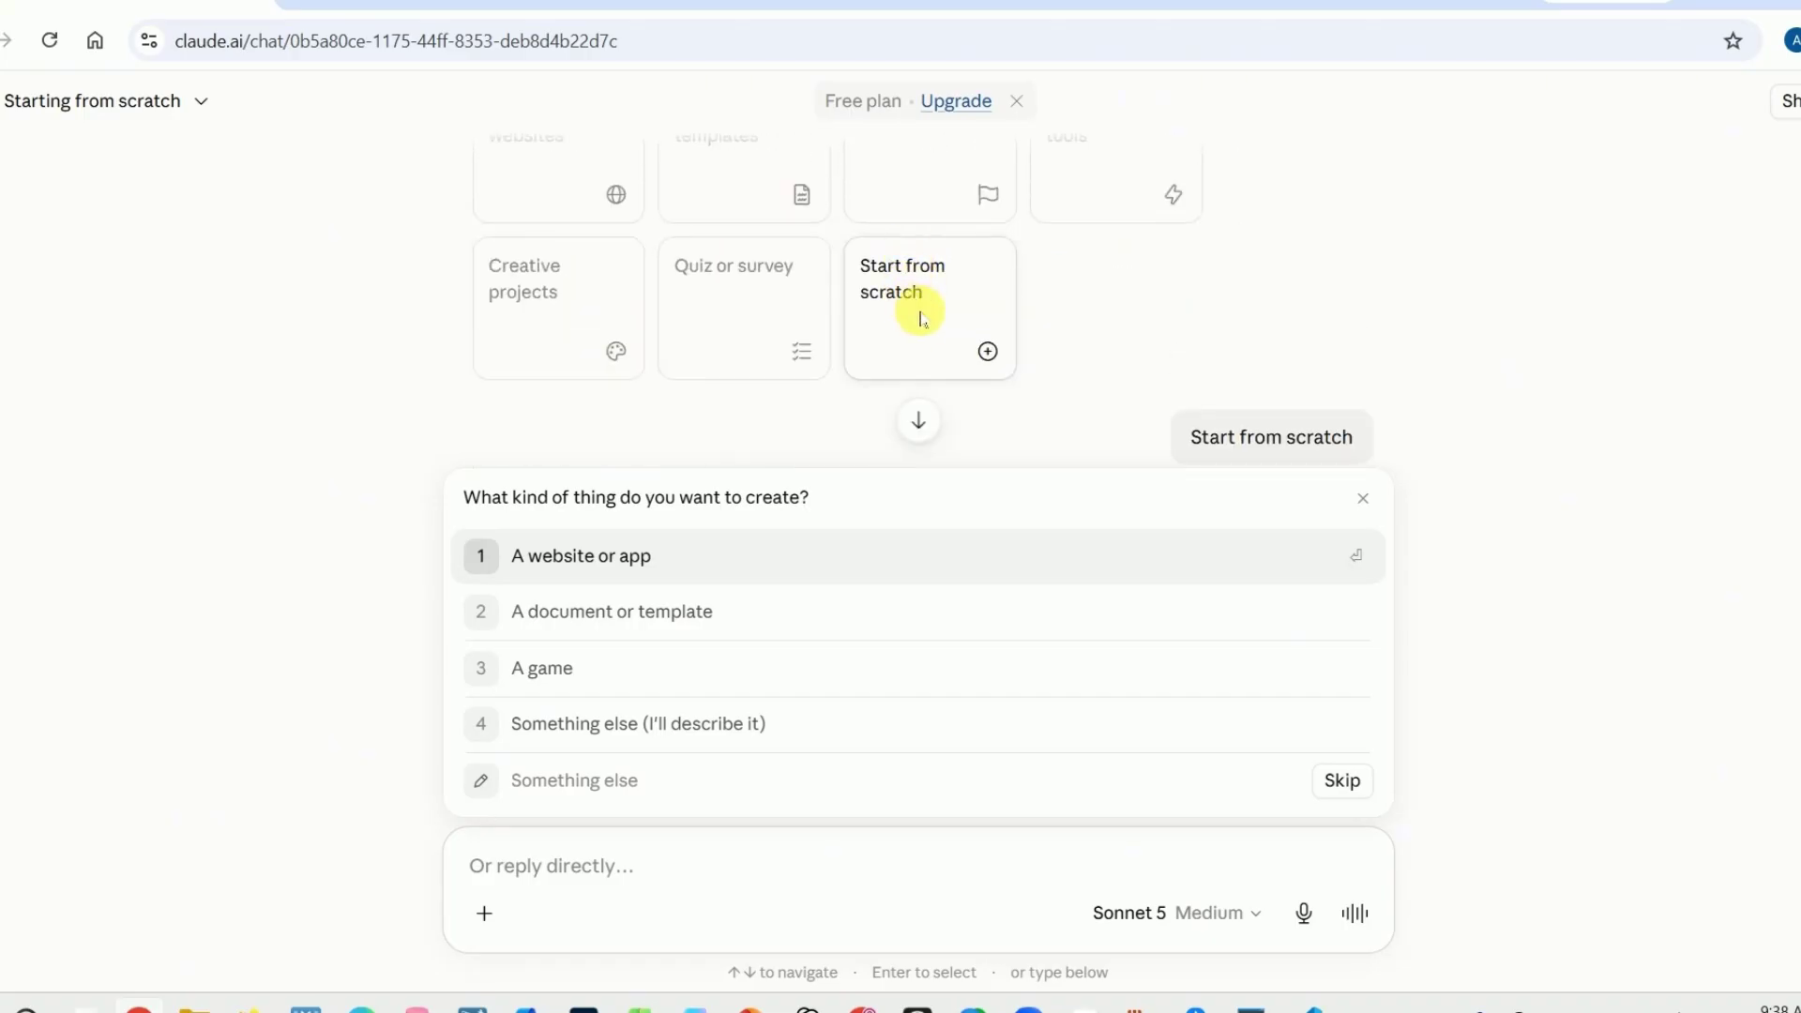
pyautogui.press('Down')
pyautogui.press('Down')
pyautogui.press('Down')
pyautogui.press('Down')
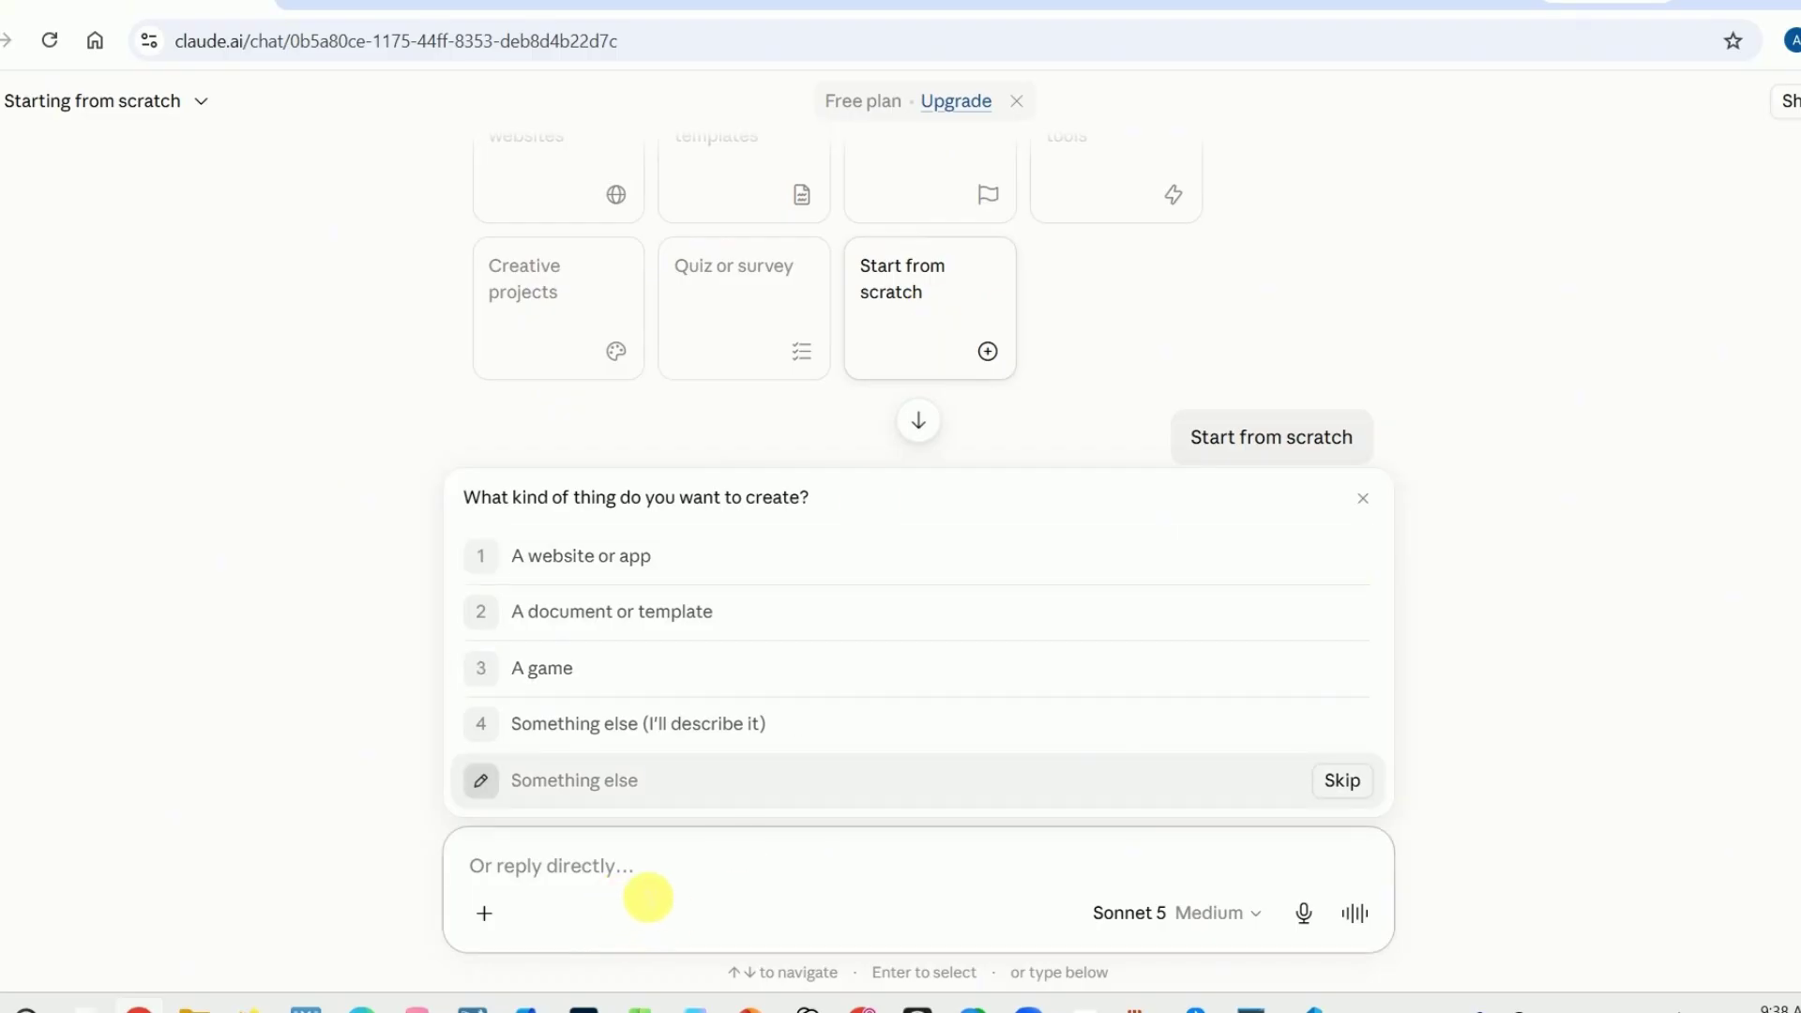
pyautogui.write('Build a simple interactive calculator that converts Ethiopian Birr into US Dollars. Let the user enter an amount and show the converted result. Use a clean, modern design.')
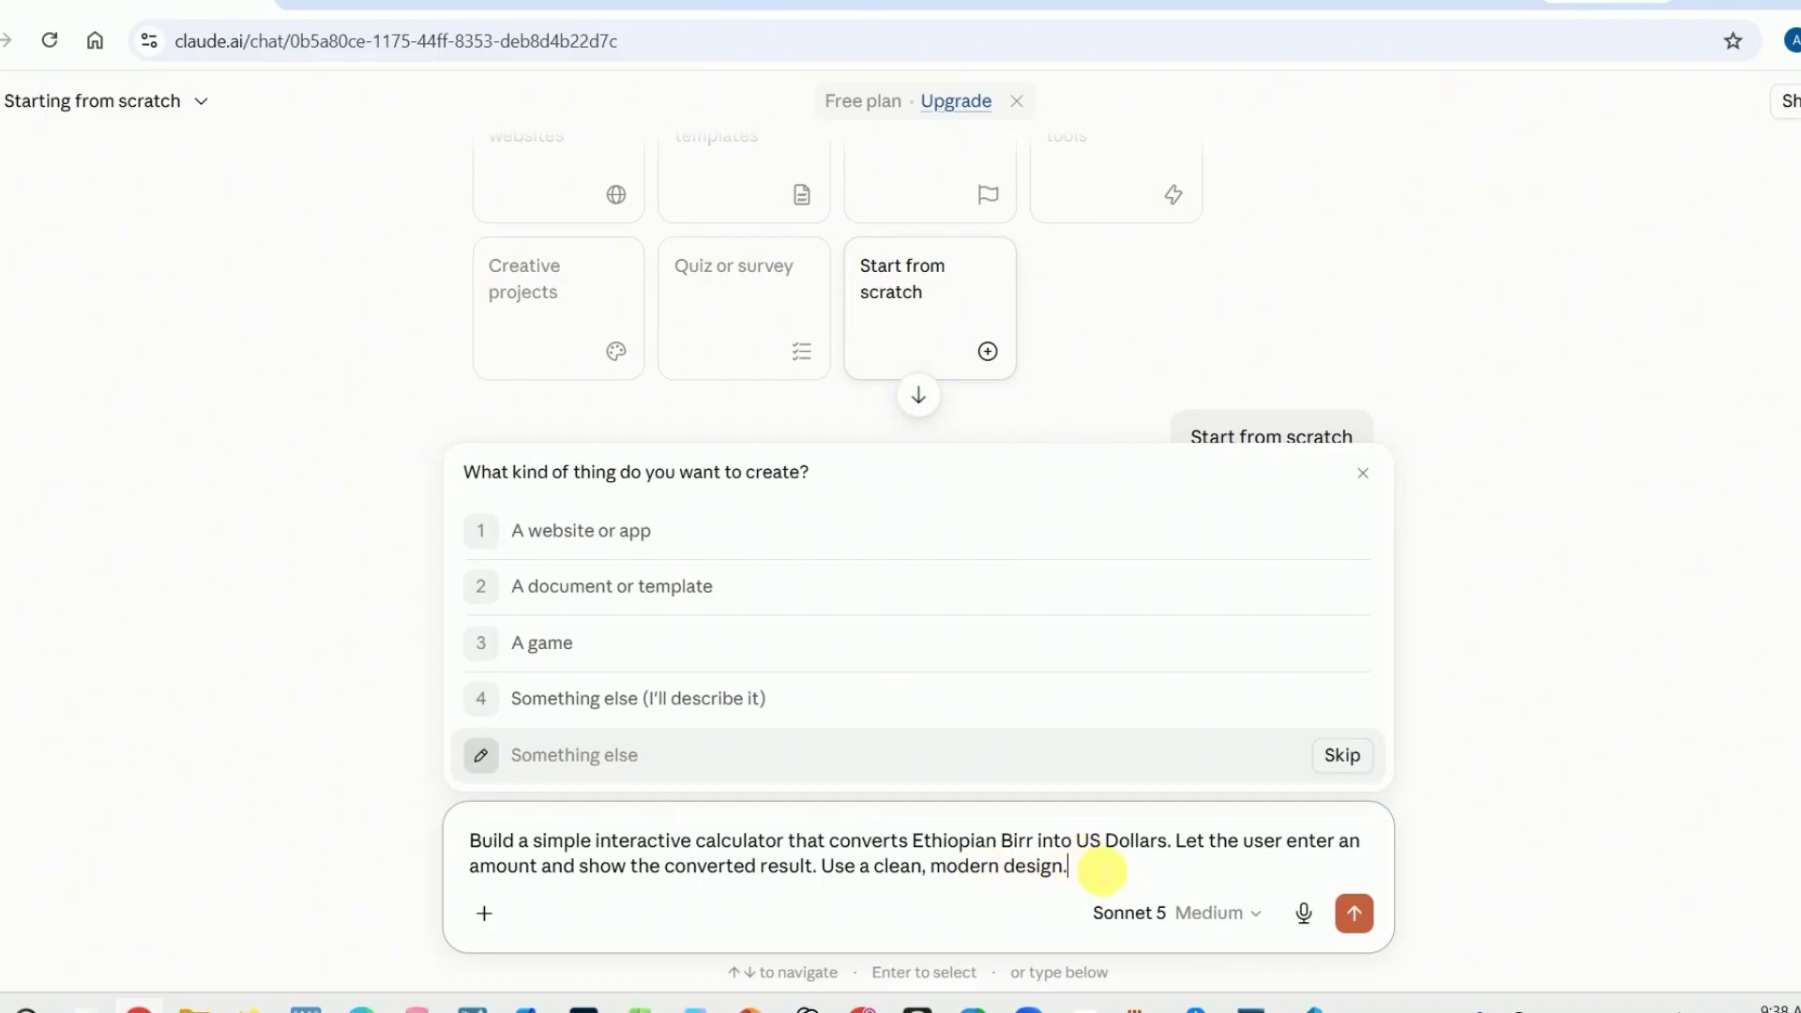
pyautogui.click(1359, 915)
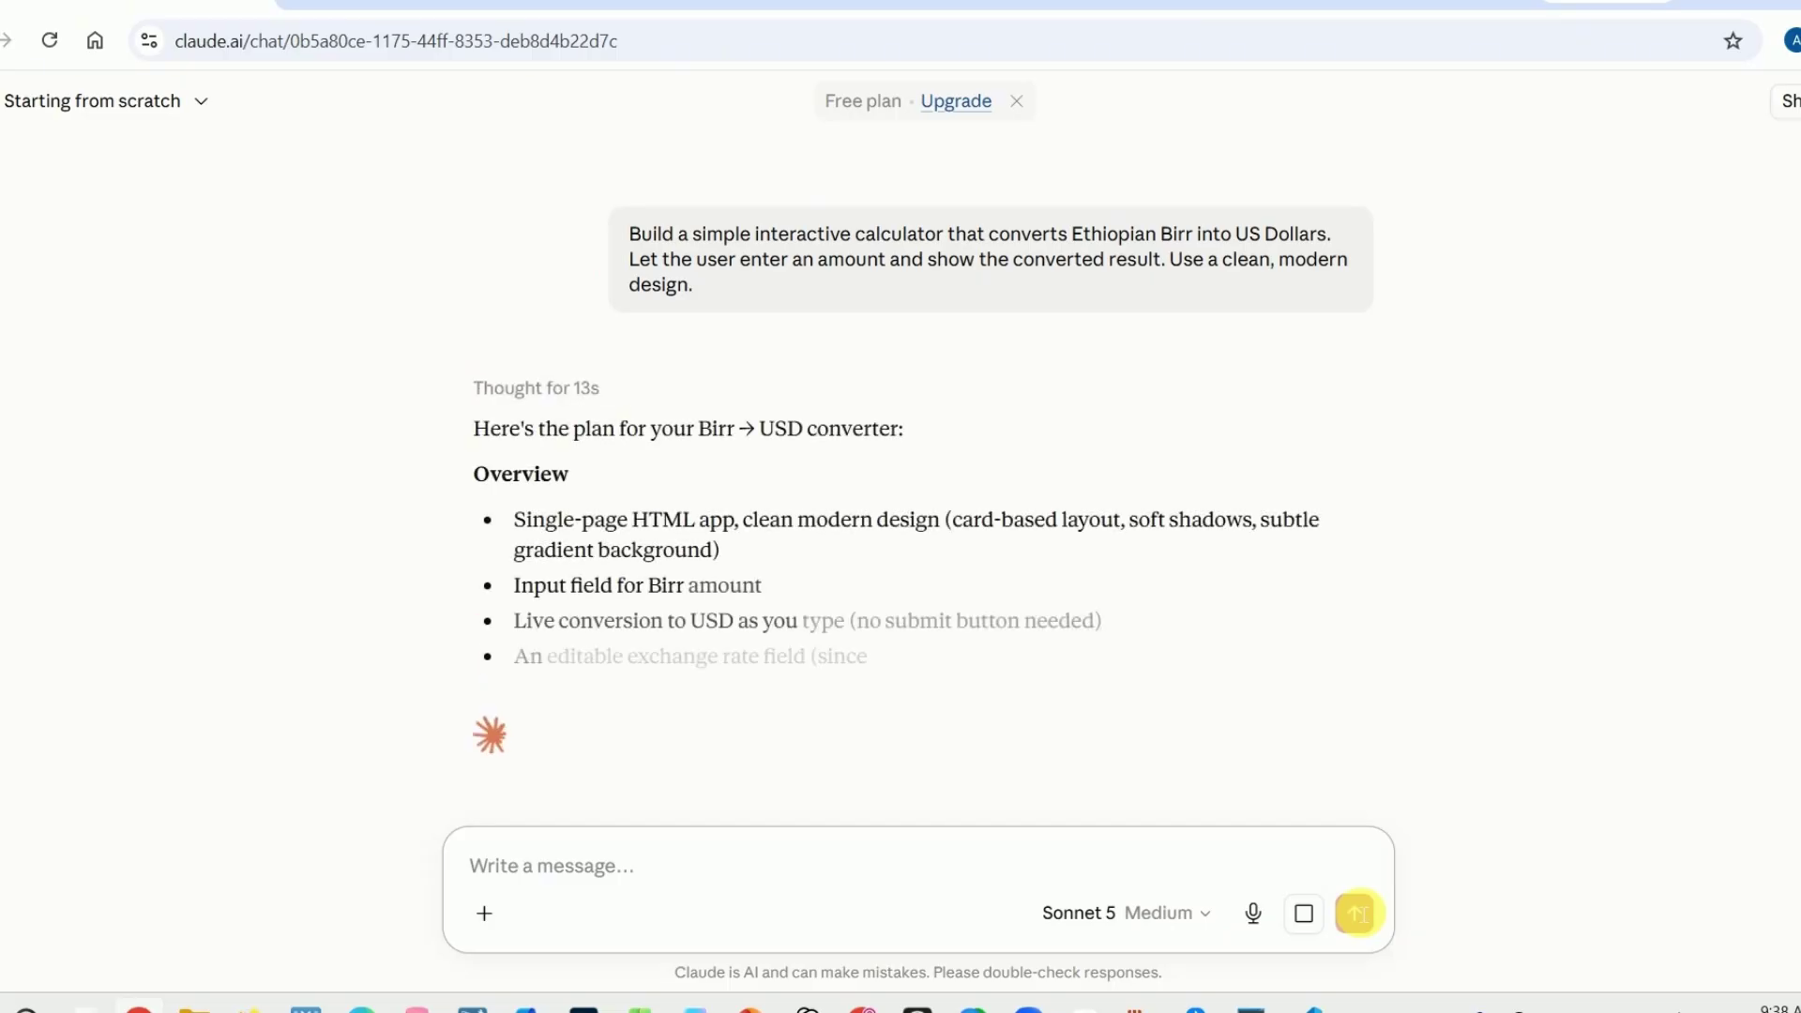
# - Read the proposed Birr to USD converter plan and reply "build" to have it created
pyautogui.scroll(-2, 858, 572)
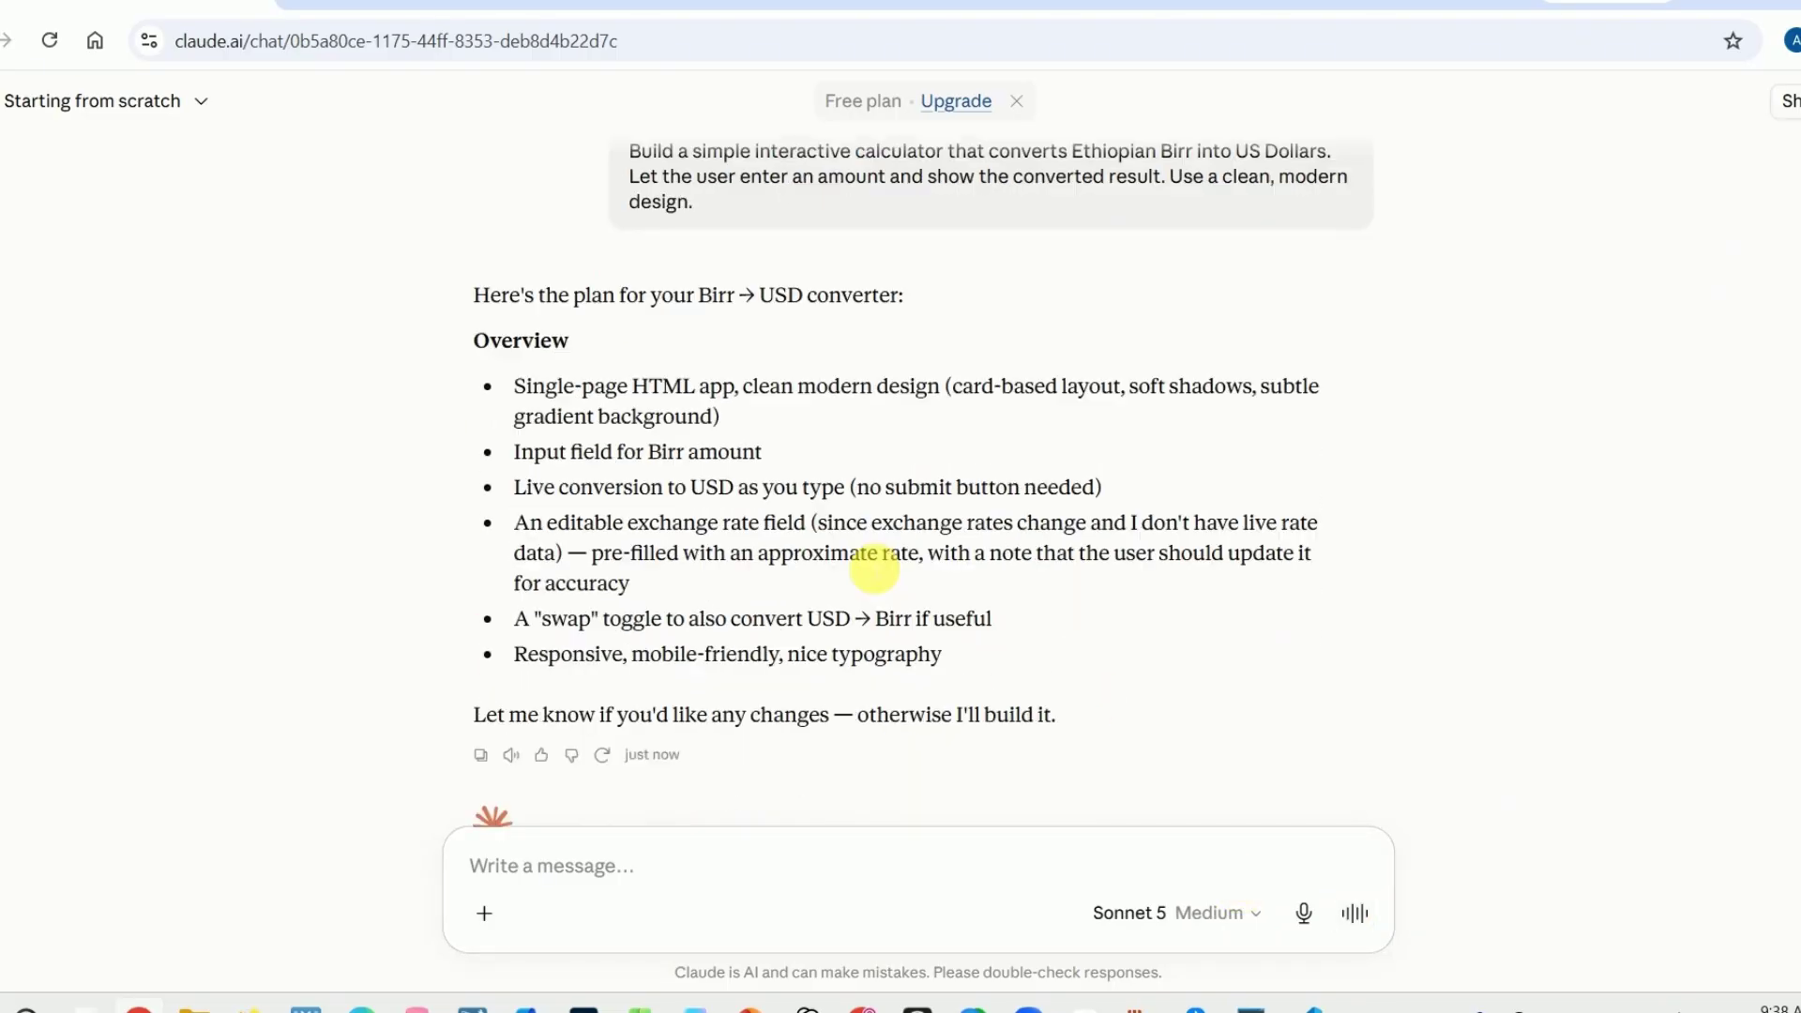
pyautogui.scroll(-1, 864, 565)
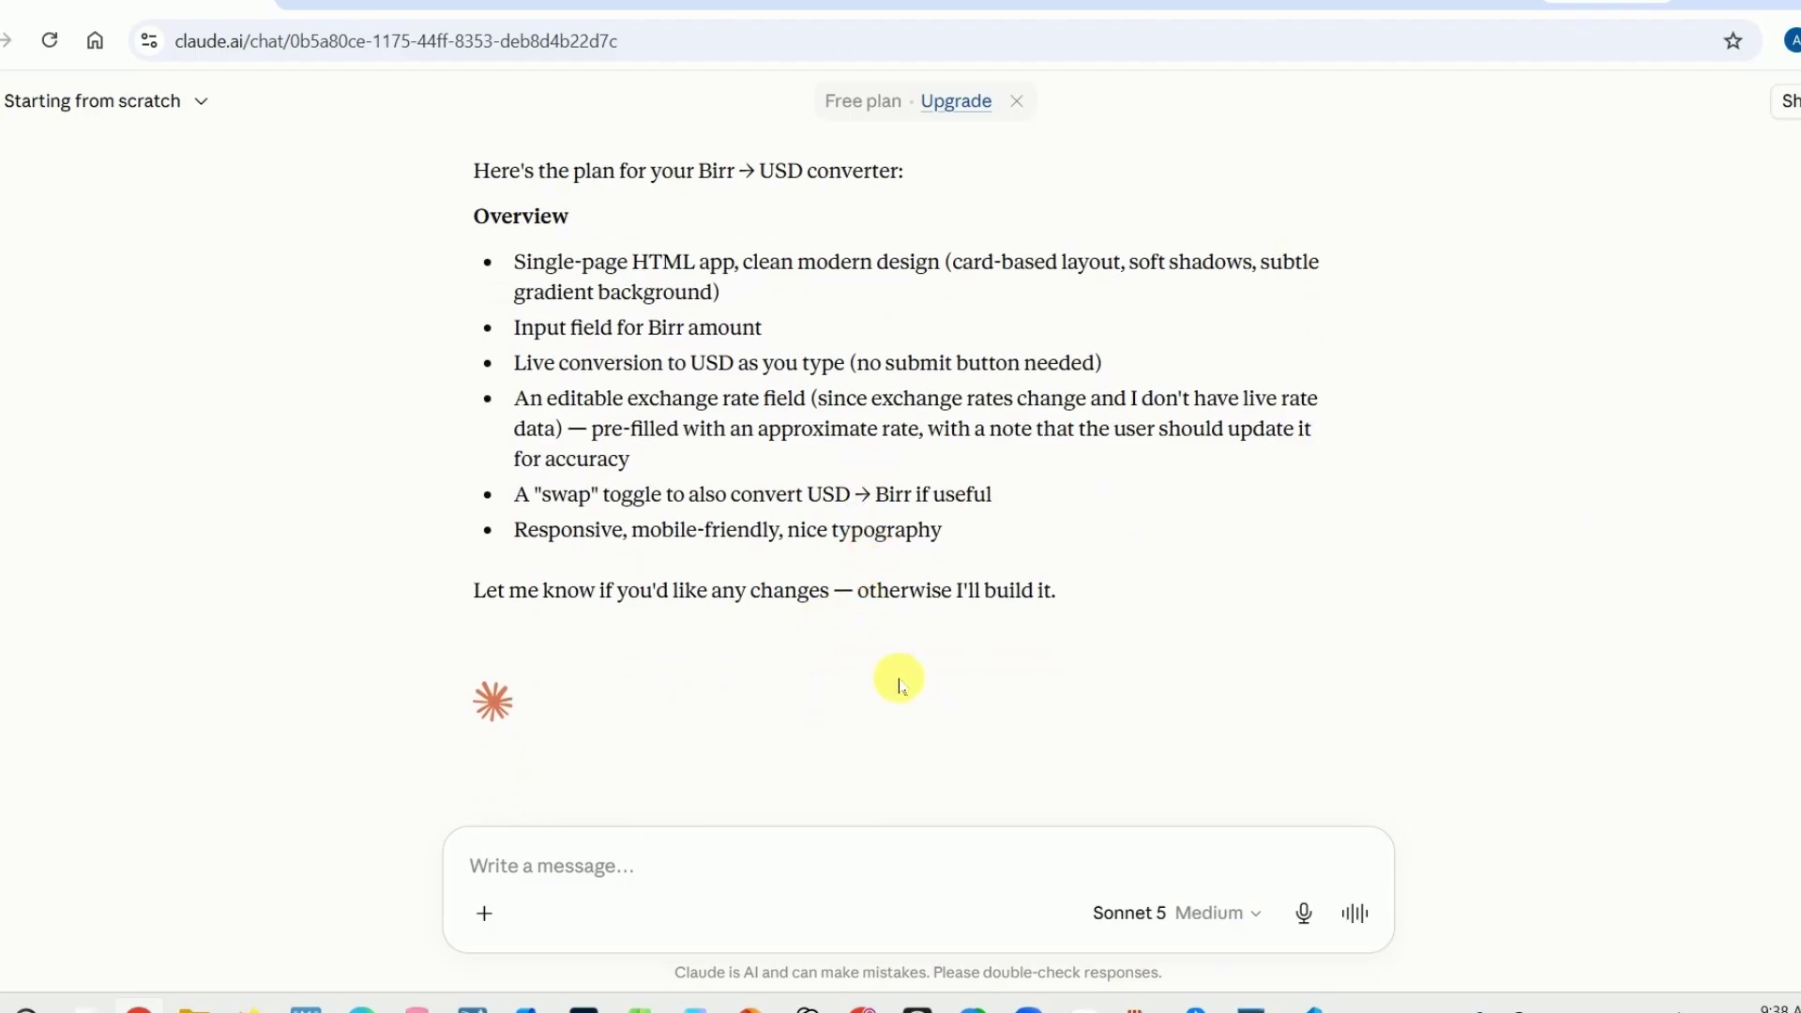
pyautogui.click(708, 844)
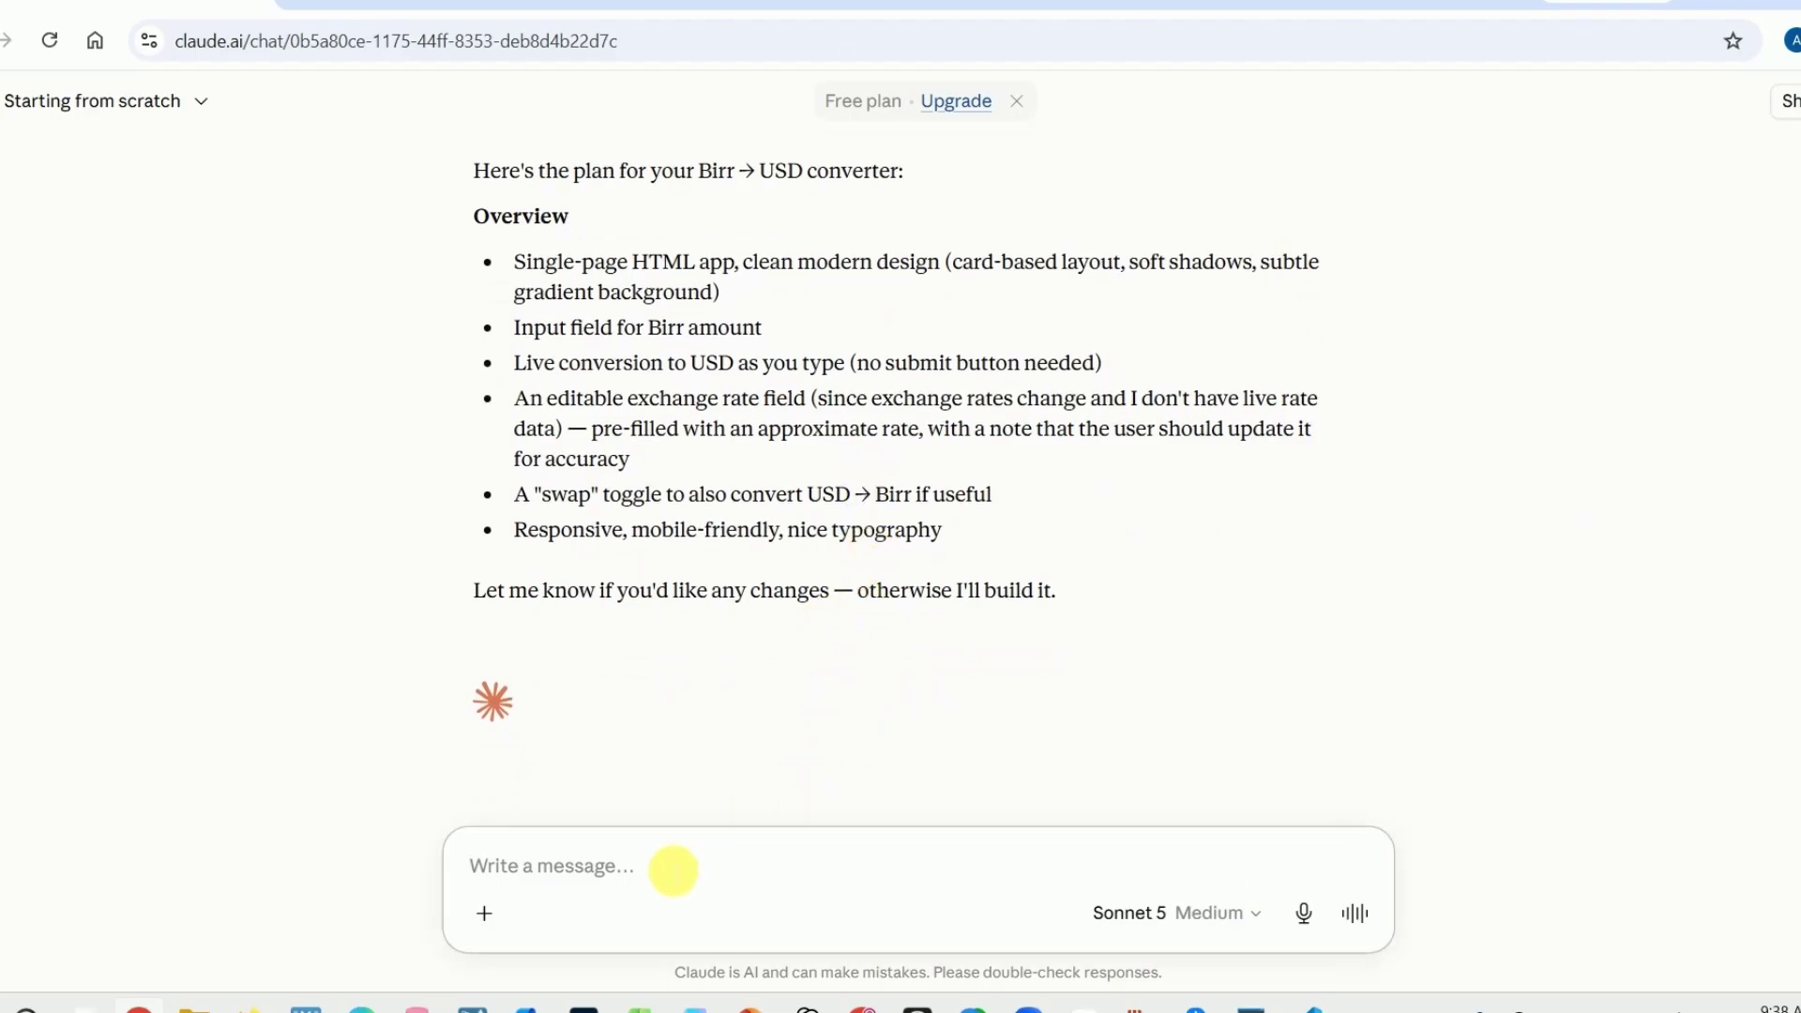
pyautogui.write('build')
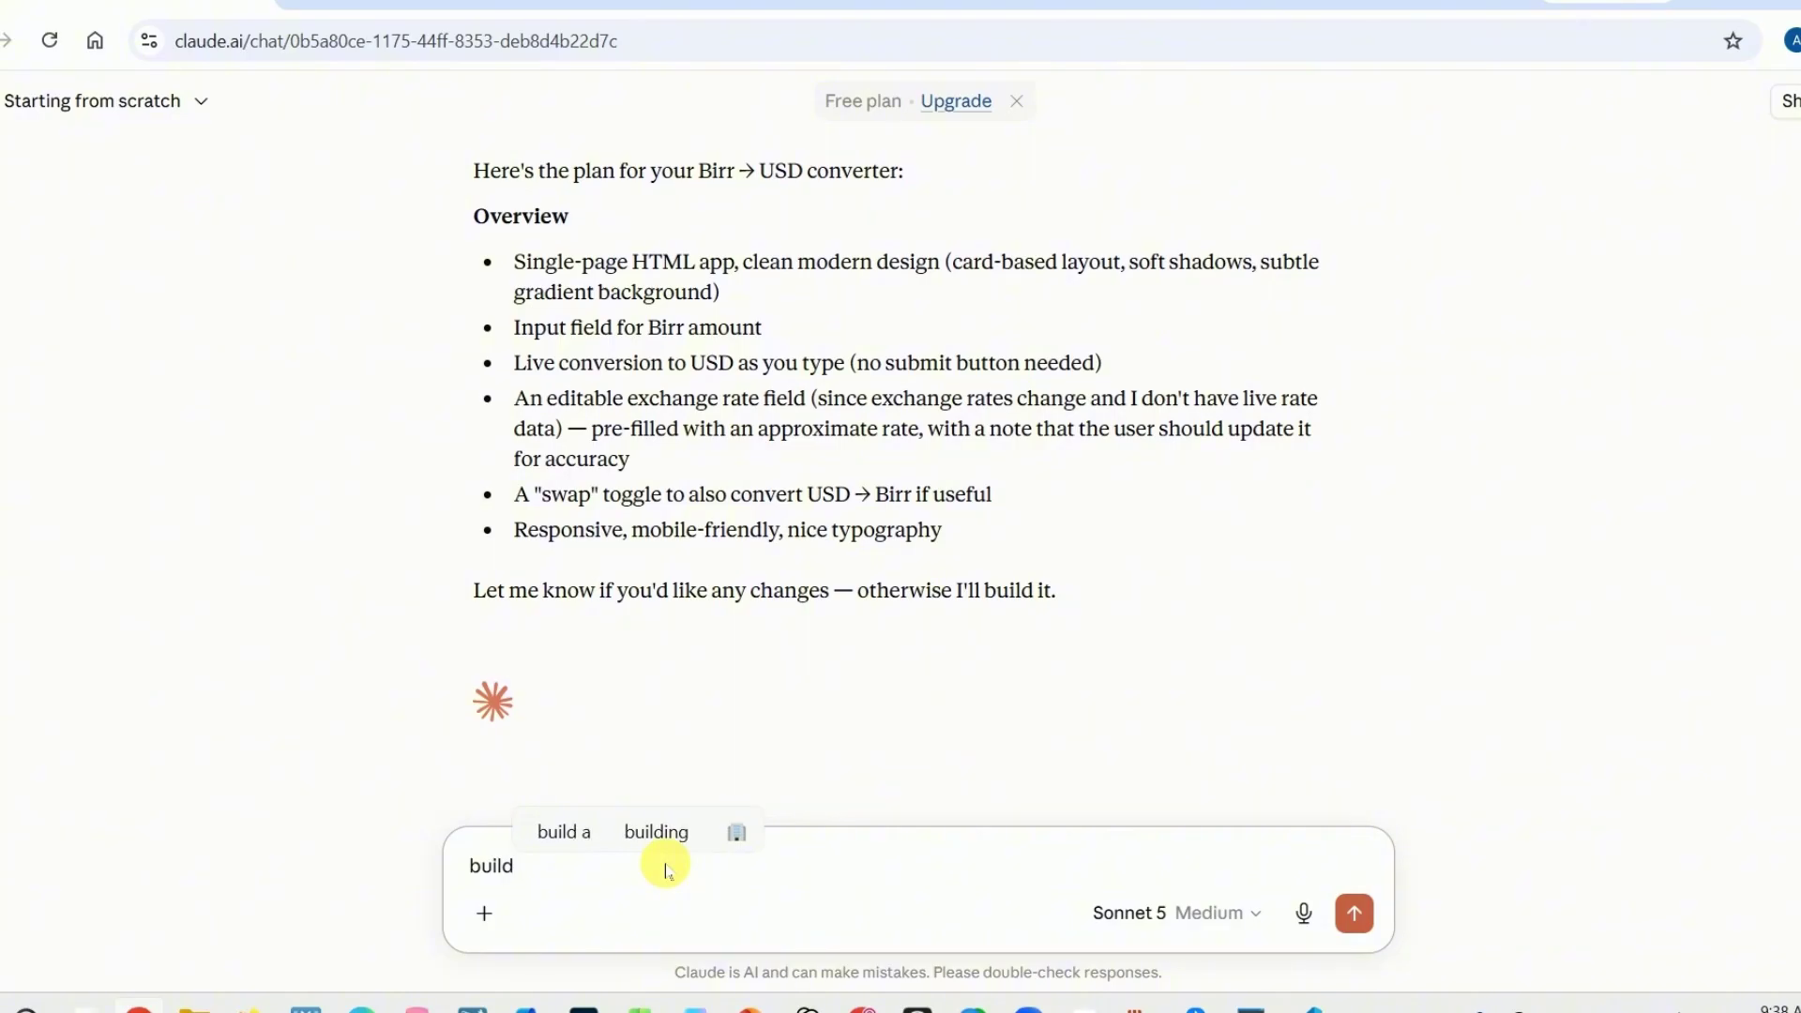
pyautogui.press('Return')
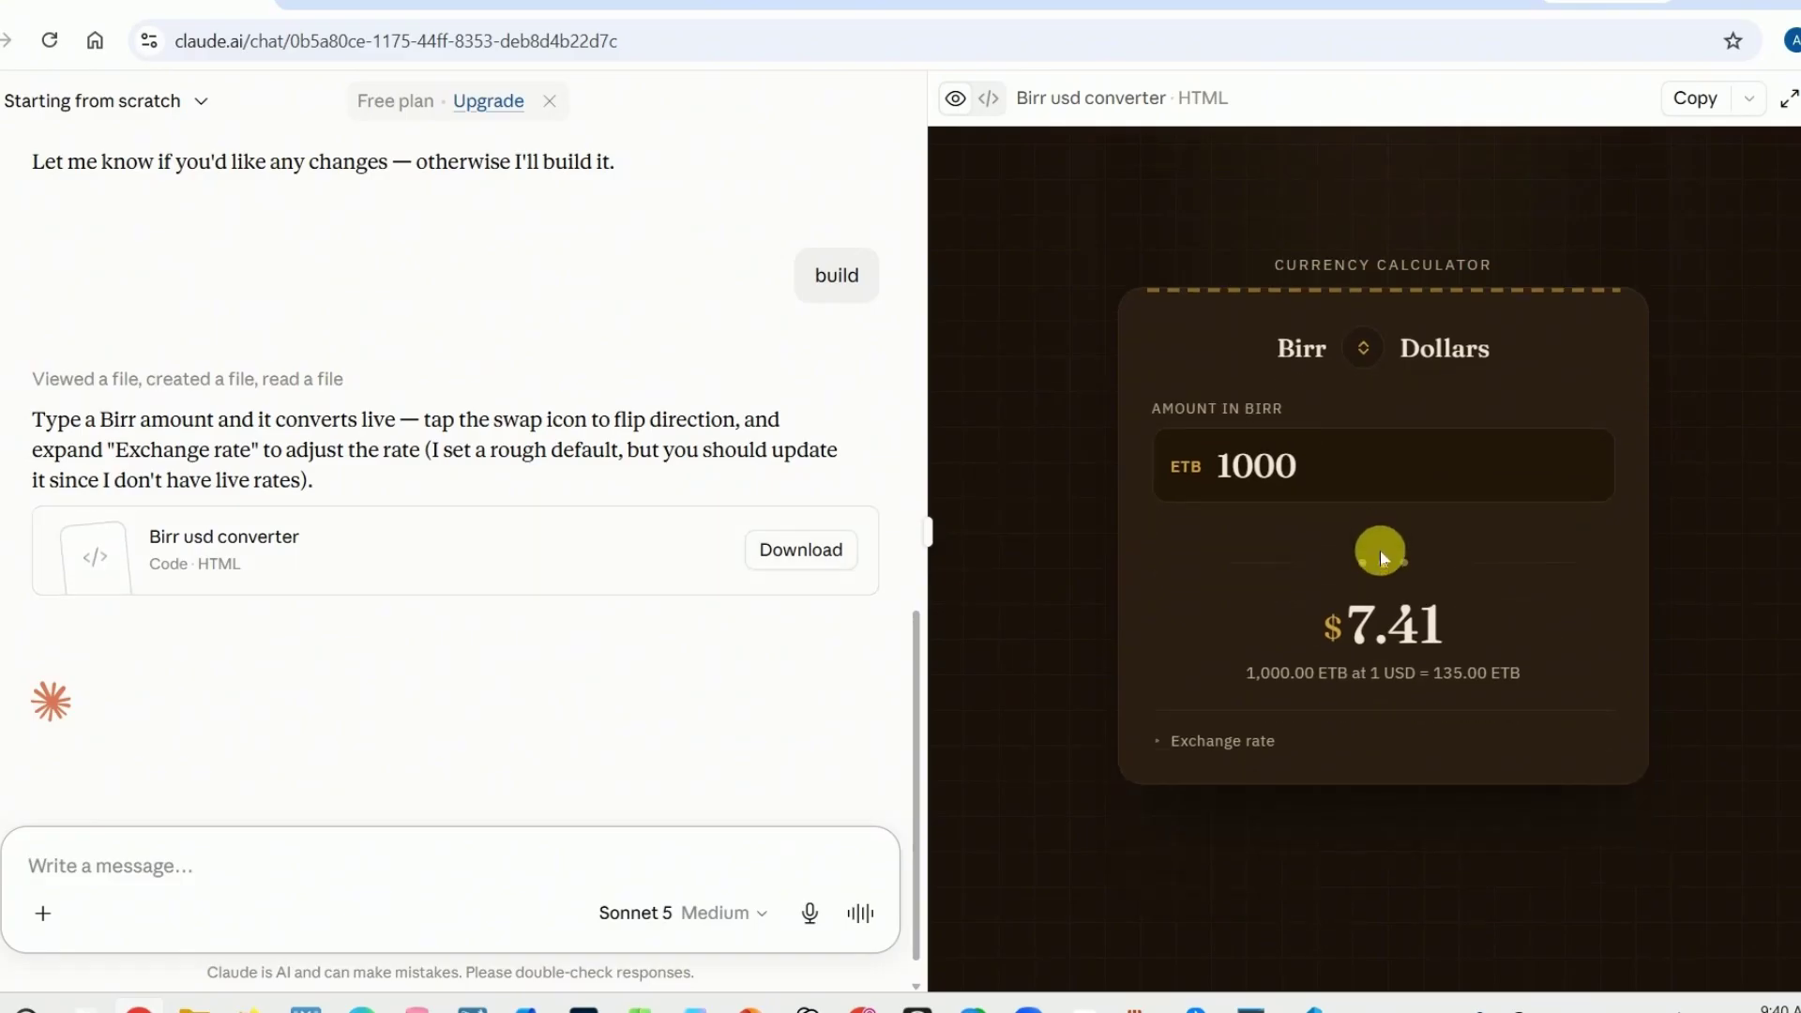
# - Test the generated converter by converting 150 Birr and 8000 Birr into dollars
pyautogui.moveTo(1383, 552); pyautogui.dragTo(1200, 565)
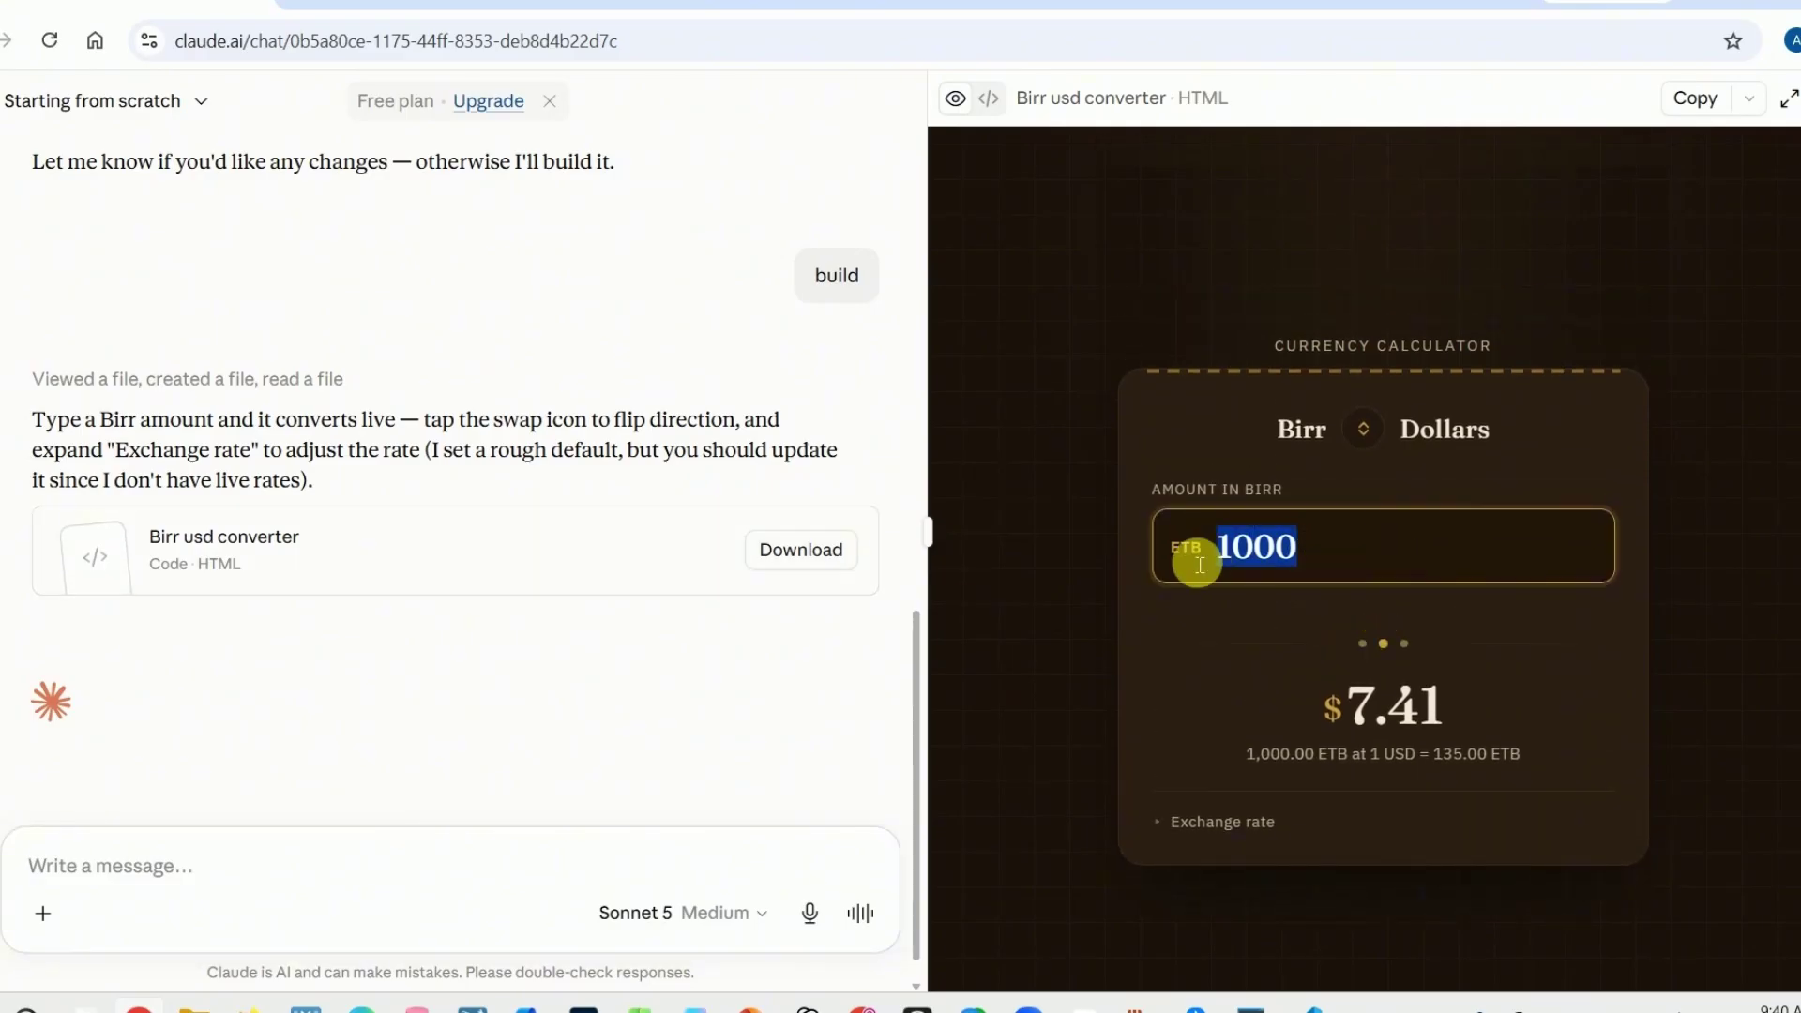
pyautogui.write('150')
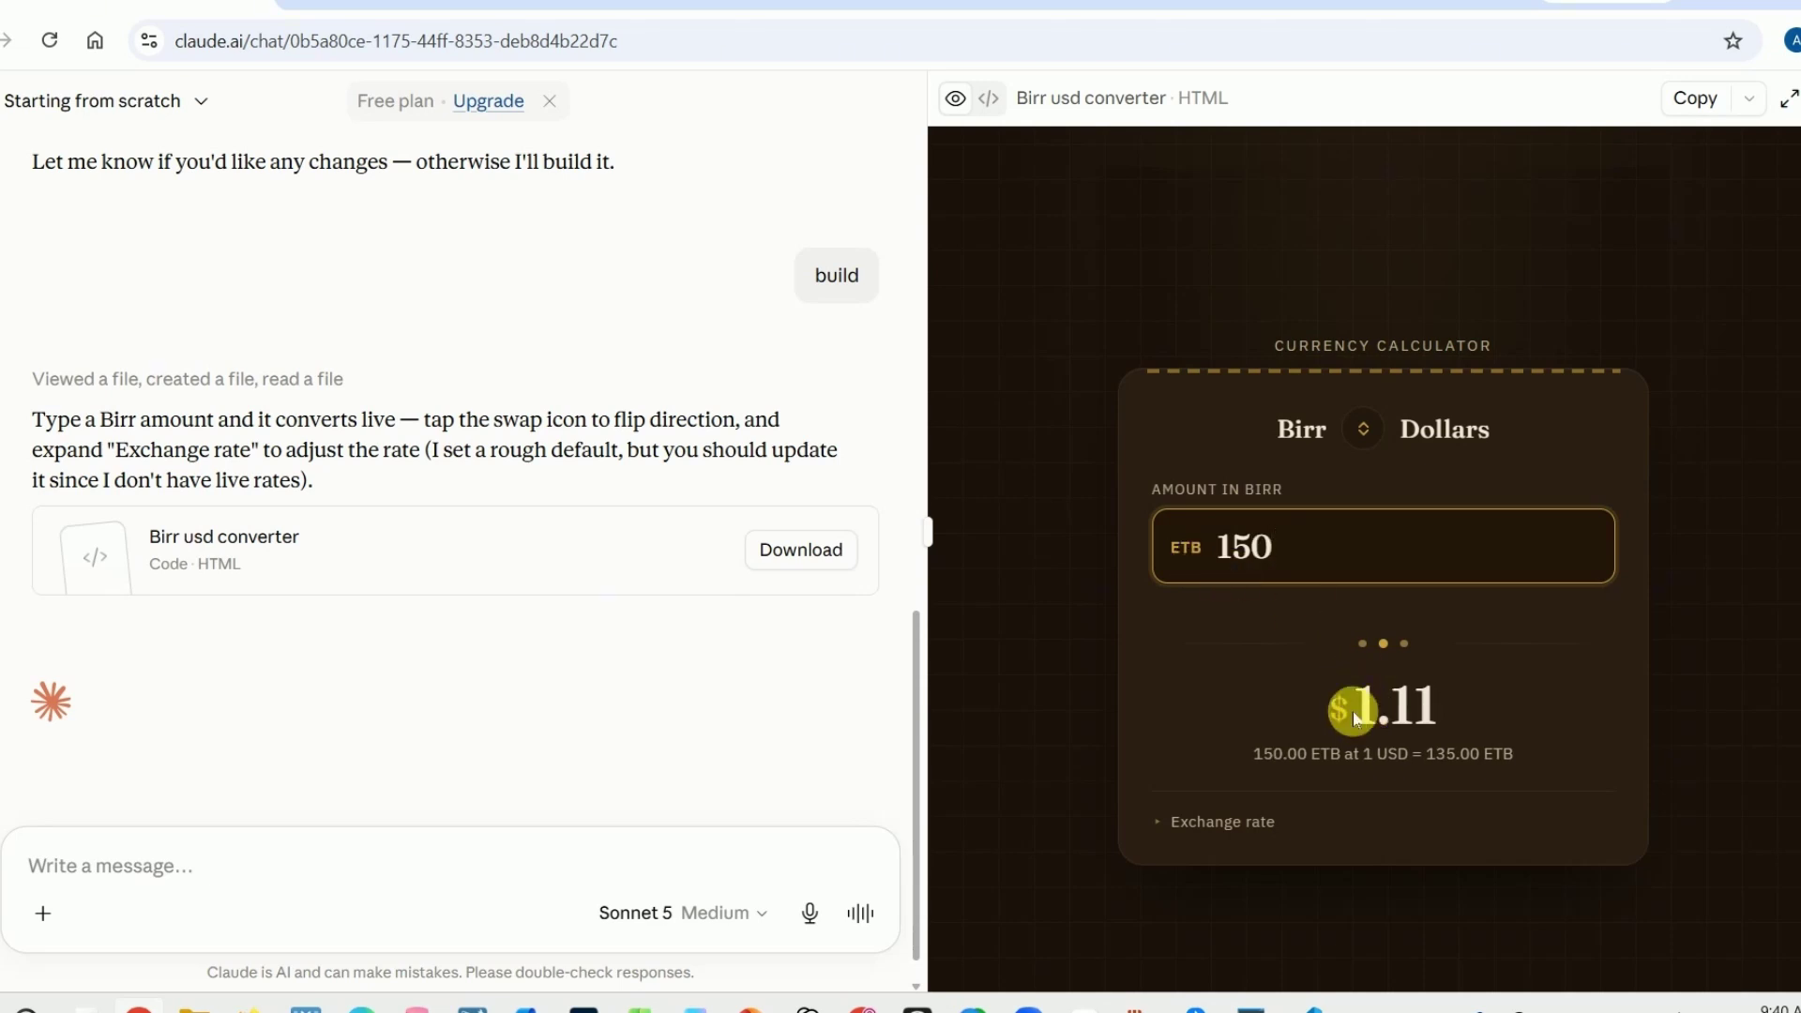
pyautogui.doubleClick(1342, 567)
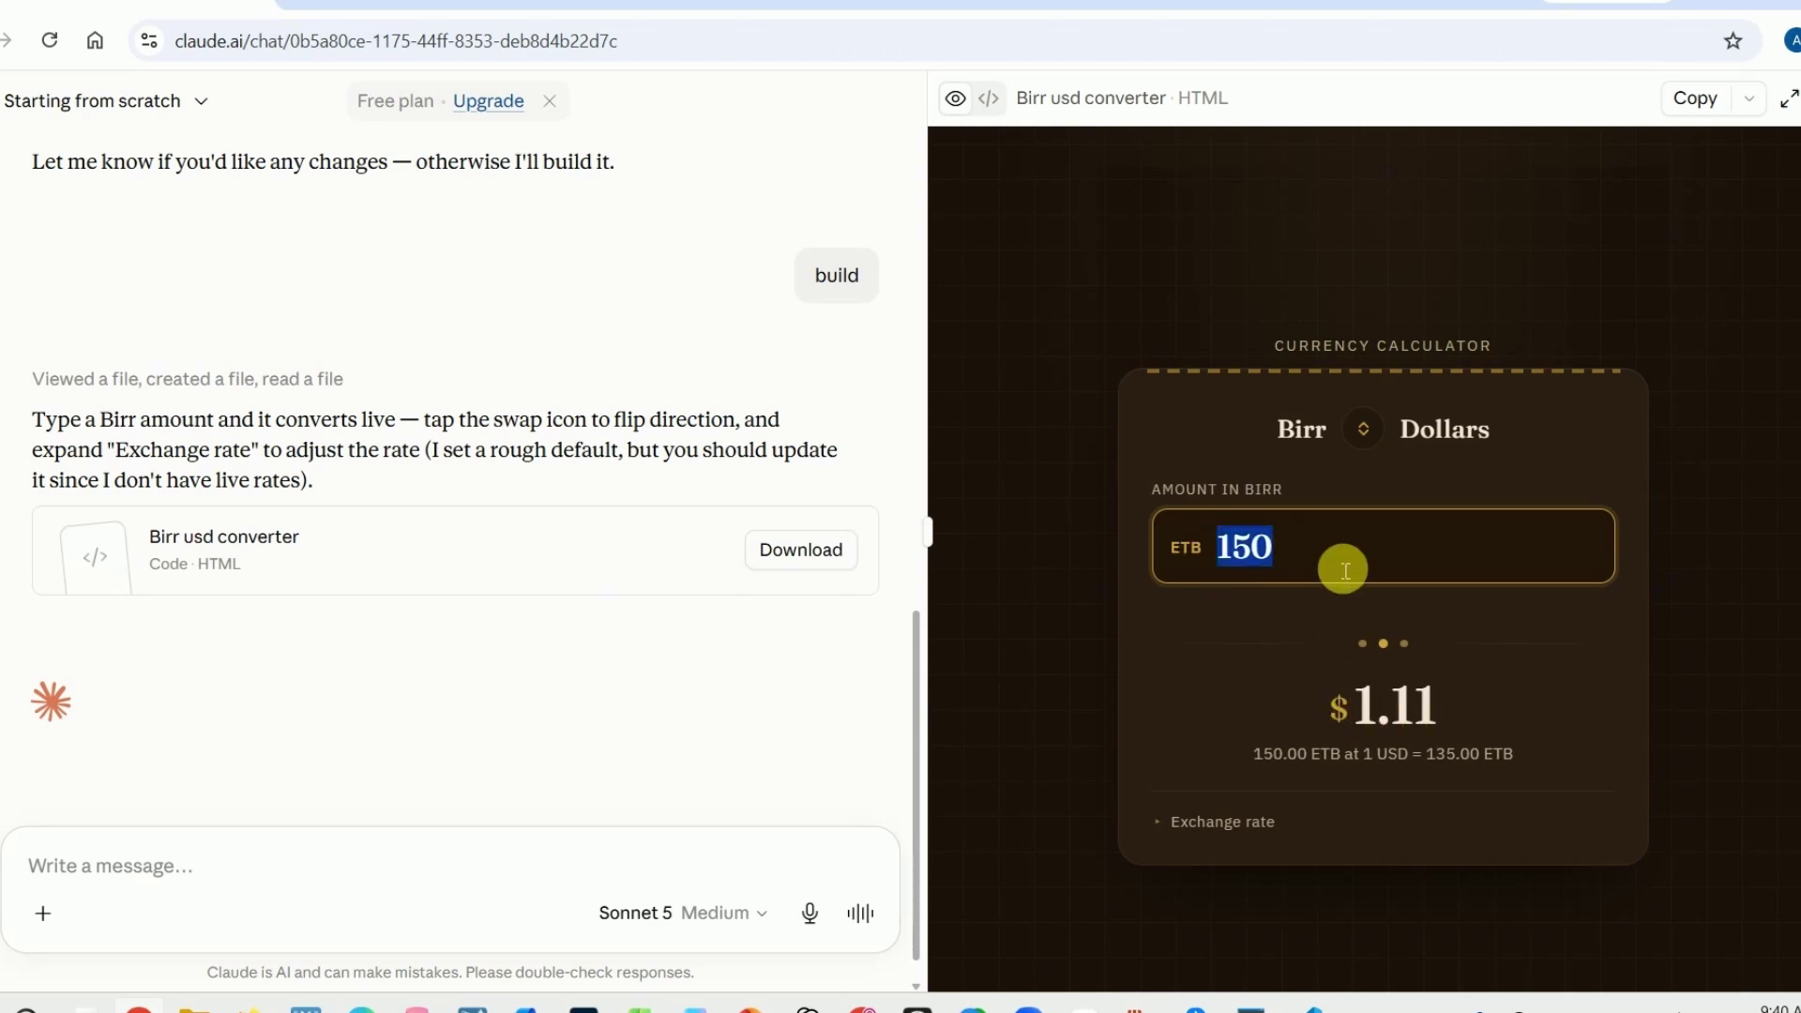
pyautogui.write('8000')
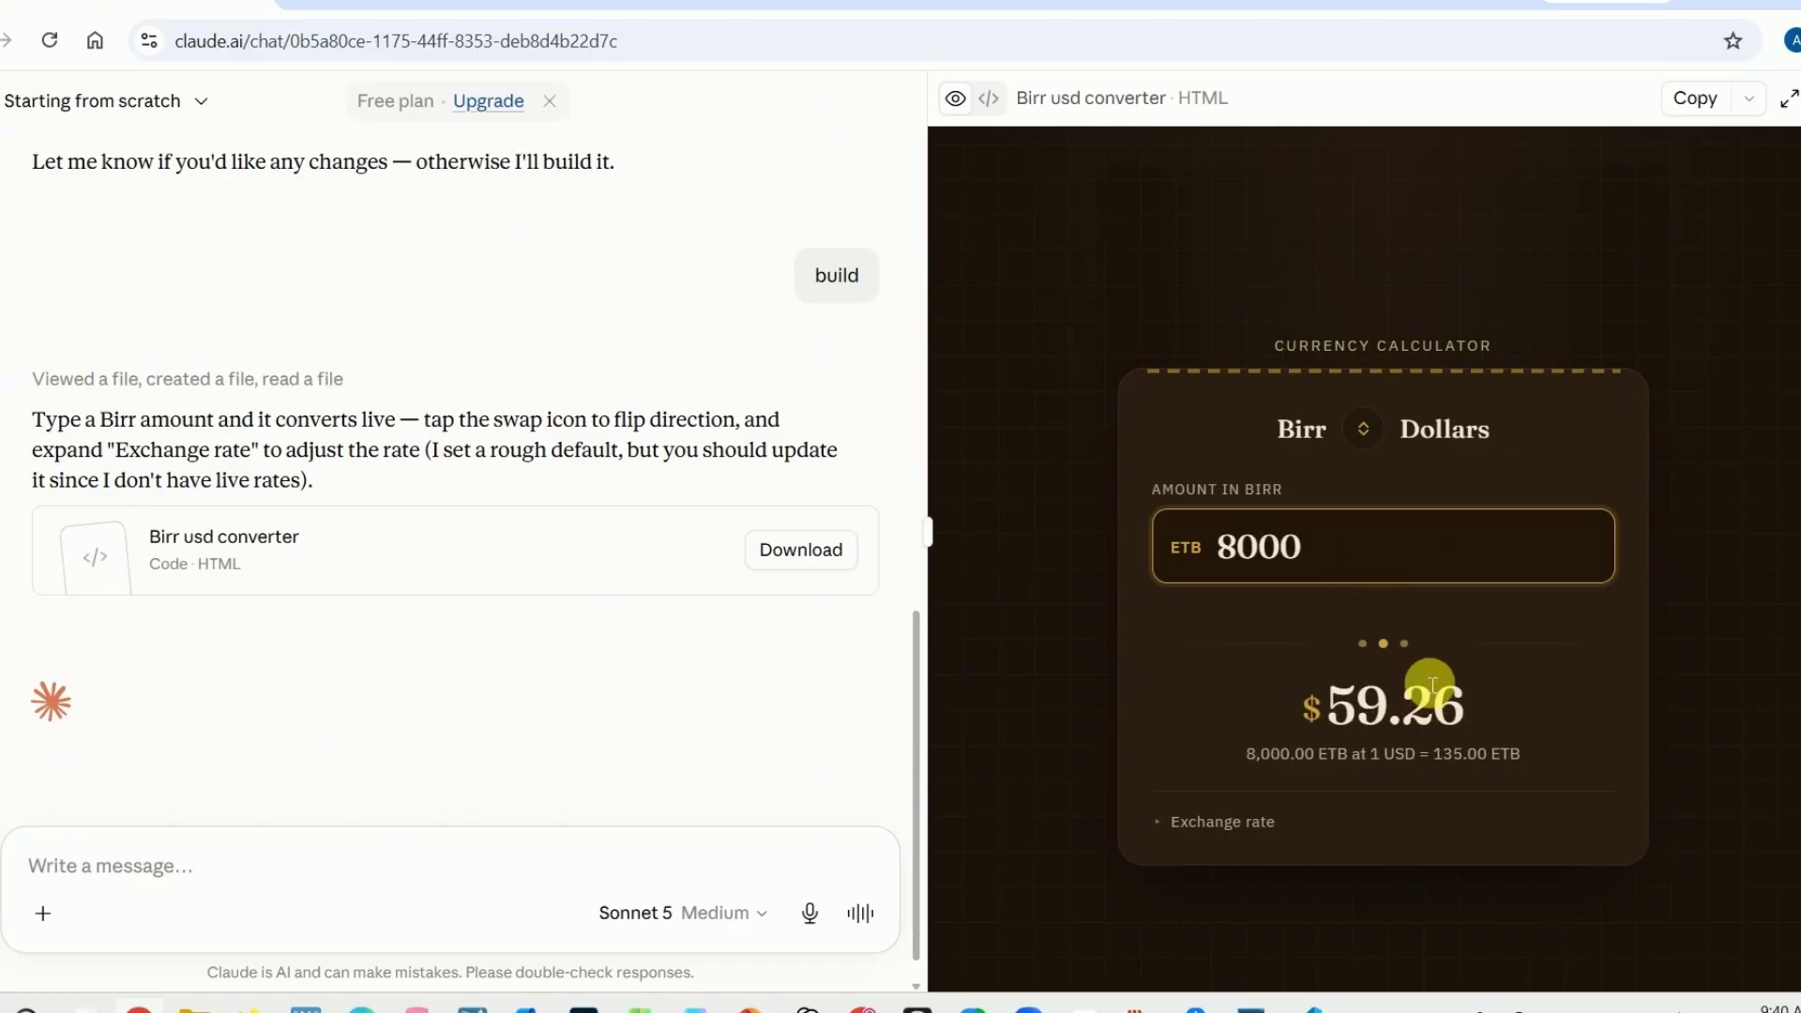
# - Clear the Birr amount, swap the conversion direction to Dollars to Birr, and enter 1 dollar
pyautogui.press('BackSpace')
pyautogui.press('BackSpace')
pyautogui.press('BackSpace')
pyautogui.press('BackSpace')
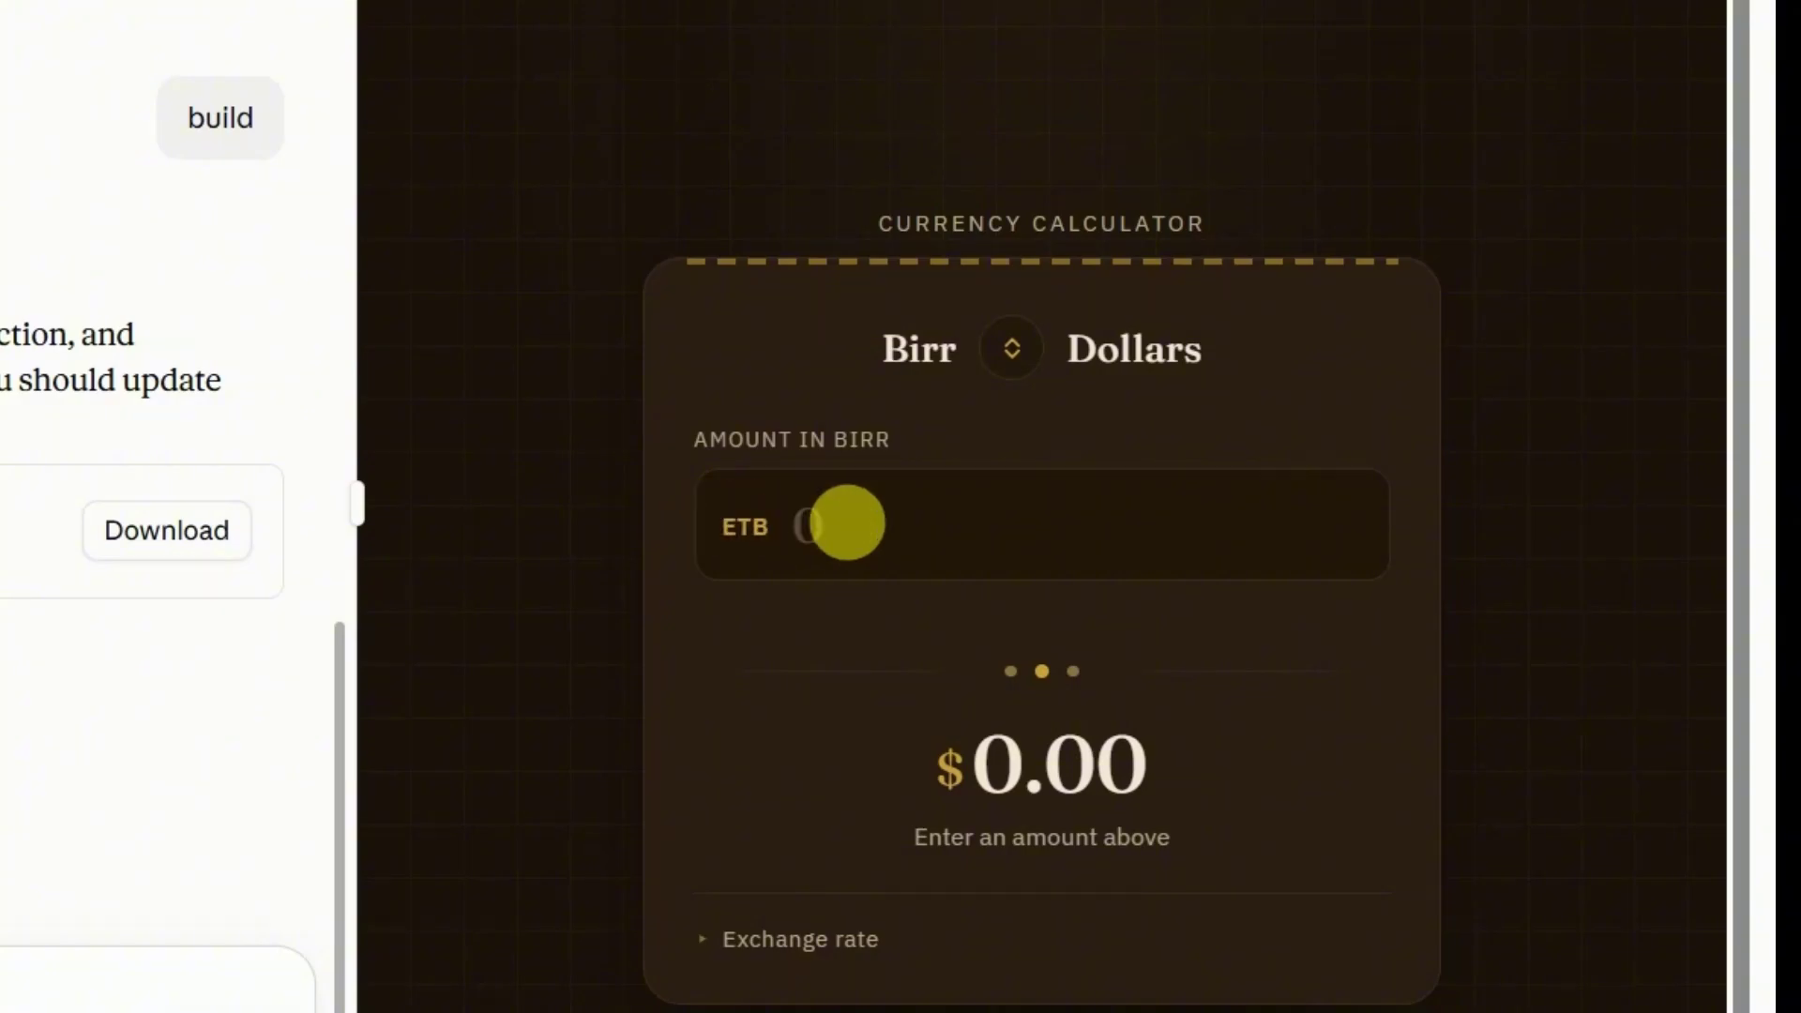
pyautogui.click(1012, 351)
pyautogui.click(856, 532)
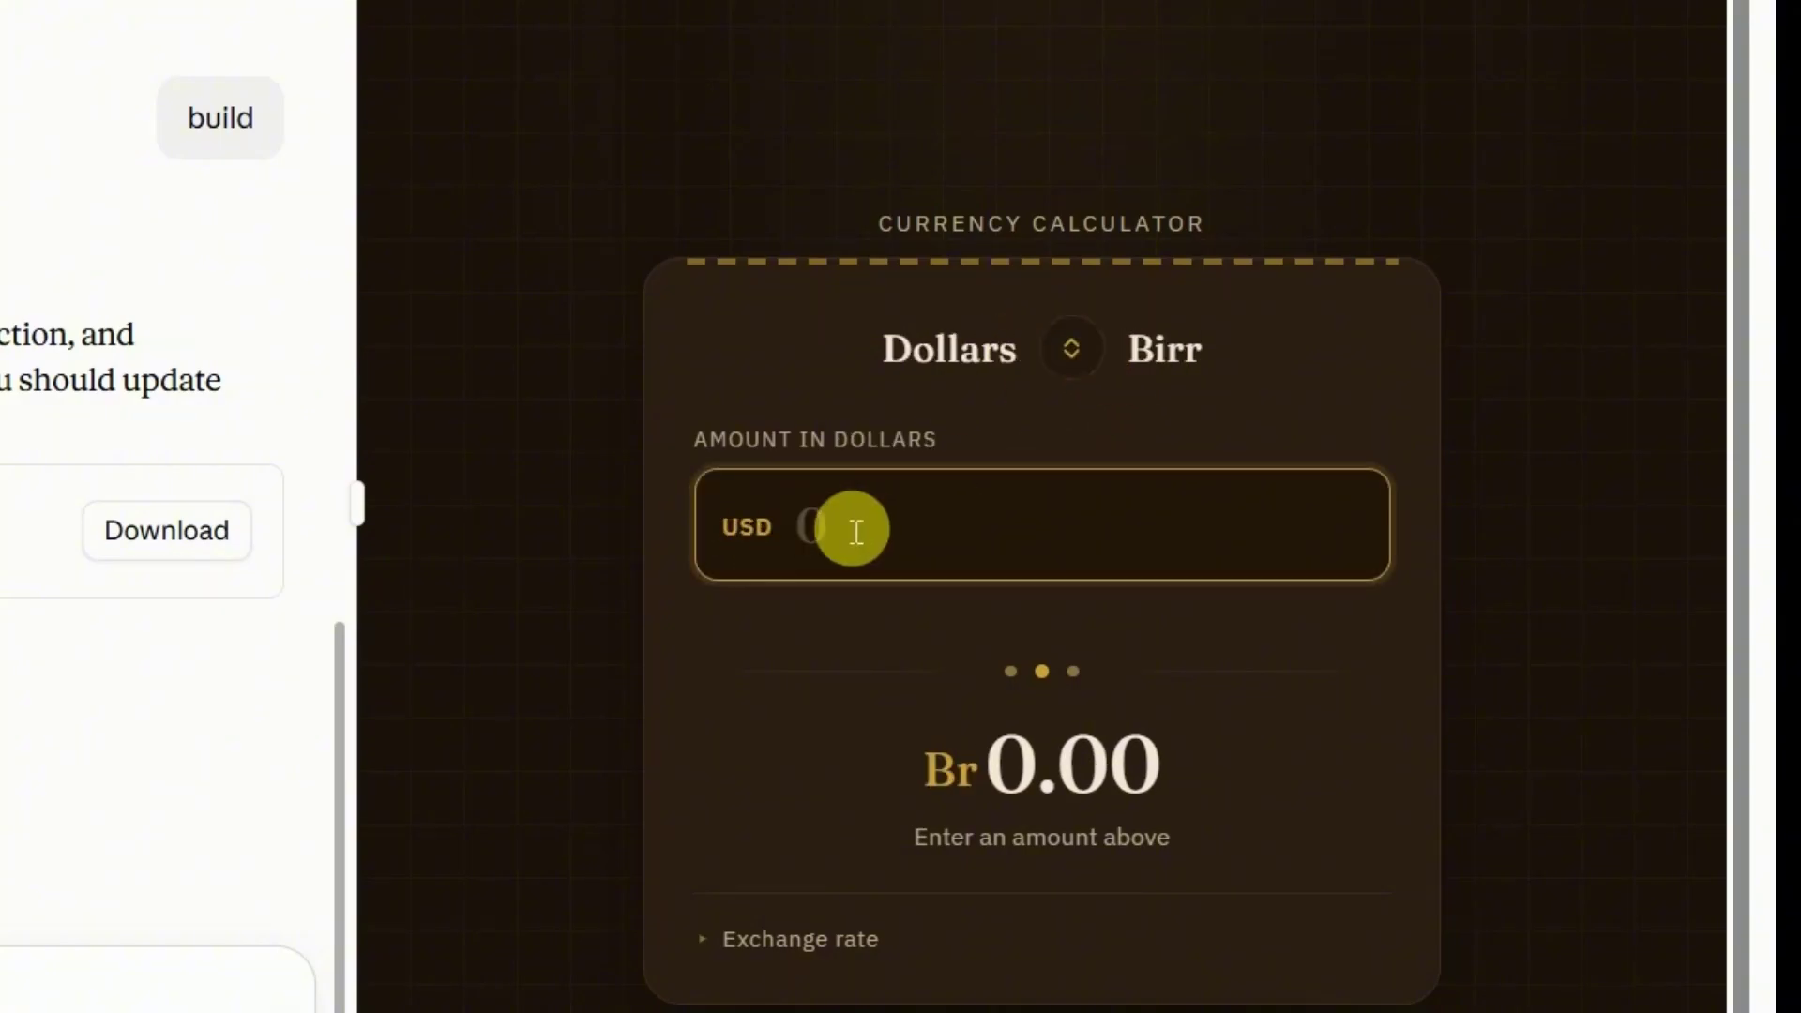
pyautogui.write('1')
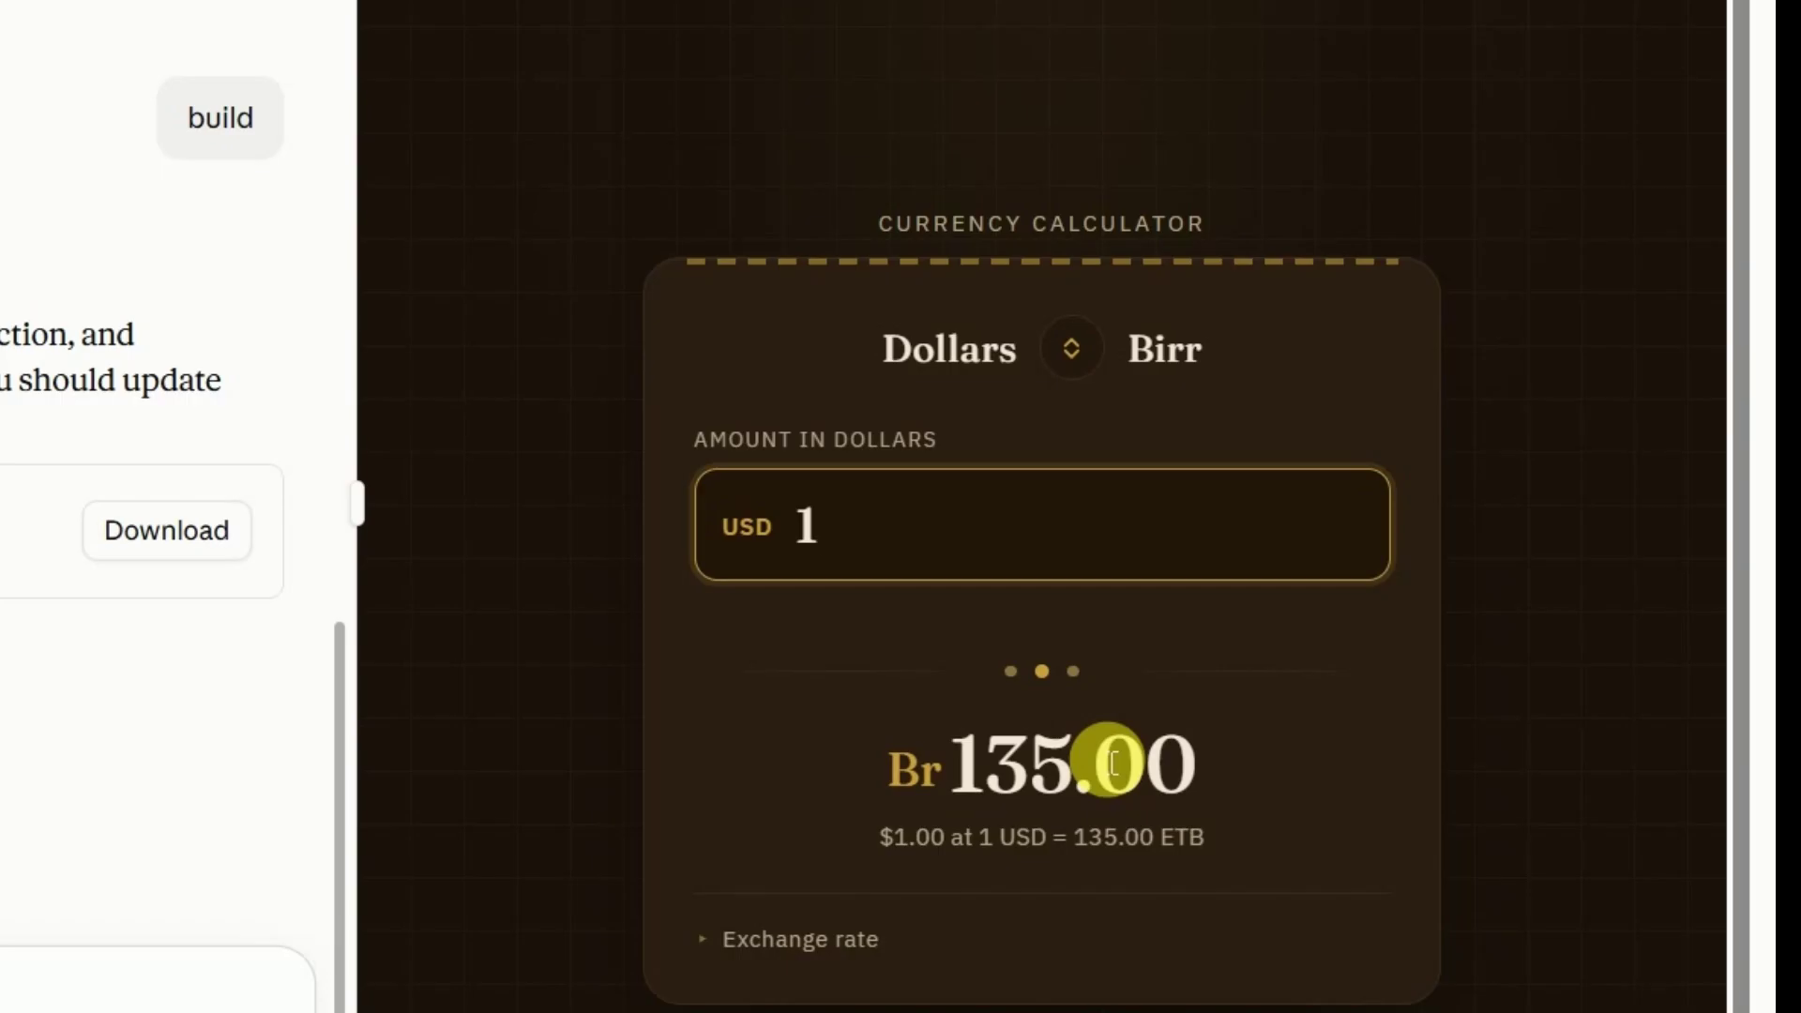
# - Expand the converter's exchange rate setting and set 1 USD to 160 ETB
pyautogui.click(850, 941)
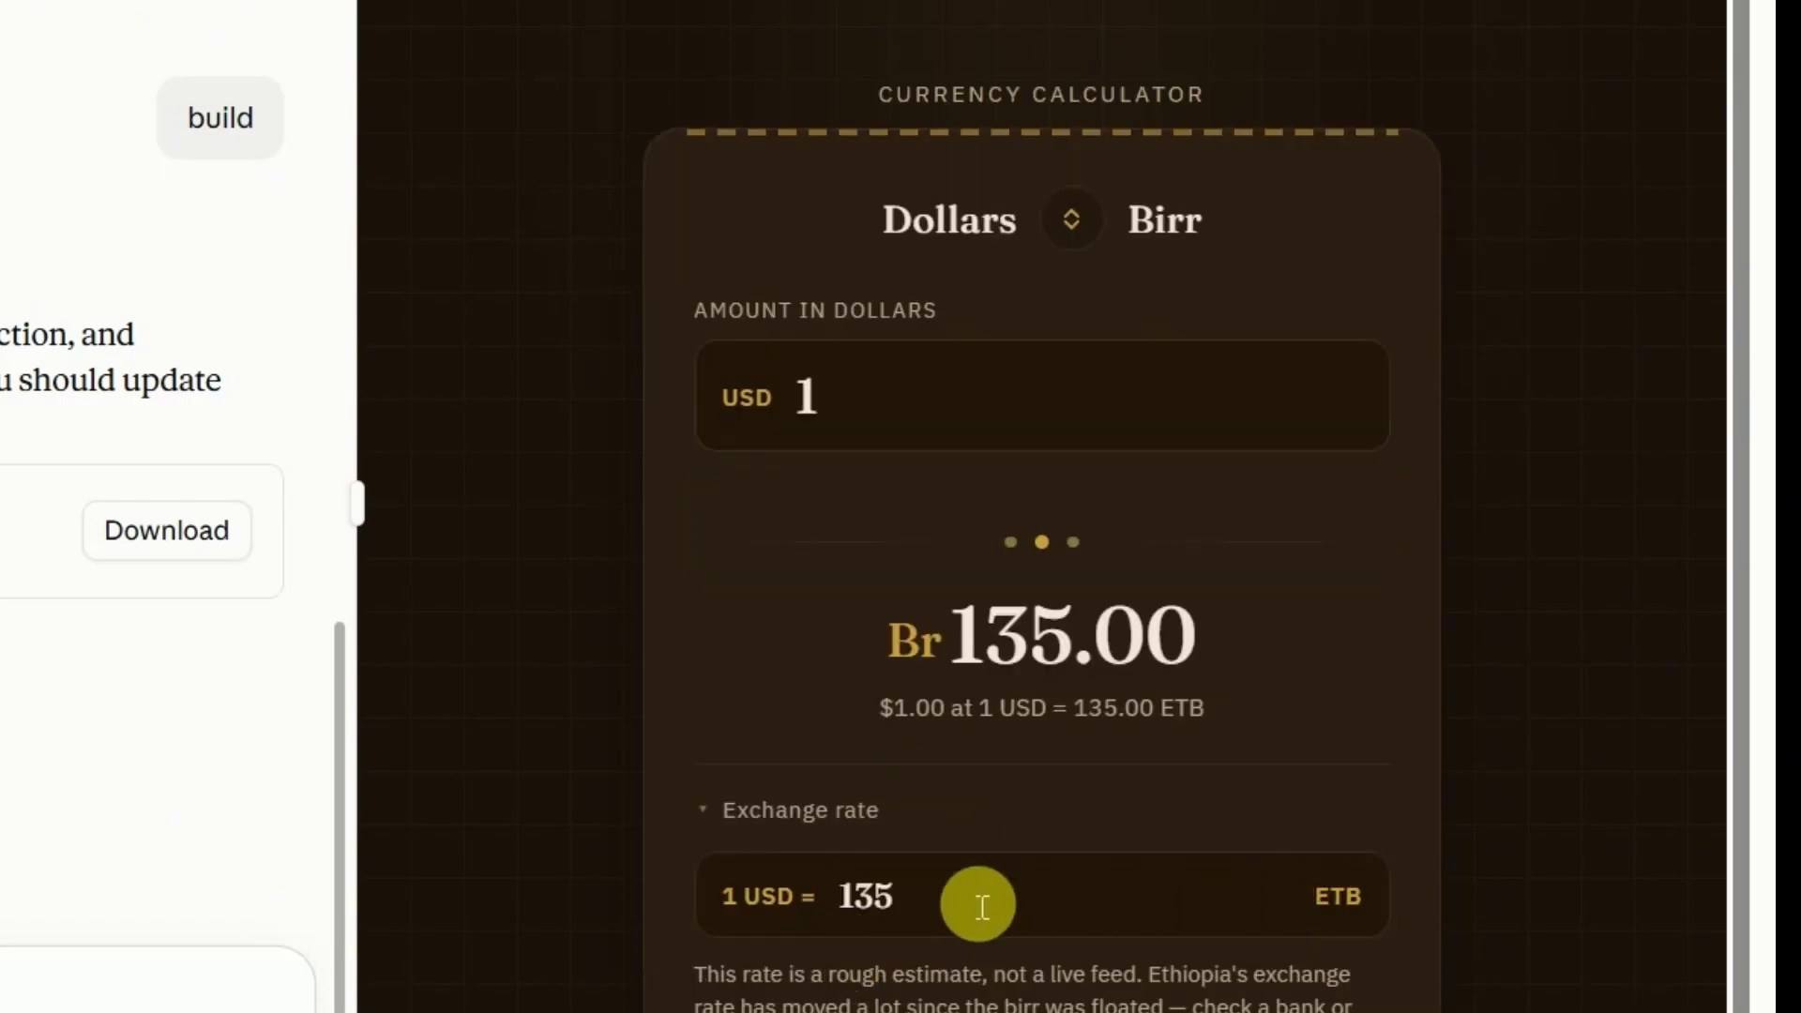
pyautogui.click(944, 910)
pyautogui.press('BackSpace')
pyautogui.press('BackSpace')
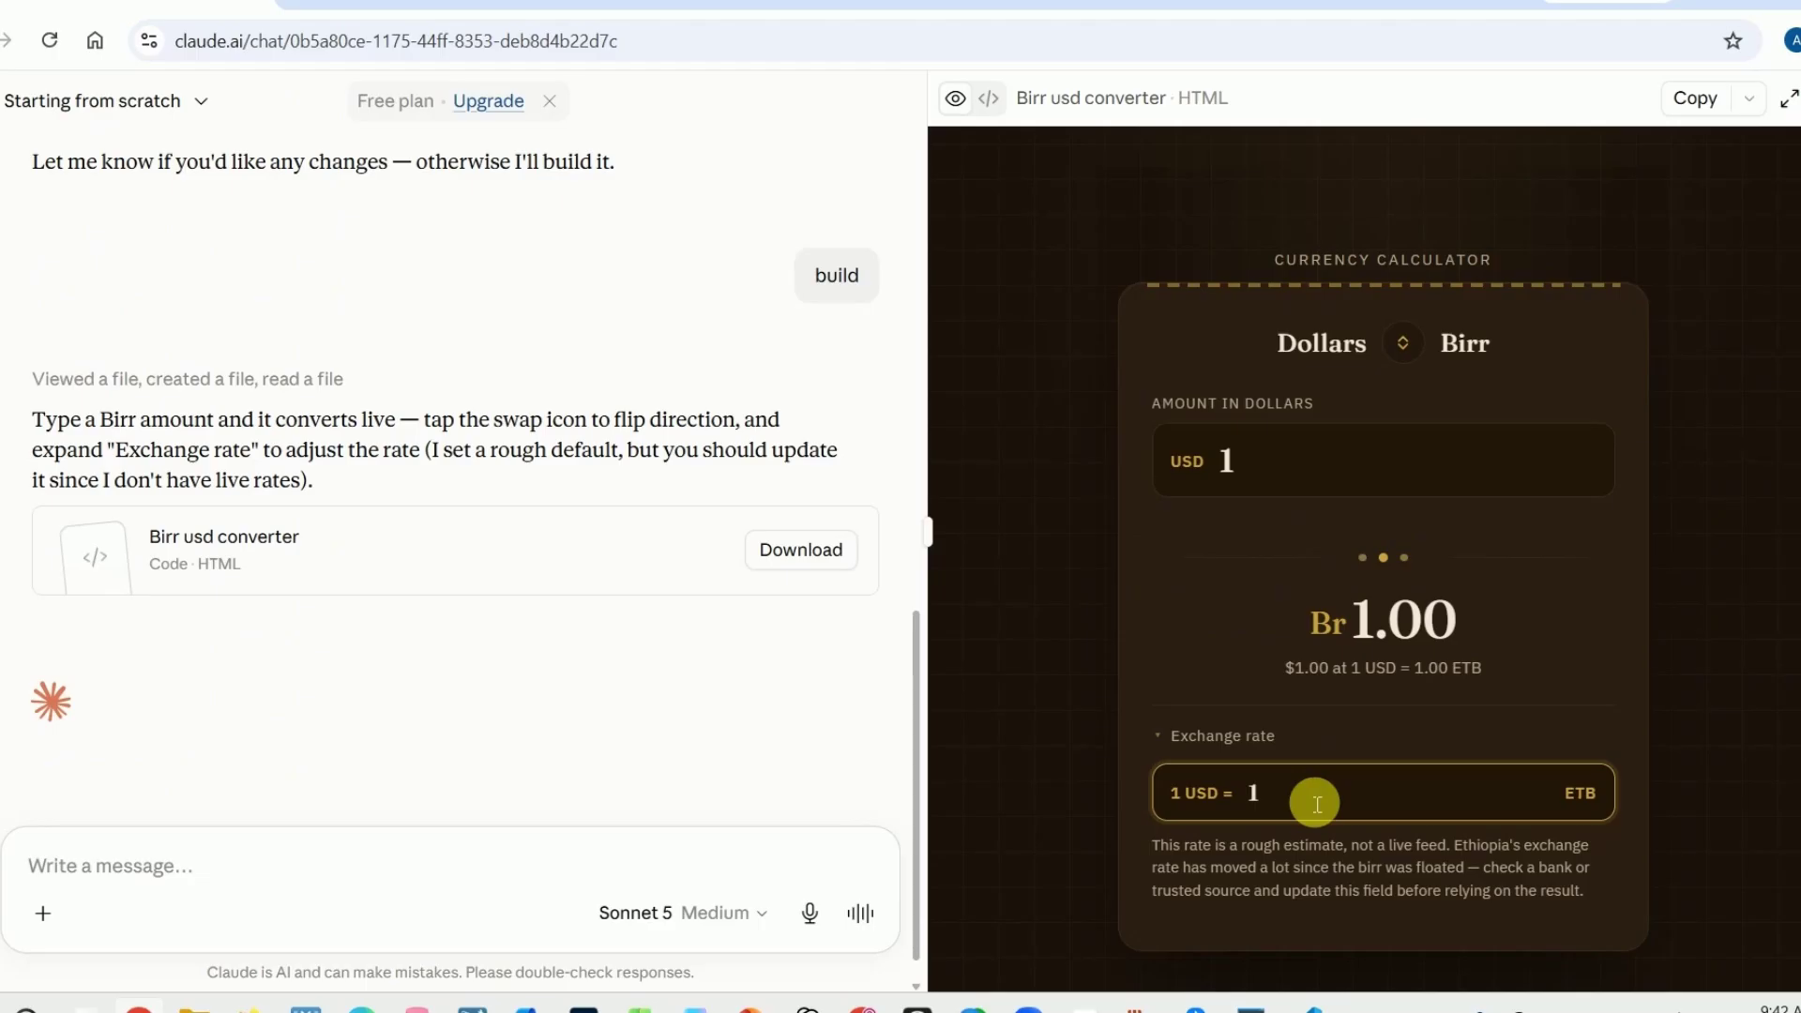
pyautogui.write('60')
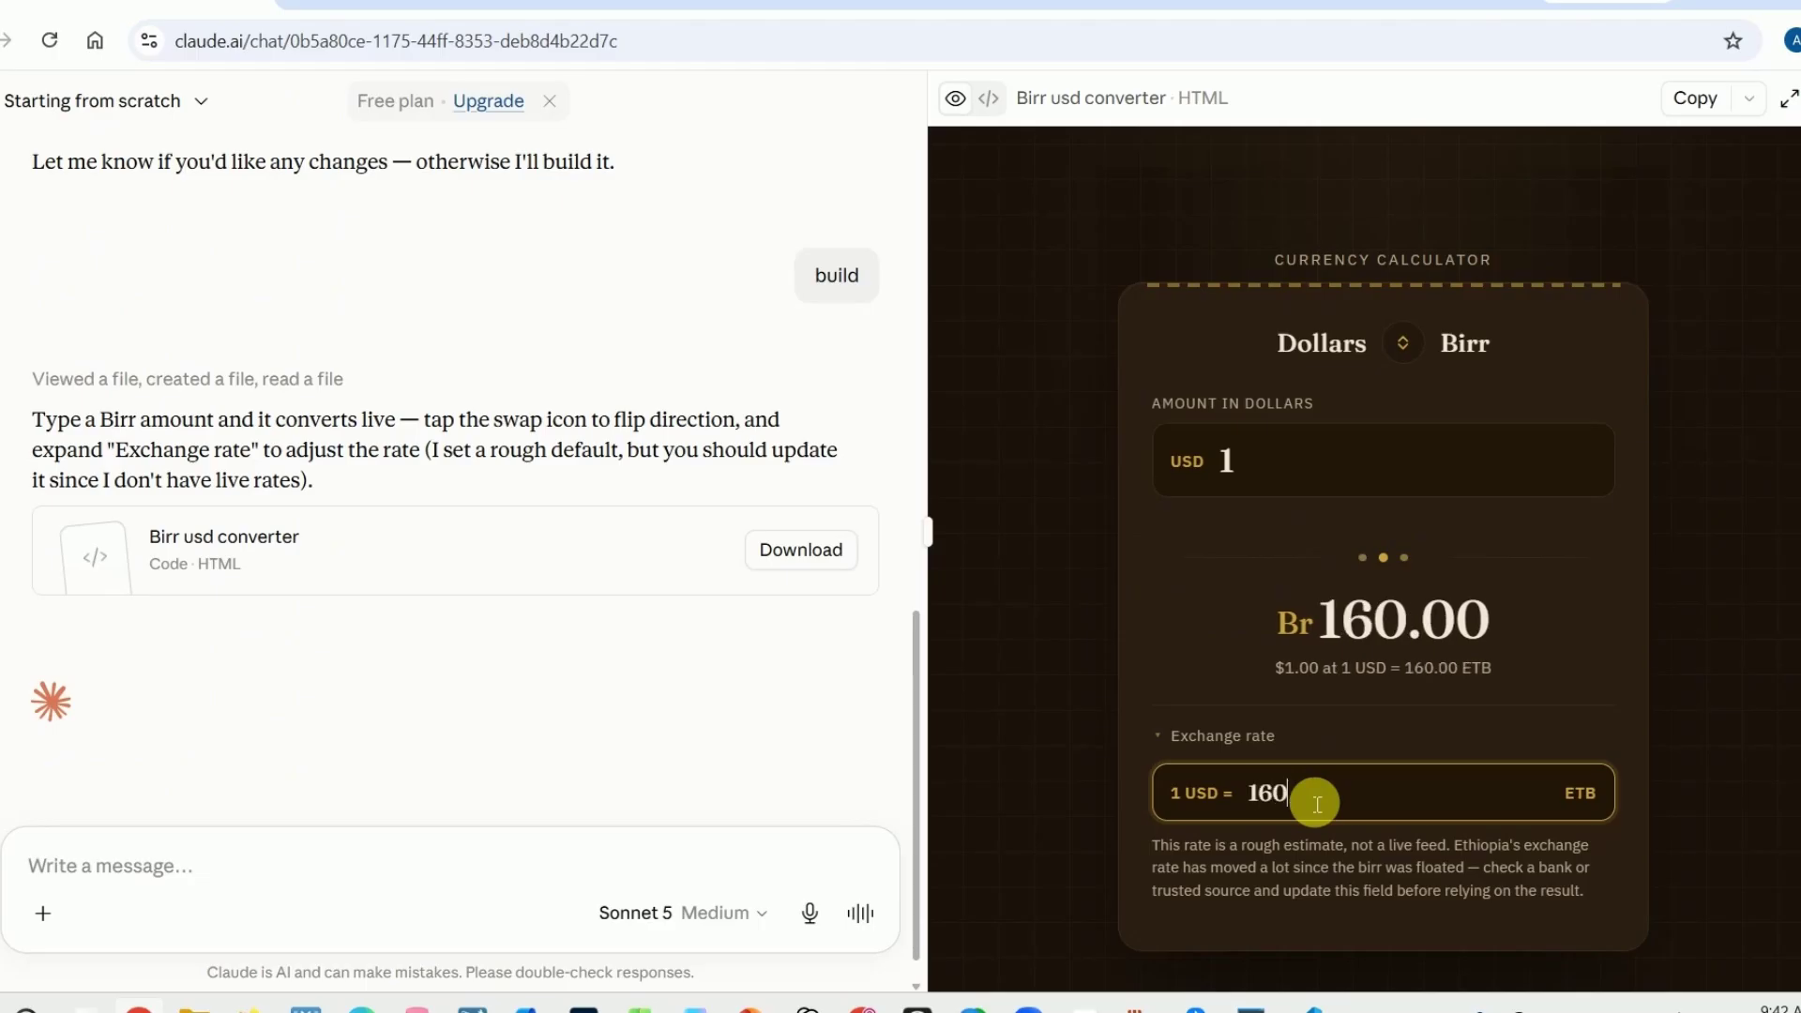
# - Check the dollar to birr rate in the open Google search, then return to the converter and collapse its exchange rate setting
pyautogui.click(299, 5)
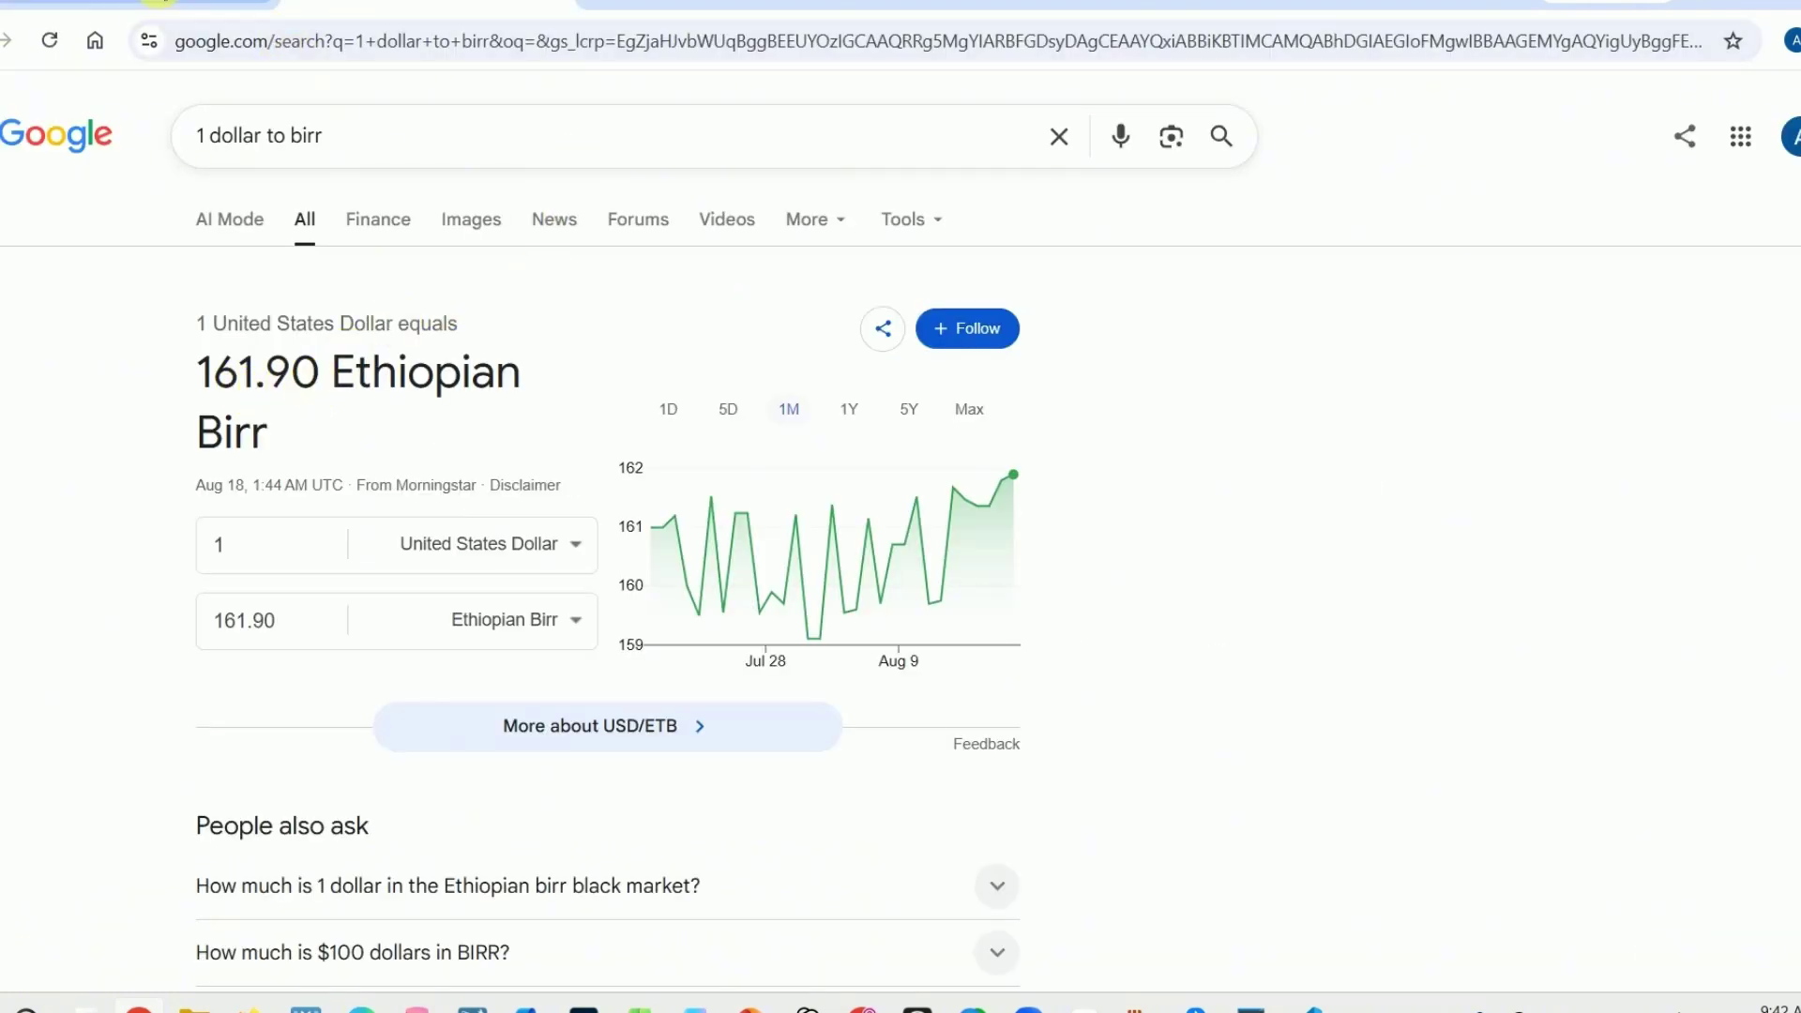
pyautogui.click(220, 9)
pyautogui.click(1250, 734)
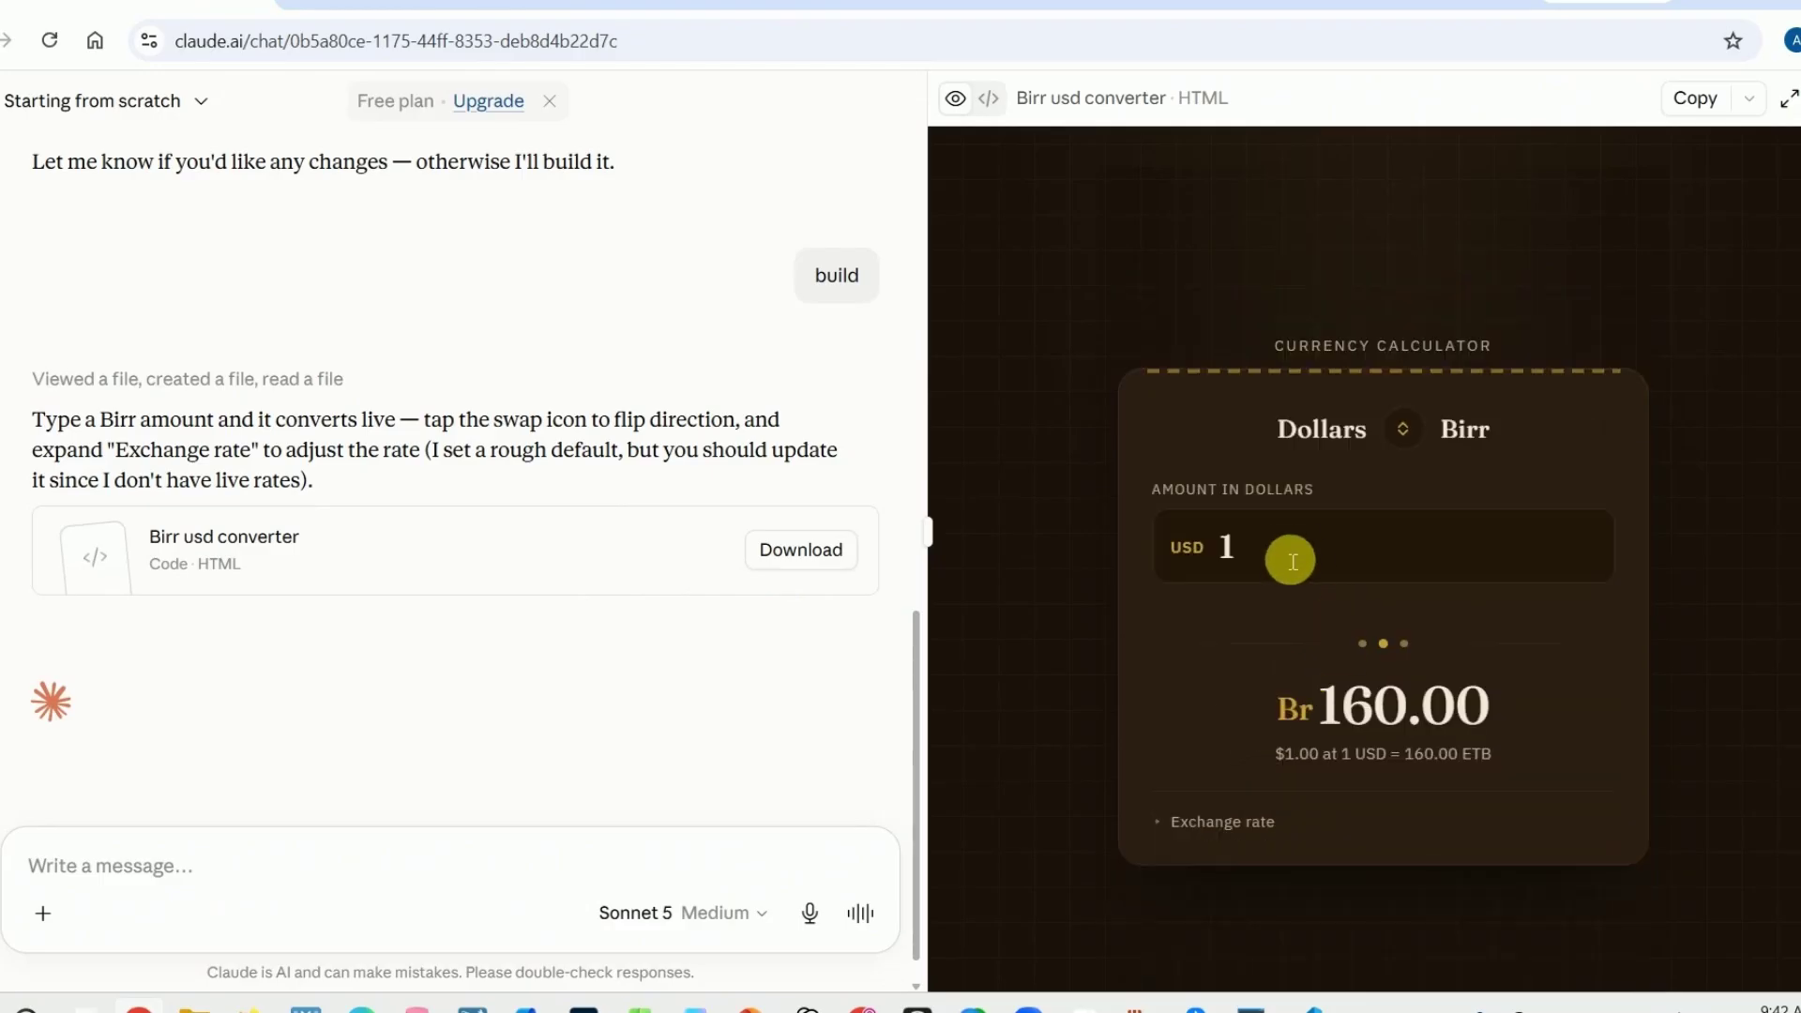
# - Test the updated rate by converting 4, 97 and 1000 dollars into Birr
pyautogui.moveTo(1286, 555); pyautogui.dragTo(1120, 553)
pyautogui.write('4')
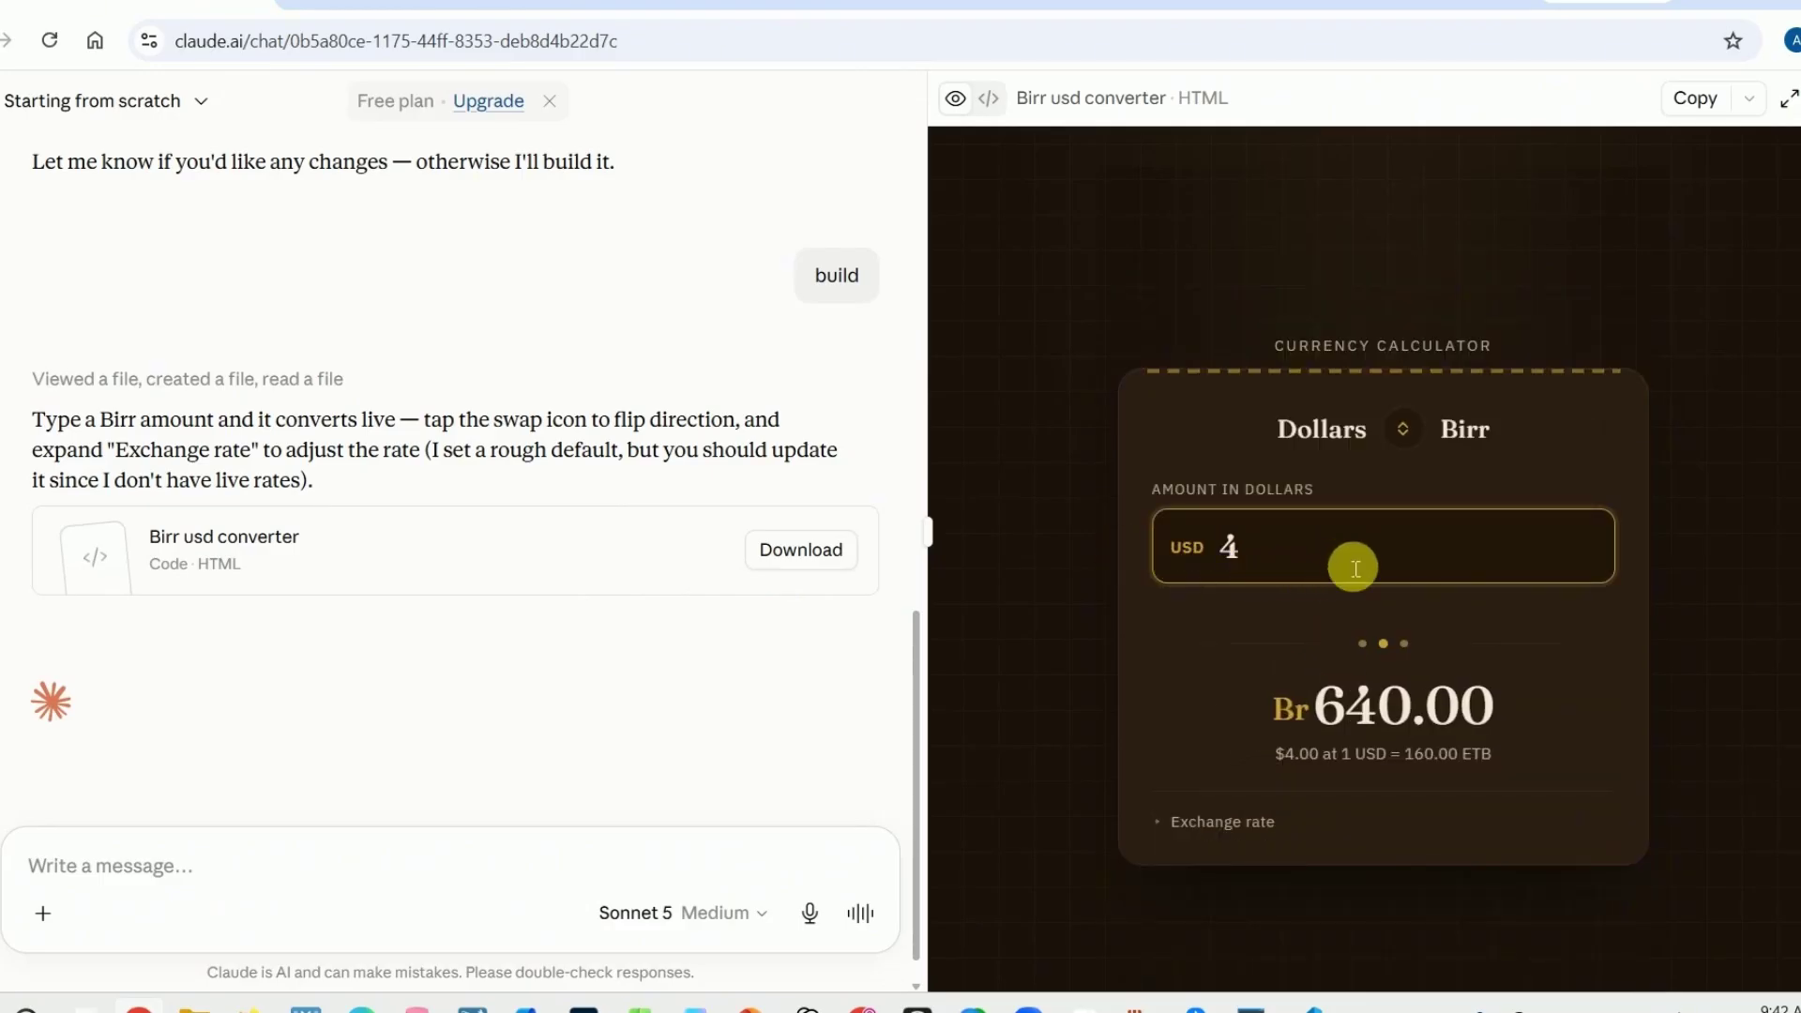
pyautogui.moveTo(1351, 566); pyautogui.dragTo(1093, 528)
pyautogui.write('97')
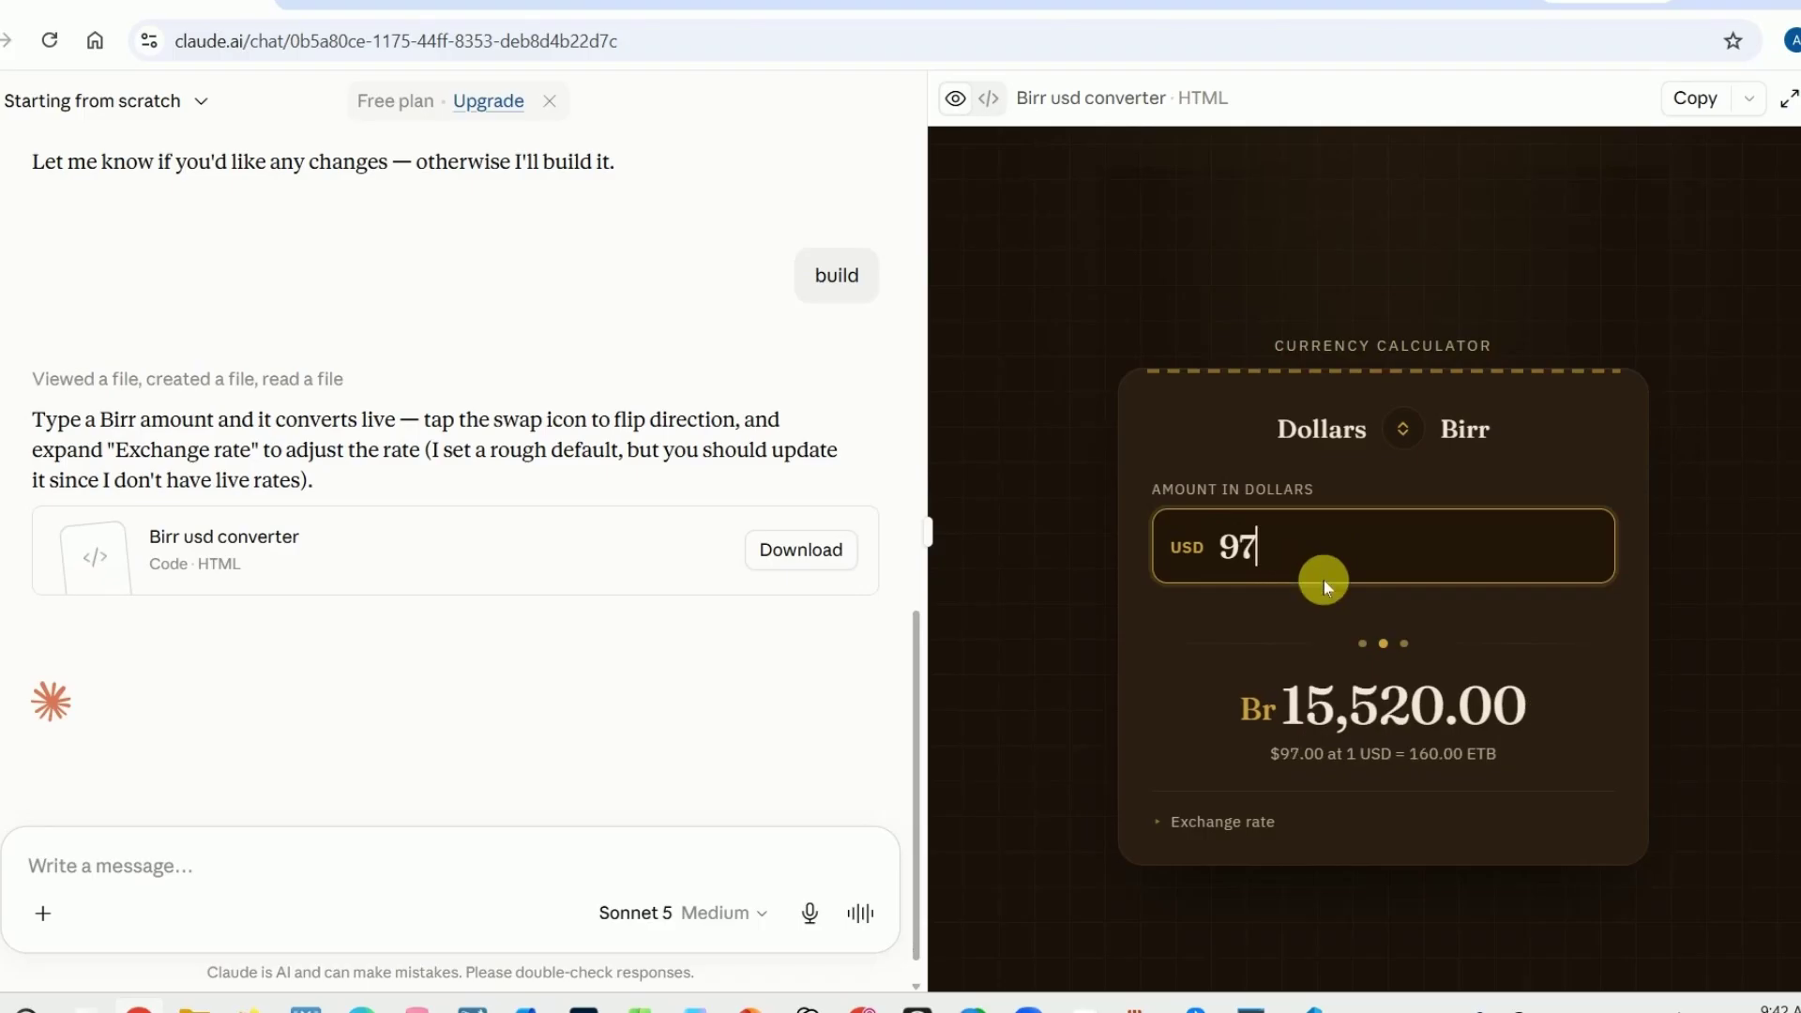
pyautogui.press('BackSpace')
pyautogui.press('BackSpace')
pyautogui.write('1')
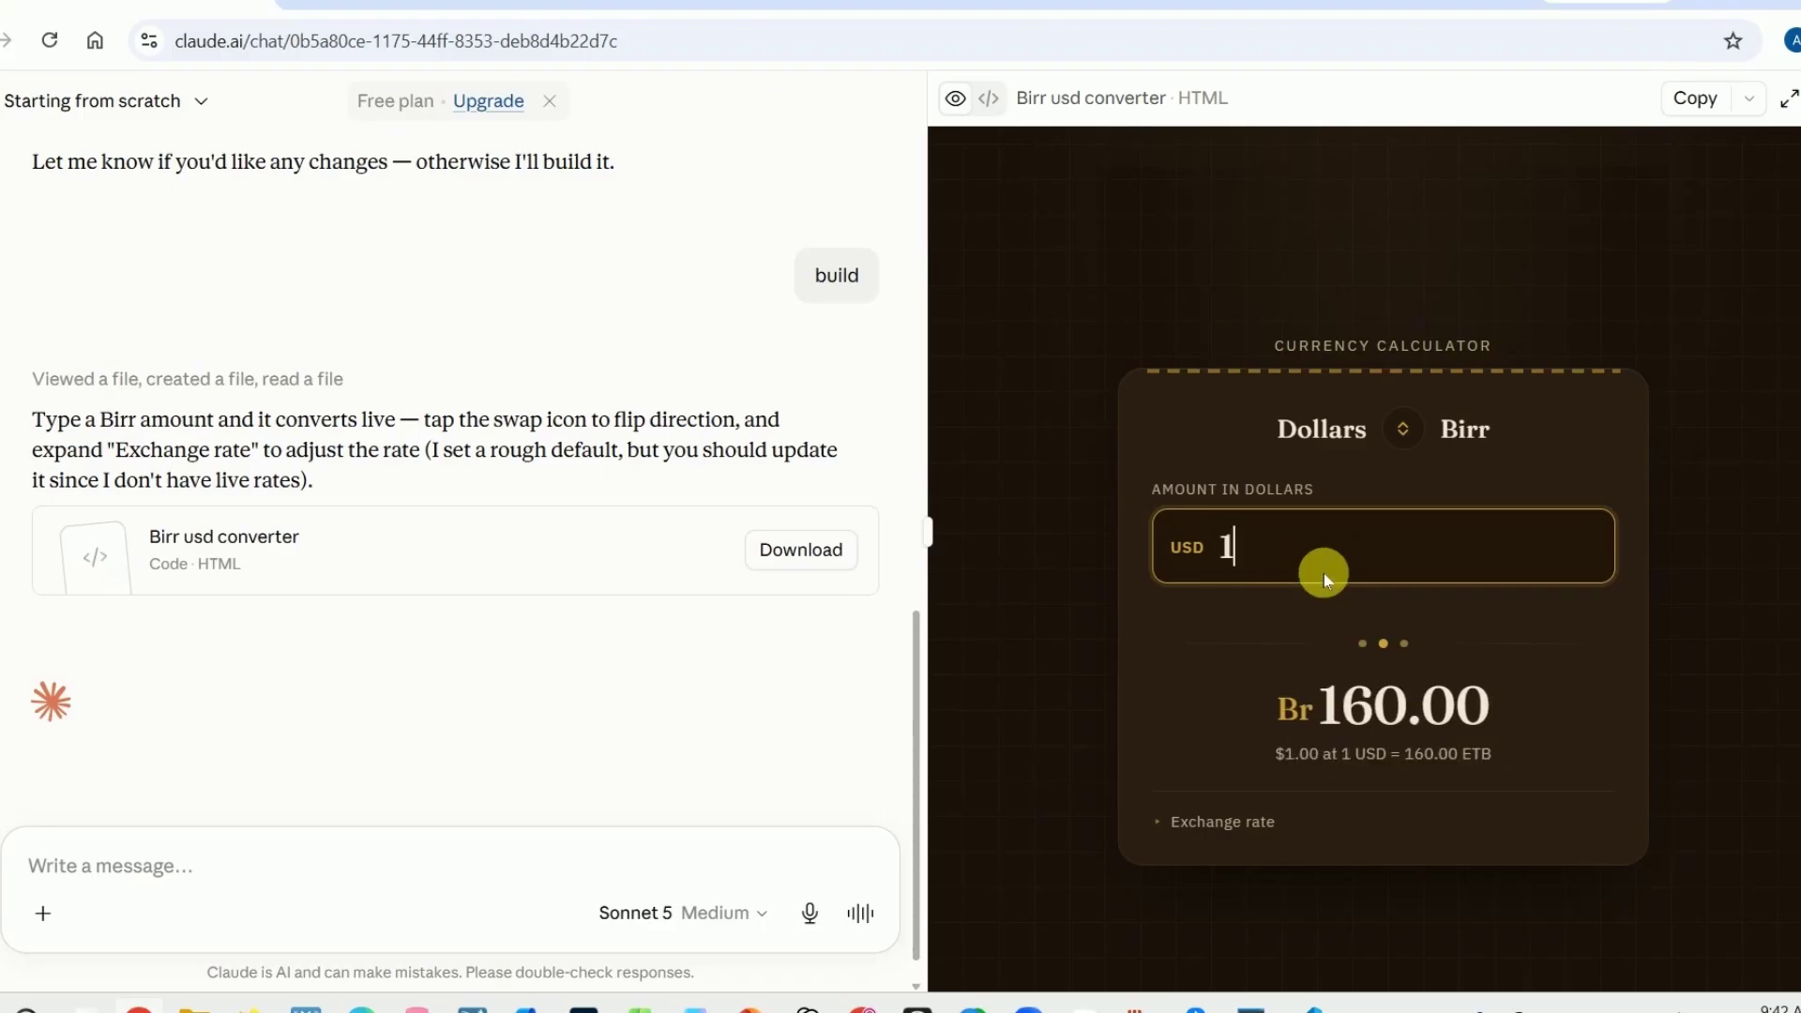
pyautogui.write('000')
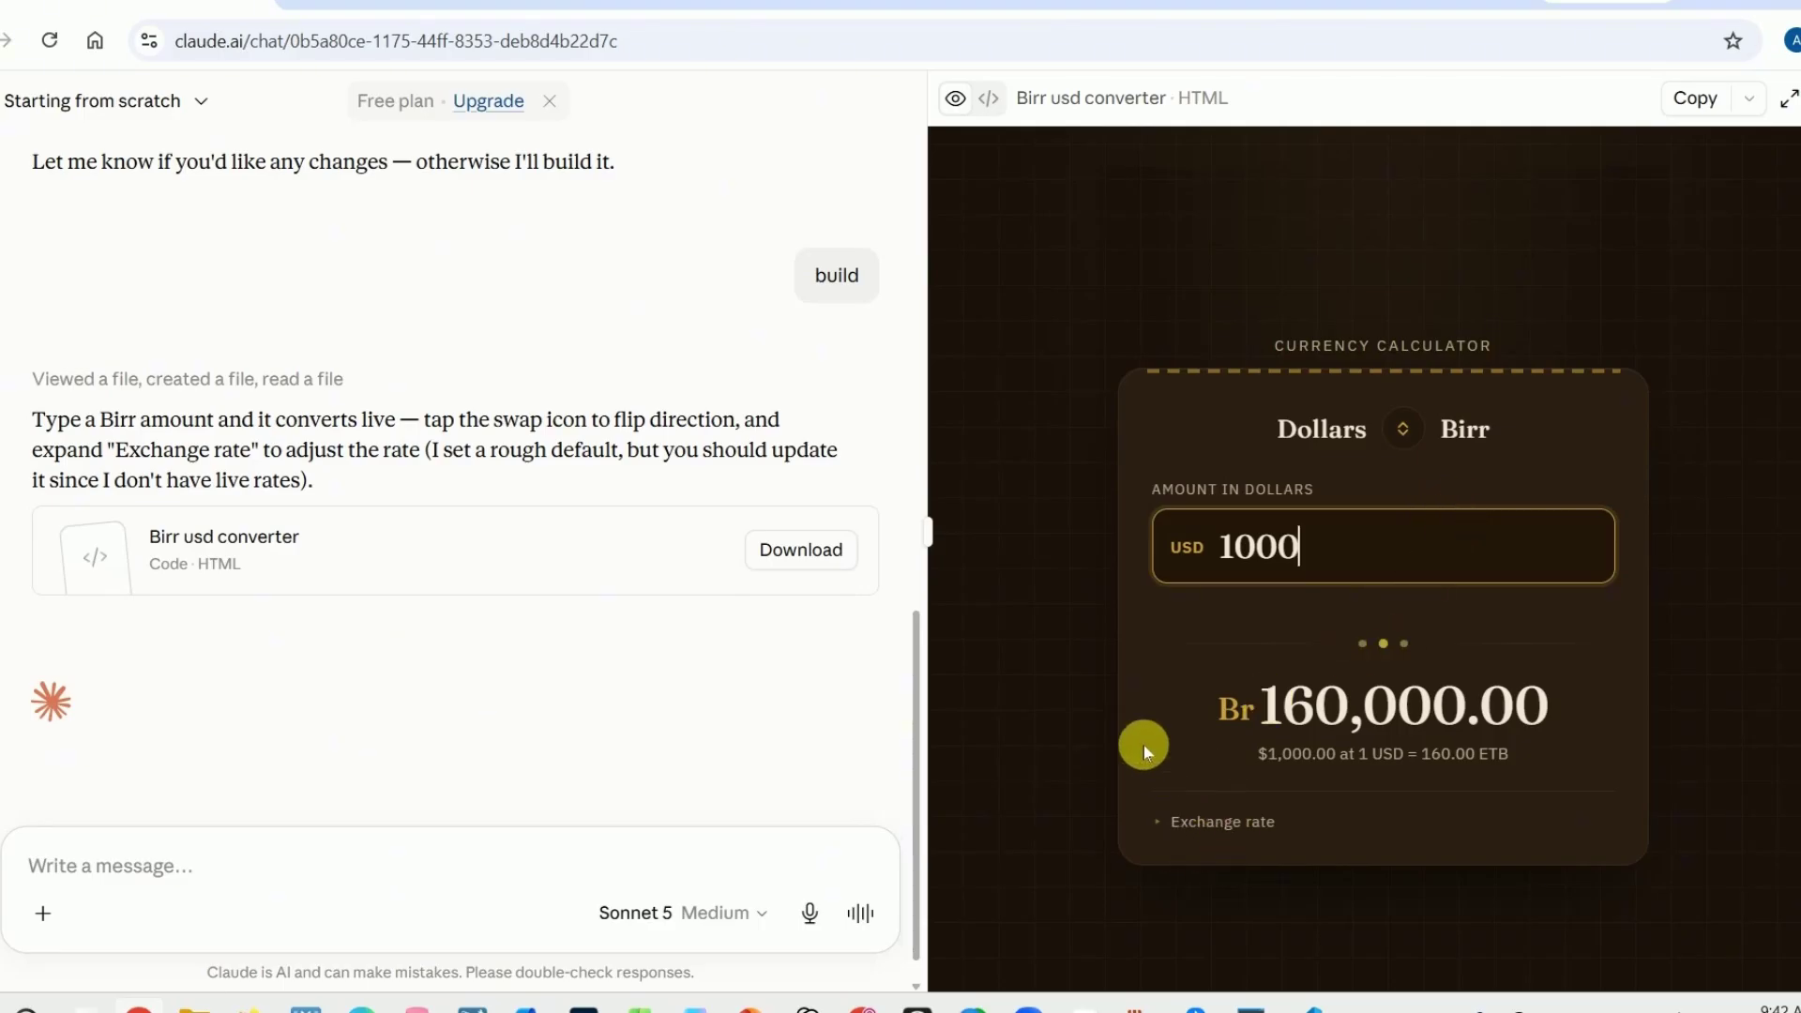
pyautogui.scroll(-1, 1158, 627)
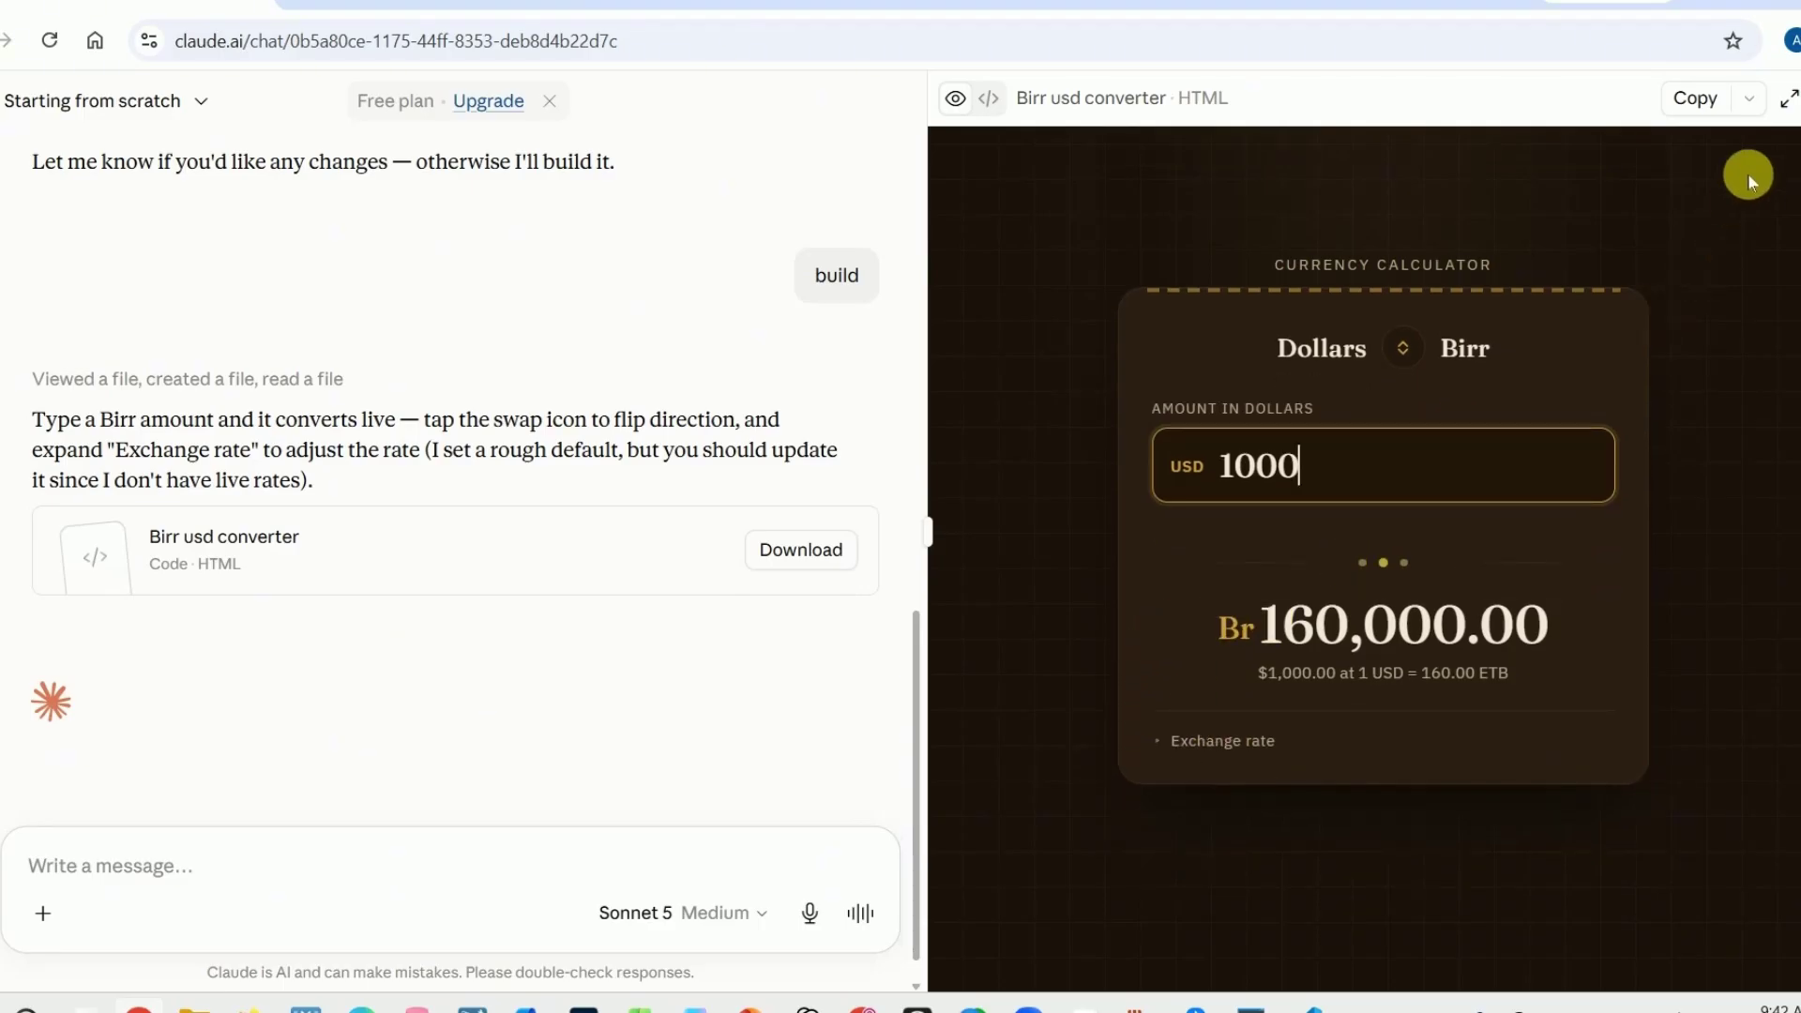